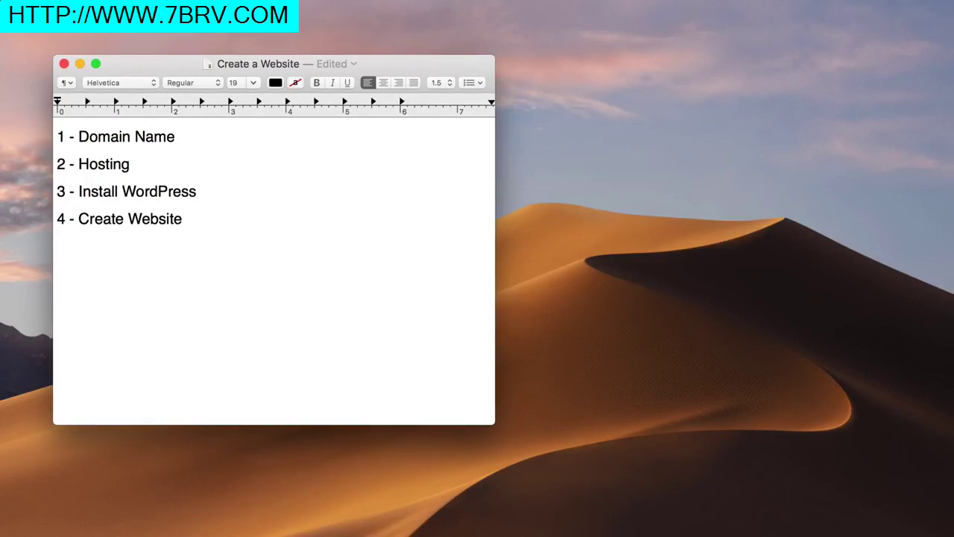
# Add ' - $13/Year' after Domain Name and ' - $10/Month' after Hosting
pyautogui.click(191, 151)
pyautogui.write('- $13/Year')
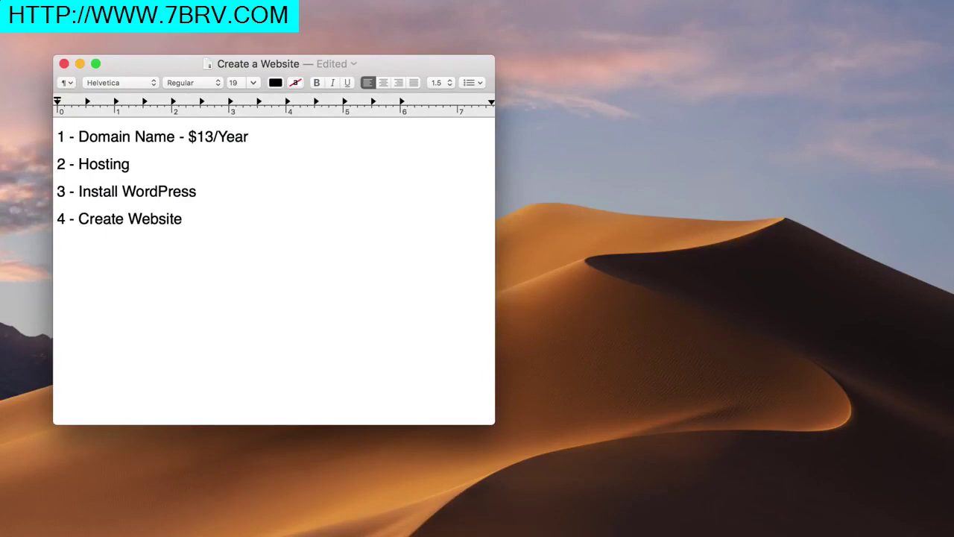
pyautogui.moveTo(57, 163); pyautogui.dragTo(131, 163)
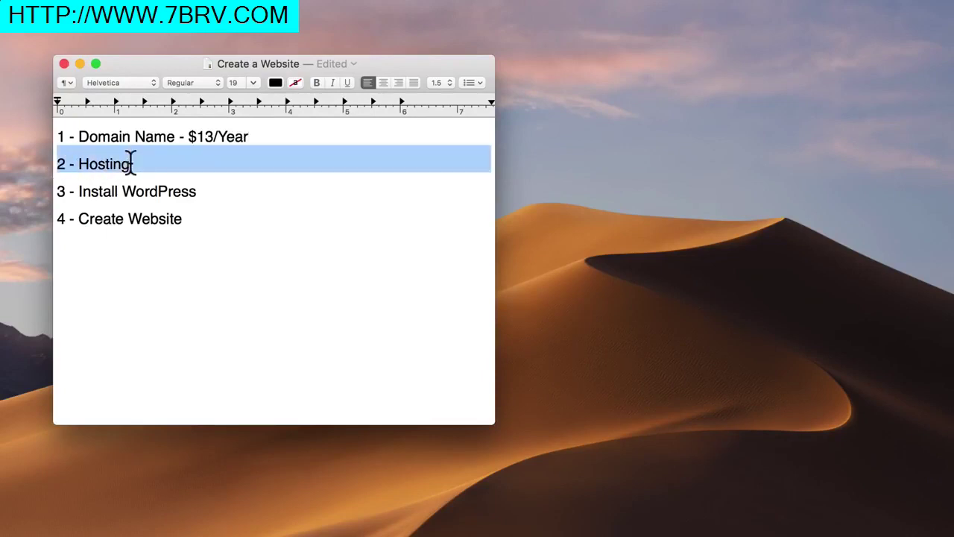
pyautogui.click(130, 164)
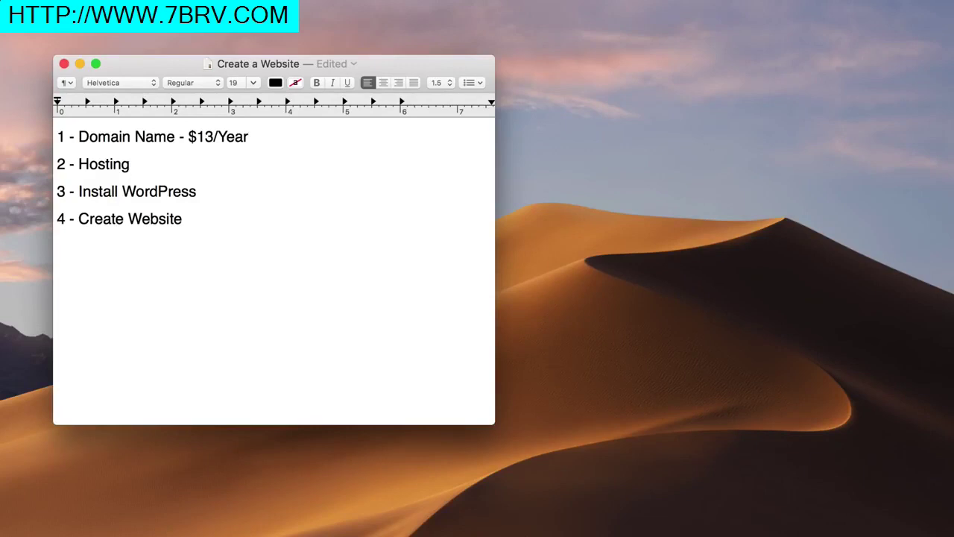
pyautogui.write('- $10/Month')
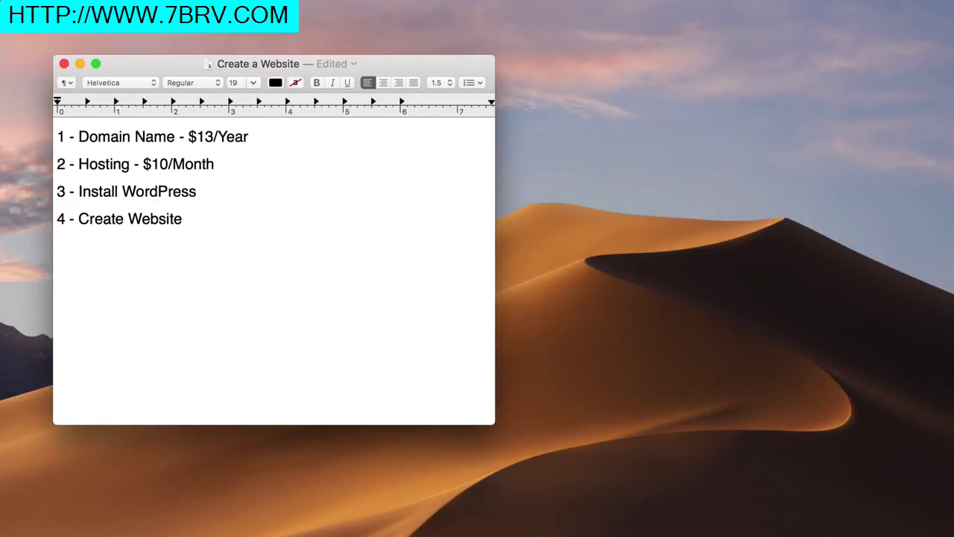
# Add ' - Free' after the Install WordPress and Create Website steps
pyautogui.moveTo(58, 190); pyautogui.dragTo(197, 193)
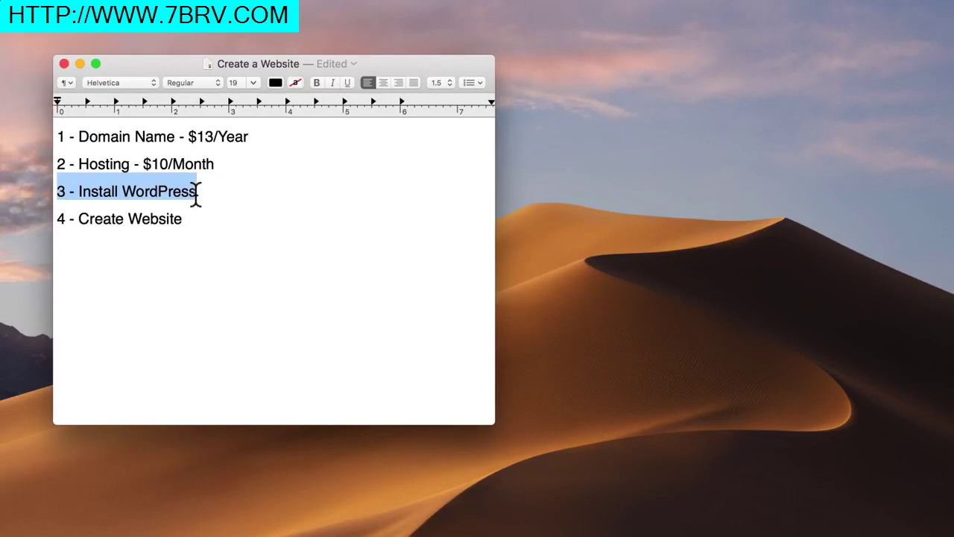
pyautogui.click(197, 193)
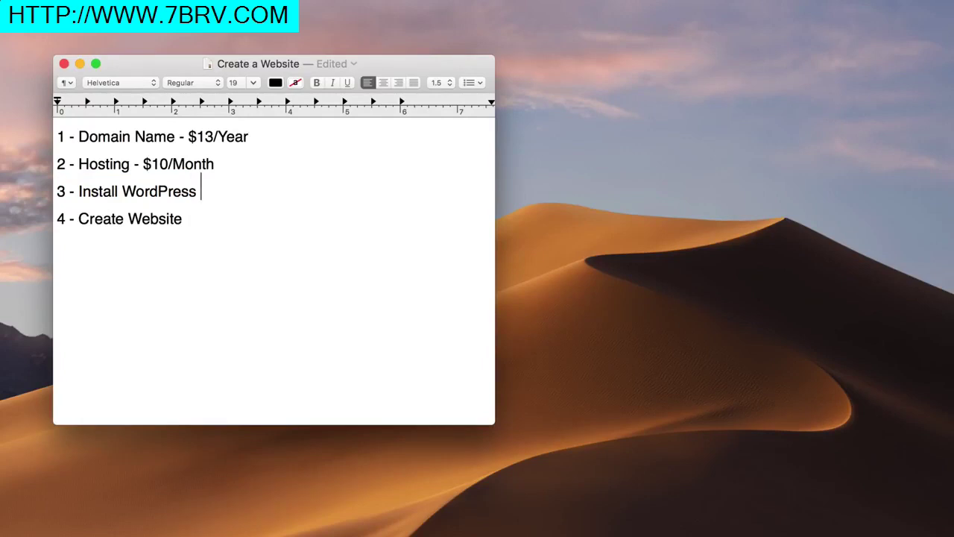
pyautogui.write('- Free')
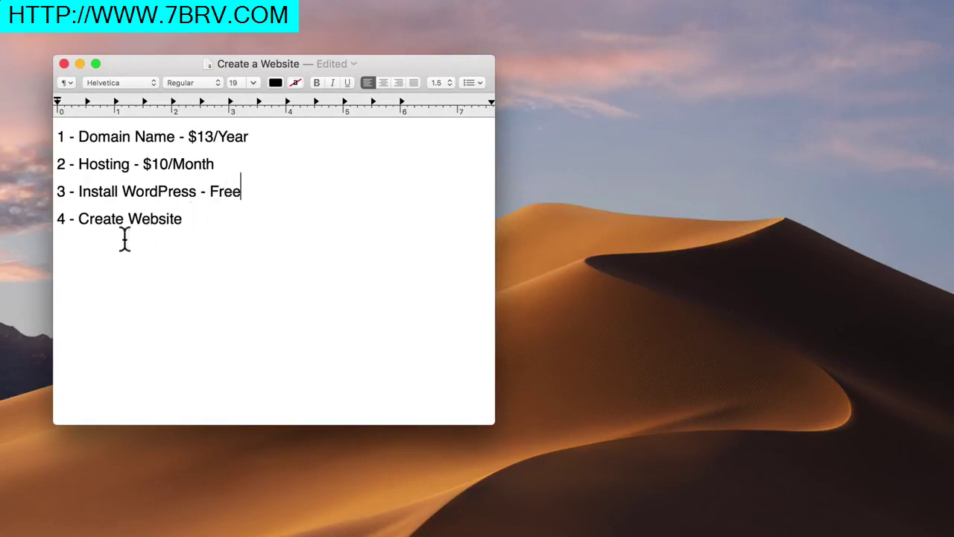
pyautogui.click(58, 219)
pyautogui.moveTo(58, 220); pyautogui.dragTo(184, 220)
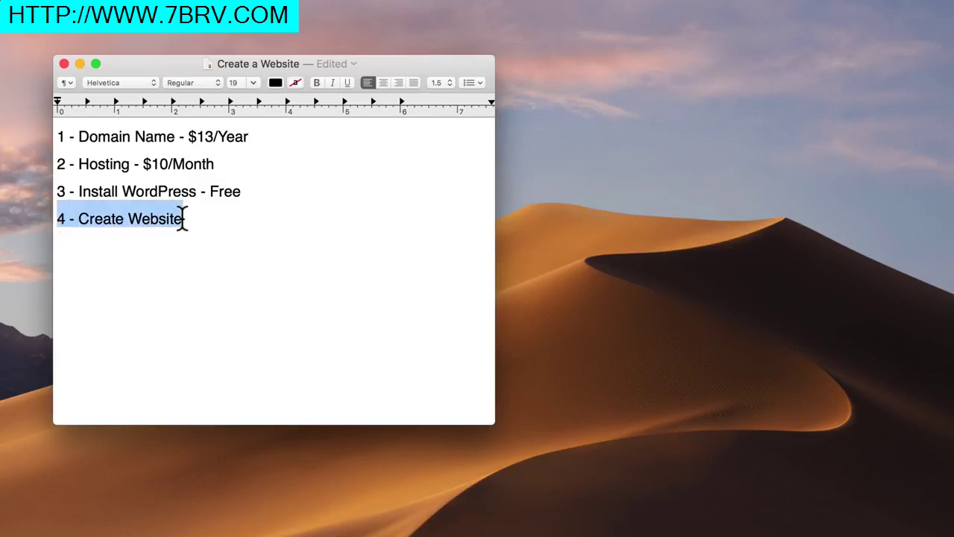
pyautogui.click(183, 222)
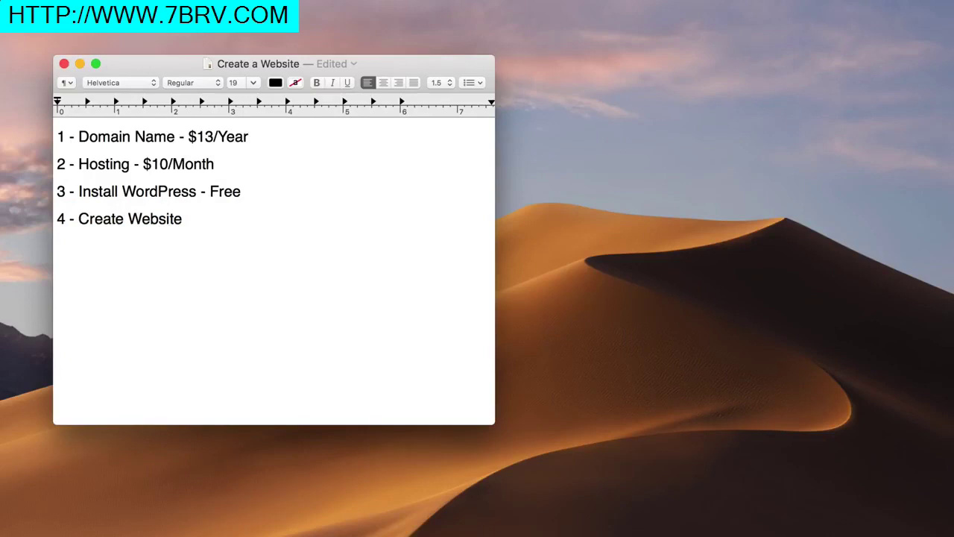
pyautogui.write('- Free')
# Add a bold $10.37 total below the list, delete it, and minimize the TextEdit window
pyautogui.press('Return')
pyautogui.press('Return')
pyautogui.write('$10.37')
pyautogui.moveTo(145, 273); pyautogui.dragTo(107, 270)
pyautogui.click(58, 272)
pyautogui.press('super+b')
pyautogui.click(122, 271)
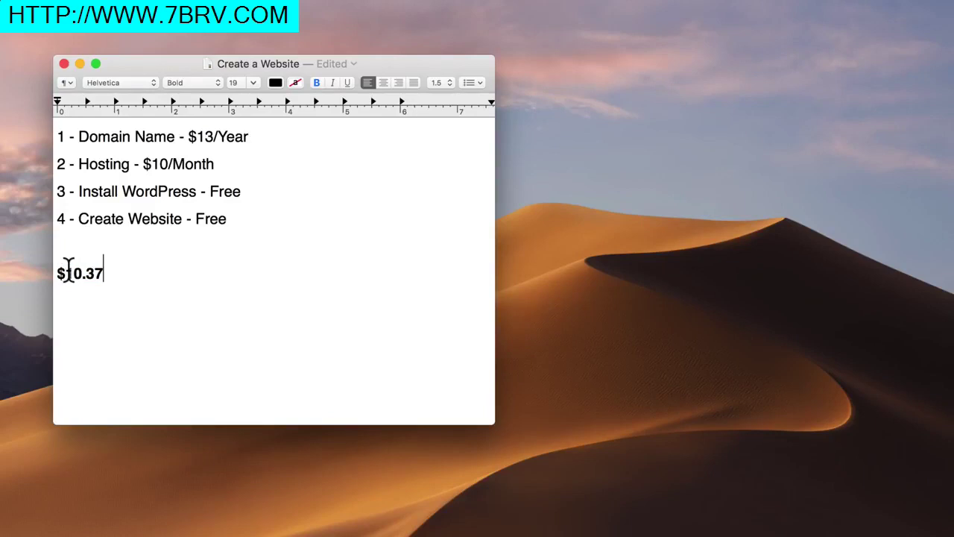
pyautogui.moveTo(102, 271); pyautogui.dragTo(57, 274)
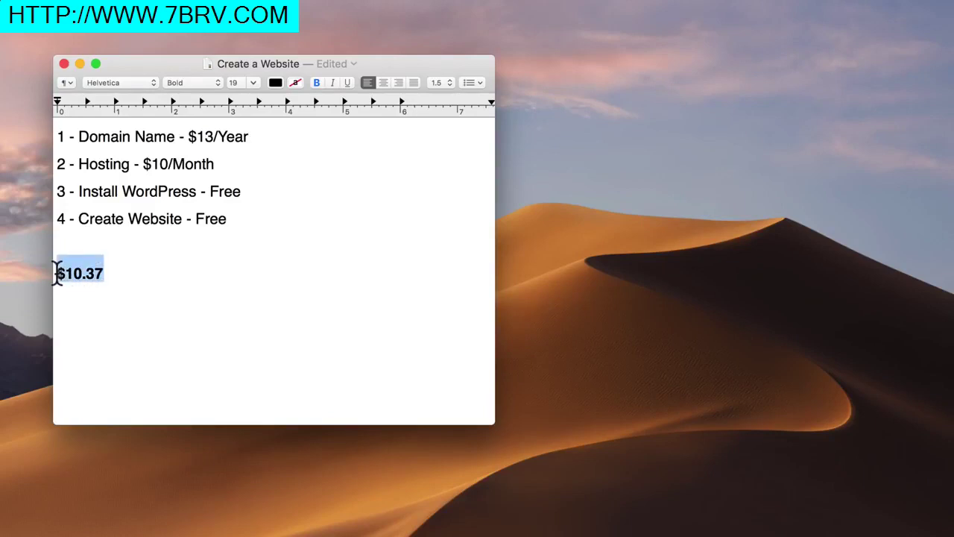
pyautogui.press('BackSpace')
pyautogui.press('BackSpace')
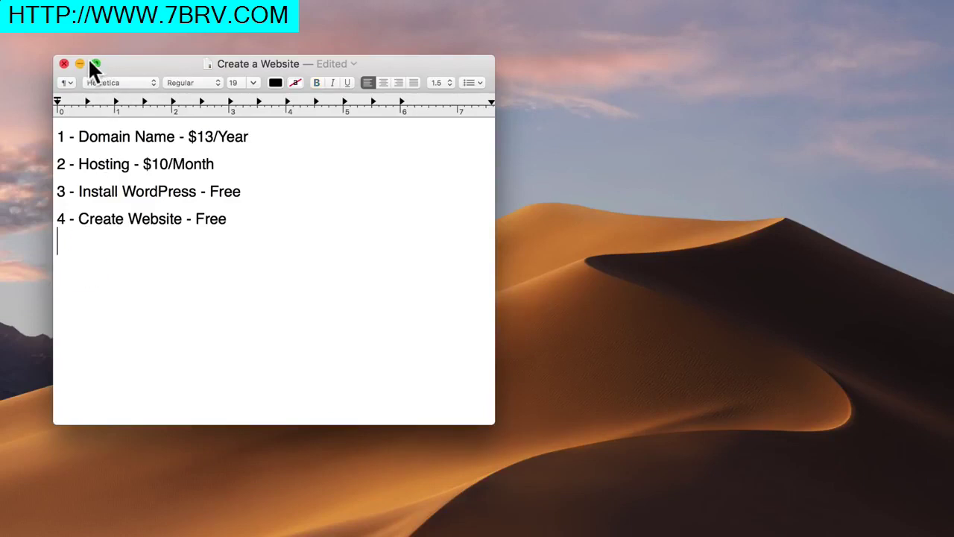
pyautogui.click(79, 63)
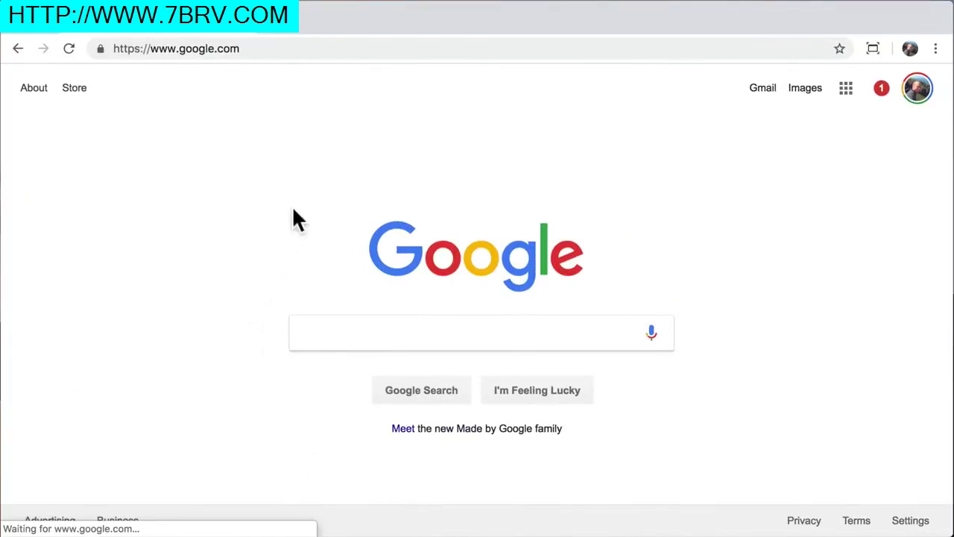
# Go to hostgator.com, scroll to the hosting plan cards, and order the Hatchling plan
pyautogui.click(303, 48)
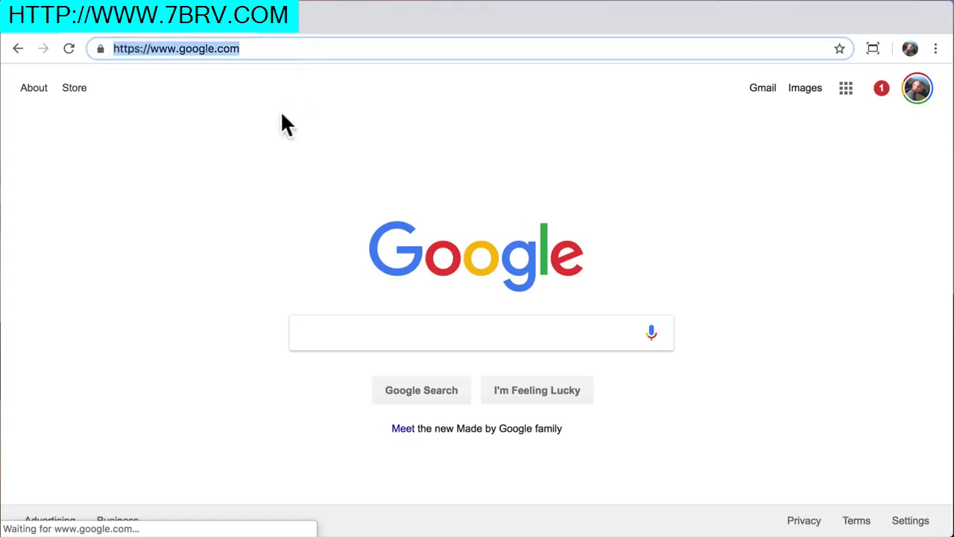
pyautogui.write('hos')
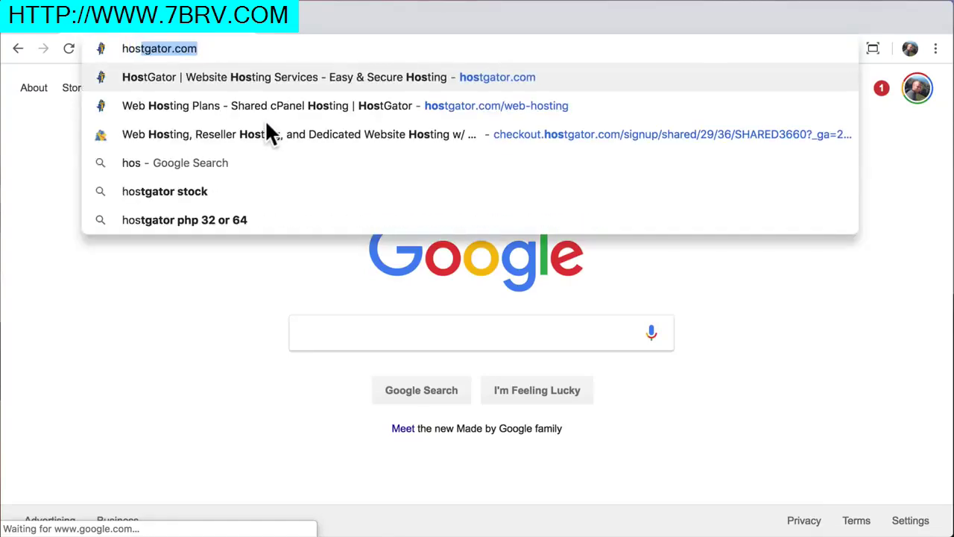
pyautogui.write('tgator.co')
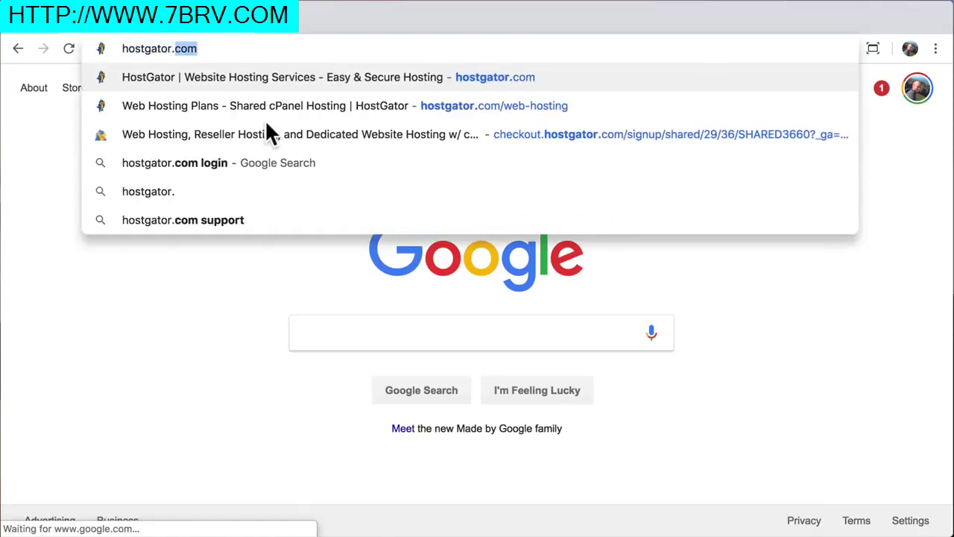
pyautogui.write('m')
pyautogui.press('Return')
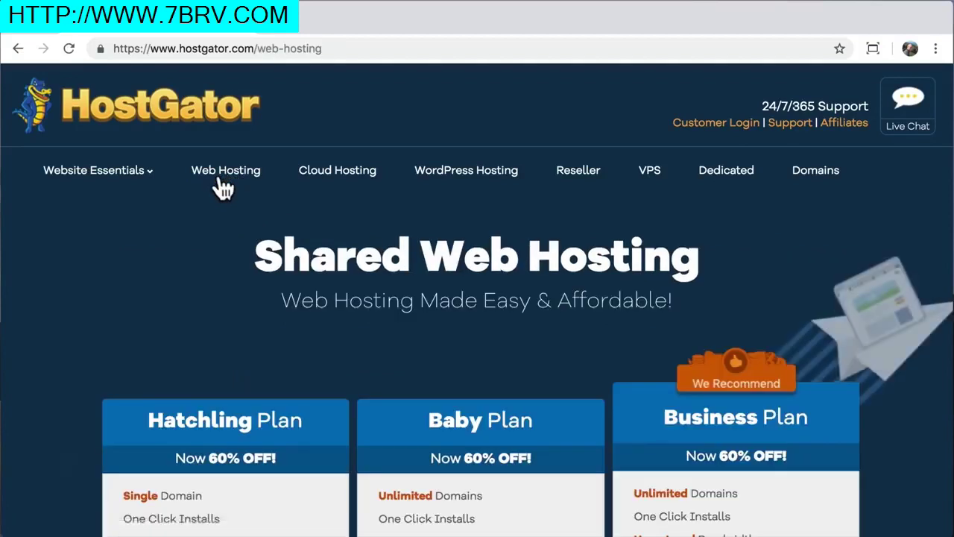
pyautogui.scroll(-1, 87, 408)
pyautogui.scroll(-3, 87, 408)
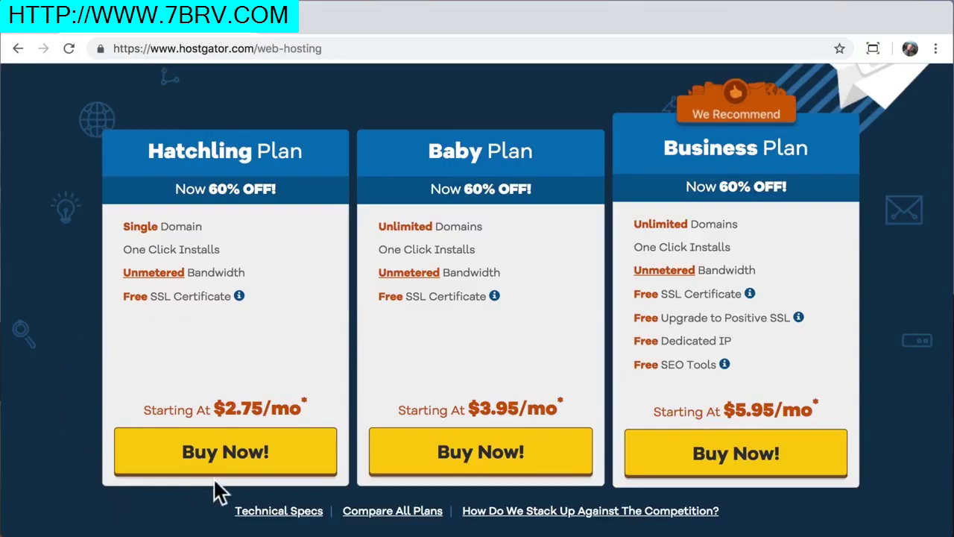
pyautogui.click(224, 460)
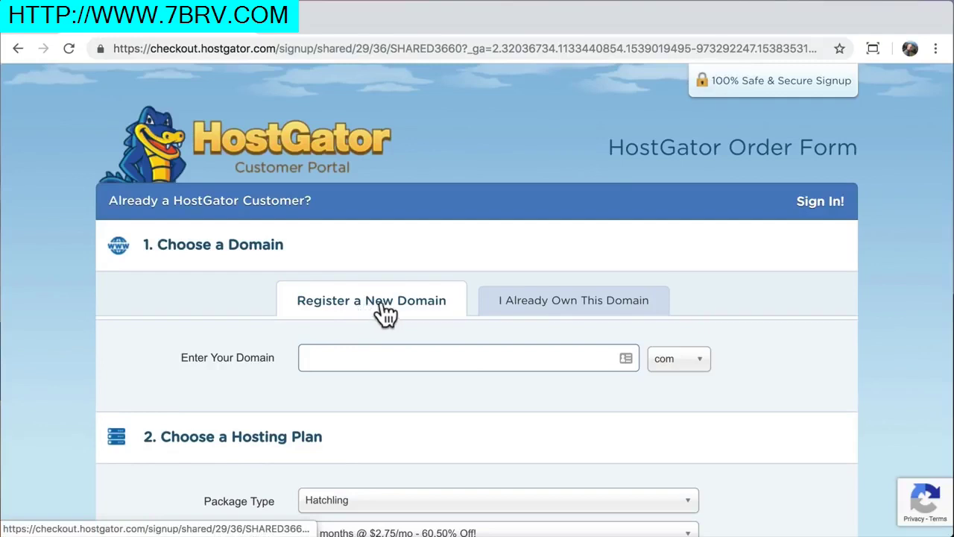
# Try the 'already own this domain' option, then erase the entered domain
pyautogui.click(544, 317)
pyautogui.click(437, 359)
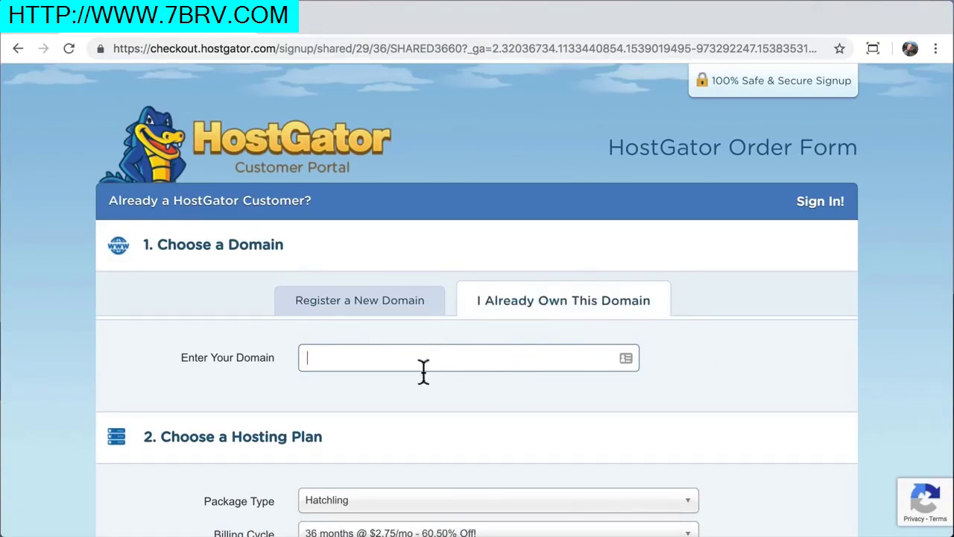
pyautogui.write('lalreadyownit.Com')
pyautogui.press('BackSpace')
pyautogui.press('BackSpace')
pyautogui.press('BackSpace')
pyautogui.press('BackSpace')
pyautogui.press('BackSpace')
pyautogui.press('BackSpace')
pyautogui.press('BackSpace')
pyautogui.press('BackSpace')
pyautogui.press('BackSpace')
pyautogui.press('BackSpace')
pyautogui.press('BackSpace')
pyautogui.press('BackSpace')
pyautogui.press('BackSpace')
pyautogui.press('BackSpace')
pyautogui.press('BackSpace')
pyautogui.press('BackSpace')
pyautogui.press('BackSpace')
# Search to register the new domain learnhowtocreateawebsite with the com extension
pyautogui.click(348, 308)
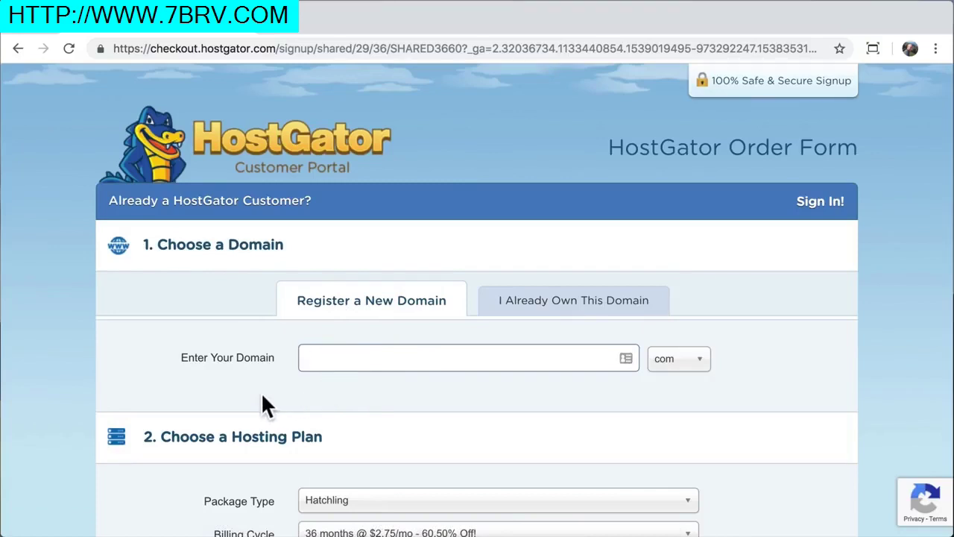
pyautogui.write('learnhowtocreateawebsite')
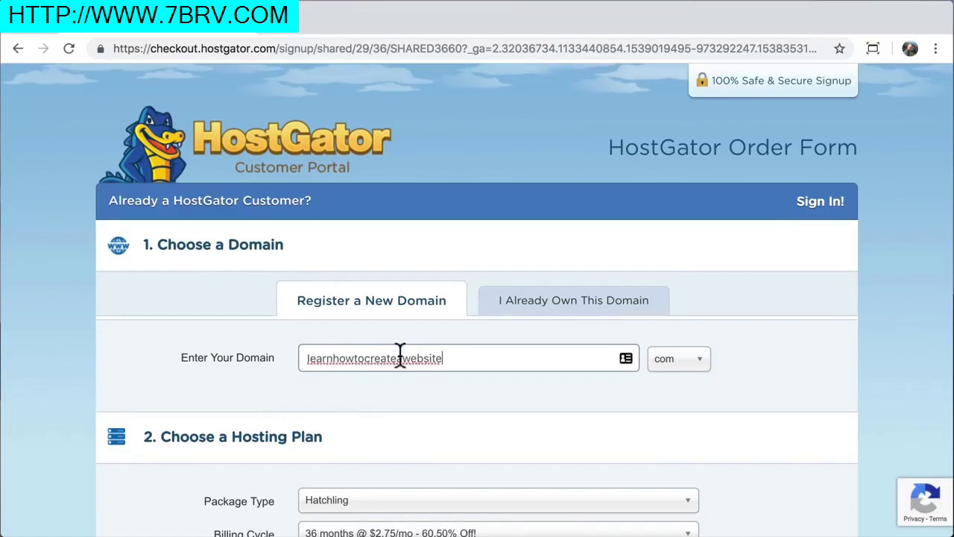
pyautogui.click(699, 377)
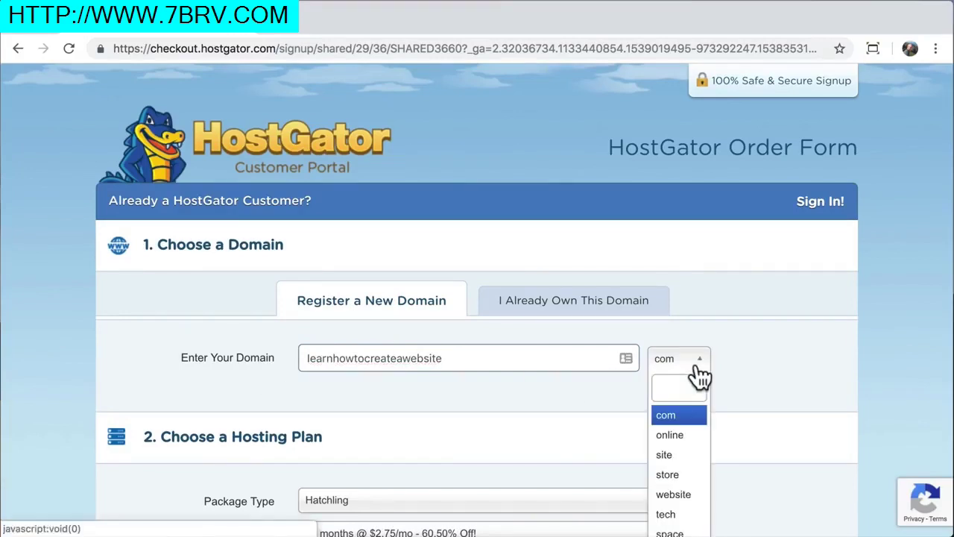
pyautogui.scroll(-3, 690, 402)
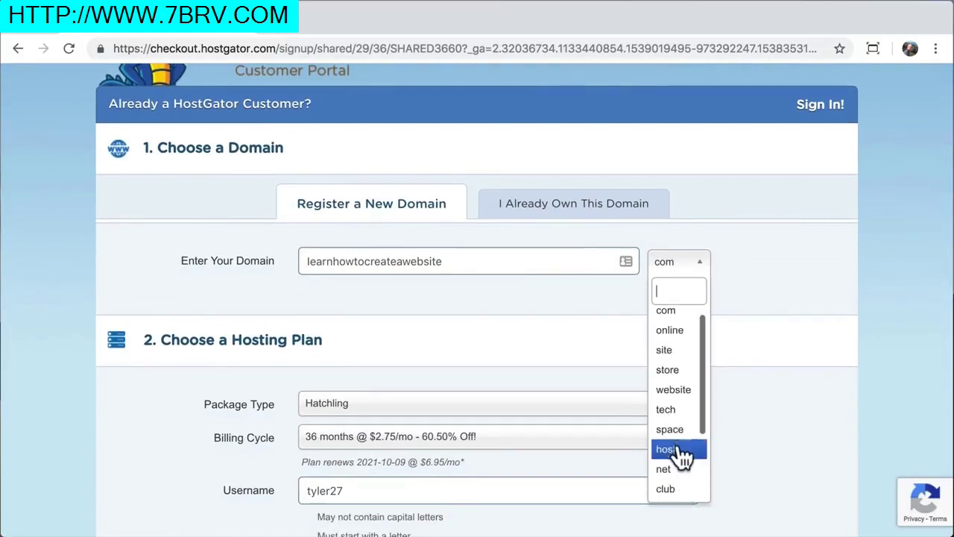
pyautogui.click(680, 316)
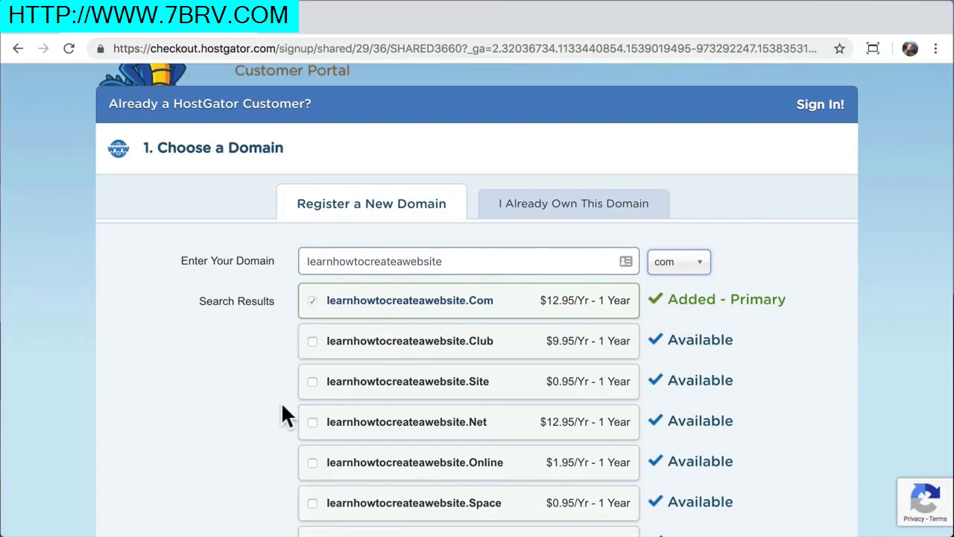
# Review the domain results and untick Add Domain Privacy Protection
pyautogui.scroll(-3, 282, 449)
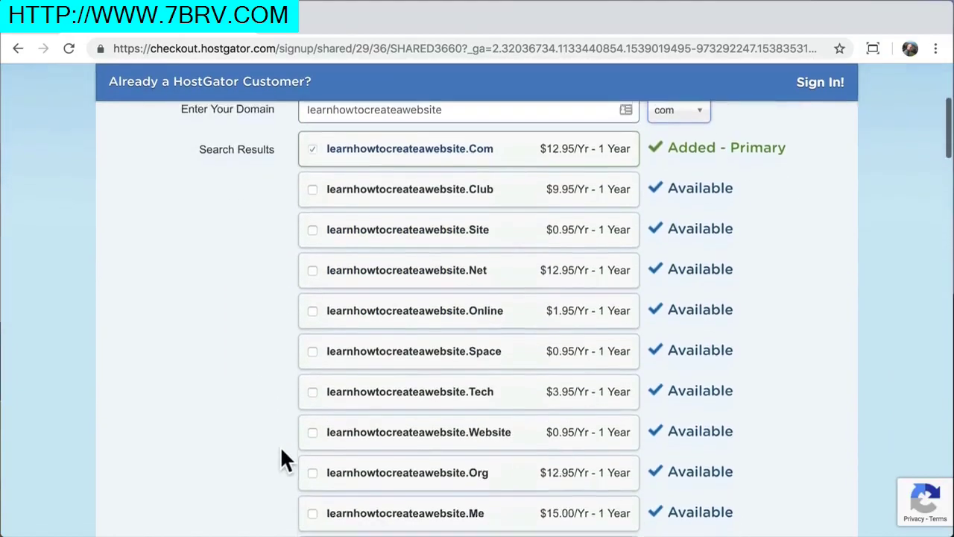
pyautogui.scroll(-1, 281, 445)
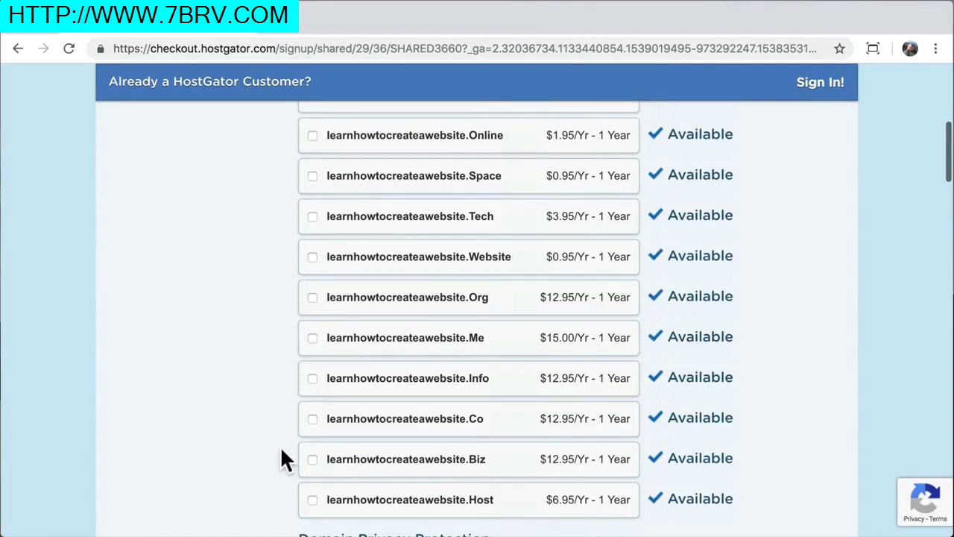
pyautogui.scroll(-3, 281, 451)
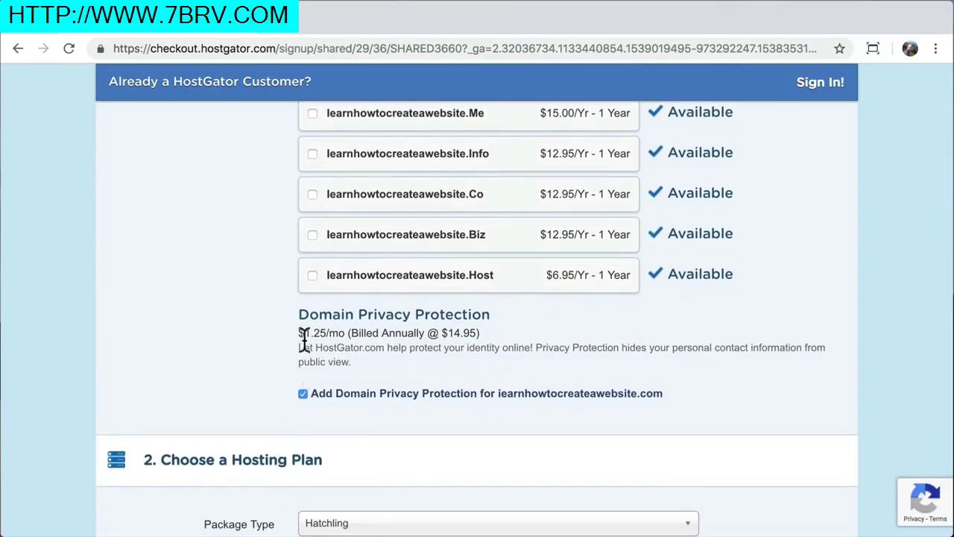
pyautogui.moveTo(300, 310); pyautogui.dragTo(487, 305)
pyautogui.click(489, 305)
pyautogui.scroll(-1, 247, 365)
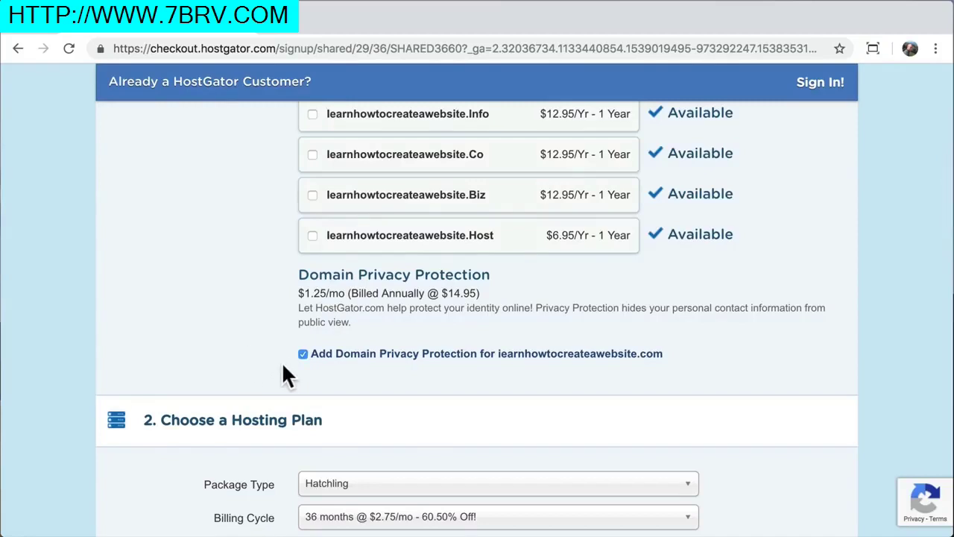
pyautogui.click(303, 354)
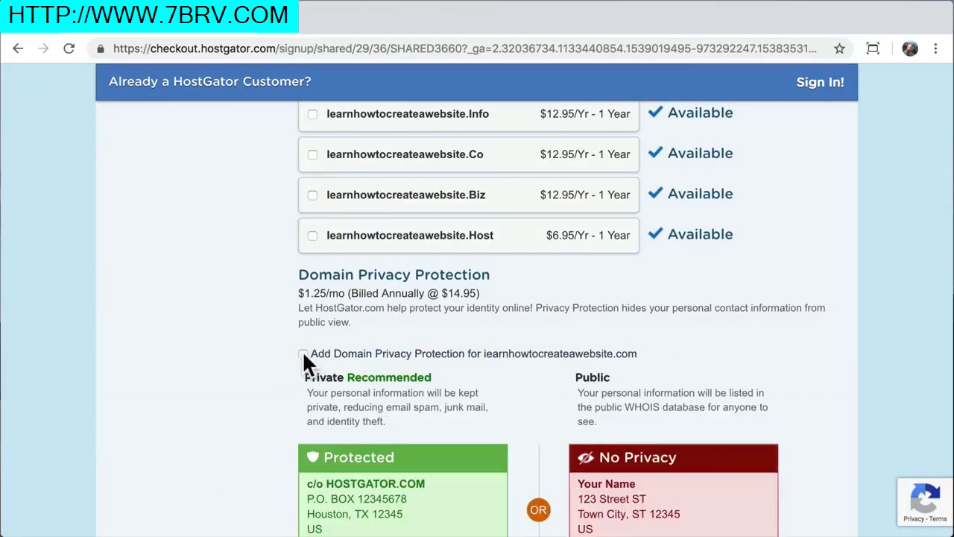
# Change the Hatchling billing cycle to 1 month @ $10.95/mo
pyautogui.scroll(-2, 205, 403)
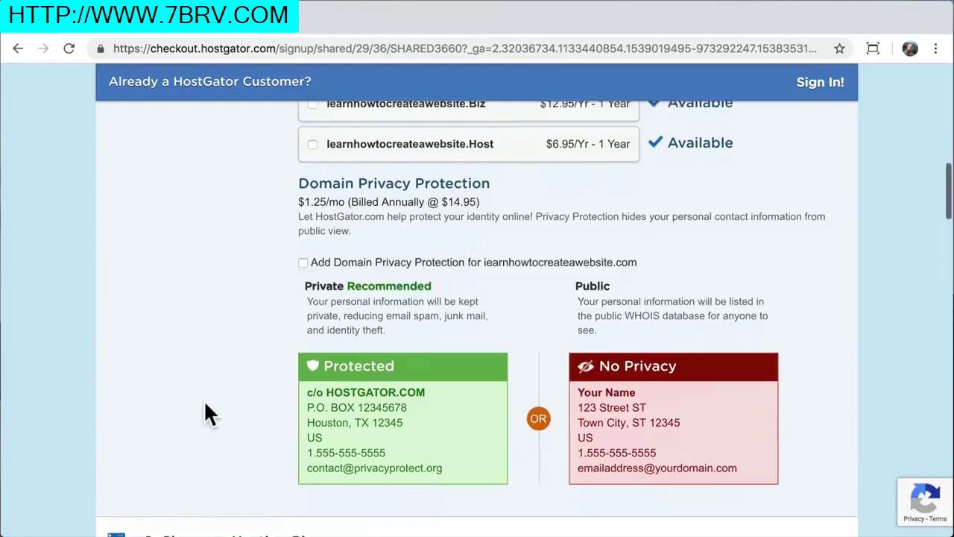
pyautogui.scroll(-3, 206, 405)
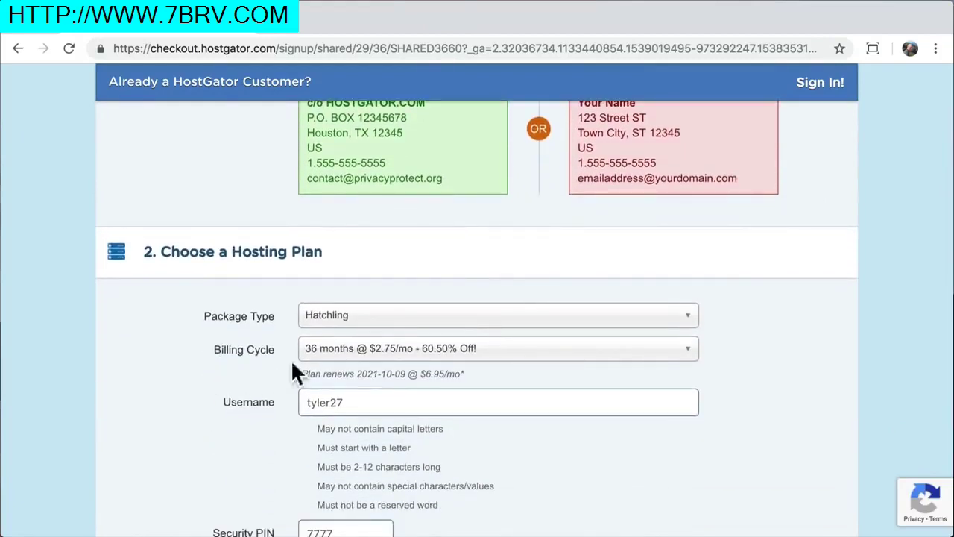
pyautogui.click(686, 351)
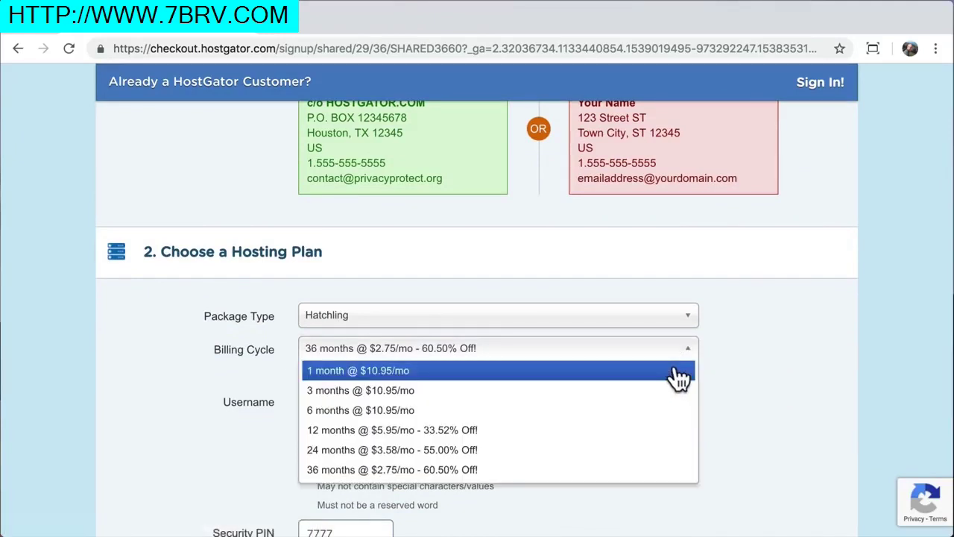
pyautogui.click(680, 373)
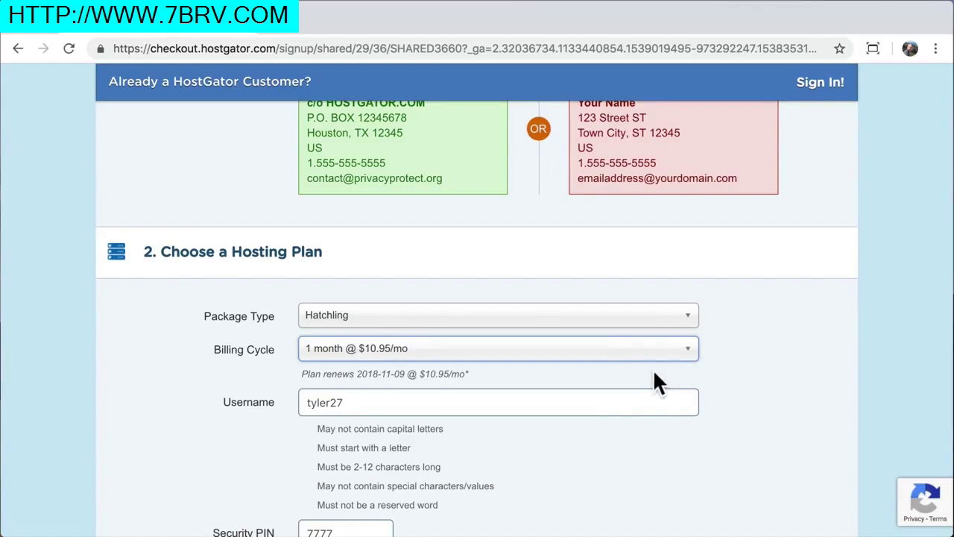
pyautogui.click(610, 370)
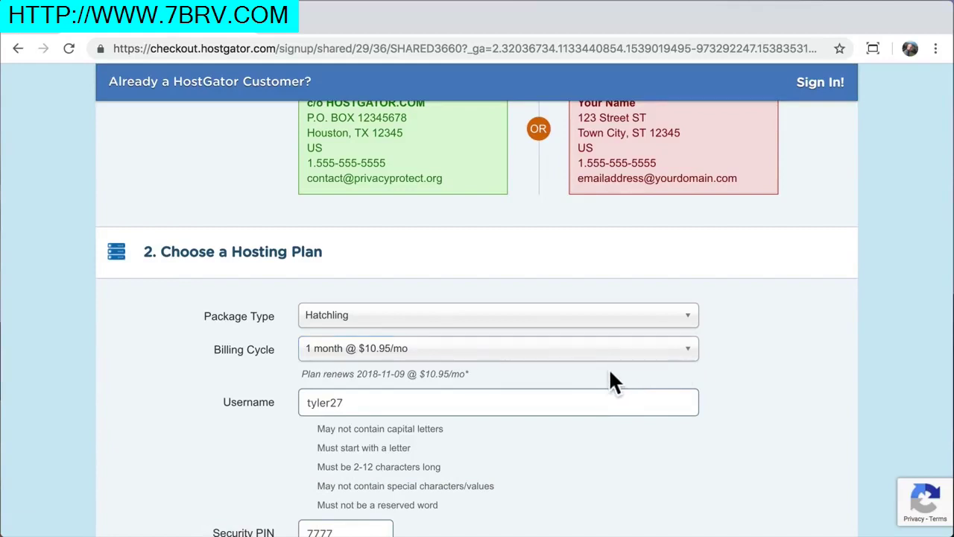
pyautogui.scroll(-1, 610, 381)
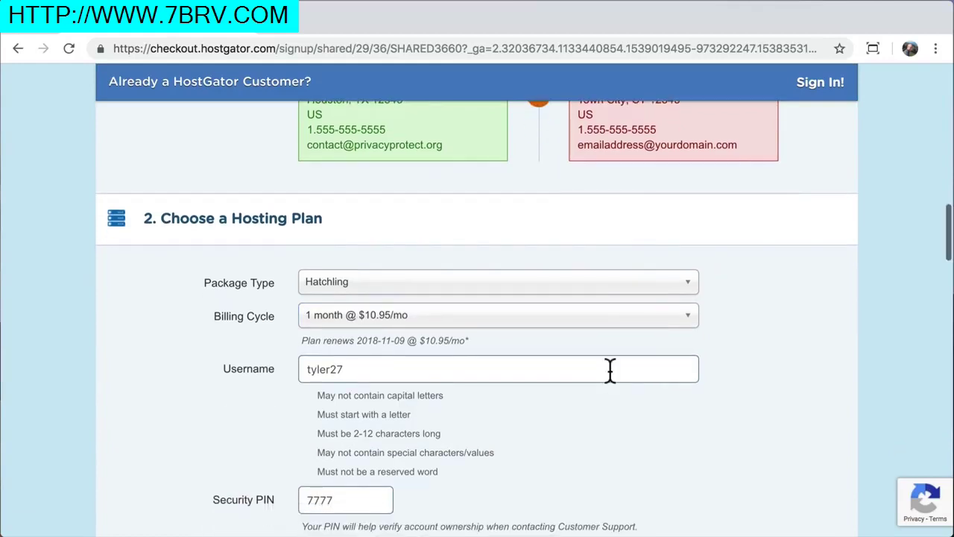
pyautogui.click(692, 323)
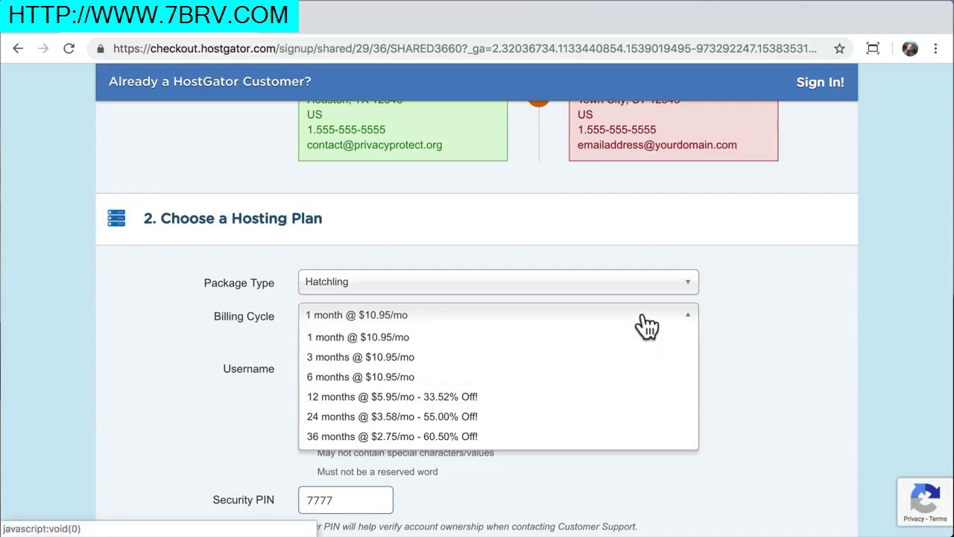
pyautogui.click(643, 318)
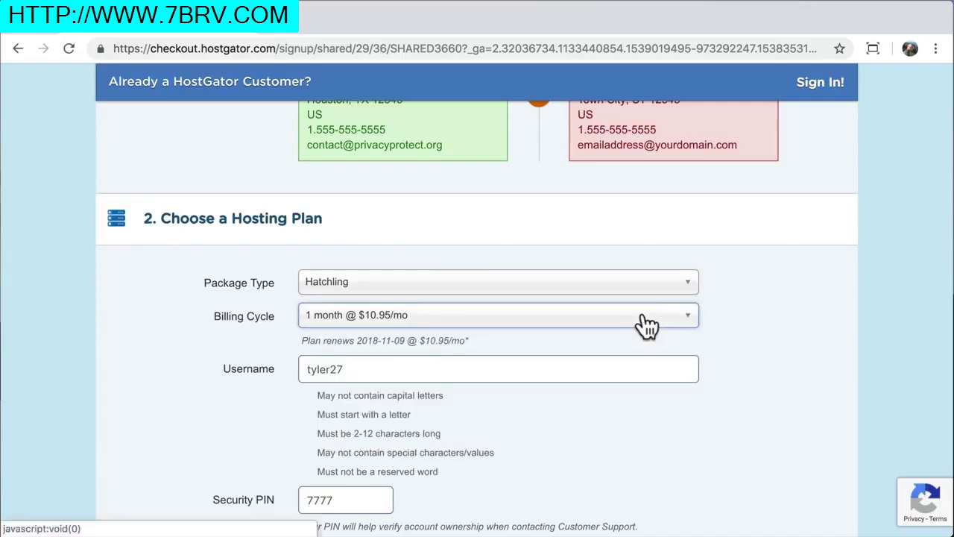
# Check that the account username meets the rules, then continue down the form
pyautogui.scroll(-2, 646, 325)
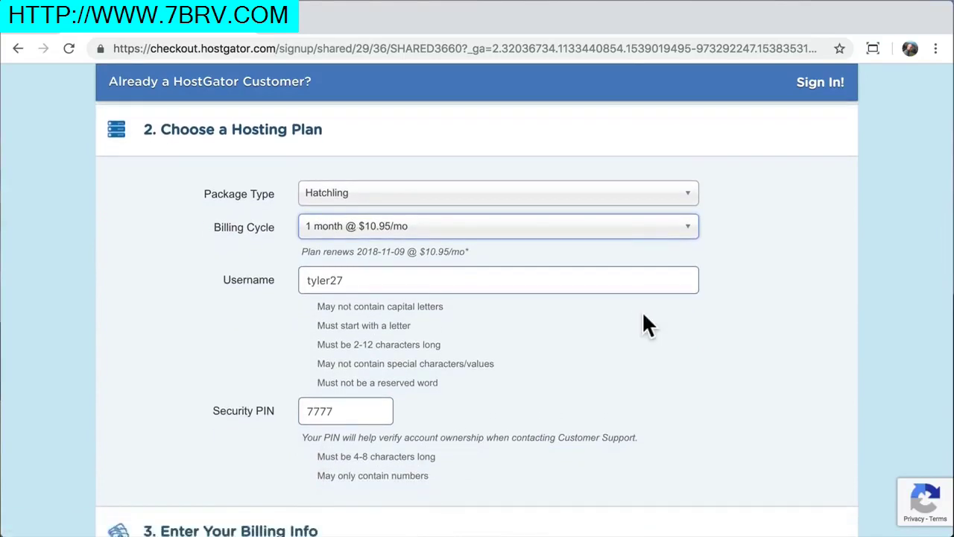
pyautogui.click(506, 278)
pyautogui.click(375, 411)
pyautogui.scroll(-2, 373, 409)
pyautogui.scroll(-8, 373, 409)
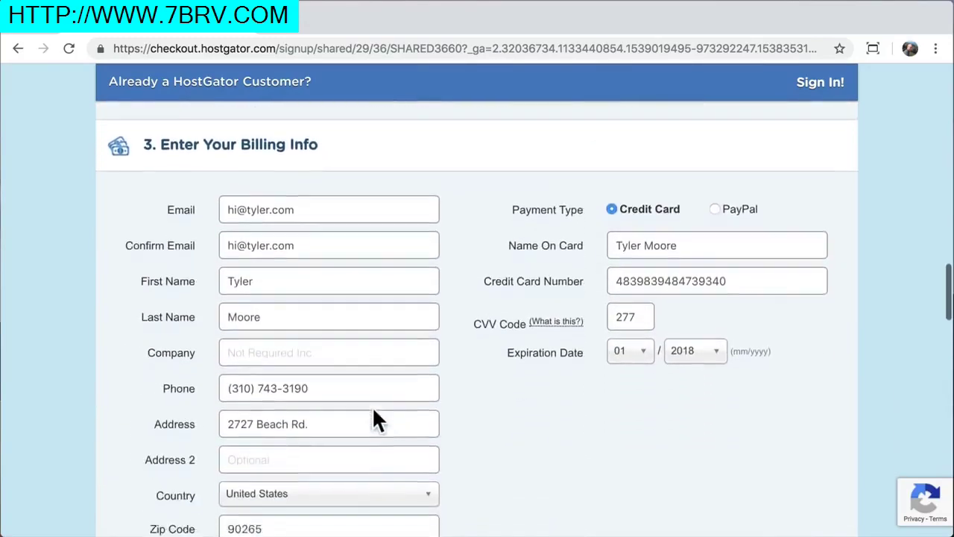
# Set the billing address state to California by searching 'ca'
pyautogui.scroll(-3, 352, 382)
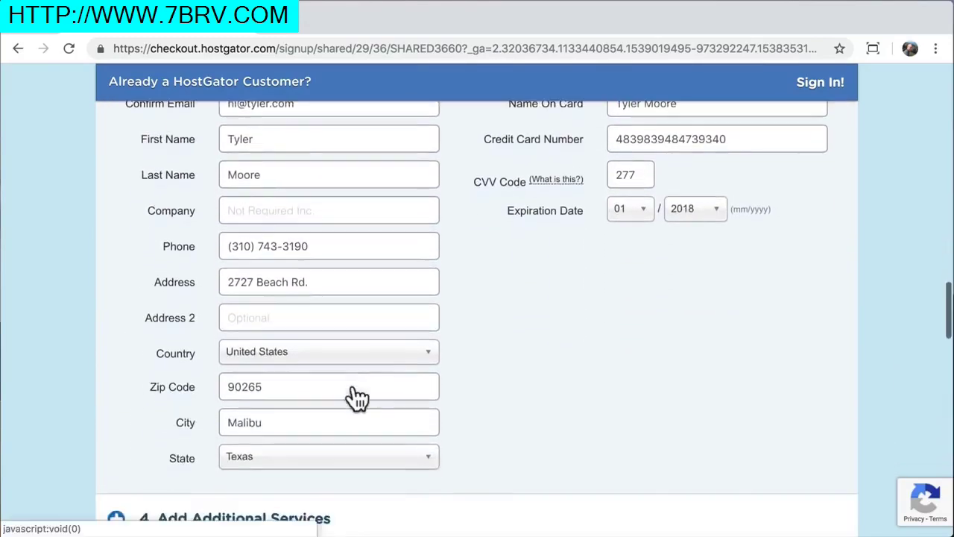
pyautogui.click(347, 452)
pyautogui.scroll(-2, 341, 470)
pyautogui.write('ca')
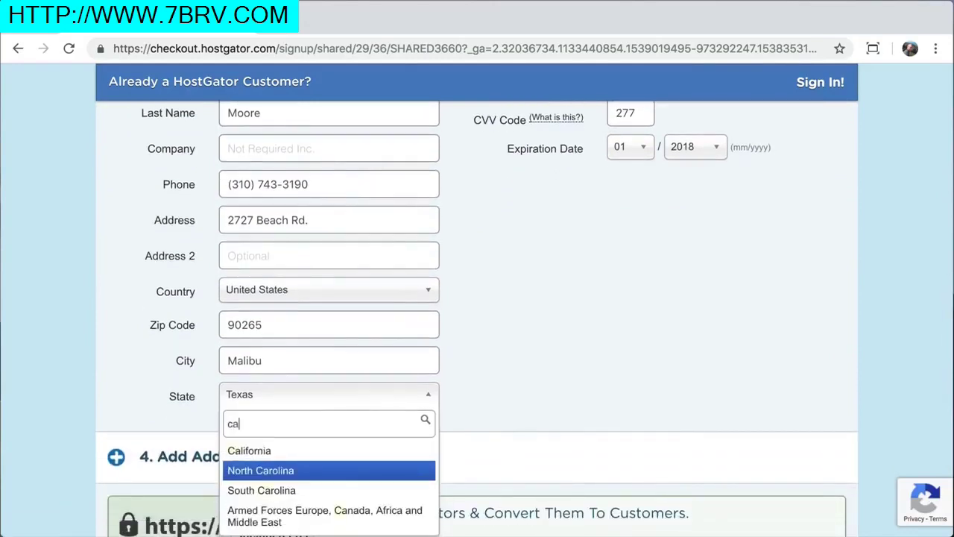
pyautogui.click(273, 449)
pyautogui.scroll(4, 542, 353)
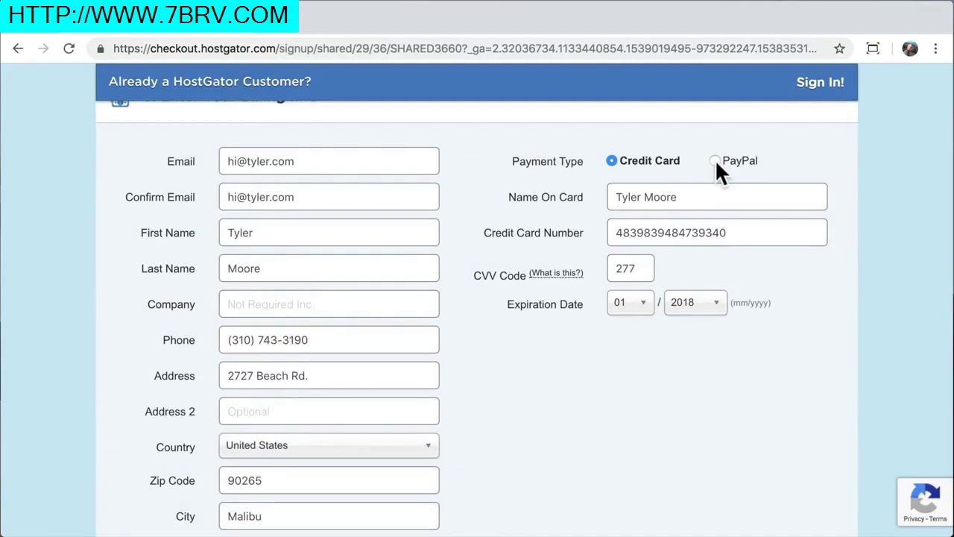
pyautogui.scroll(-5, 634, 372)
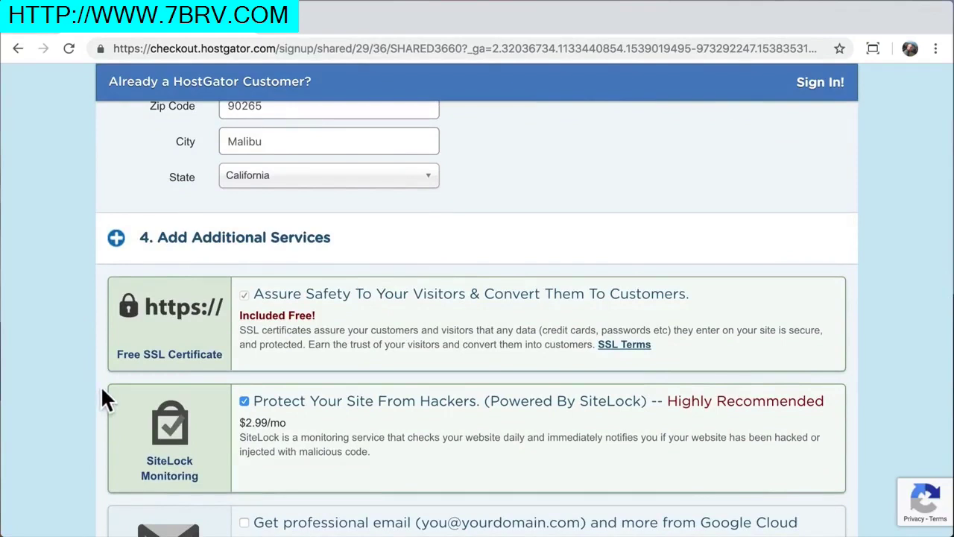
# Untick the SiteLock and CodeGuard Site Backup add-ons, leaving $23.90 due
pyautogui.scroll(-2, 102, 389)
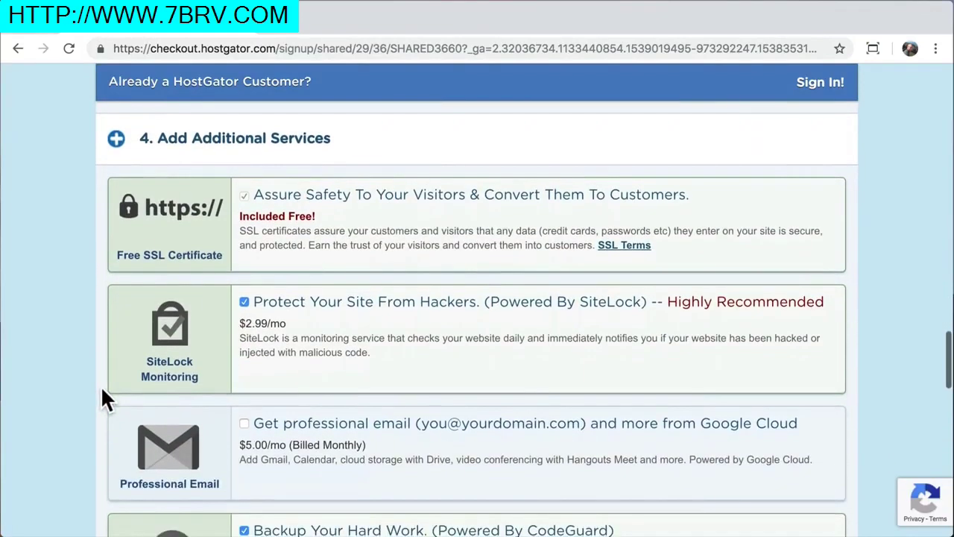
pyautogui.click(243, 299)
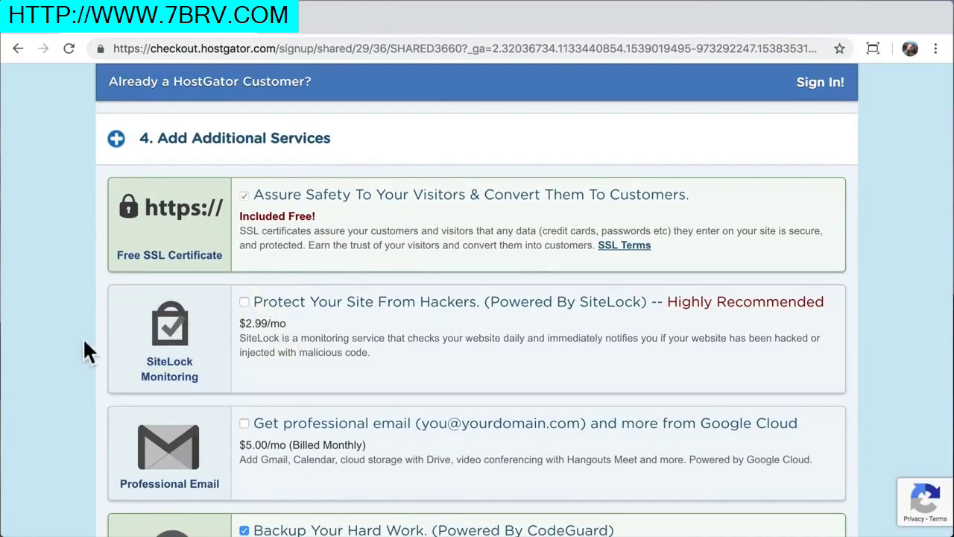
pyautogui.scroll(-3, 62, 386)
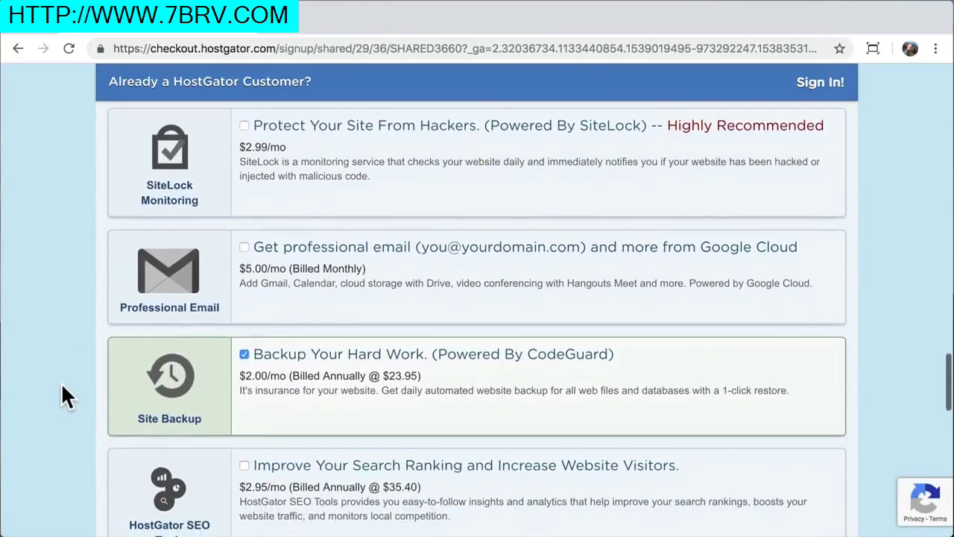
pyautogui.click(244, 355)
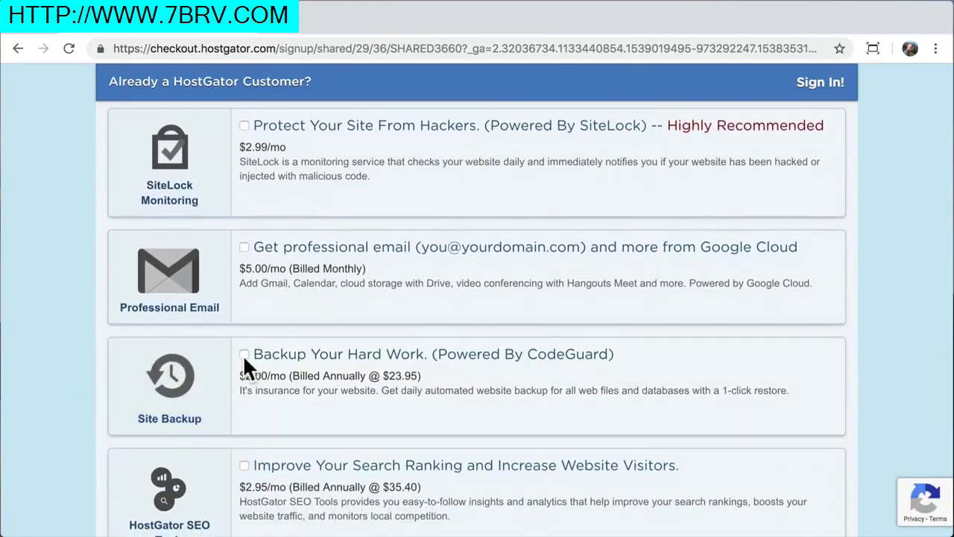
pyautogui.scroll(-4, 72, 408)
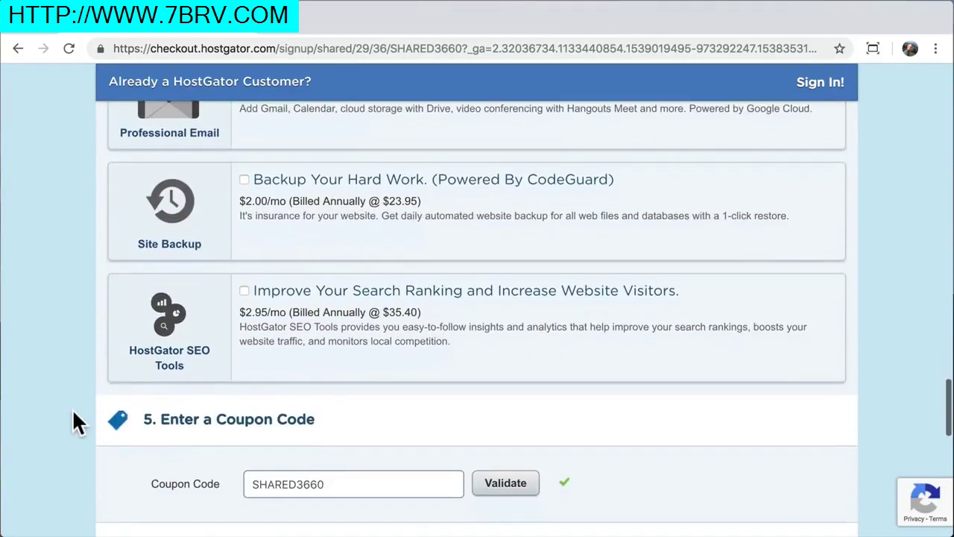
pyautogui.scroll(-1, 72, 408)
pyautogui.scroll(-3, 72, 409)
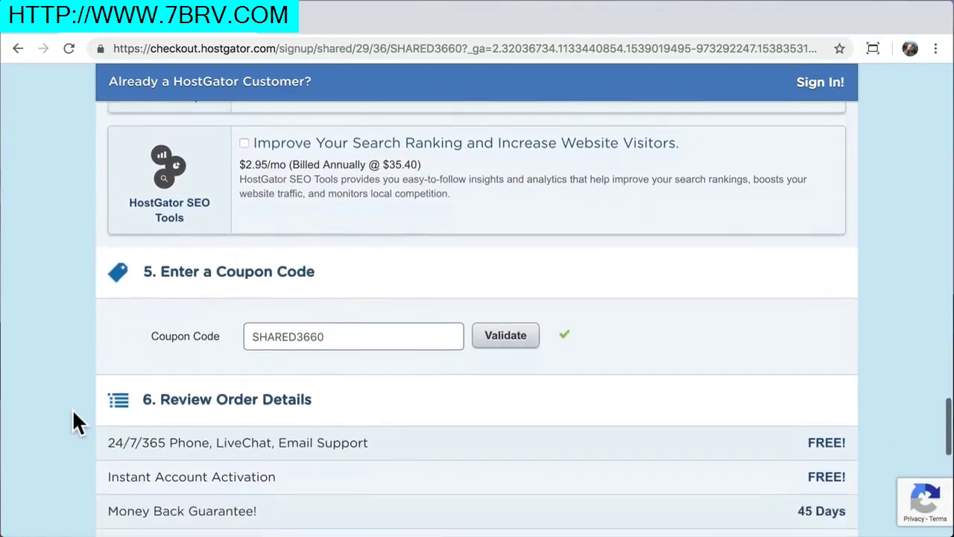
pyautogui.scroll(-1, 72, 409)
pyautogui.scroll(-1, 73, 408)
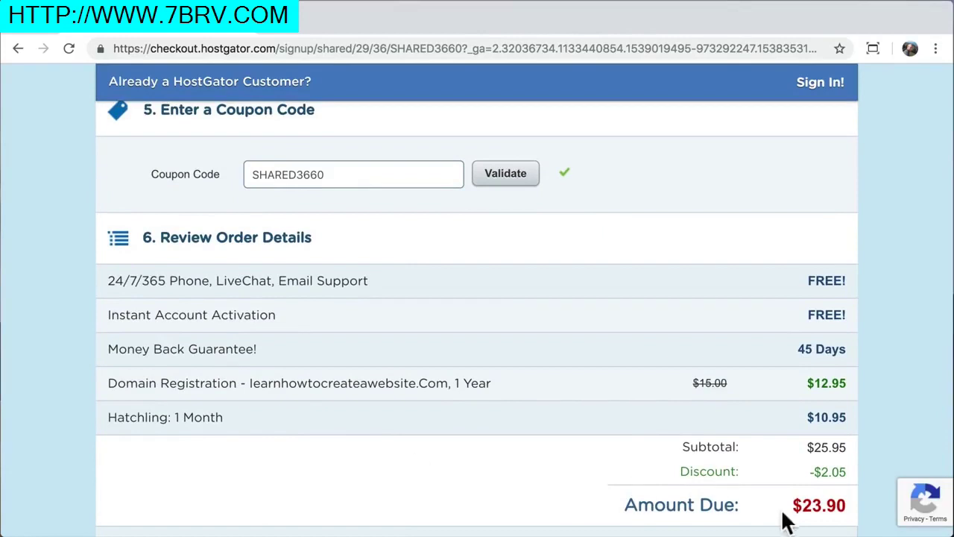
pyautogui.moveTo(793, 505); pyautogui.dragTo(846, 505)
pyautogui.click(844, 504)
# Replace coupon SHARED3660 with 'savecode', lowering the amount due to $10.37
pyautogui.scroll(-1, 710, 408)
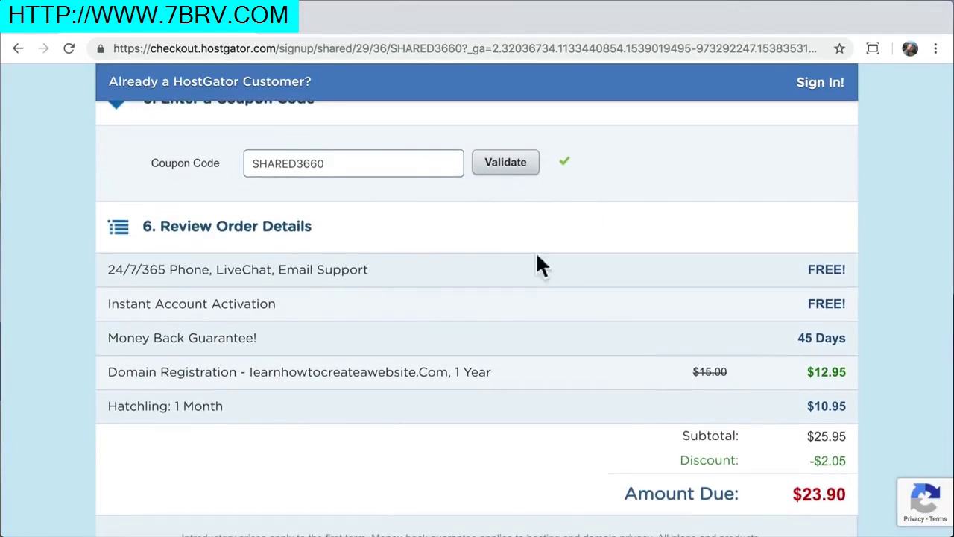
pyautogui.doubleClick(366, 159)
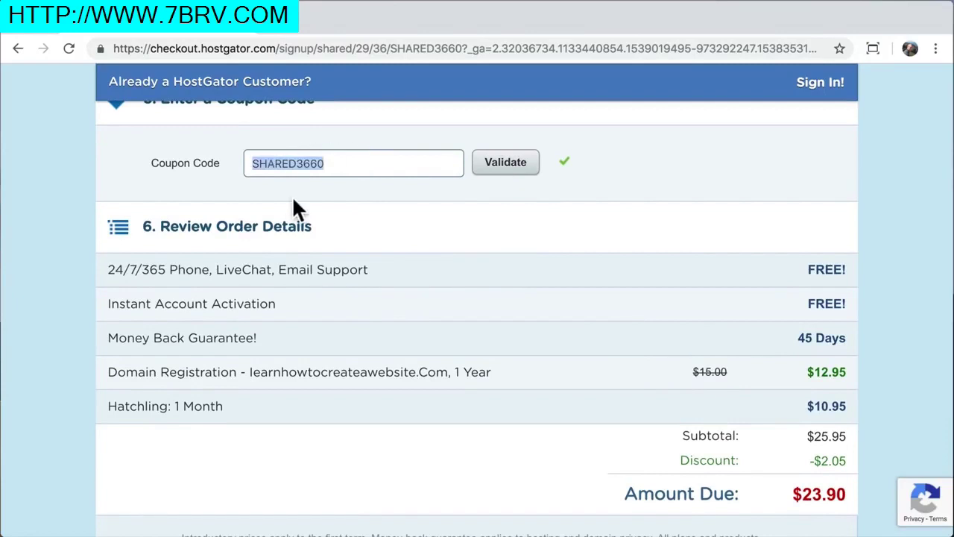
pyautogui.write('savecode')
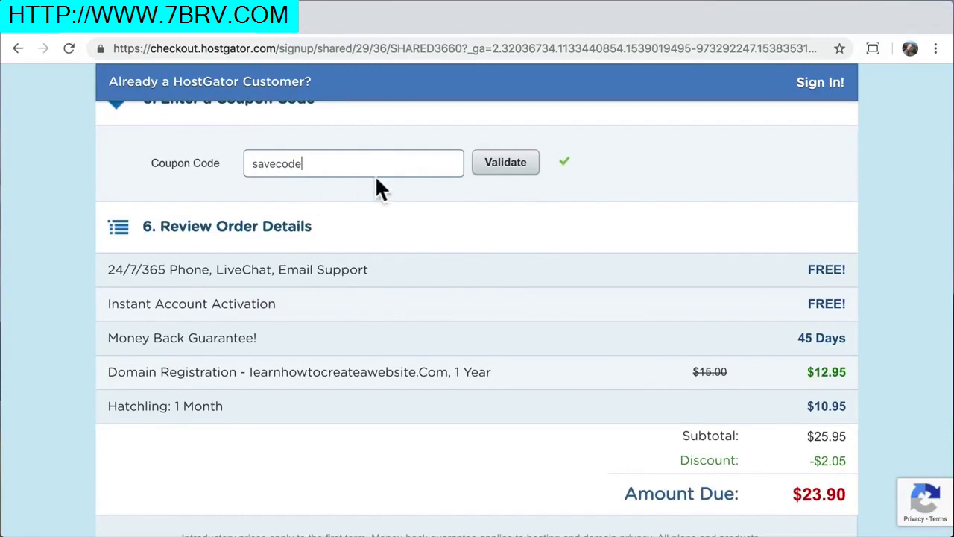
pyautogui.click(512, 166)
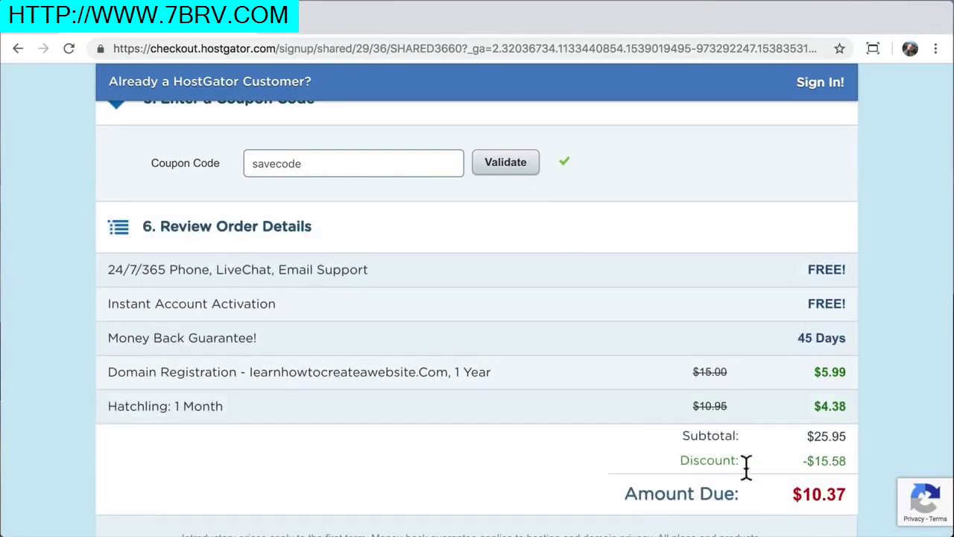
pyautogui.moveTo(795, 493); pyautogui.dragTo(850, 498)
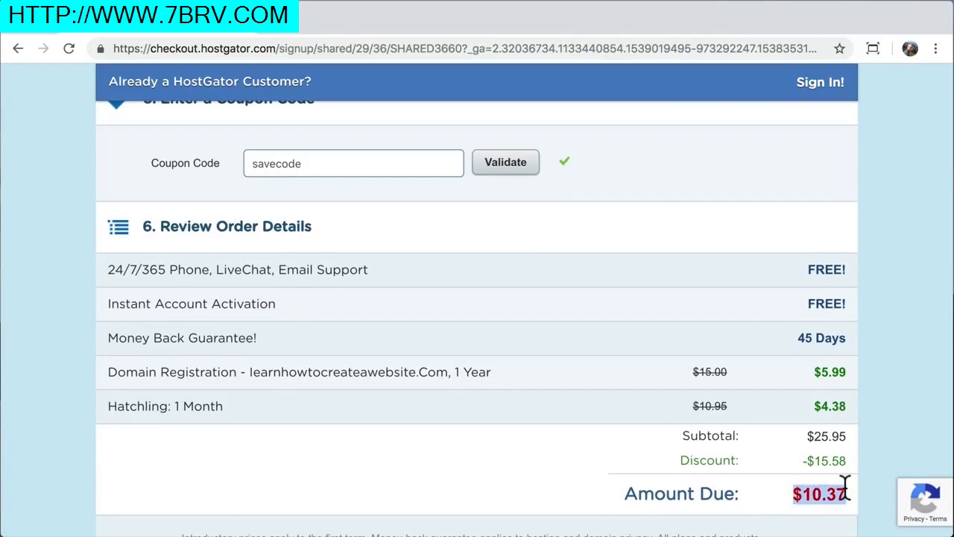
pyautogui.click(845, 489)
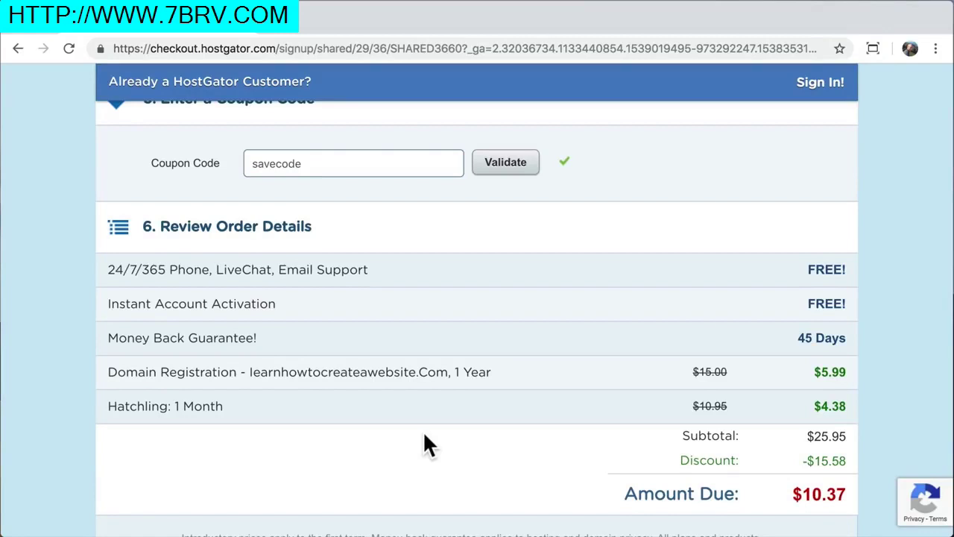
# Point out the order summary lines: support, activation, money-back guarantee, domain, Hatchling 1 Month
pyautogui.moveTo(108, 270); pyautogui.dragTo(355, 270)
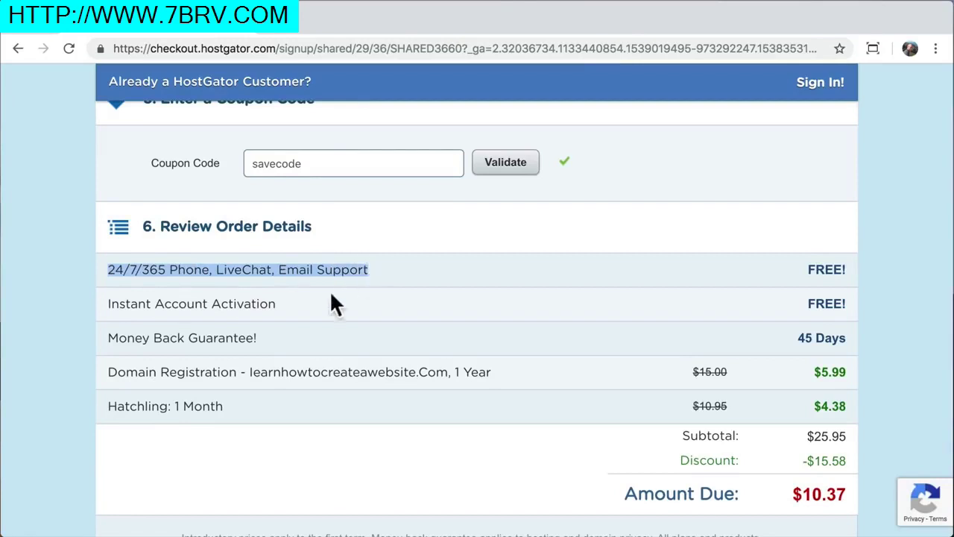
pyautogui.moveTo(280, 307); pyautogui.dragTo(123, 303)
pyautogui.click(130, 337)
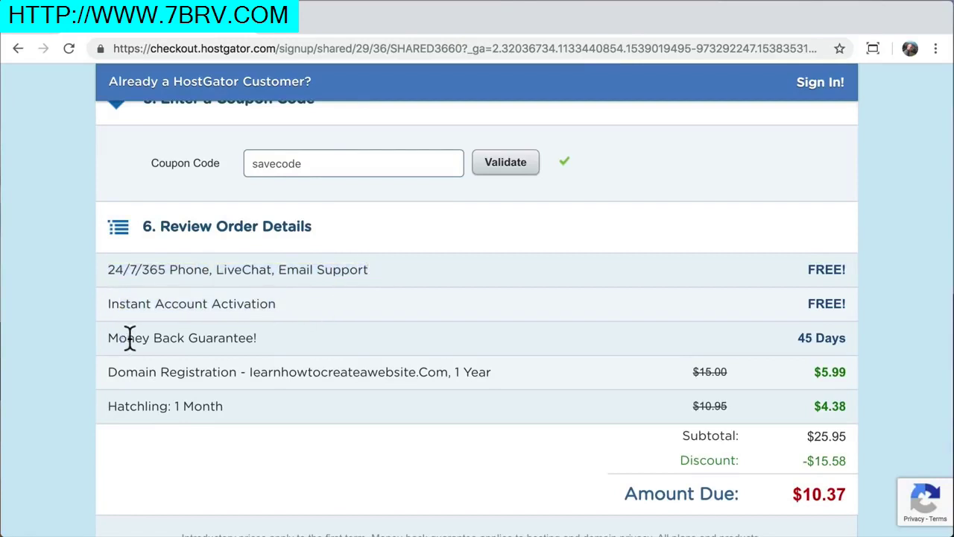
pyautogui.moveTo(130, 338); pyautogui.dragTo(251, 336)
pyautogui.moveTo(268, 377)
pyautogui.mouseDown()
pyautogui.moveTo(117, 377)
pyautogui.moveTo(221, 405)
pyautogui.mouseUp()
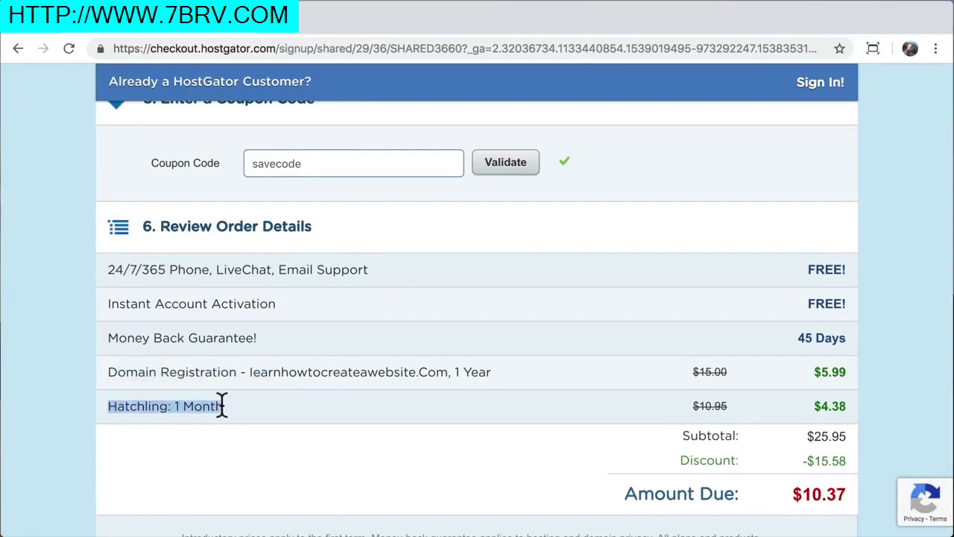
pyautogui.click(222, 405)
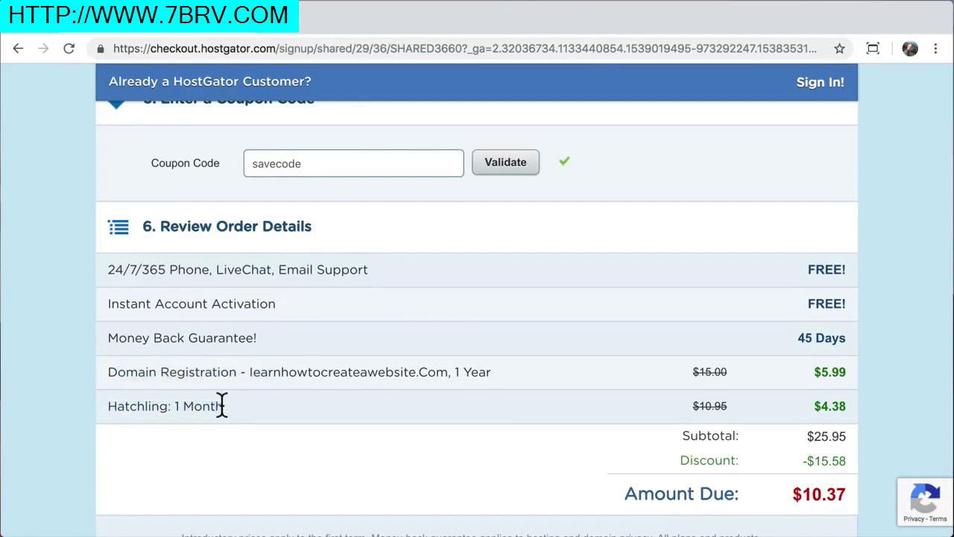
# Accept the Terms of Service and place the order with Checkout Now!
pyautogui.scroll(-3, 222, 405)
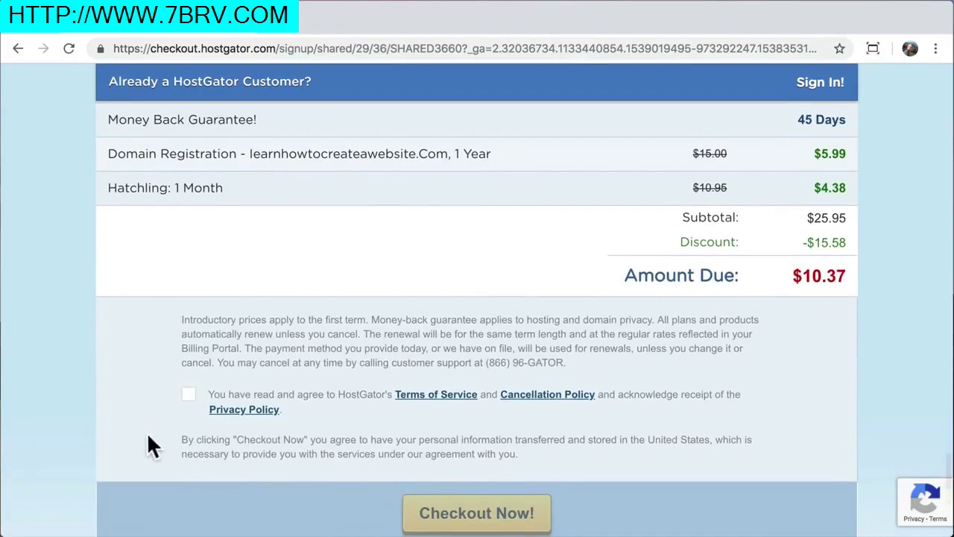
pyautogui.click(190, 396)
pyautogui.scroll(-1, 192, 399)
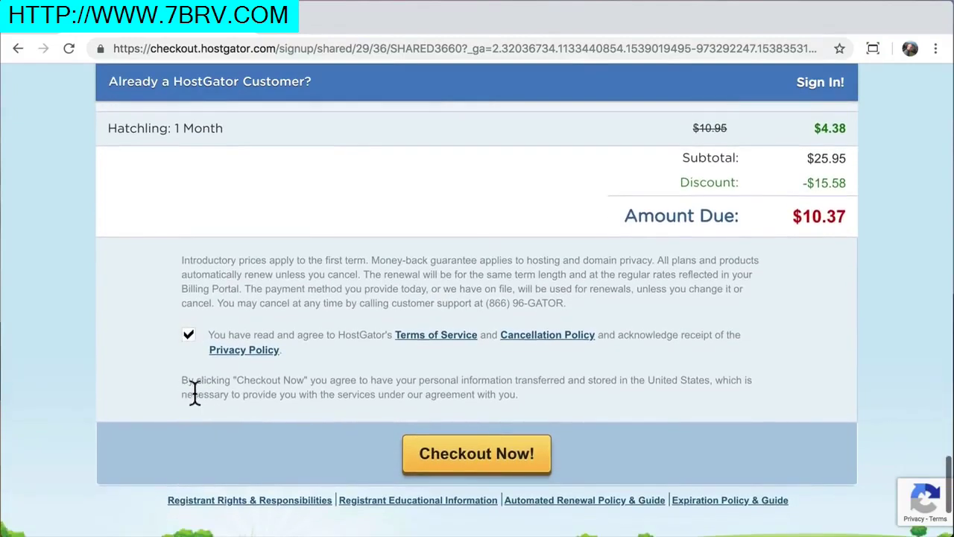
pyautogui.click(477, 464)
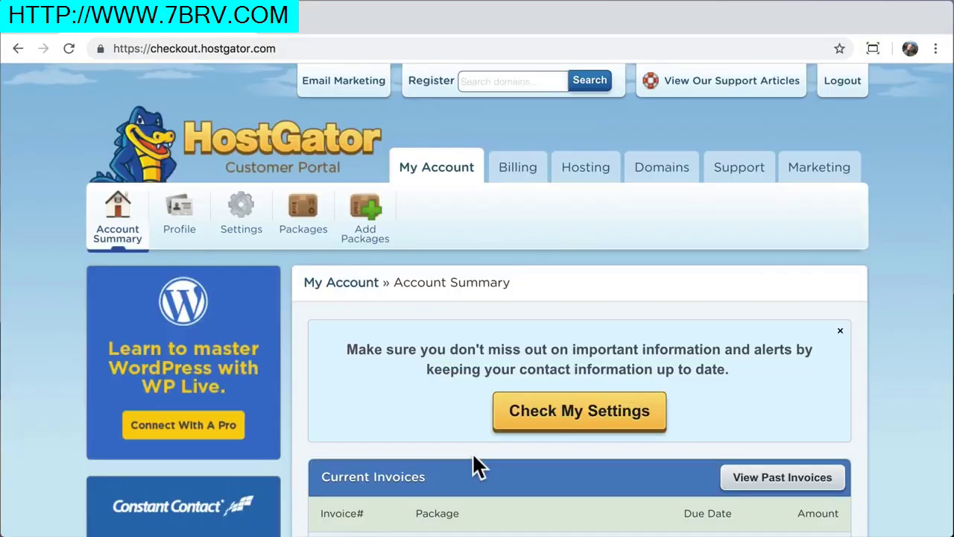
# From the Hosting dashboard, launch WordPress - 1 Click Installation under Special Offers
pyautogui.click(585, 179)
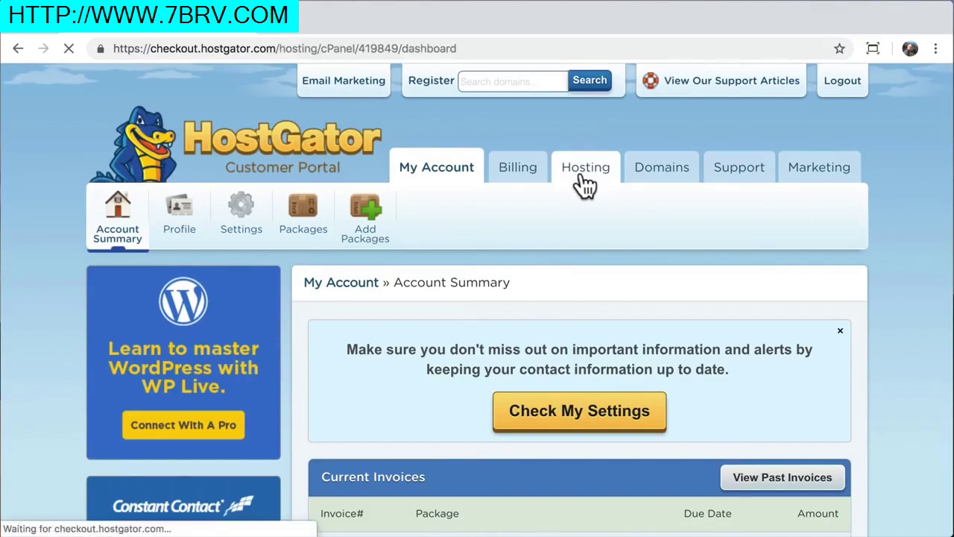
pyautogui.scroll(-1, 585, 185)
pyautogui.scroll(-2, 585, 185)
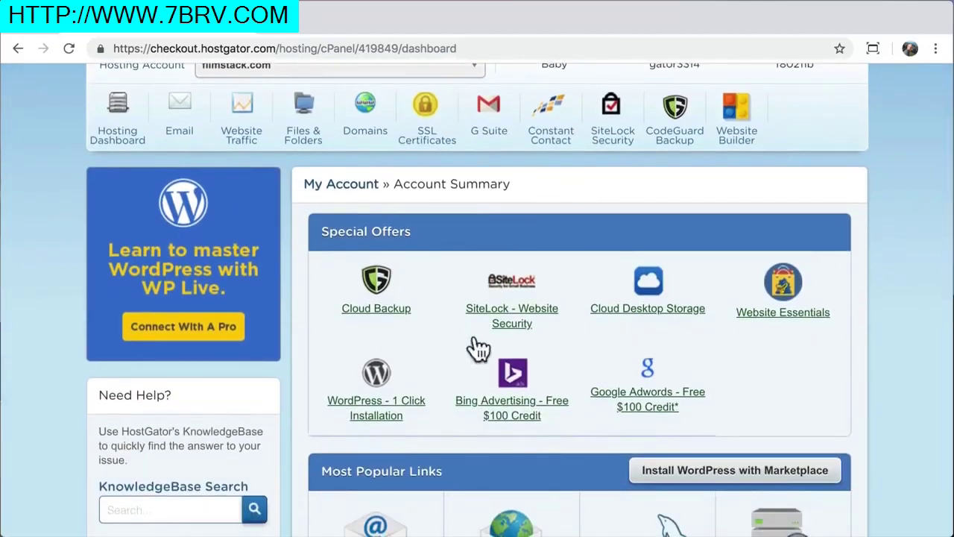
pyautogui.click(379, 378)
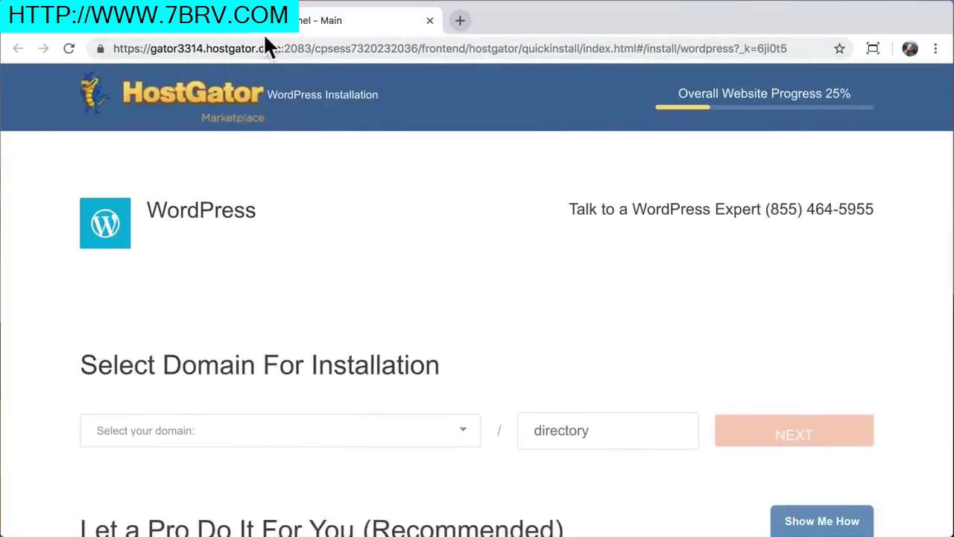
# Close the extra tab, choose learnhowtocreateawebsite.com with no directory, and proceed to install settings
pyautogui.click(237, 20)
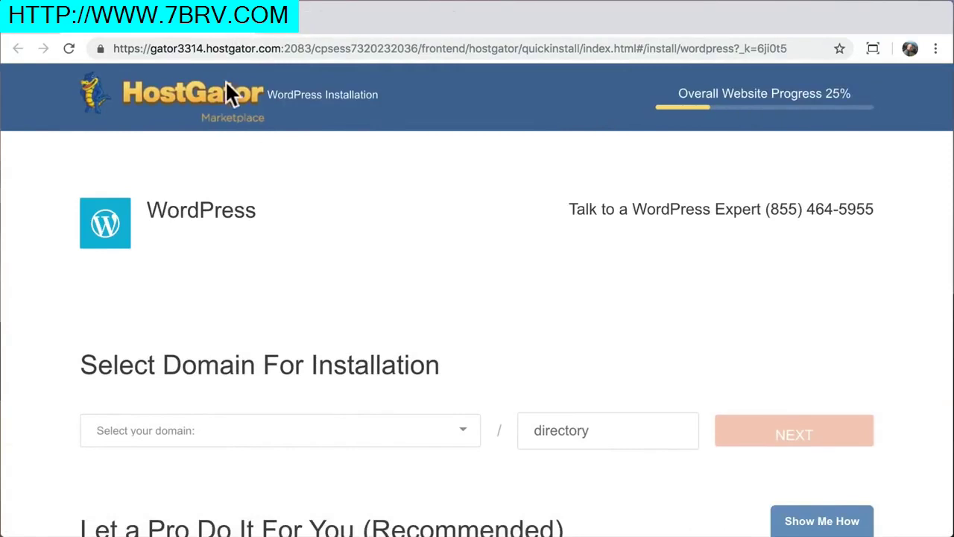
pyautogui.click(464, 436)
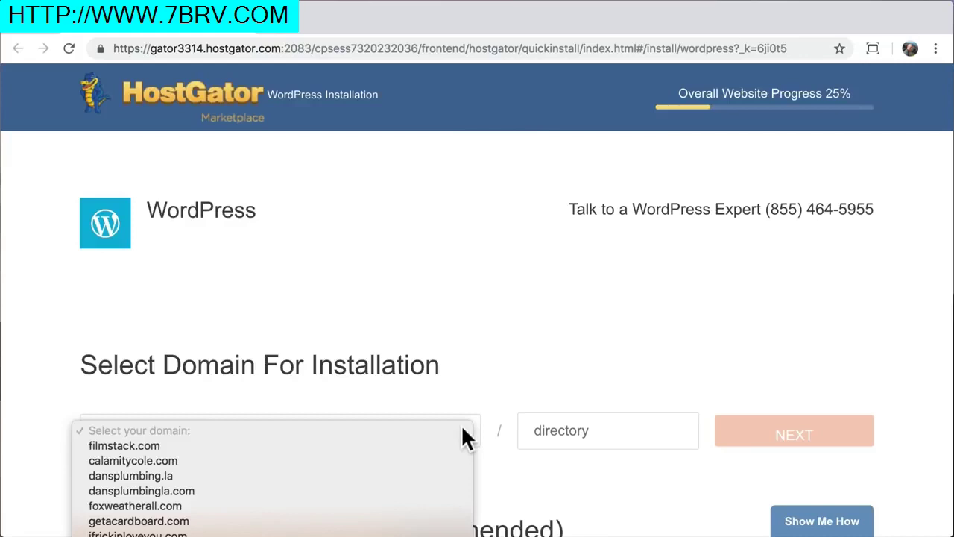
pyautogui.scroll(-3, 402, 485)
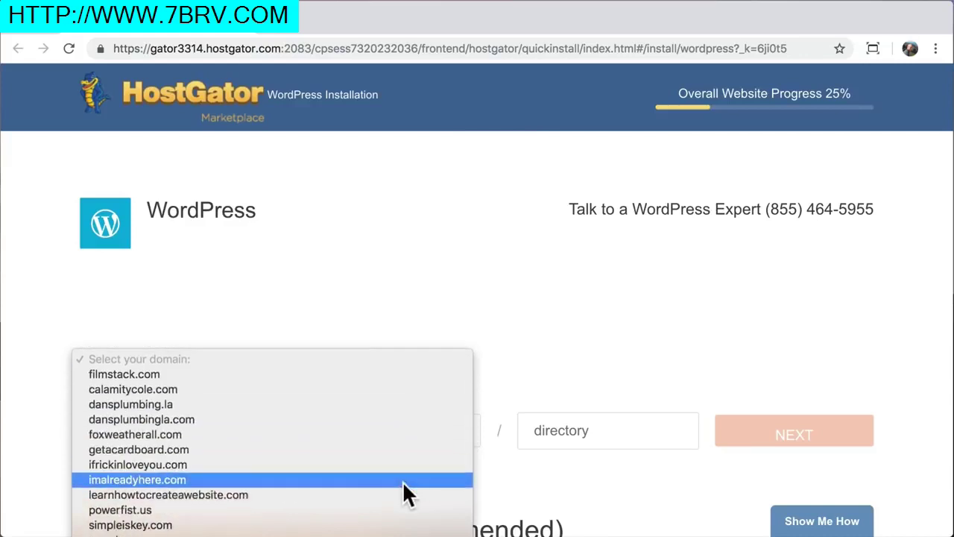
pyautogui.scroll(-2, 403, 481)
pyautogui.click(380, 466)
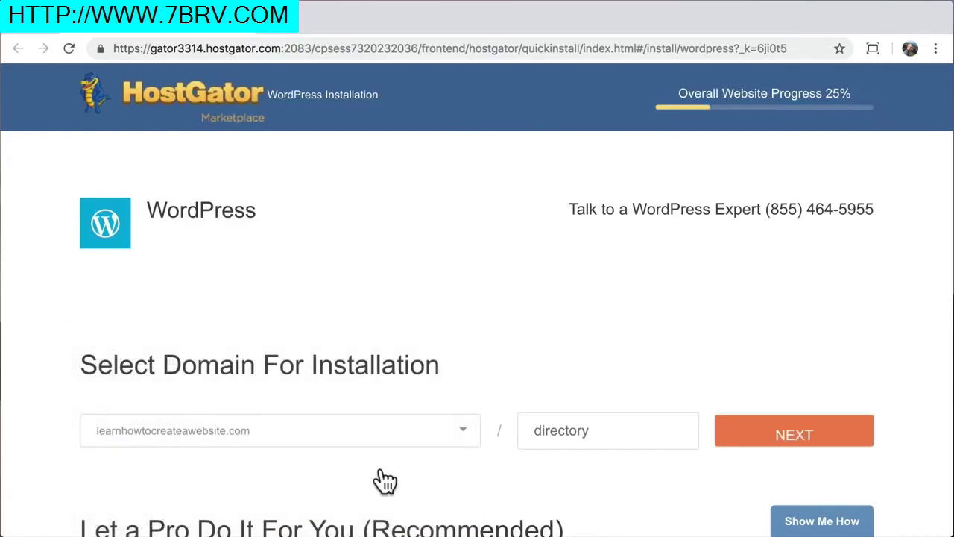
pyautogui.click(574, 431)
pyautogui.scroll(-3, 457, 461)
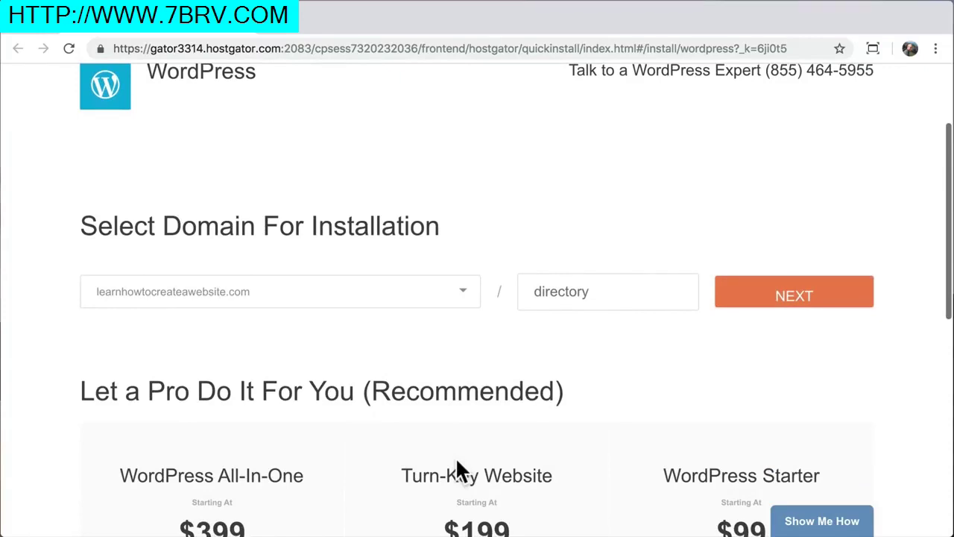
pyautogui.click(774, 309)
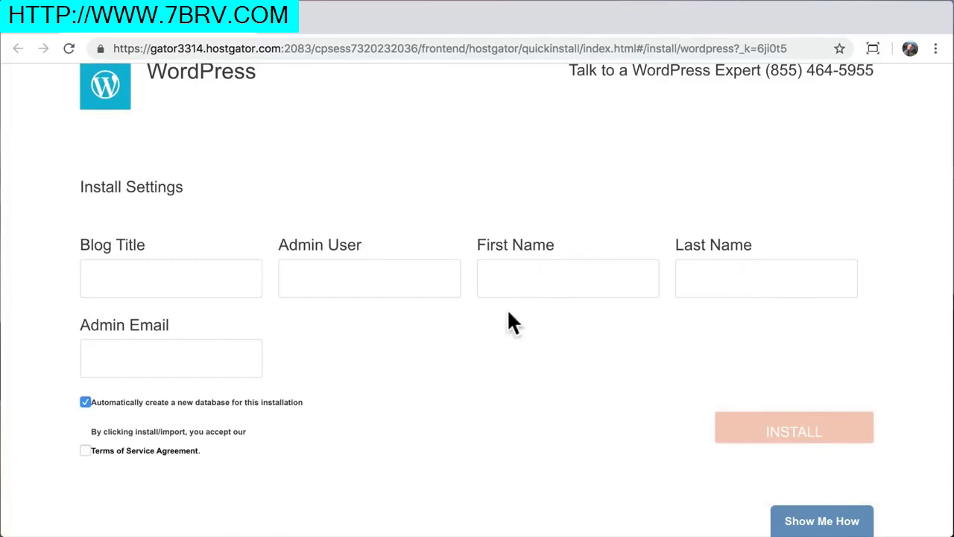
# Enter the blog title 'Create a Website' and the admin username
pyautogui.click(213, 282)
pyautogui.write('Create a Website')
pyautogui.press('Tab')
pyautogui.write('admin')
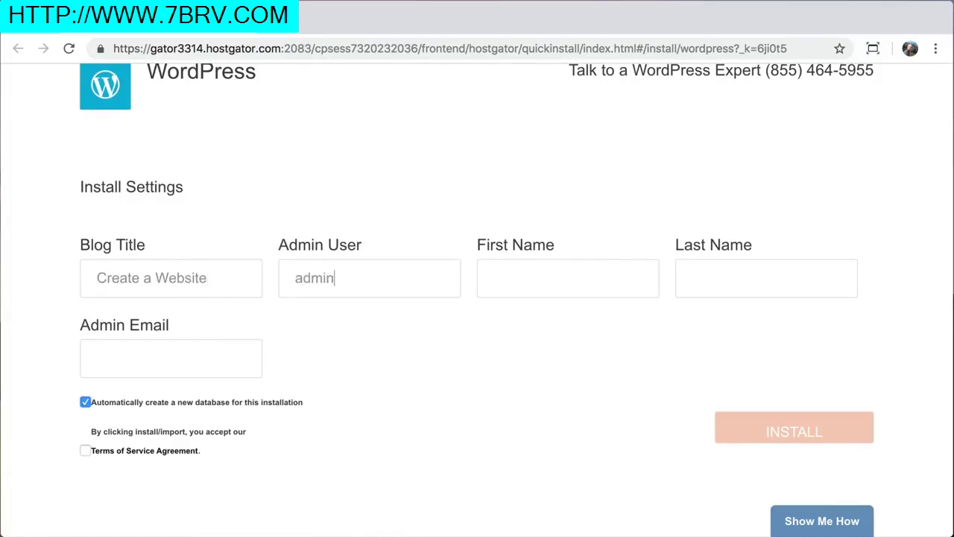
pyautogui.write('Tyler')
# Fill in the owner's last name and admin email, accept the terms, and install WordPress
pyautogui.press('Tab')
pyautogui.write('Moore')
pyautogui.press('Tab')
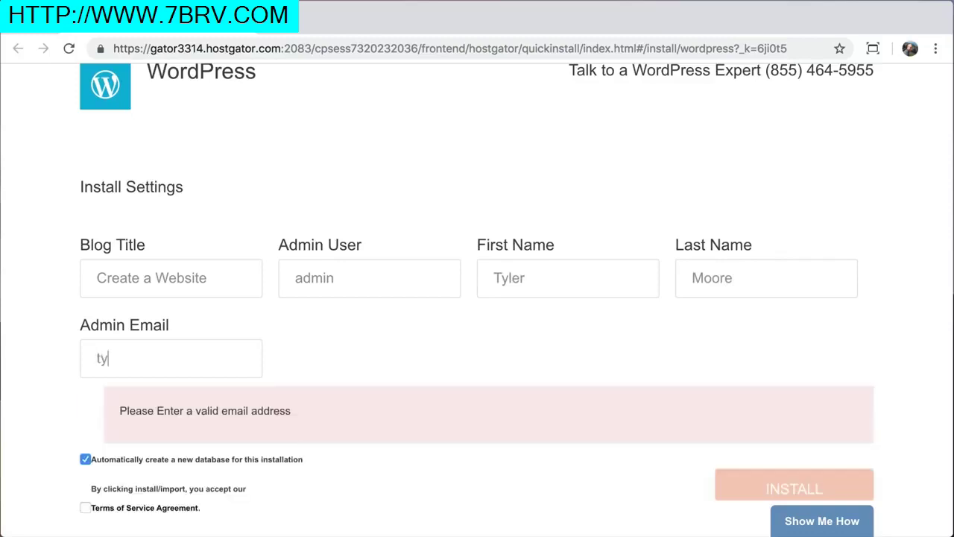
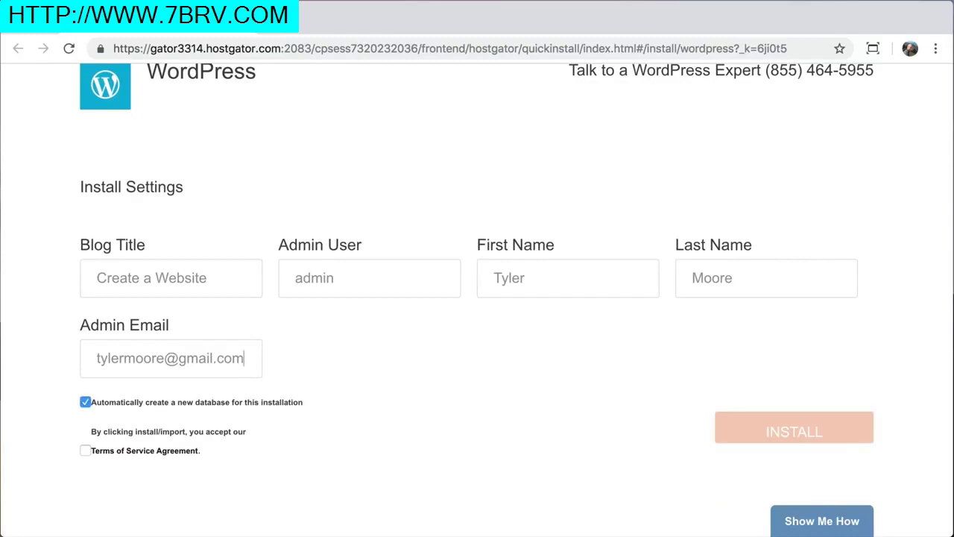
pyautogui.click(86, 450)
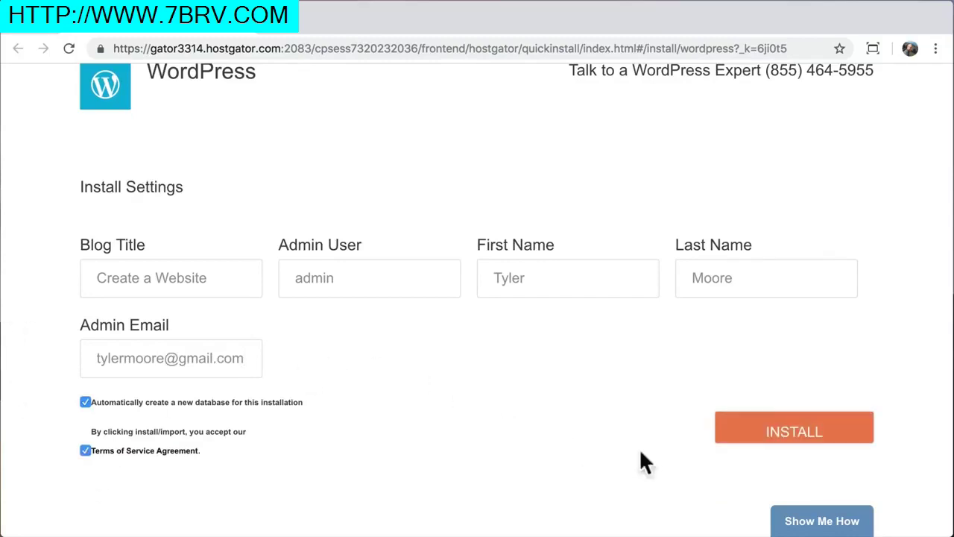
pyautogui.click(777, 438)
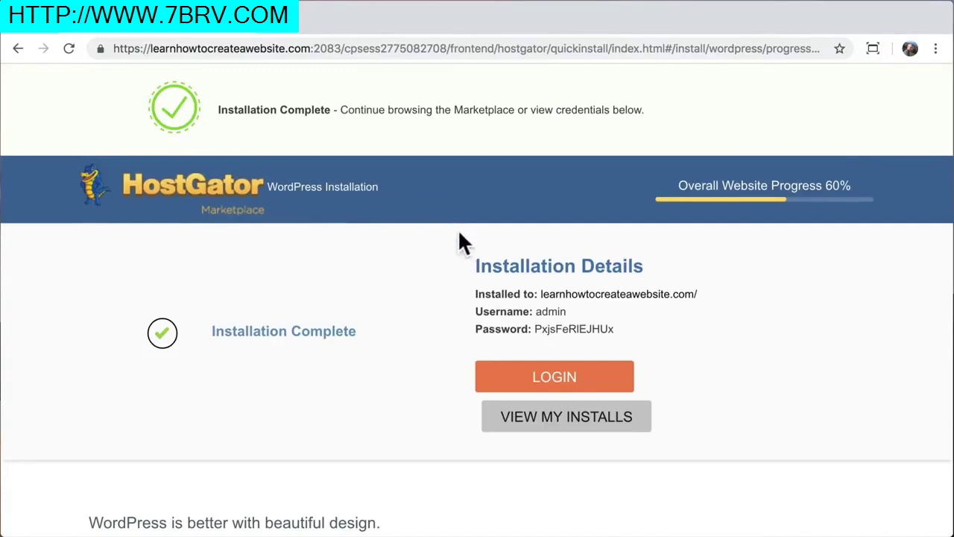
# Copy the site address, username and password lines from Installation Details
pyautogui.moveTo(475, 269); pyautogui.dragTo(656, 269)
pyautogui.click(674, 261)
pyautogui.moveTo(476, 292); pyautogui.dragTo(595, 320)
pyautogui.rightClick(516, 297)
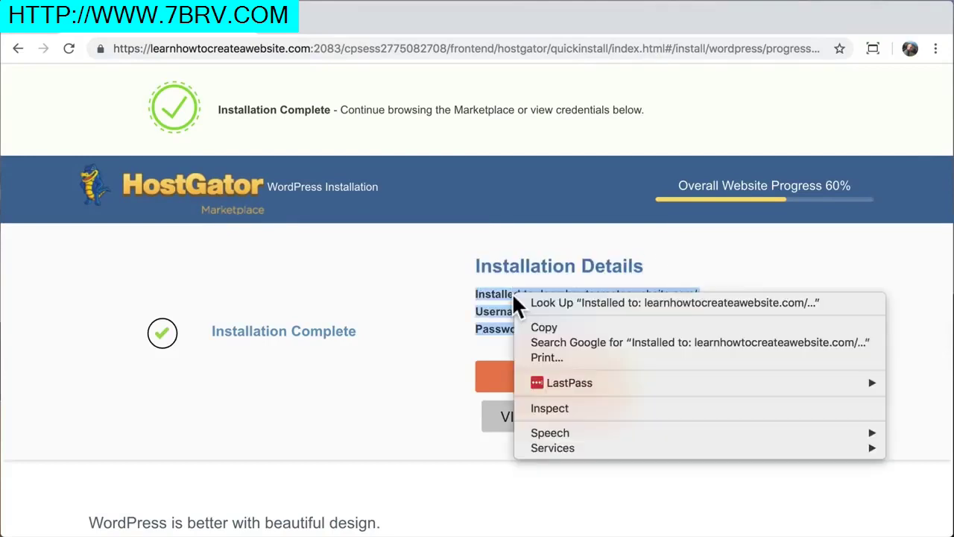
pyautogui.click(548, 326)
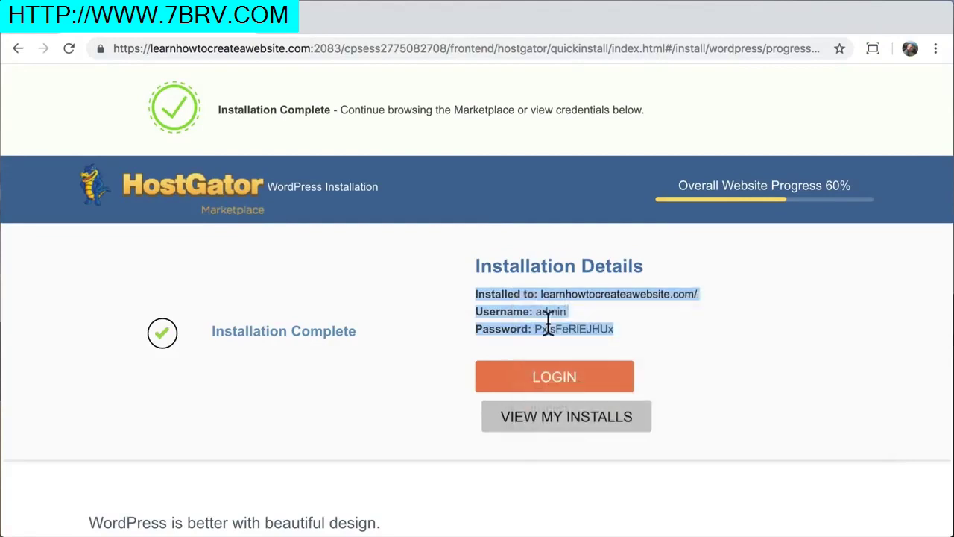
pyautogui.click(637, 329)
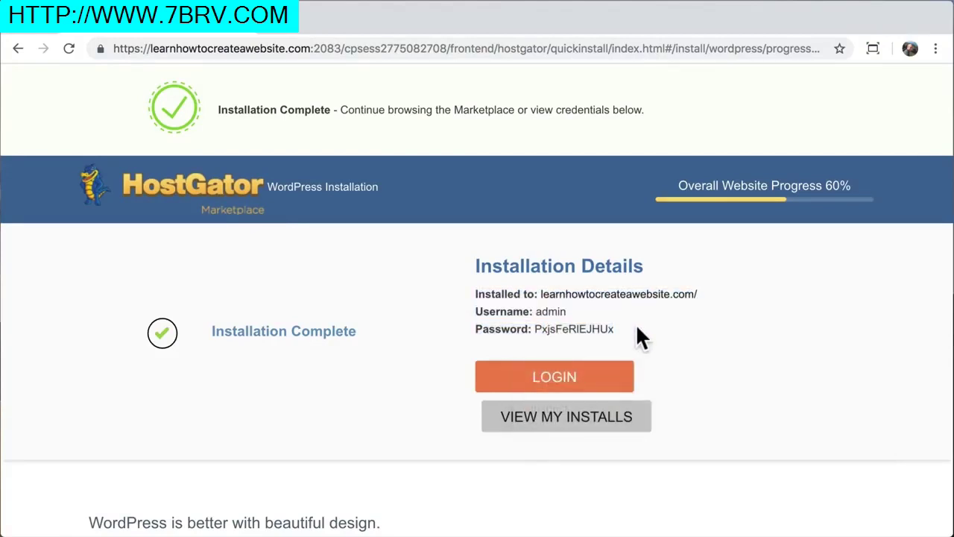
# Try loading the installed site address in a new tab, then close the unreachable tab
pyautogui.moveTo(540, 293); pyautogui.dragTo(693, 295)
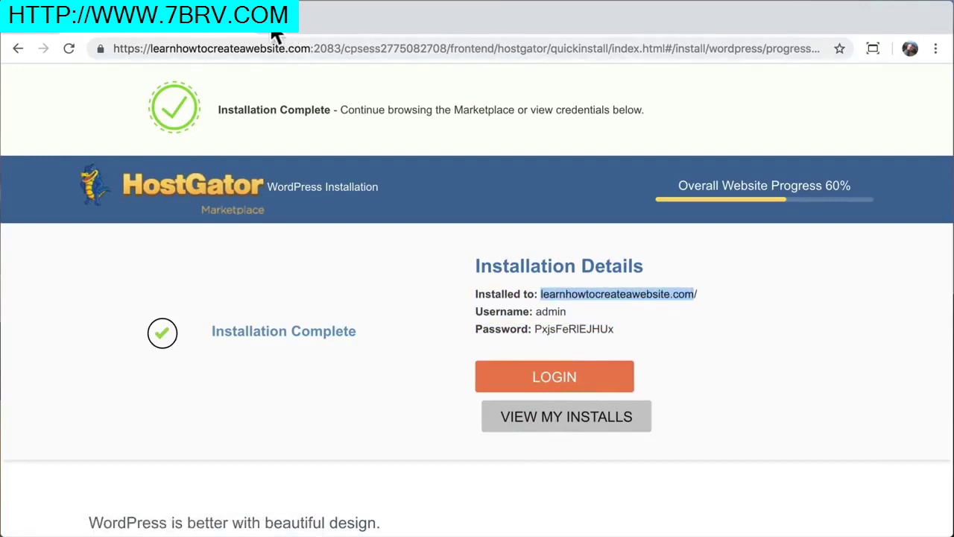
pyautogui.click(272, 23)
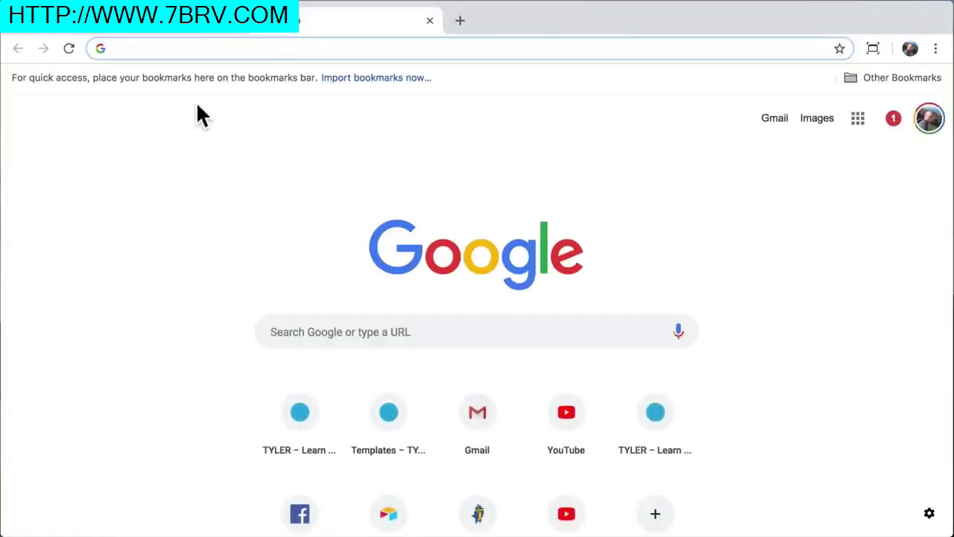
pyautogui.press('Return')
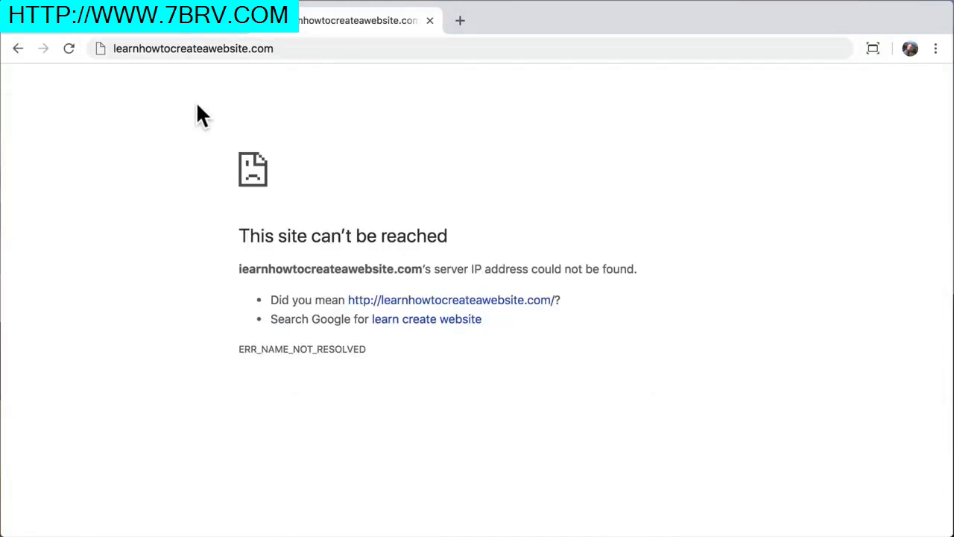
pyautogui.moveTo(237, 231); pyautogui.dragTo(534, 356)
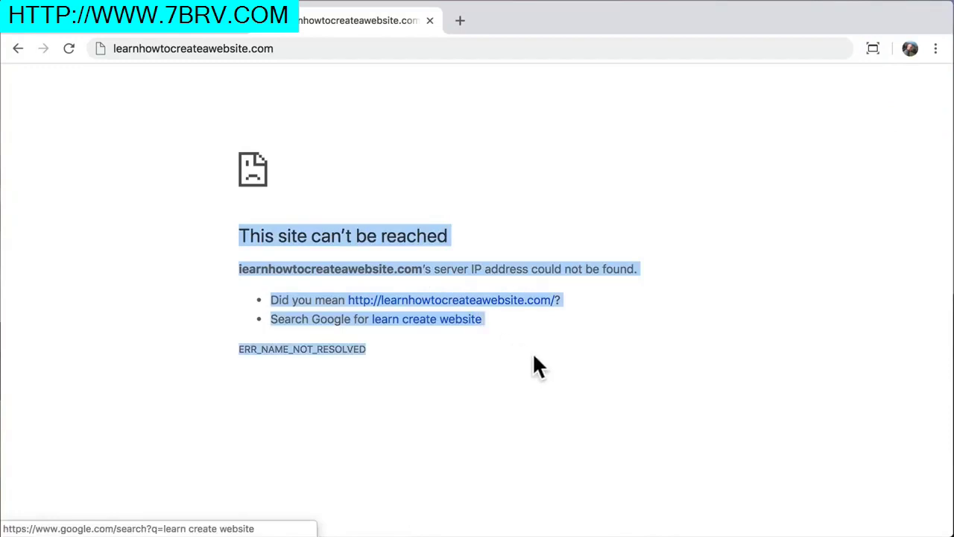
pyautogui.click(534, 356)
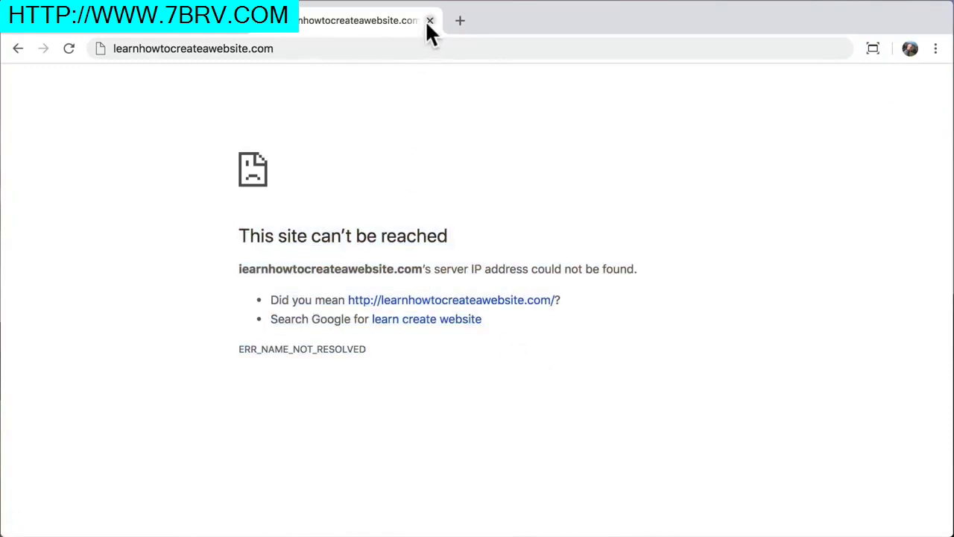
pyautogui.click(430, 21)
pyautogui.click(406, 335)
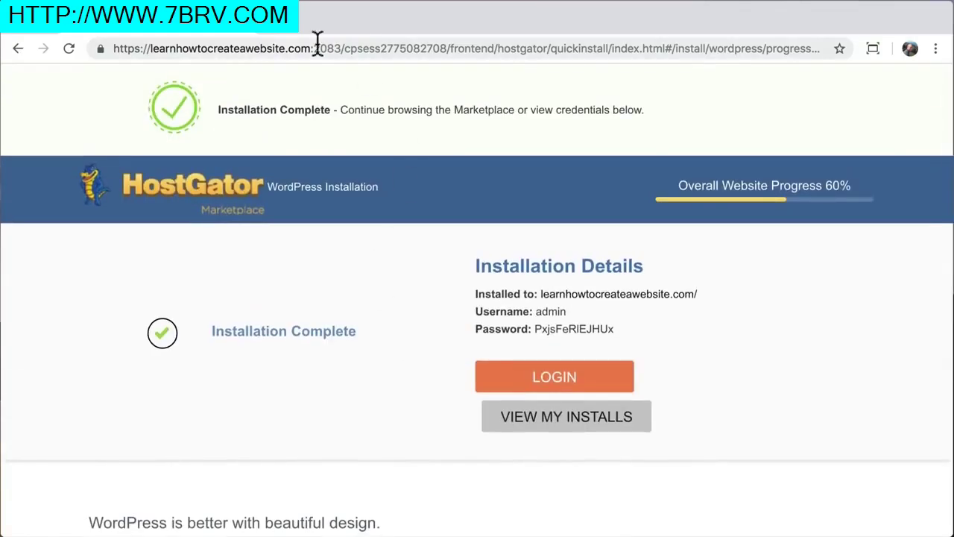
# Load learnhowtocreateawebsite.com in a new tab, showing the Website Coming Soon page
pyautogui.press('super+t')
pyautogui.write('learnhowtocreateawebsite.com')
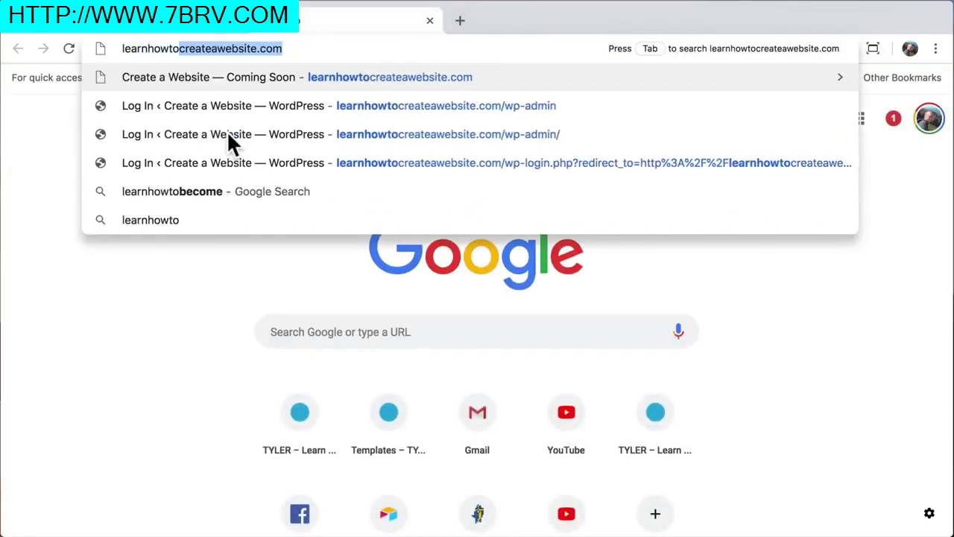
pyautogui.press('Return')
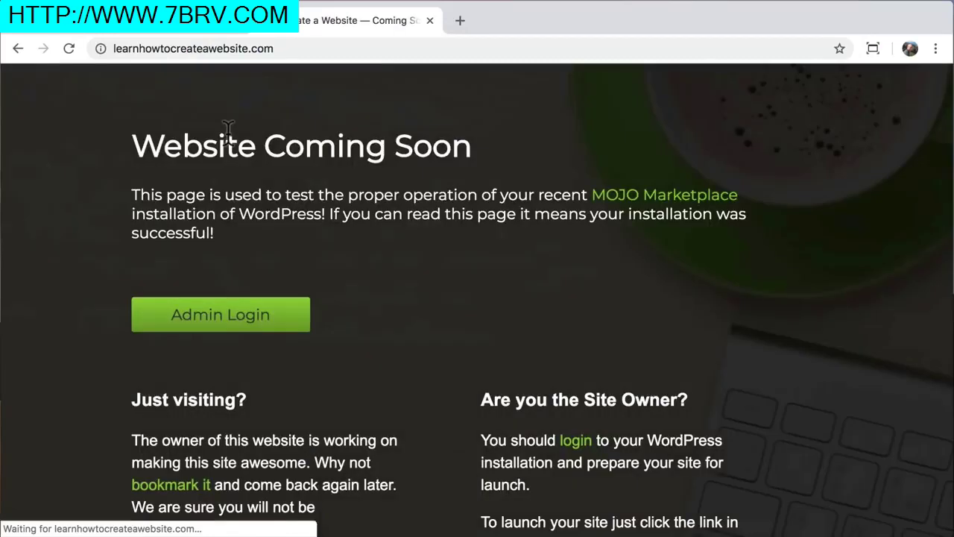
pyautogui.moveTo(132, 146); pyautogui.dragTo(470, 146)
pyautogui.click(464, 155)
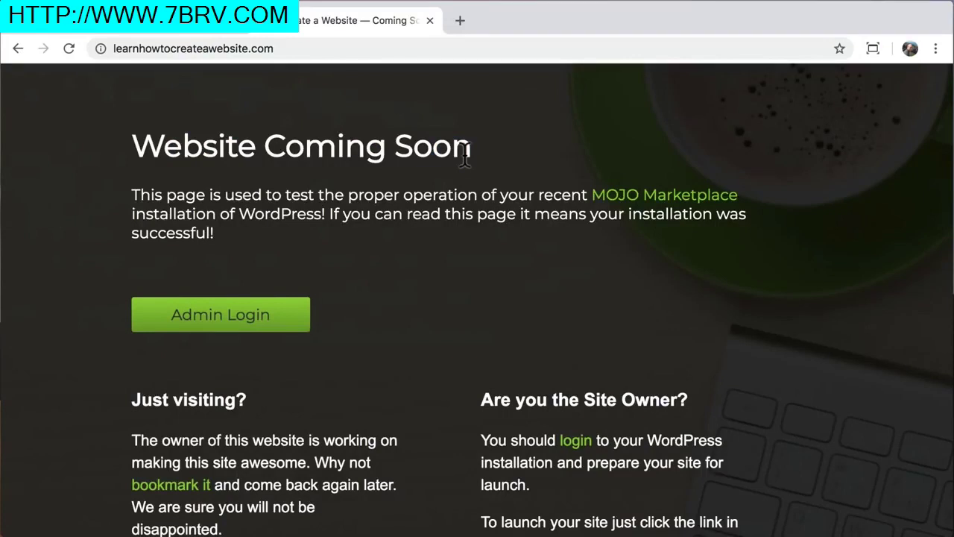
# Append /wp-admin to the site address to reach the login page
pyautogui.click(332, 48)
pyautogui.click(335, 49)
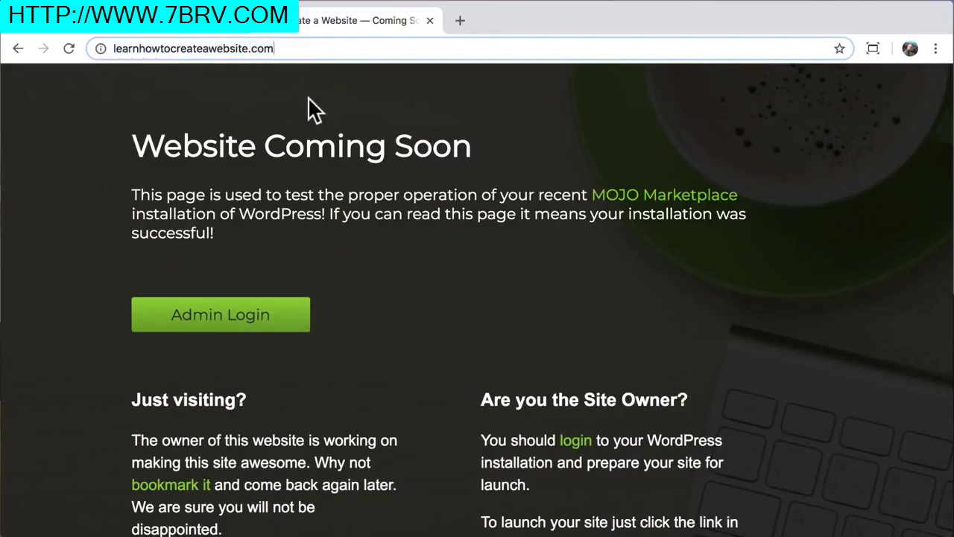
pyautogui.write('/')
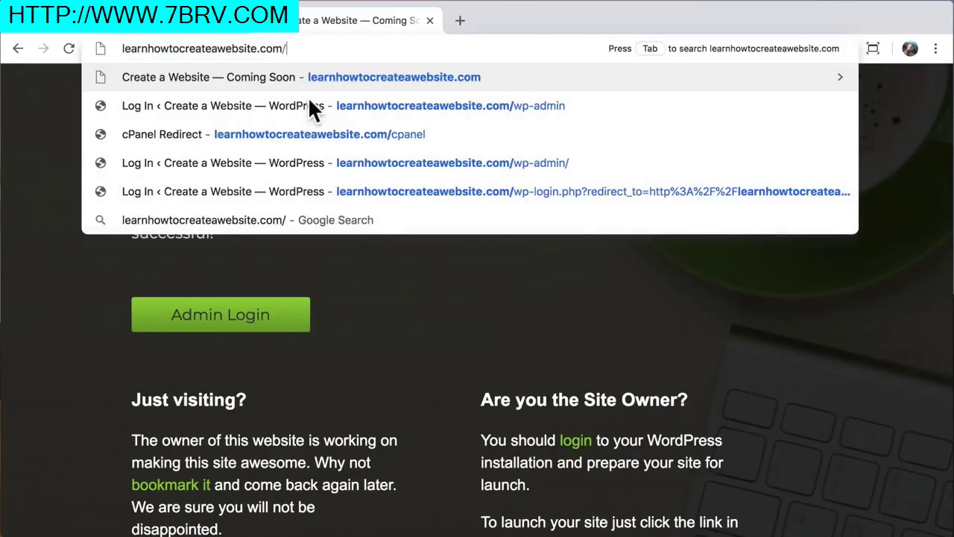
pyautogui.write('wp-admin')
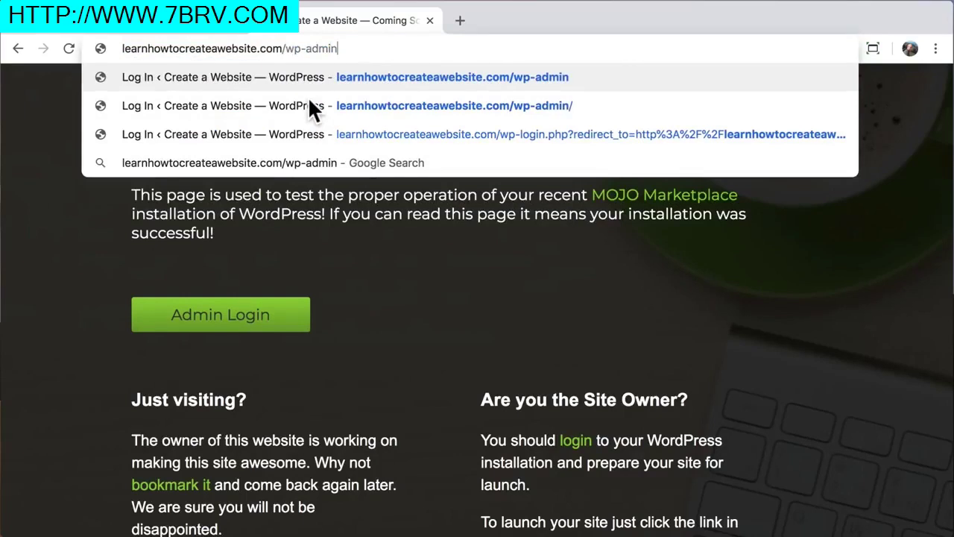
pyautogui.press('Return')
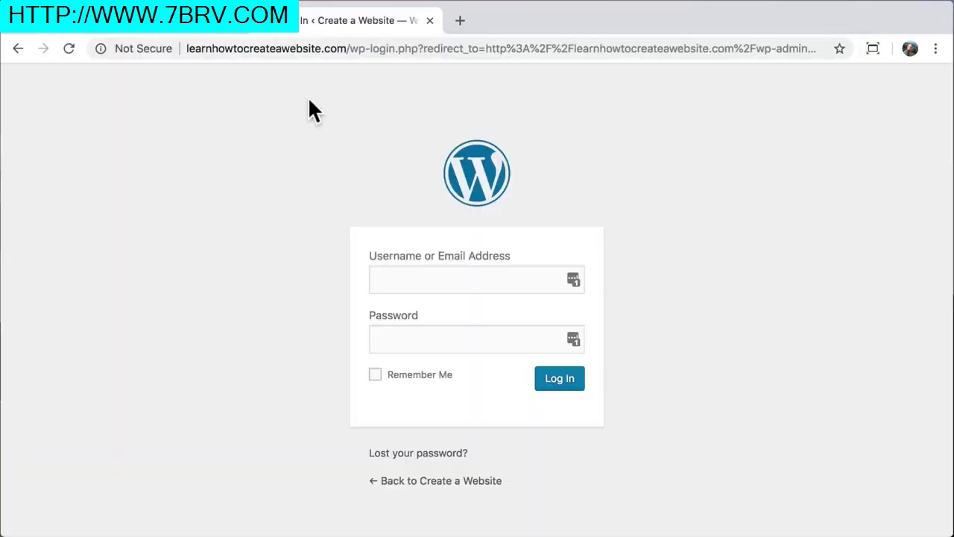
# Copy the generated admin password from the HostGator installation details
pyautogui.click(189, 23)
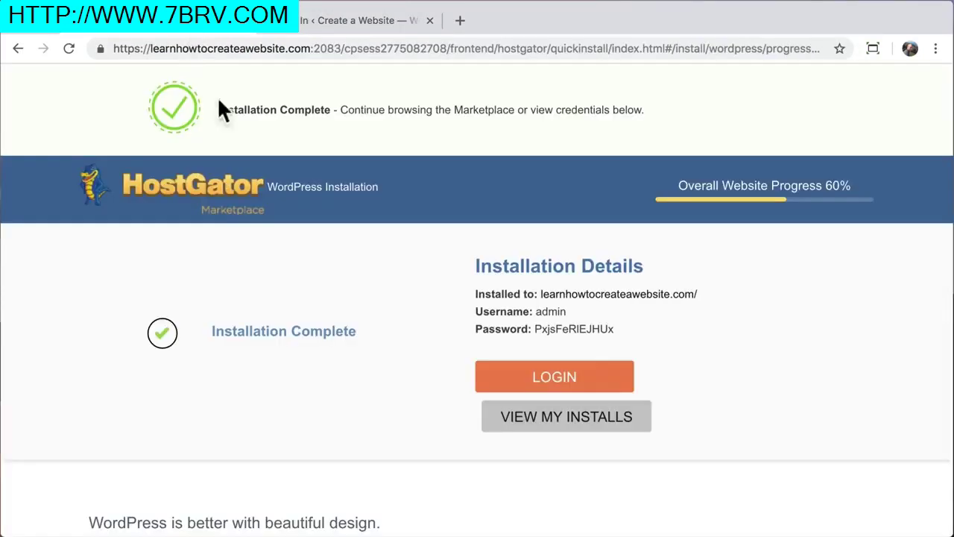
pyautogui.moveTo(534, 329); pyautogui.dragTo(616, 329)
pyautogui.rightClick(591, 329)
pyautogui.click(618, 355)
pyautogui.click(349, 25)
# Log in with the admin username and the pasted password
pyautogui.click(413, 281)
pyautogui.write('admin')
pyautogui.press('Tab')
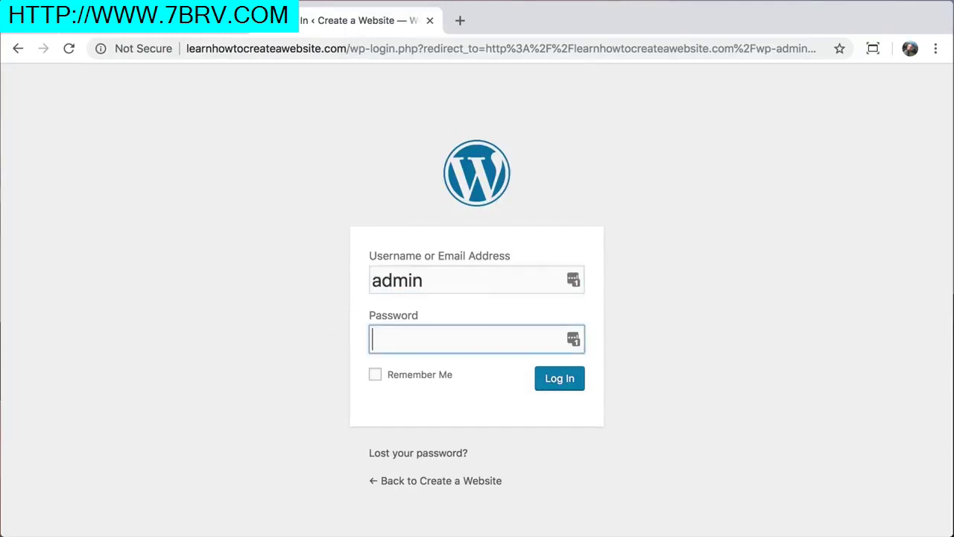
pyautogui.rightClick(400, 339)
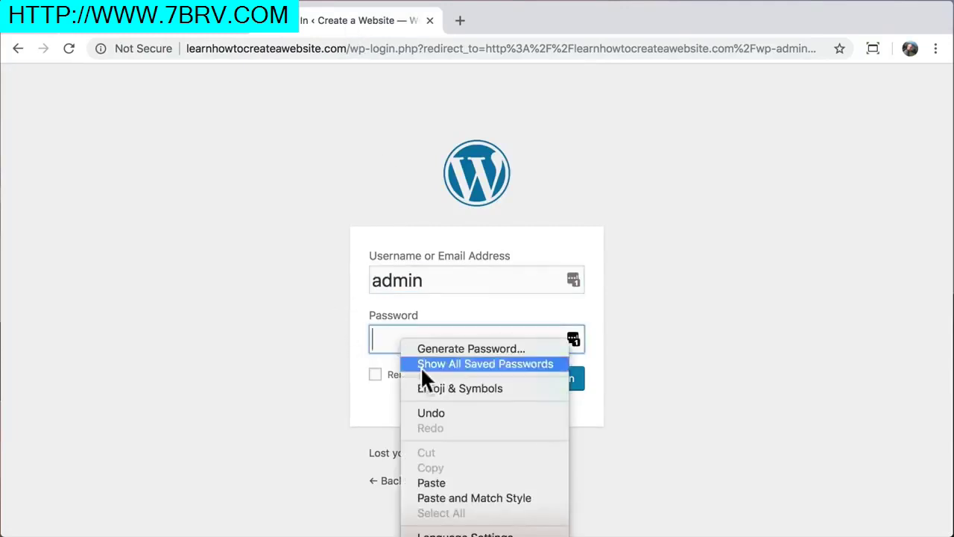
pyautogui.click(445, 483)
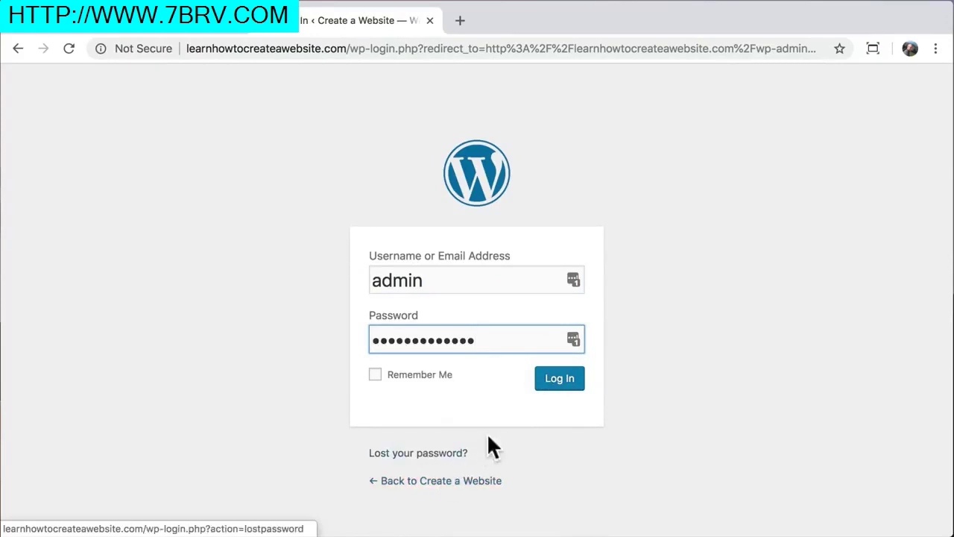
pyautogui.click(565, 383)
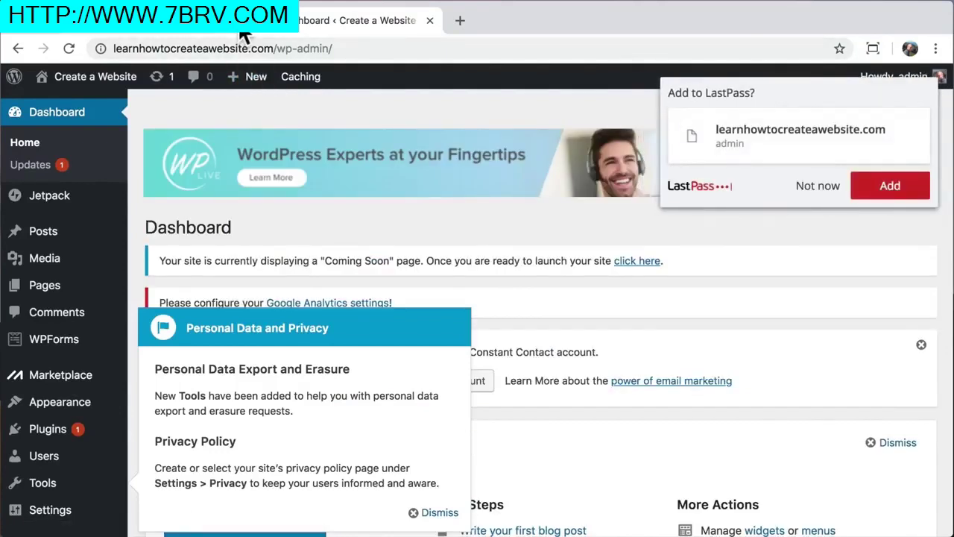
pyautogui.moveTo(112, 88)
pyautogui.click(107, 112)
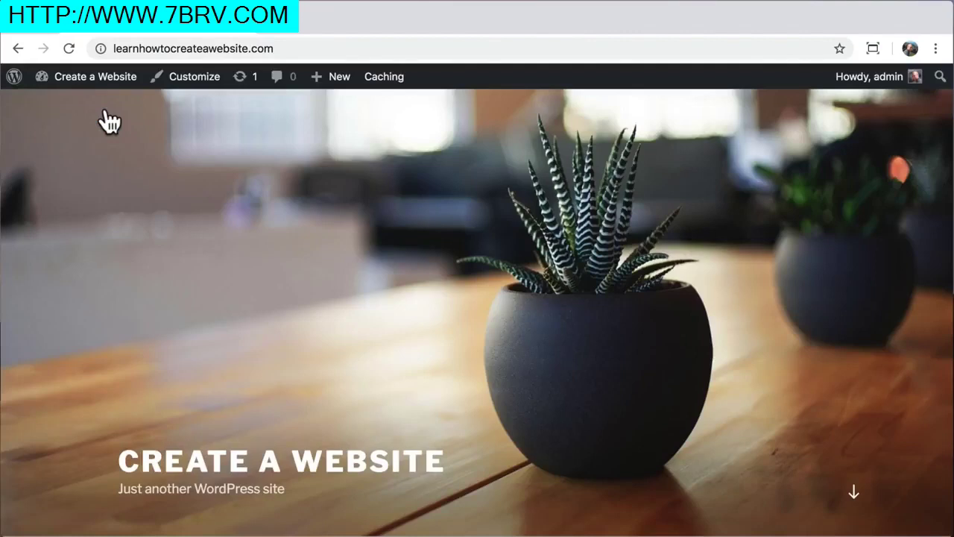
pyautogui.scroll(-10, 108, 121)
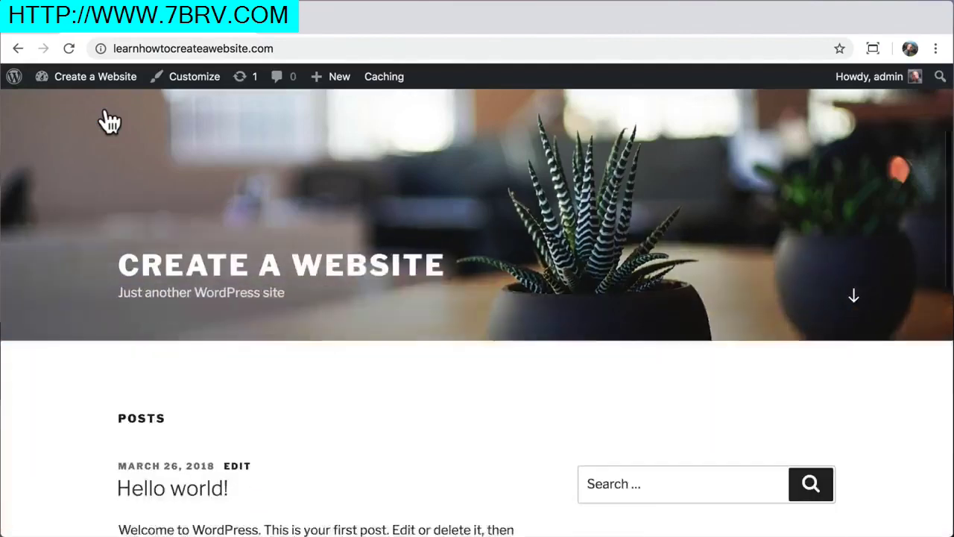
pyautogui.scroll(-6, 108, 122)
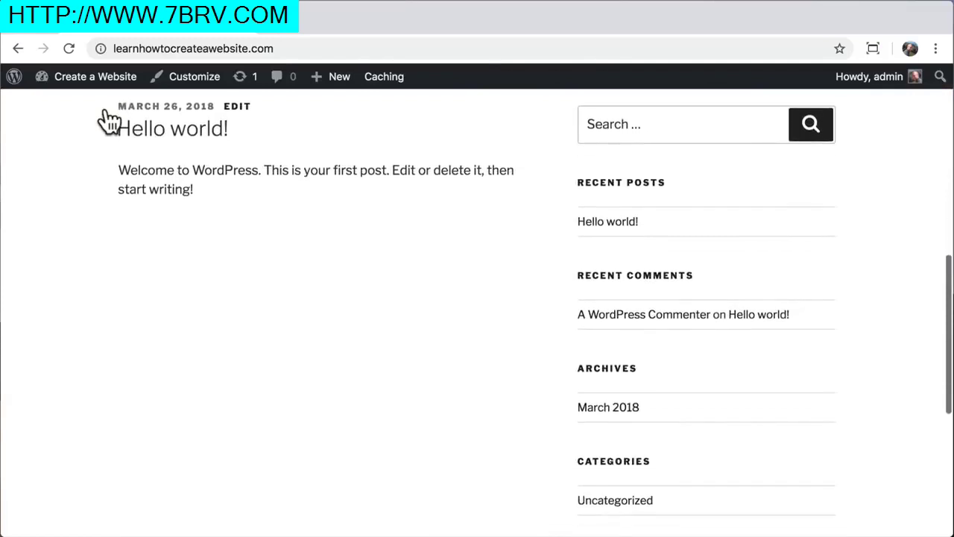
pyautogui.scroll(15, 108, 121)
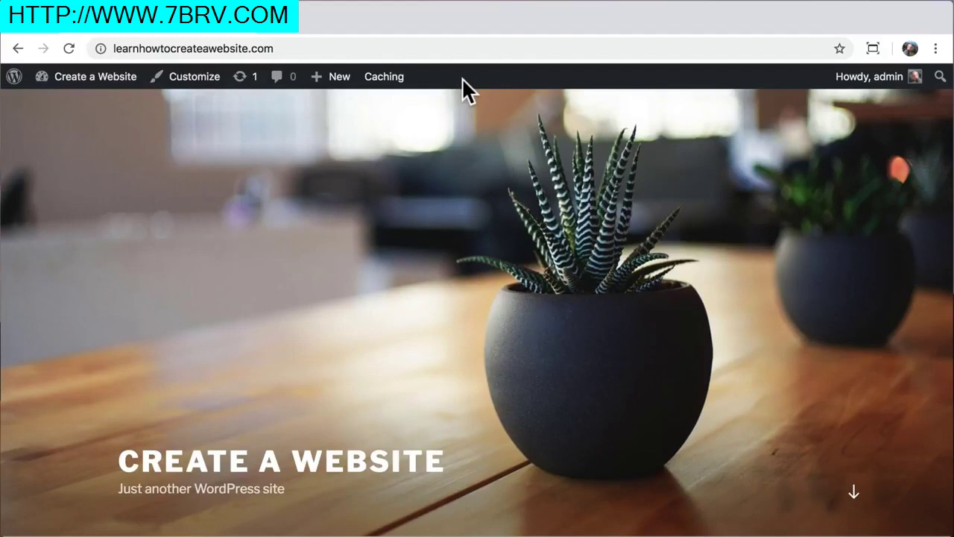
pyautogui.moveTo(84, 84)
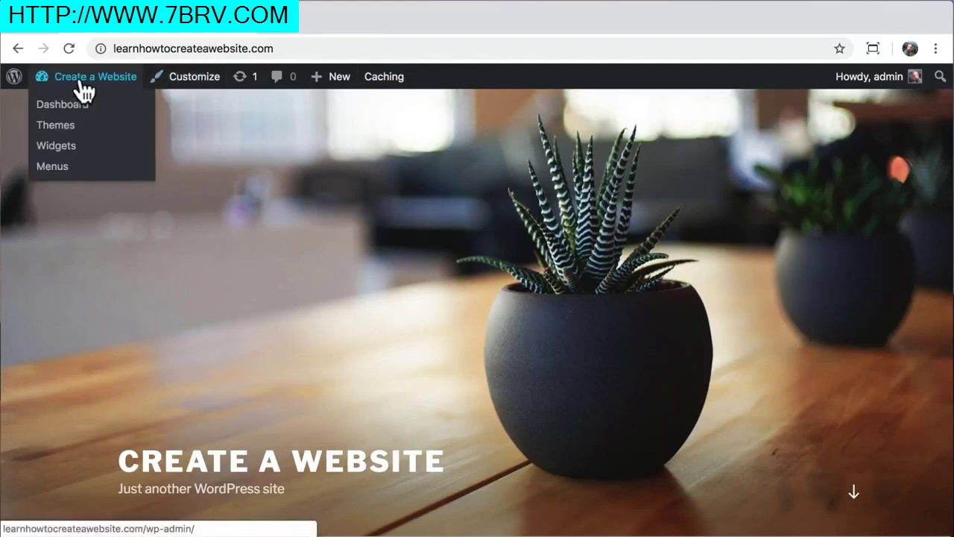
pyautogui.click(42, 108)
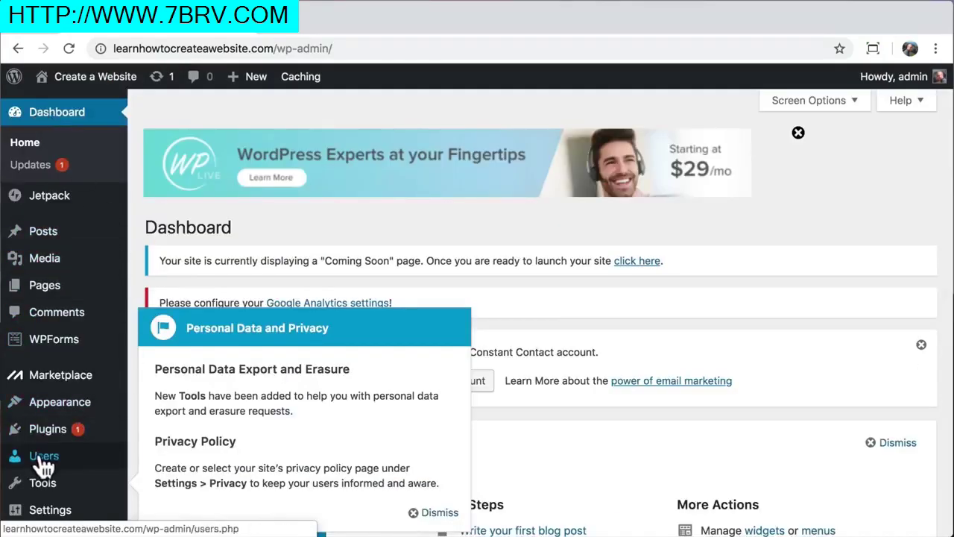
# Open the admin user's profile from the Users list and scroll to Account Management
pyautogui.click(41, 460)
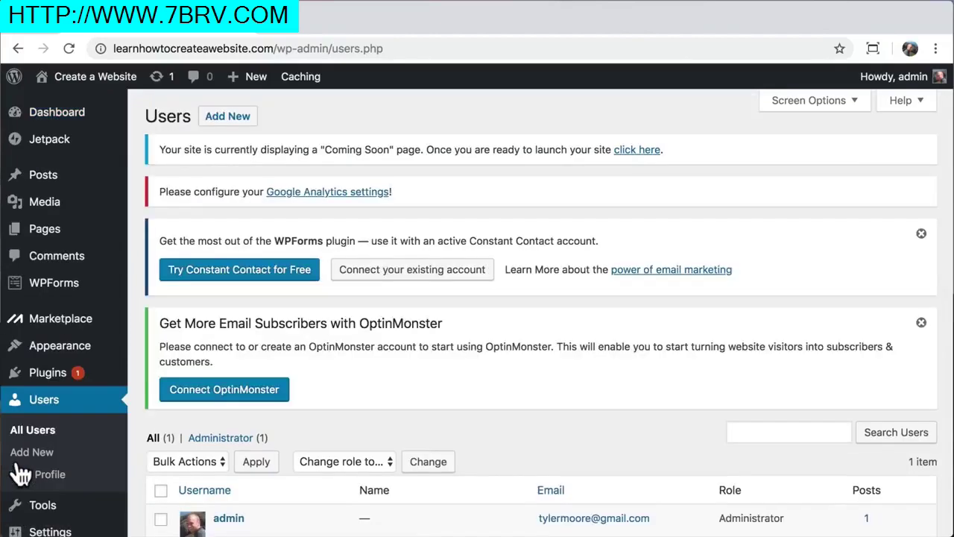
pyautogui.scroll(-3, 134, 434)
pyautogui.click(228, 399)
pyautogui.scroll(-5, 231, 407)
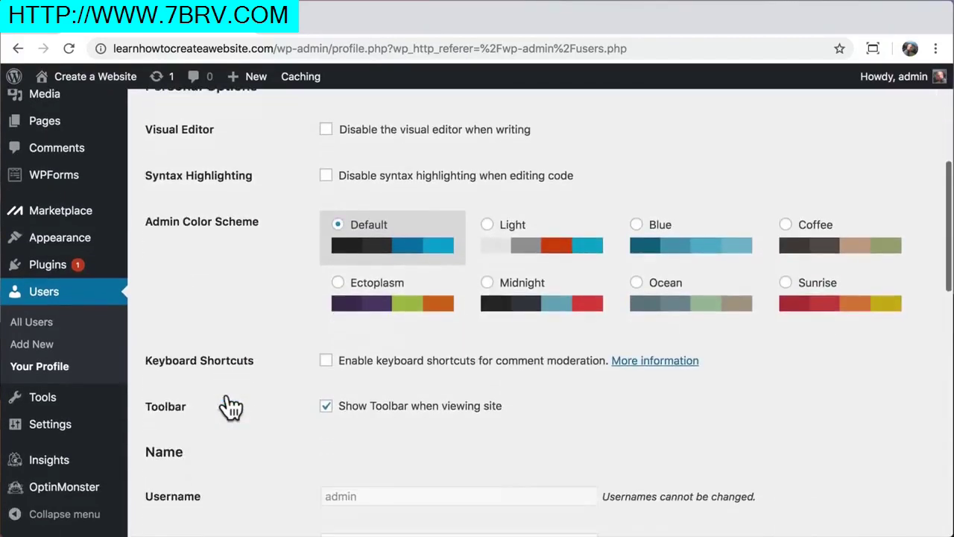
pyautogui.scroll(-5, 231, 407)
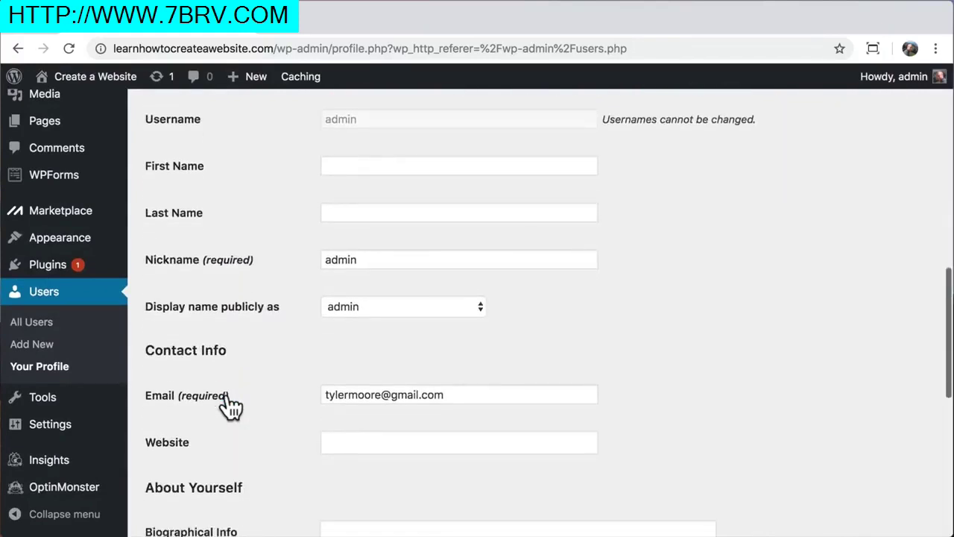
pyautogui.scroll(-6, 231, 407)
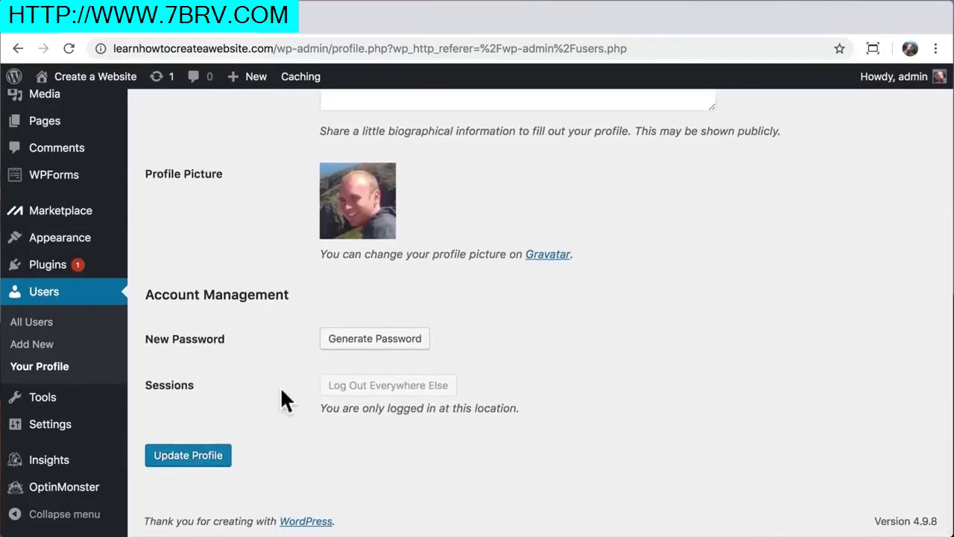
# Generate a new password, replace it with a custom one, and update the profile
pyautogui.click(359, 339)
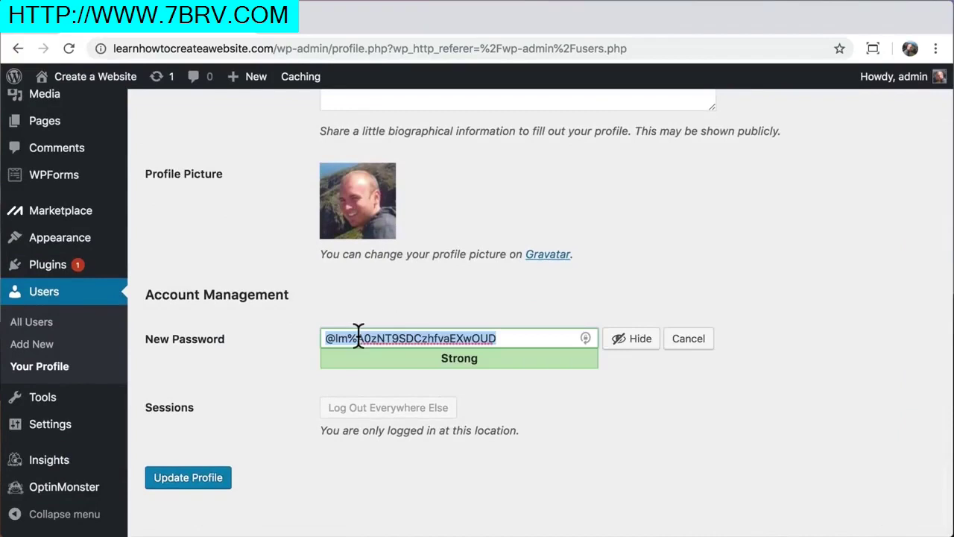
pyautogui.click(640, 348)
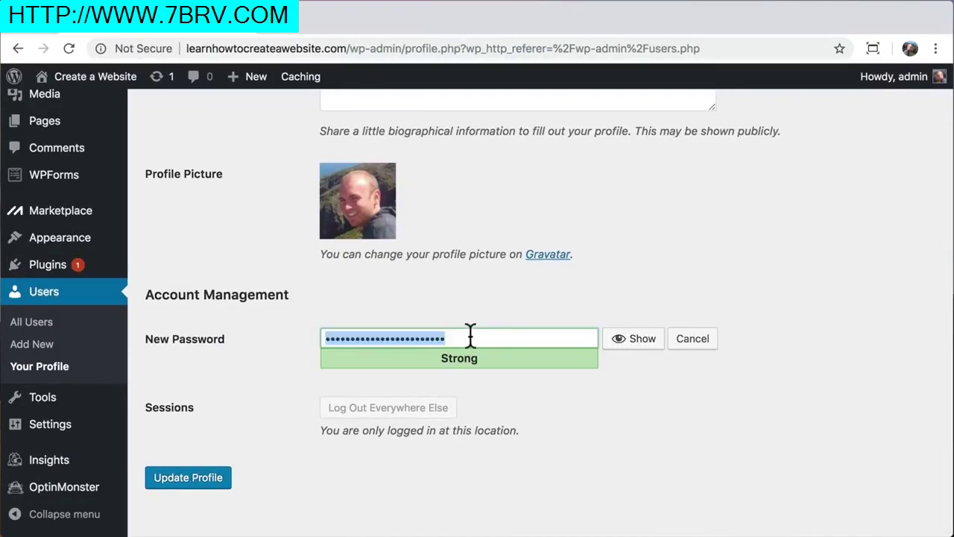
pyautogui.write('•••••••')
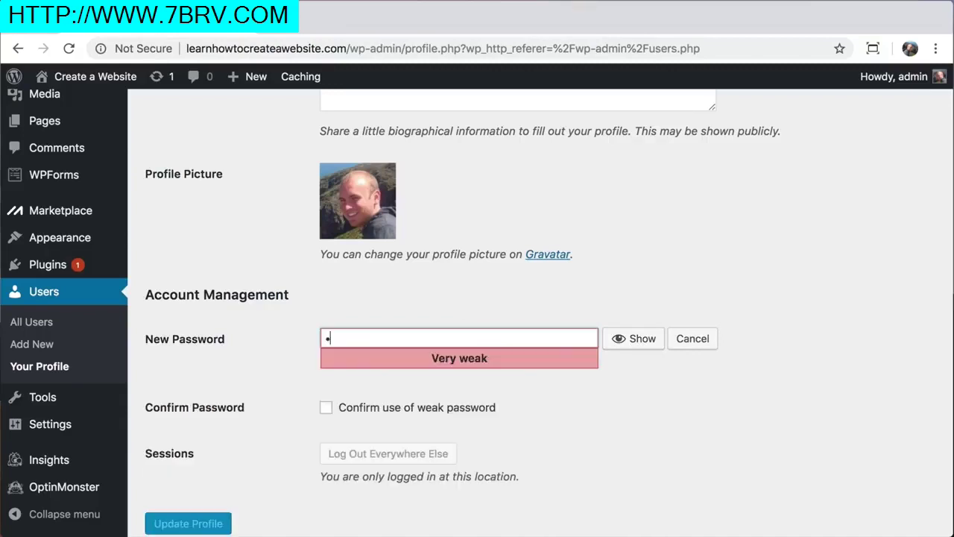
pyautogui.write('•••••••••••')
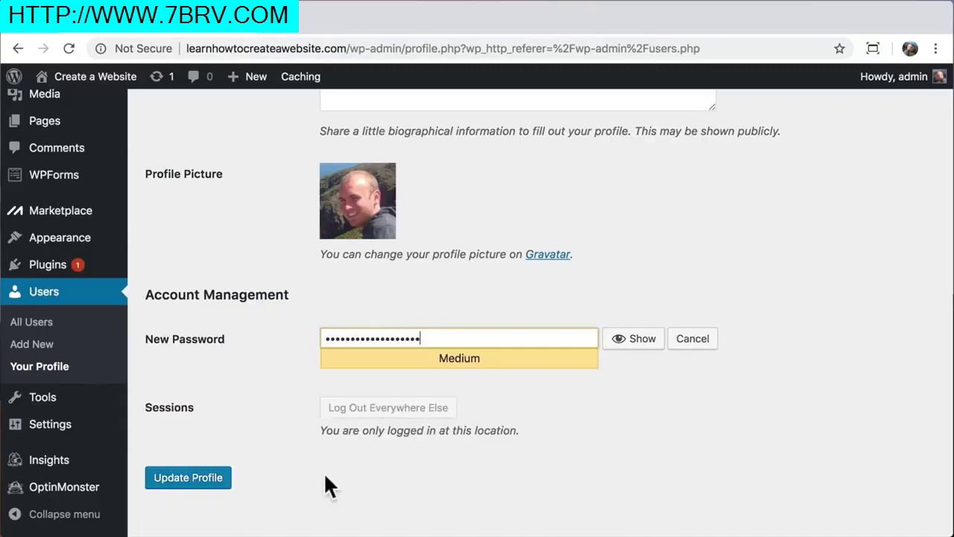
pyautogui.click(183, 484)
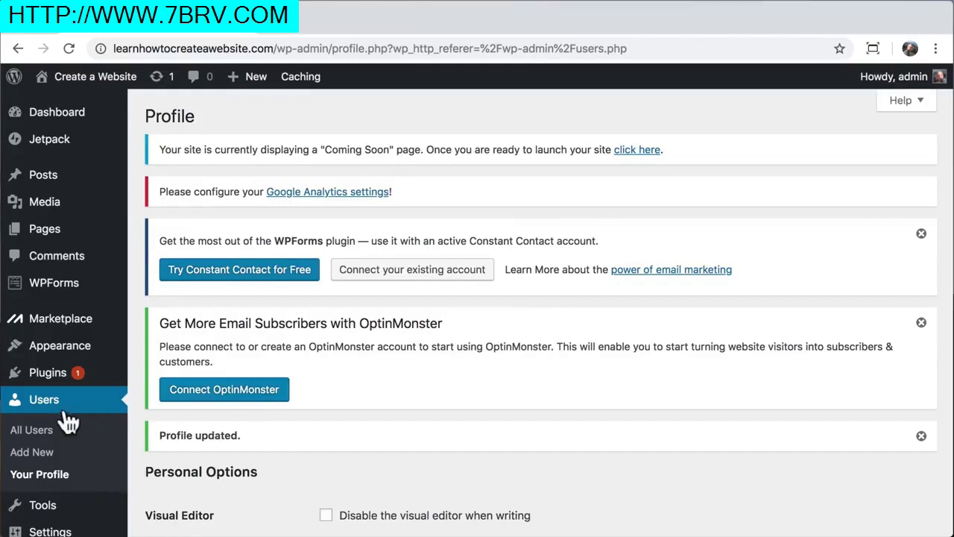
# Deactivate all installed plugins with the Deactivate bulk action
pyautogui.click(40, 380)
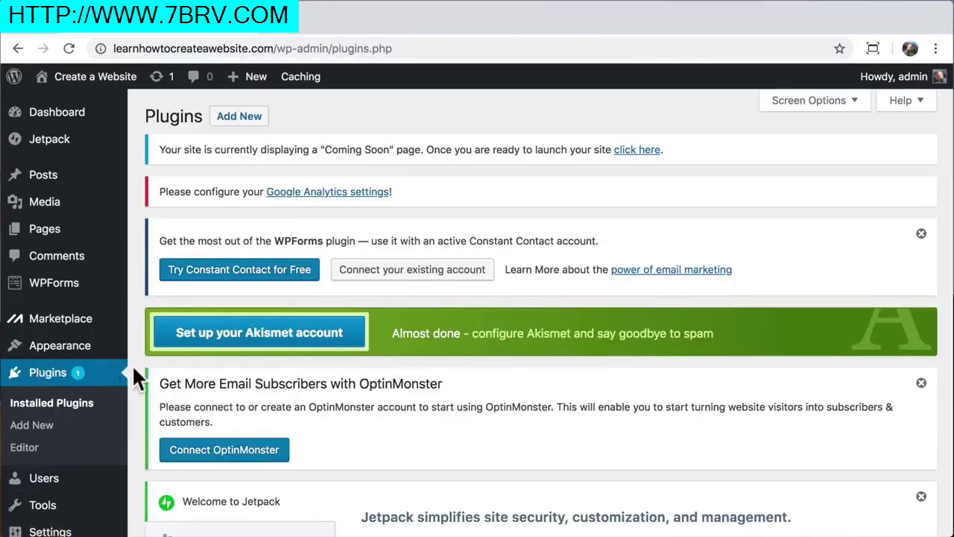
pyautogui.scroll(-10, 134, 366)
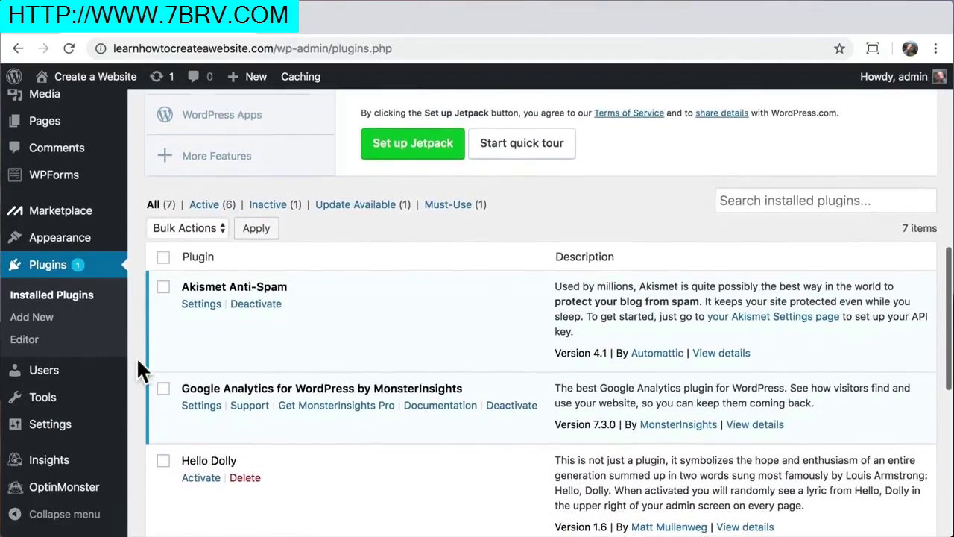
pyautogui.click(164, 258)
pyautogui.click(210, 226)
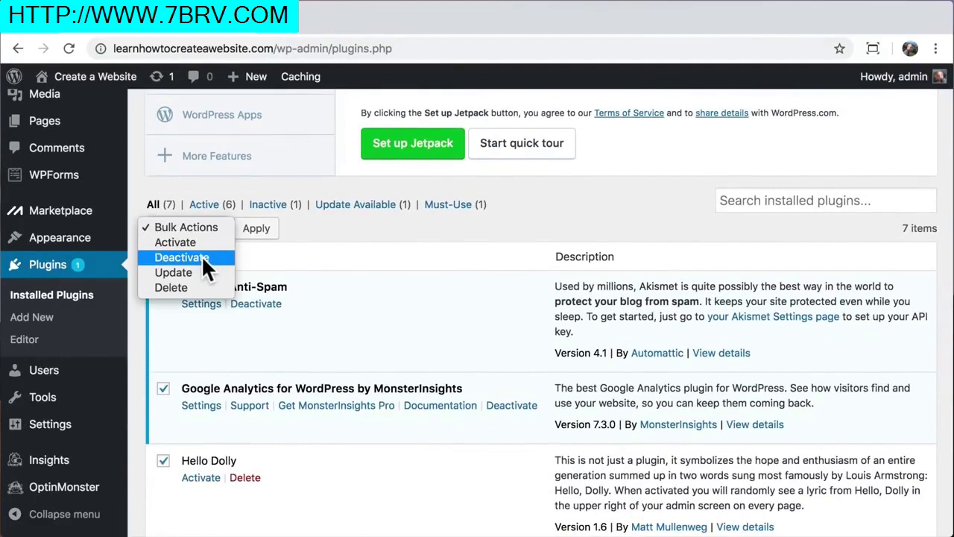
pyautogui.click(201, 256)
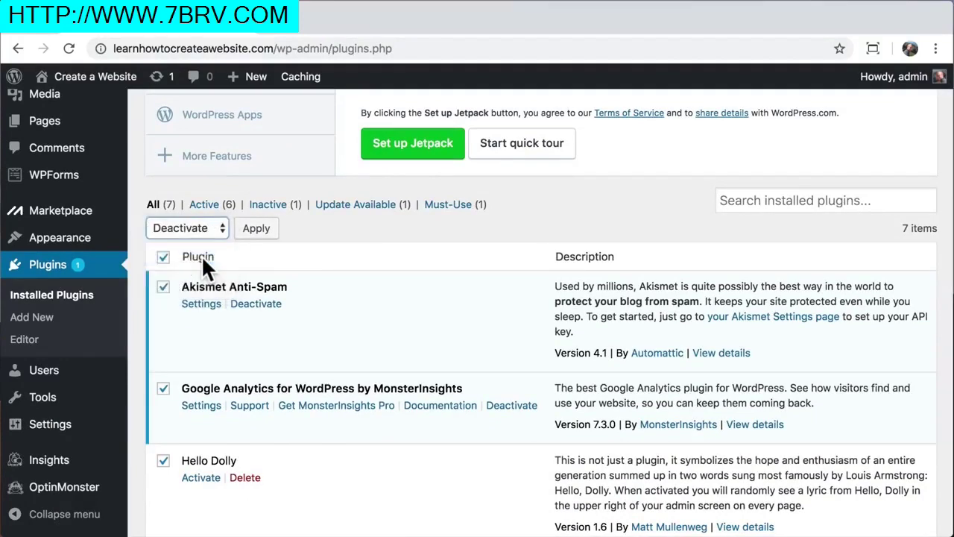
pyautogui.click(254, 231)
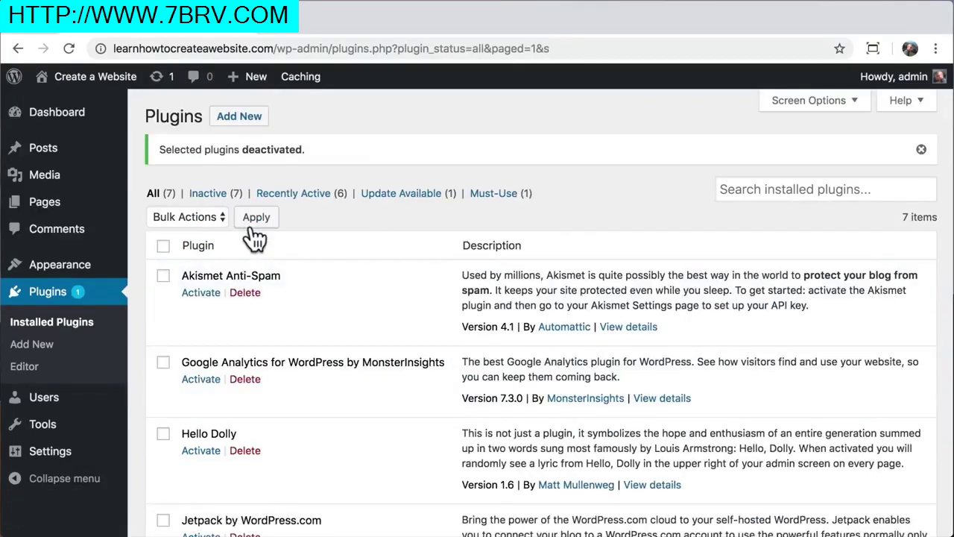
# Delete all the plugins with the Delete bulk action and confirm
pyautogui.click(164, 246)
pyautogui.click(211, 218)
pyautogui.click(189, 274)
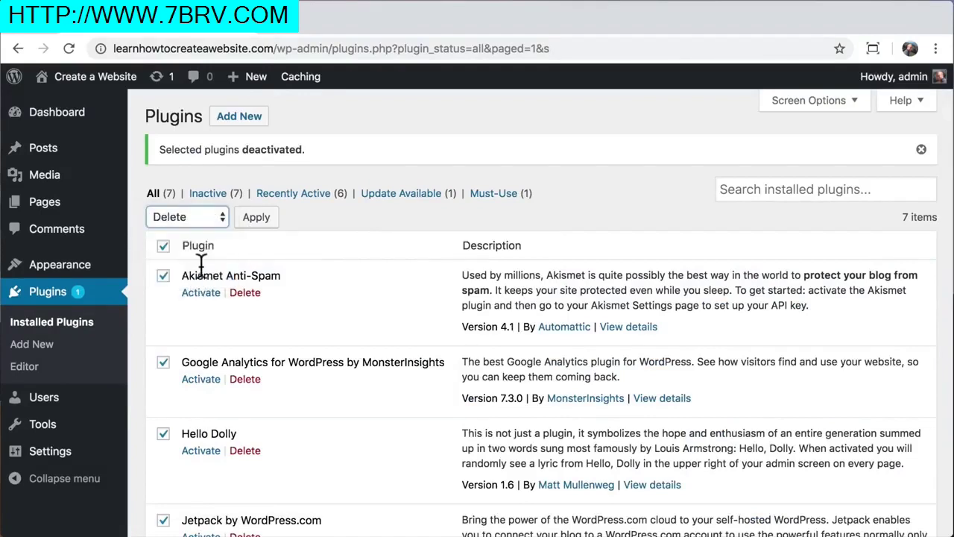
pyautogui.click(261, 218)
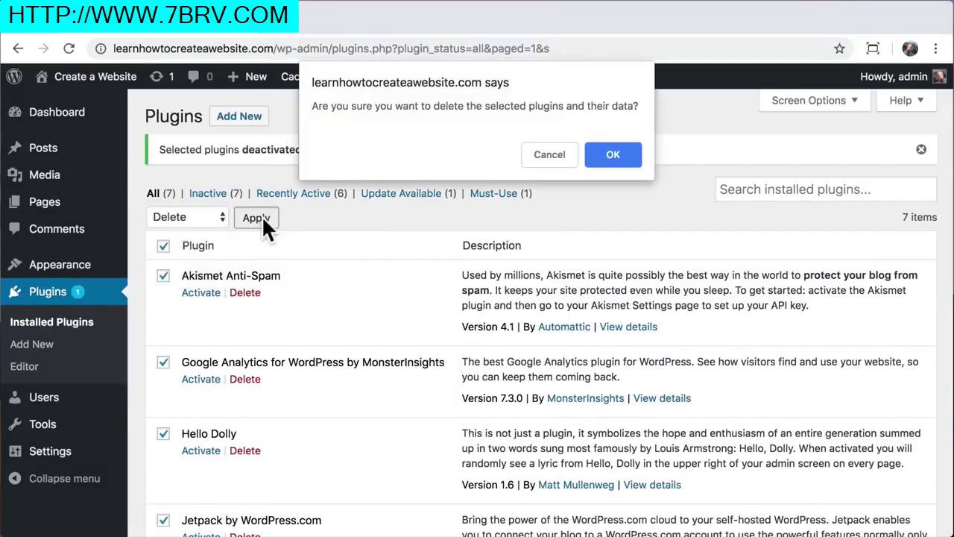
pyautogui.click(621, 160)
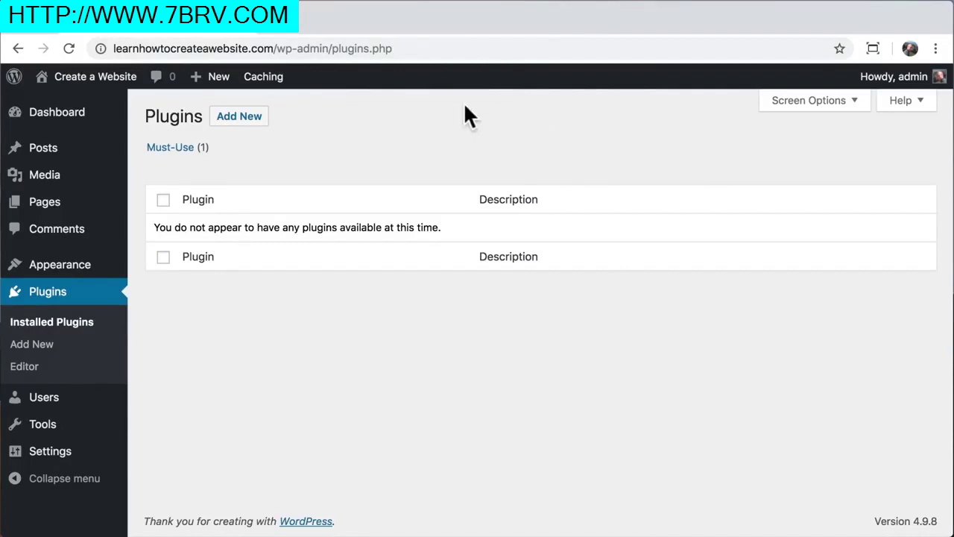
# Open the Hello world! post from the public site and highlight its /index.php/2018/03/26/ path
pyautogui.moveTo(104, 81)
pyautogui.click(98, 109)
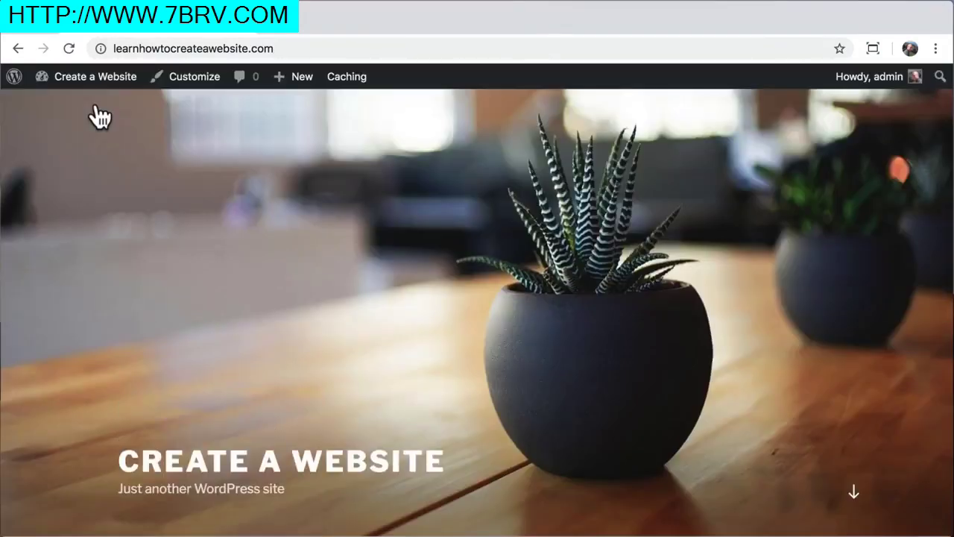
pyautogui.scroll(-5, 184, 211)
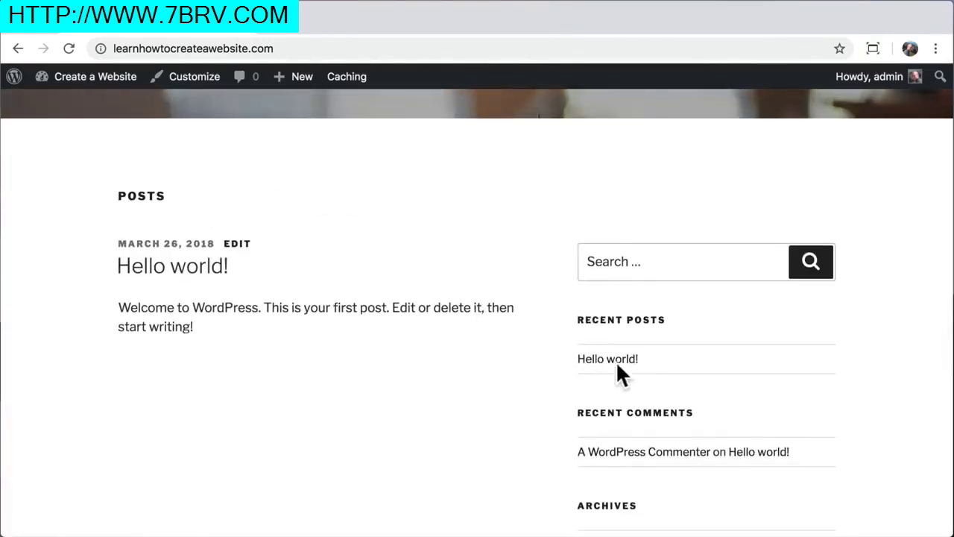
pyautogui.click(618, 361)
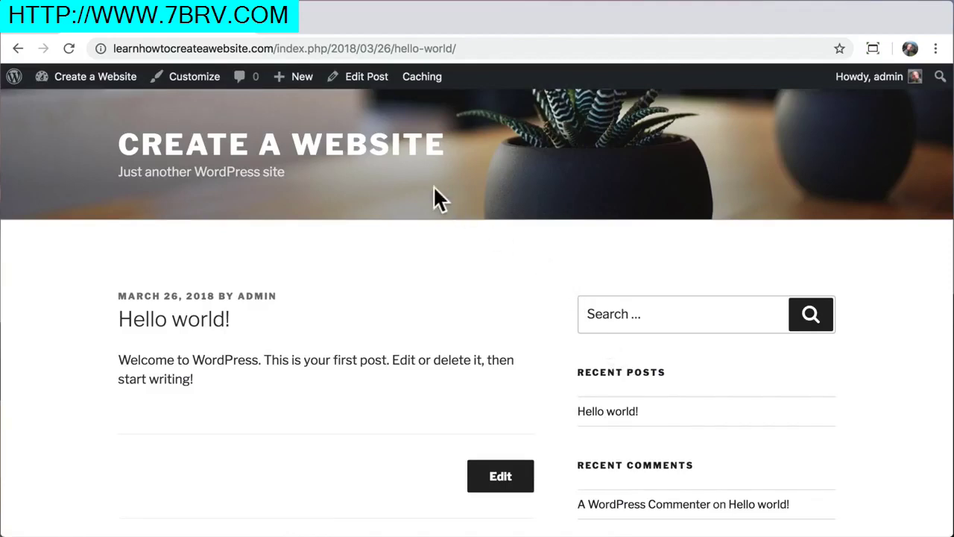
pyautogui.moveTo(274, 48); pyautogui.dragTo(476, 48)
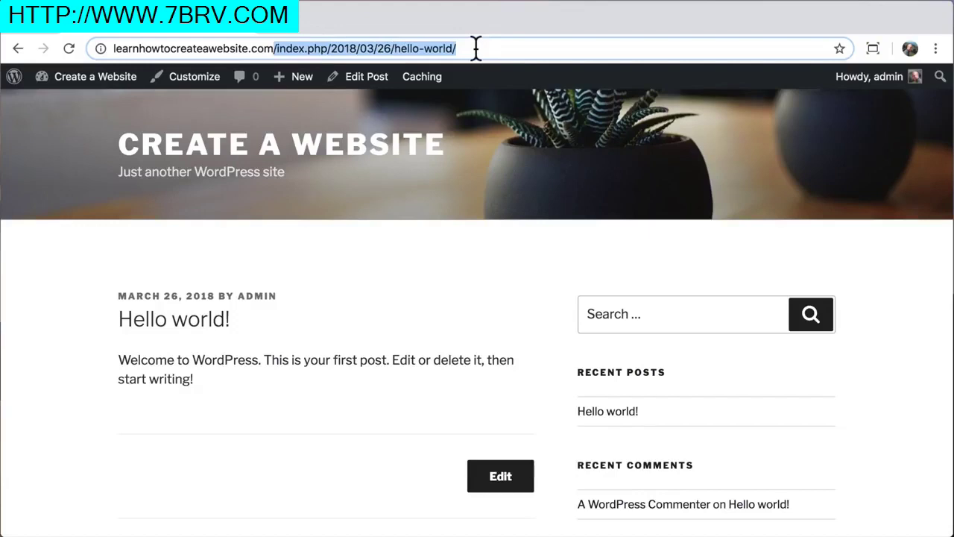
pyautogui.click(475, 48)
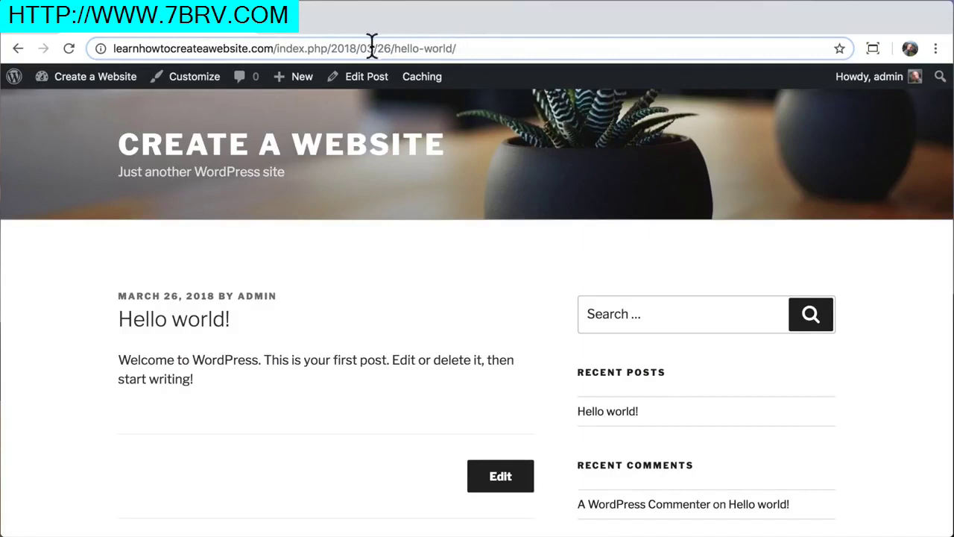
# Return to the admin dashboard and dismiss the personal data and privacy notice
pyautogui.moveTo(85, 83)
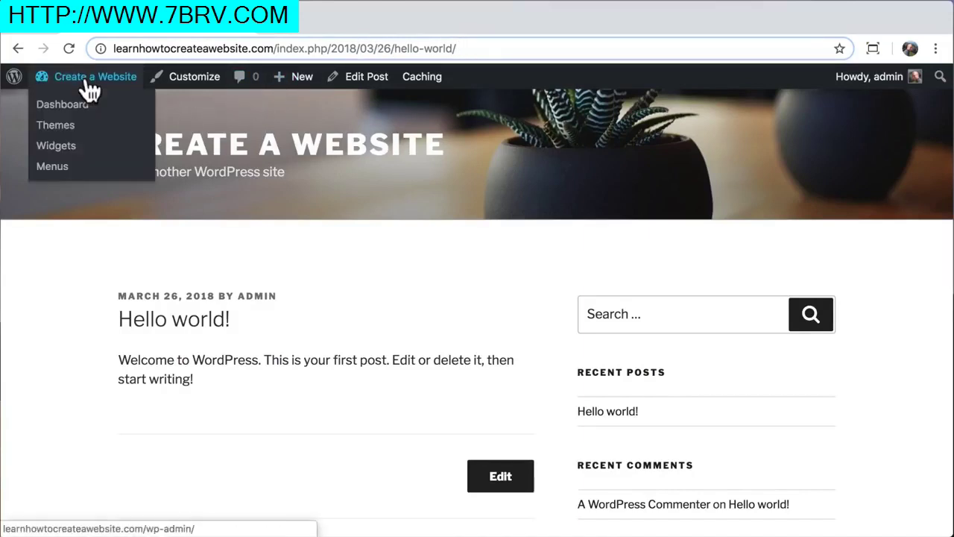
pyautogui.click(85, 110)
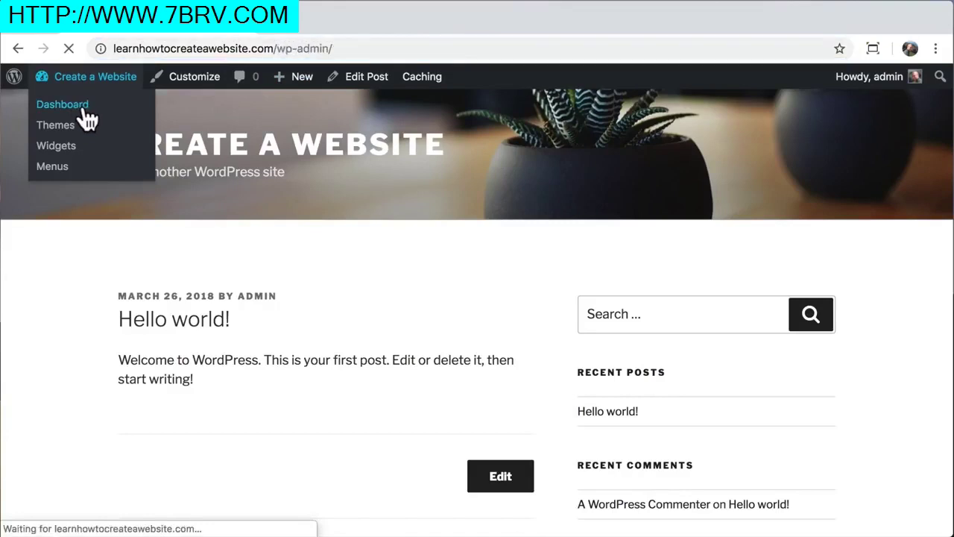
pyautogui.moveTo(67, 436)
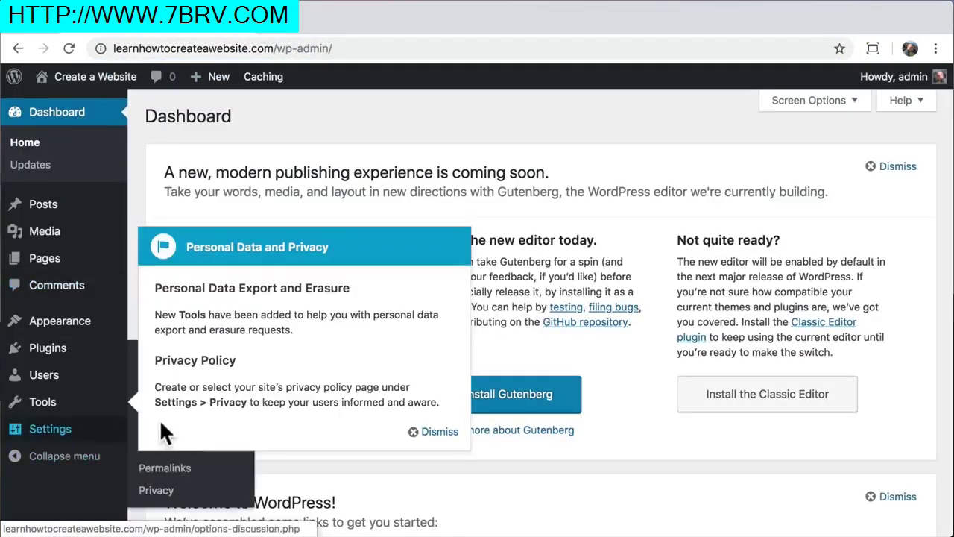
pyautogui.click(438, 432)
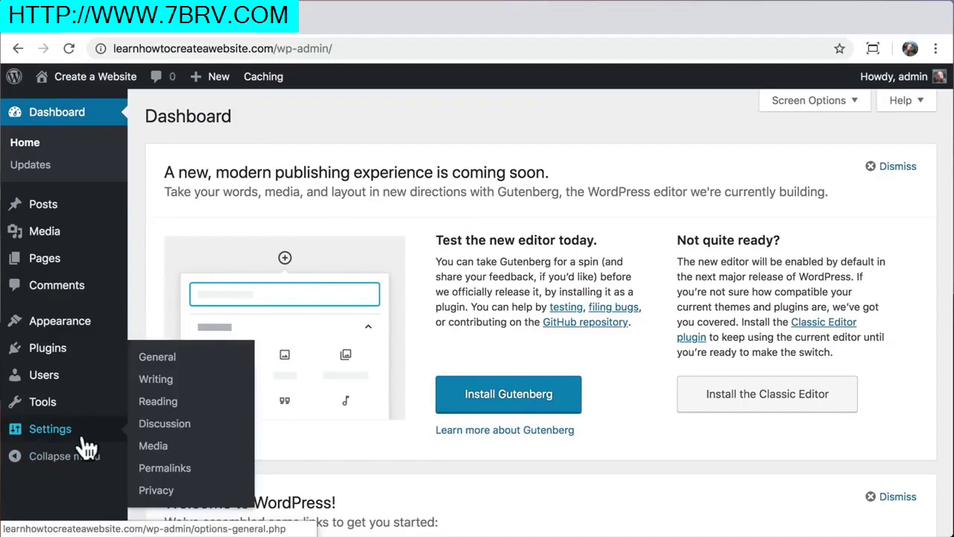
# Set permalinks to Post name (/%postname%/), save, and view the front page
pyautogui.click(180, 470)
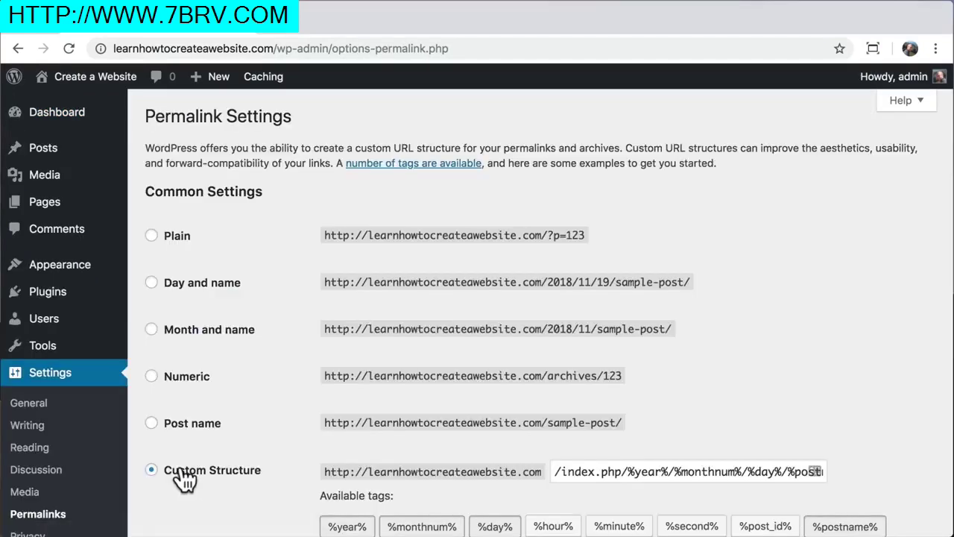
pyautogui.scroll(-3, 183, 480)
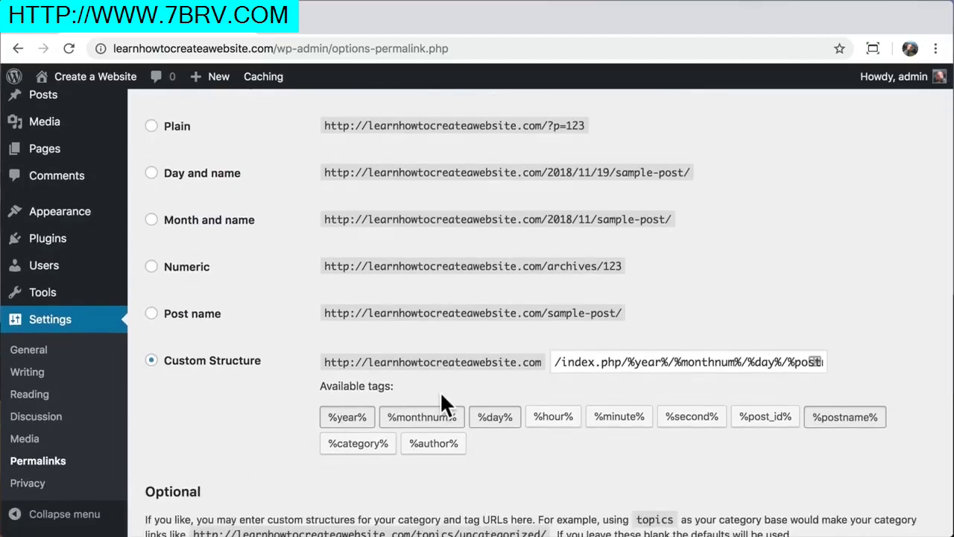
pyautogui.moveTo(560, 364); pyautogui.dragTo(854, 378)
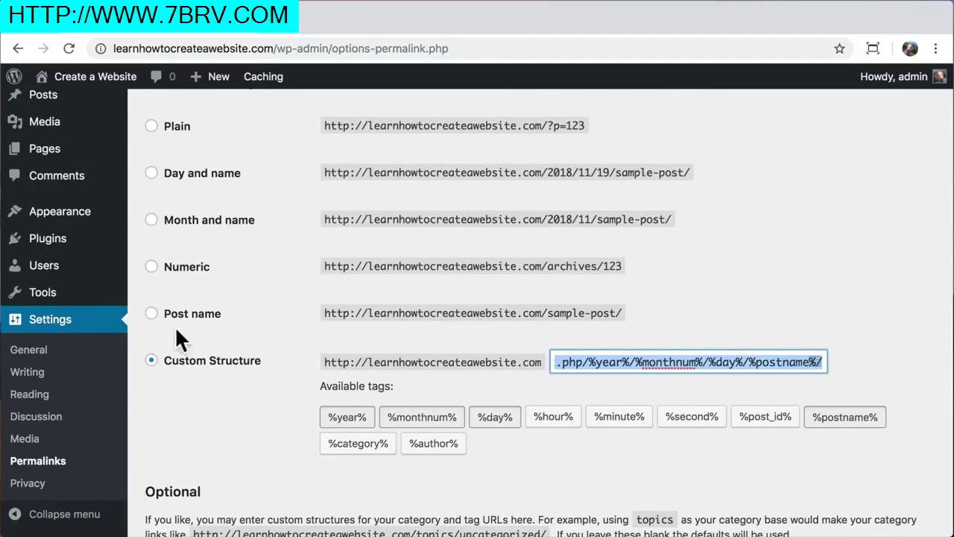
pyautogui.click(152, 314)
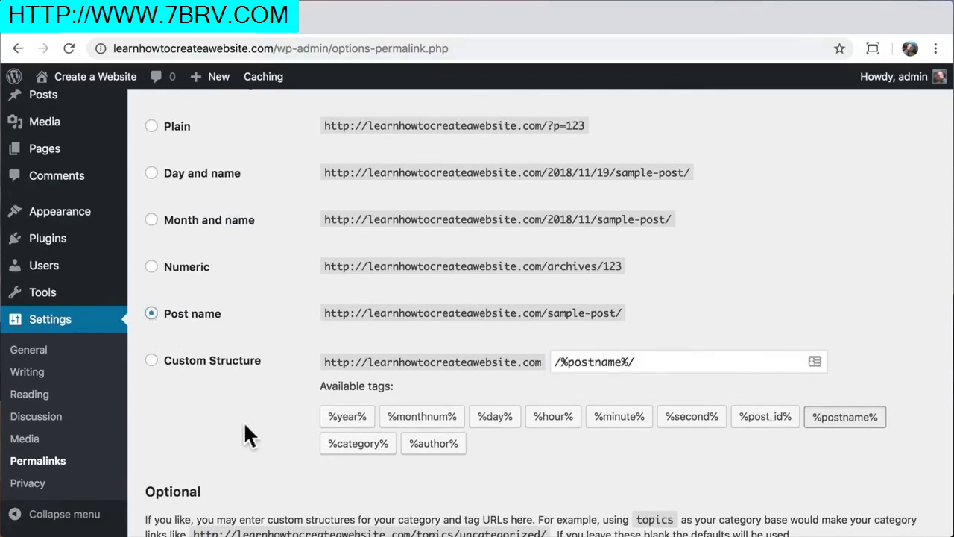
pyautogui.scroll(-5, 244, 425)
pyautogui.click(183, 468)
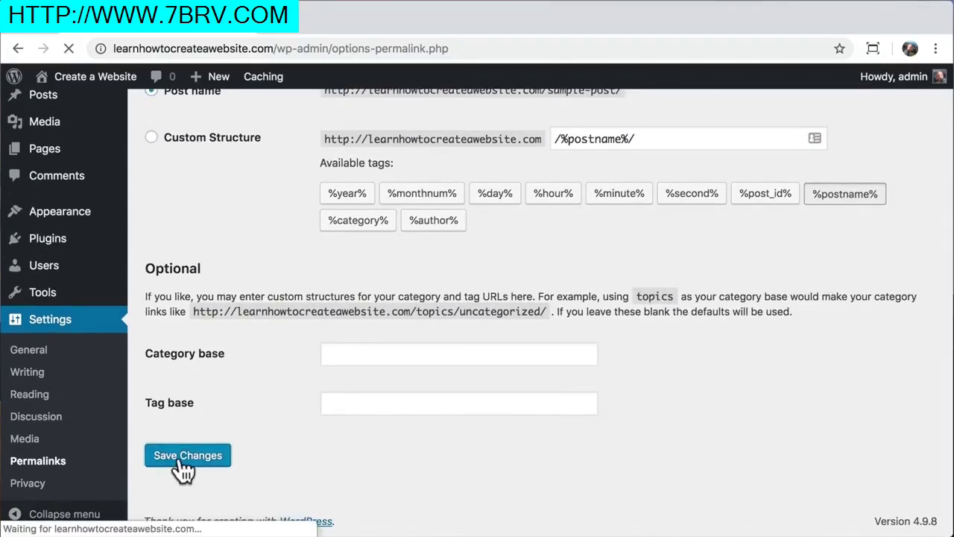
pyautogui.moveTo(95, 81)
pyautogui.click(86, 110)
# Open Hello world!, verify its /hello-world/ address, and return to the Dashboard
pyautogui.scroll(-10, 356, 274)
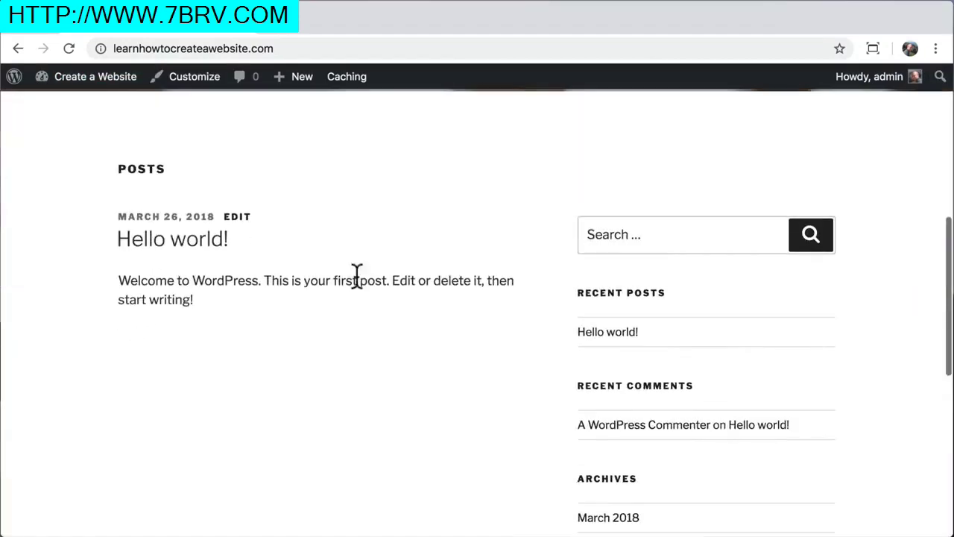
pyautogui.click(597, 337)
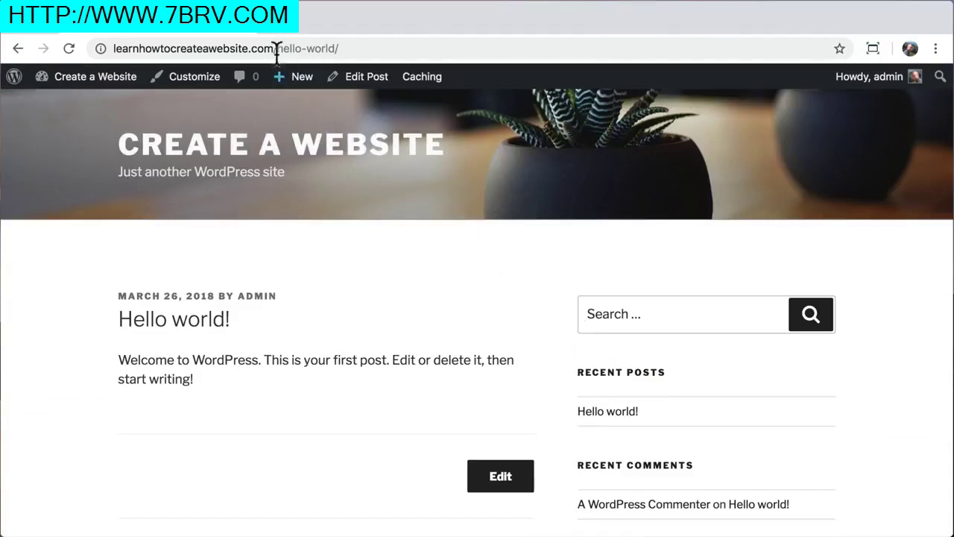
pyautogui.moveTo(276, 49); pyautogui.dragTo(359, 46)
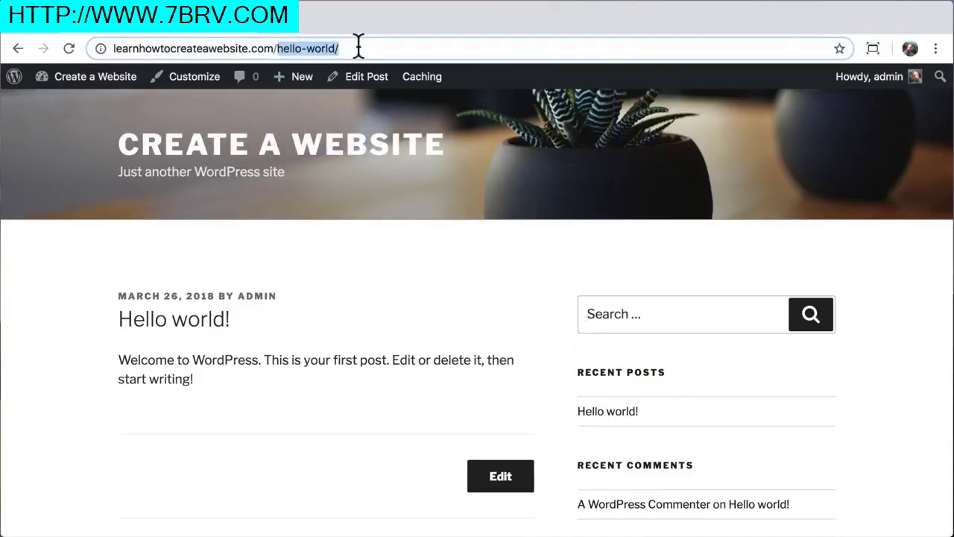
pyautogui.click(359, 46)
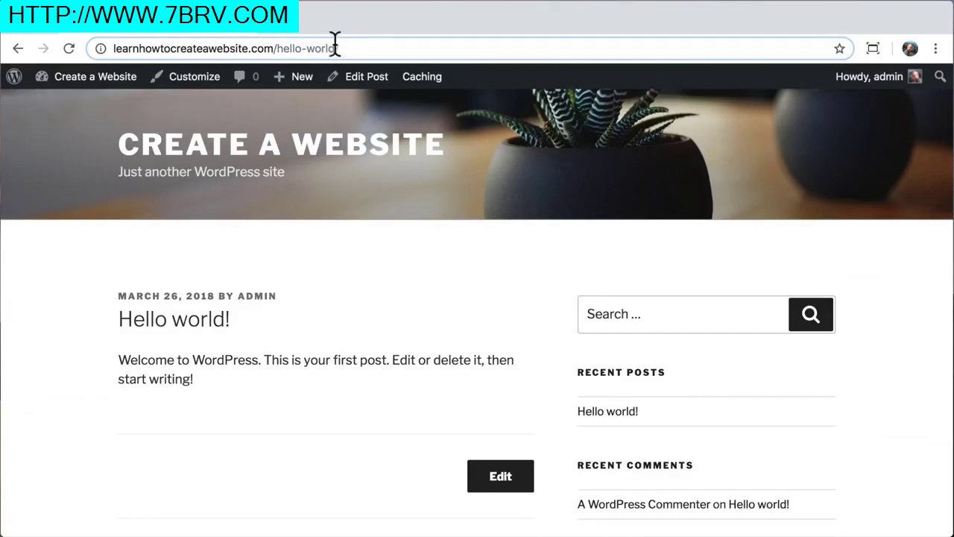
pyautogui.moveTo(89, 88)
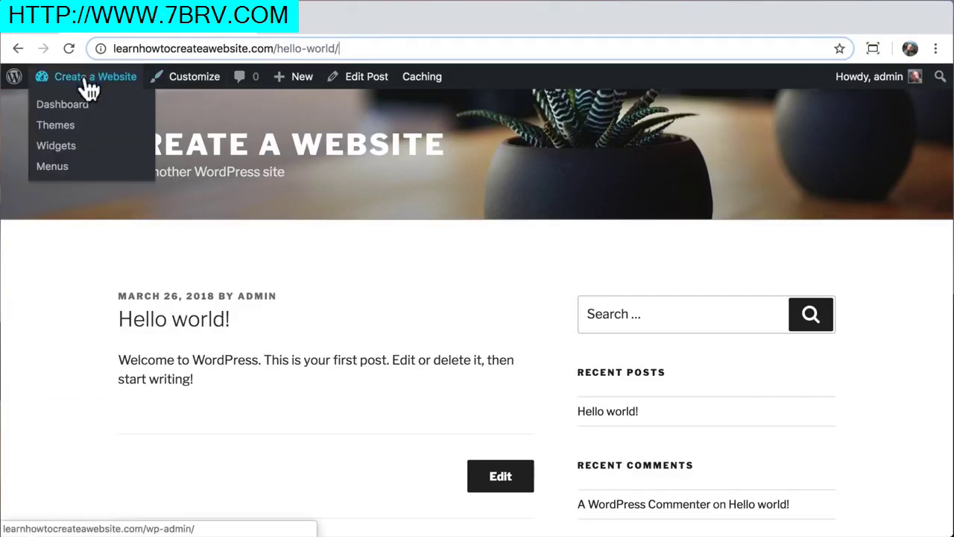
pyautogui.click(43, 116)
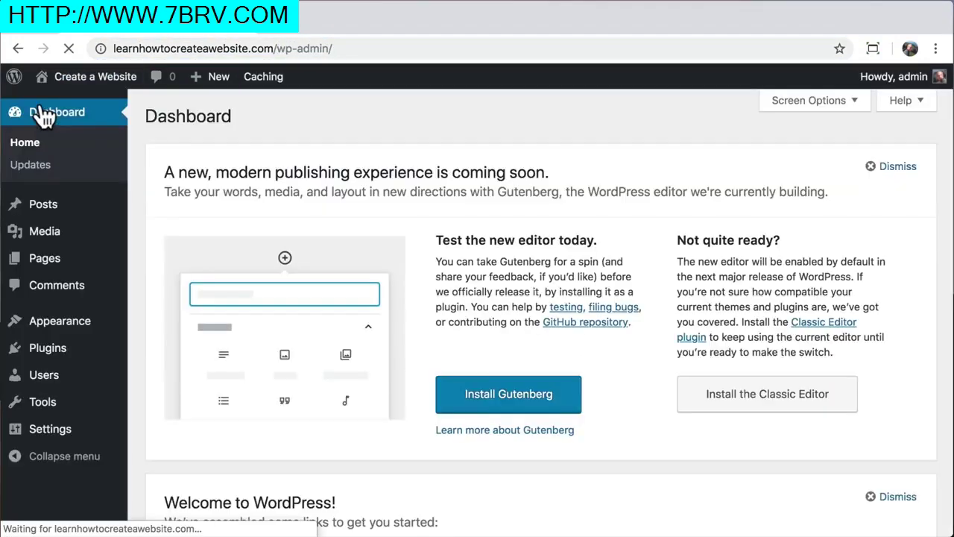
# Open Dashboard › Updates to confirm WordPress, plugins and themes are all current
pyautogui.click(25, 168)
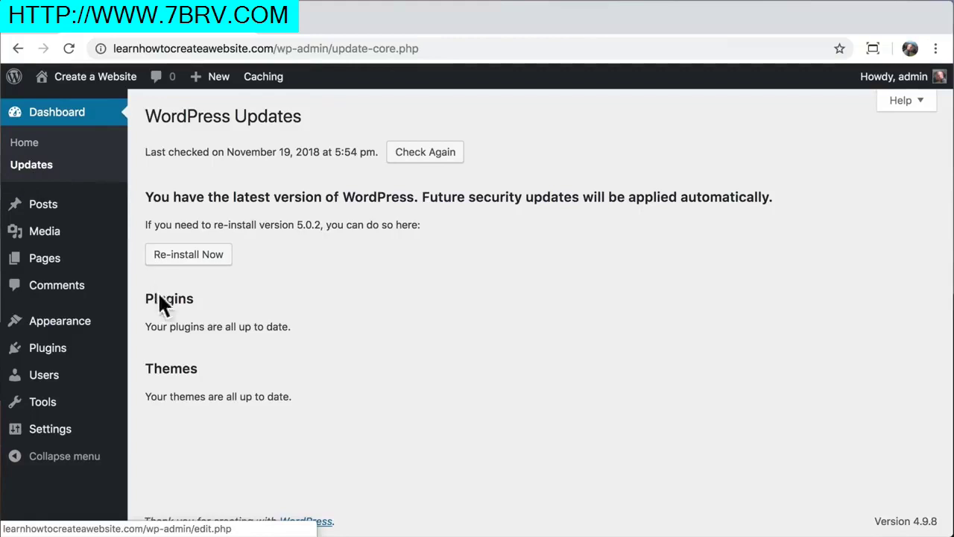
# Find 'astra' in the theme directory, install and activate it, then visit the site's front page
pyautogui.moveTo(78, 331)
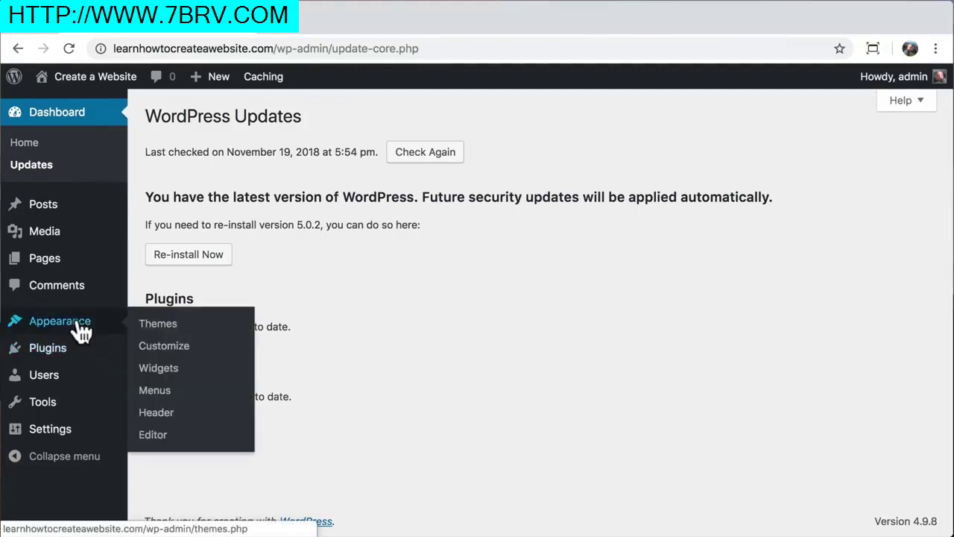
pyautogui.click(195, 332)
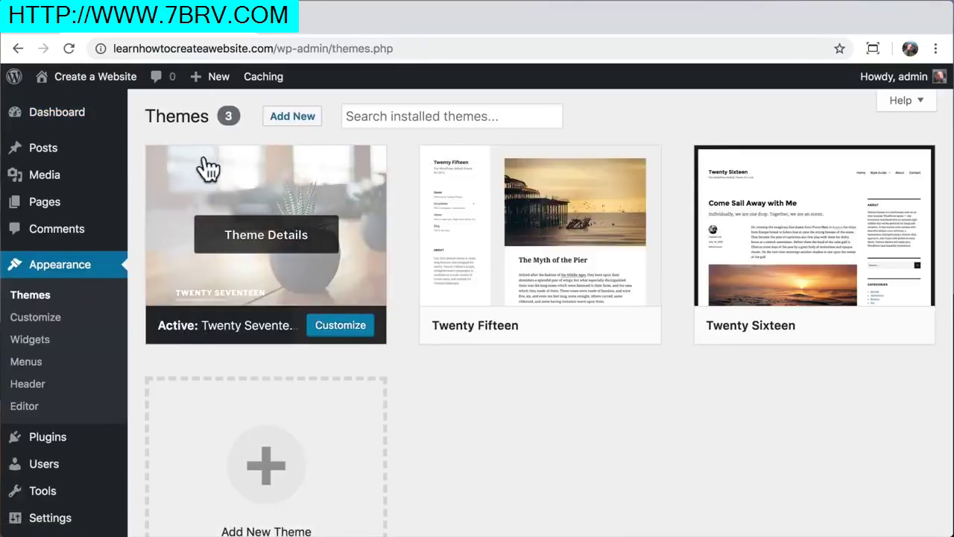
pyautogui.click(290, 127)
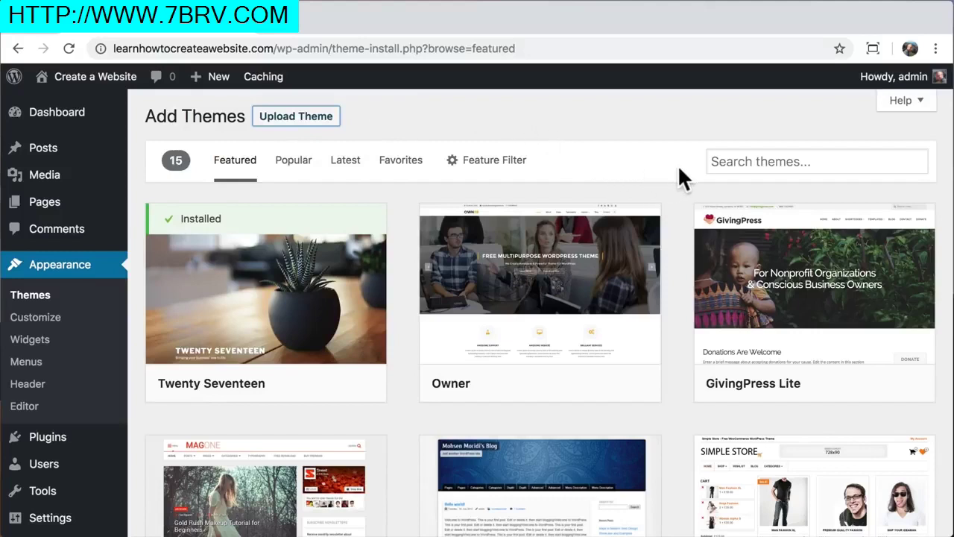
pyautogui.click(739, 161)
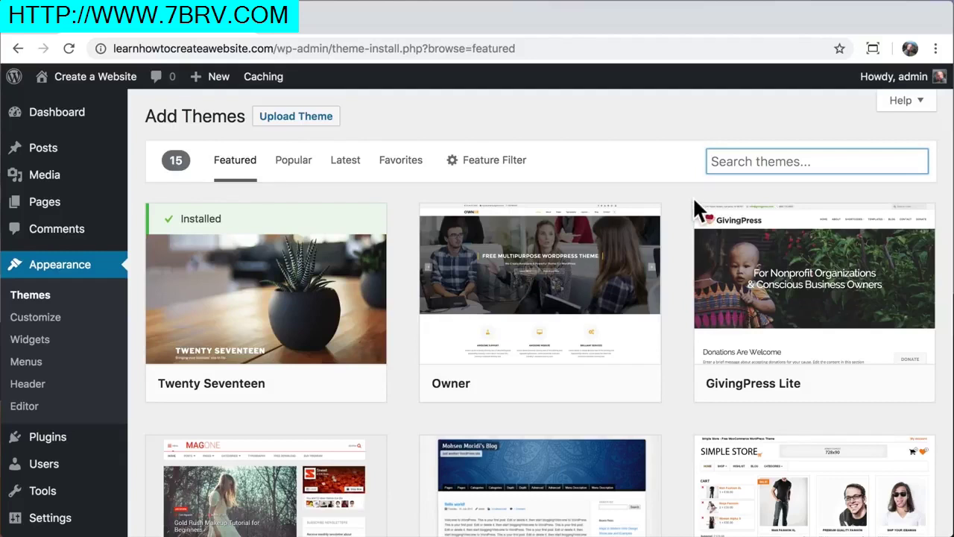
pyautogui.write('astra')
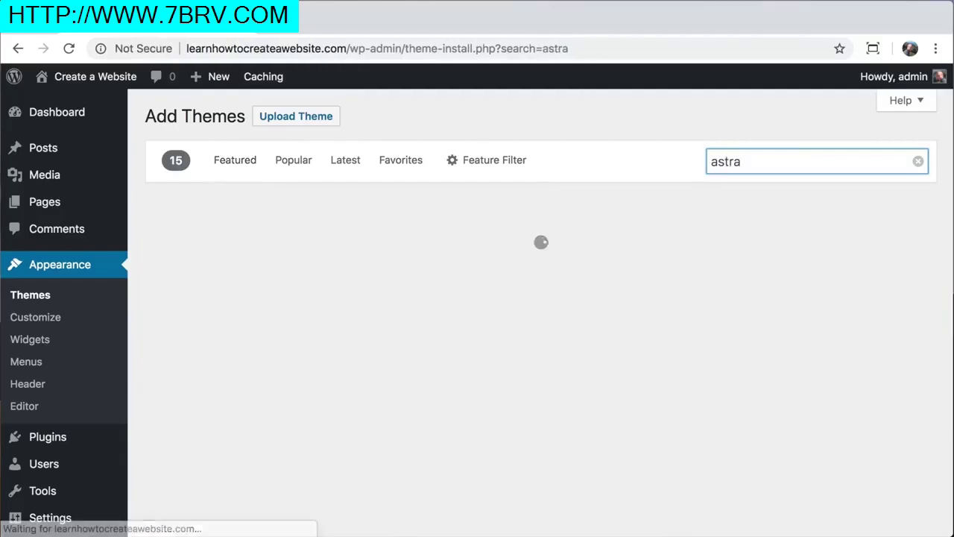
pyautogui.click(293, 388)
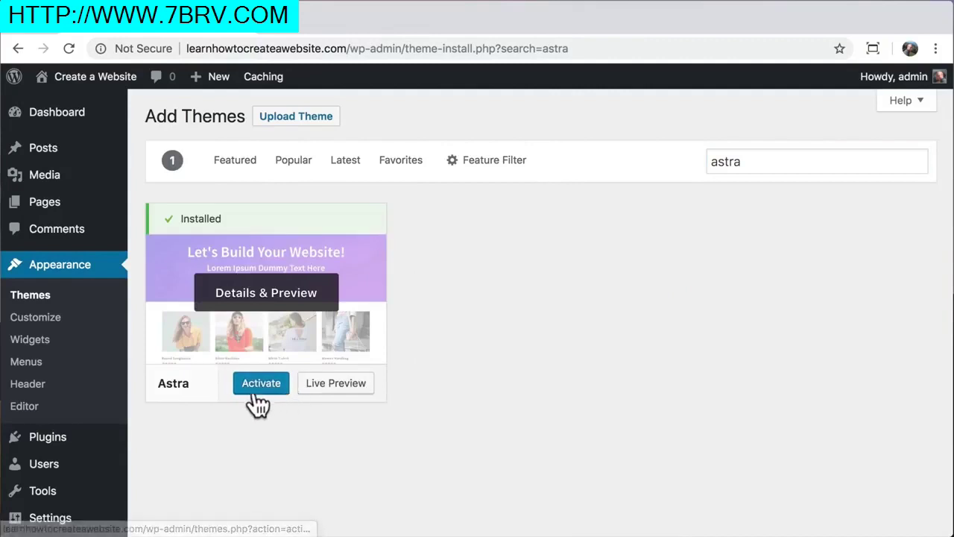
pyautogui.click(256, 383)
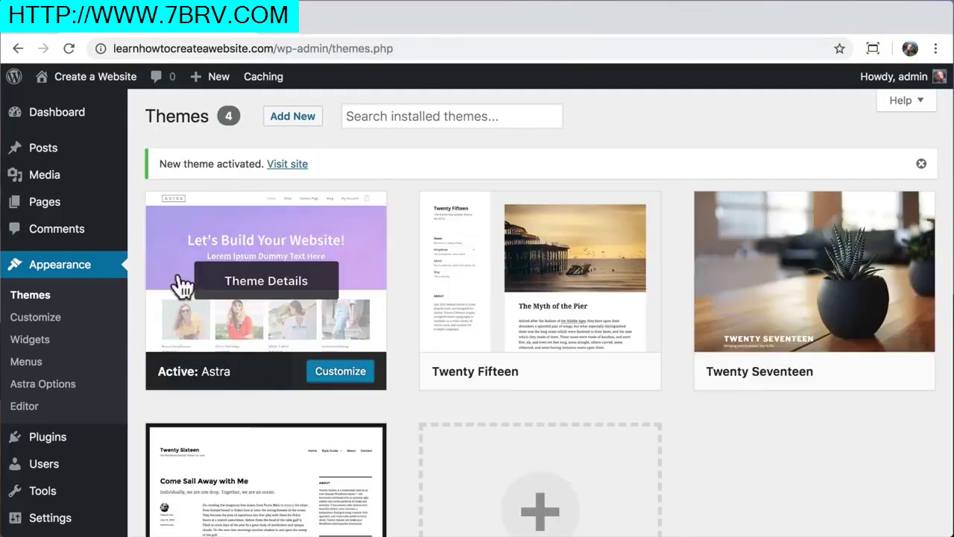
pyautogui.moveTo(86, 85)
pyautogui.click(75, 108)
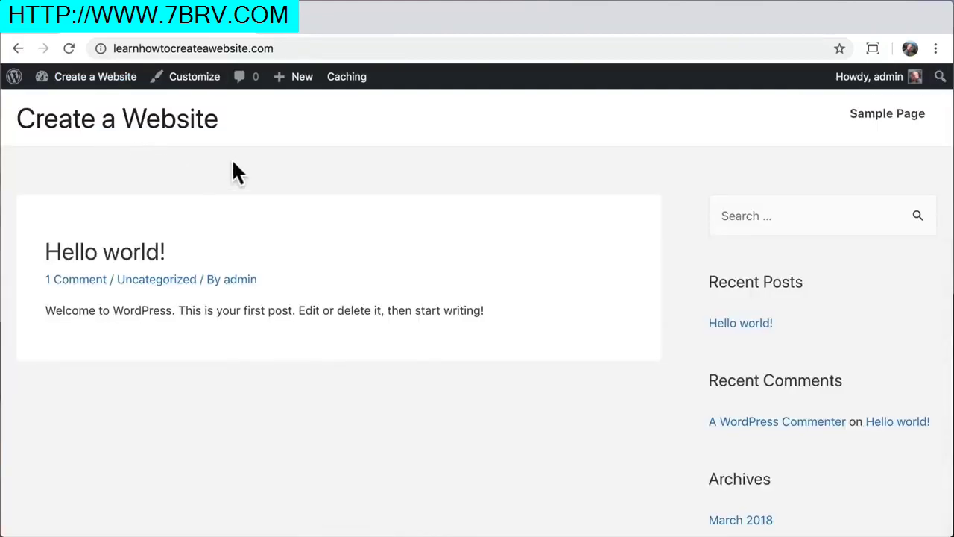
pyautogui.scroll(-6, 233, 164)
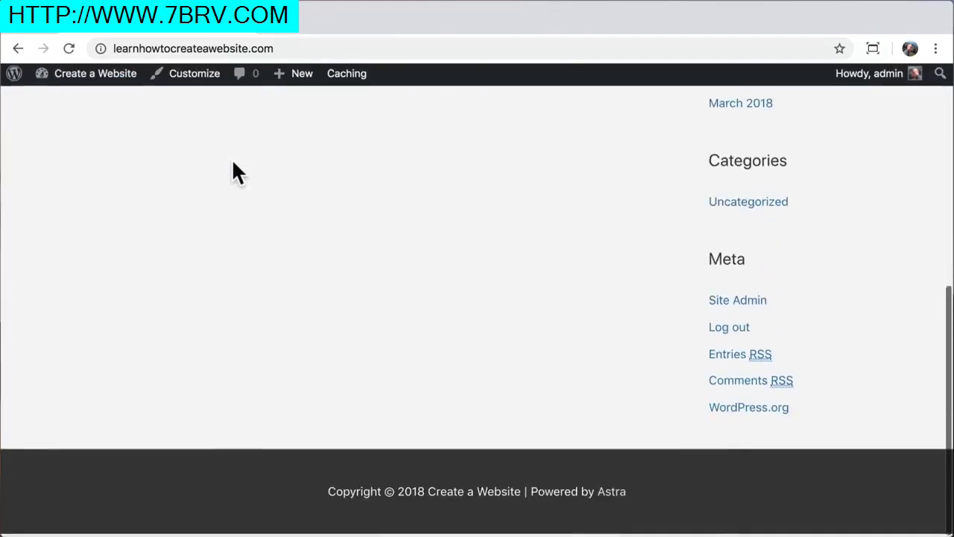
pyautogui.scroll(8, 232, 164)
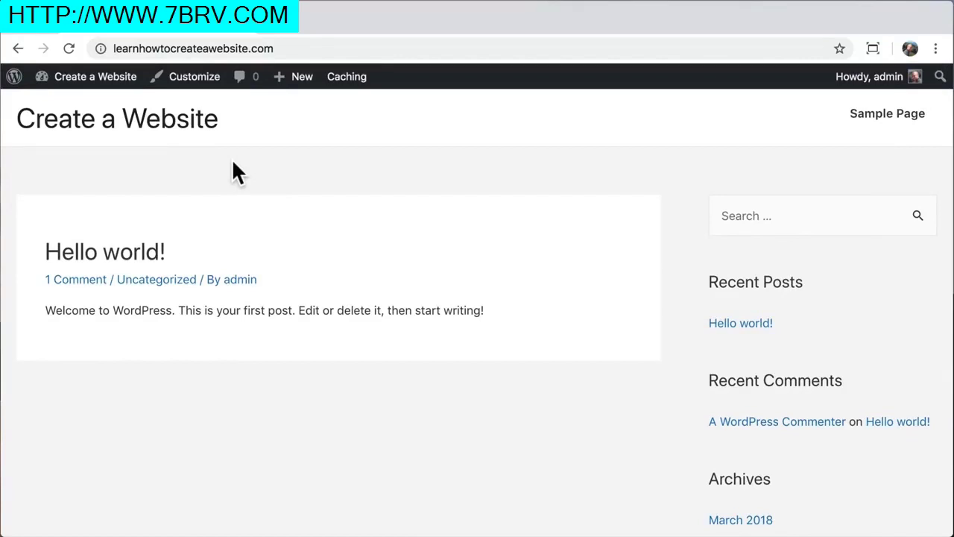
pyautogui.moveTo(88, 88)
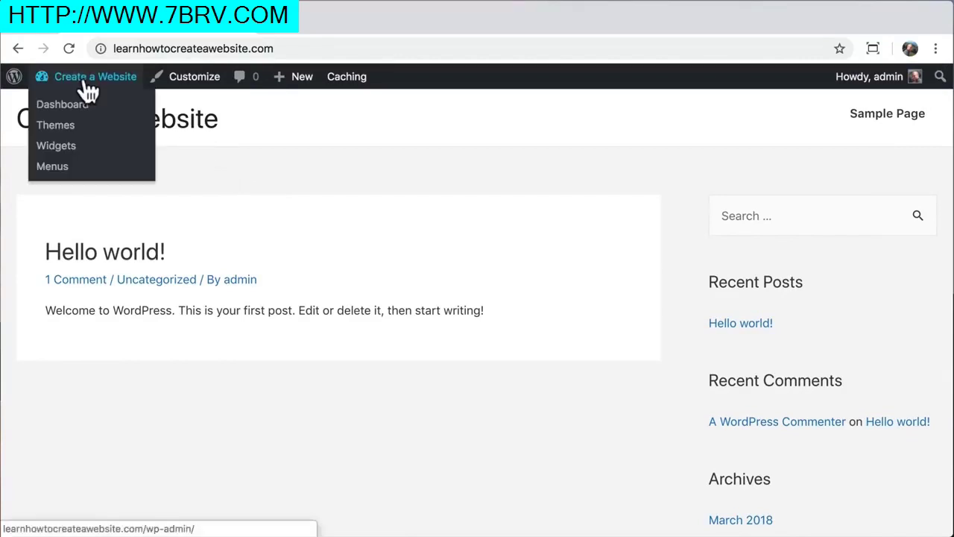
# Install and activate the 'astra starter sites' plugin, then go to the Pages list
pyautogui.click(46, 111)
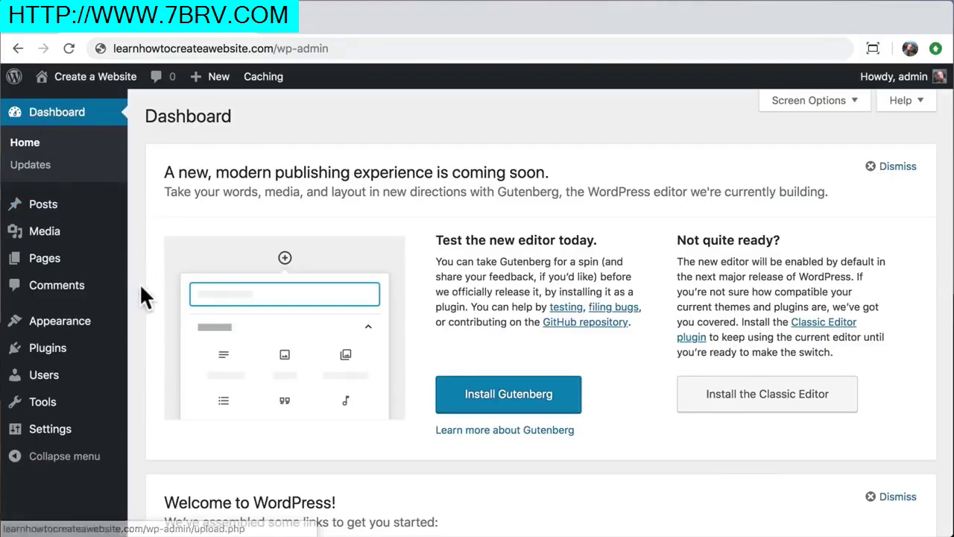
pyautogui.click(42, 356)
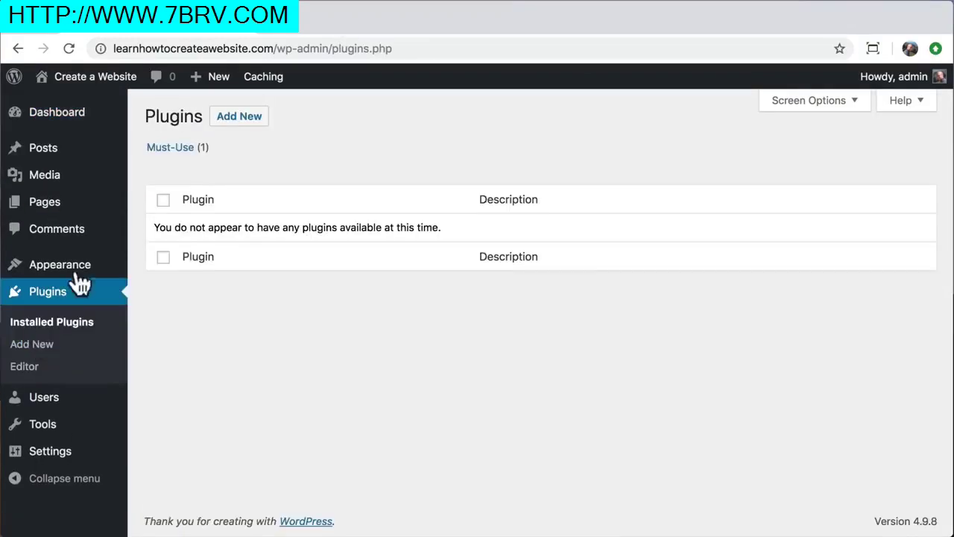
pyautogui.click(236, 118)
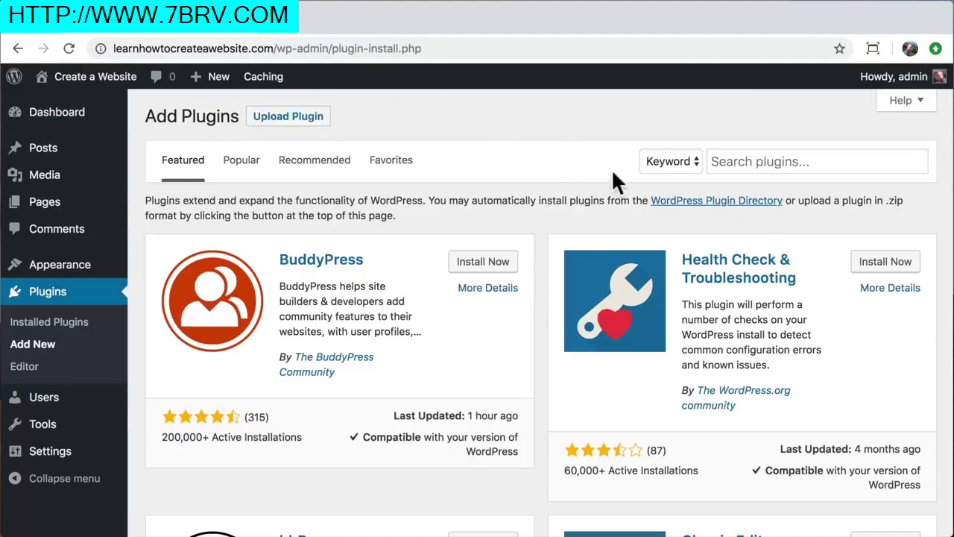
pyautogui.click(723, 161)
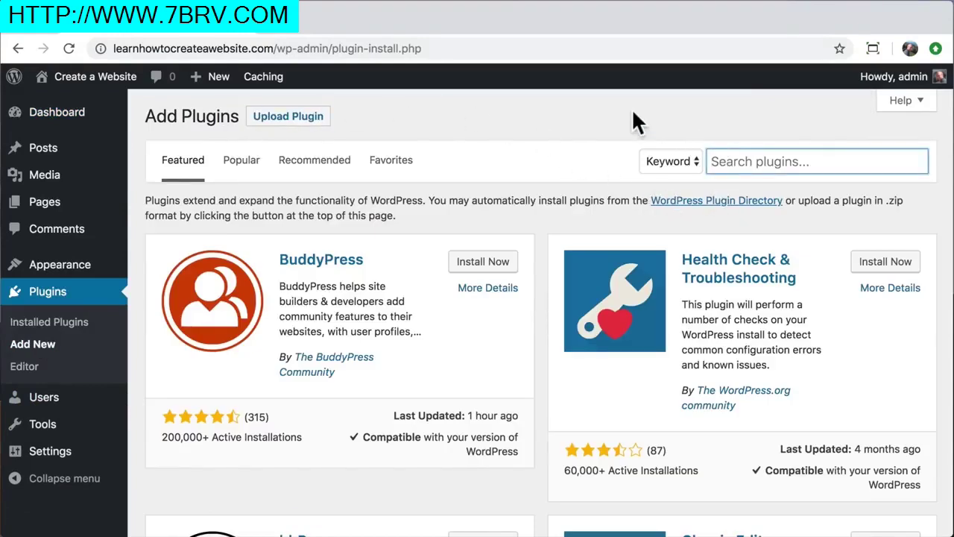
pyautogui.write('astra starter sites')
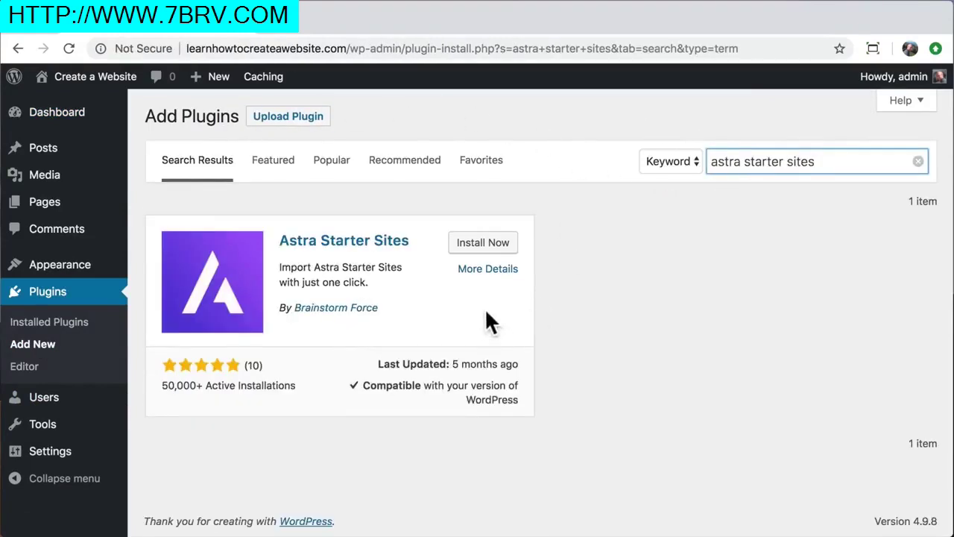
pyautogui.click(486, 246)
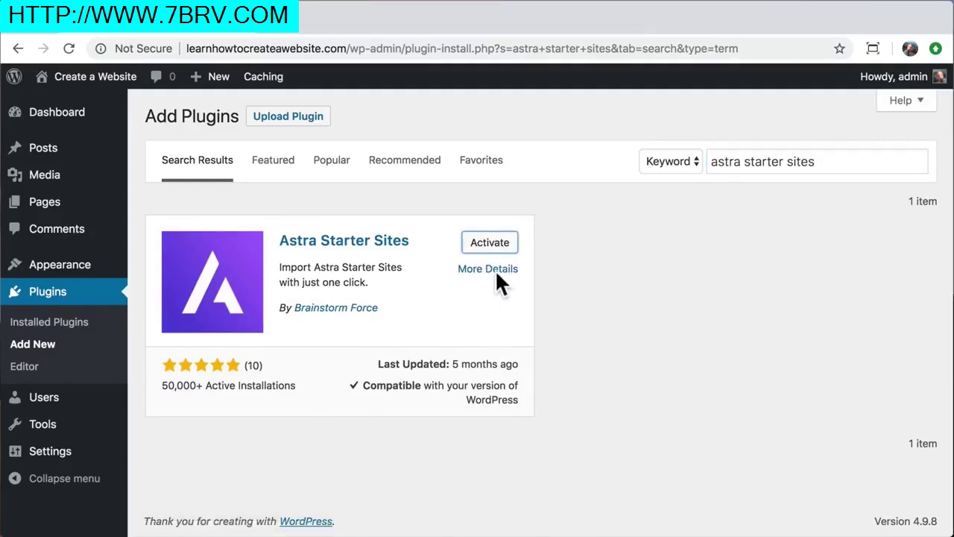
pyautogui.click(490, 252)
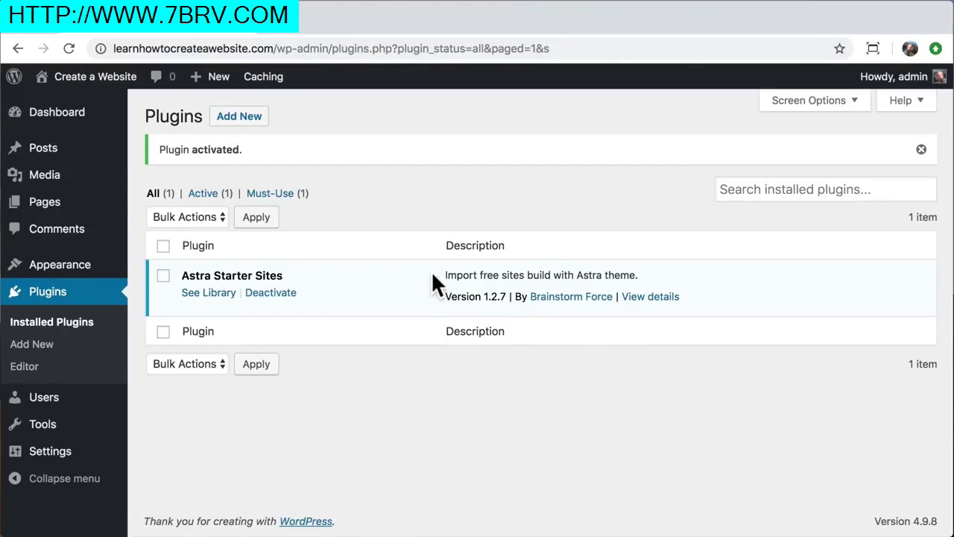
pyautogui.click(41, 212)
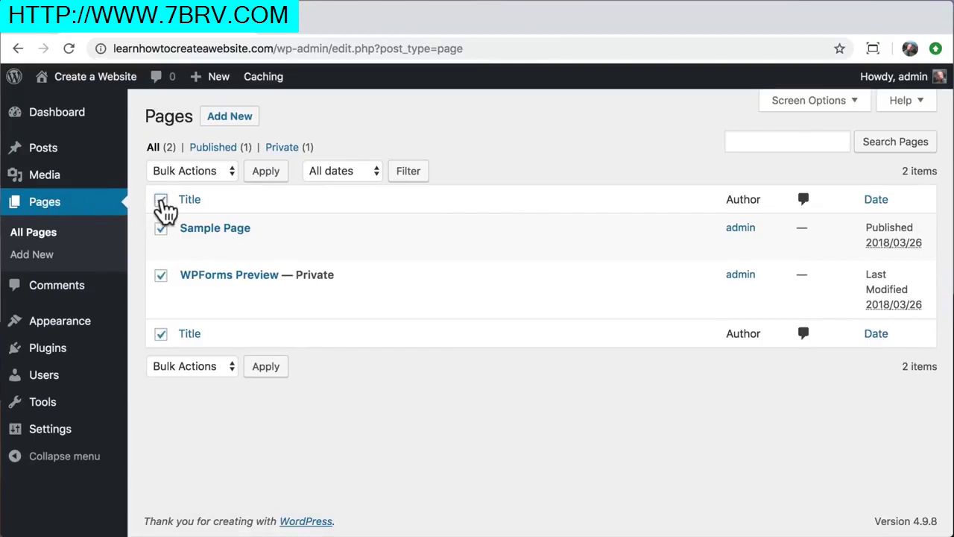
# Move both pages, Sample Page and WPForms Preview, to the Trash with a bulk action
pyautogui.click(216, 167)
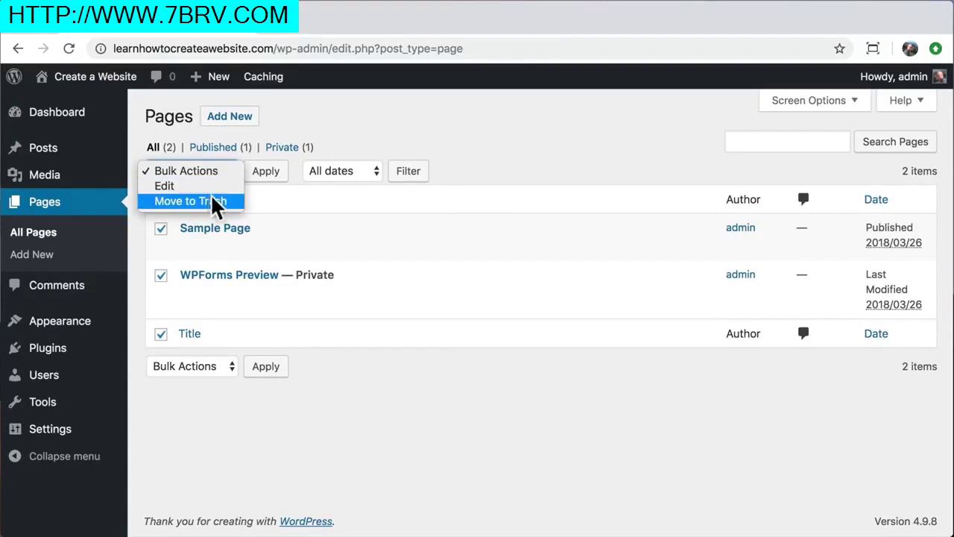
pyautogui.click(211, 201)
pyautogui.click(261, 181)
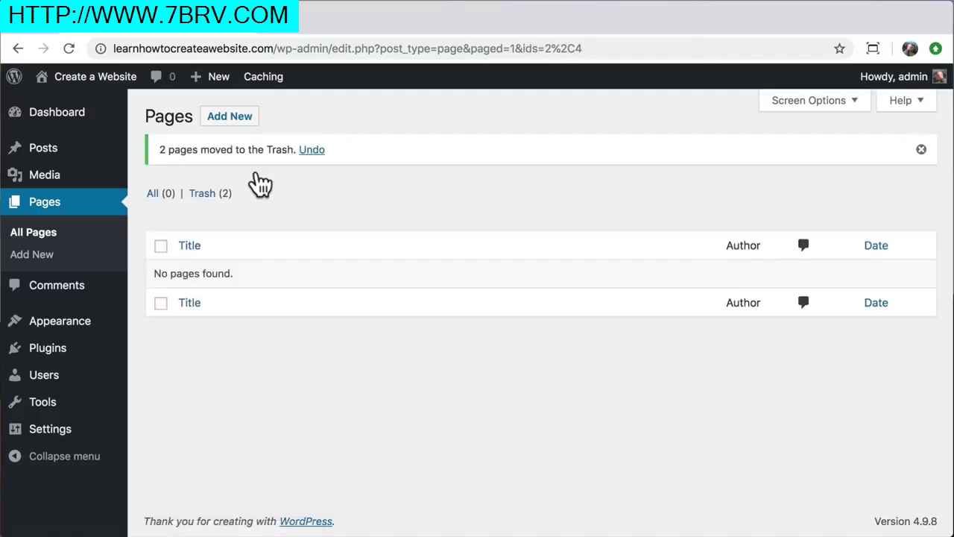
# Permanently delete both trashed pages from the Trash view
pyautogui.click(211, 196)
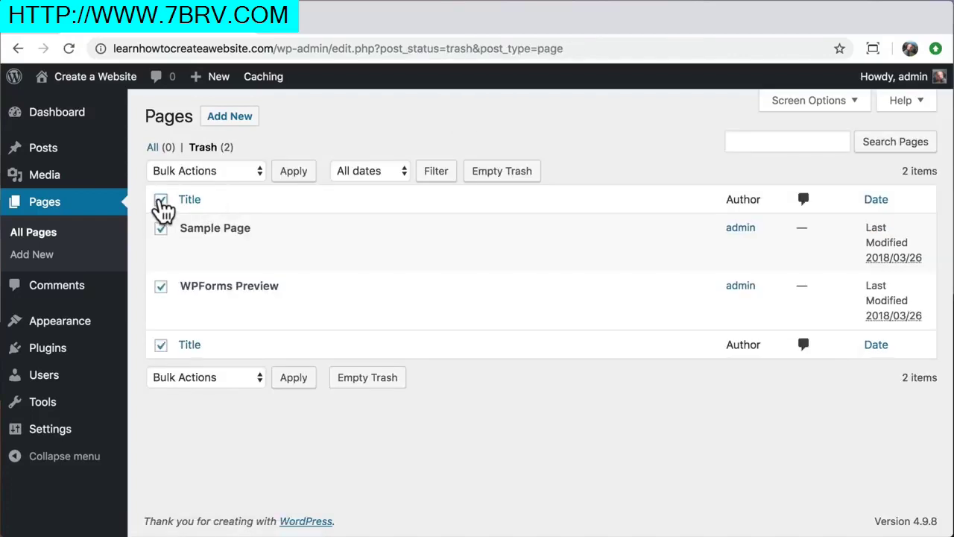
pyautogui.click(241, 168)
pyautogui.click(226, 200)
pyautogui.click(293, 173)
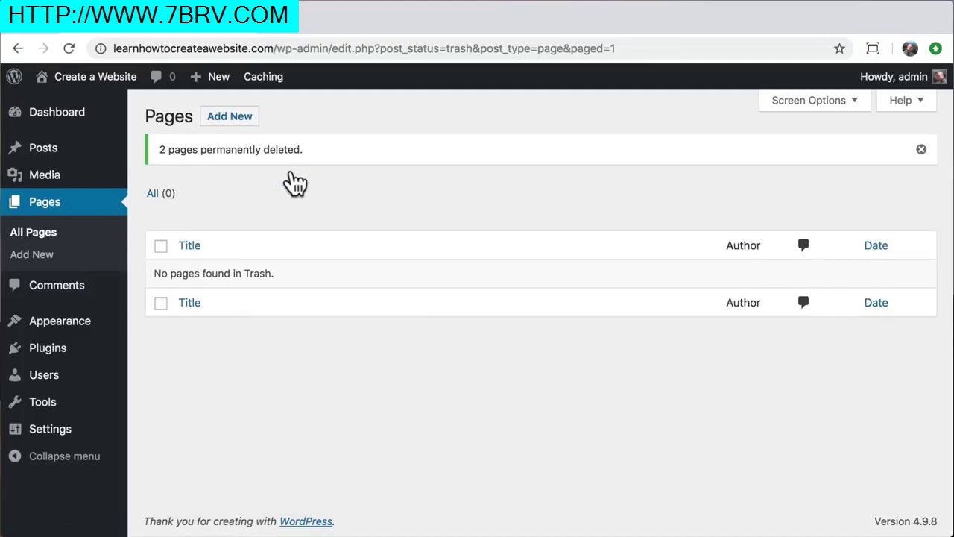
pyautogui.moveTo(97, 333)
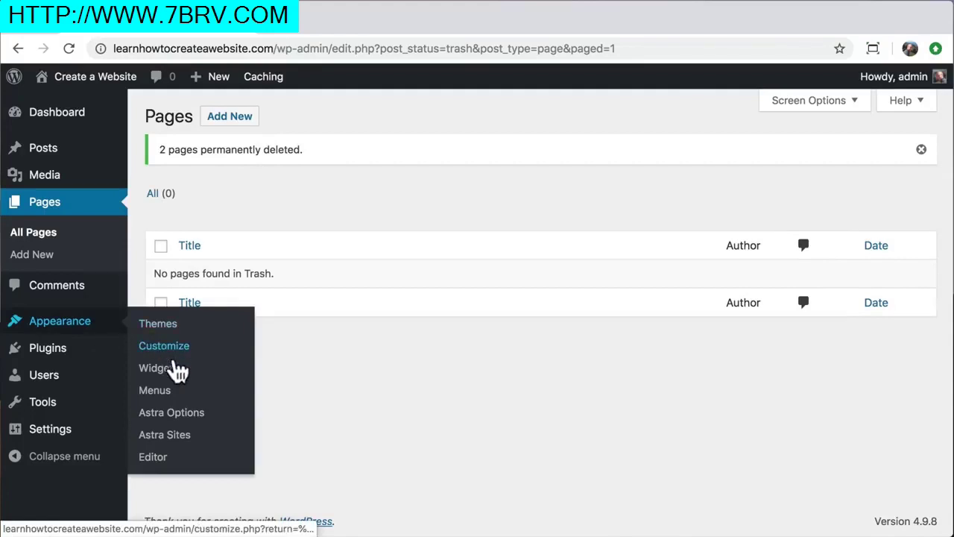
# Open Astra Sites, choose Elementor as the page builder, and filter to the 33 free starter sites
pyautogui.click(165, 435)
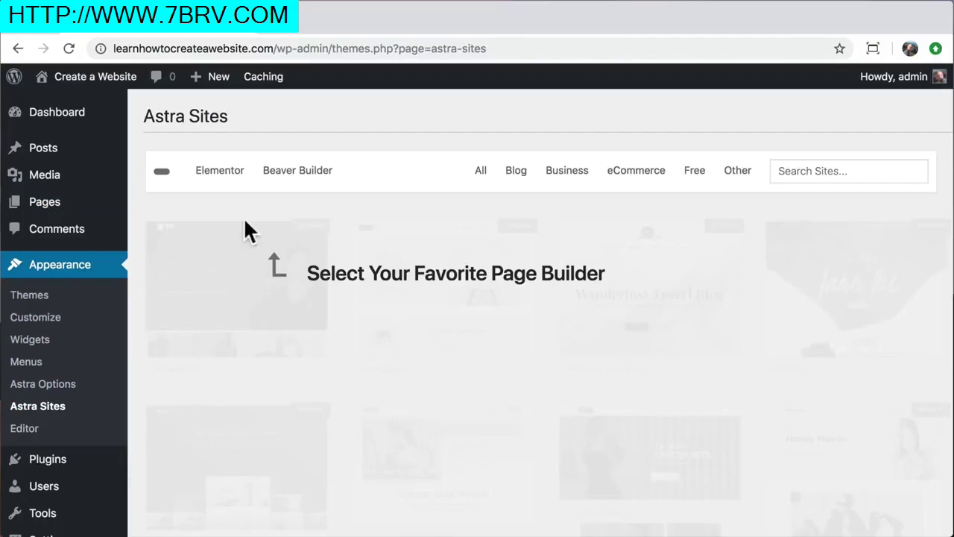
pyautogui.click(223, 181)
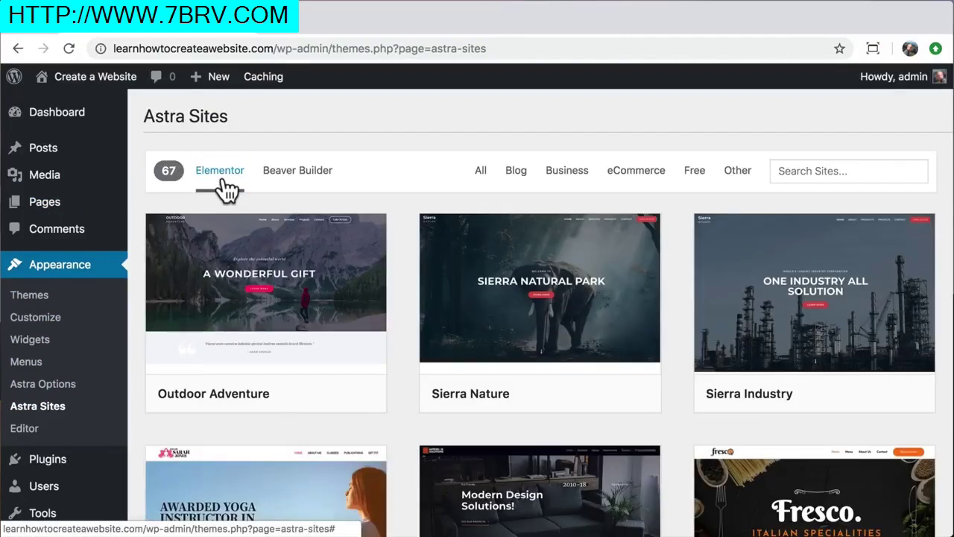
pyautogui.scroll(-5, 135, 273)
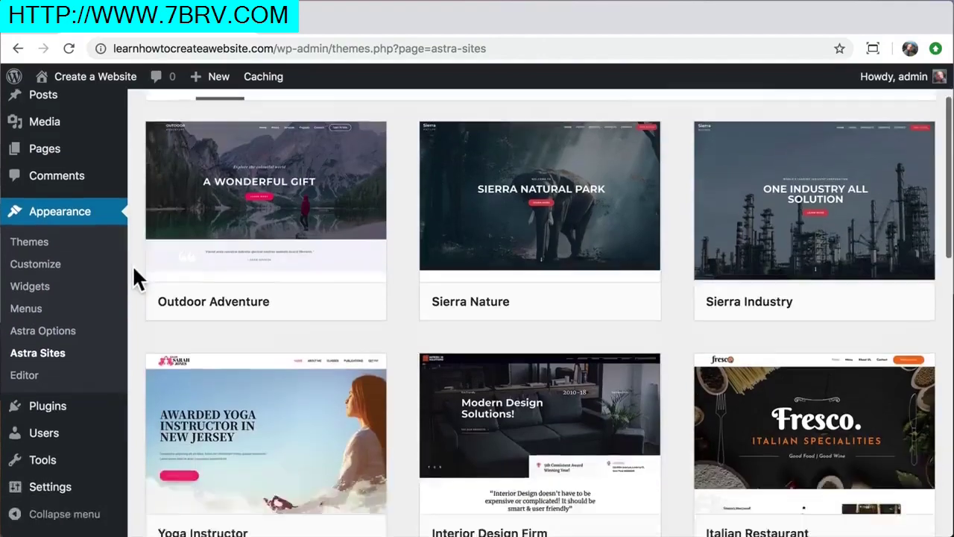
pyautogui.scroll(-8, 135, 270)
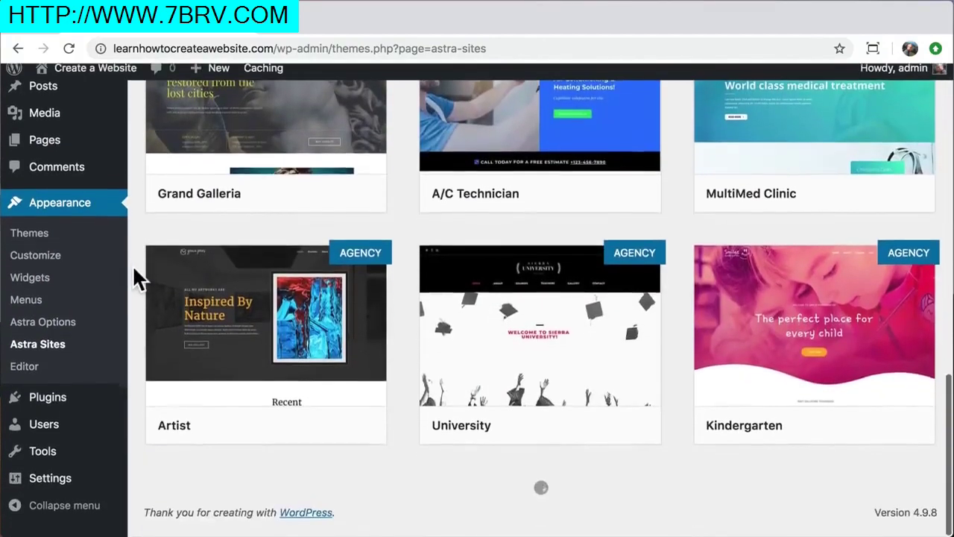
pyautogui.scroll(-11, 137, 277)
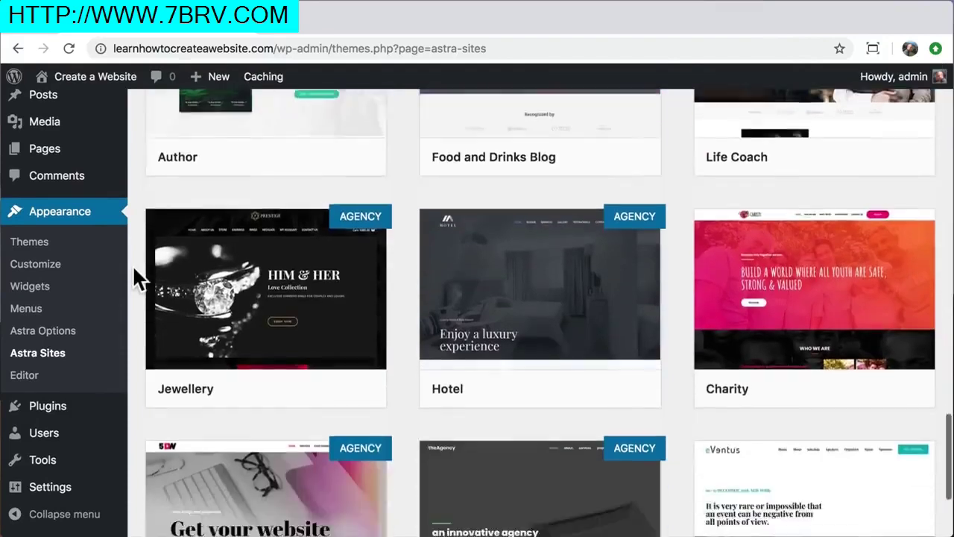
pyautogui.scroll(20, 134, 269)
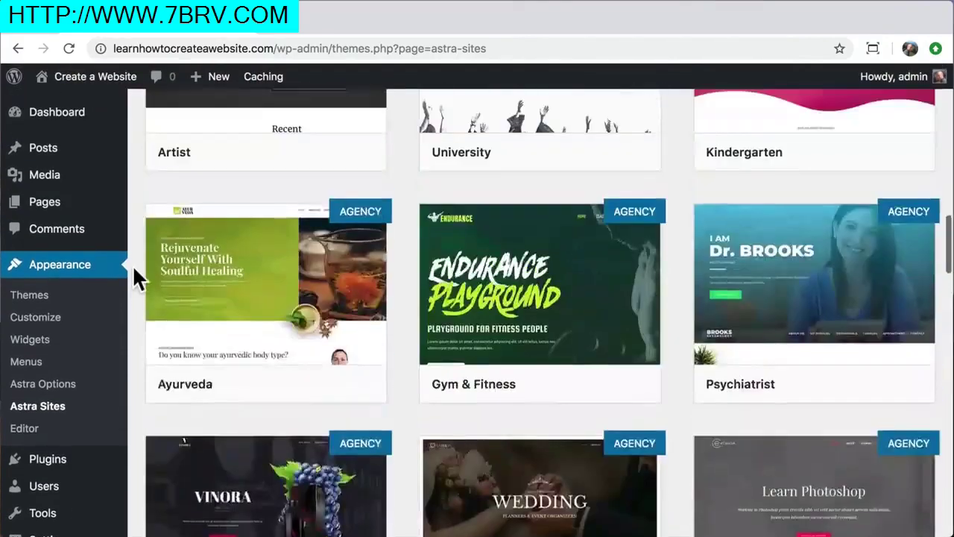
pyautogui.scroll(4, 132, 265)
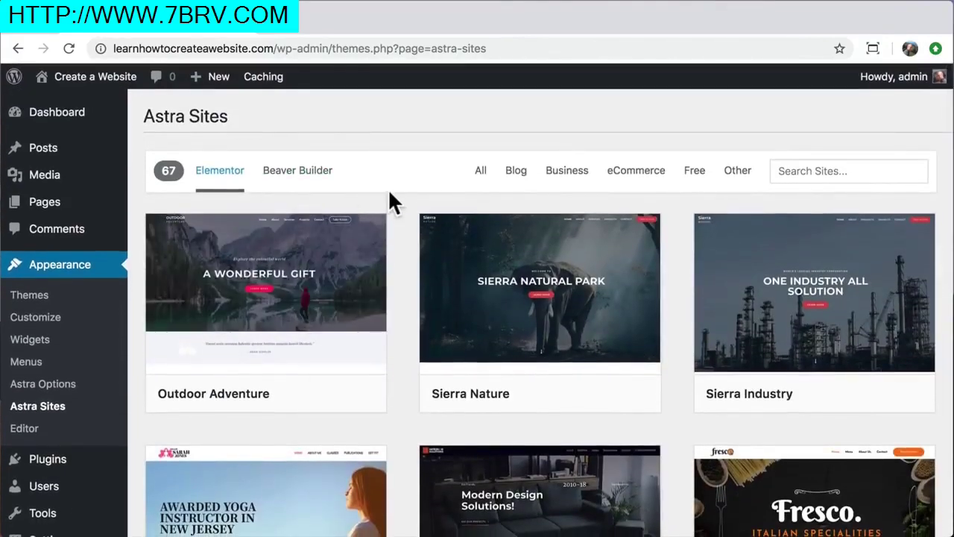
pyautogui.click(703, 184)
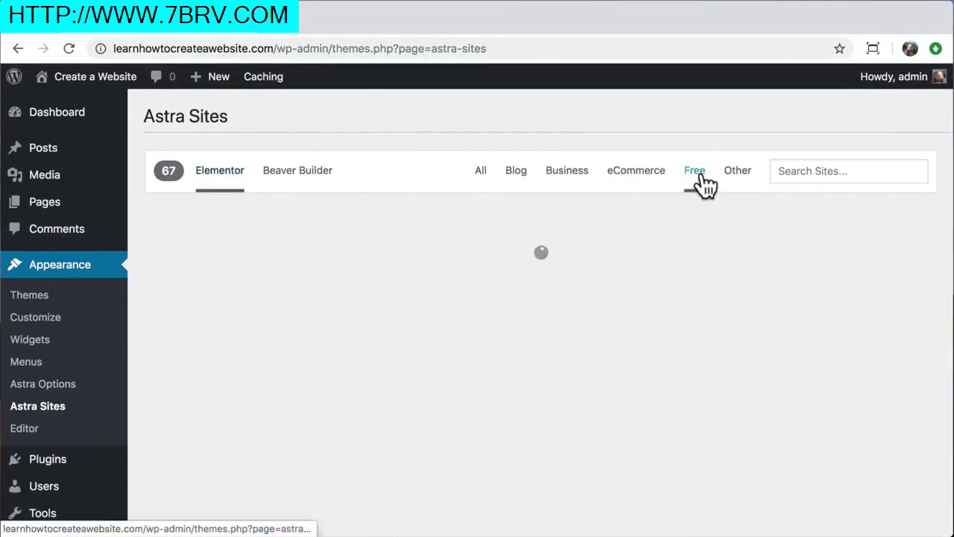
pyautogui.scroll(-7, 678, 256)
pyautogui.scroll(7, 678, 259)
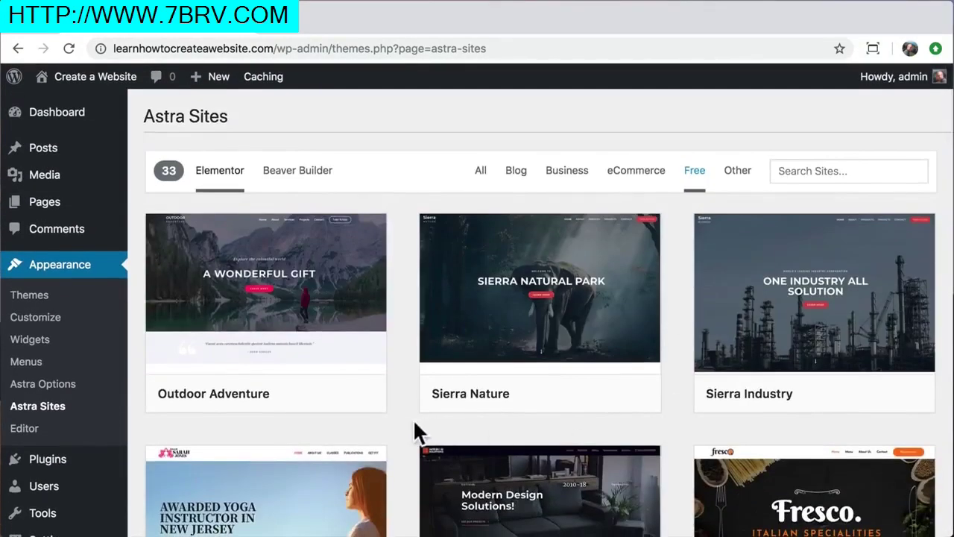
pyautogui.moveTo(261, 321)
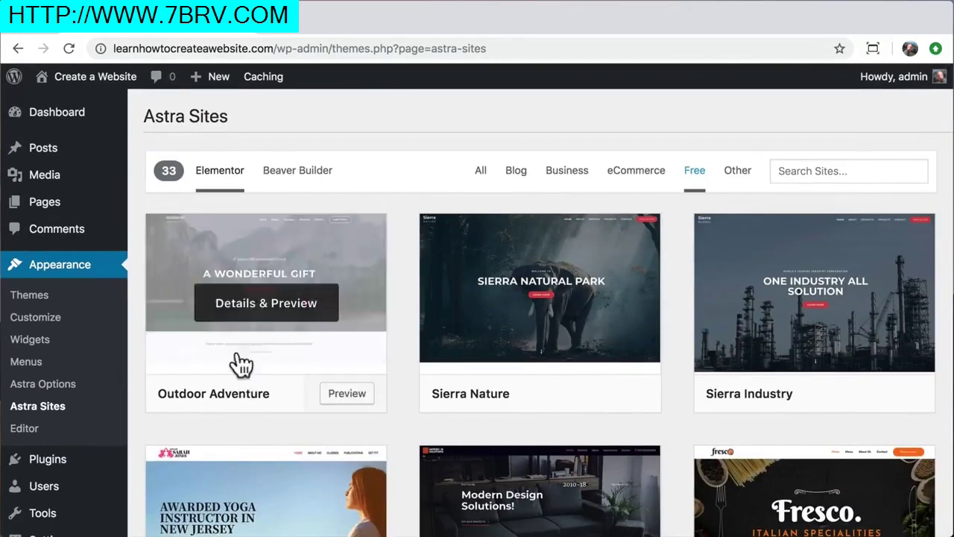
# Preview Outdoor Adventure, install its Contact Form 7 and Elementor plugins, and confirm importing the site
pyautogui.click(261, 320)
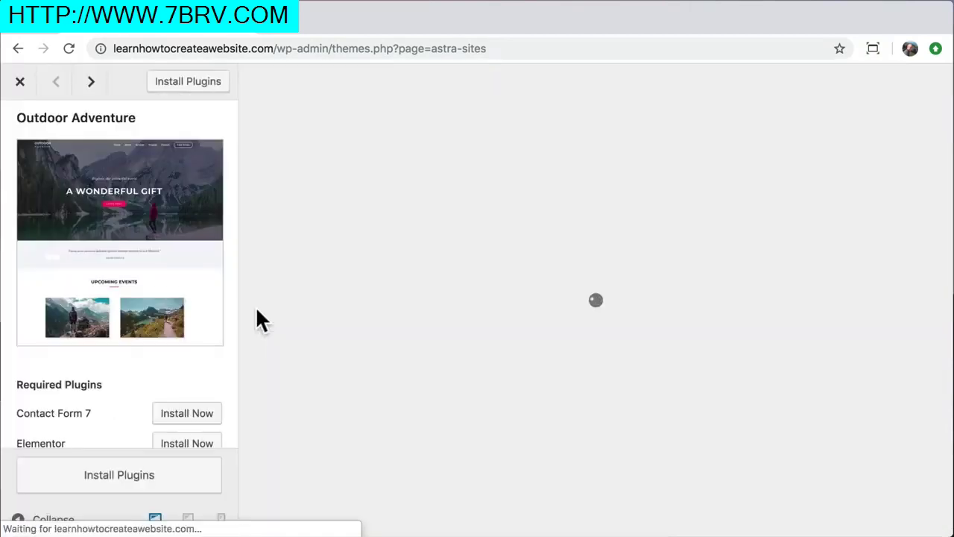
pyautogui.scroll(-1, 350, 336)
pyautogui.scroll(-15, 344, 326)
pyautogui.scroll(12, 345, 326)
pyautogui.scroll(4, 347, 328)
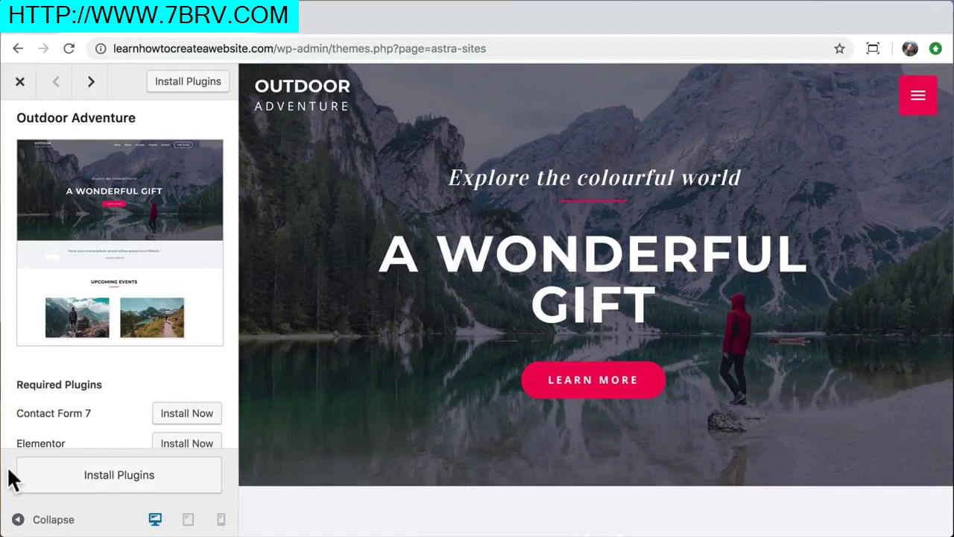
pyautogui.scroll(-3, 21, 424)
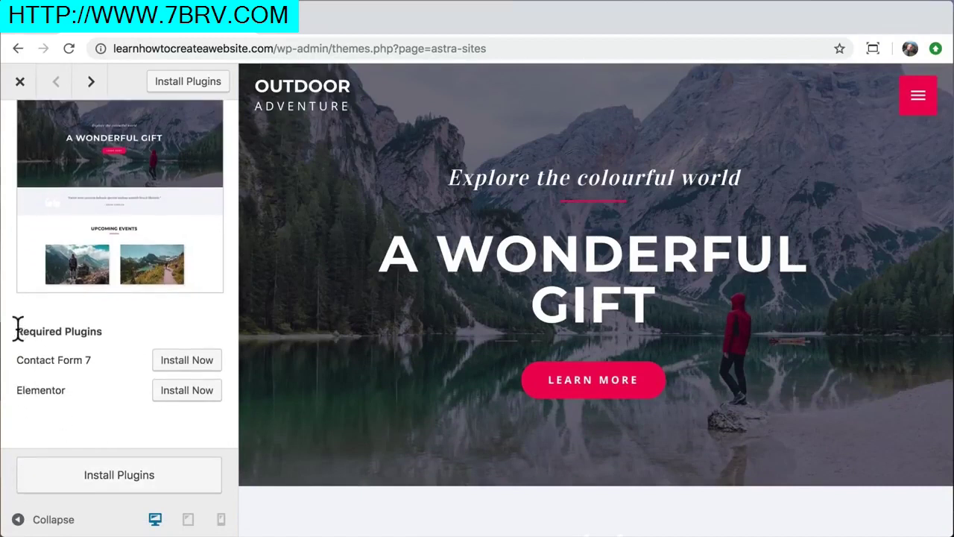
pyautogui.moveTo(18, 331); pyautogui.dragTo(105, 337)
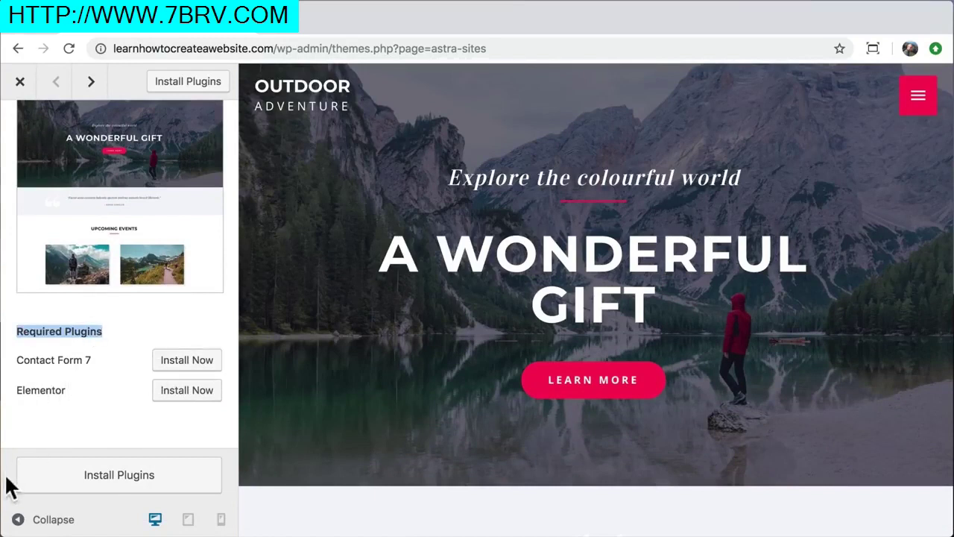
pyautogui.click(86, 485)
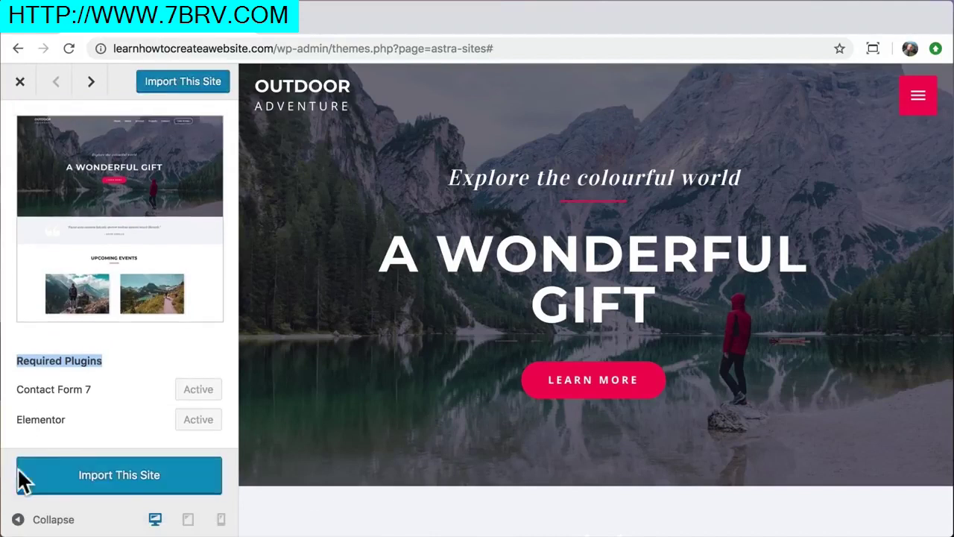
pyautogui.click(114, 475)
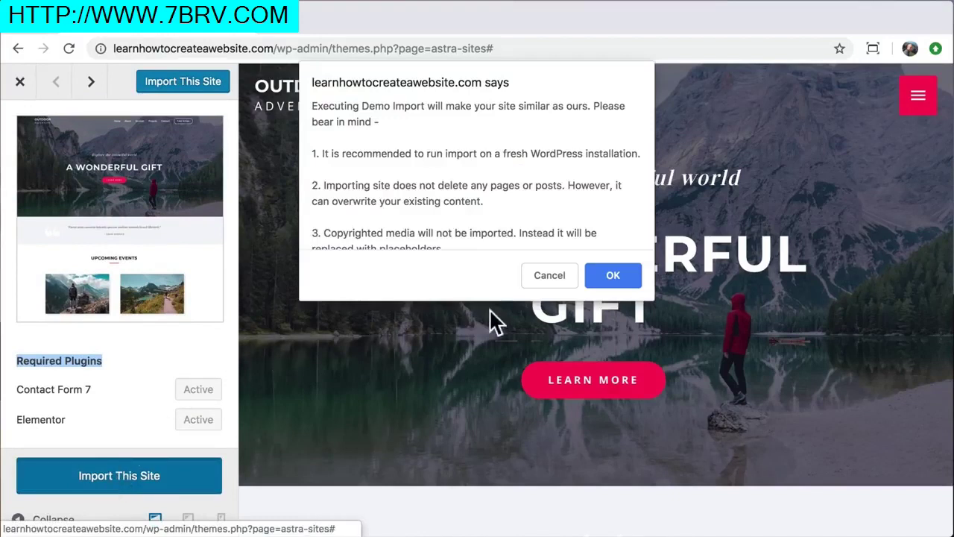
pyautogui.click(616, 273)
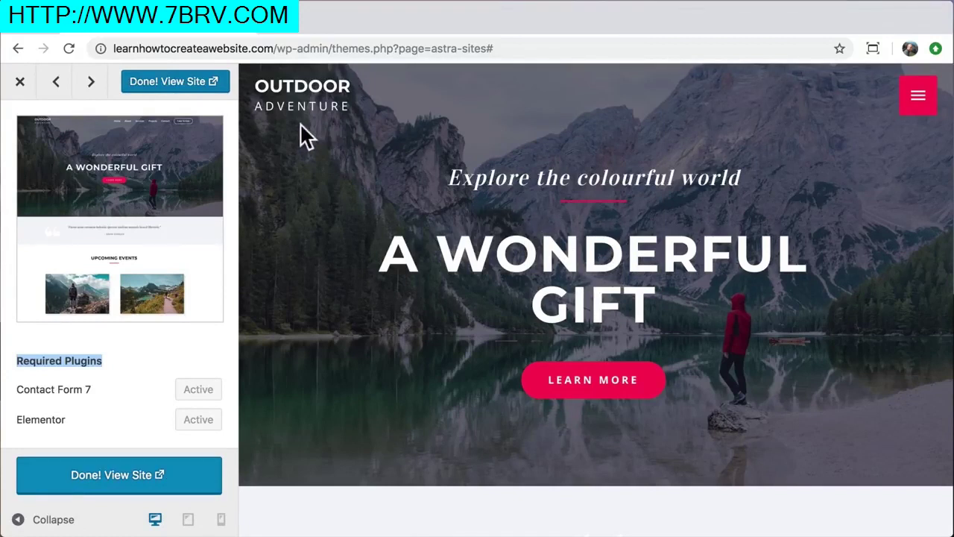
# Close the extra tab and scroll the Outdoor Adventure home page to the footer and back up
pyautogui.click(177, 81)
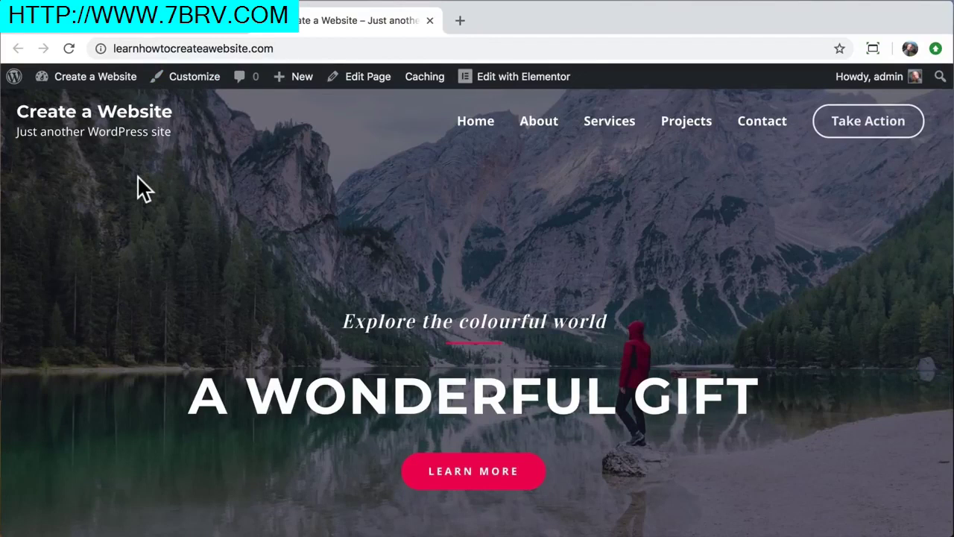
pyautogui.click(240, 23)
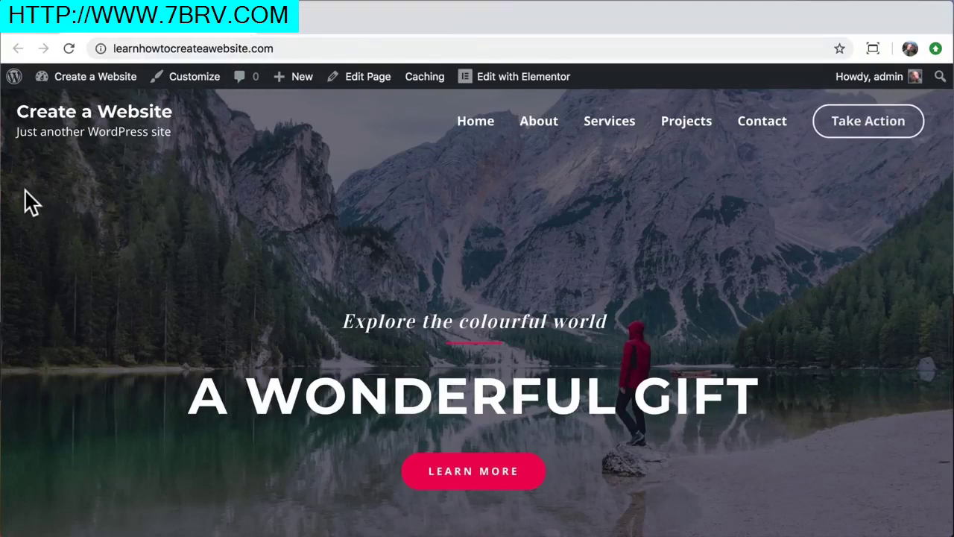
pyautogui.scroll(-1, 26, 196)
pyautogui.scroll(-10, 30, 201)
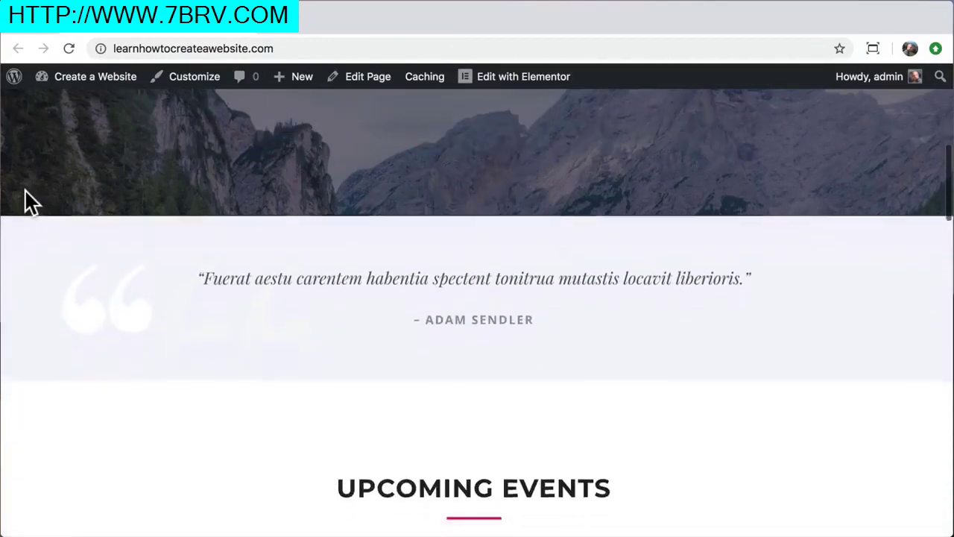
pyautogui.scroll(-12, 30, 202)
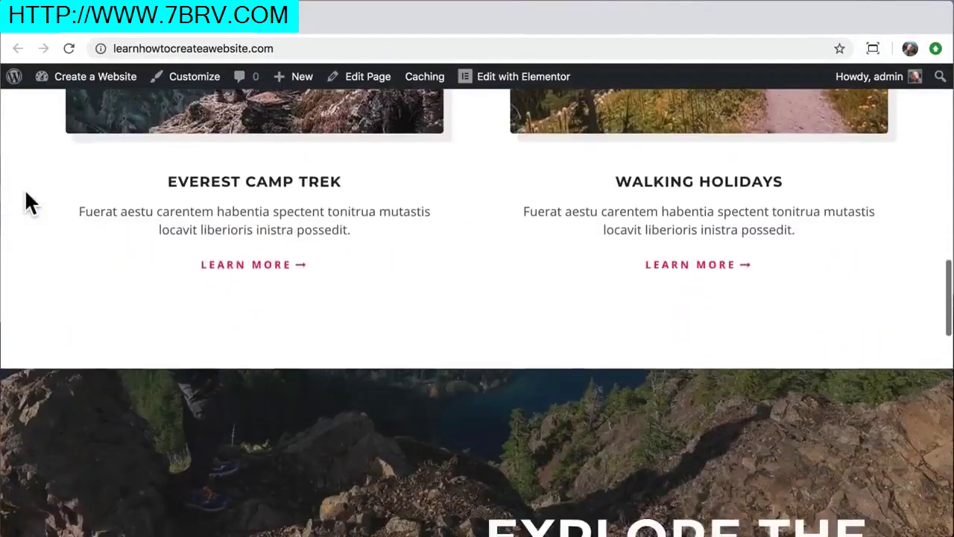
pyautogui.scroll(-15, 28, 202)
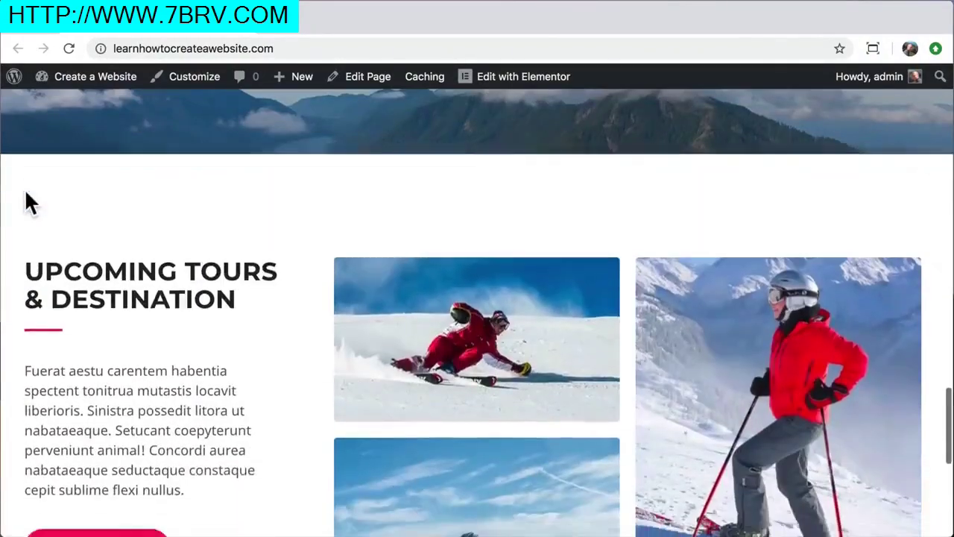
pyautogui.scroll(20, 29, 201)
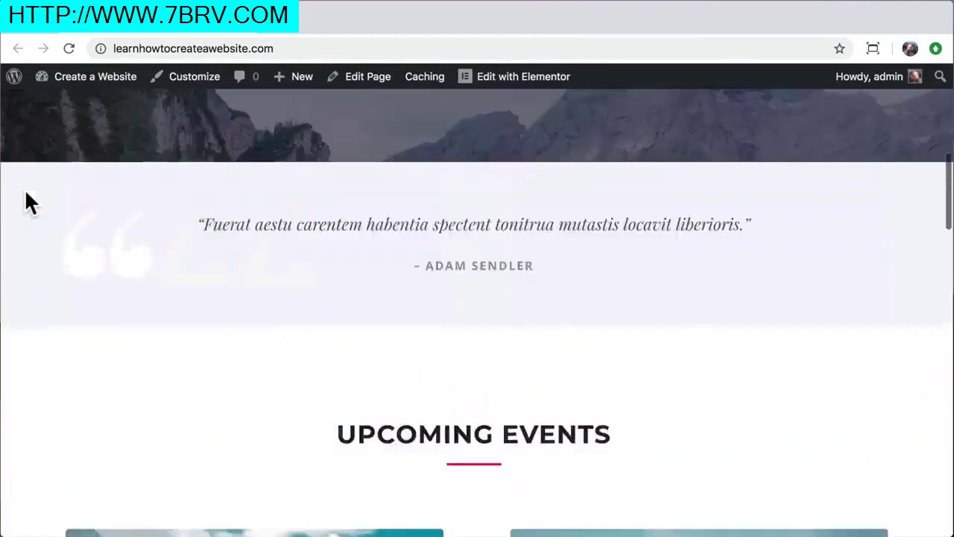
pyautogui.scroll(1, 29, 201)
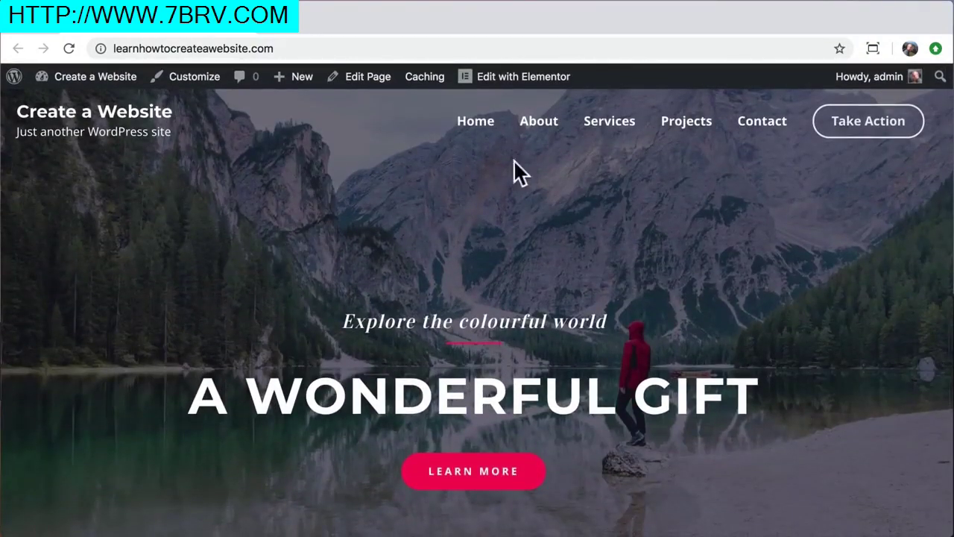
pyautogui.click(544, 130)
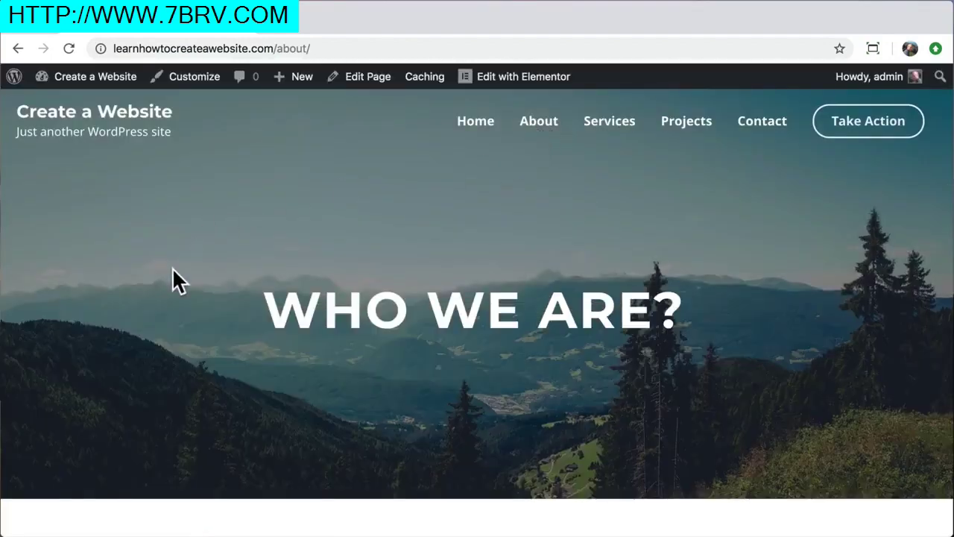
pyautogui.scroll(-10, 173, 269)
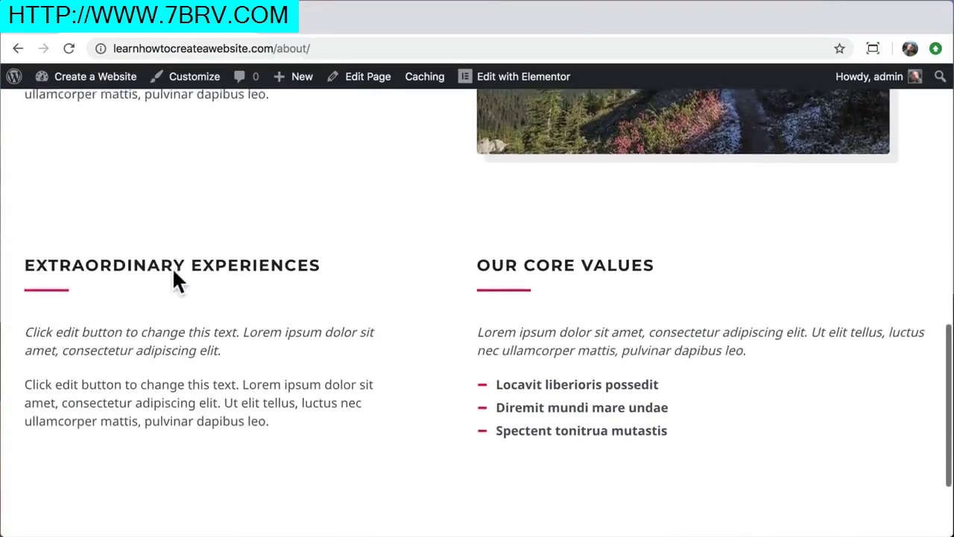
pyautogui.scroll(-2, 172, 267)
pyautogui.scroll(12, 172, 267)
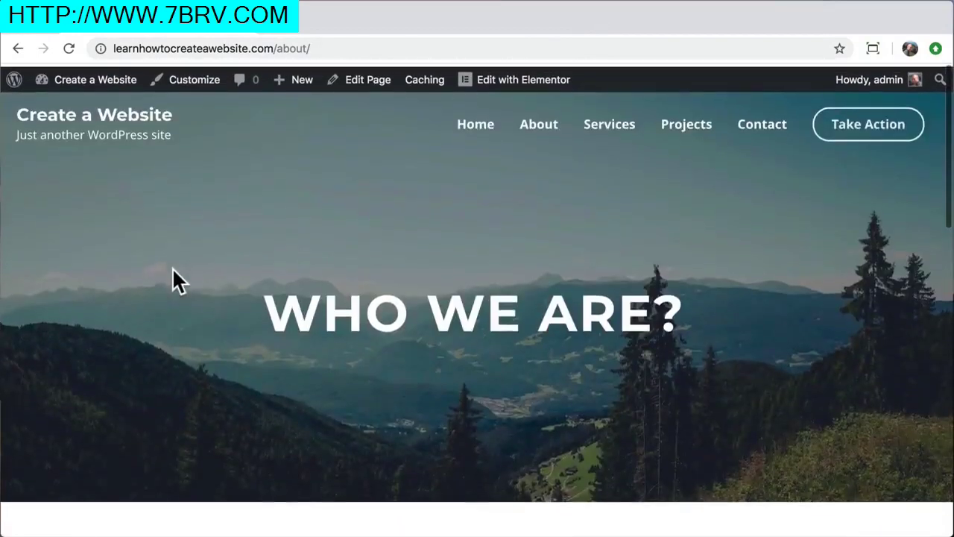
pyautogui.click(617, 136)
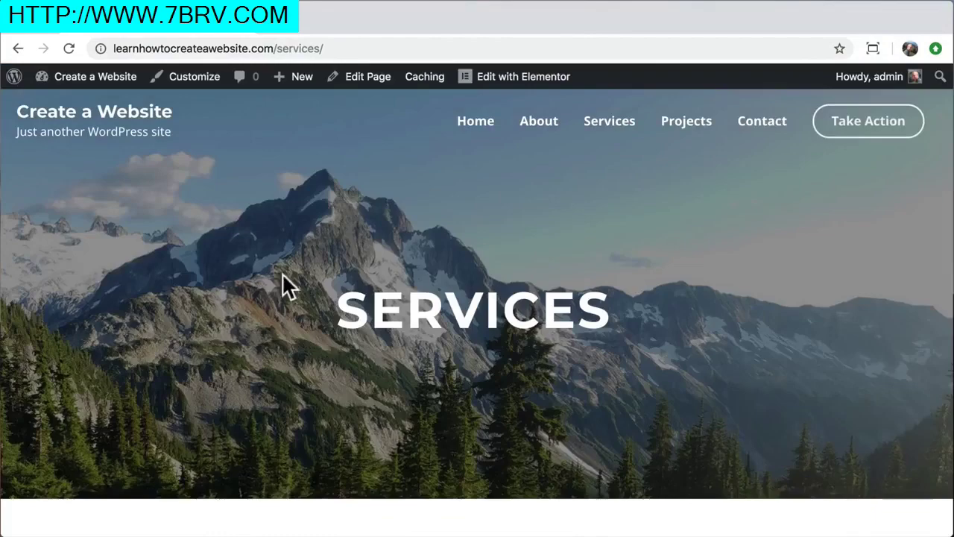
pyautogui.scroll(-3, 282, 292)
pyautogui.scroll(-10, 281, 292)
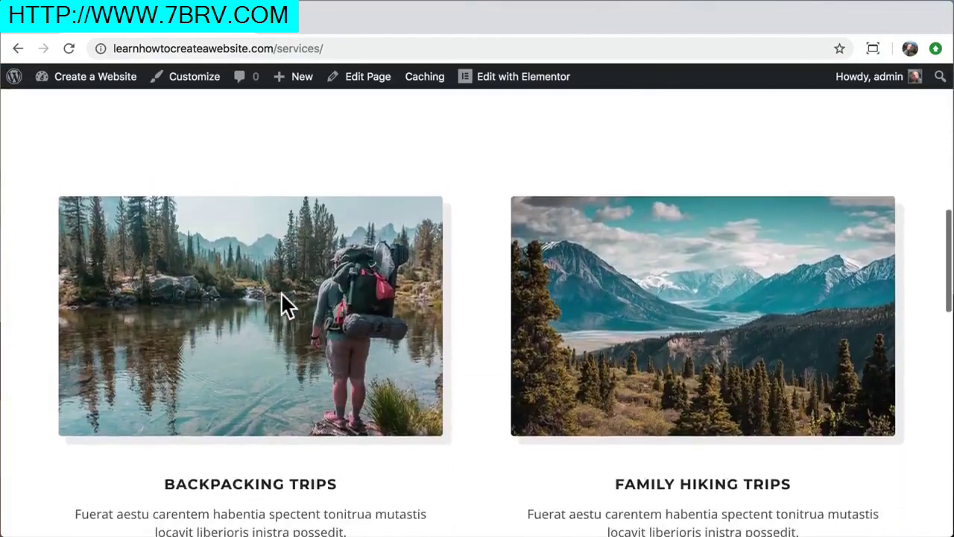
pyautogui.scroll(-5, 281, 292)
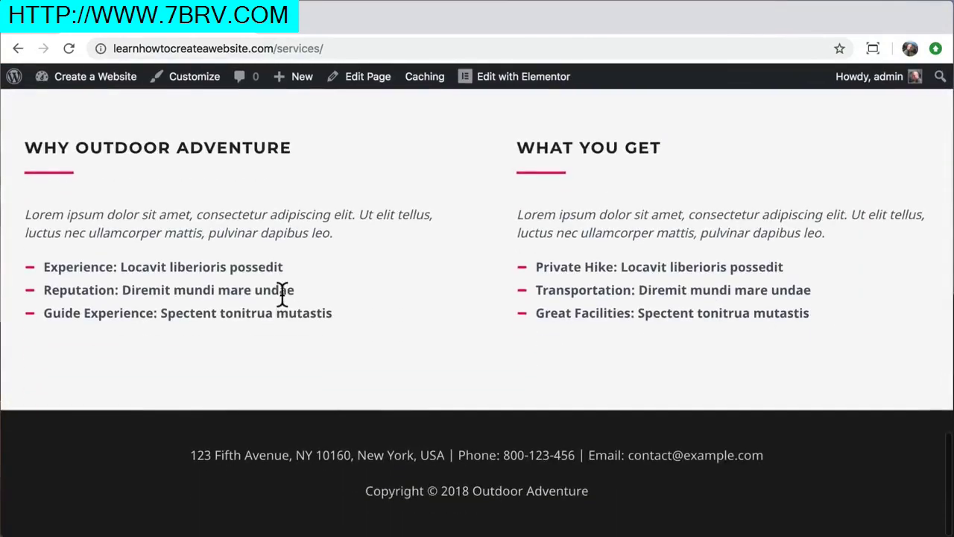
pyautogui.scroll(12, 281, 294)
pyautogui.scroll(6, 282, 292)
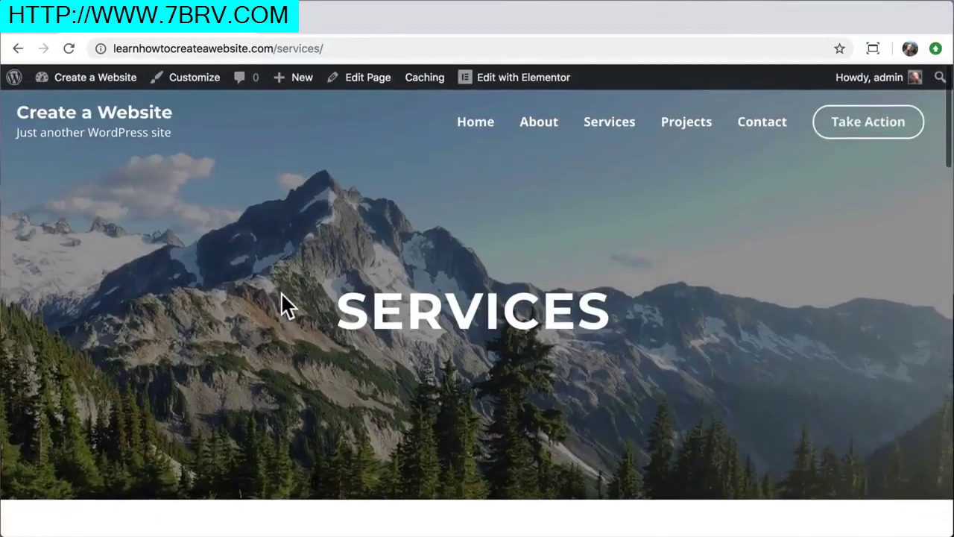
pyautogui.click(762, 123)
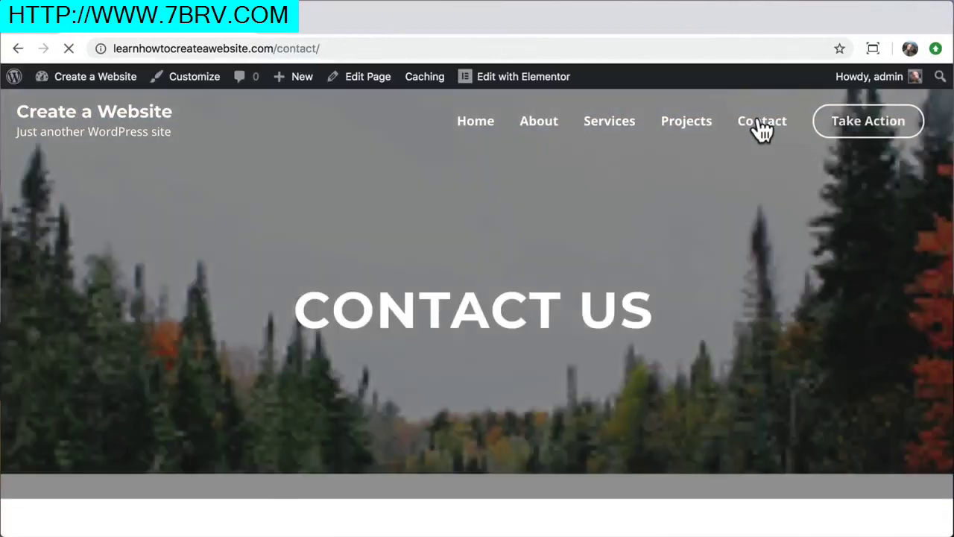
pyautogui.scroll(-6, 783, 334)
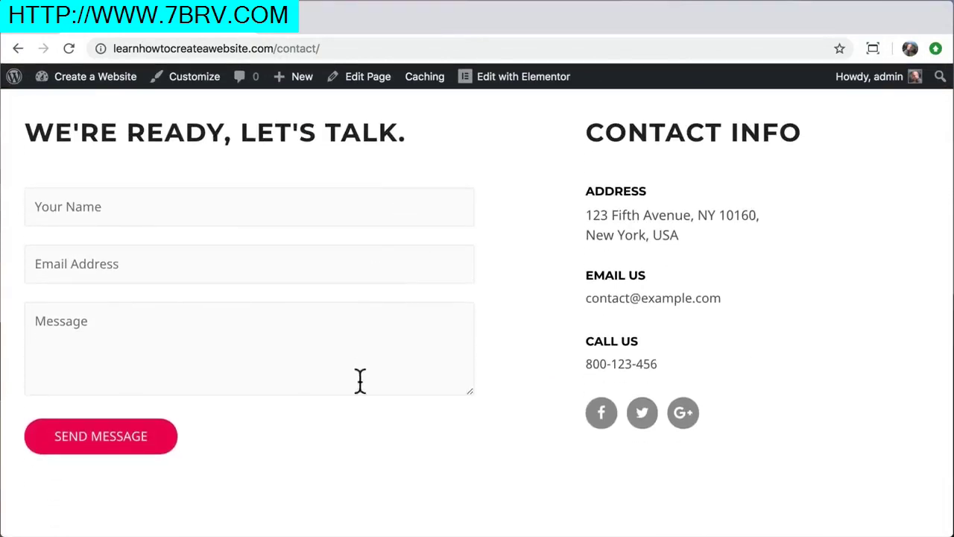
pyautogui.scroll(-3, 246, 455)
pyautogui.scroll(8, 246, 453)
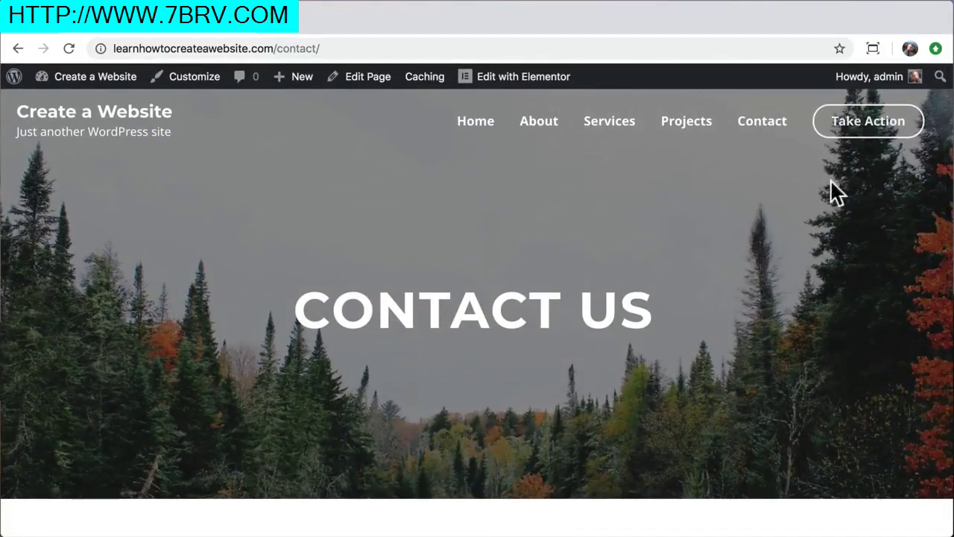
pyautogui.click(871, 125)
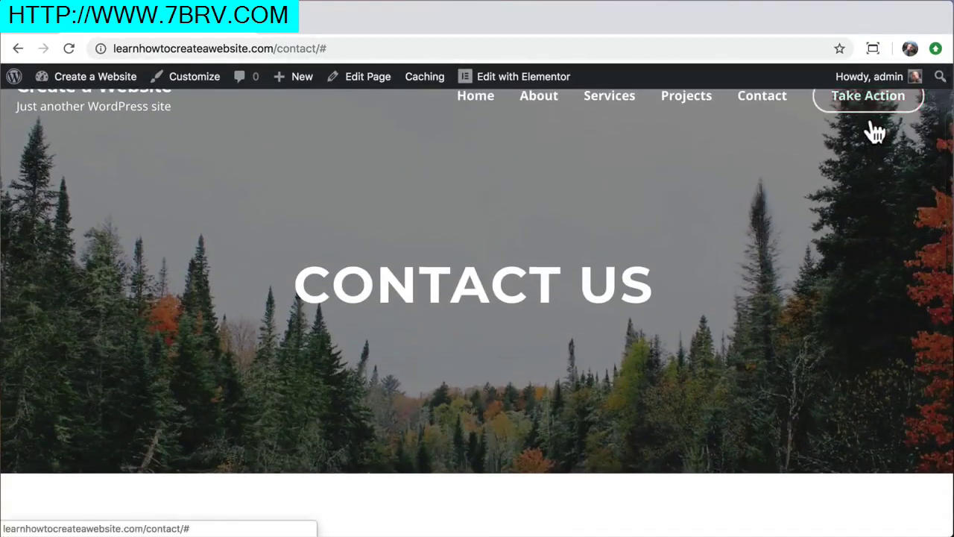
pyautogui.scroll(1, 857, 146)
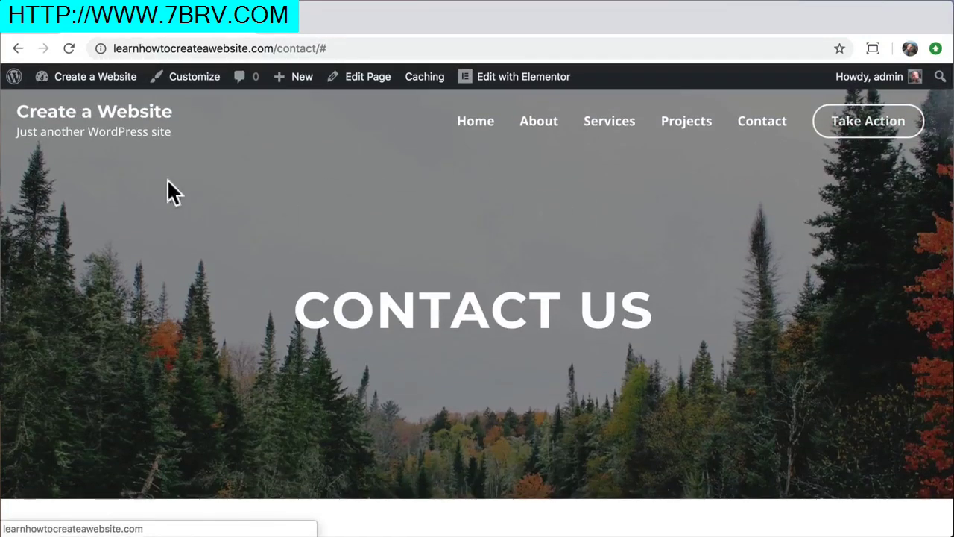
pyautogui.click(120, 119)
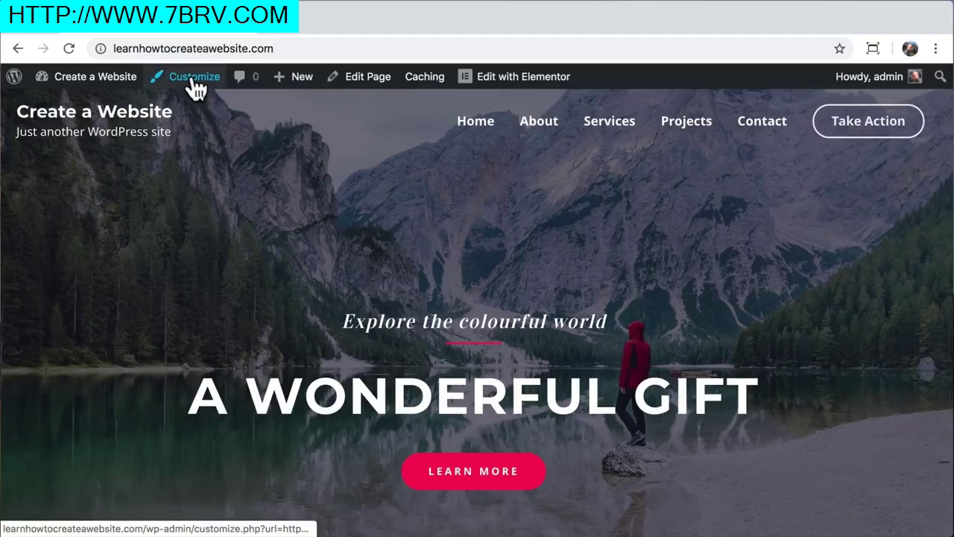
# Open the Customizer at Layout › Header › Site Identity
pyautogui.click(193, 82)
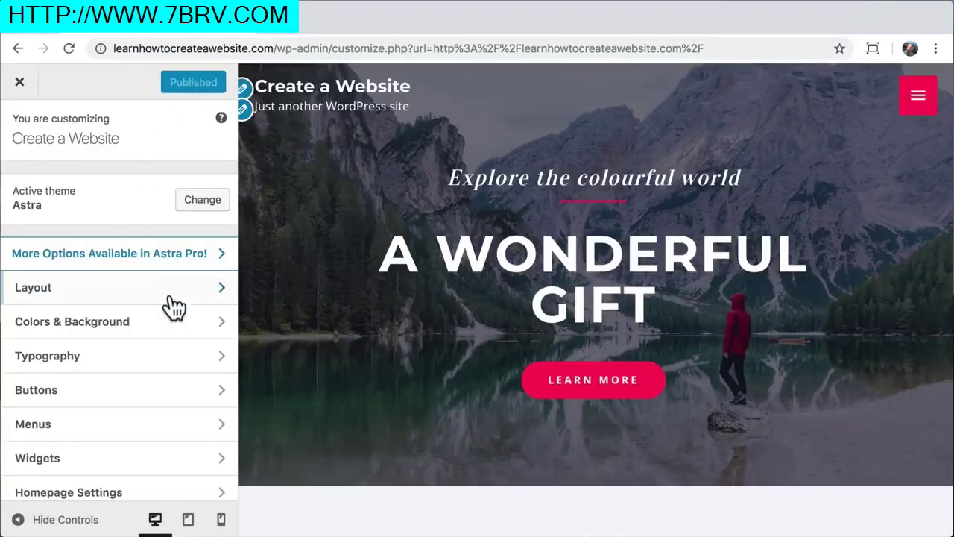
pyautogui.click(220, 297)
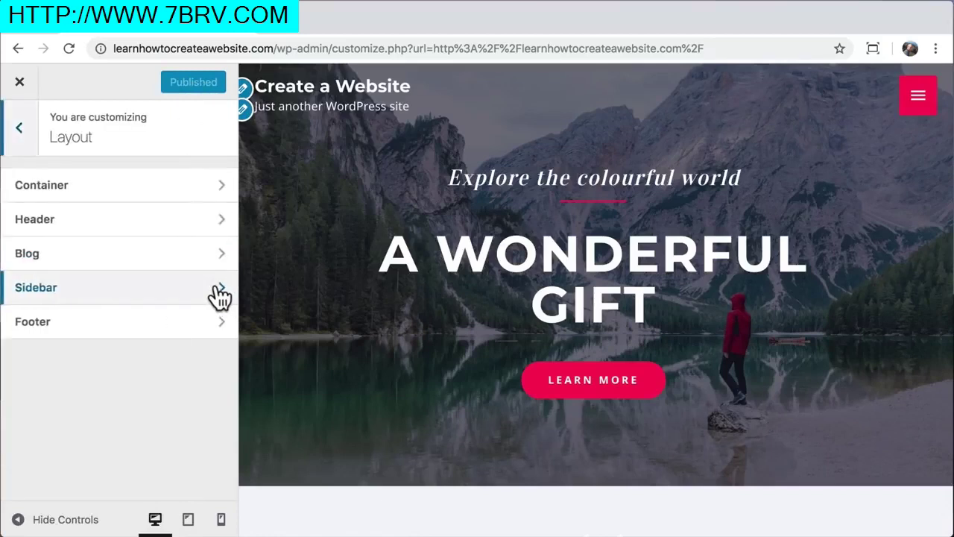
pyautogui.click(139, 221)
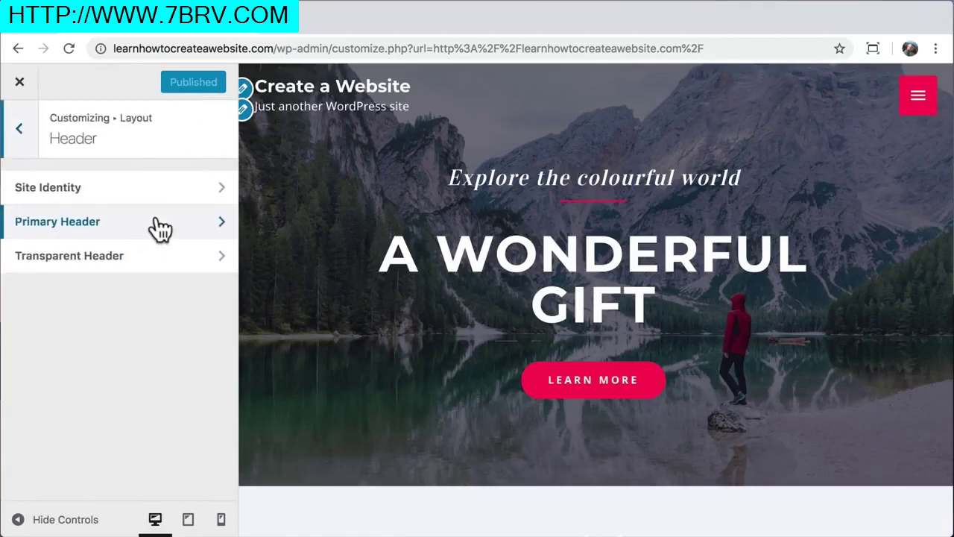
pyautogui.click(179, 185)
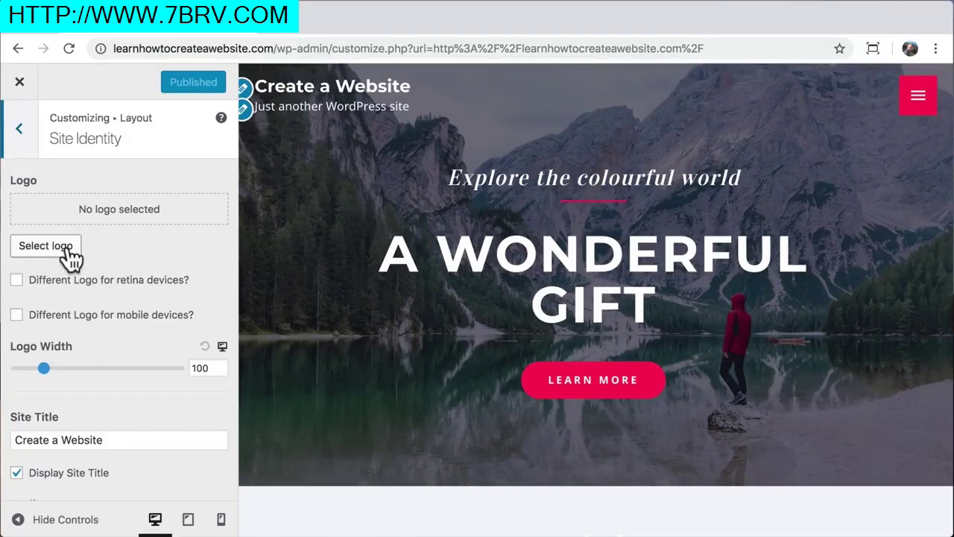
# Set the site title to 'Create a Website' and the tagline to 'Learn How To Create a Website'
pyautogui.scroll(-3, 108, 395)
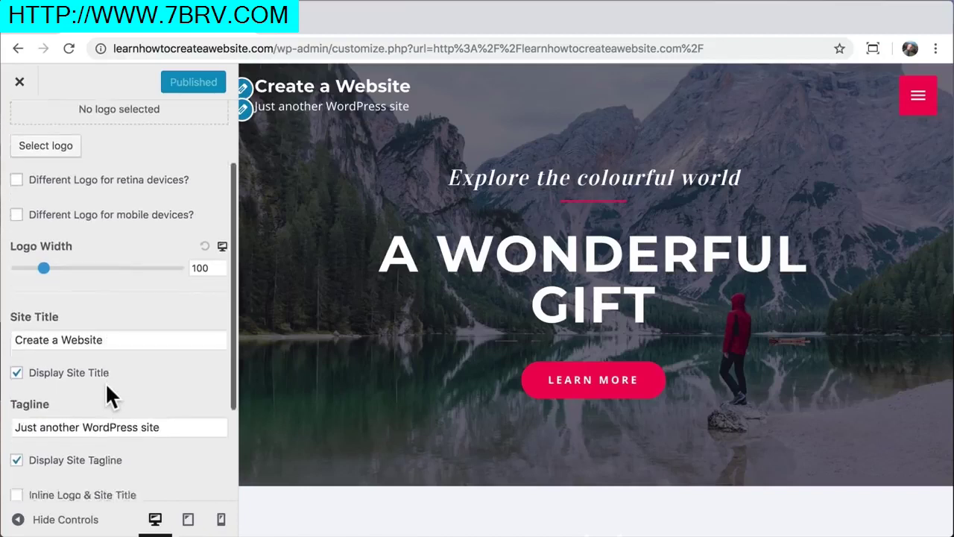
pyautogui.scroll(-3, 106, 381)
pyautogui.moveTo(119, 229); pyautogui.dragTo(7, 225)
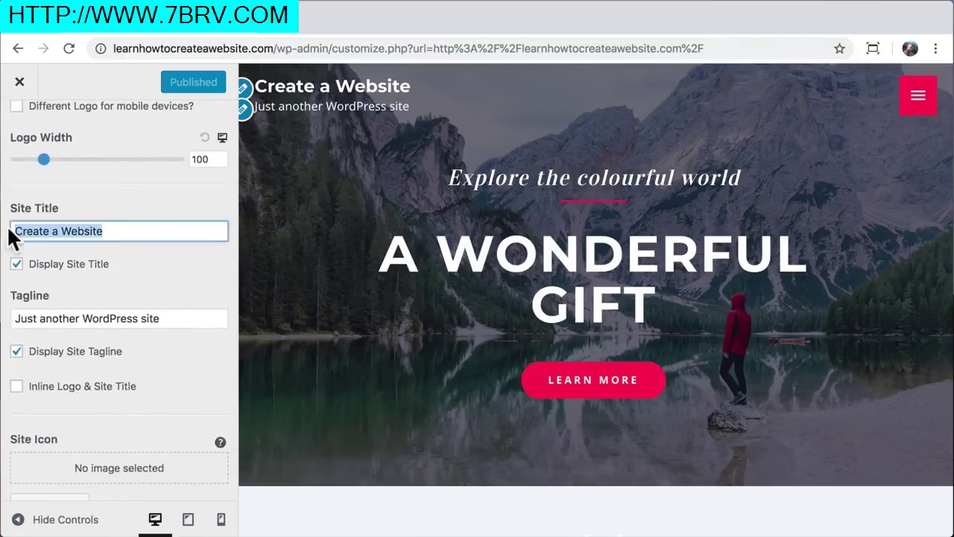
pyautogui.write('Tyler Moore')
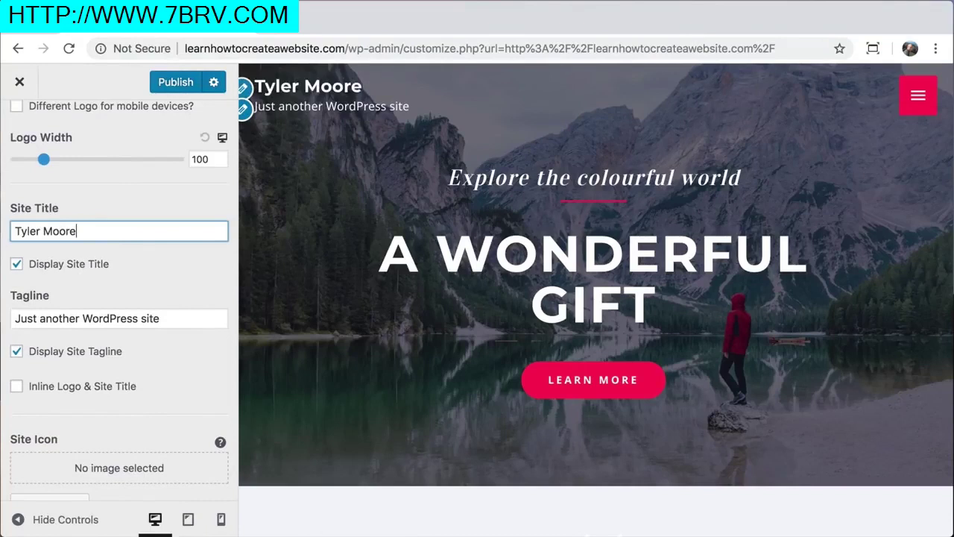
pyautogui.press('super+a')
pyautogui.press('BackSpace')
pyautogui.write('Create a Website')
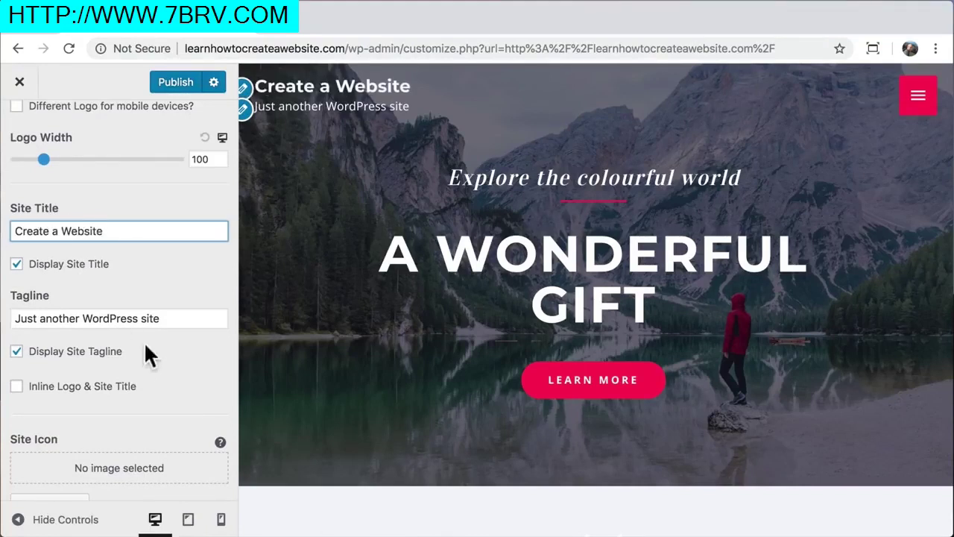
pyautogui.moveTo(172, 319); pyautogui.dragTo(6, 321)
pyautogui.write('L')
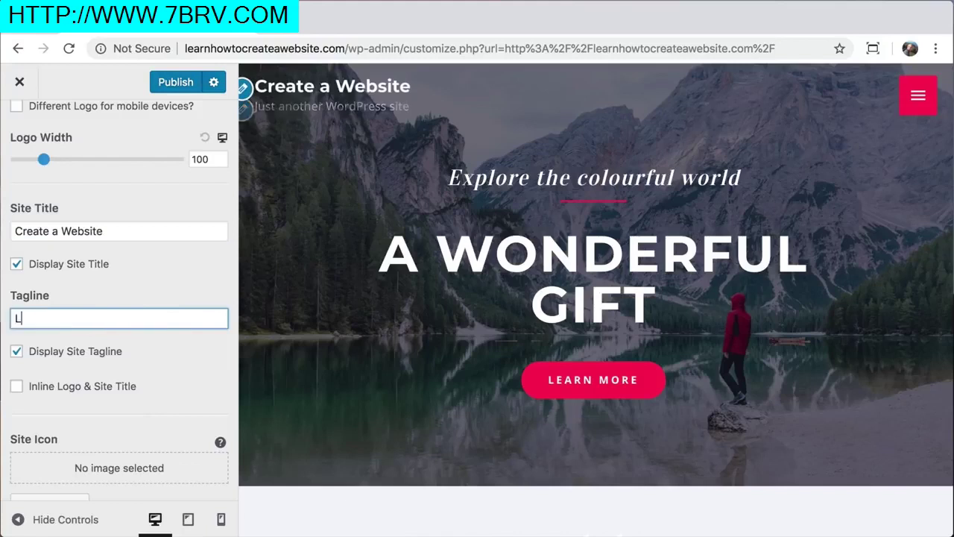
pyautogui.write('earn How To Crea')
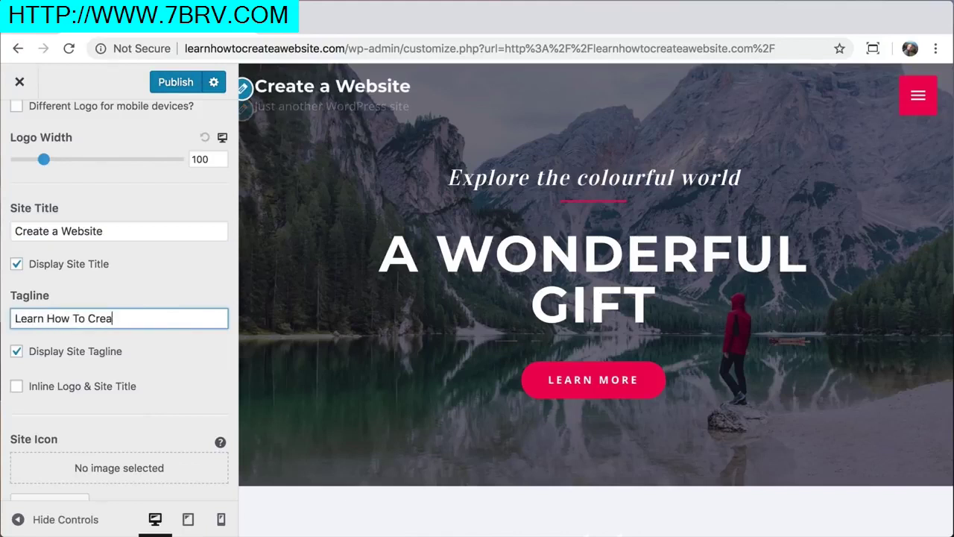
pyautogui.write('te a Website')
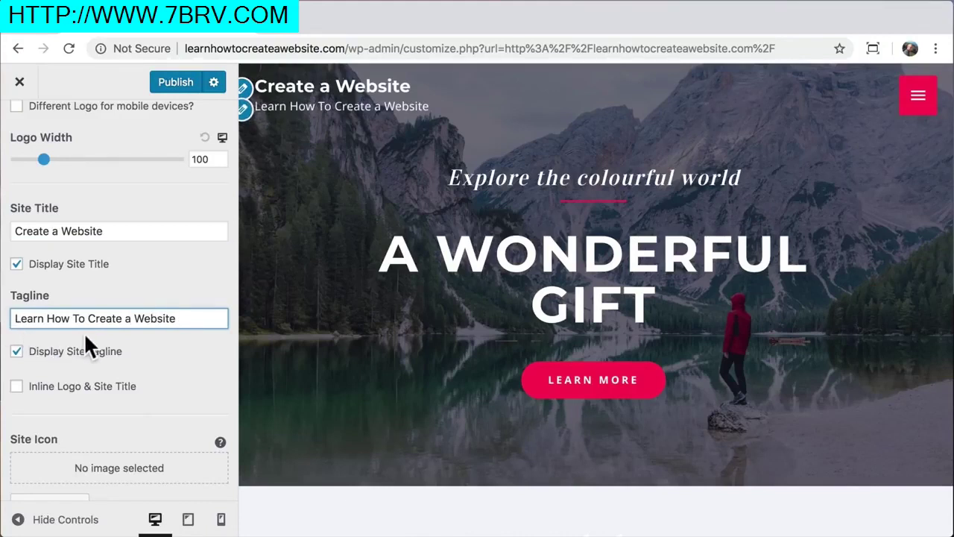
# Uncheck Display Site Tagline and return to the top-level Customizer menu
pyautogui.click(16, 352)
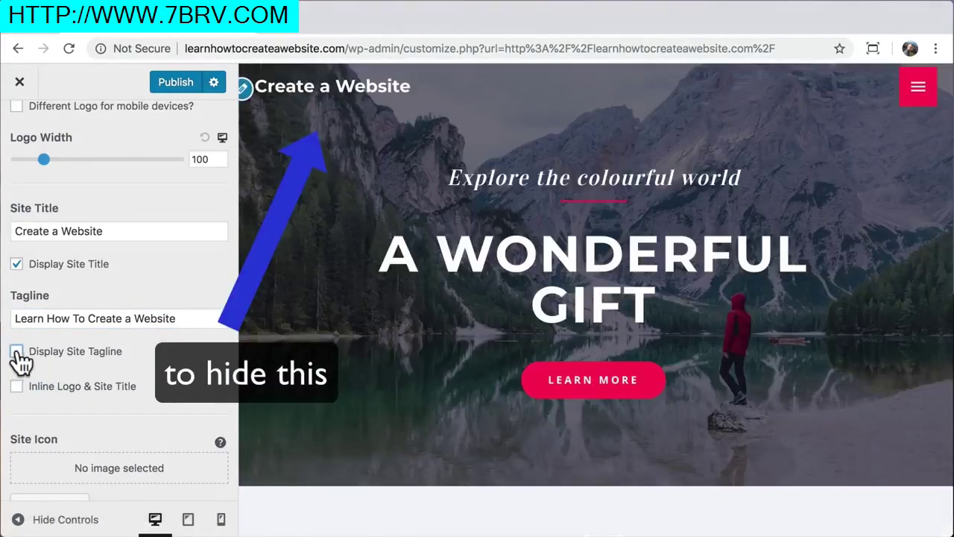
pyautogui.scroll(-1, 120, 426)
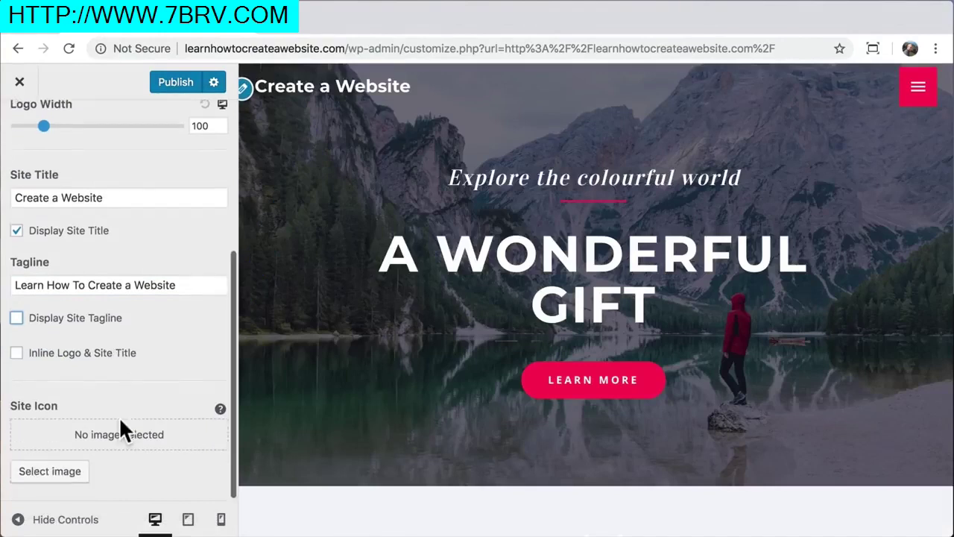
pyautogui.scroll(5, 122, 432)
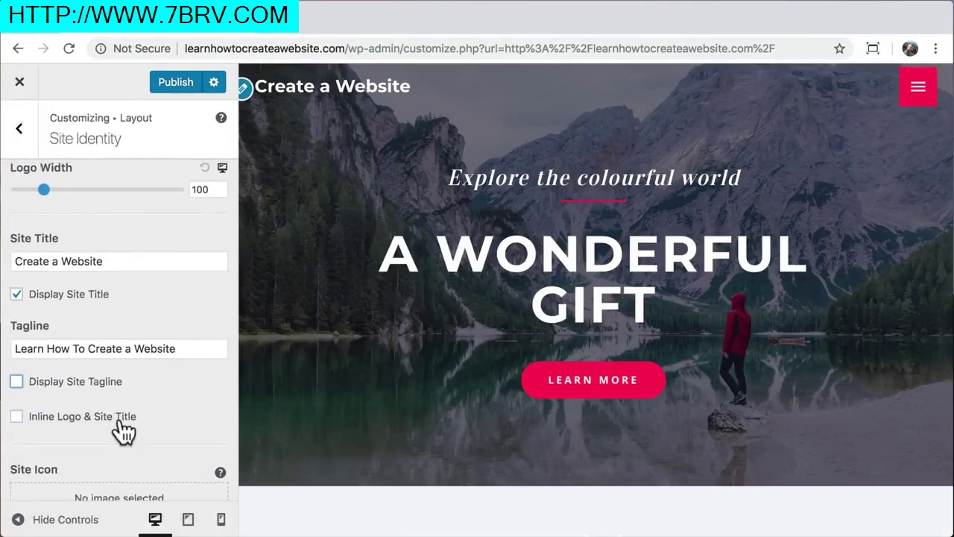
pyautogui.click(21, 133)
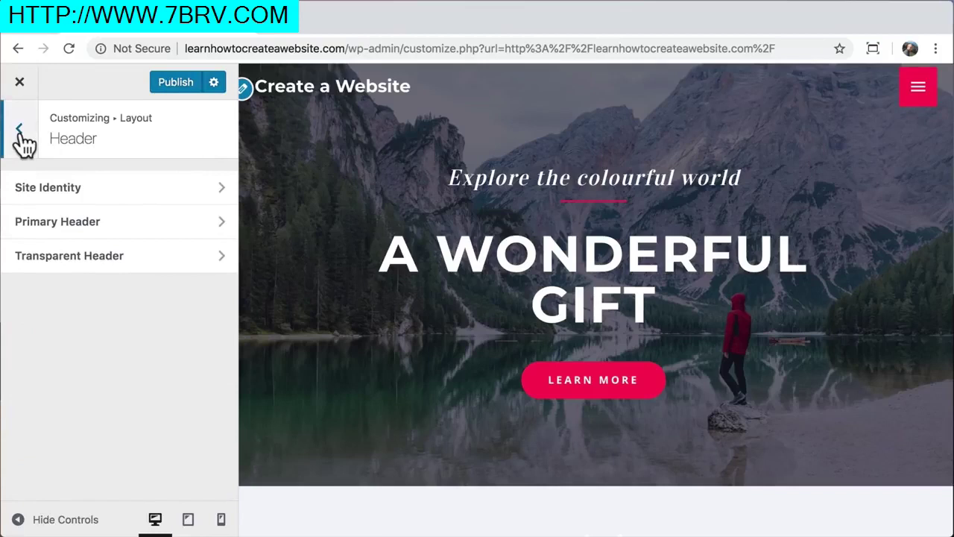
pyautogui.click(20, 133)
pyautogui.click(20, 134)
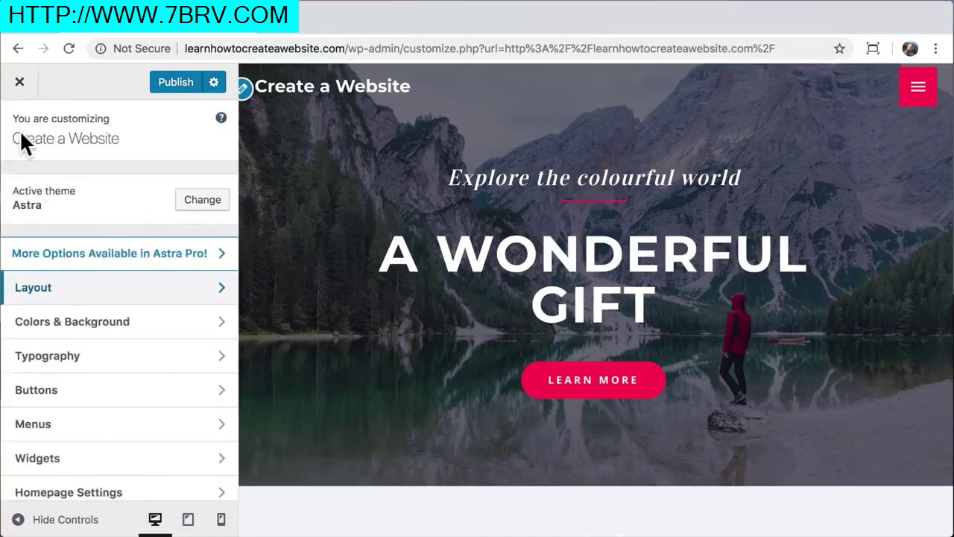
# Try a 36 px site title font size in place of 22 under Typography › Primary Header, then return to the main menu
pyautogui.click(224, 362)
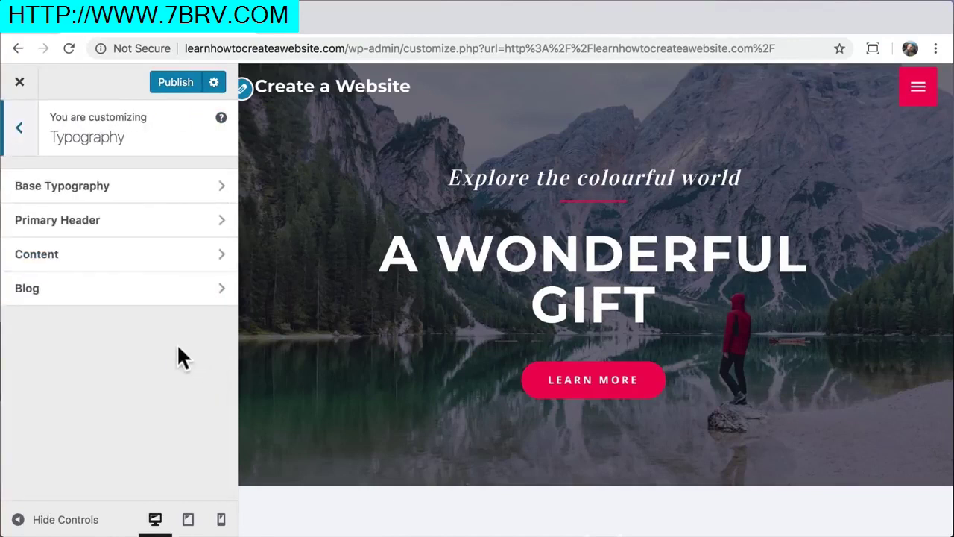
pyautogui.click(147, 220)
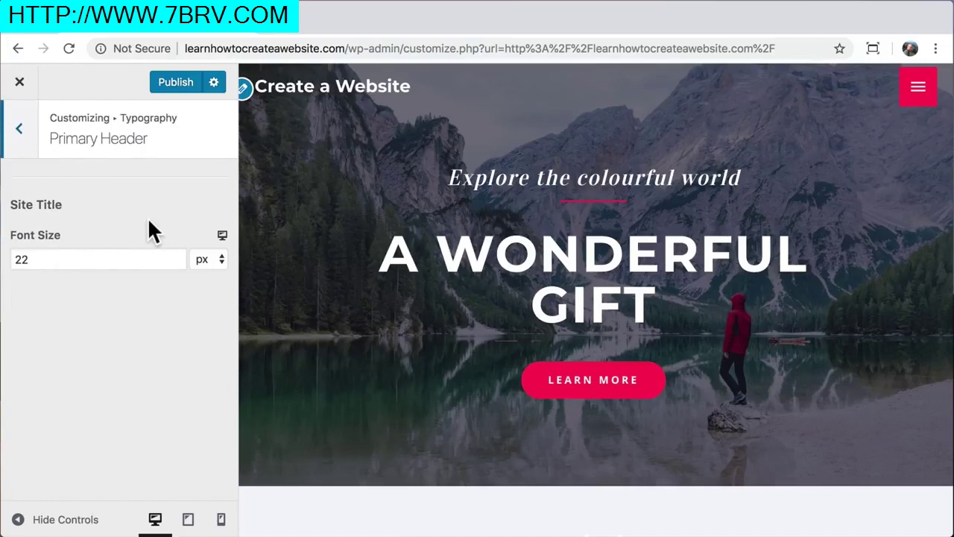
pyautogui.moveTo(58, 261); pyautogui.dragTo(7, 264)
pyautogui.write('36')
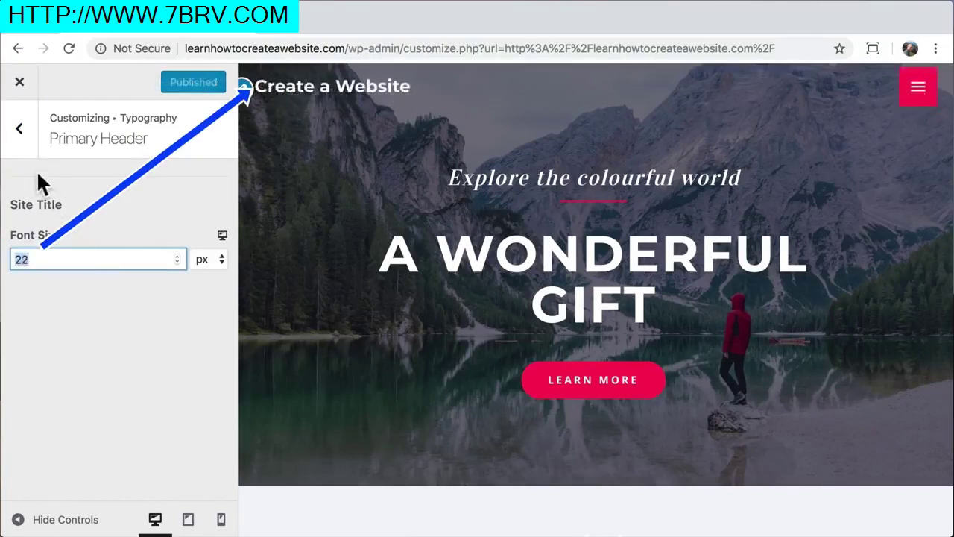
pyautogui.click(20, 131)
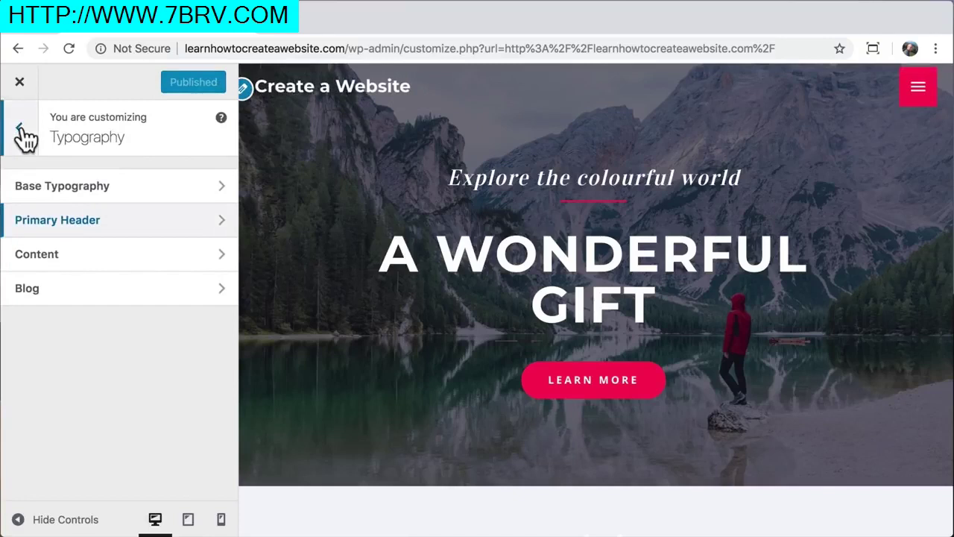
pyautogui.click(22, 132)
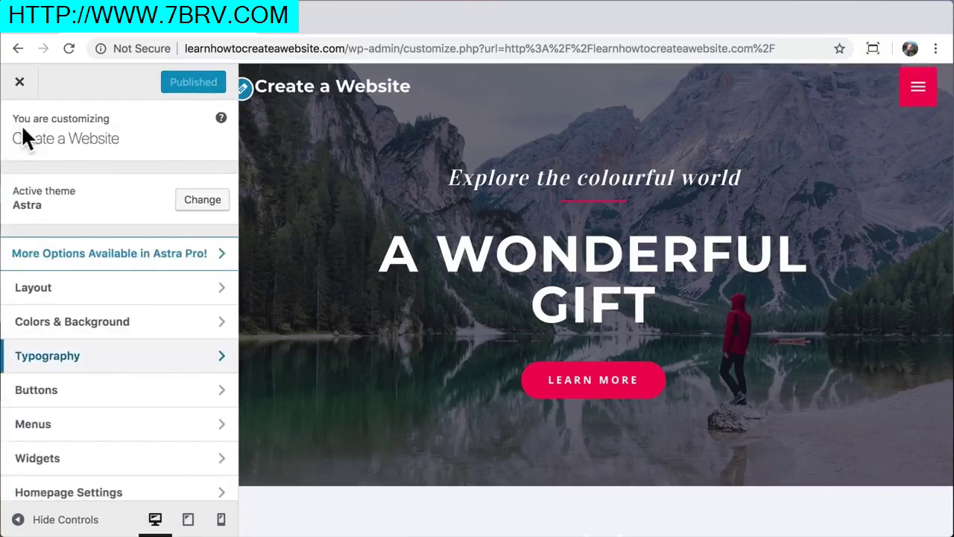
# In the Transparent Header colours, try a green Site Title colour, then restore it to white
pyautogui.click(206, 328)
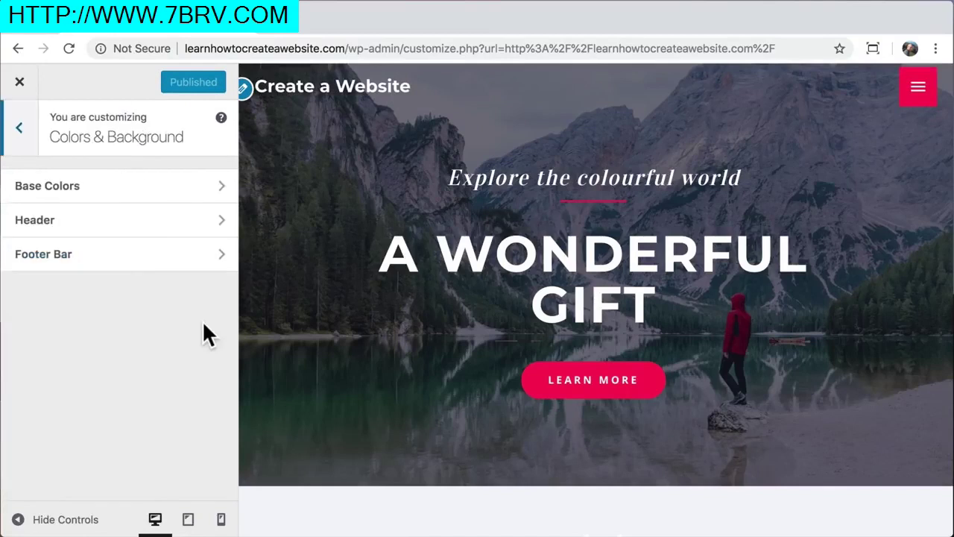
pyautogui.click(158, 231)
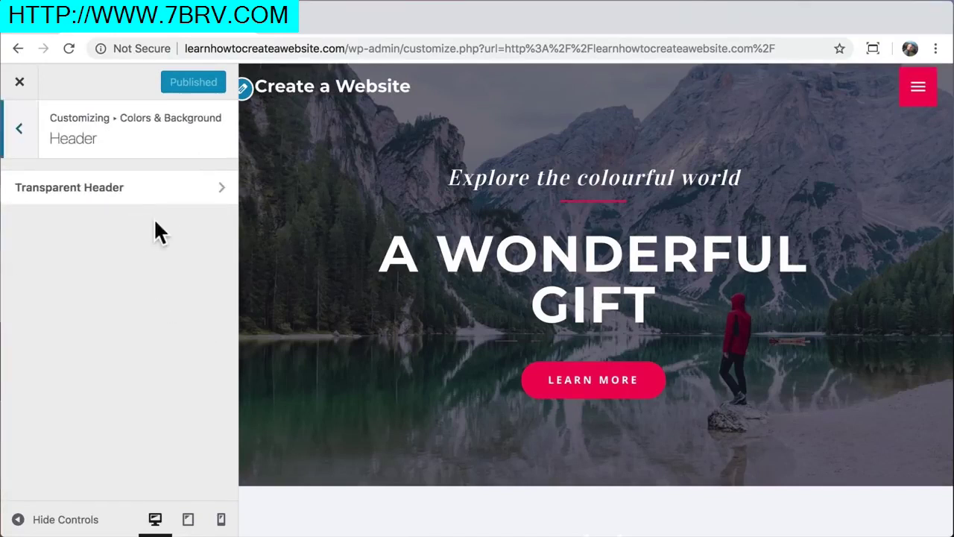
pyautogui.click(167, 187)
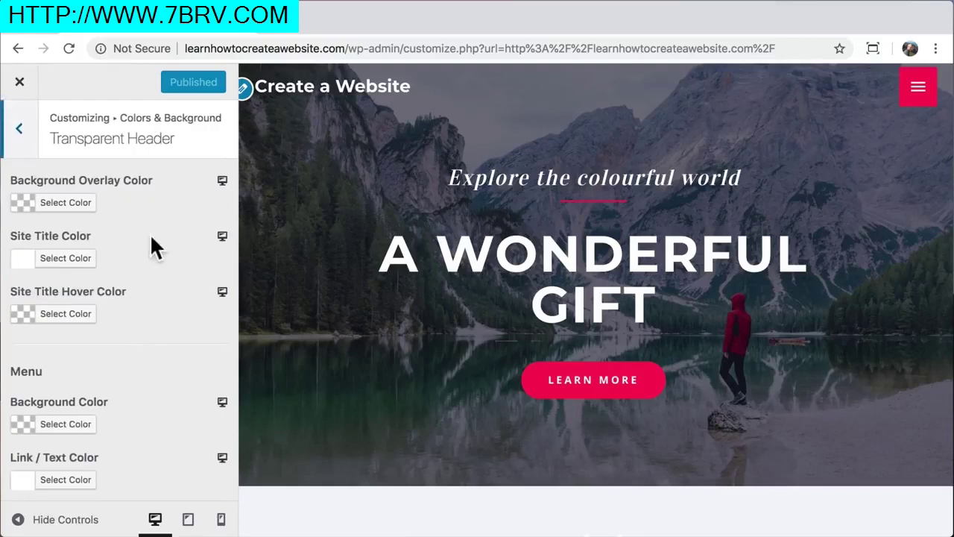
pyautogui.click(75, 260)
pyautogui.click(119, 456)
pyautogui.moveTo(105, 346); pyautogui.dragTo(106, 379)
pyautogui.click(45, 456)
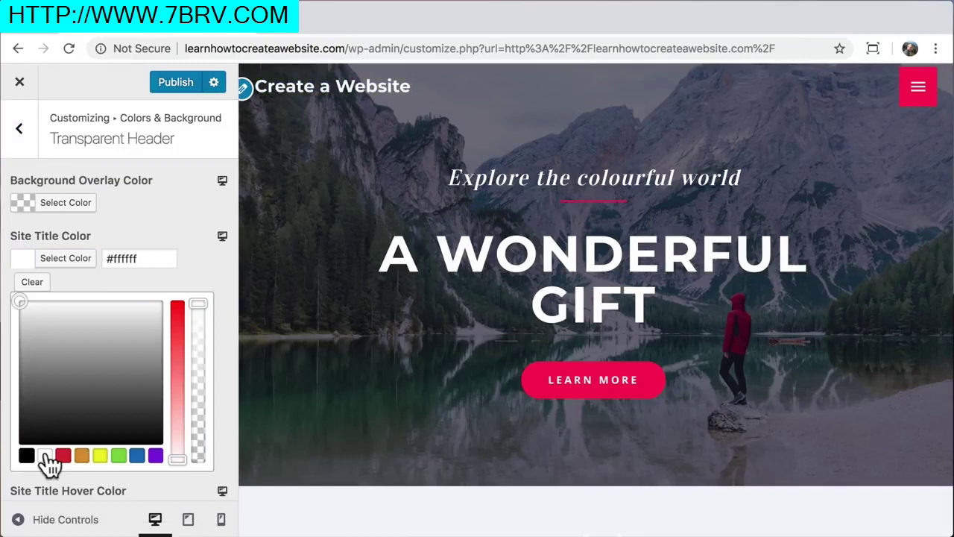
# Try light grey, more transparent and blue Background Overlay colours, then clear the overlay colour
pyautogui.click(67, 202)
pyautogui.moveTo(68, 302); pyautogui.dragTo(21, 346)
pyautogui.click(198, 301)
pyautogui.moveTo(197, 300); pyautogui.dragTo(197, 357)
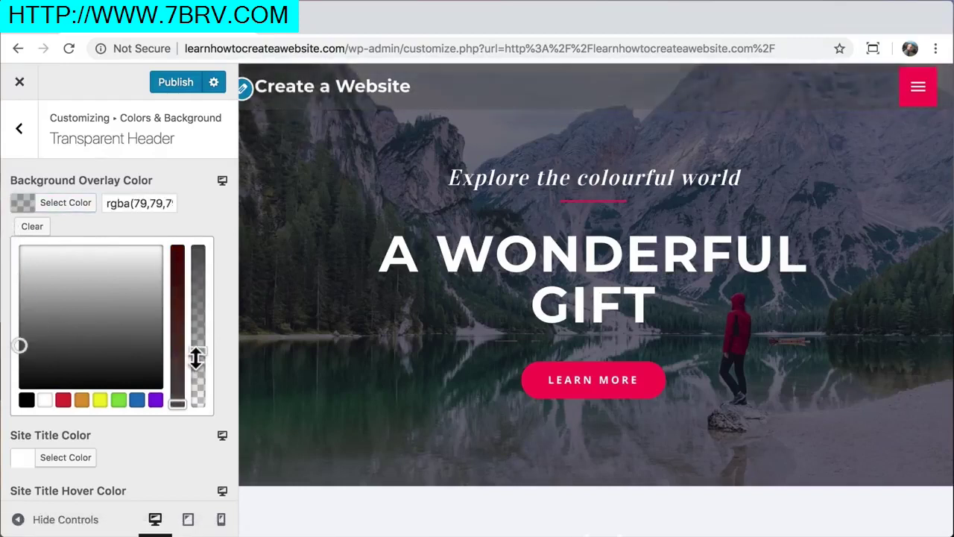
pyautogui.click(136, 400)
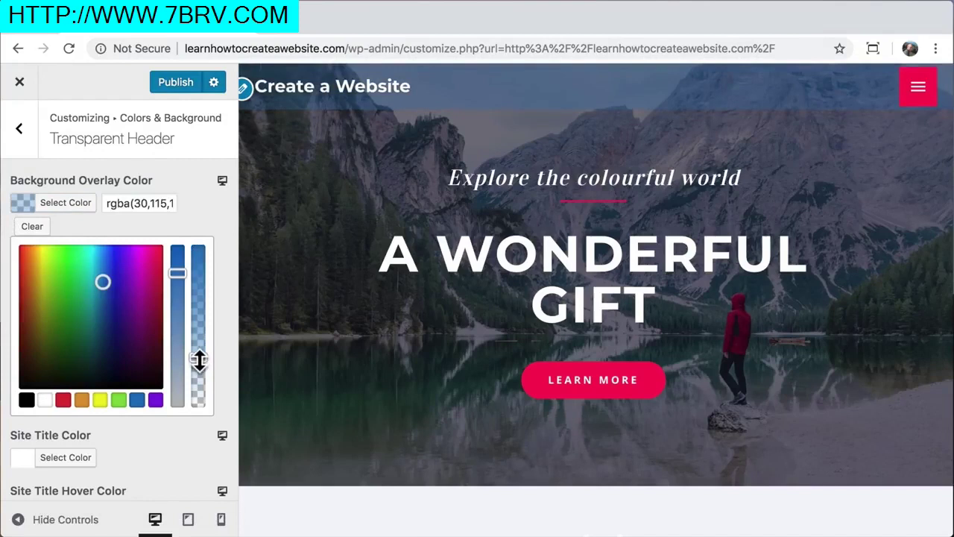
pyautogui.click(32, 228)
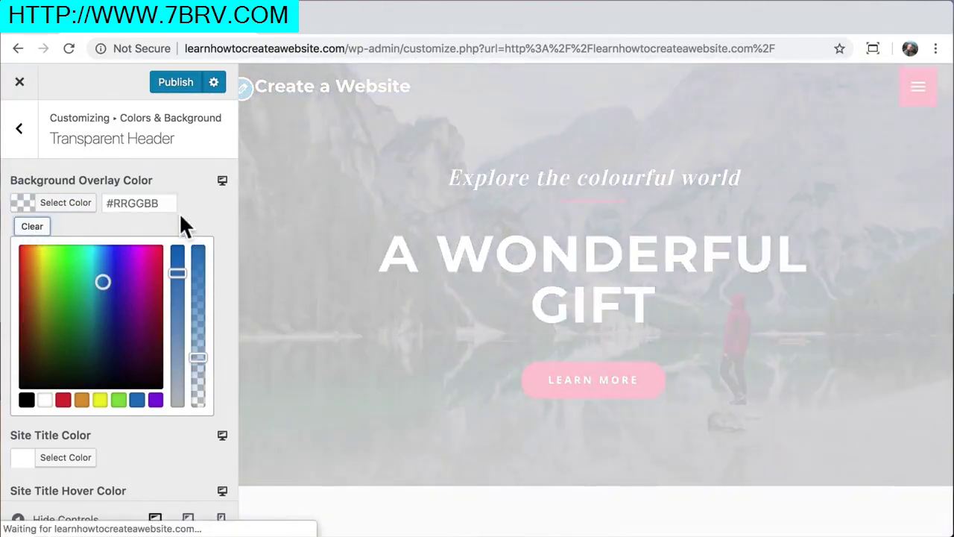
# Set the site title hover colour to black, then clear it back to default
pyautogui.scroll(-5, 175, 323)
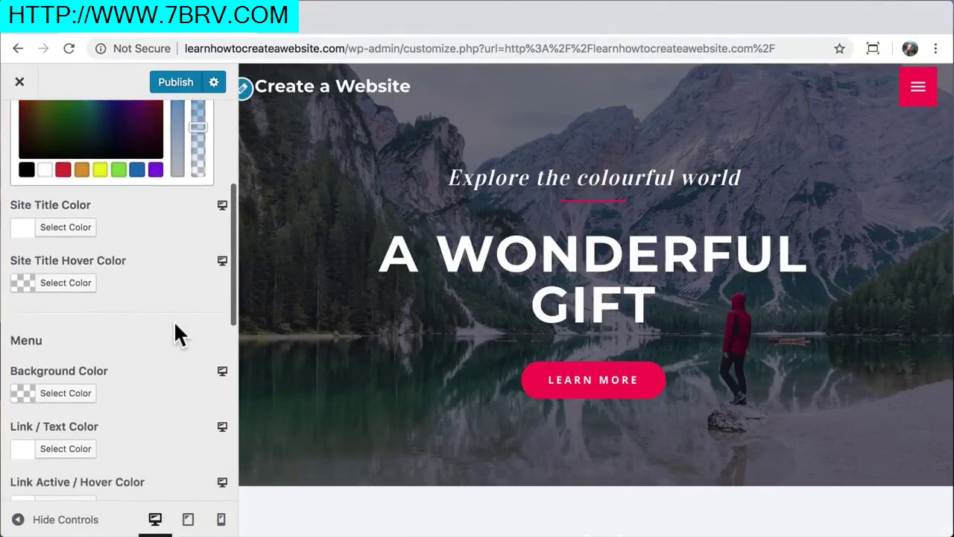
pyautogui.click(75, 282)
pyautogui.click(27, 301)
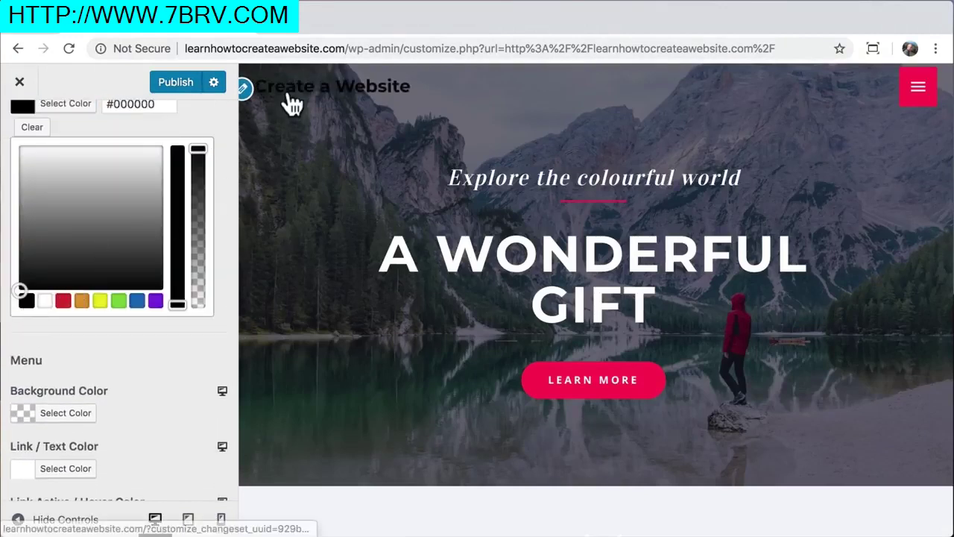
pyautogui.click(33, 129)
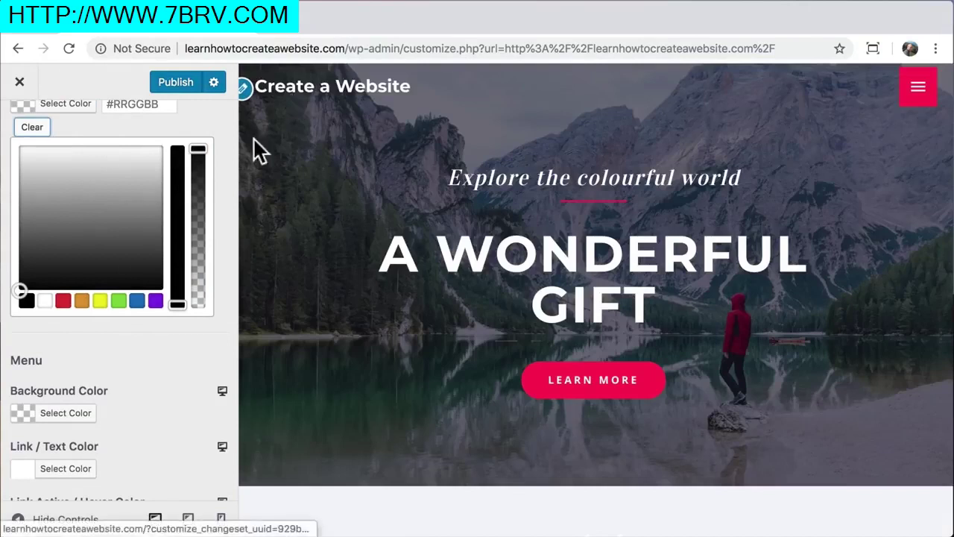
# Publish the Customizer changes and return to the live site
pyautogui.scroll(5, 156, 351)
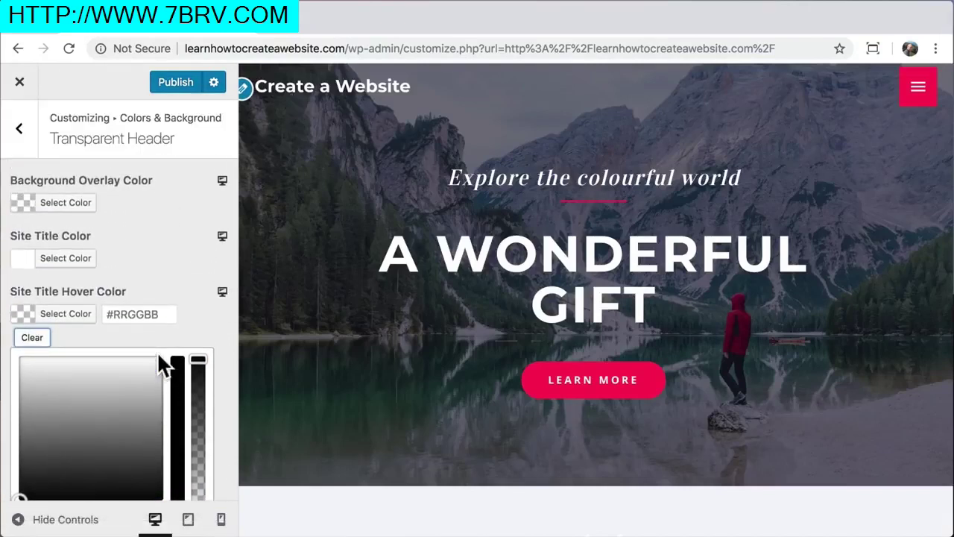
pyautogui.click(176, 85)
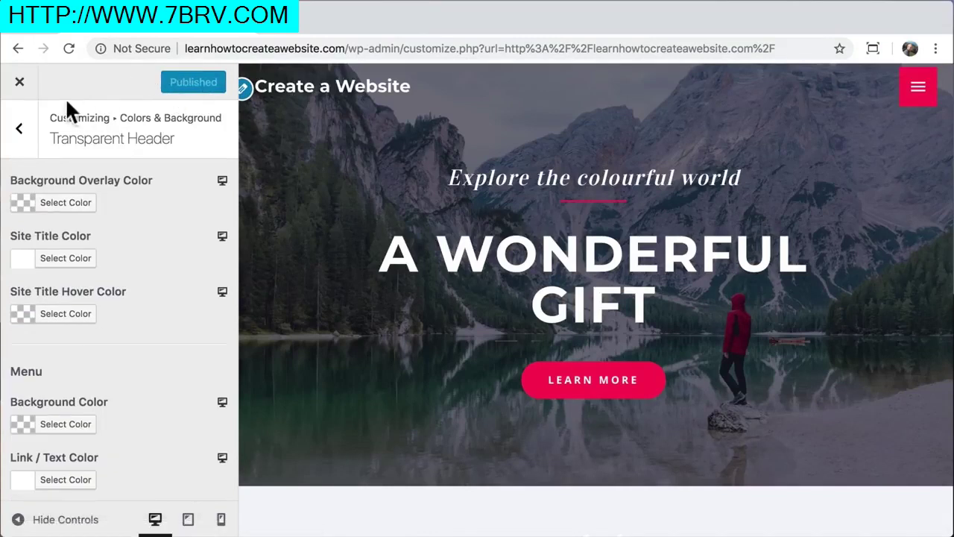
pyautogui.click(21, 84)
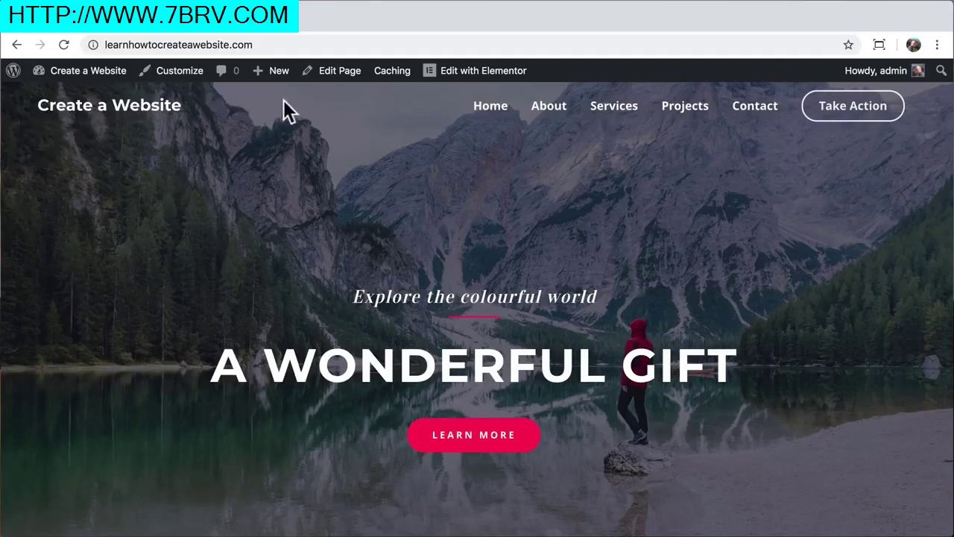
# Open the home page in the Elementor editor from the admin bar
pyautogui.click(462, 75)
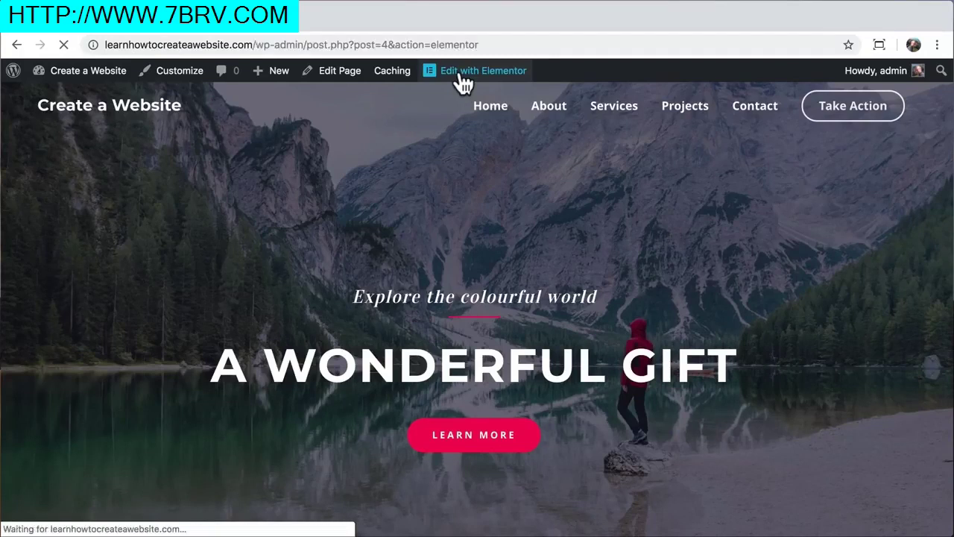
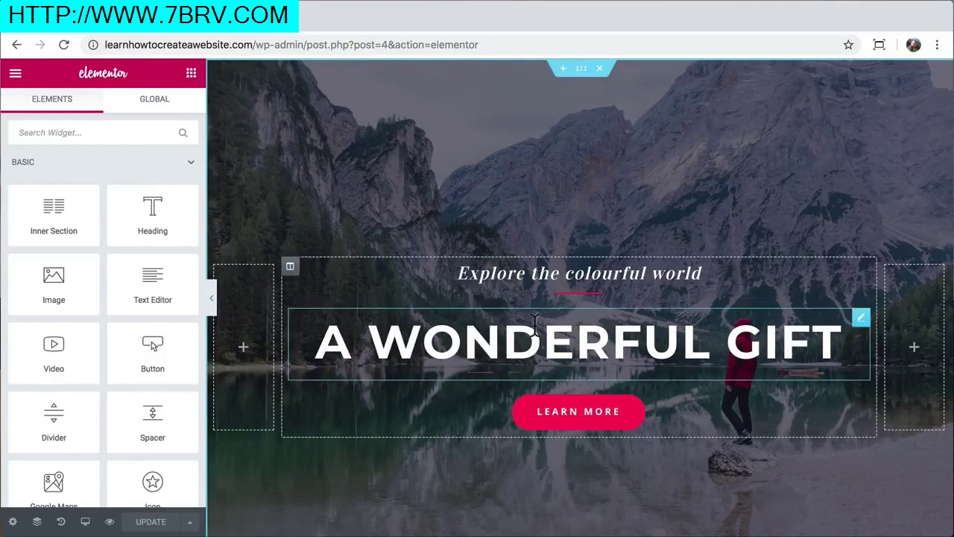
# Replace the main heading A WONDERFUL GIFT with WORDPRESS
pyautogui.tripleClick(537, 341)
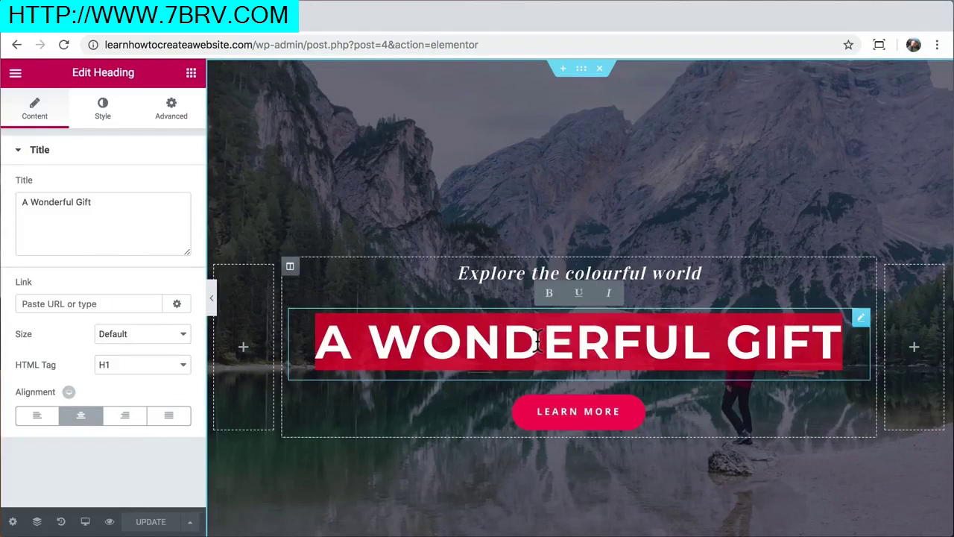
pyautogui.write('WORDPRESS')
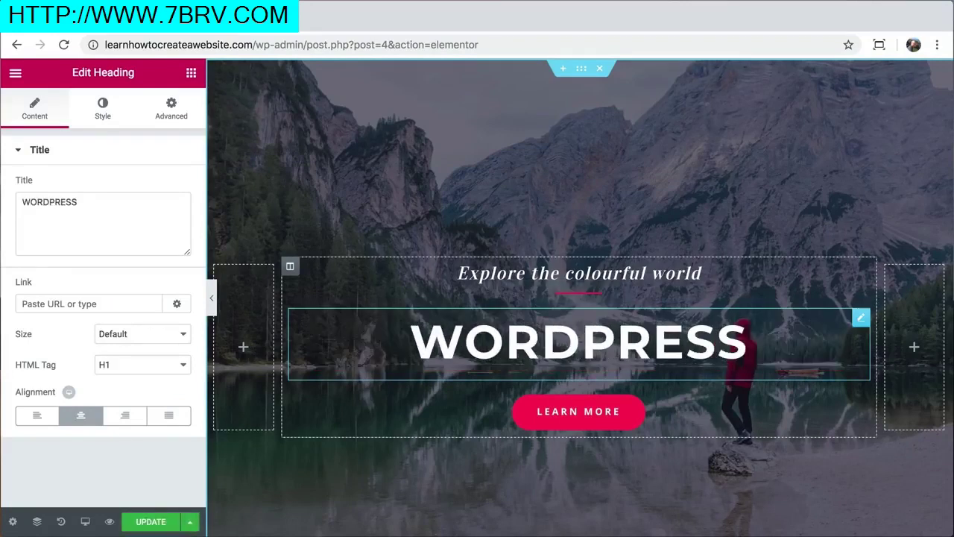
pyautogui.moveTo(103, 206)
pyautogui.mouseDown()
pyautogui.moveTo(22, 205)
pyautogui.moveTo(103, 205)
pyautogui.mouseUp()
pyautogui.write('HELLO')
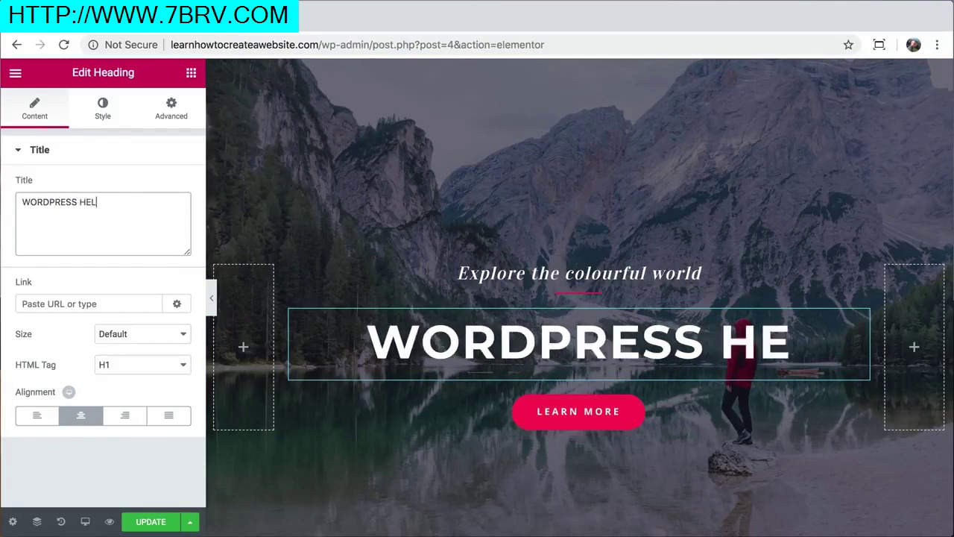
pyautogui.press('BackSpace')
pyautogui.press('BackSpace')
pyautogui.press('BackSpace')
pyautogui.press('BackSpace')
pyautogui.press('BackSpace')
pyautogui.press('BackSpace')
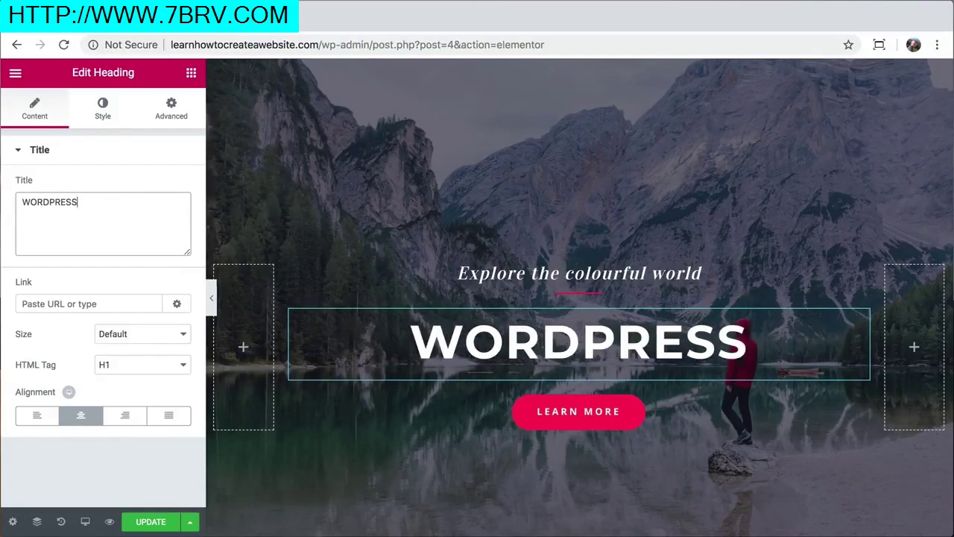
# Set the WORDPRESS heading's typography font size to 92 px
pyautogui.click(105, 117)
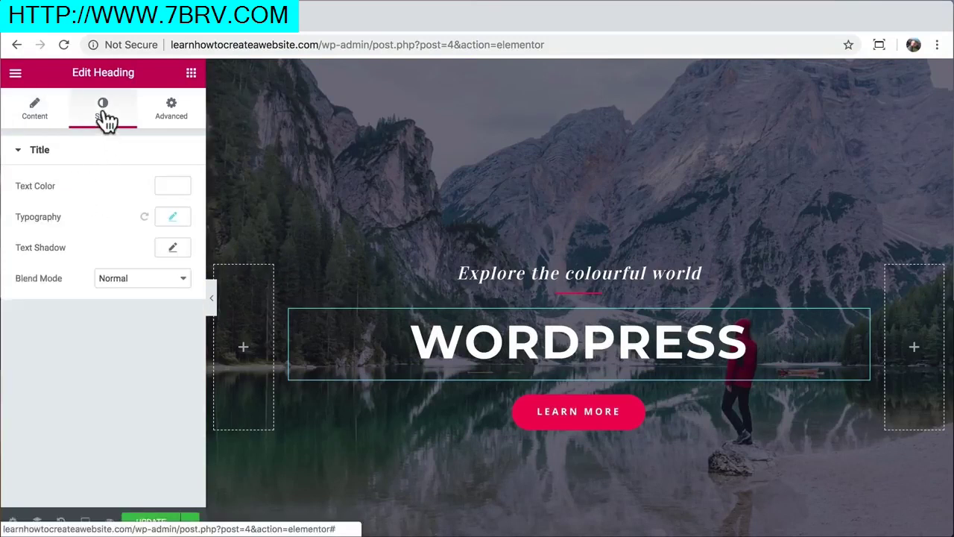
pyautogui.click(172, 218)
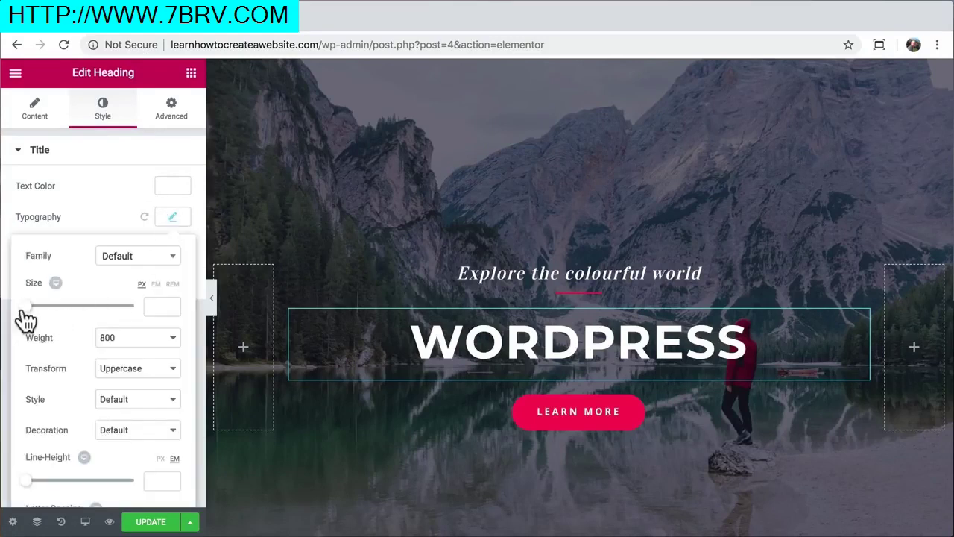
pyautogui.moveTo(28, 315); pyautogui.dragTo(78, 318)
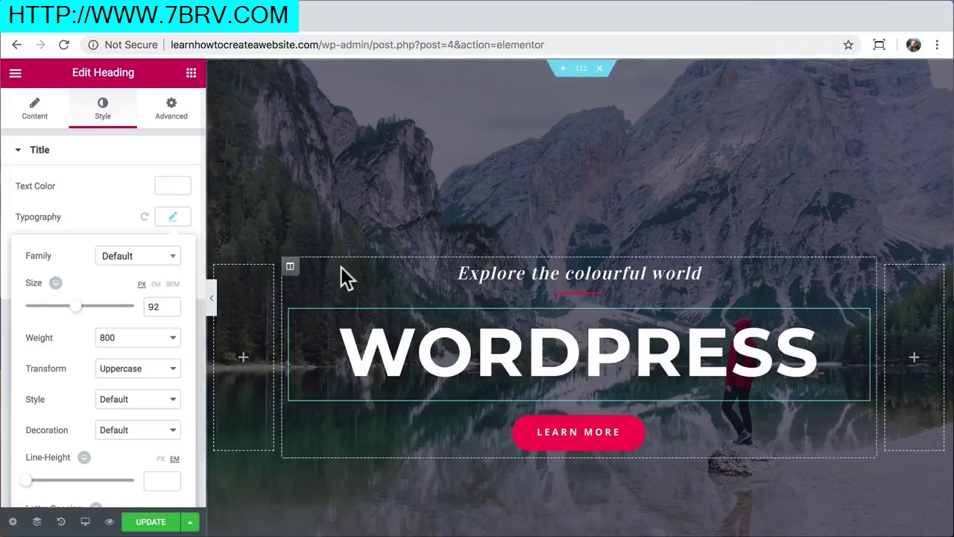
# Change the small subheading text to 'get it done with'
pyautogui.tripleClick(483, 272)
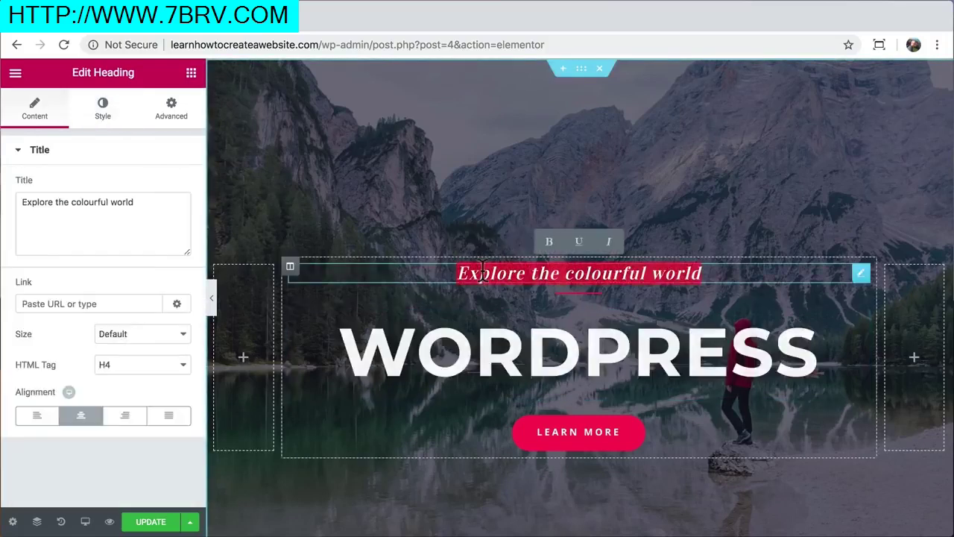
pyautogui.moveTo(142, 204); pyautogui.dragTo(14, 207)
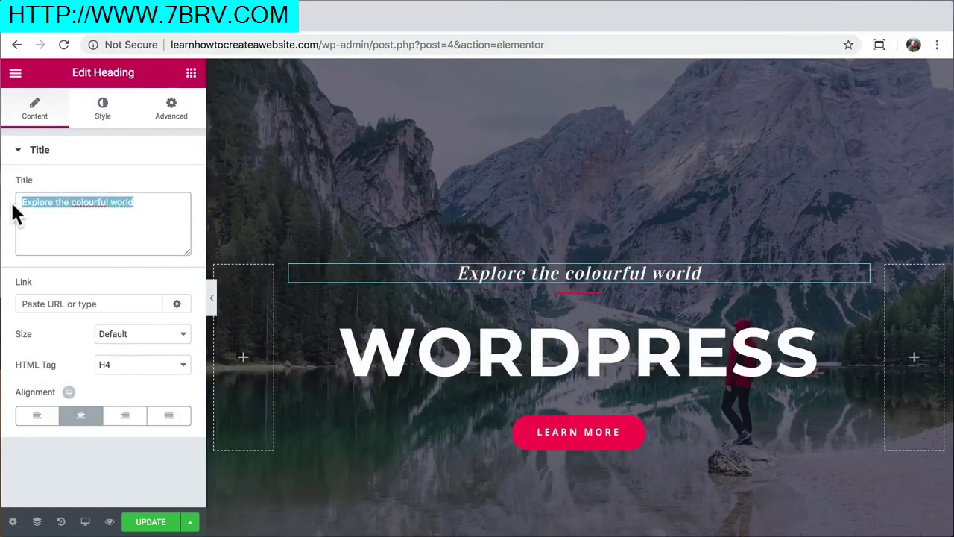
pyautogui.write('getit don')
pyautogui.press('BackSpace')
pyautogui.press('BackSpace')
pyautogui.press('BackSpace')
pyautogui.press('BackSpace')
pyautogui.press('BackSpace')
pyautogui.press('BackSpace')
pyautogui.write('it done with')
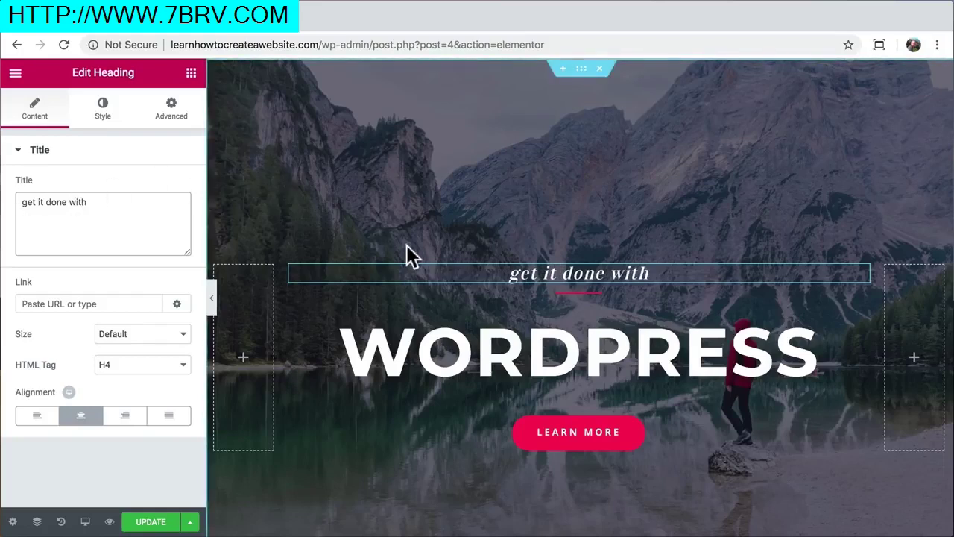
# Give the divider below it weight 5 and a yellow colour (#d8bf1c)
pyautogui.click(576, 294)
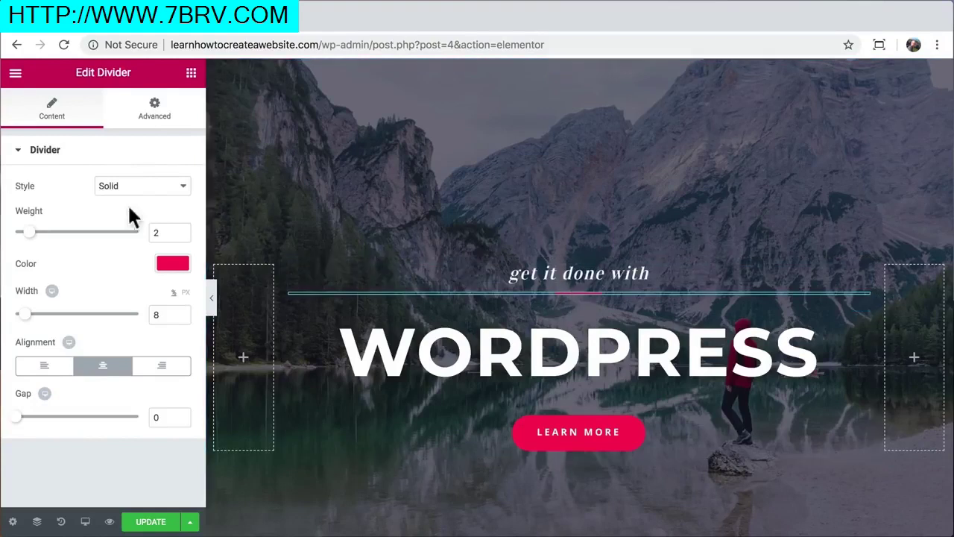
pyautogui.moveTo(28, 232); pyautogui.dragTo(77, 233)
pyautogui.moveTo(25, 314)
pyautogui.mouseDown()
pyautogui.moveTo(135, 320)
pyautogui.moveTo(23, 319)
pyautogui.moveTo(47, 310)
pyautogui.moveTo(25, 310)
pyautogui.mouseUp()
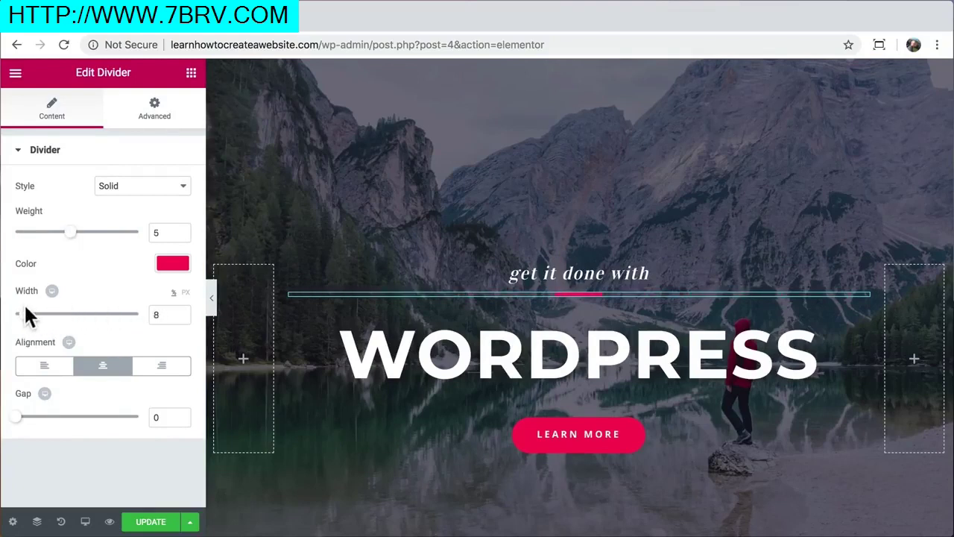
pyautogui.click(163, 263)
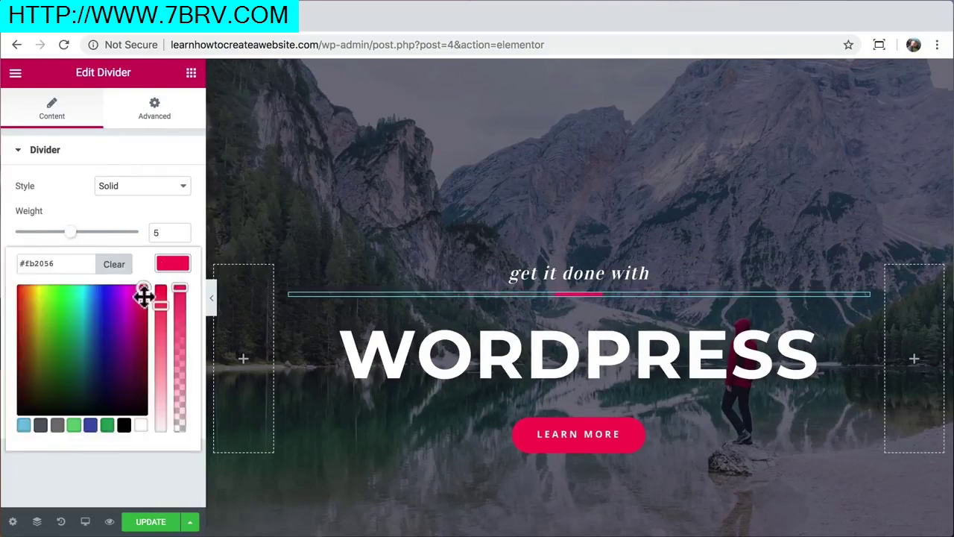
pyautogui.moveTo(139, 292); pyautogui.dragTo(35, 303)
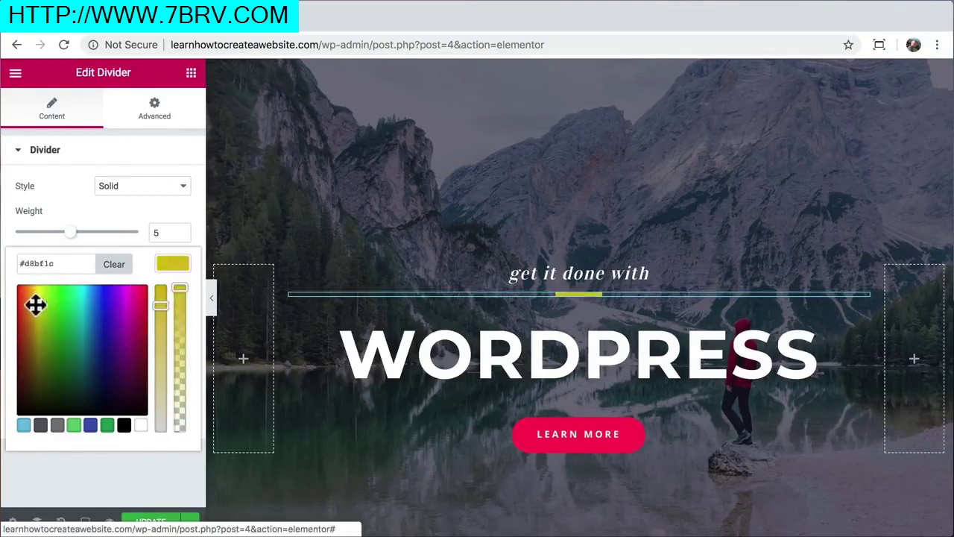
pyautogui.click(176, 266)
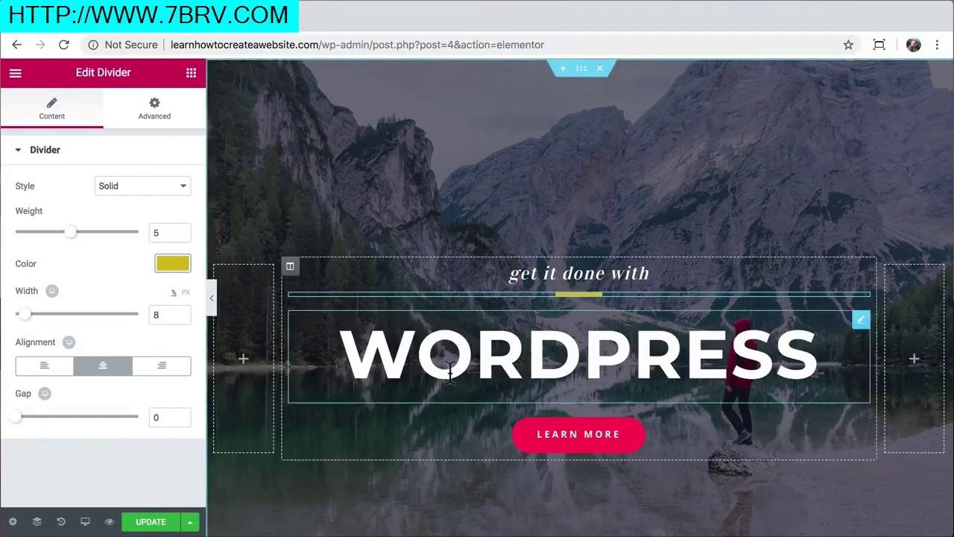
# Link the Learn More button to the About page
pyautogui.click(558, 443)
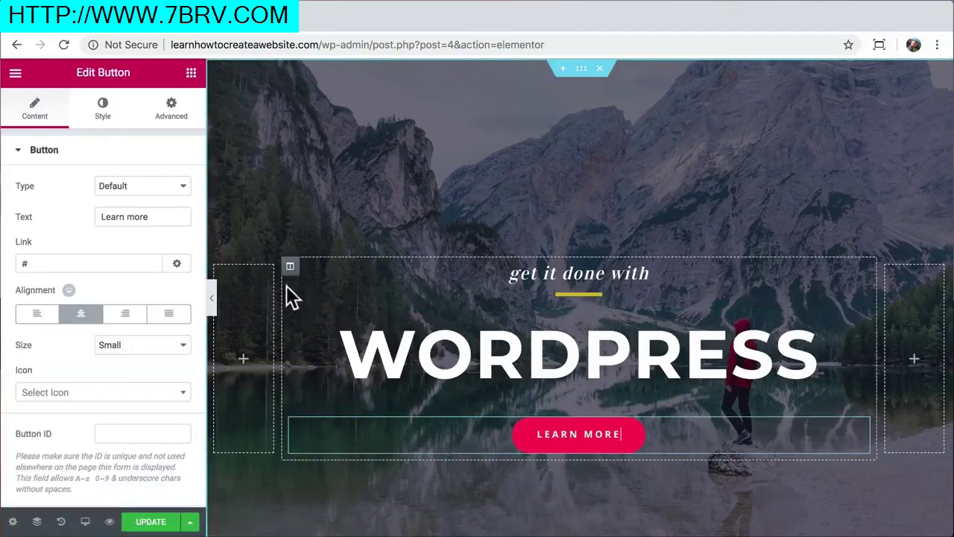
pyautogui.doubleClick(61, 262)
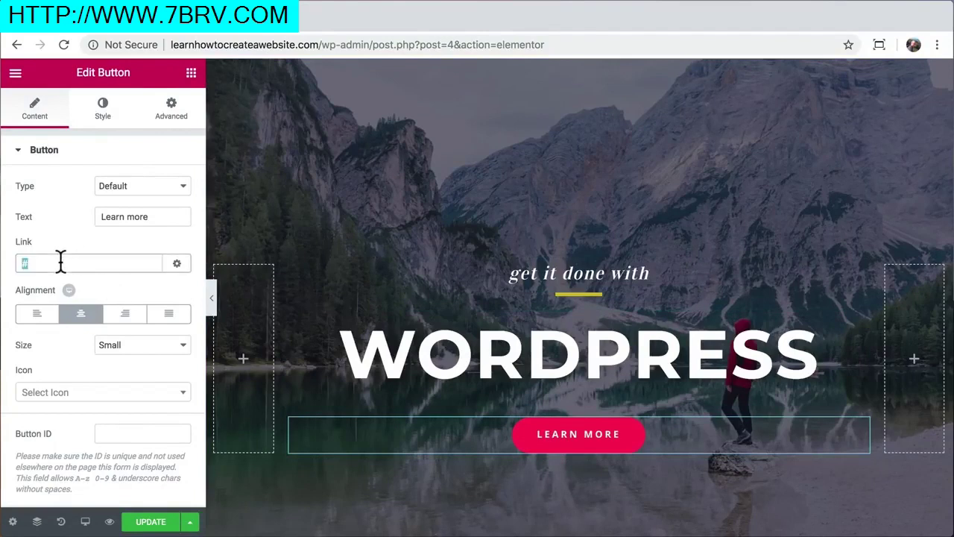
pyautogui.write('abou')
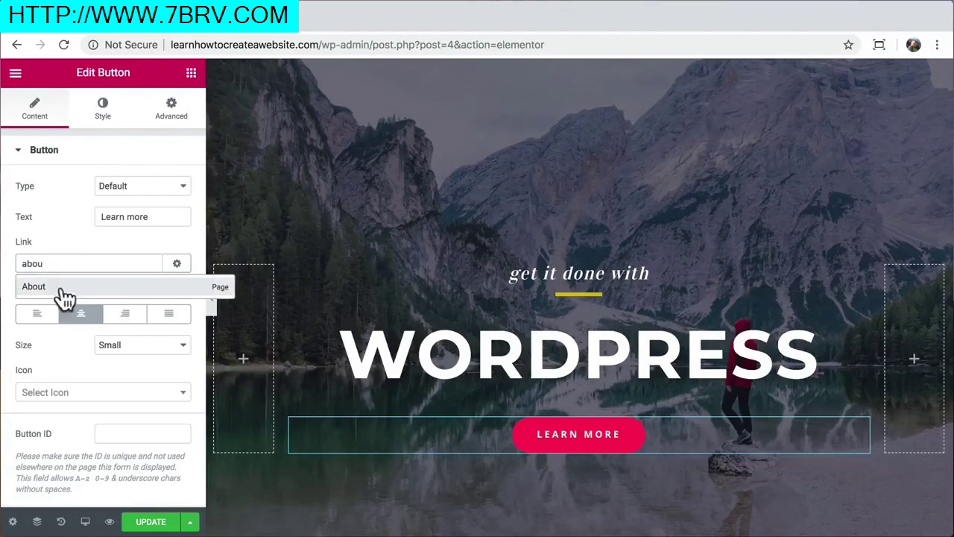
pyautogui.click(68, 291)
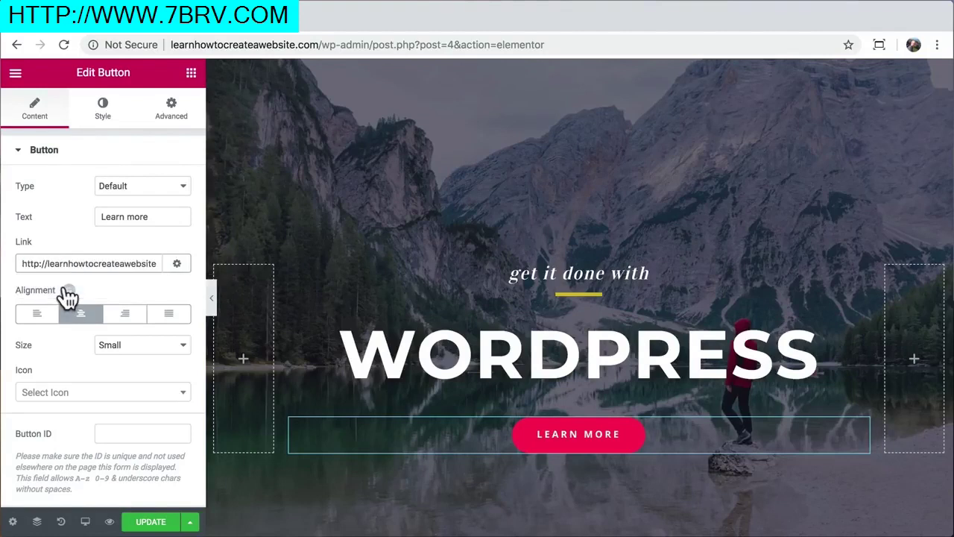
pyautogui.click(164, 216)
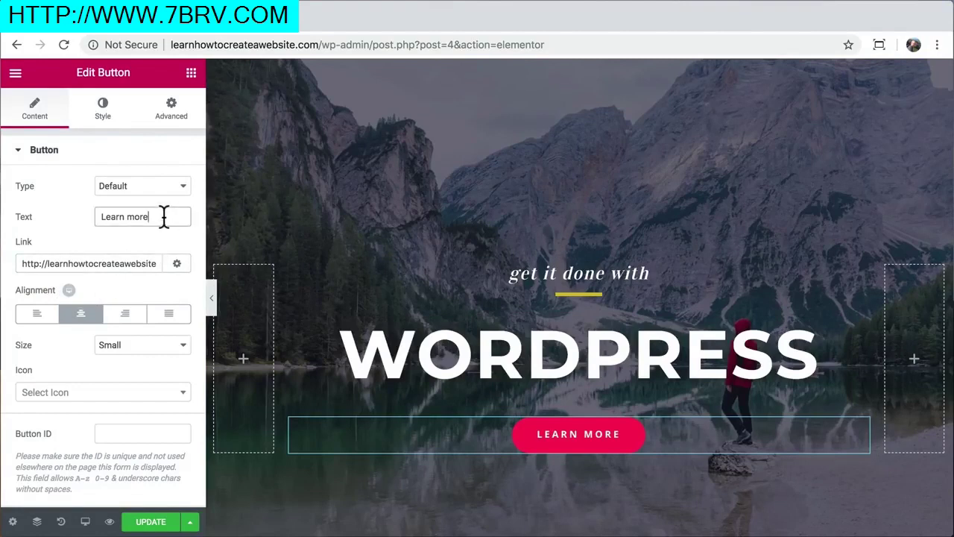
pyautogui.write('about us')
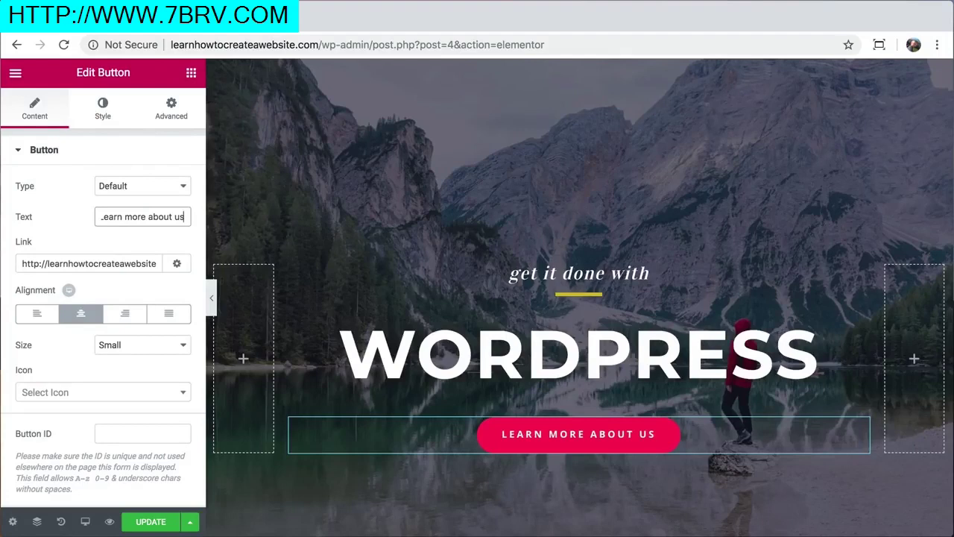
pyautogui.press('BackSpace')
pyautogui.press('BackSpace')
pyautogui.press('BackSpace')
pyautogui.press('BackSpace')
pyautogui.press('BackSpace')
pyautogui.press('BackSpace')
pyautogui.press('BackSpace')
pyautogui.press('BackSpace')
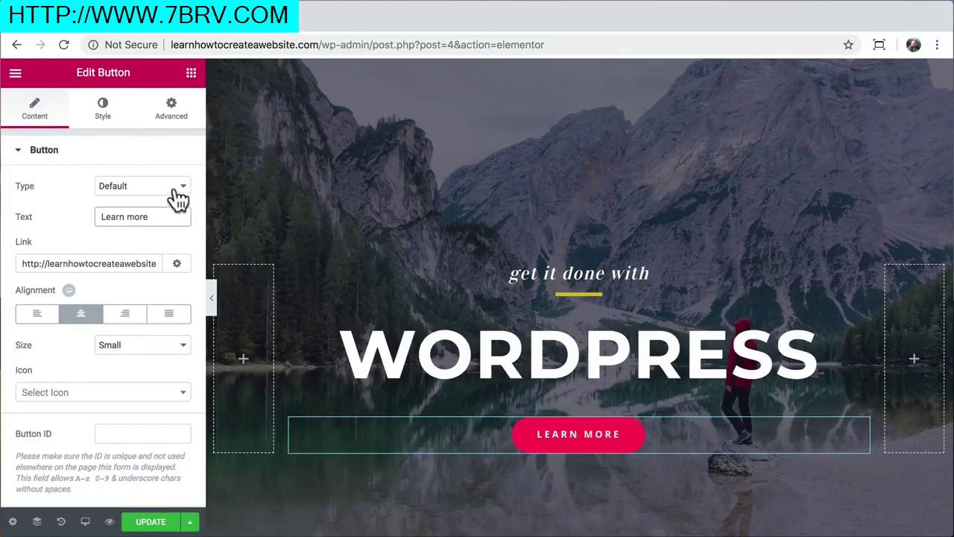
# Set the button's normal background colour to light blue
pyautogui.click(105, 112)
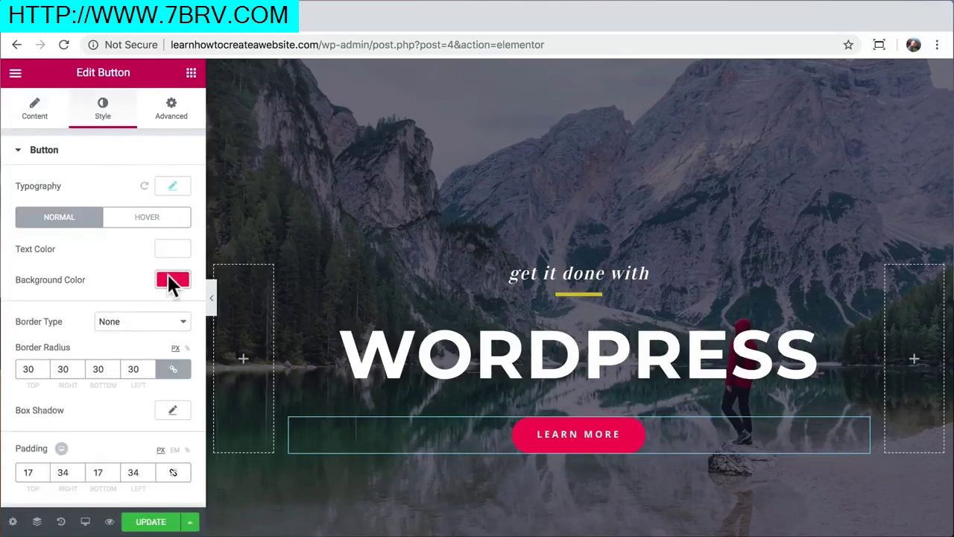
pyautogui.click(170, 281)
pyautogui.moveTo(136, 309); pyautogui.dragTo(90, 311)
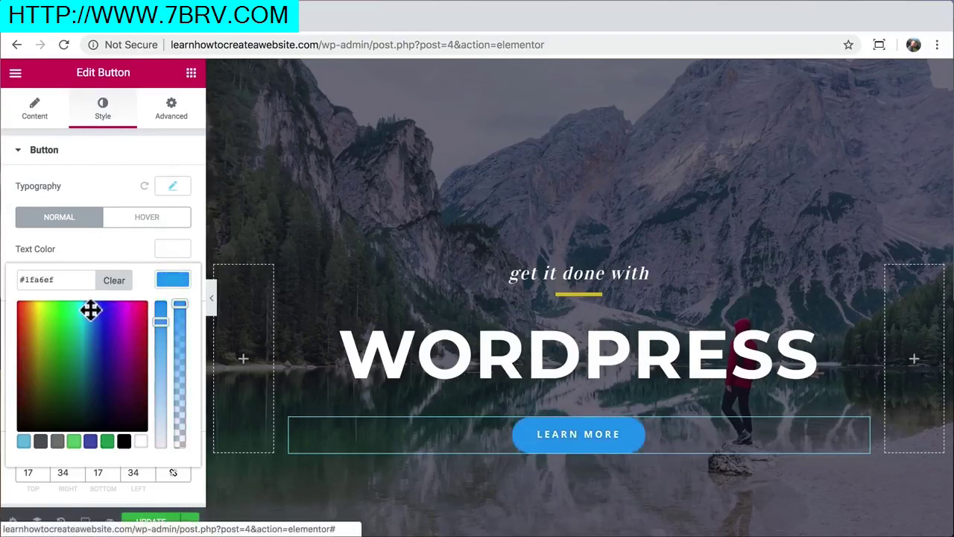
pyautogui.click(172, 282)
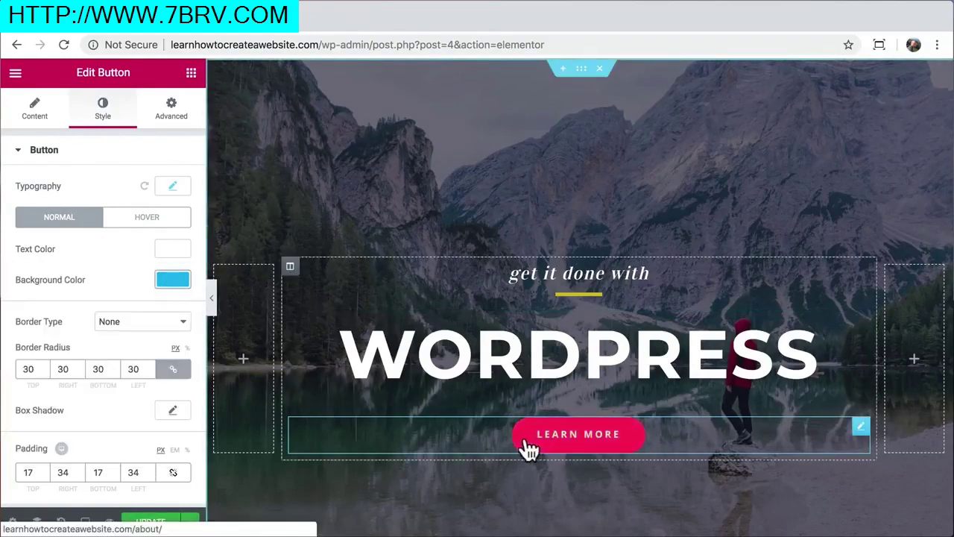
# Set the button's hover background colour to blue (#1f6fef)
pyautogui.click(150, 218)
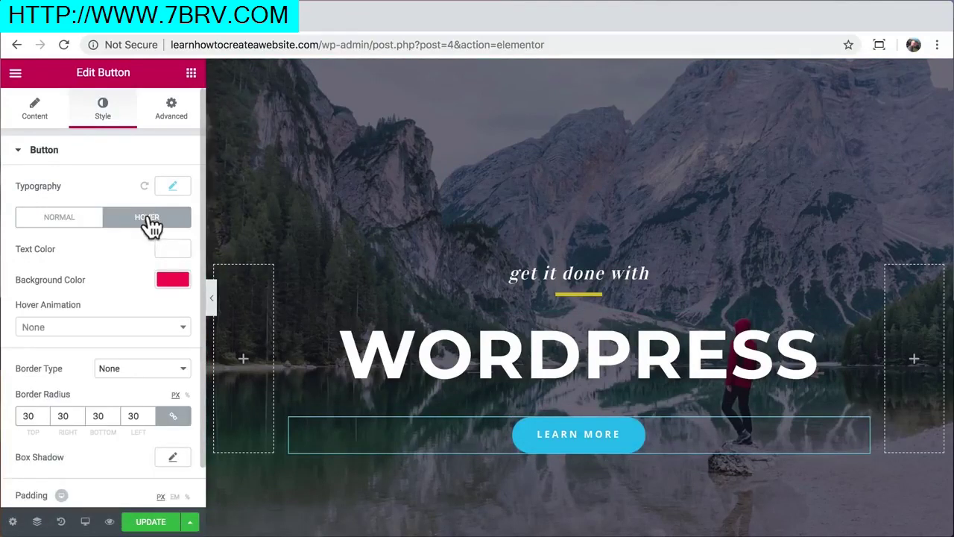
pyautogui.click(166, 278)
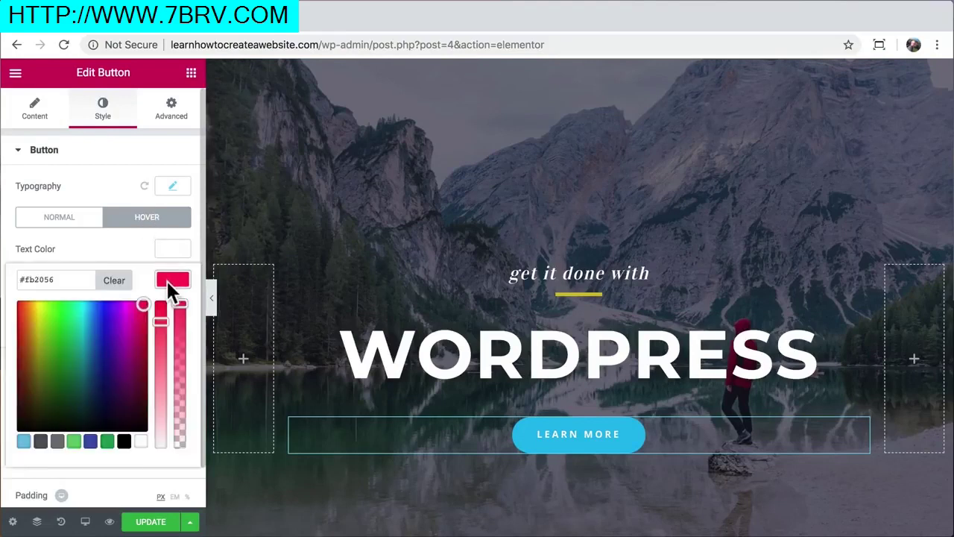
pyautogui.click(96, 311)
pyautogui.moveTo(96, 312); pyautogui.dragTo(98, 310)
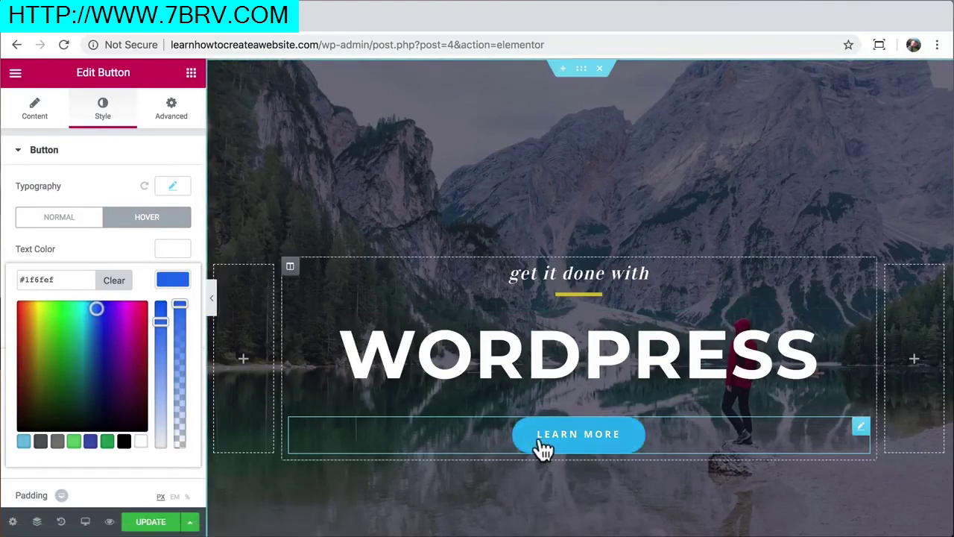
pyautogui.click(172, 280)
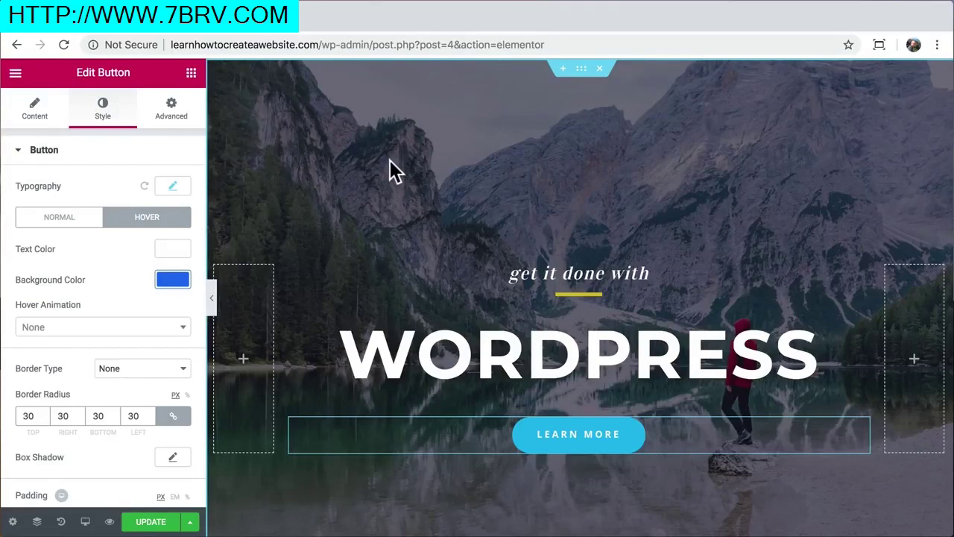
# From the section's Style settings, open Insert Media on Upload Files to replace the background image
pyautogui.click(581, 72)
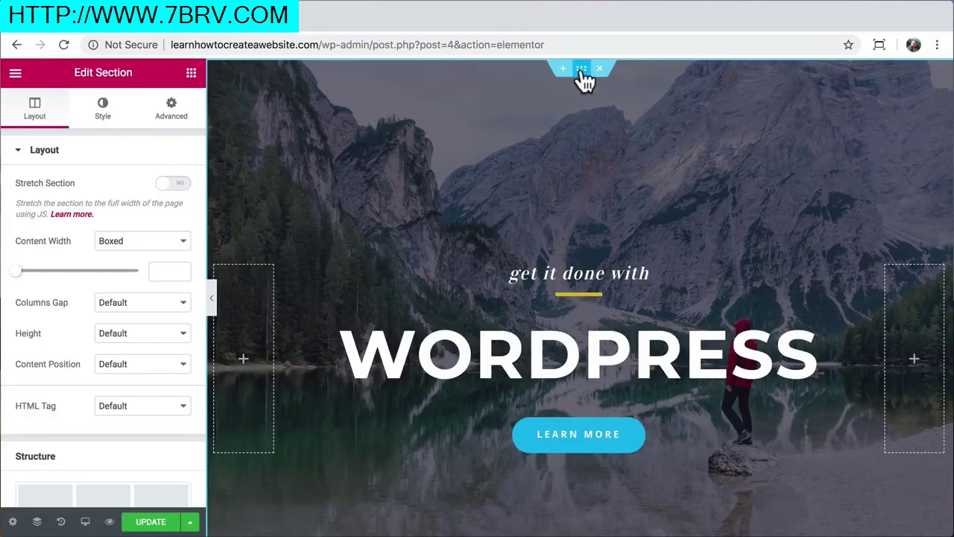
pyautogui.rightClick(500, 119)
pyautogui.click(530, 136)
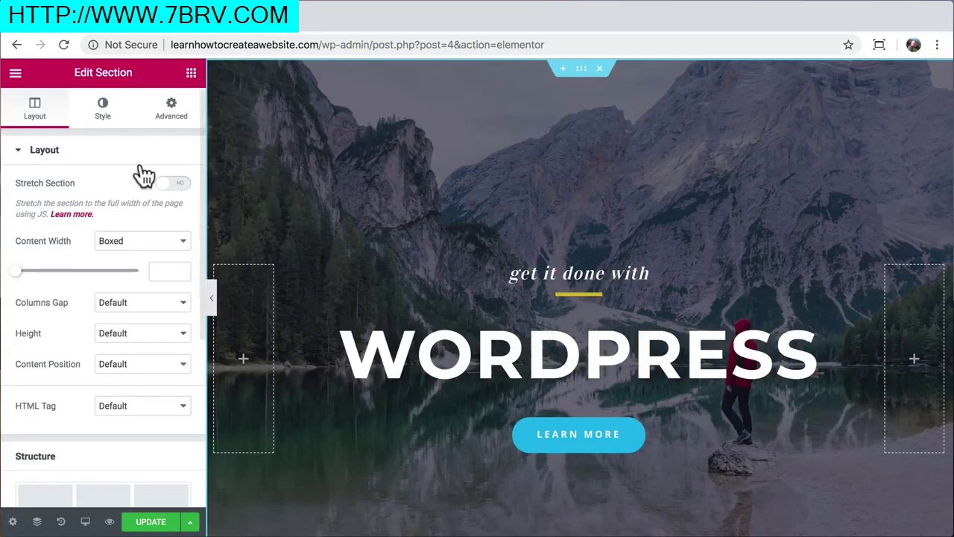
pyautogui.click(103, 118)
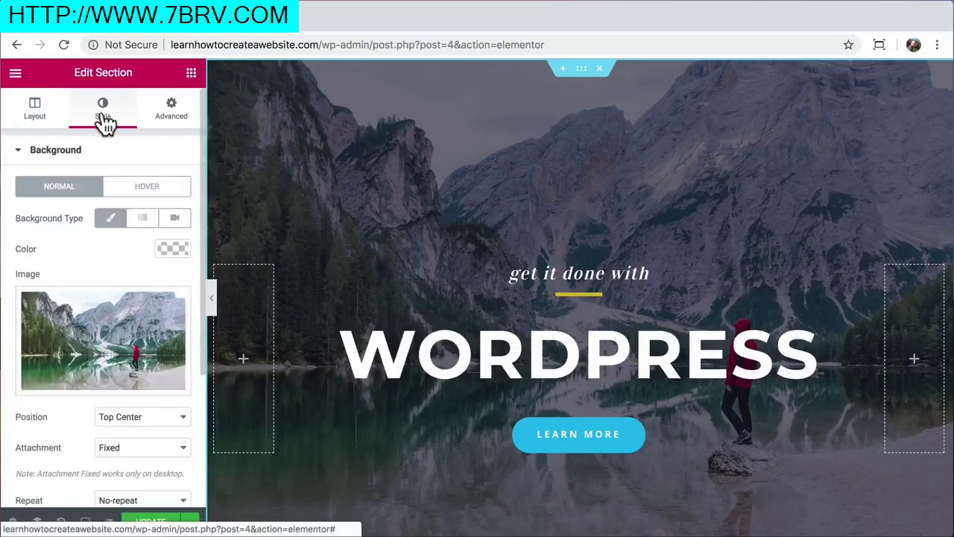
pyautogui.click(99, 328)
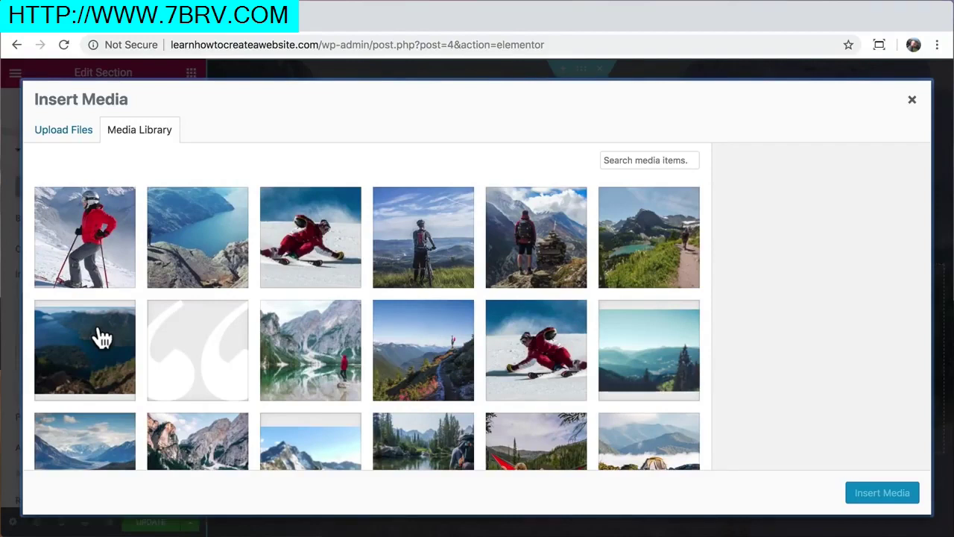
pyautogui.click(78, 139)
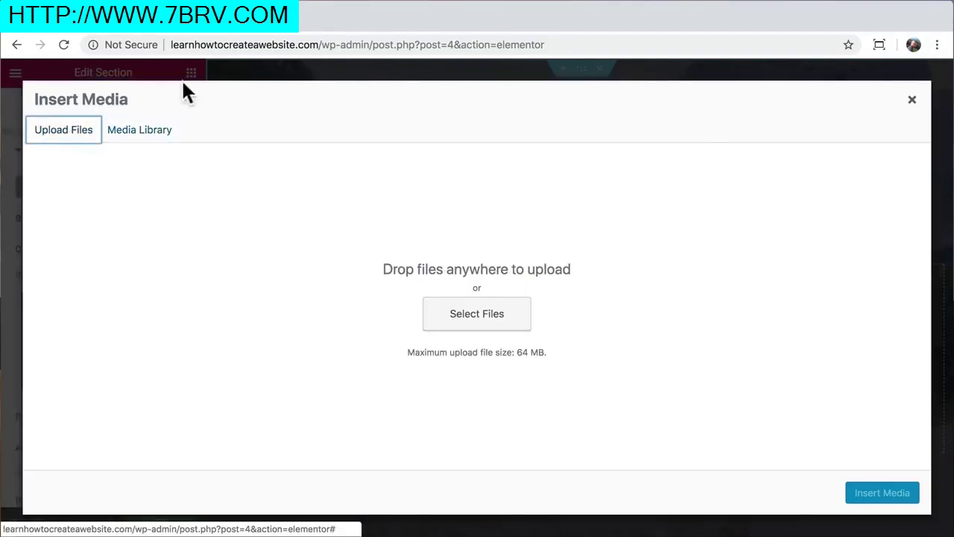
# Go to pexels.com in a new tab and search for desert photos
pyautogui.click(253, 30)
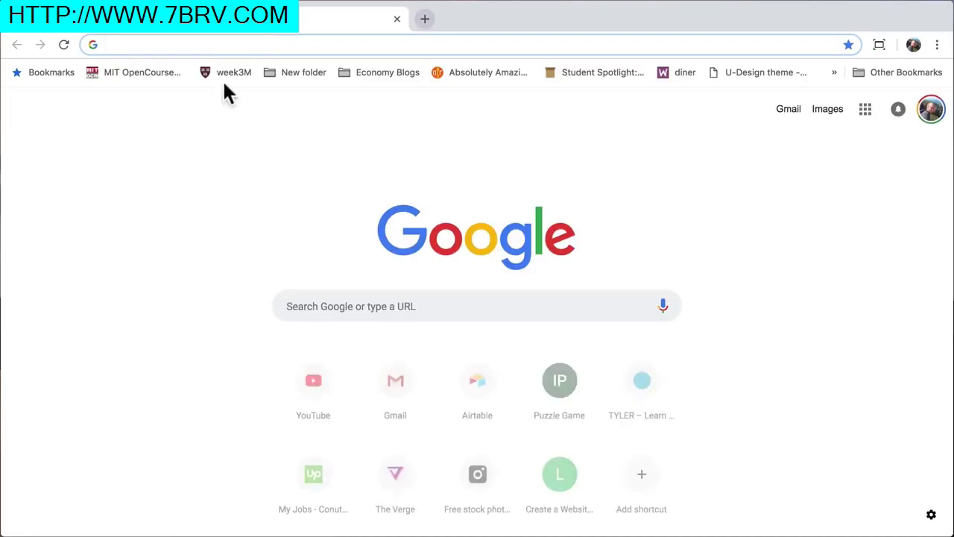
pyautogui.write('pexels.com')
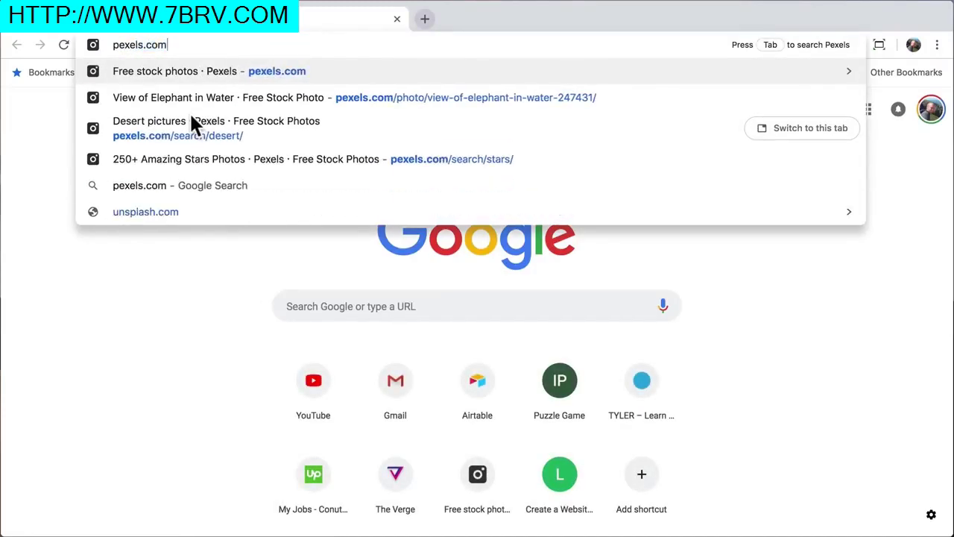
pyautogui.press('Return')
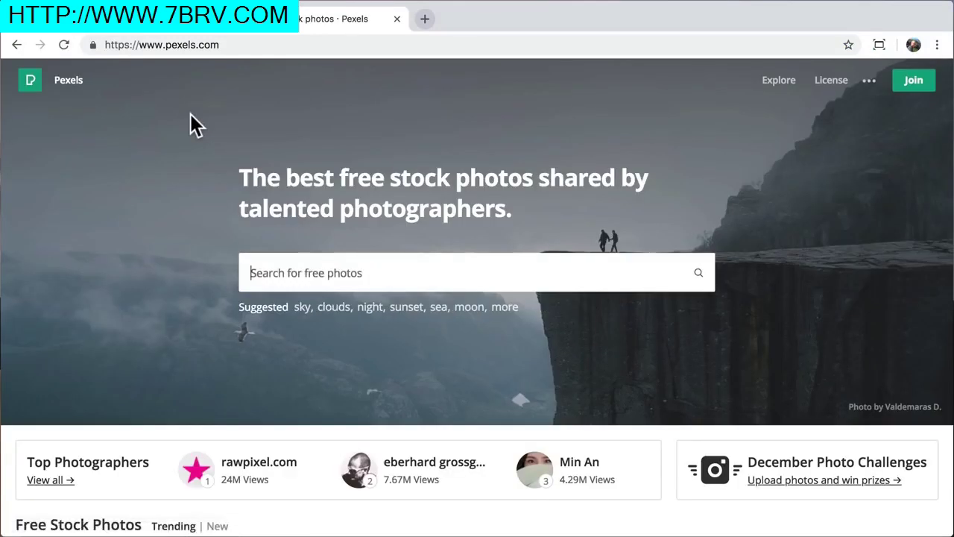
pyautogui.scroll(-2, 151, 274)
pyautogui.scroll(-20, 154, 277)
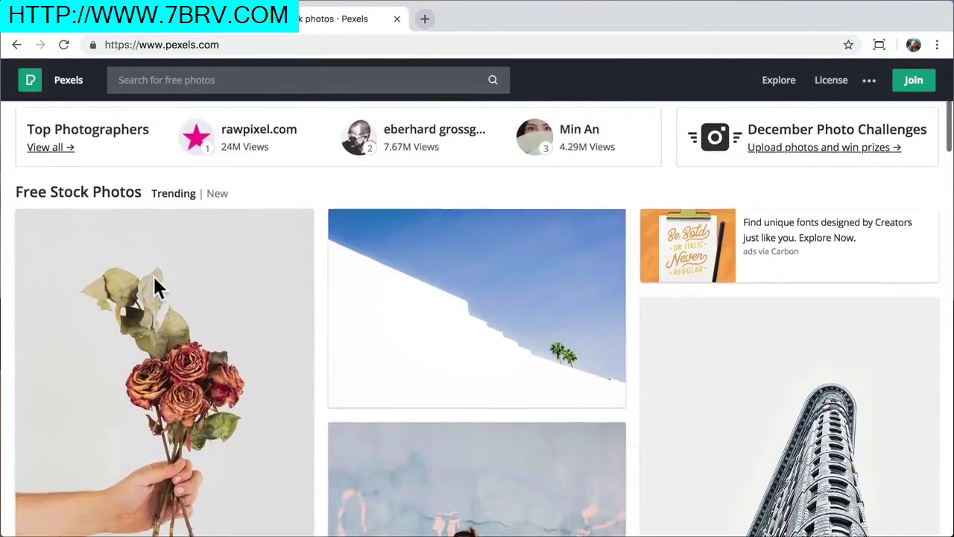
pyautogui.scroll(-15, 156, 284)
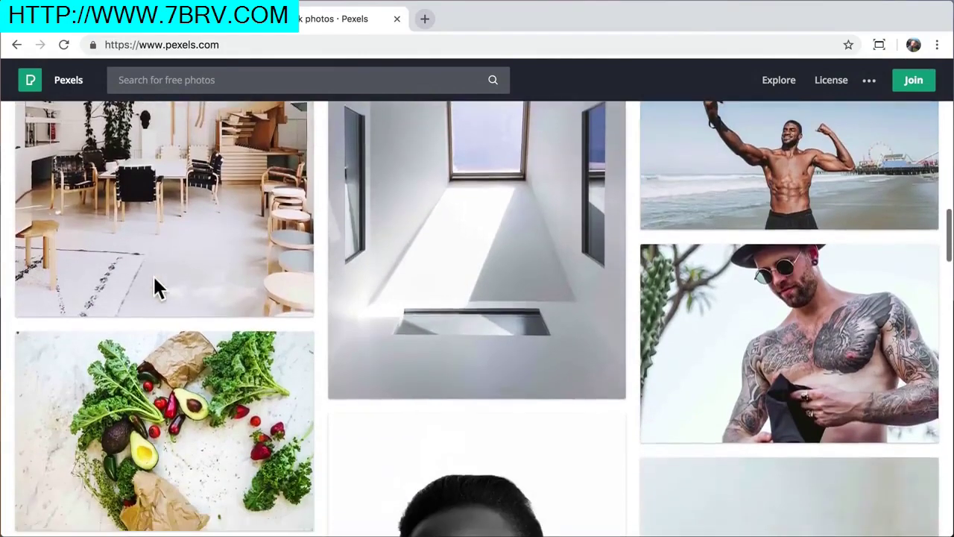
pyautogui.scroll(20, 155, 283)
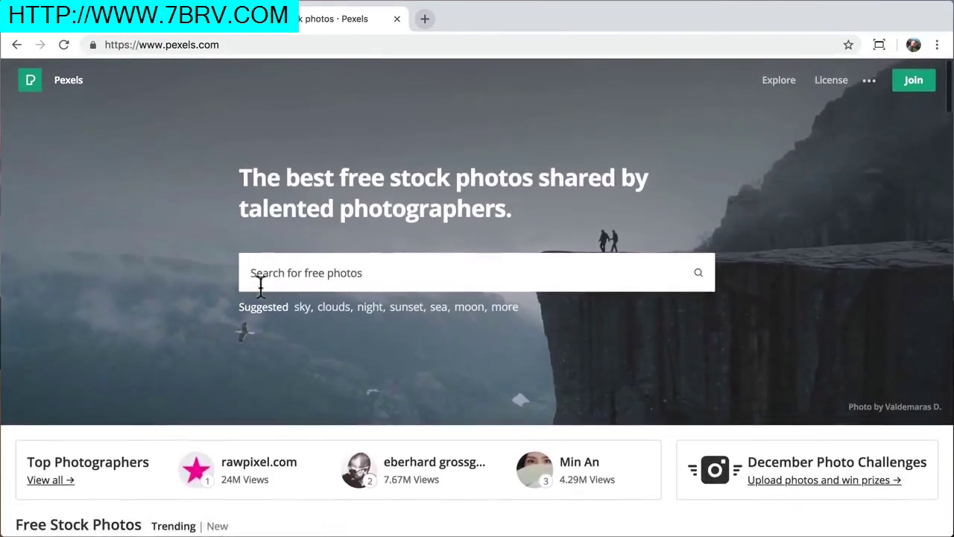
pyautogui.write('desert')
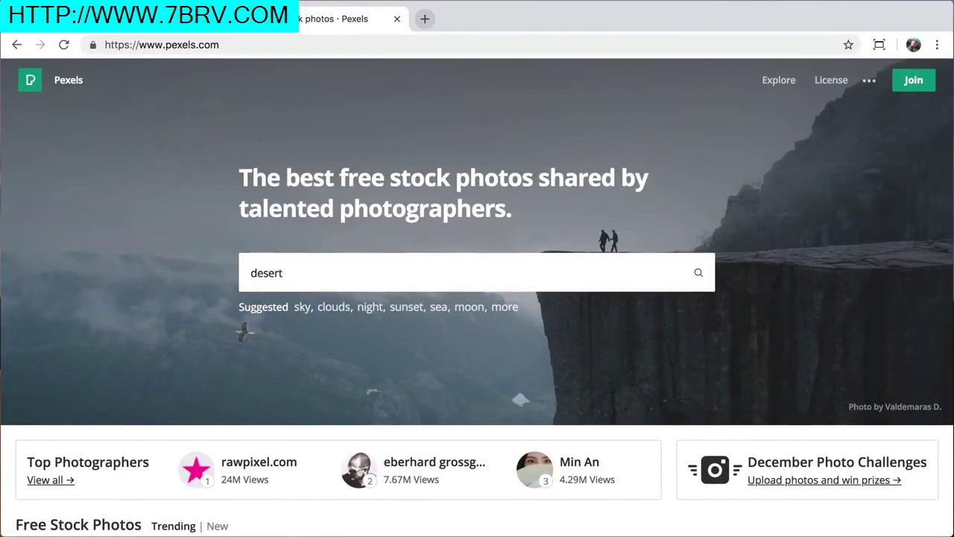
pyautogui.press('Return')
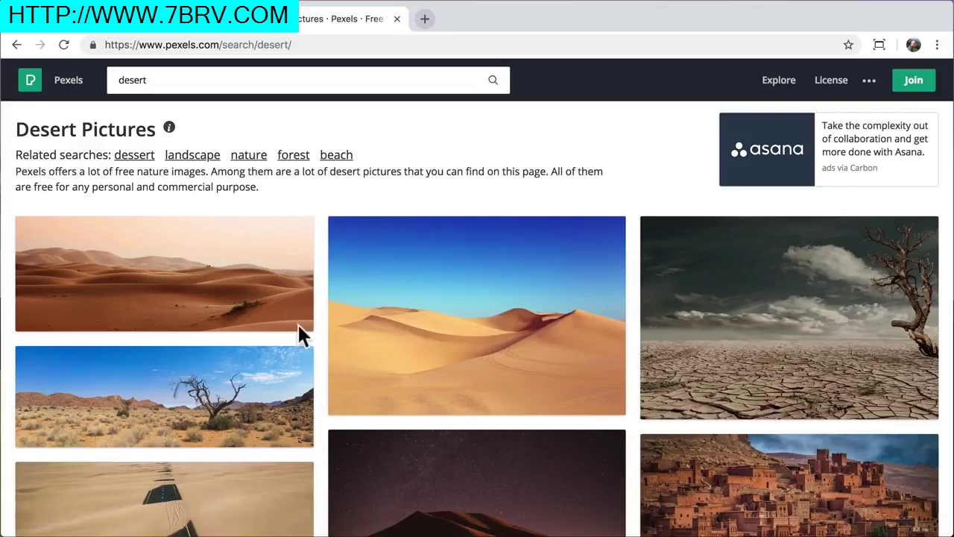
# Download the sand dune photo at Large 1920 x 1280 to the Desktop and close the tab
pyautogui.click(498, 321)
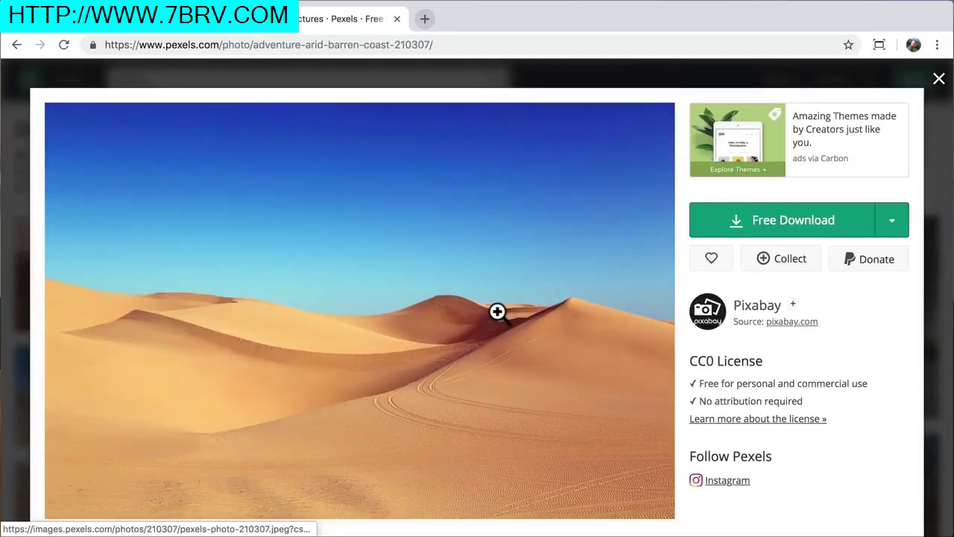
pyautogui.click(891, 224)
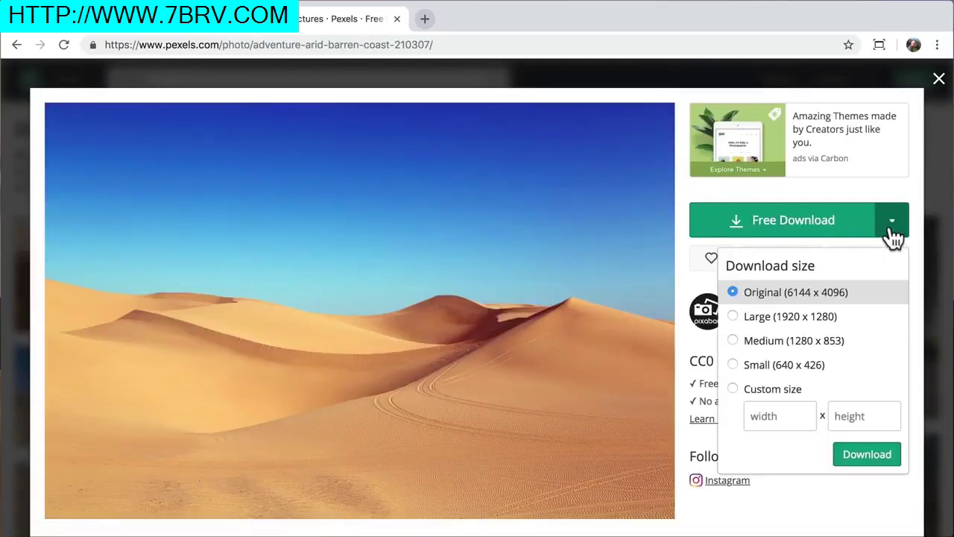
pyautogui.click(818, 328)
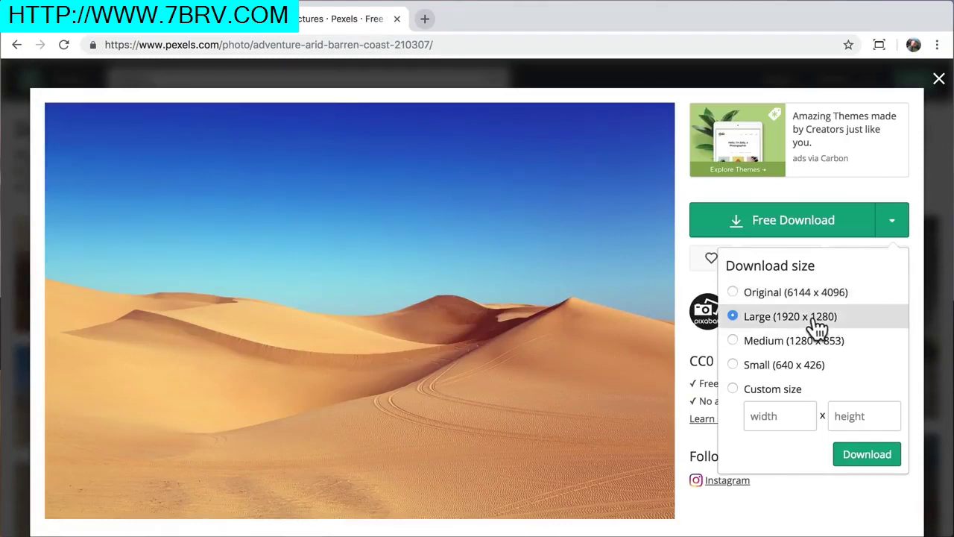
pyautogui.click(871, 455)
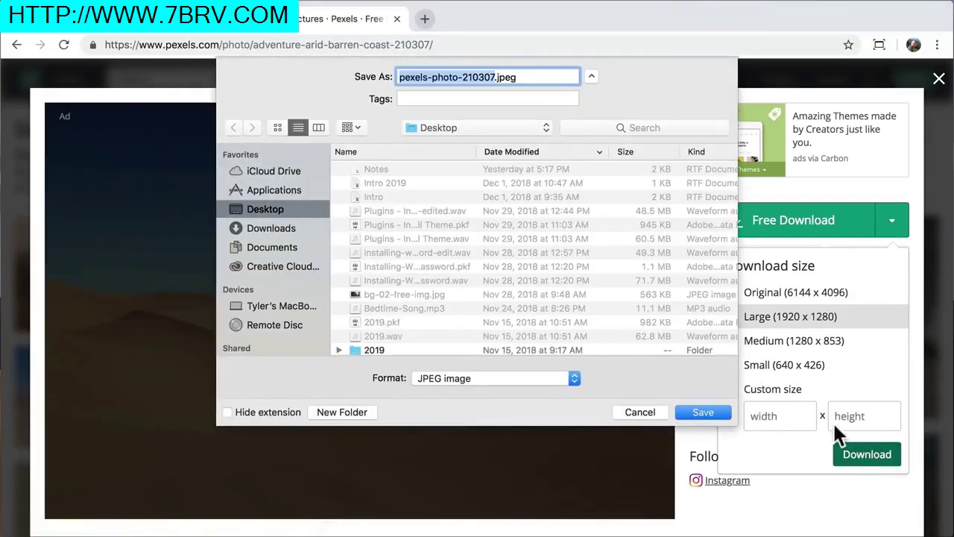
pyautogui.click(705, 412)
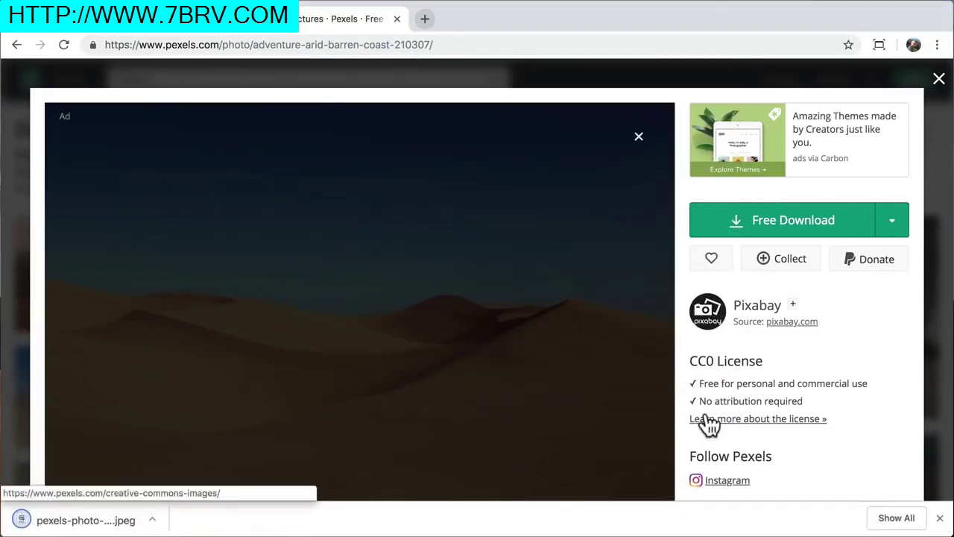
pyautogui.click(941, 518)
pyautogui.click(397, 19)
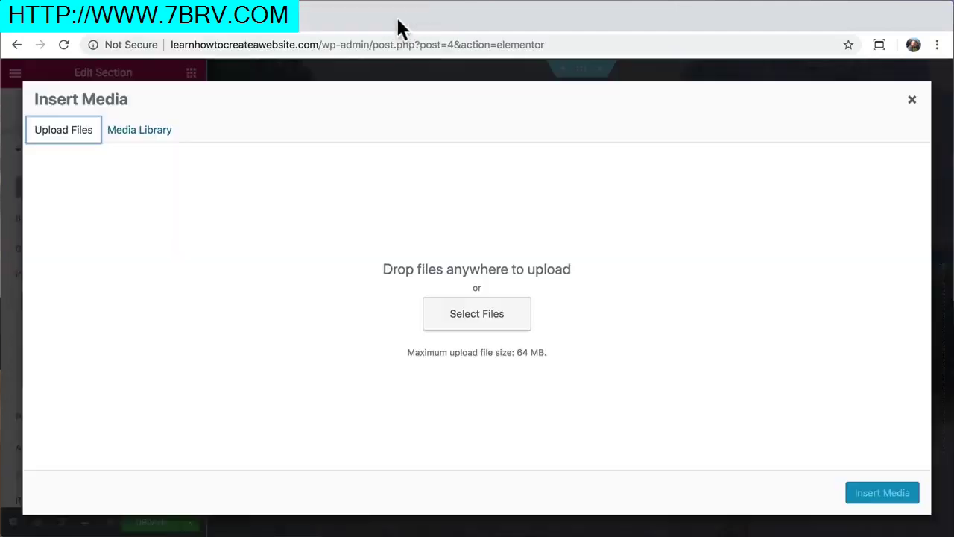
# Upload pexels-photo-210307.jpeg and insert it as the hero section's background
pyautogui.click(486, 328)
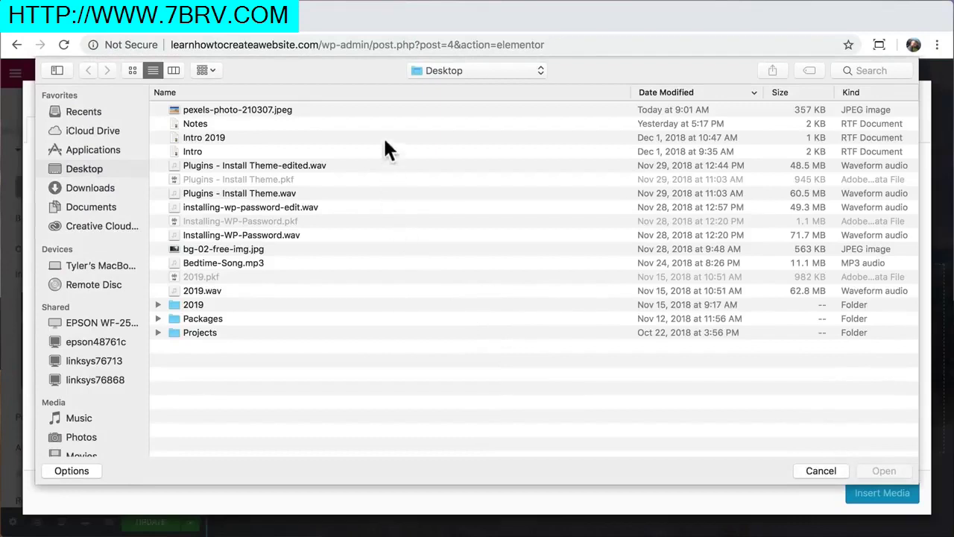
pyautogui.click(409, 111)
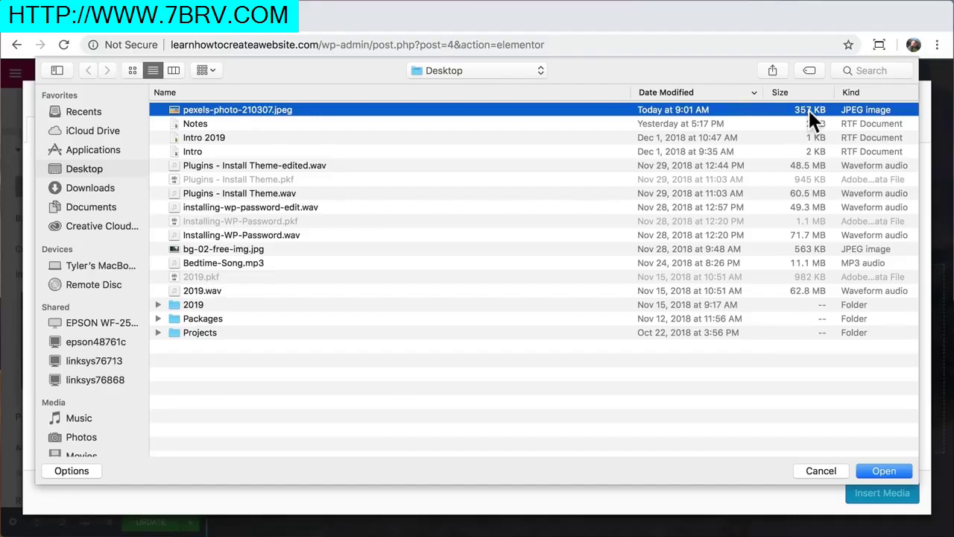
pyautogui.click(884, 470)
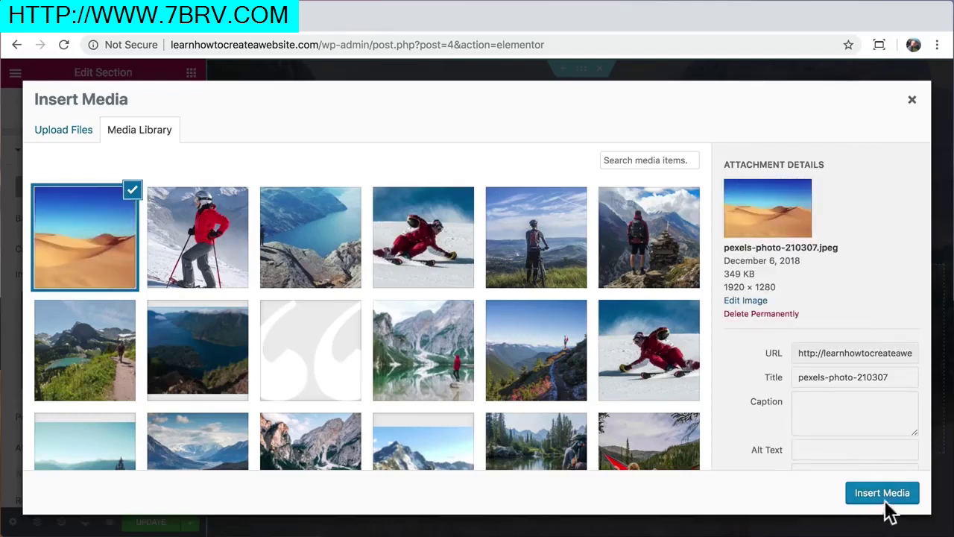
pyautogui.click(891, 497)
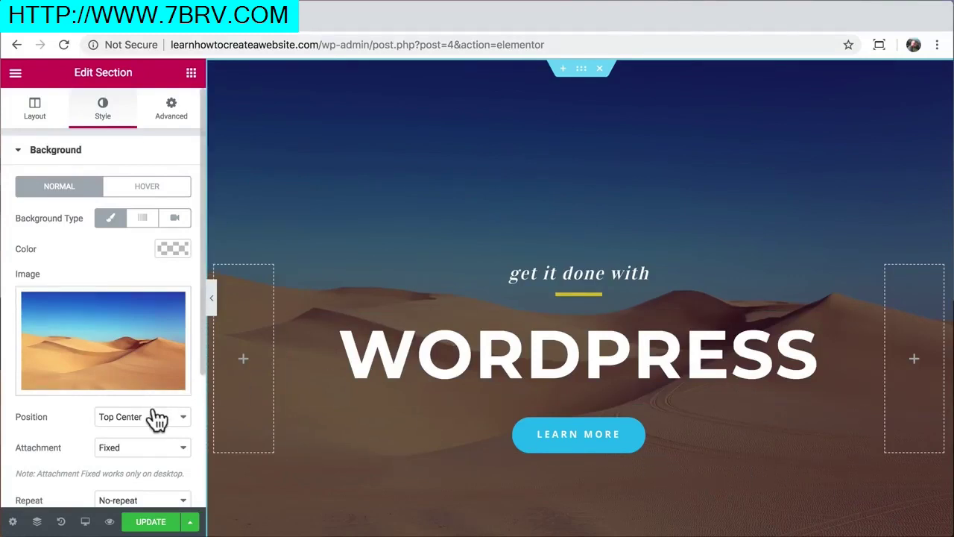
# Set the section's background overlay colour to black
pyautogui.scroll(-5, 156, 420)
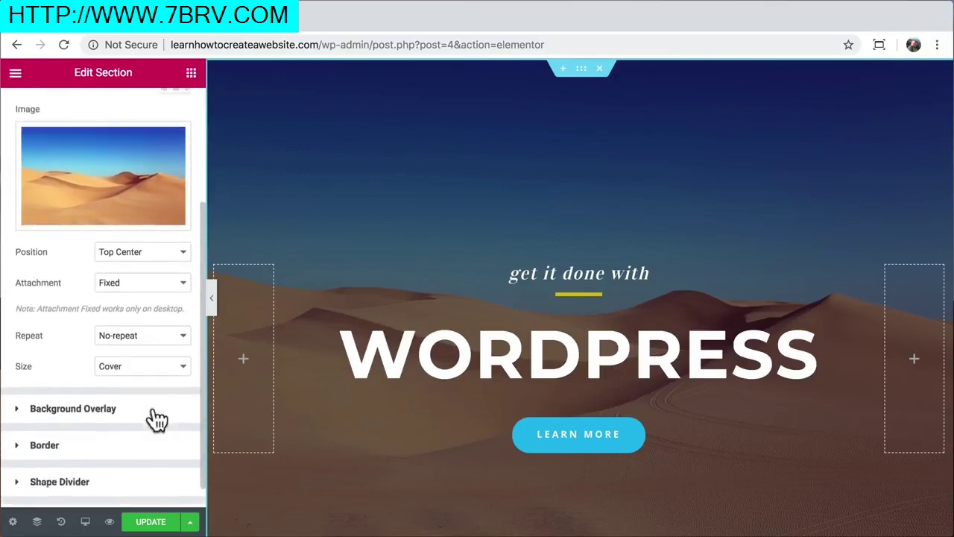
pyautogui.click(118, 391)
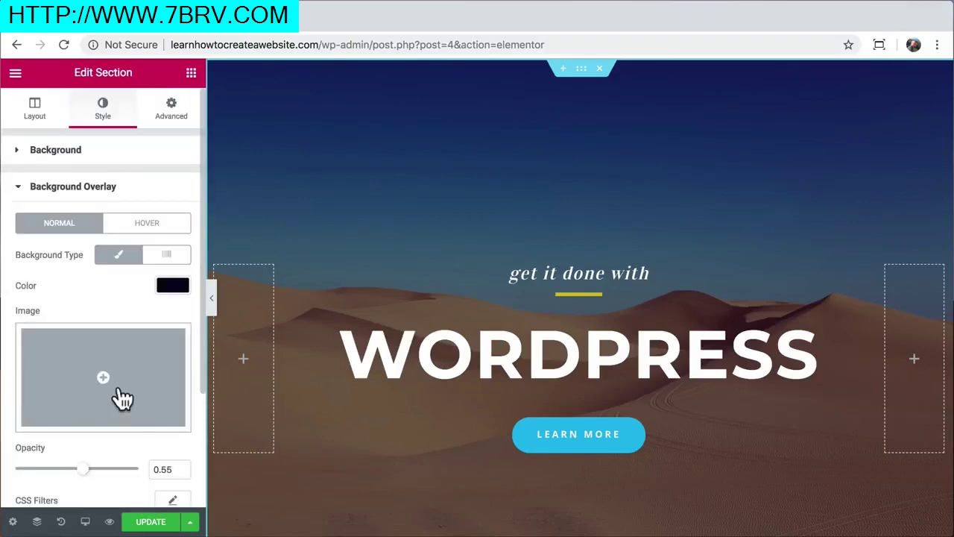
pyautogui.click(173, 270)
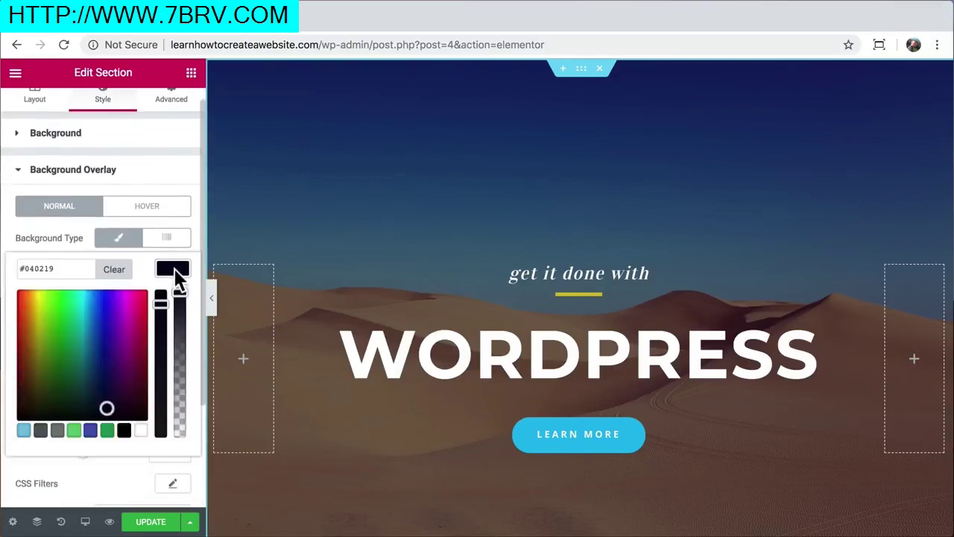
pyautogui.moveTo(129, 324); pyautogui.dragTo(114, 340)
pyautogui.click(124, 431)
pyautogui.click(173, 270)
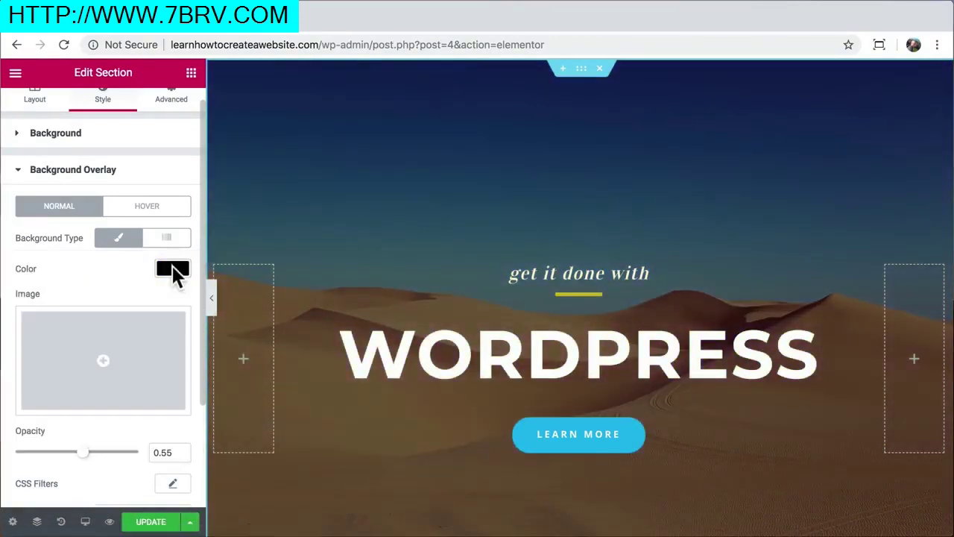
# Lower the background overlay opacity from 0.55 to 0.23
pyautogui.scroll(-1, 119, 373)
pyautogui.moveTo(81, 407); pyautogui.dragTo(44, 414)
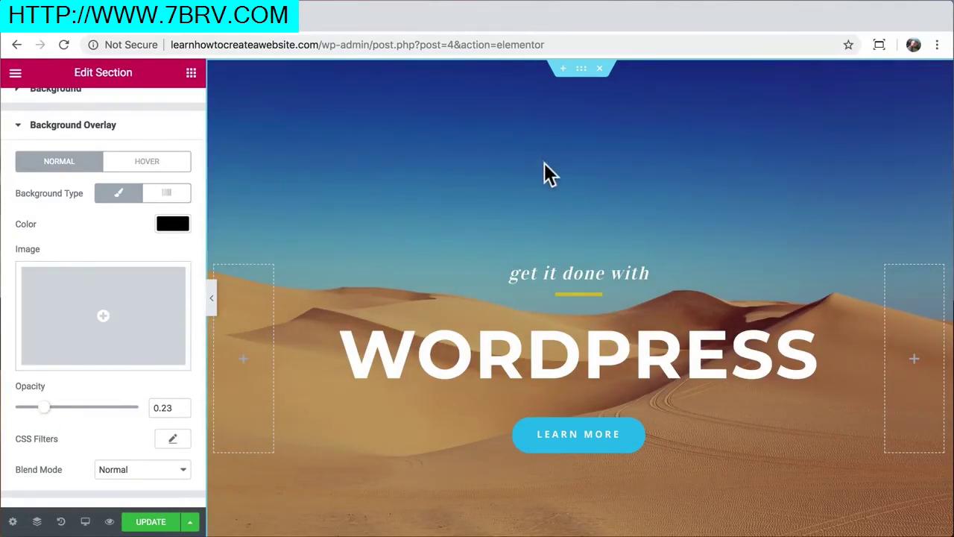
pyautogui.scroll(-3, 579, 309)
pyautogui.scroll(3, 580, 432)
pyautogui.scroll(2, 135, 146)
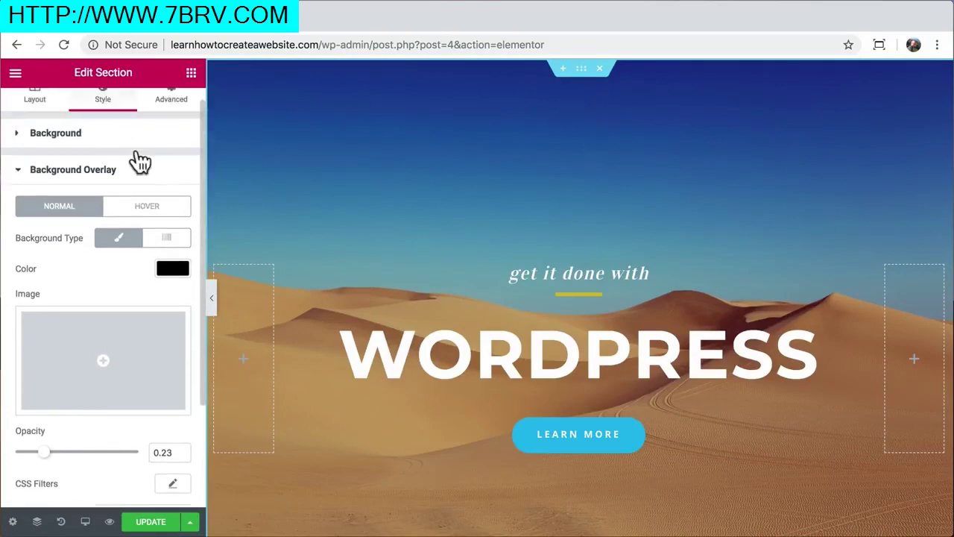
# Try 200 px top and 345 px bottom padding and preview at full width
pyautogui.click(176, 119)
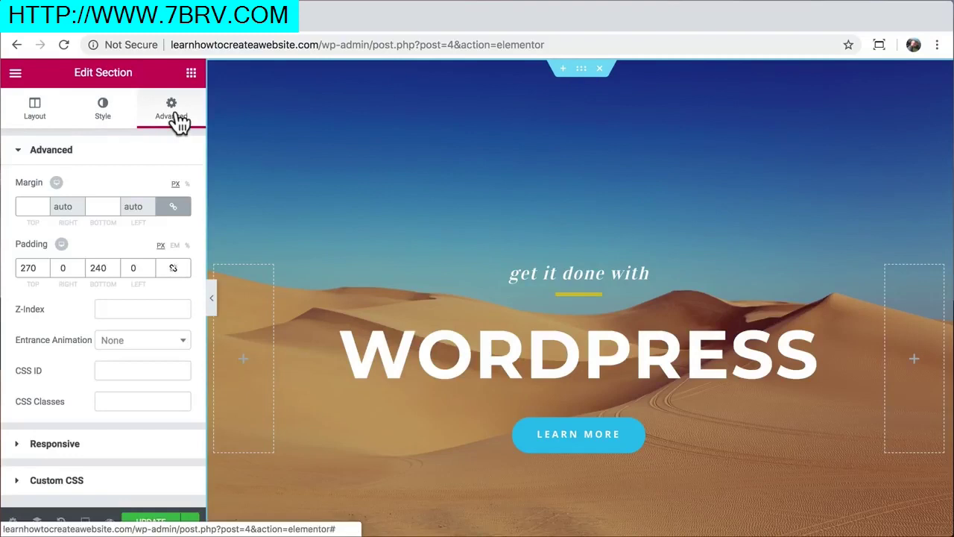
pyautogui.doubleClick(27, 269)
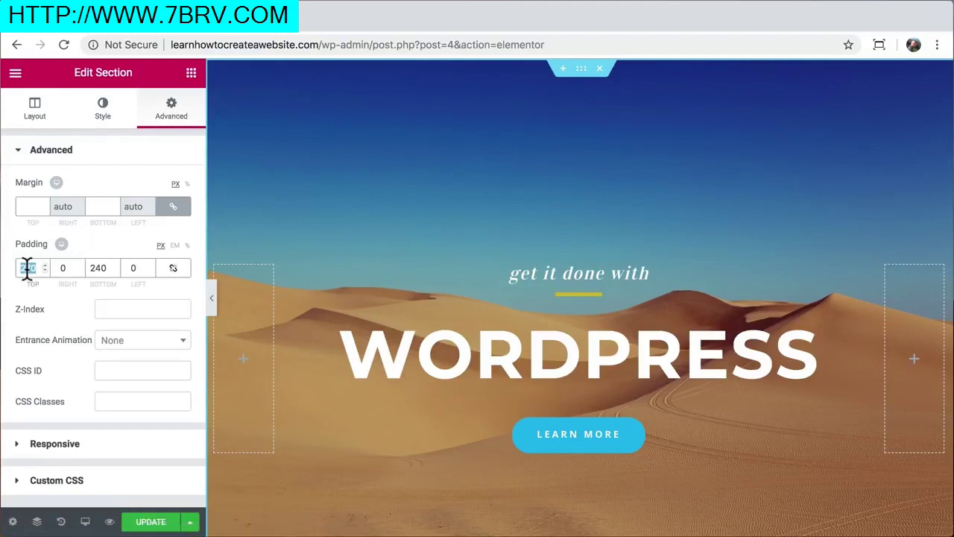
pyautogui.write('200')
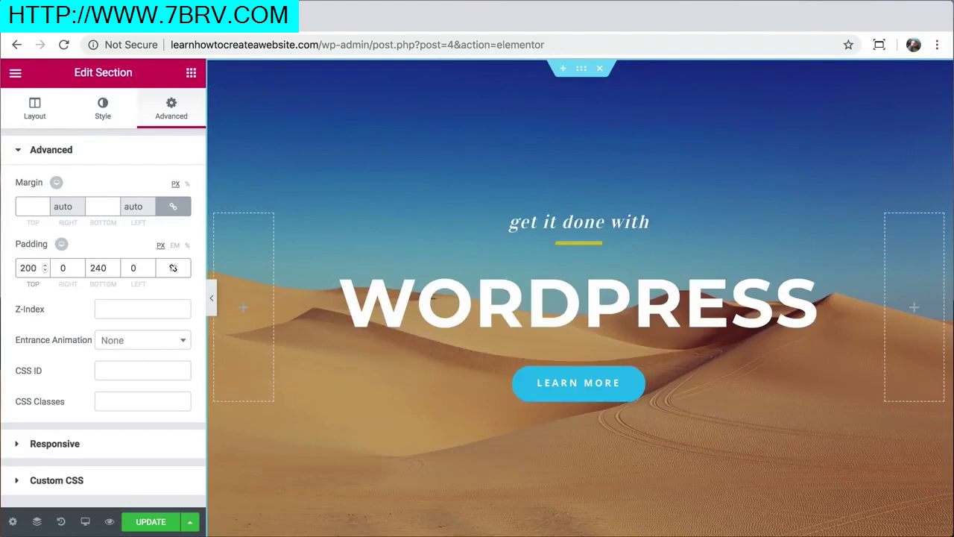
pyautogui.doubleClick(98, 268)
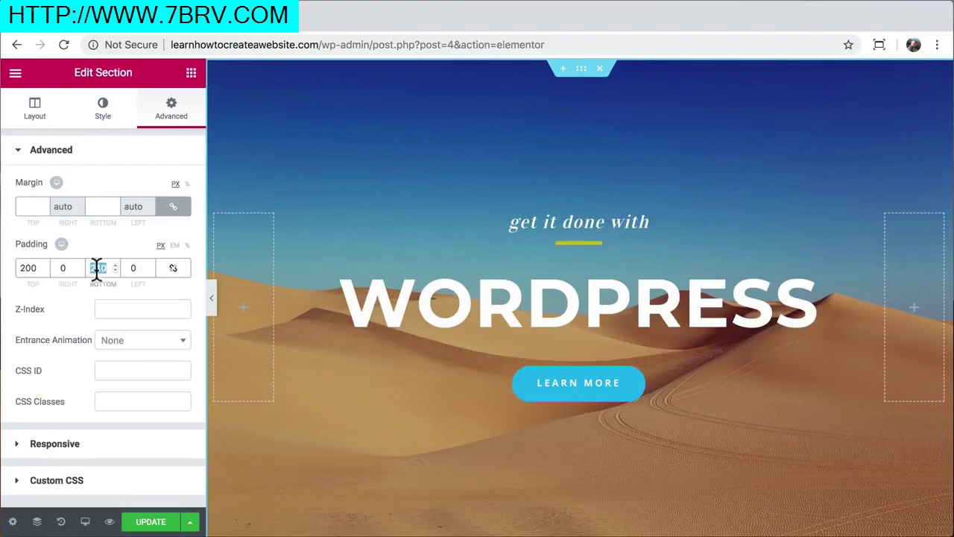
pyautogui.write('345')
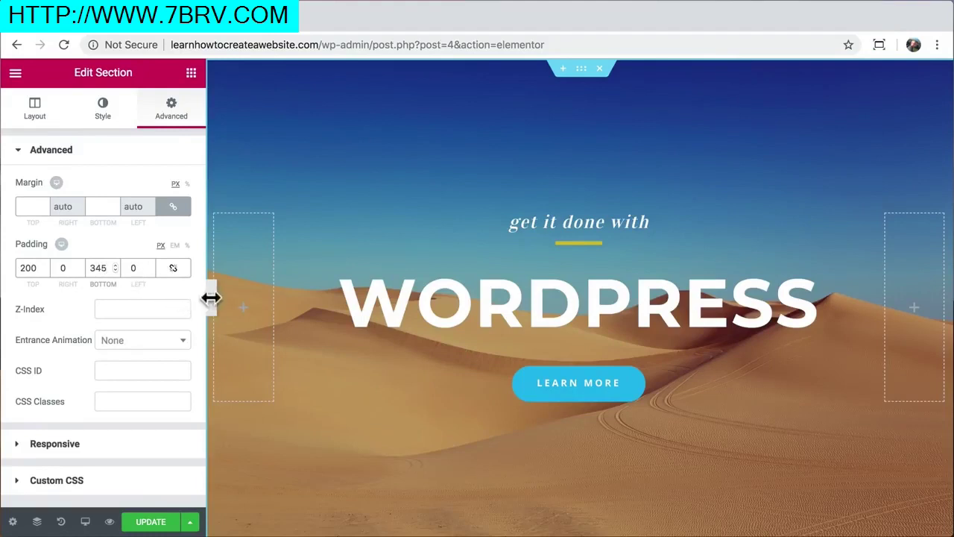
pyautogui.click(212, 294)
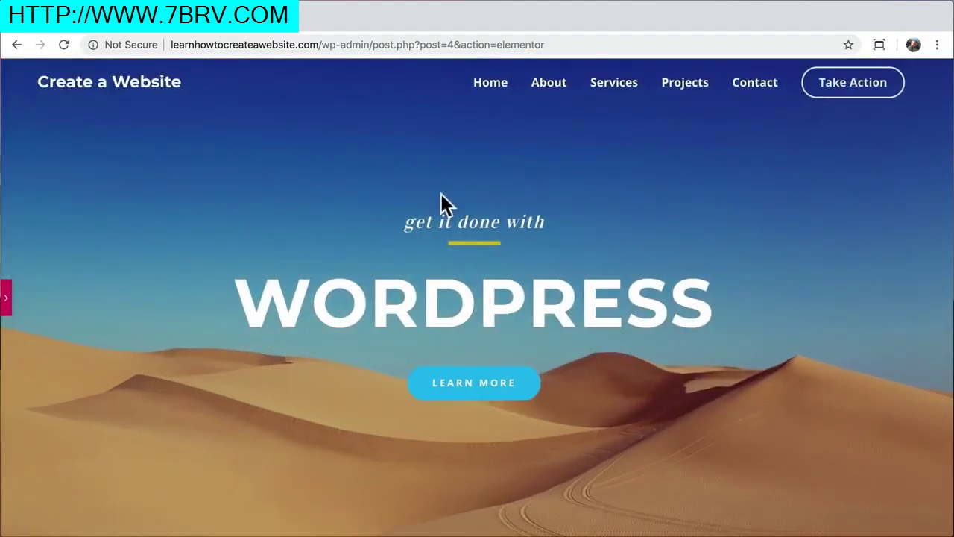
pyautogui.click(6, 299)
# Set the section padding to 250 px top and 330 px bottom and preview it
pyautogui.doubleClick(29, 268)
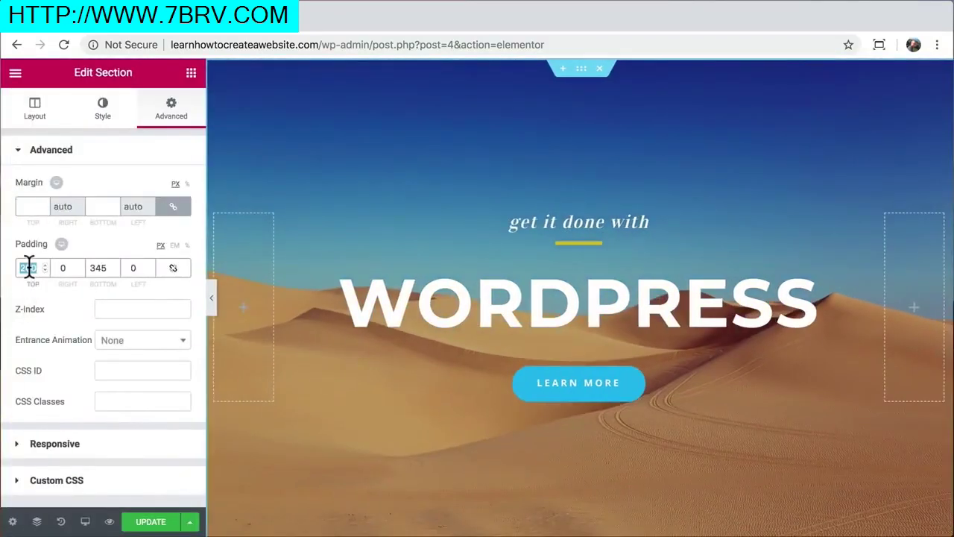
pyautogui.write('250')
pyautogui.doubleClick(96, 267)
pyautogui.write('330')
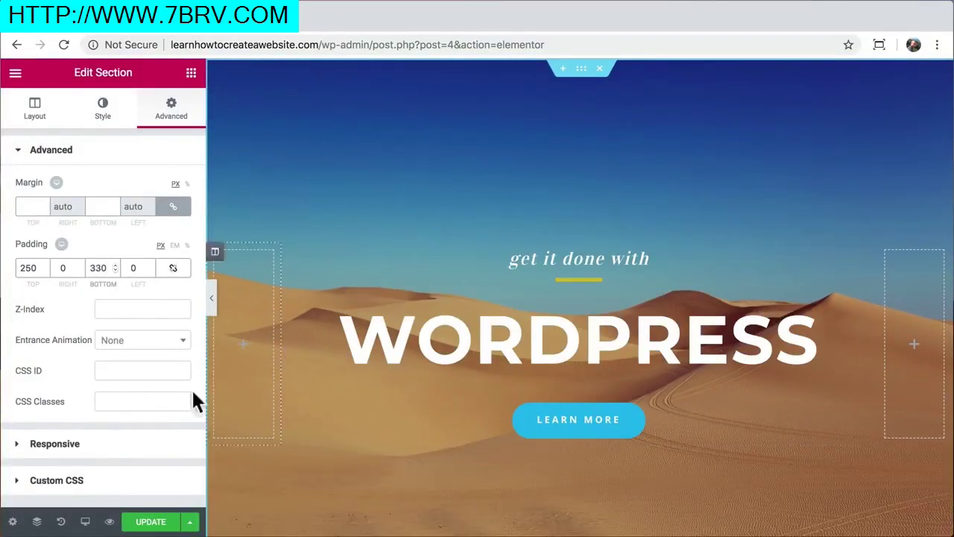
pyautogui.click(211, 298)
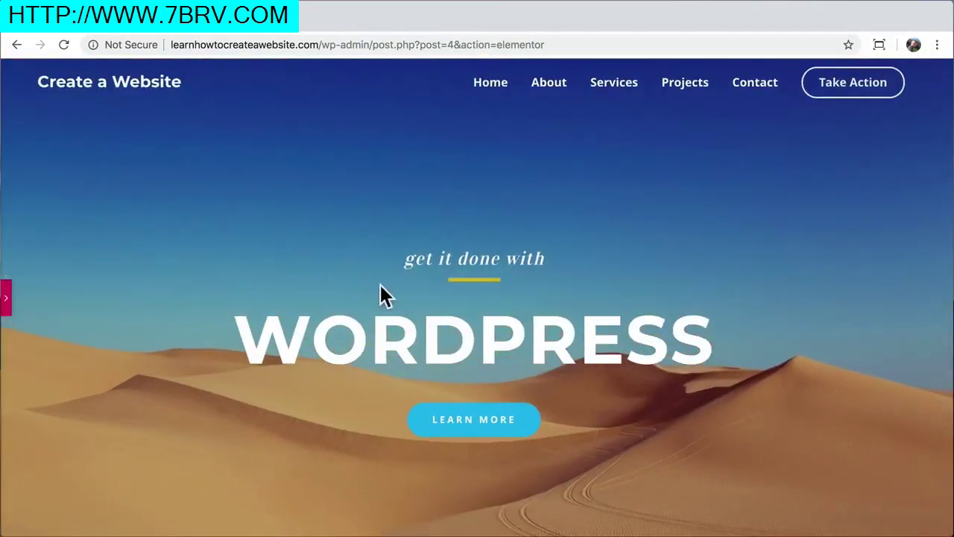
pyautogui.scroll(-5, 395, 328)
pyautogui.scroll(5, 396, 328)
pyautogui.click(6, 294)
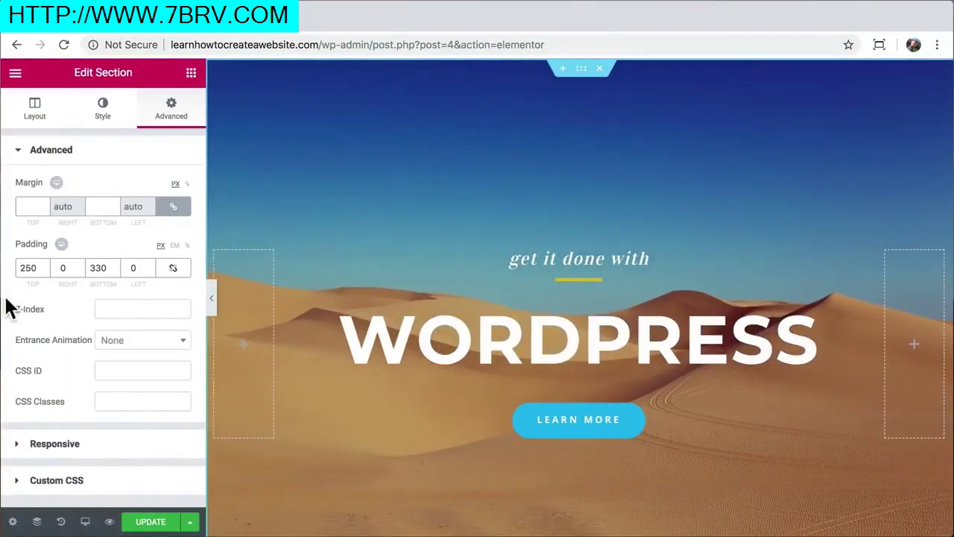
# Try Scroll background attachment, then set the dune background back to Fixed
pyautogui.click(104, 123)
pyautogui.scroll(-3, 110, 246)
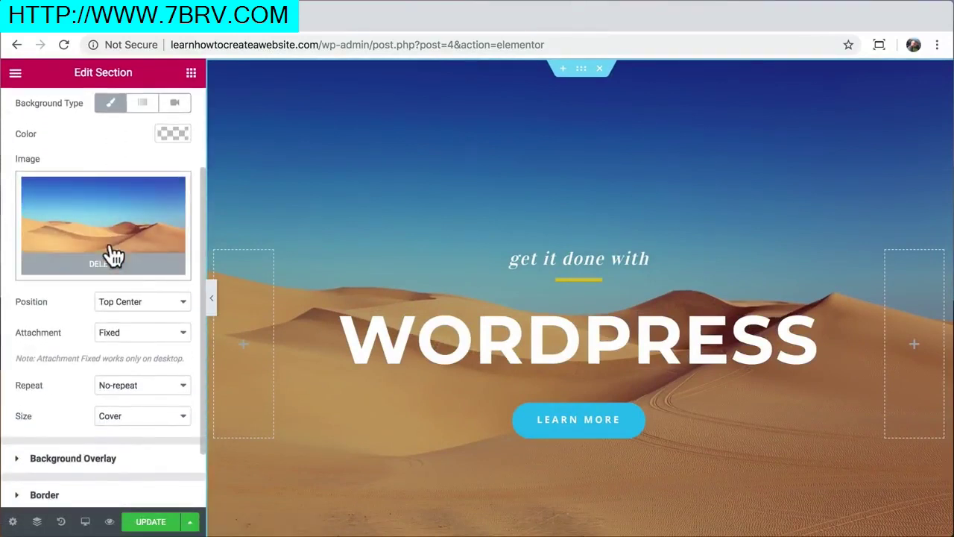
pyautogui.scroll(-1, 112, 254)
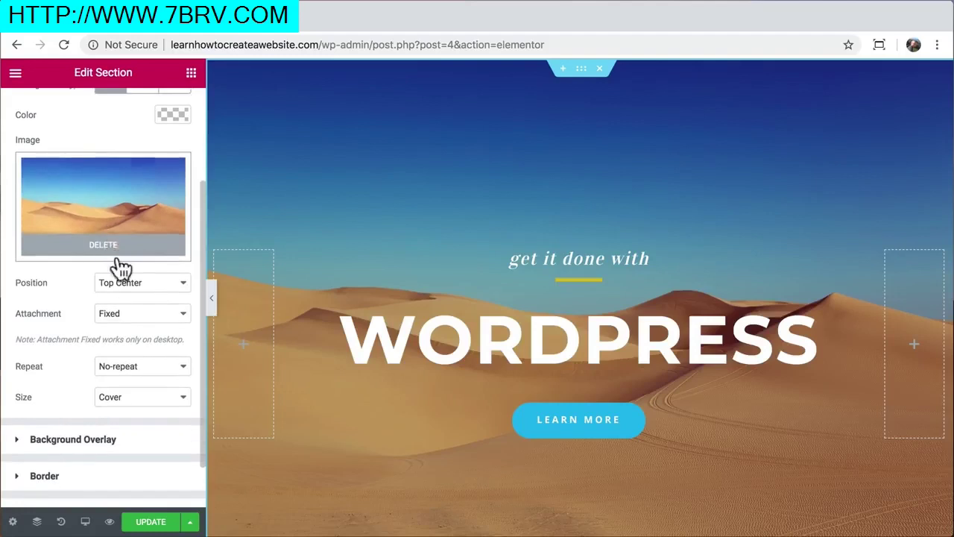
pyautogui.click(170, 313)
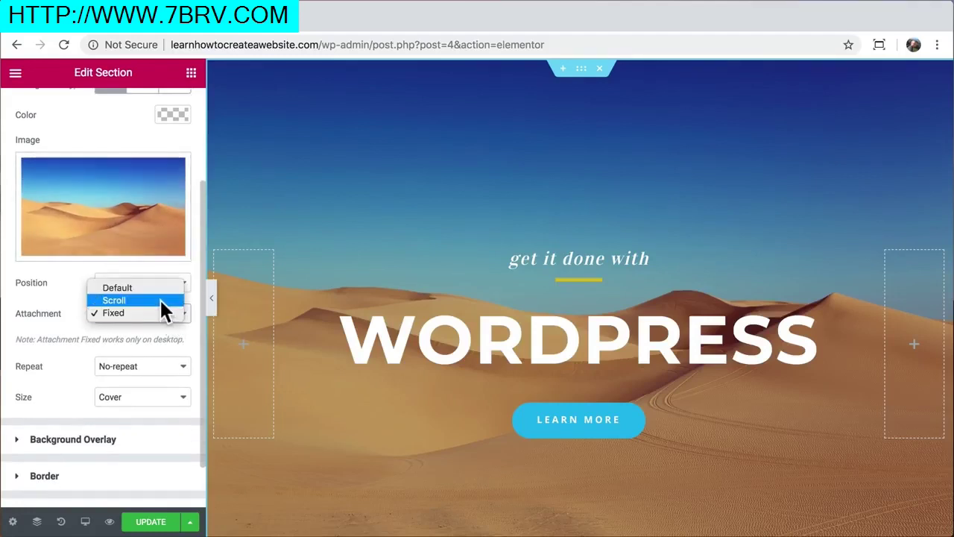
pyautogui.click(162, 300)
pyautogui.scroll(-3, 430, 187)
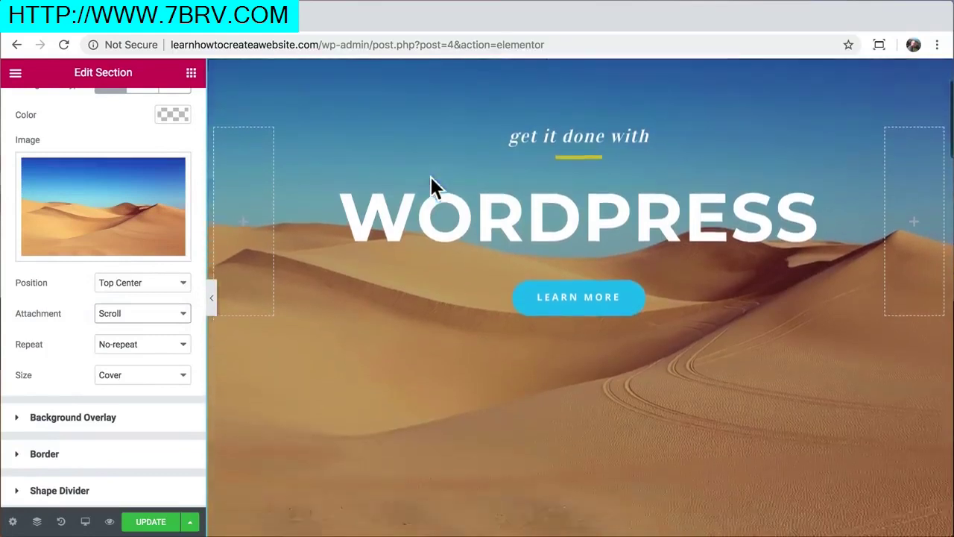
pyautogui.scroll(-3, 431, 186)
pyautogui.scroll(5, 433, 187)
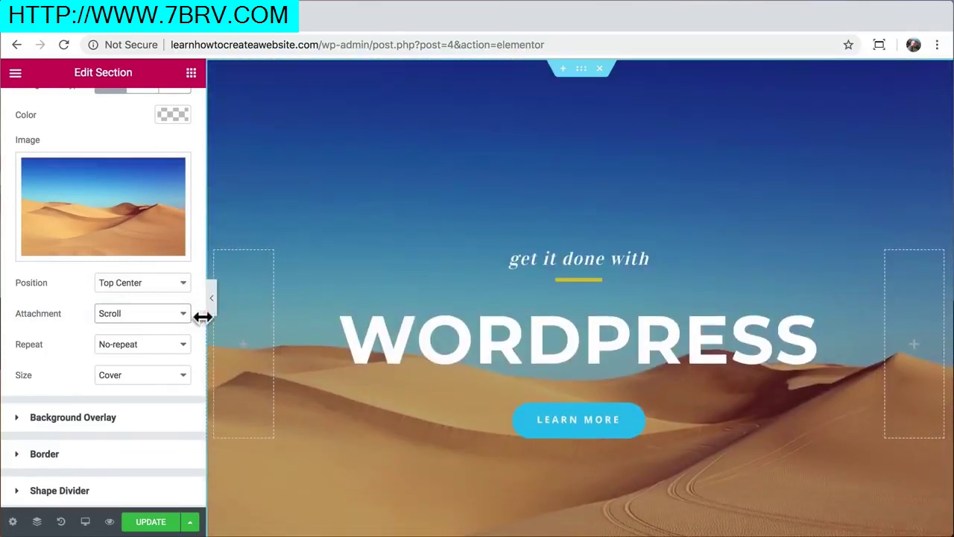
pyautogui.click(179, 317)
pyautogui.click(168, 320)
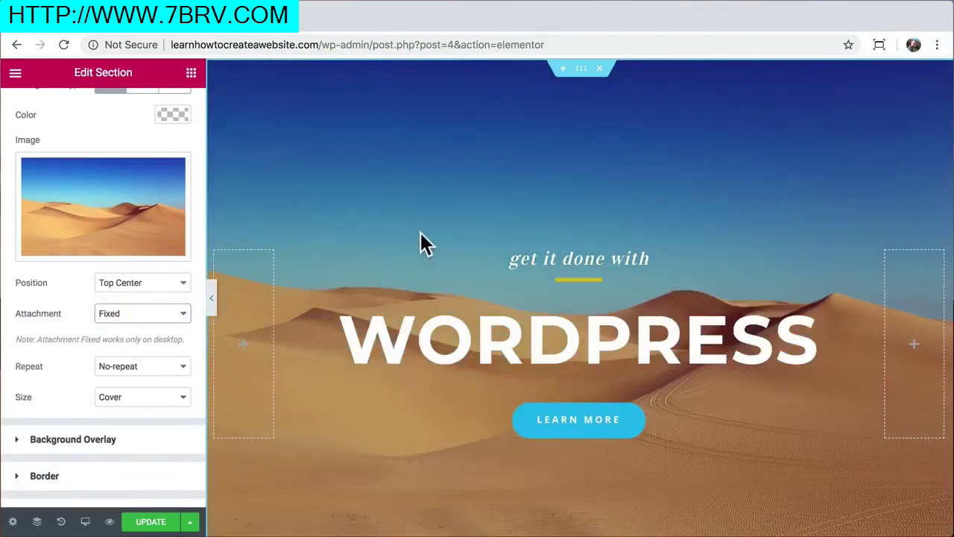
pyautogui.scroll(-4, 421, 233)
pyautogui.scroll(2, 421, 232)
pyautogui.scroll(-2, 421, 233)
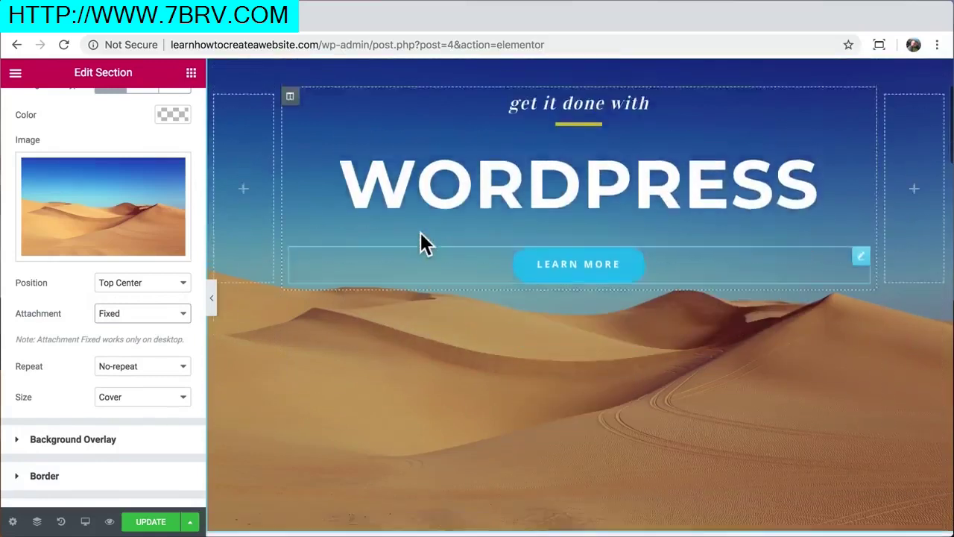
pyautogui.scroll(2, 420, 237)
pyautogui.scroll(-1, 420, 237)
pyautogui.scroll(3, 418, 242)
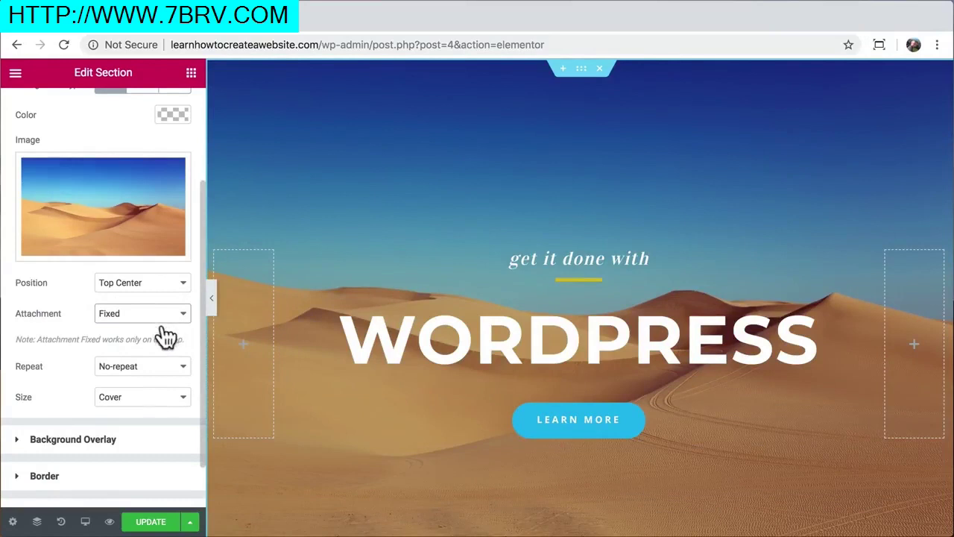
# Update the page, check it in a live preview, and close the preview
pyautogui.click(152, 522)
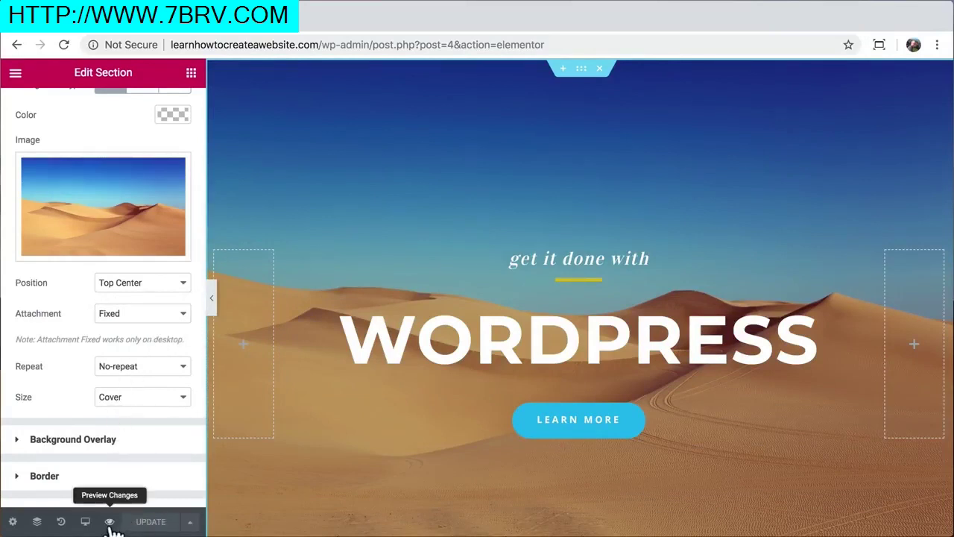
pyautogui.click(109, 522)
pyautogui.scroll(-10, 320, 257)
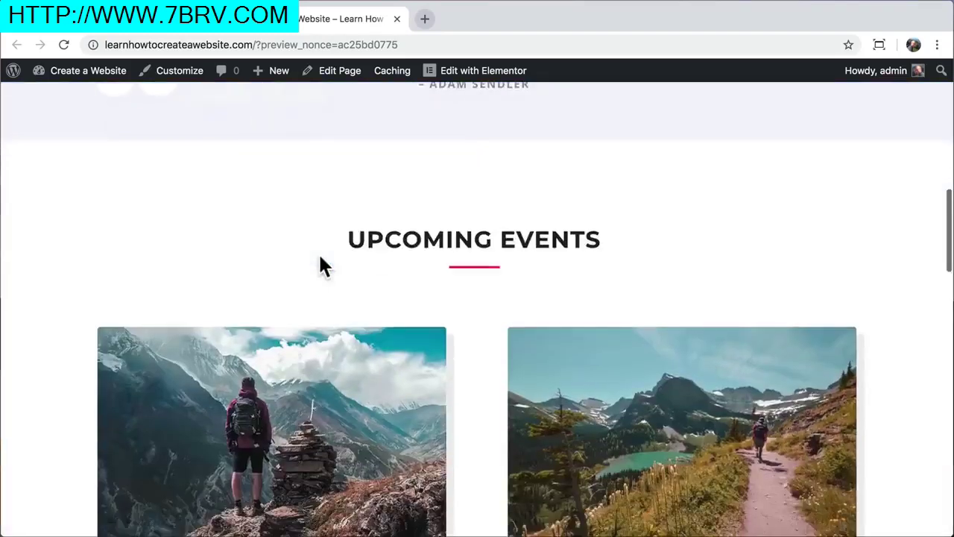
pyautogui.scroll(10, 319, 252)
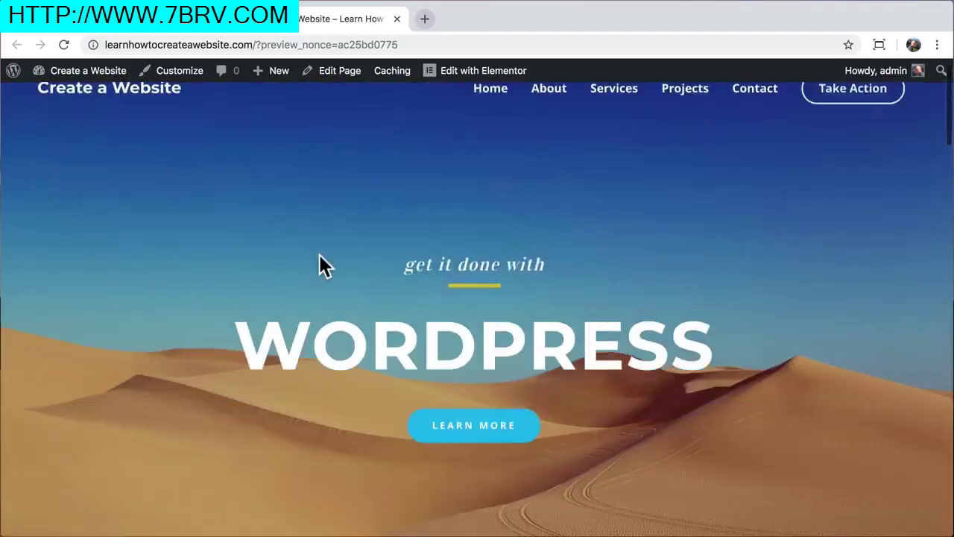
pyautogui.click(396, 18)
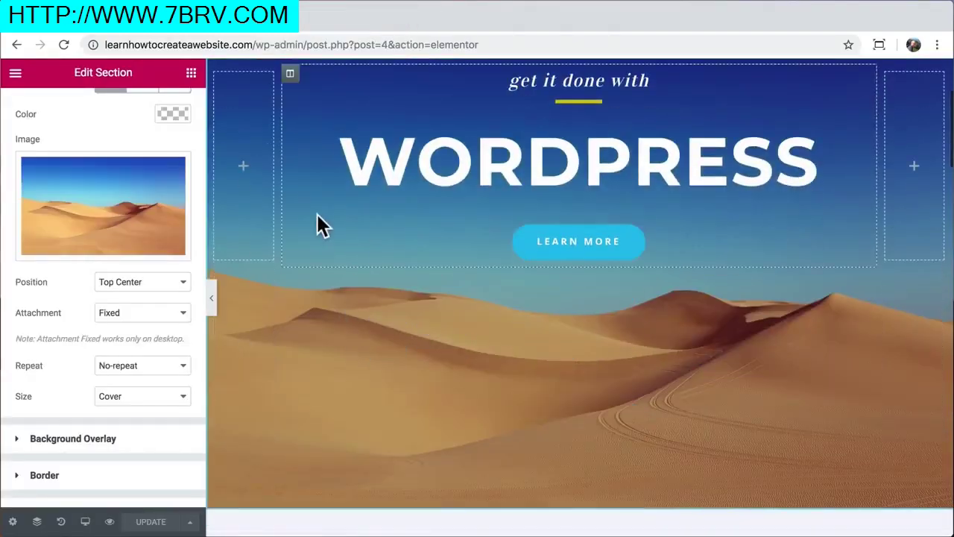
# Move the Everest Camp Trek and Walking Holidays text widgets above their photos
pyautogui.scroll(-10, 319, 224)
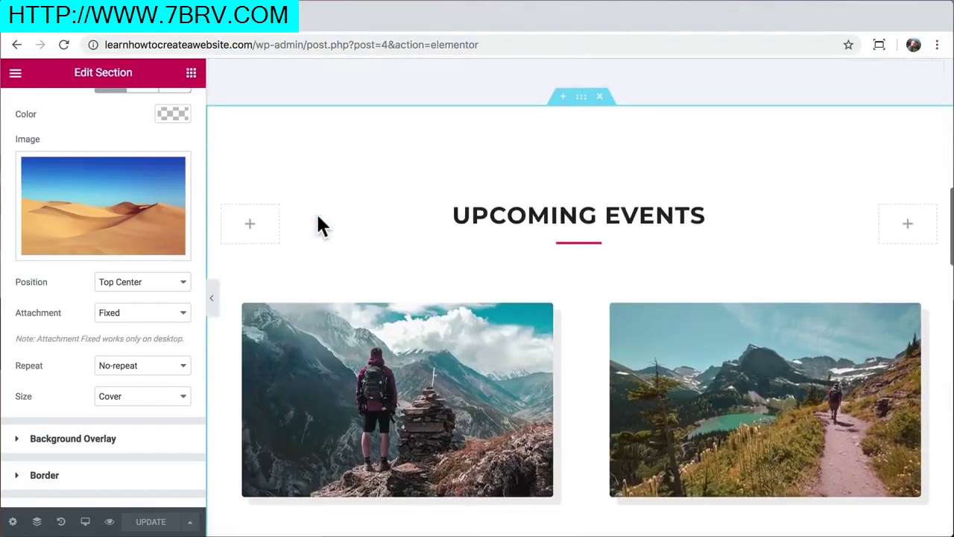
pyautogui.scroll(-2, 319, 222)
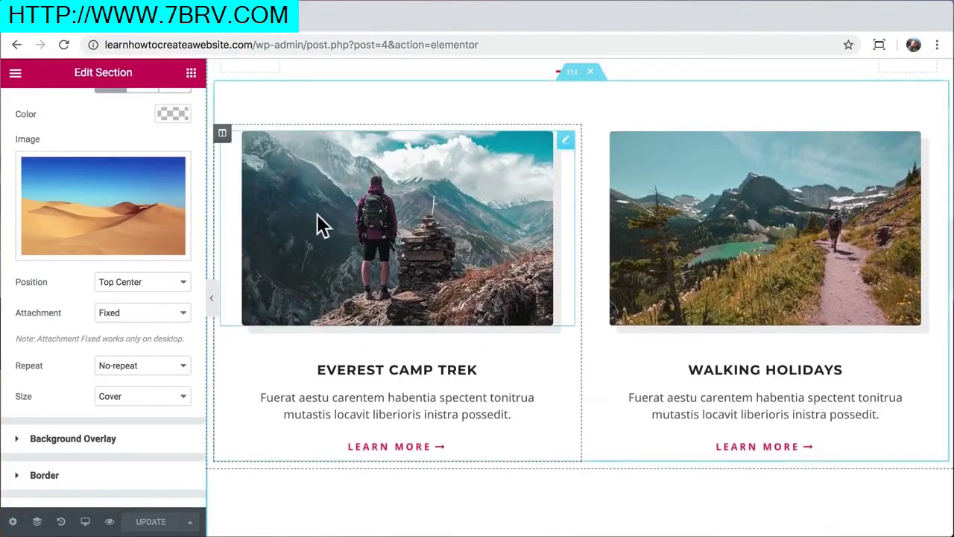
pyautogui.moveTo(565, 349); pyautogui.dragTo(461, 139)
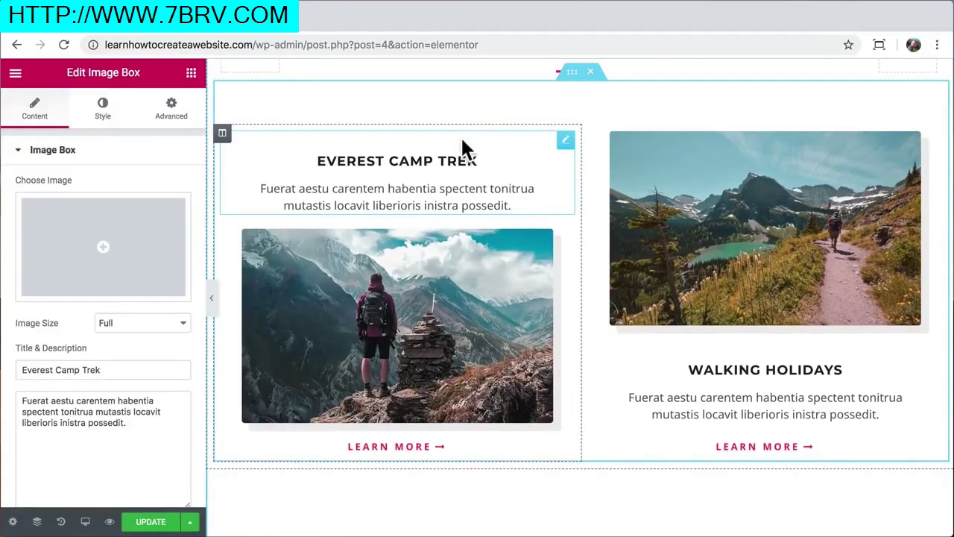
pyautogui.moveTo(933, 355); pyautogui.dragTo(847, 143)
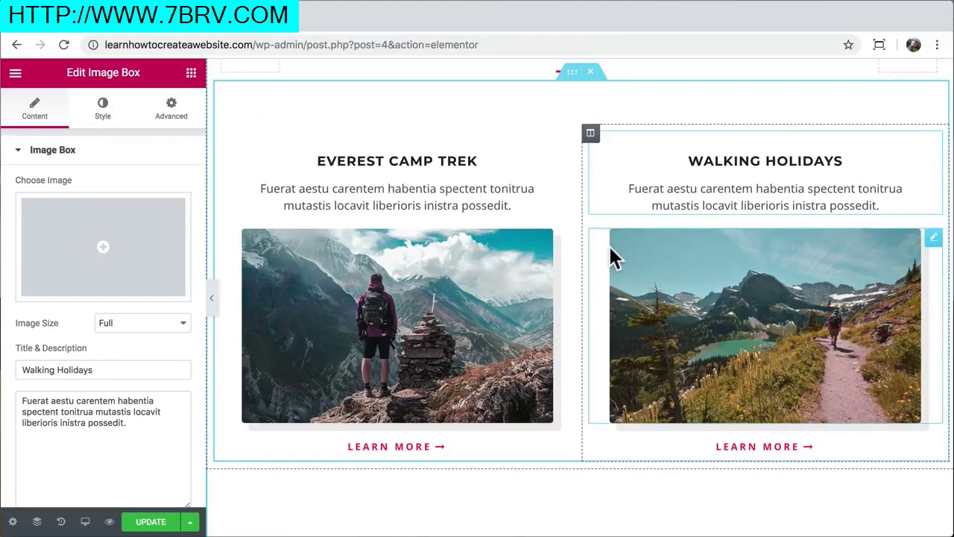
# Copy the hero LEARN MORE button's style and paste it onto the Everest card's Learn More link
pyautogui.scroll(10, 610, 254)
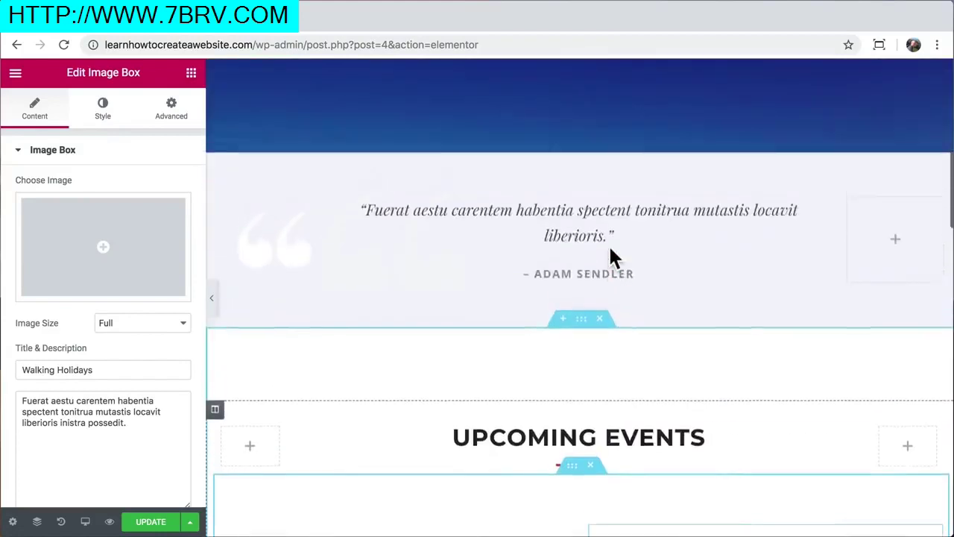
pyautogui.scroll(2, 610, 257)
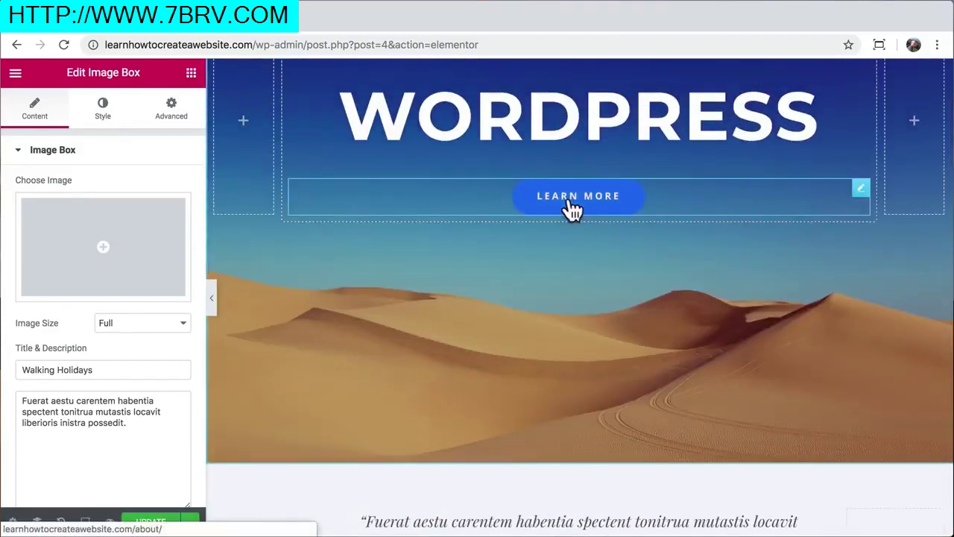
pyautogui.rightClick(571, 202)
pyautogui.click(606, 261)
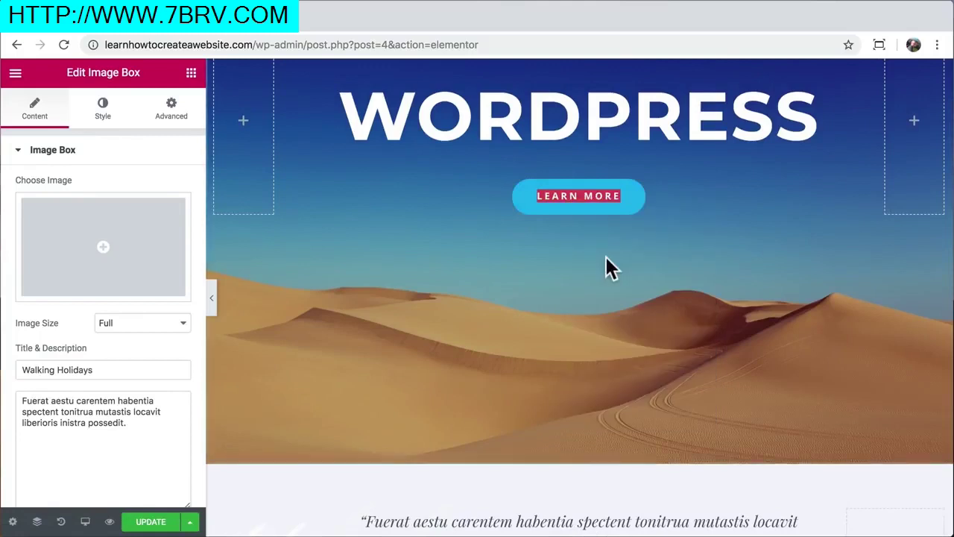
pyautogui.scroll(-5, 531, 287)
pyautogui.scroll(-6, 533, 287)
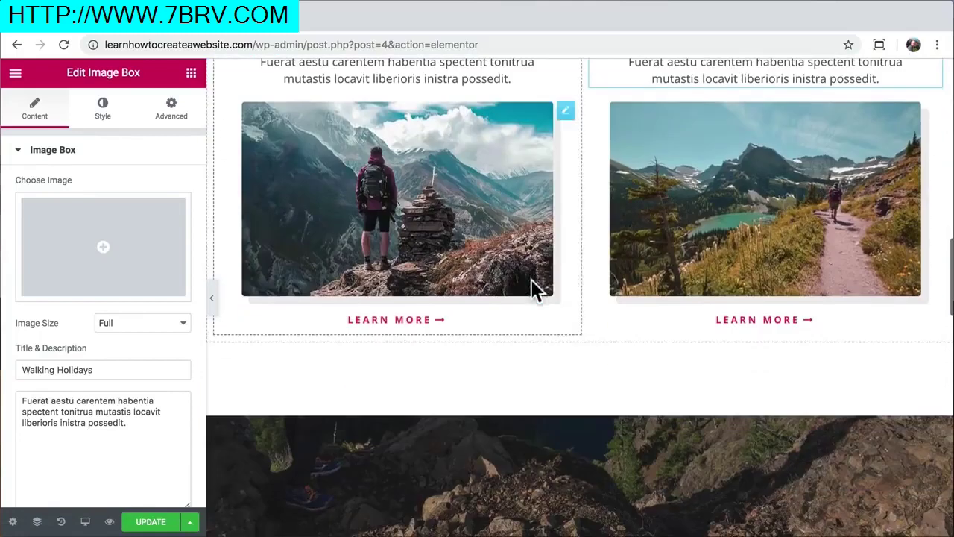
pyautogui.rightClick(400, 330)
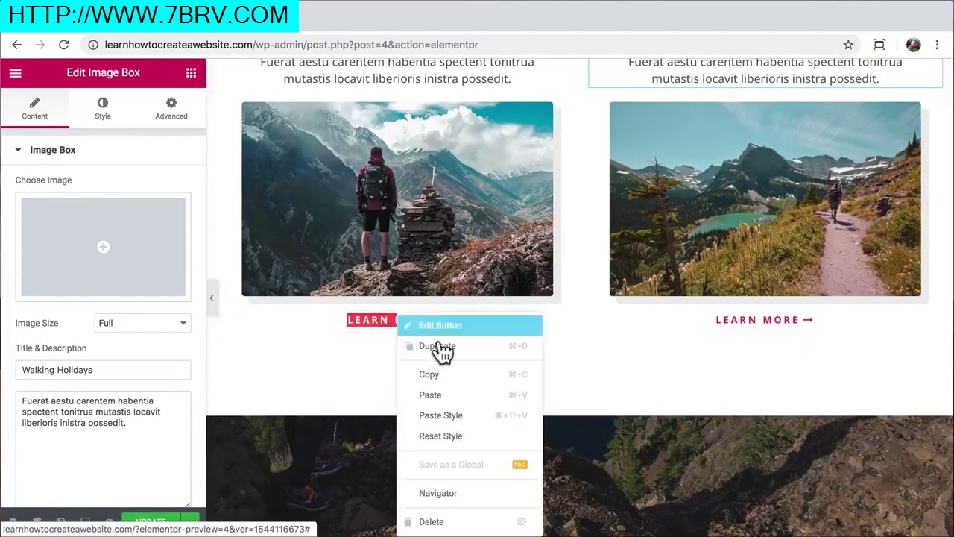
pyautogui.click(456, 413)
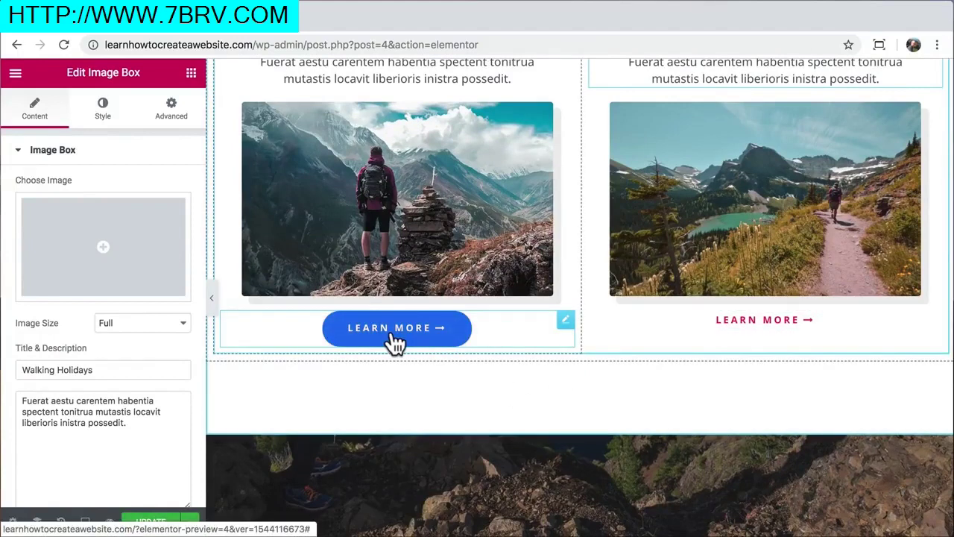
pyautogui.click(566, 322)
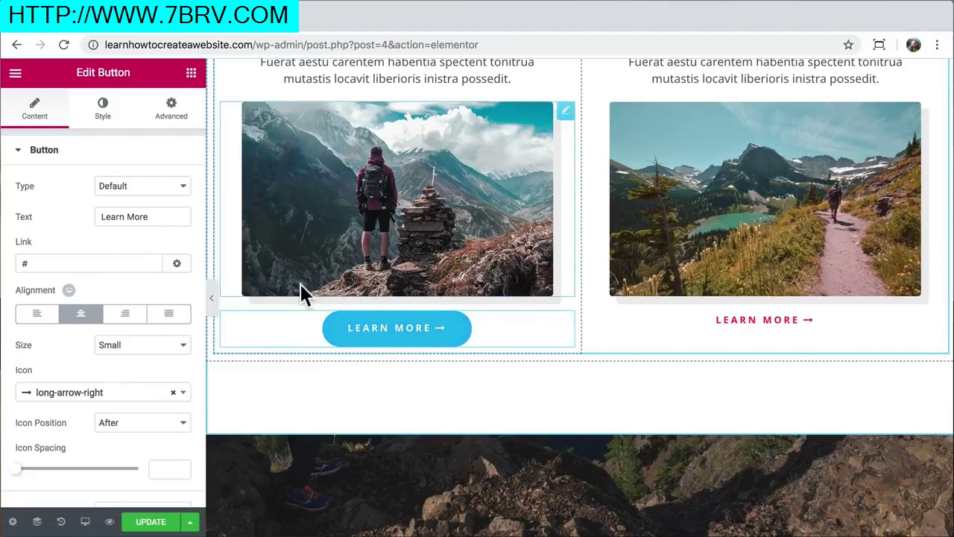
# Unlink the margins and give the left LEARN MORE button a 35 px top margin
pyautogui.click(173, 111)
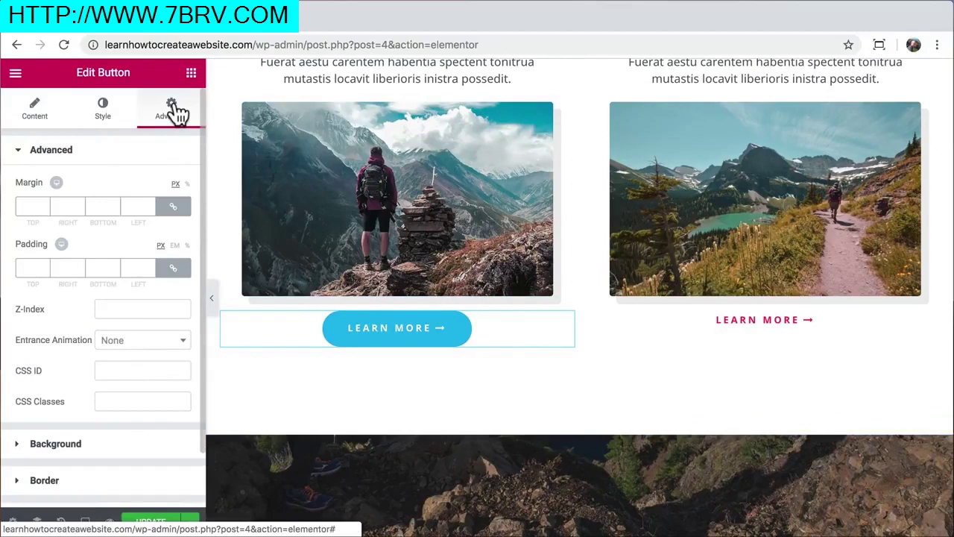
pyautogui.click(173, 209)
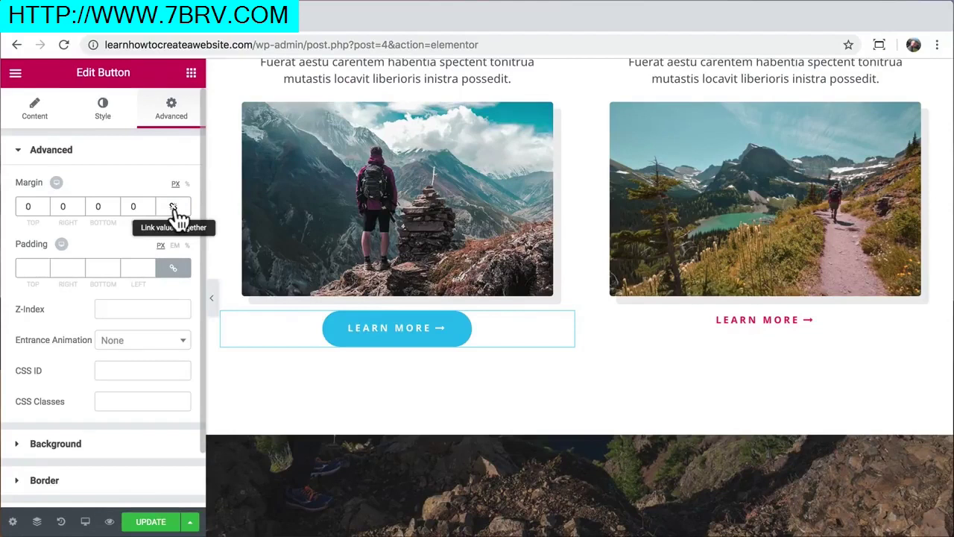
pyautogui.doubleClick(25, 206)
pyautogui.write('90')
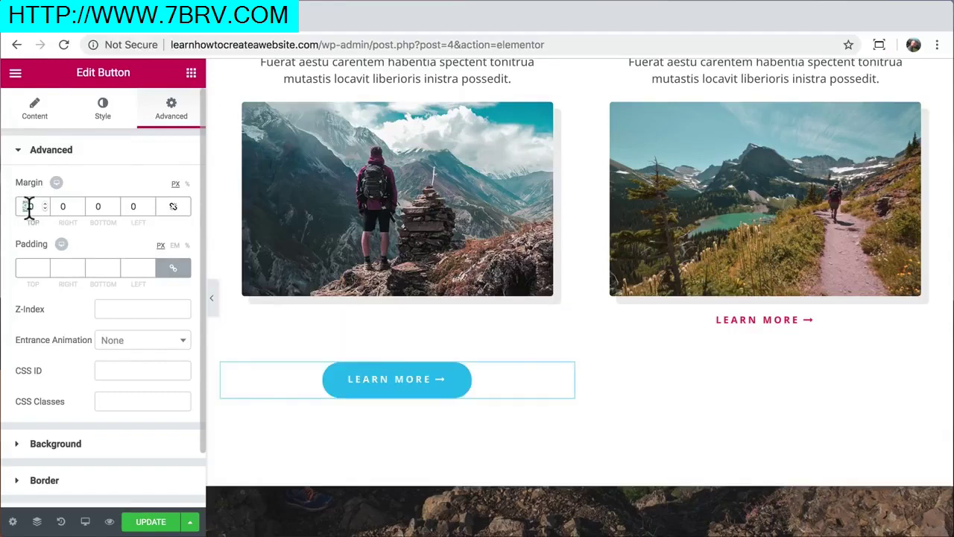
pyautogui.write('35')
# Paste the left button's style onto the right Walking Holidays LEARN MORE button
pyautogui.rightClick(403, 338)
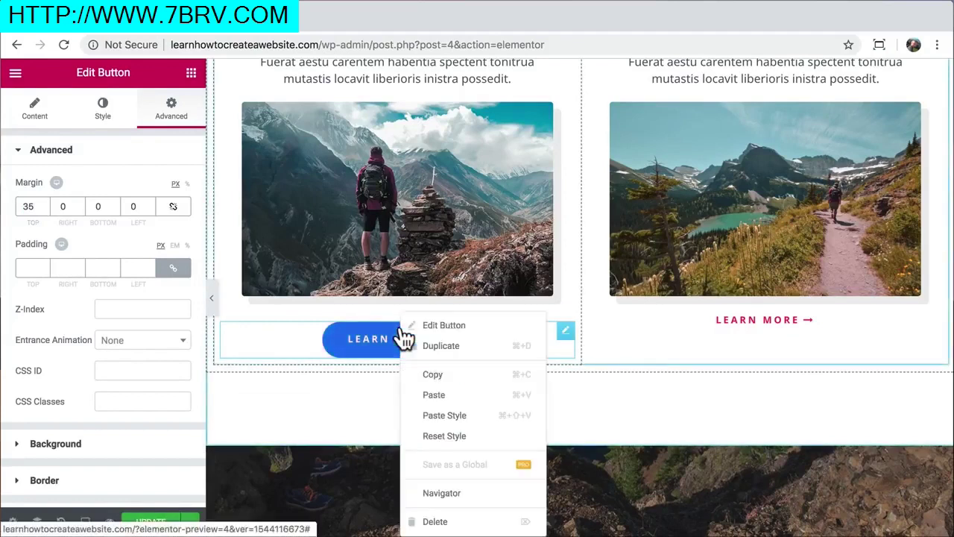
pyautogui.click(441, 375)
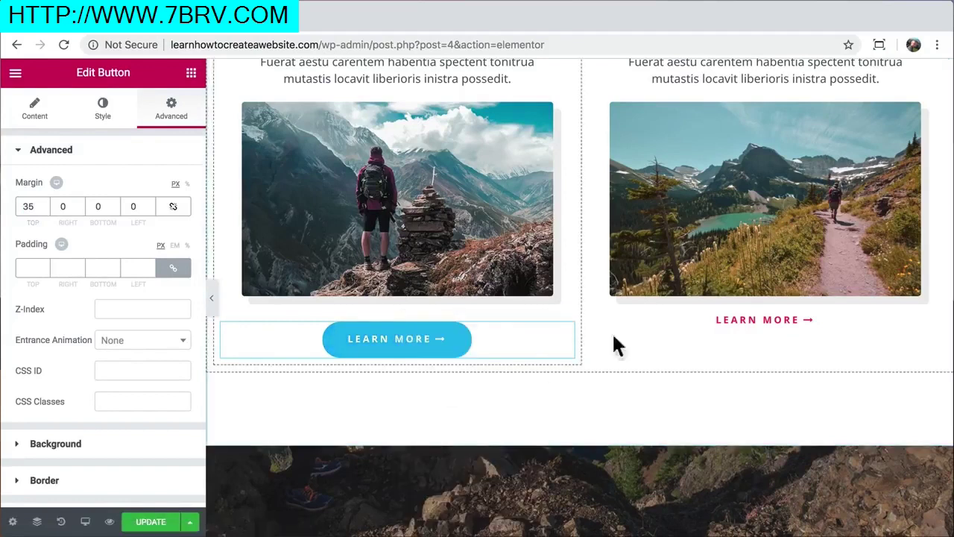
pyautogui.rightClick(730, 322)
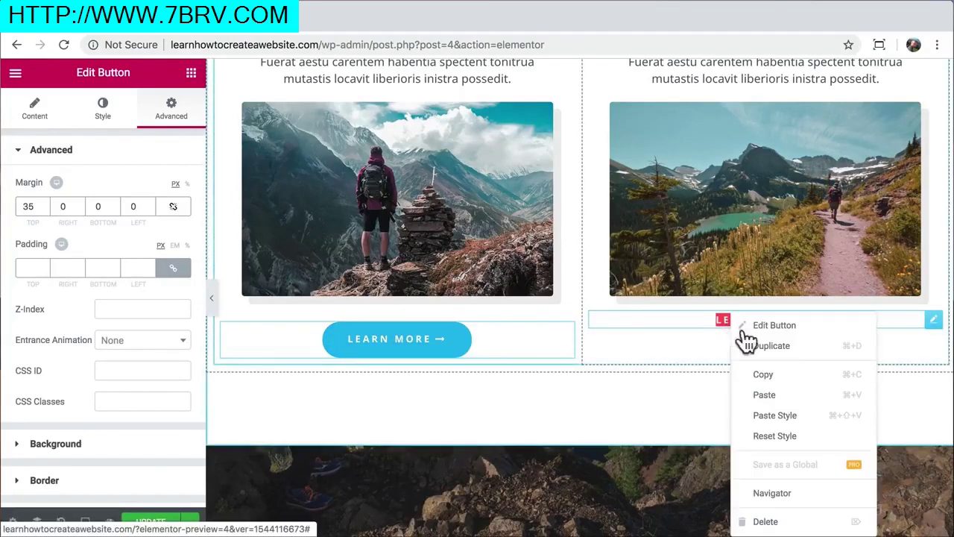
pyautogui.click(801, 418)
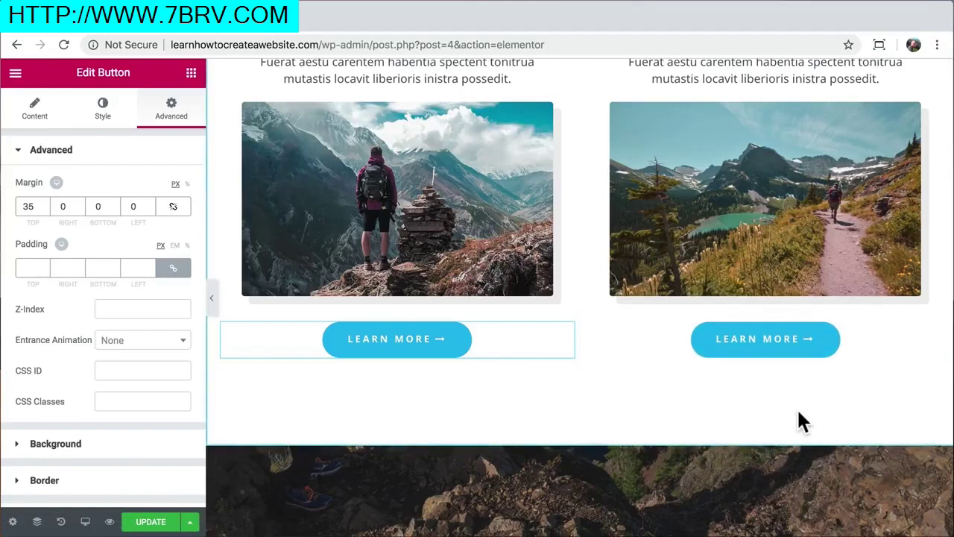
pyautogui.scroll(-1, 799, 412)
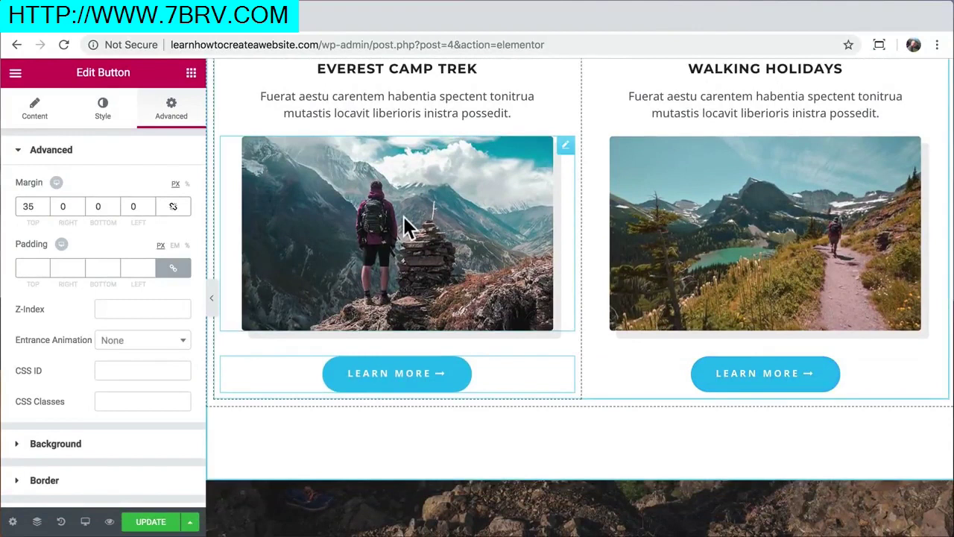
# Replace the Everest Camp Trek image with services-1.jpg from the Media Library
pyautogui.click(403, 216)
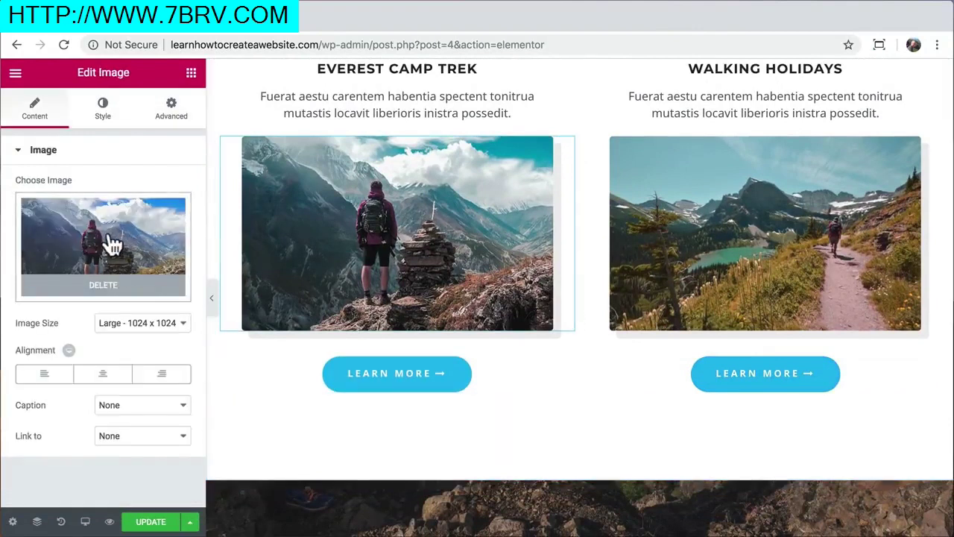
pyautogui.click(112, 246)
pyautogui.scroll(-3, 289, 280)
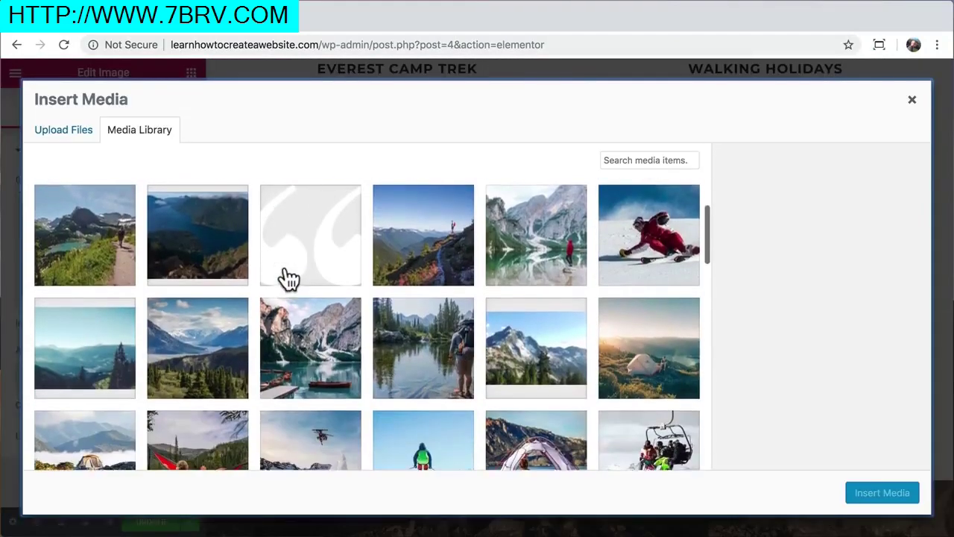
pyautogui.click(429, 349)
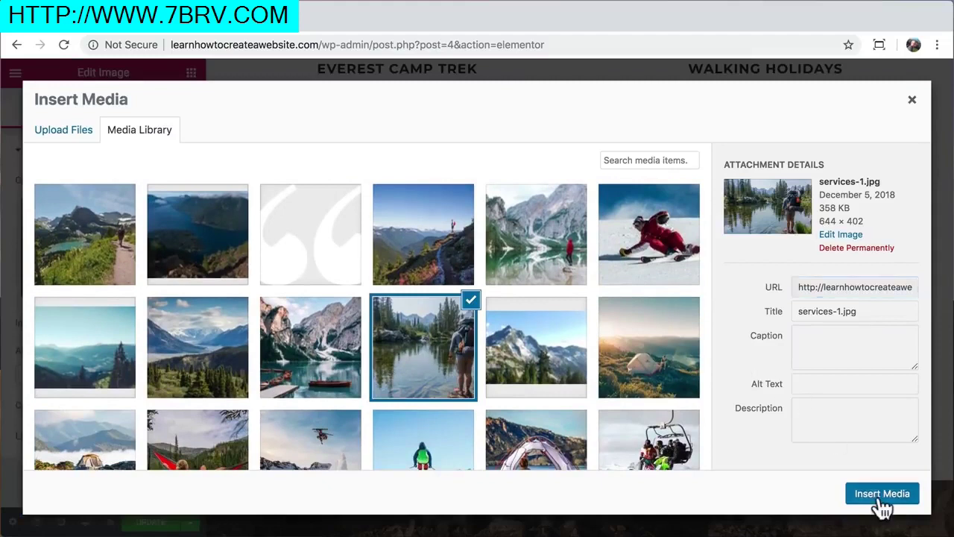
pyautogui.click(882, 494)
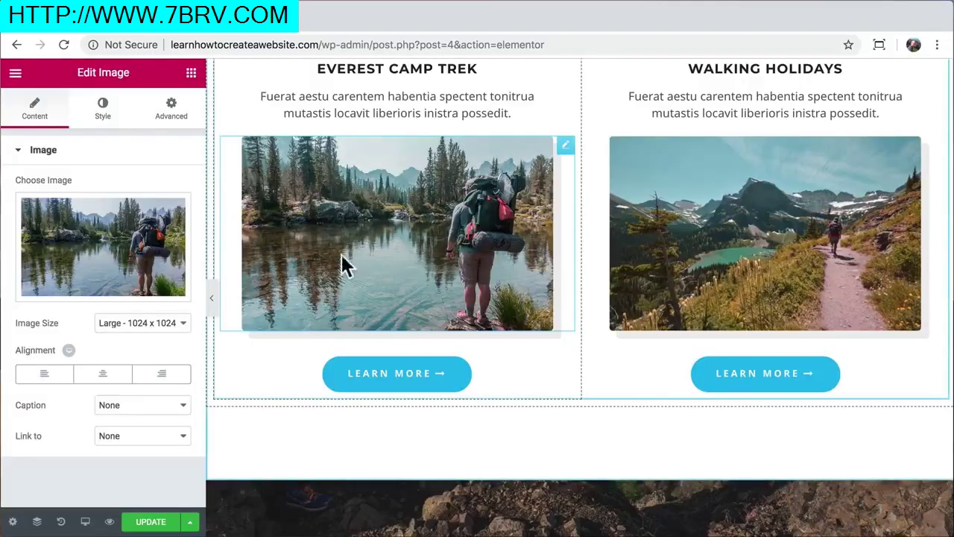
# Set the image width to 89% and hide the editor panel to preview the cards
pyautogui.click(103, 110)
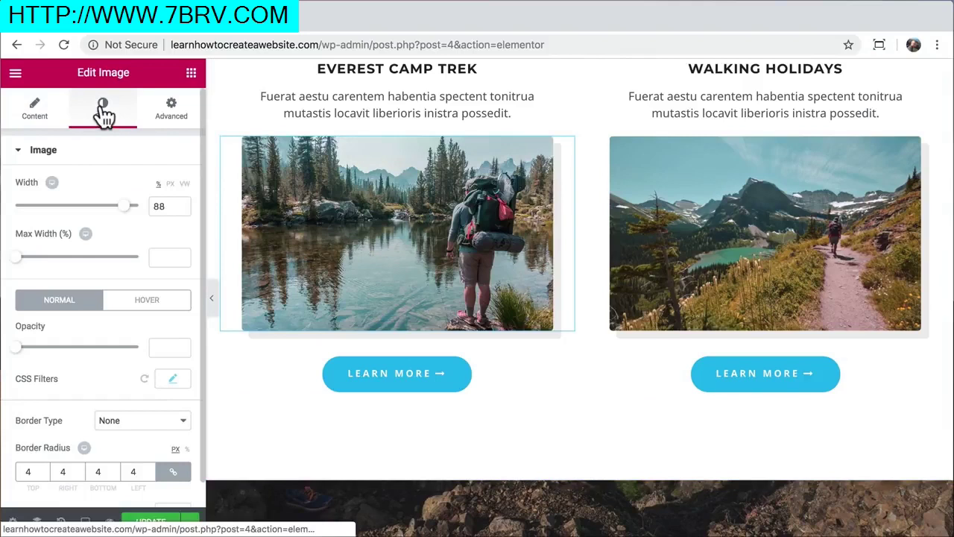
pyautogui.moveTo(124, 209)
pyautogui.mouseDown()
pyautogui.moveTo(28, 212)
pyautogui.moveTo(134, 192)
pyautogui.moveTo(128, 198)
pyautogui.mouseUp()
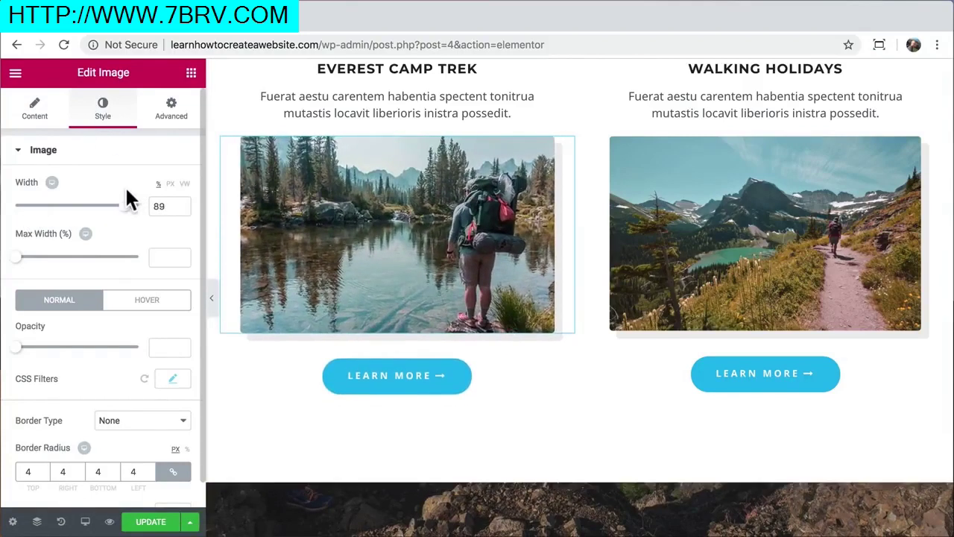
pyautogui.click(212, 305)
pyautogui.scroll(15, 469, 241)
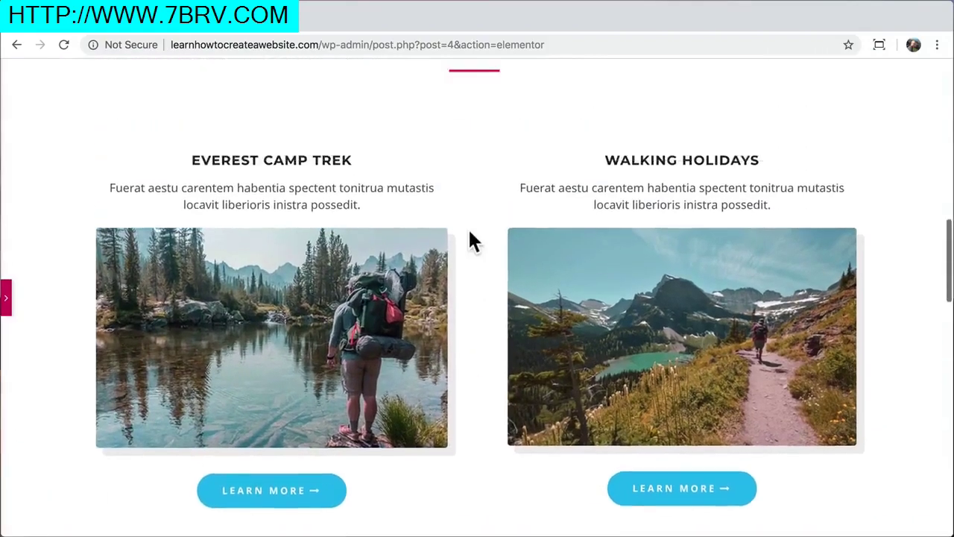
pyautogui.scroll(-10, 469, 235)
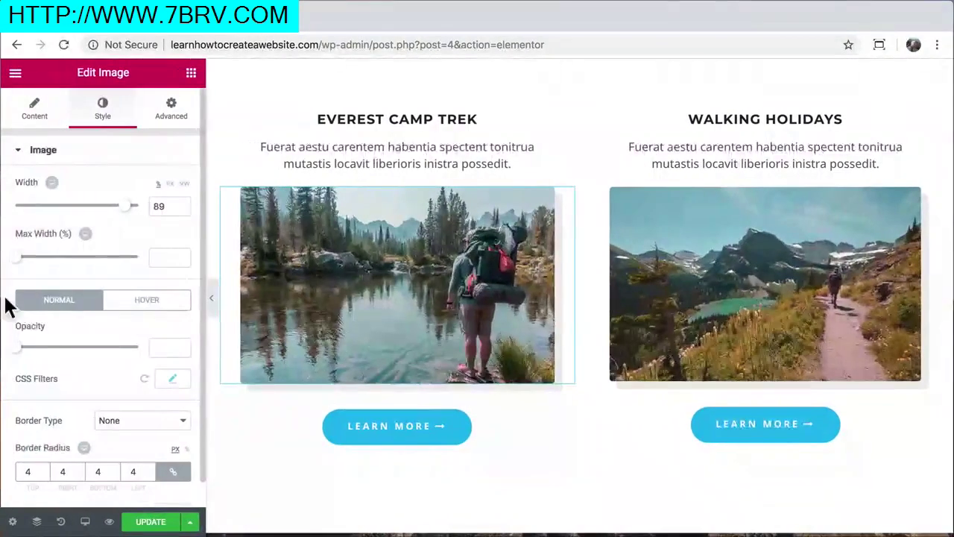
pyautogui.scroll(-6, 253, 518)
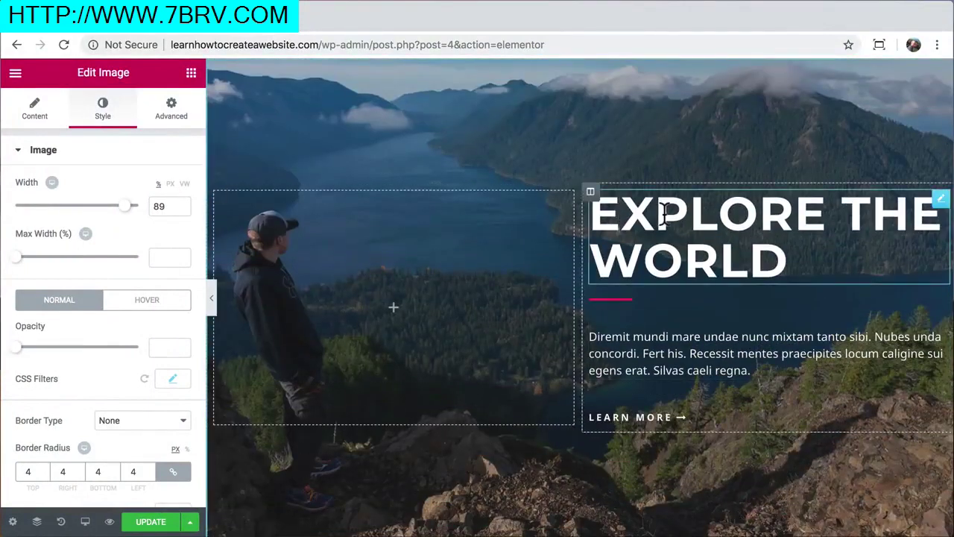
# Set the EXPLORE THE WORLD heading's text colour to white
pyautogui.click(666, 213)
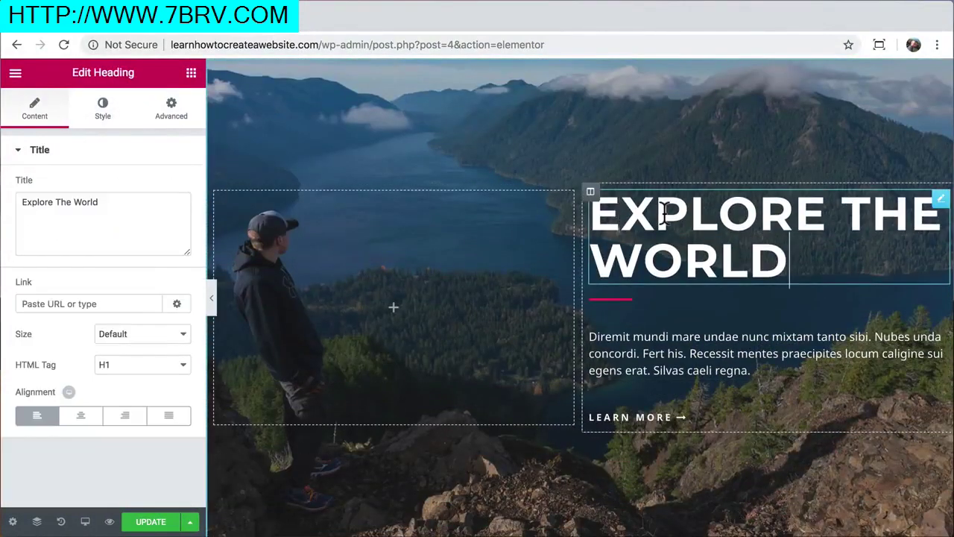
pyautogui.click(100, 124)
pyautogui.click(169, 185)
pyautogui.moveTo(119, 280); pyautogui.dragTo(112, 239)
pyautogui.click(161, 239)
pyautogui.moveTo(28, 231); pyautogui.dragTo(54, 260)
pyautogui.click(115, 186)
pyautogui.click(140, 346)
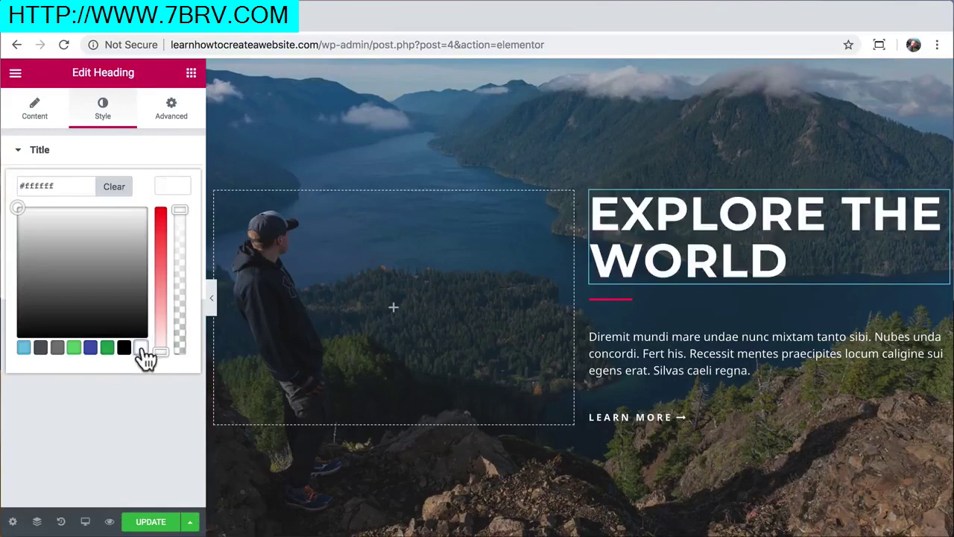
pyautogui.click(150, 391)
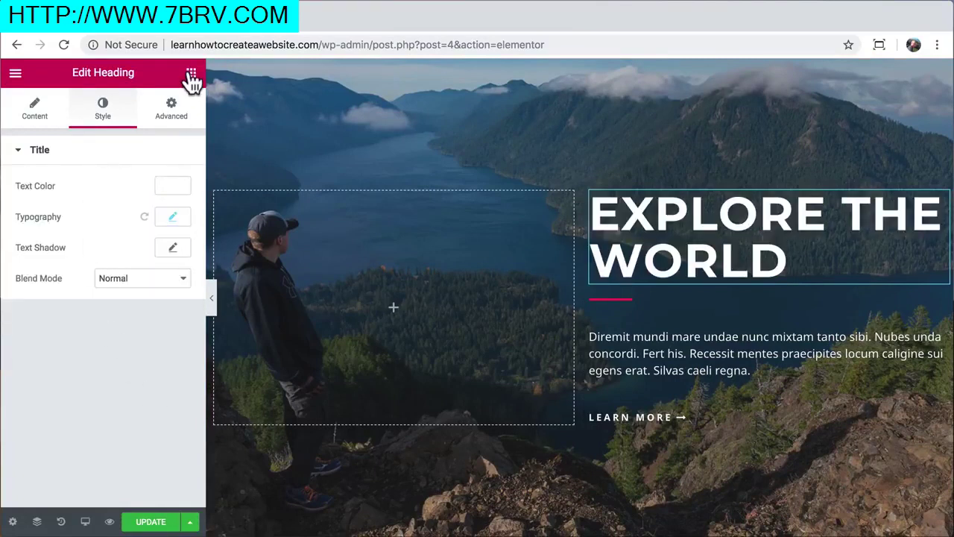
# Drag a Video widget into the hero's empty left column and open a new browser tab
pyautogui.click(190, 75)
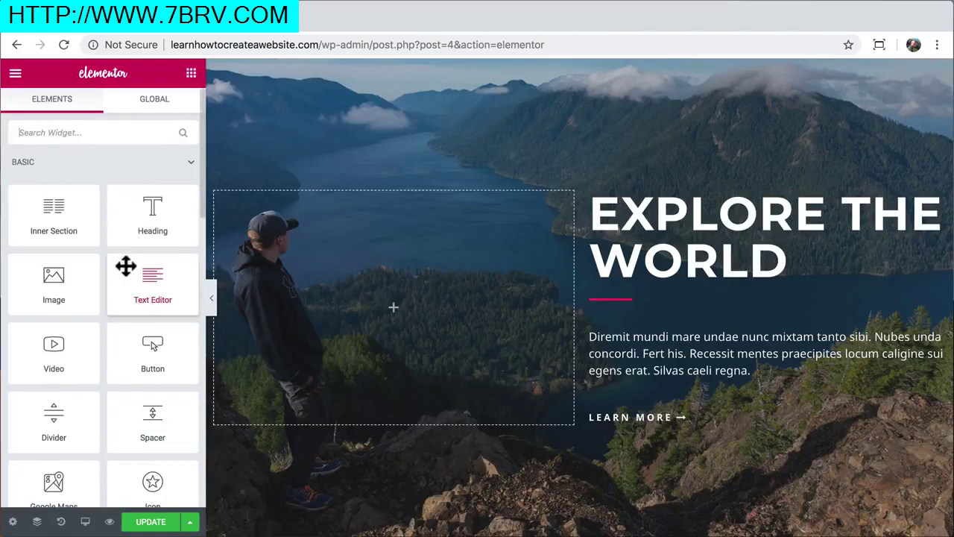
pyautogui.moveTo(56, 362); pyautogui.dragTo(379, 308)
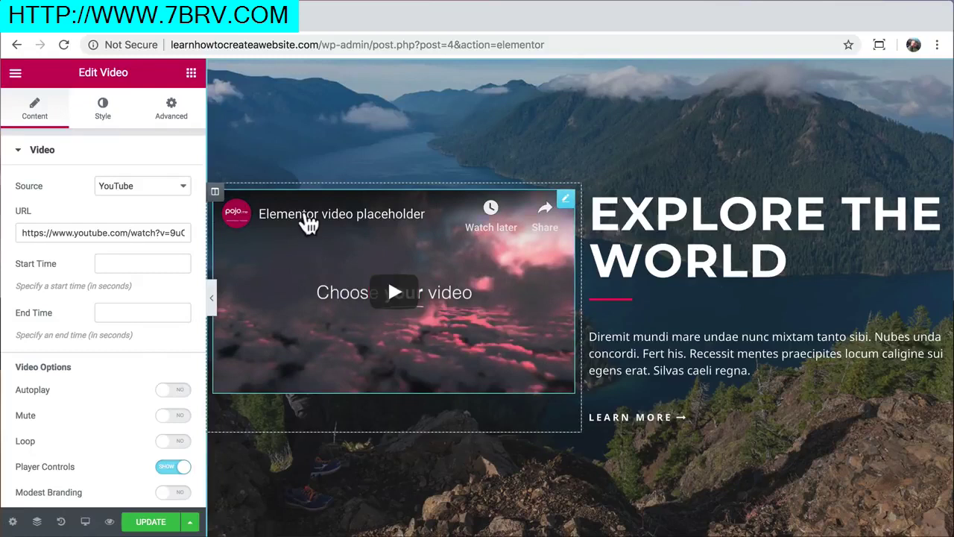
pyautogui.hotkey('ctrl', 't')
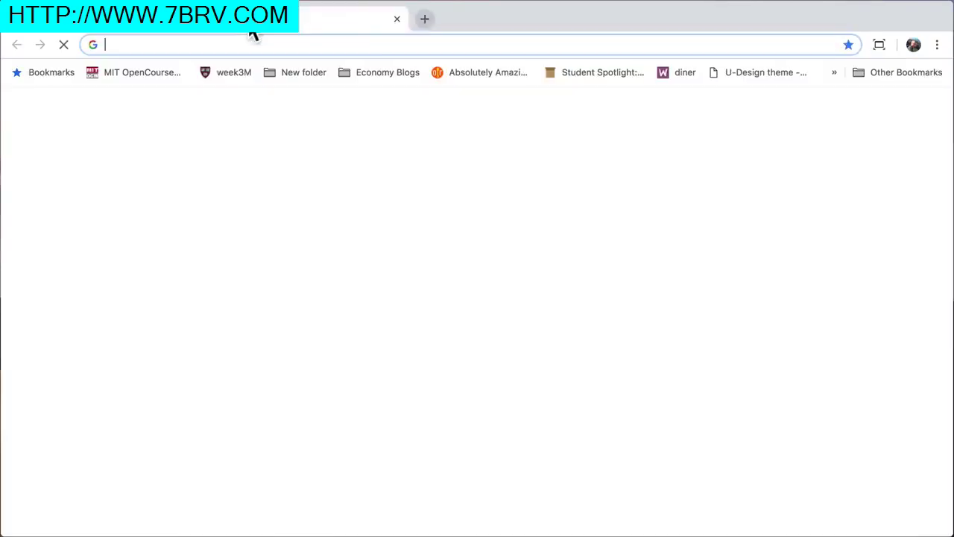
# Search YouTube for 'gopro surfing' and open the Surfing Mentawai Islands video
pyautogui.write('yout')
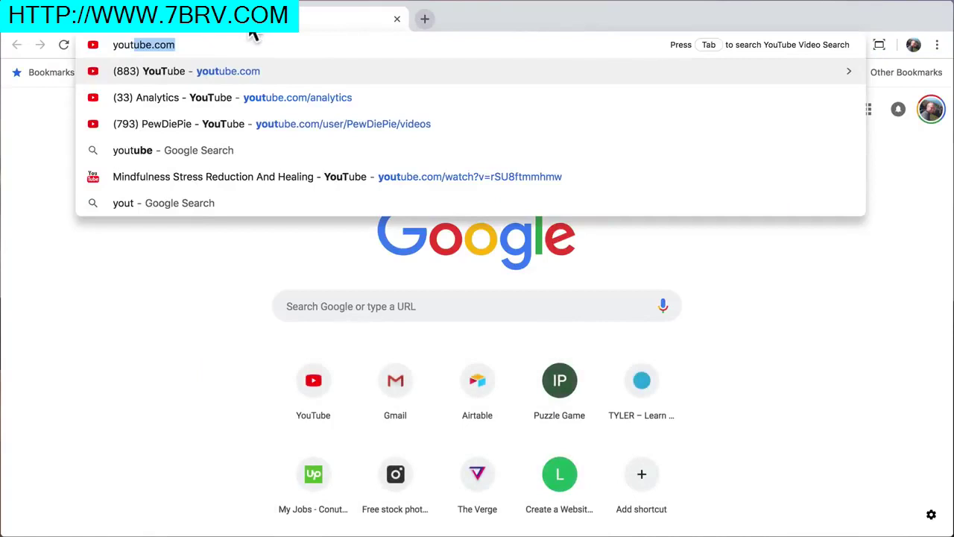
pyautogui.press('Return')
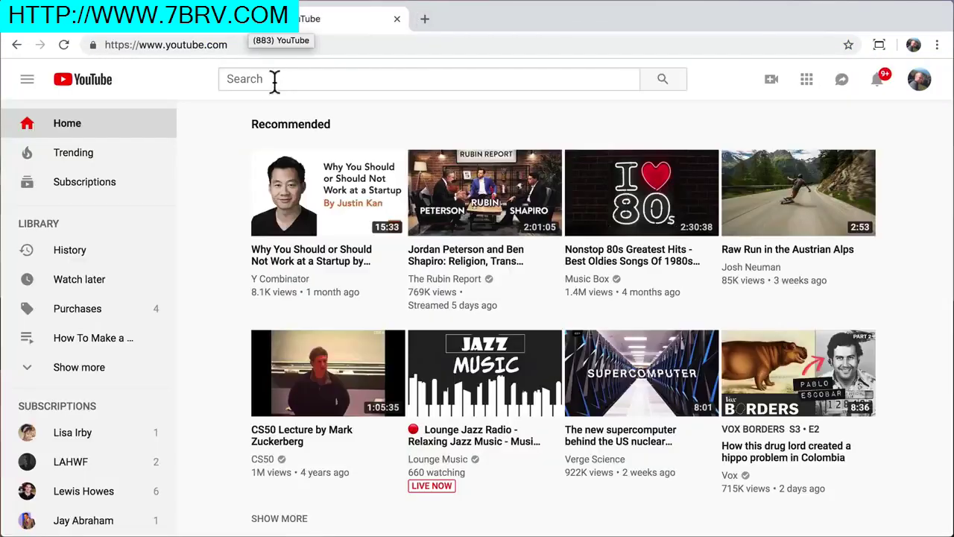
pyautogui.click(272, 80)
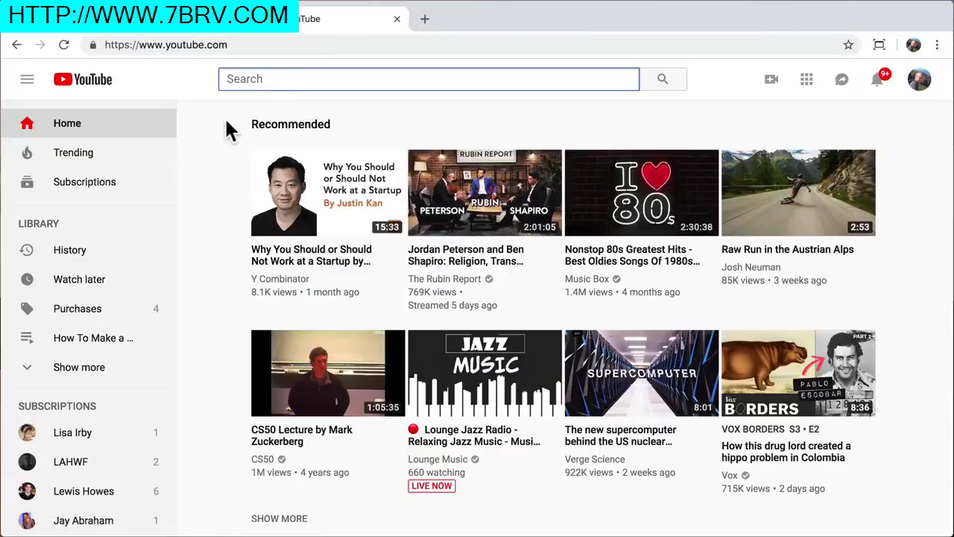
pyautogui.write('gopro surfing')
pyautogui.press('Return')
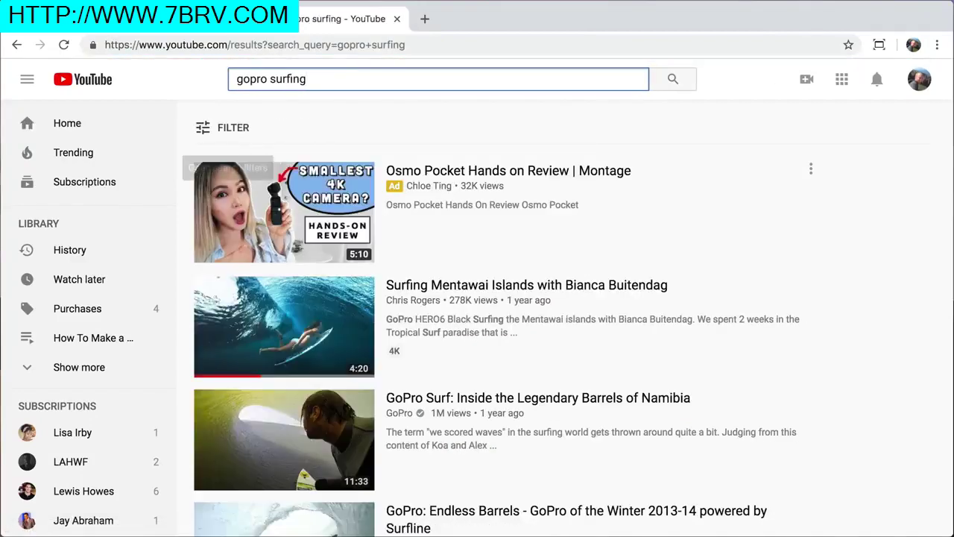
pyautogui.click(441, 292)
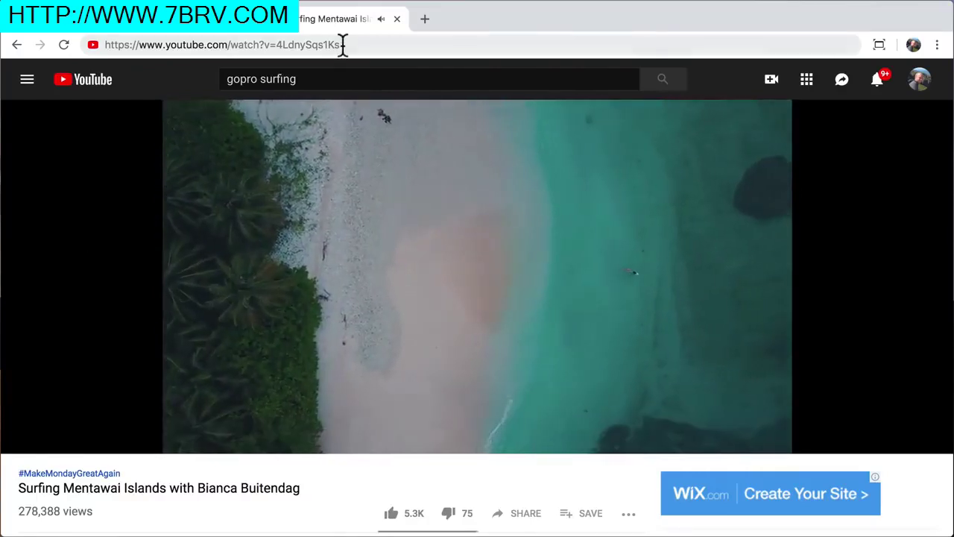
# Copy the video's web address and close the YouTube tab
pyautogui.click(343, 45)
pyautogui.rightClick(267, 44)
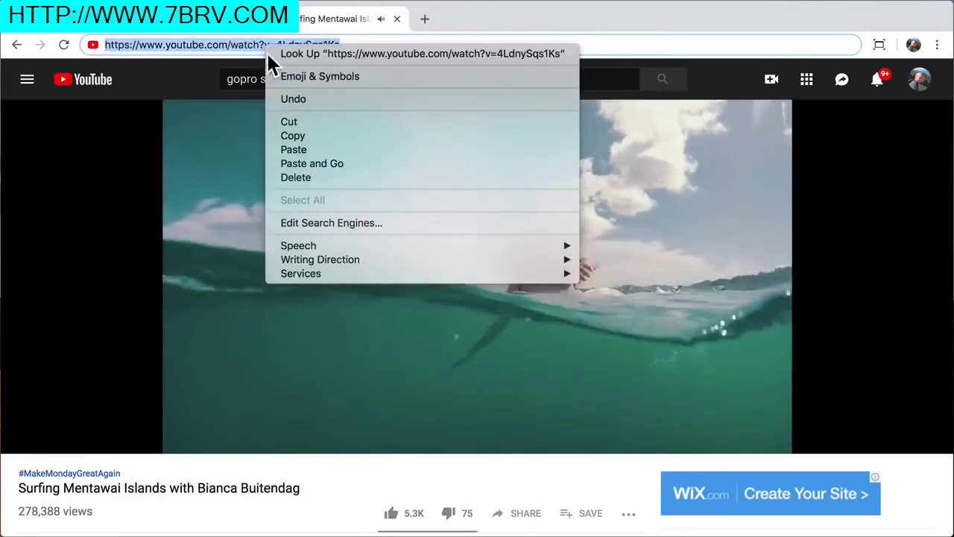
pyautogui.click(304, 139)
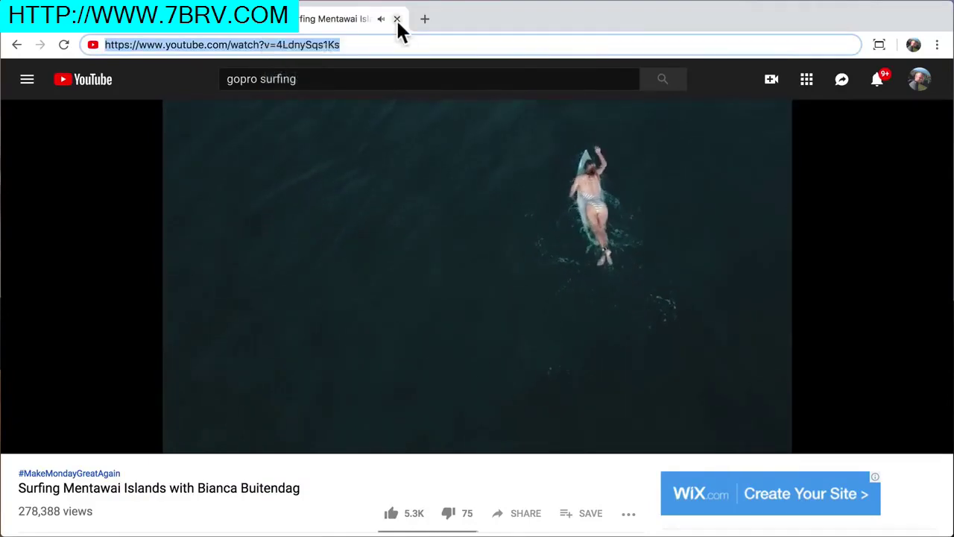
pyautogui.click(397, 18)
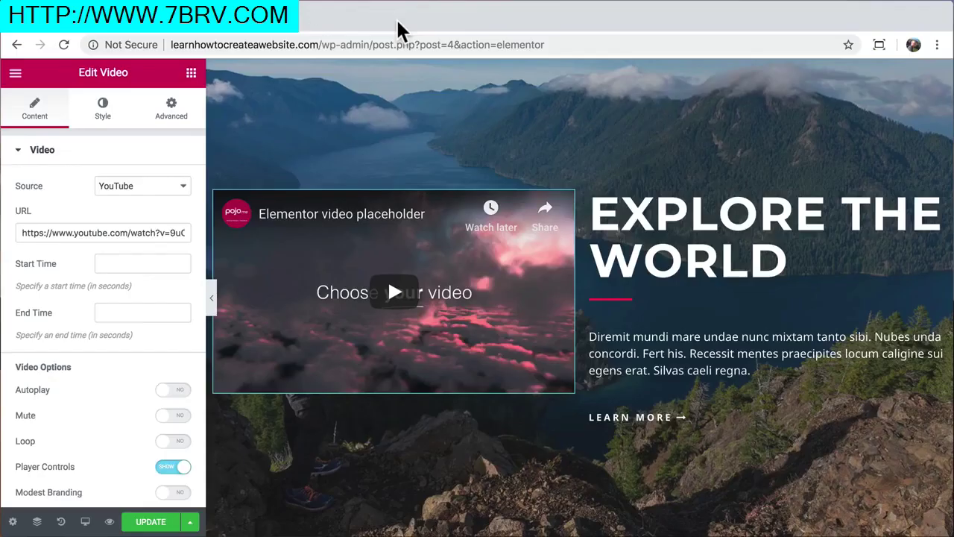
# Paste the surfing video URL as the source, set start time to 70 seconds, and preview
pyautogui.rightClick(128, 234)
pyautogui.click(166, 355)
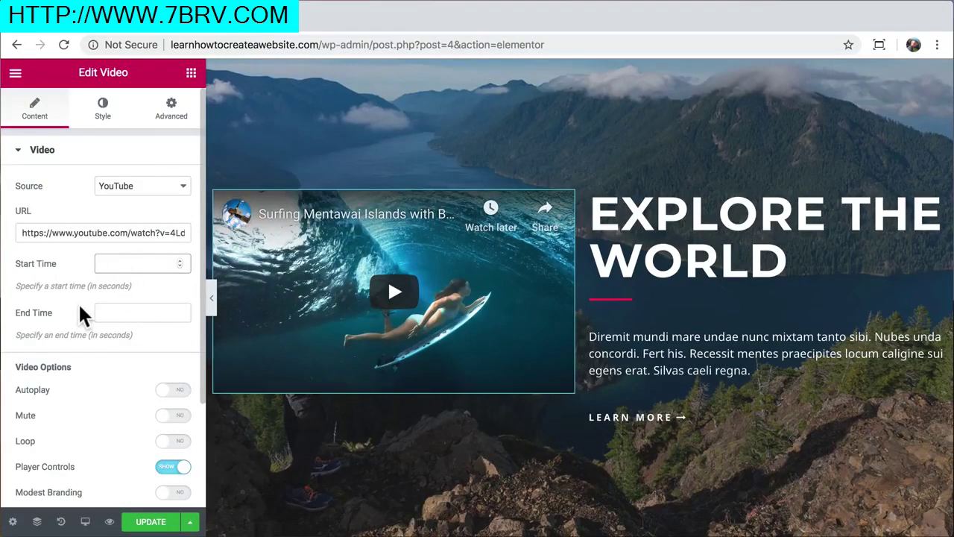
pyautogui.write('70')
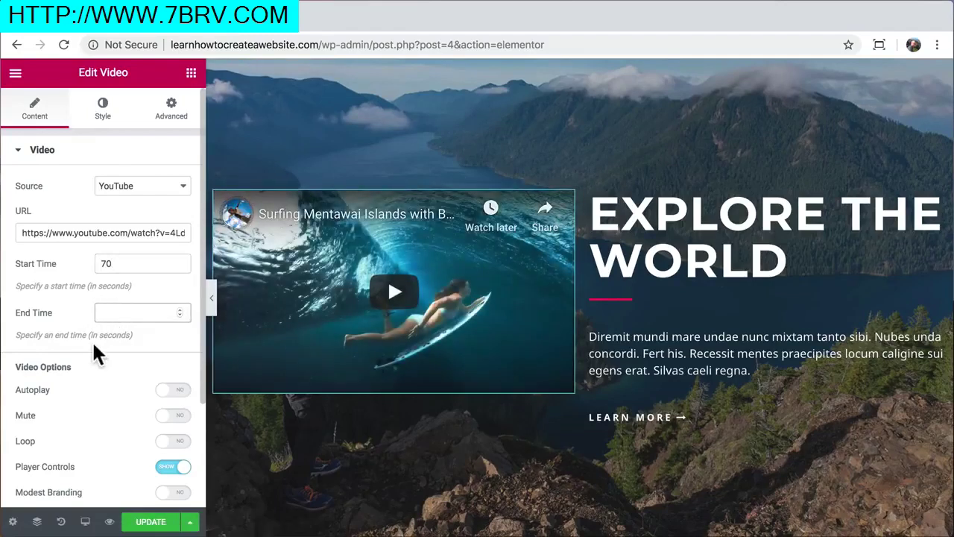
pyautogui.click(213, 302)
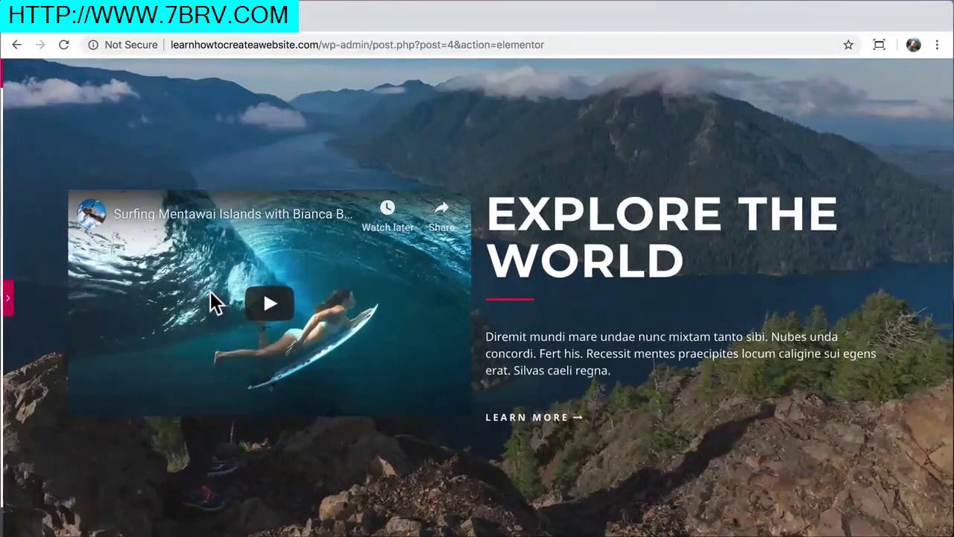
# Play the embedded surfing clip from 70 seconds, pause it, and reopen the video settings
pyautogui.click(269, 304)
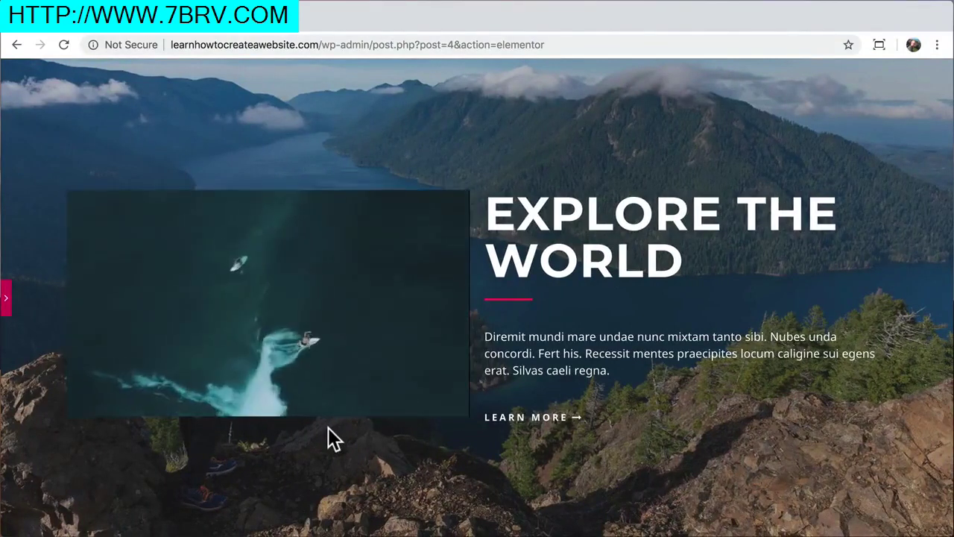
pyautogui.scroll(-3, 328, 429)
pyautogui.scroll(3, 328, 427)
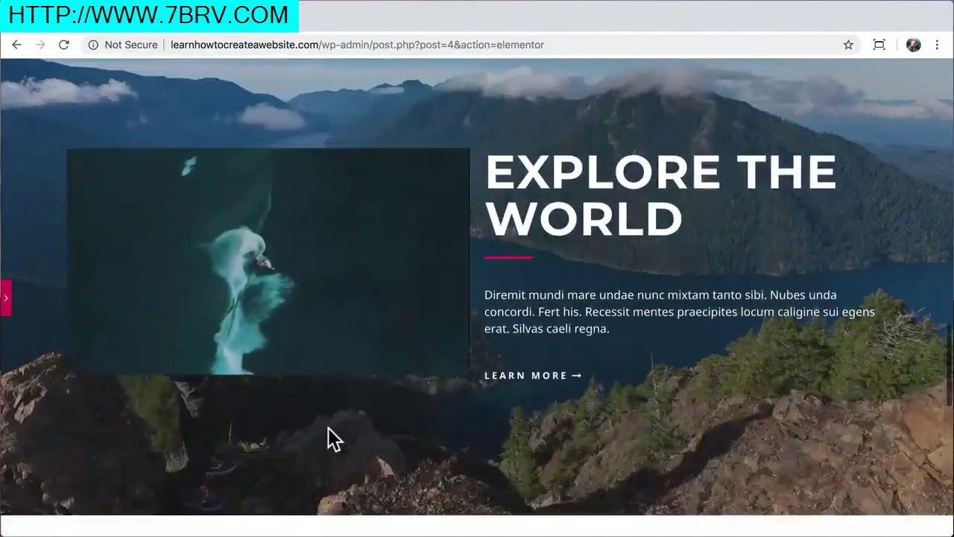
pyautogui.scroll(-1, 328, 428)
pyautogui.scroll(1, 328, 427)
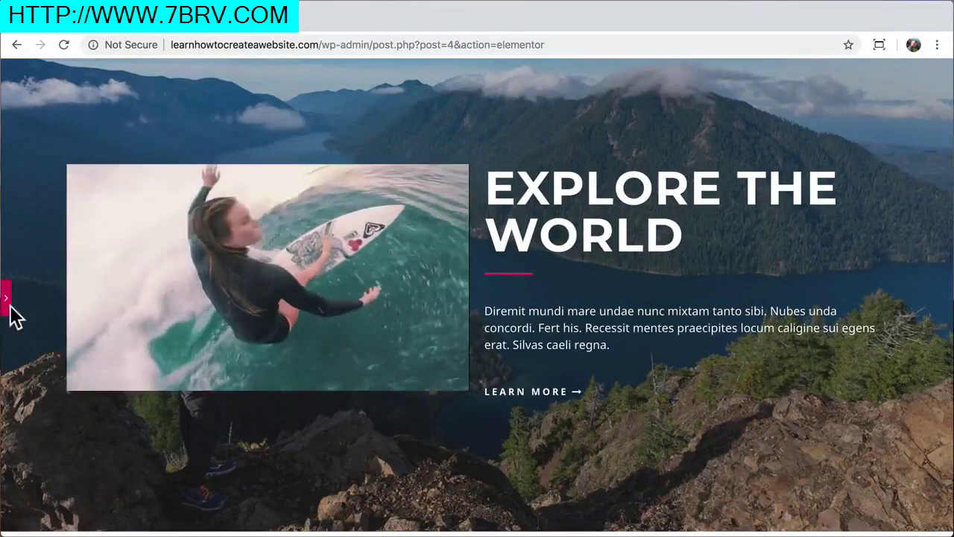
pyautogui.click(92, 377)
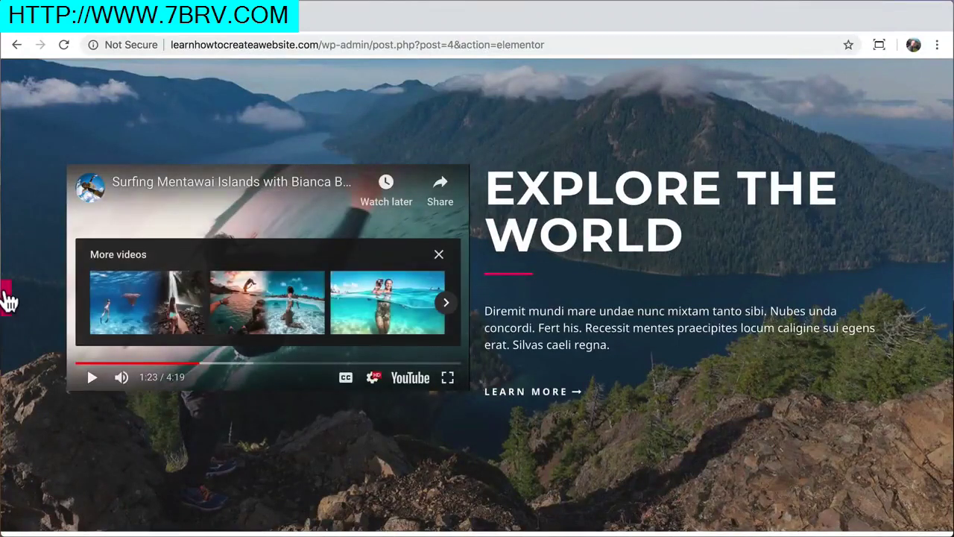
pyautogui.click(6, 298)
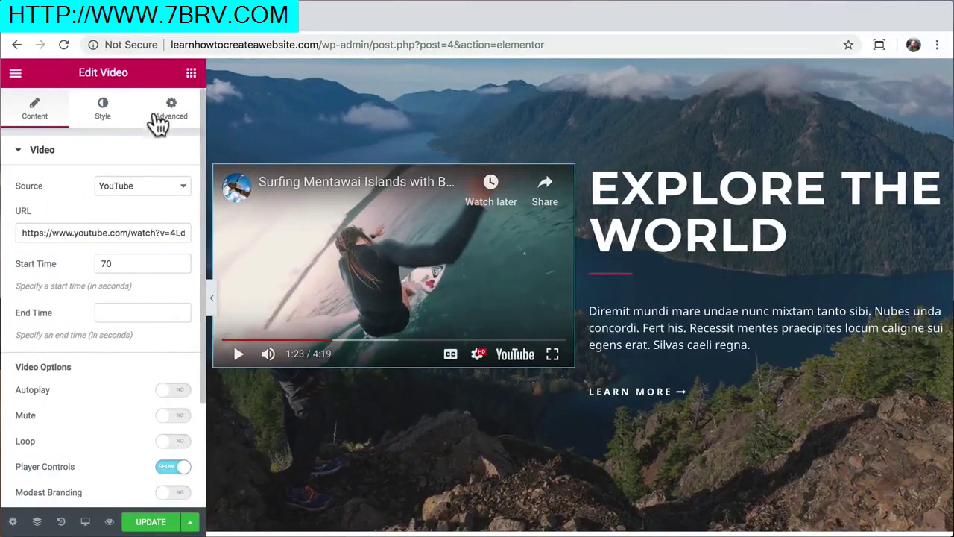
# Preview the video with a 50 px right margin, then delete the margin back to 0
pyautogui.click(160, 118)
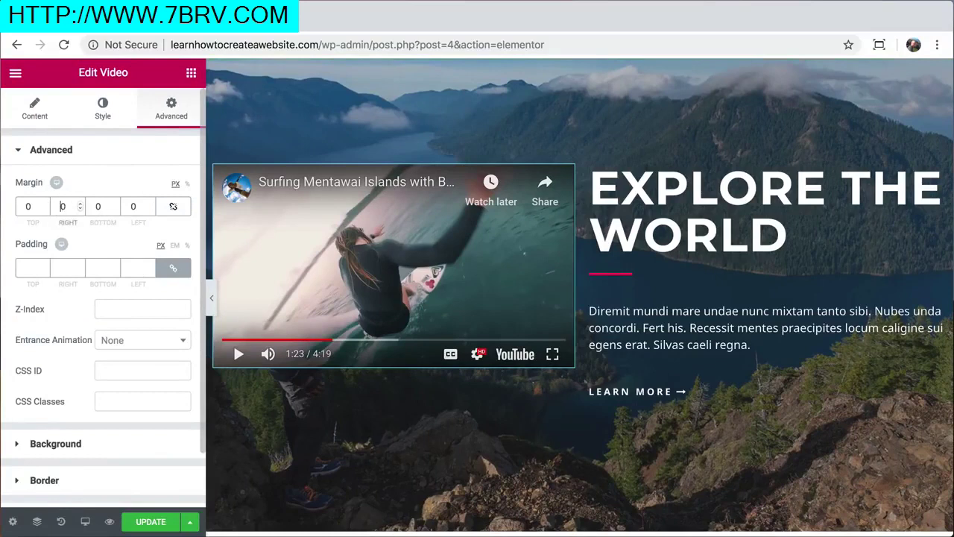
pyautogui.write('5')
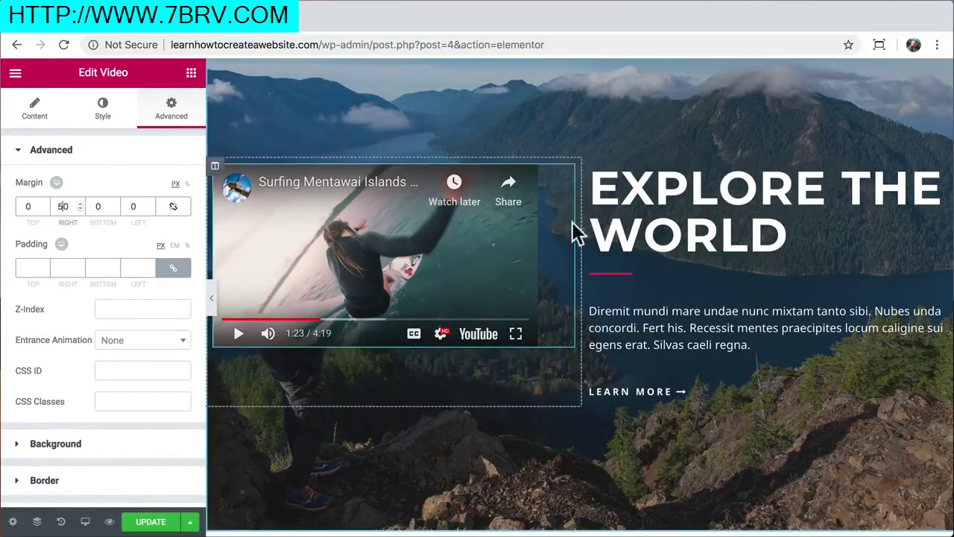
pyautogui.click(213, 298)
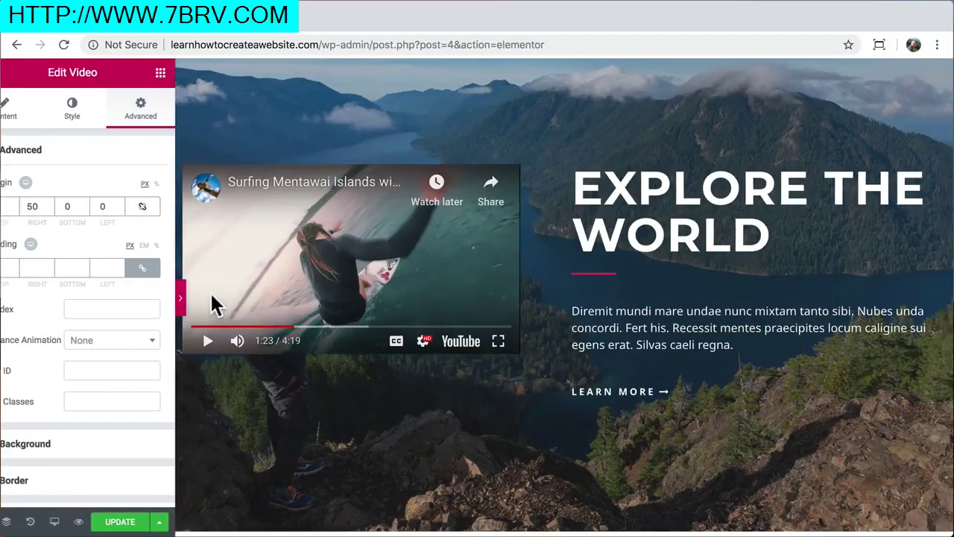
pyautogui.click(92, 360)
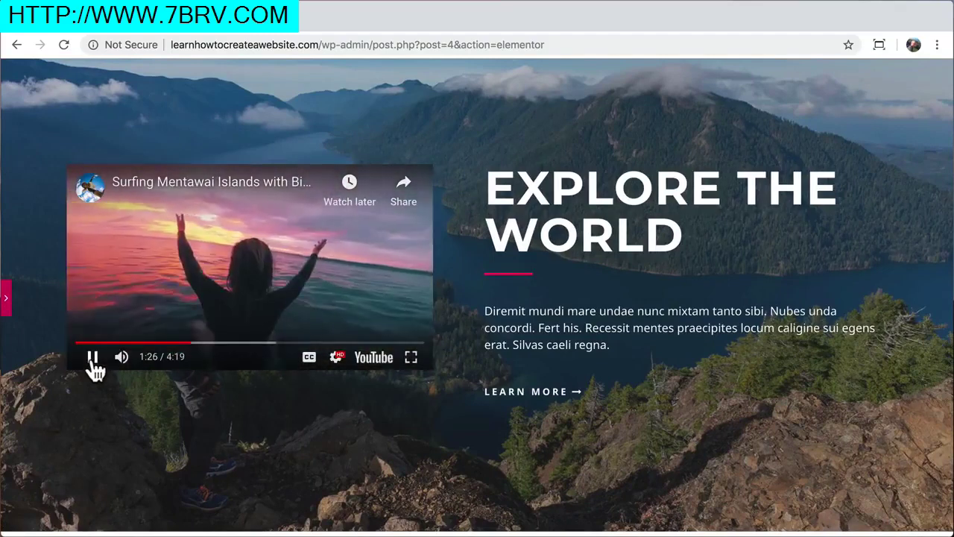
pyautogui.click(92, 359)
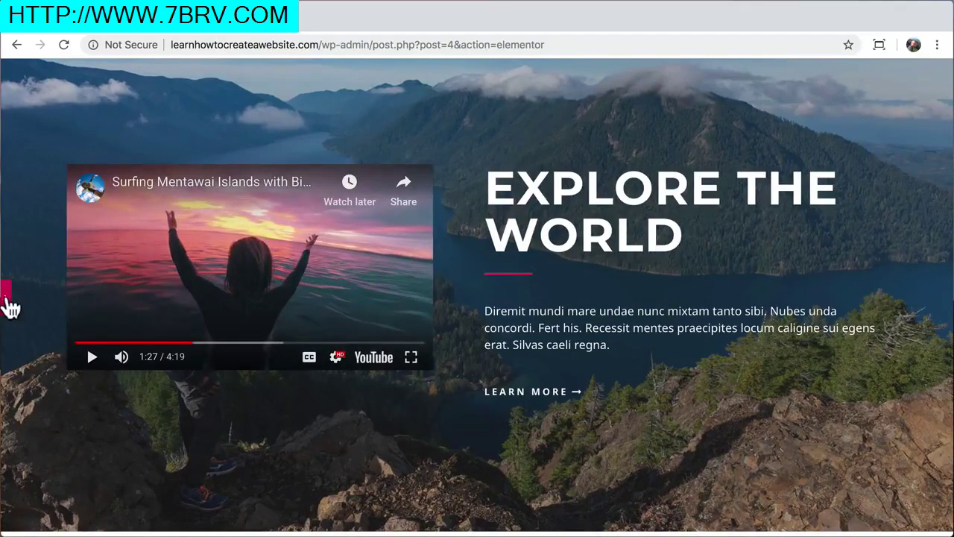
pyautogui.click(6, 290)
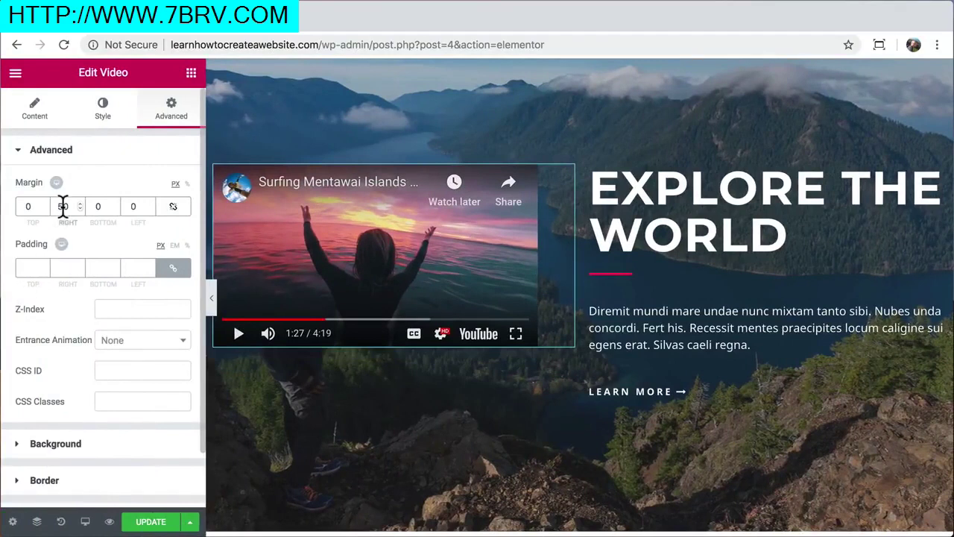
pyautogui.press('BackSpace')
pyautogui.press('BackSpace')
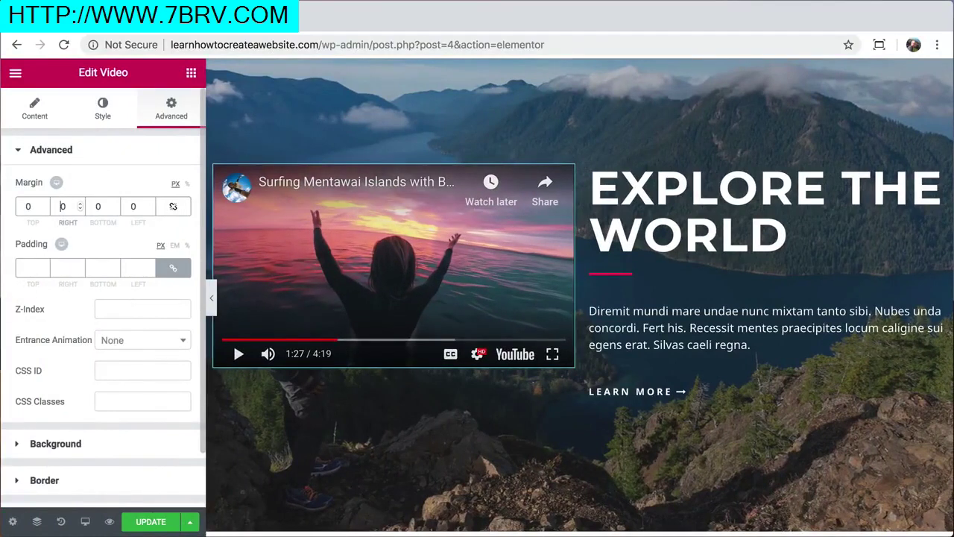
# Delete the column holding the EXPLORE THE WORLD heading
pyautogui.click(590, 170)
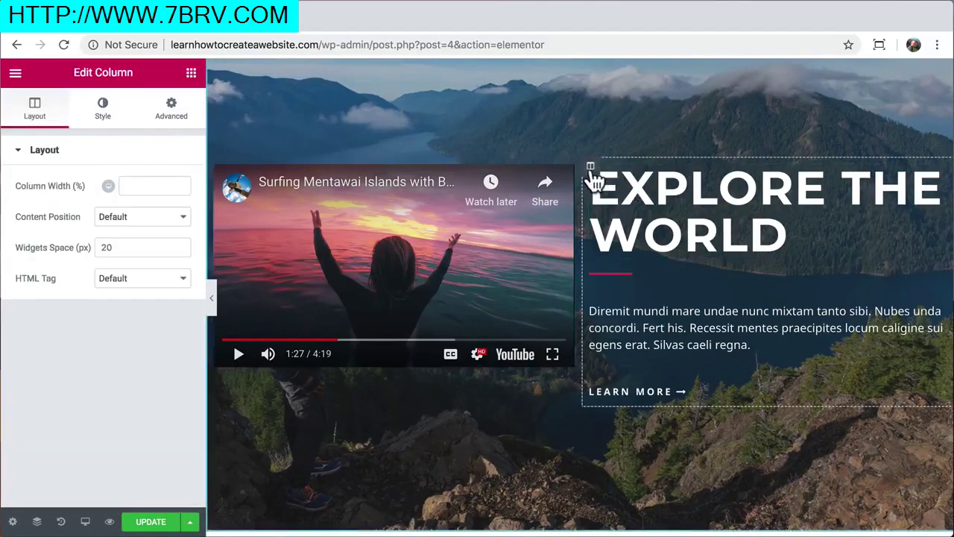
pyautogui.rightClick(590, 168)
pyautogui.click(639, 390)
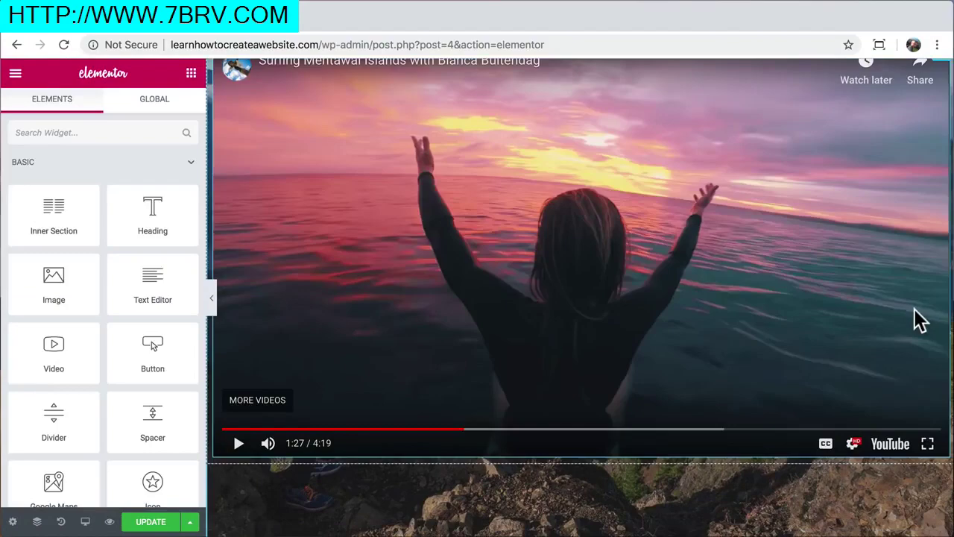
# Scrub the video and preview the full-width embed with the panel hidden
pyautogui.moveTo(405, 437); pyautogui.dragTo(219, 451)
pyautogui.click(251, 433)
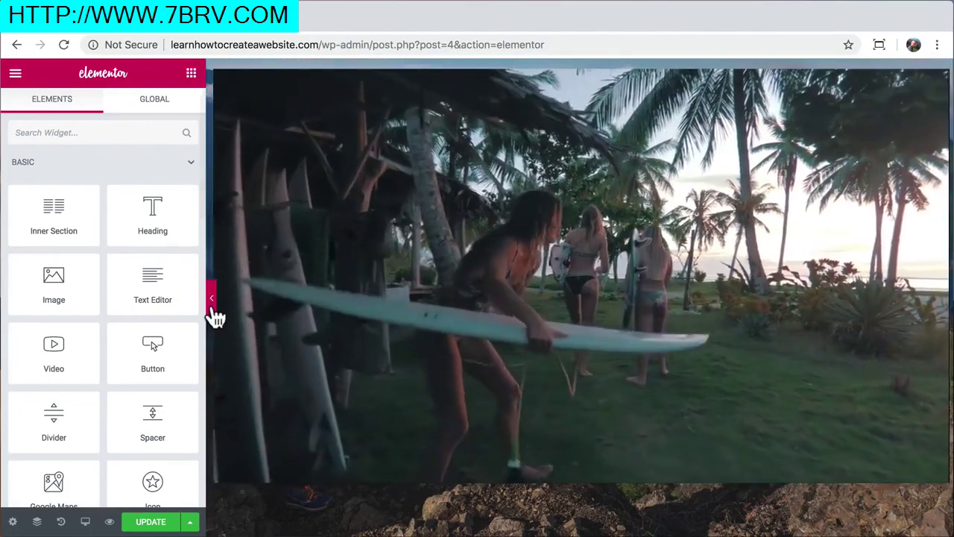
pyautogui.click(212, 302)
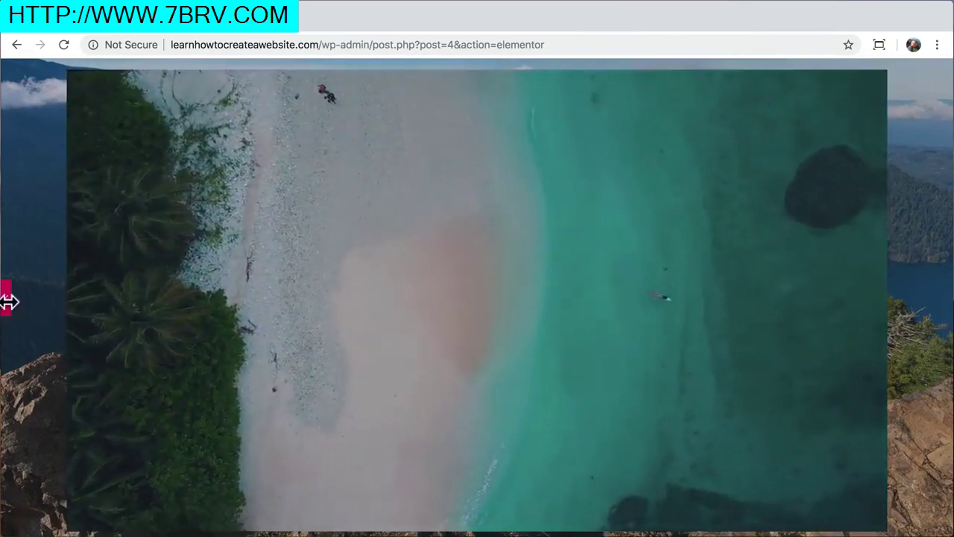
pyautogui.click(6, 298)
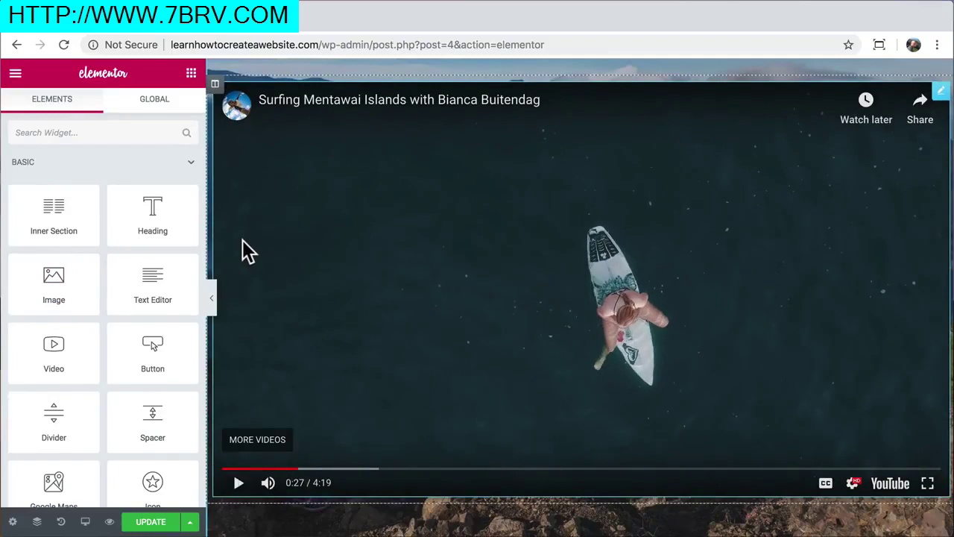
pyautogui.scroll(2, 249, 251)
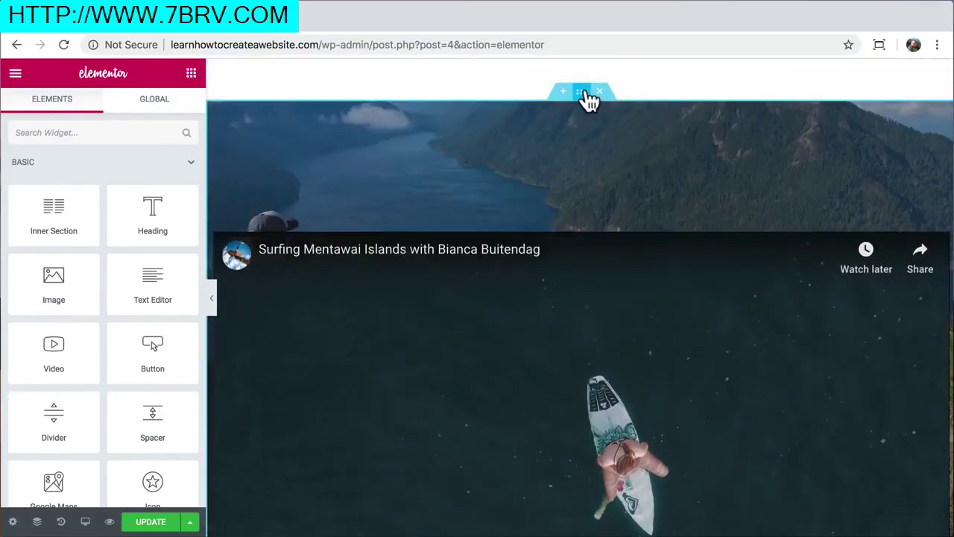
# Set the video section's boxed content width to 900 px
pyautogui.click(582, 92)
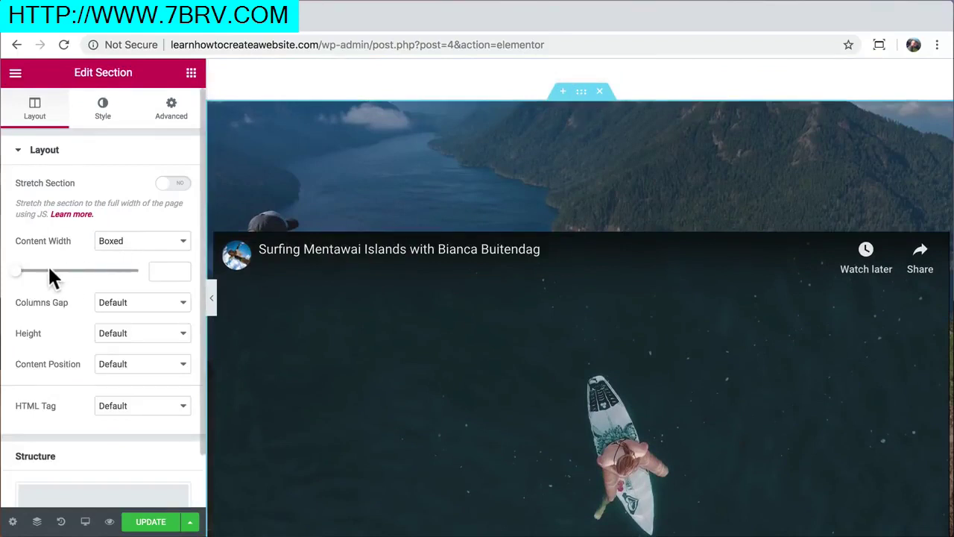
pyautogui.moveTo(16, 272); pyautogui.dragTo(60, 275)
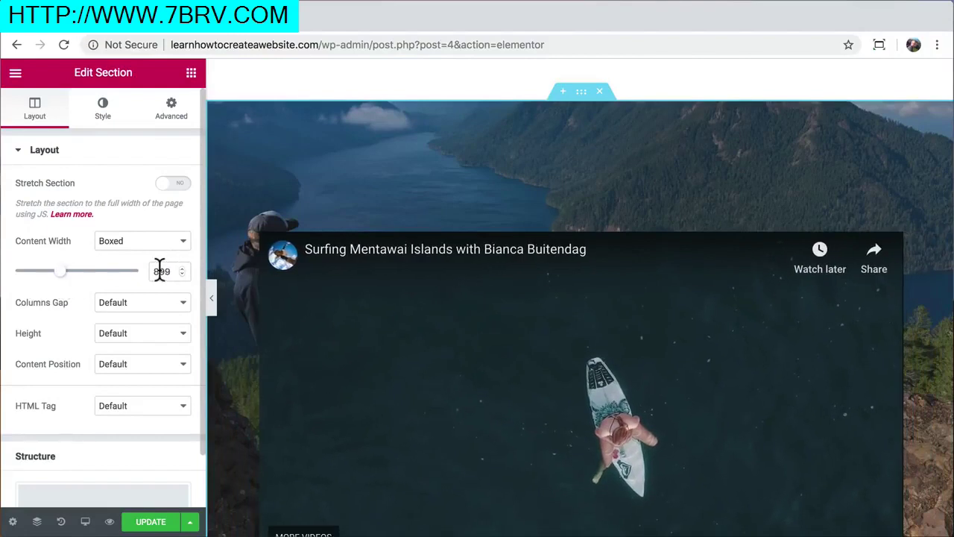
pyautogui.write('900')
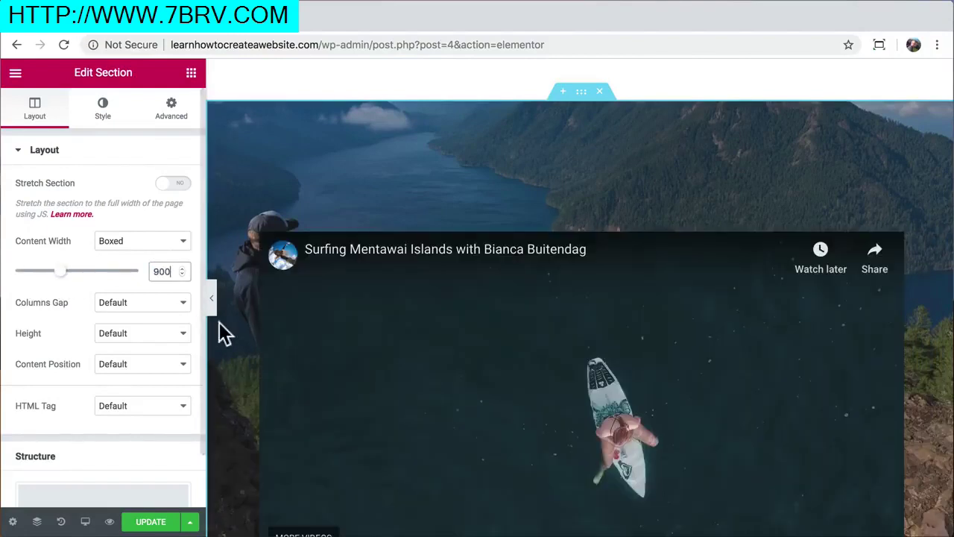
# Preview and play the centred 900 px video, pausing it at 0:38
pyautogui.click(210, 304)
pyautogui.scroll(-2, 301, 300)
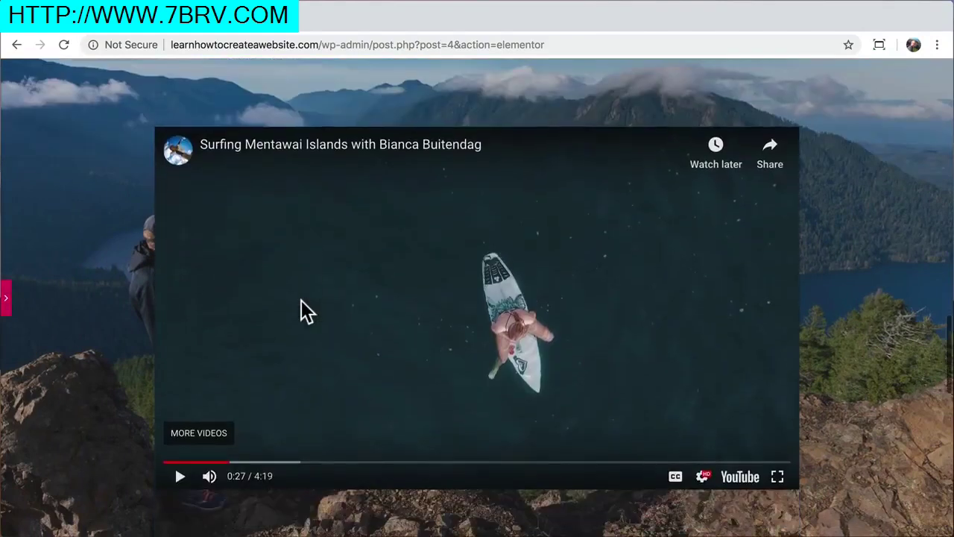
pyautogui.click(180, 475)
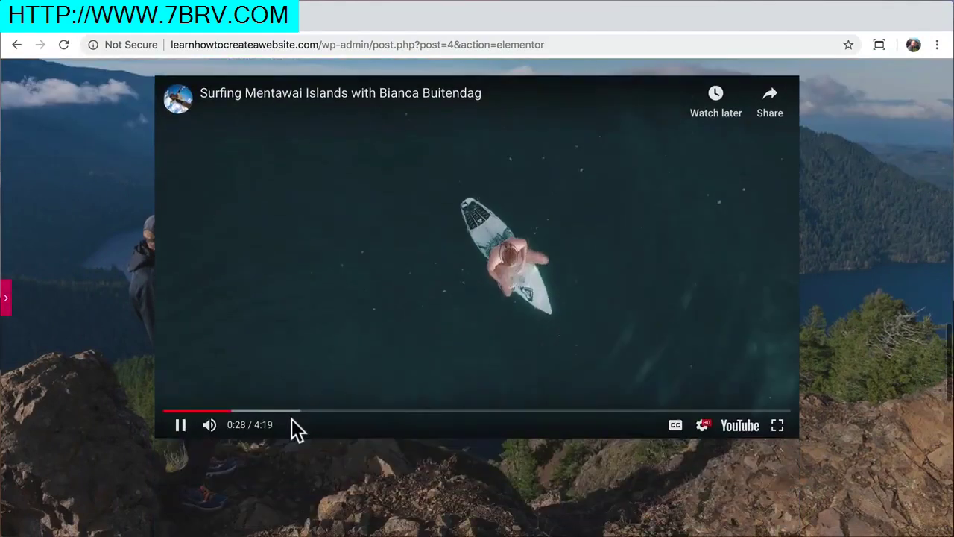
pyautogui.scroll(2, 291, 418)
pyautogui.scroll(-1, 292, 419)
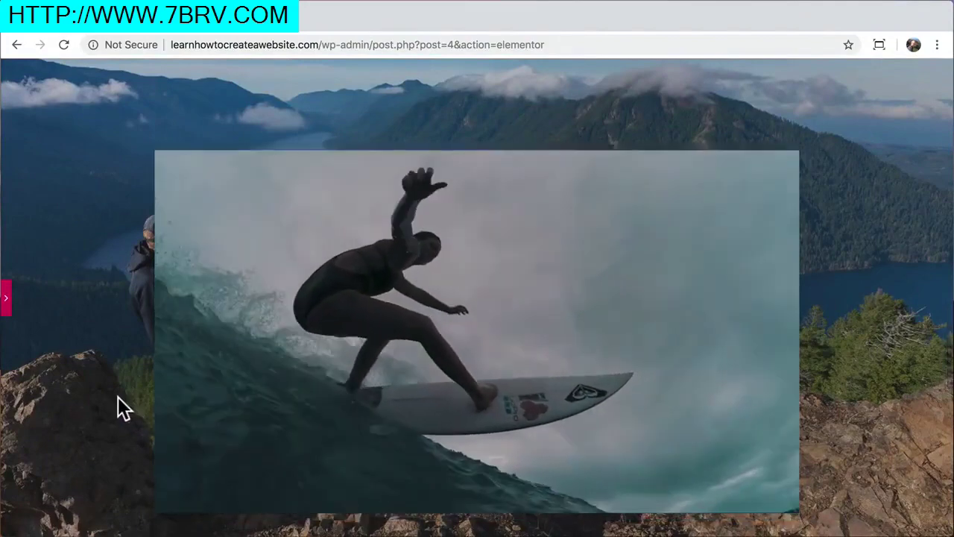
pyautogui.scroll(-1, 118, 409)
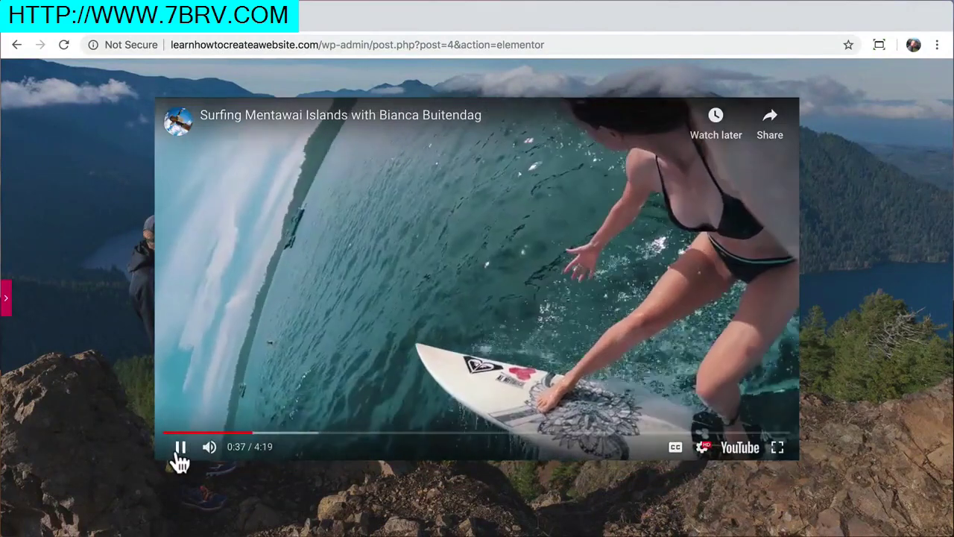
pyautogui.click(180, 450)
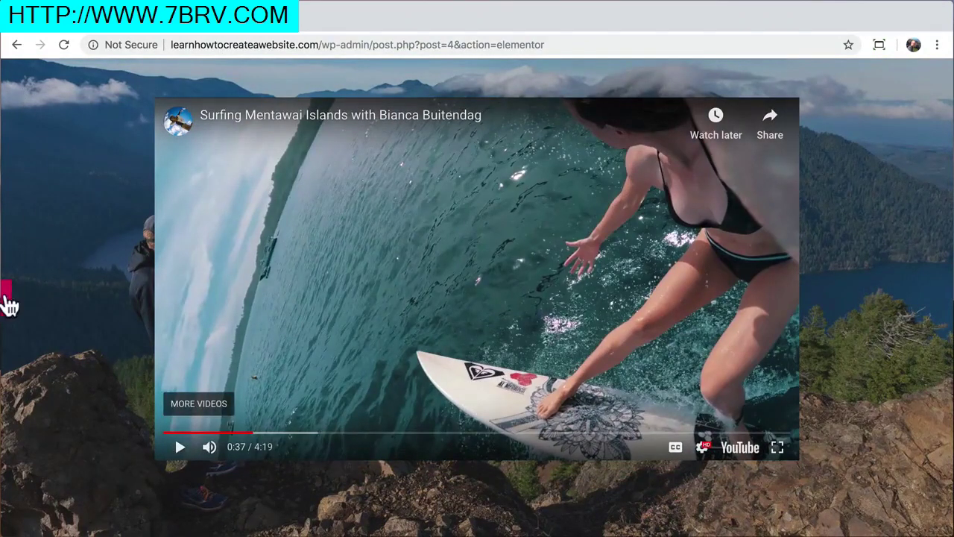
pyautogui.click(6, 299)
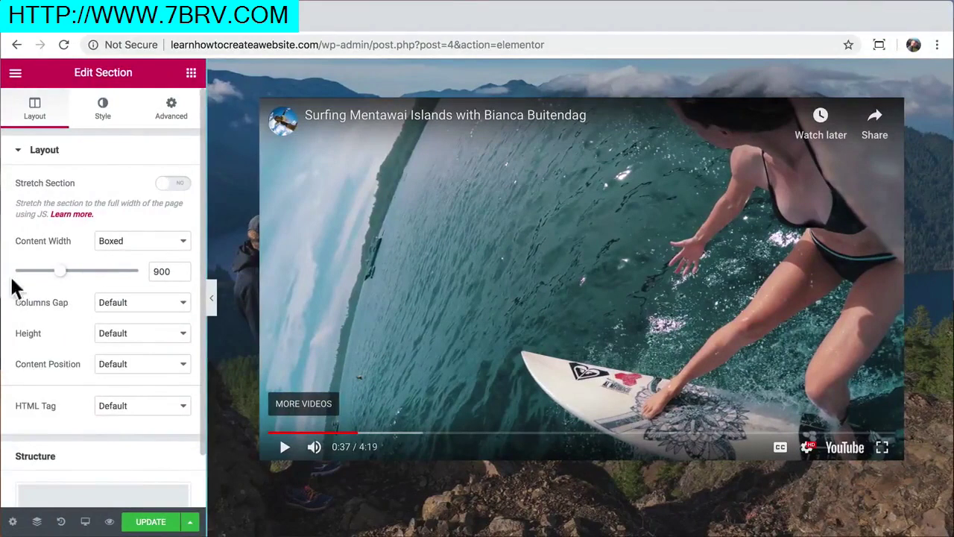
pyautogui.click(296, 147)
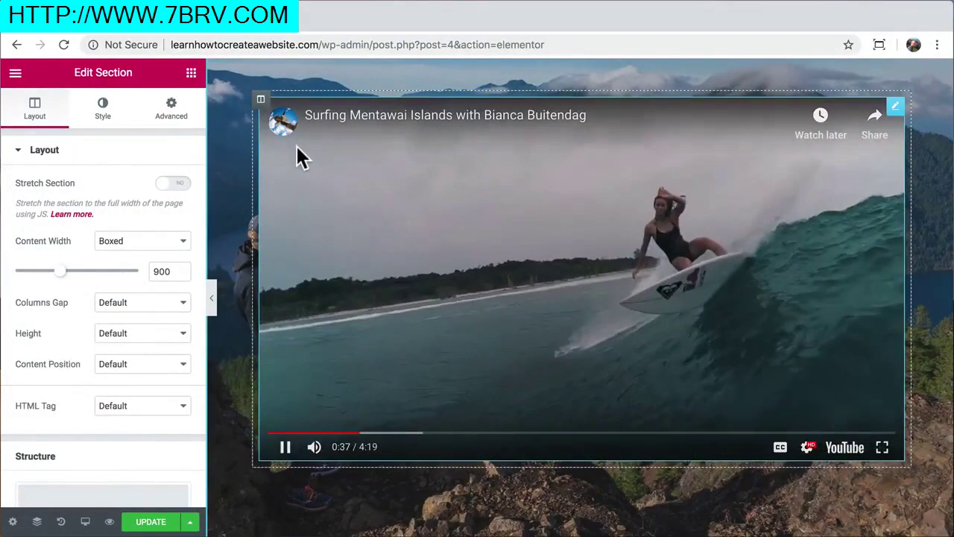
pyautogui.click(286, 448)
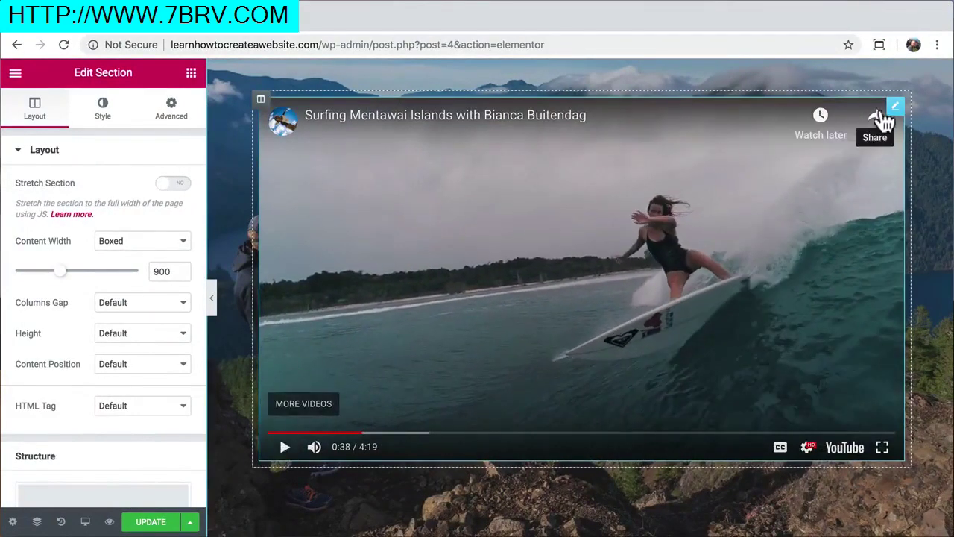
pyautogui.click(896, 107)
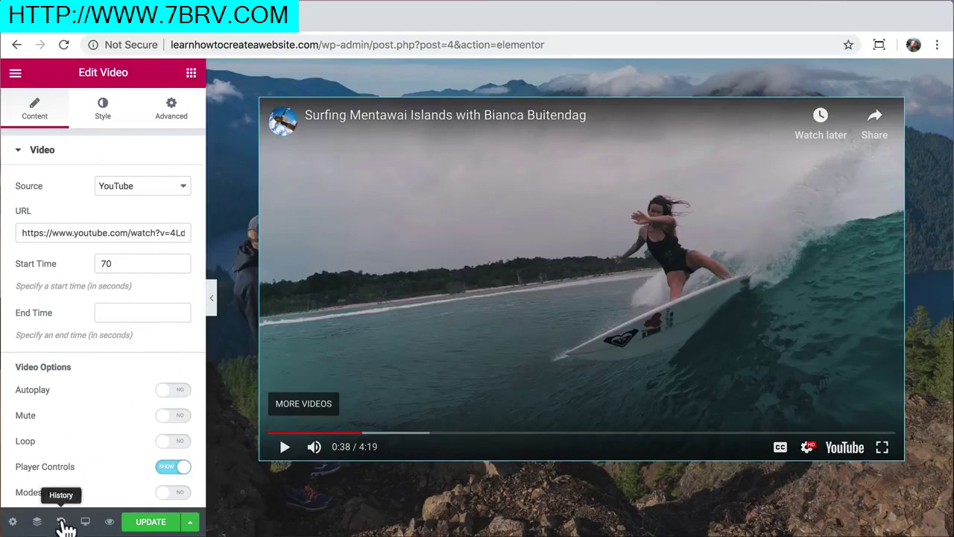
# Revert the page through the History panel to the 'Video Margin Edited' action
pyautogui.click(63, 523)
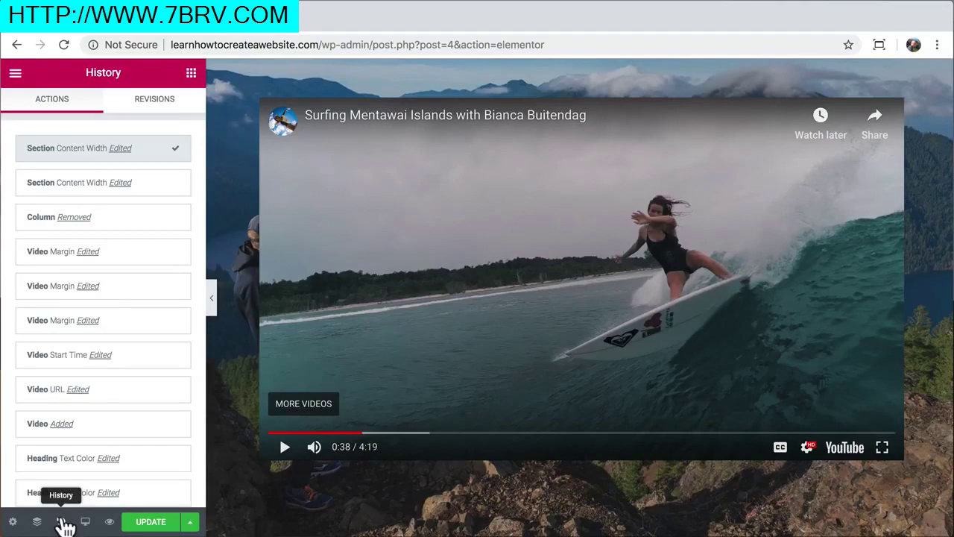
pyautogui.scroll(-1, 134, 286)
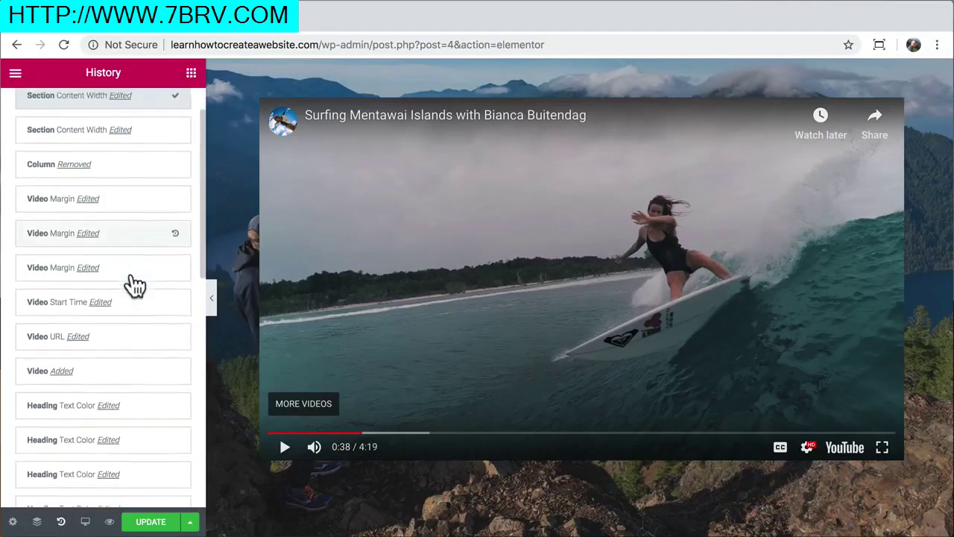
pyautogui.scroll(-1, 135, 284)
pyautogui.scroll(-1, 138, 310)
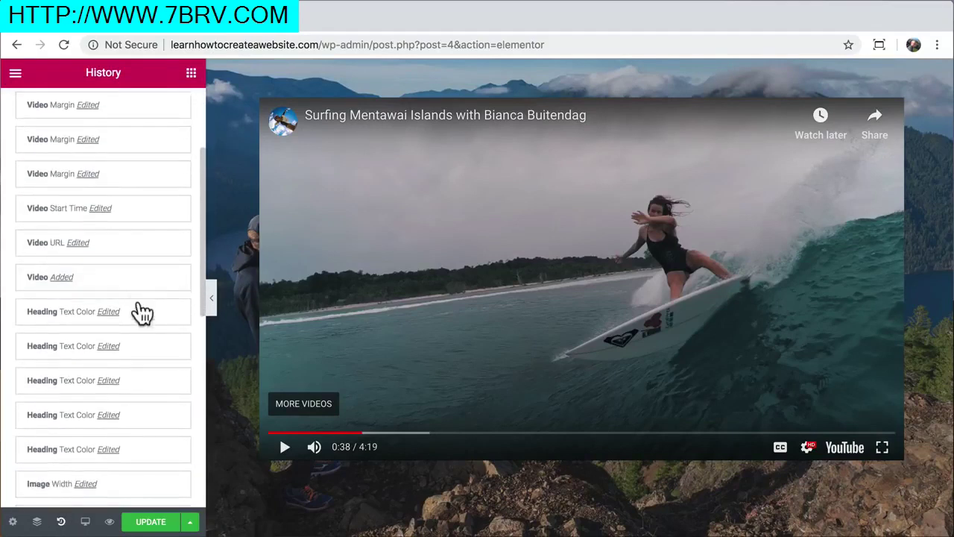
pyautogui.scroll(1, 149, 251)
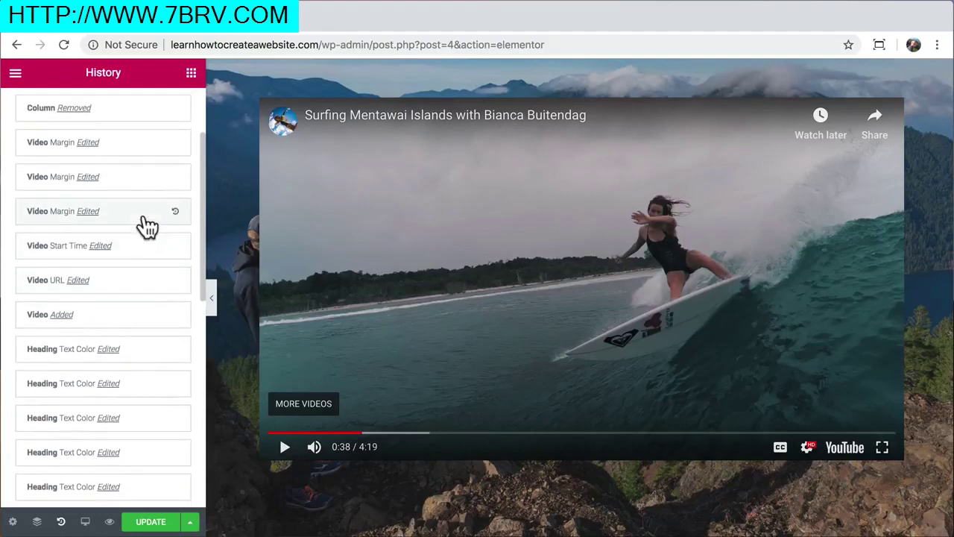
pyautogui.click(147, 216)
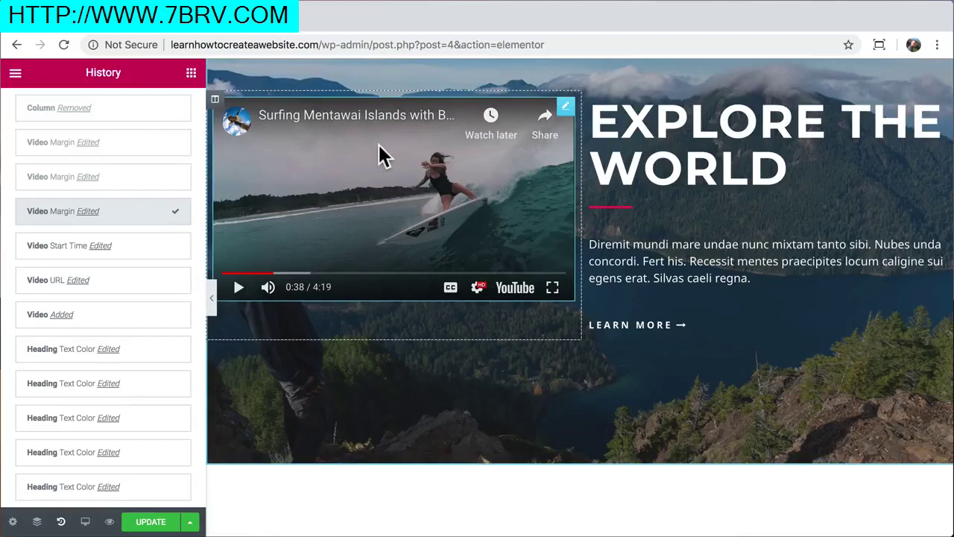
# Delete the video column and center the Explore the World heading, divider and paragraph
pyautogui.rightClick(215, 117)
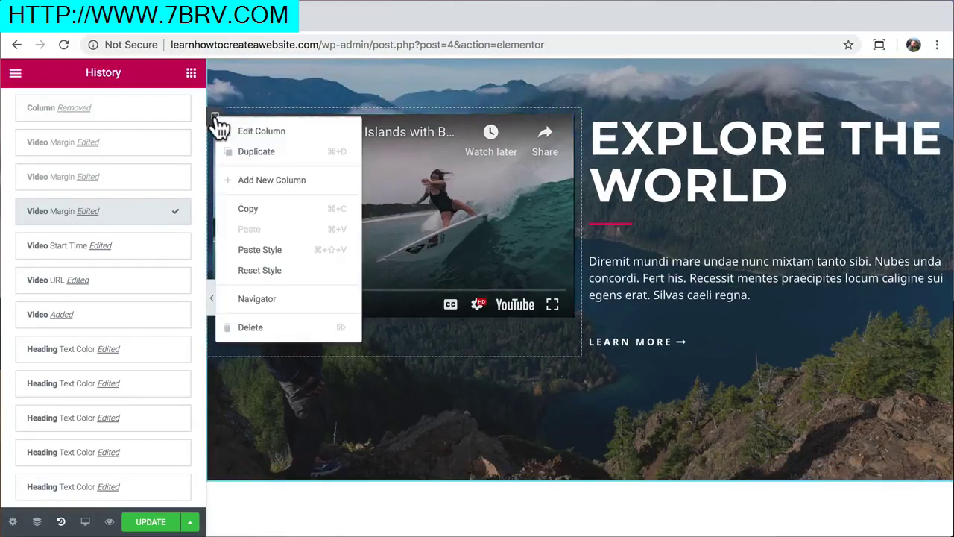
pyautogui.click(254, 328)
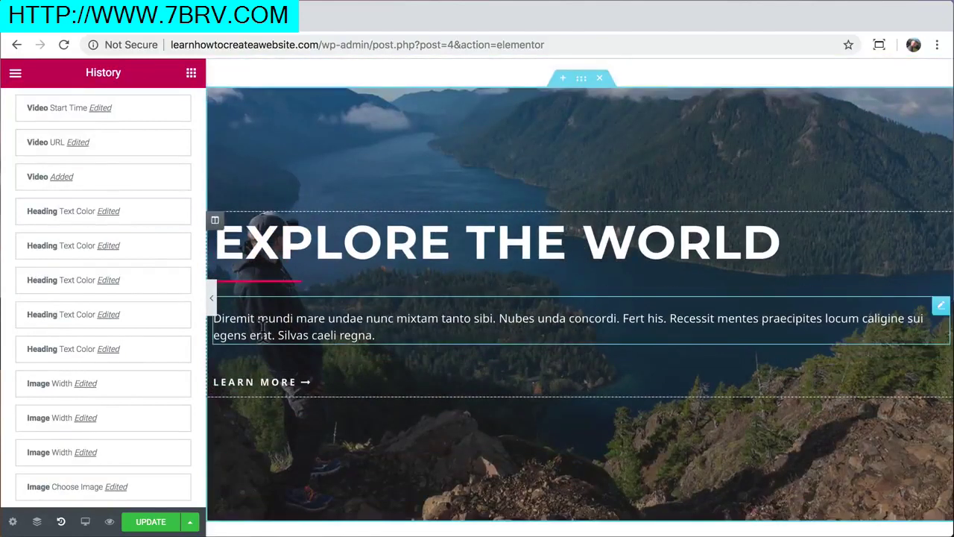
pyautogui.click(374, 248)
pyautogui.click(79, 416)
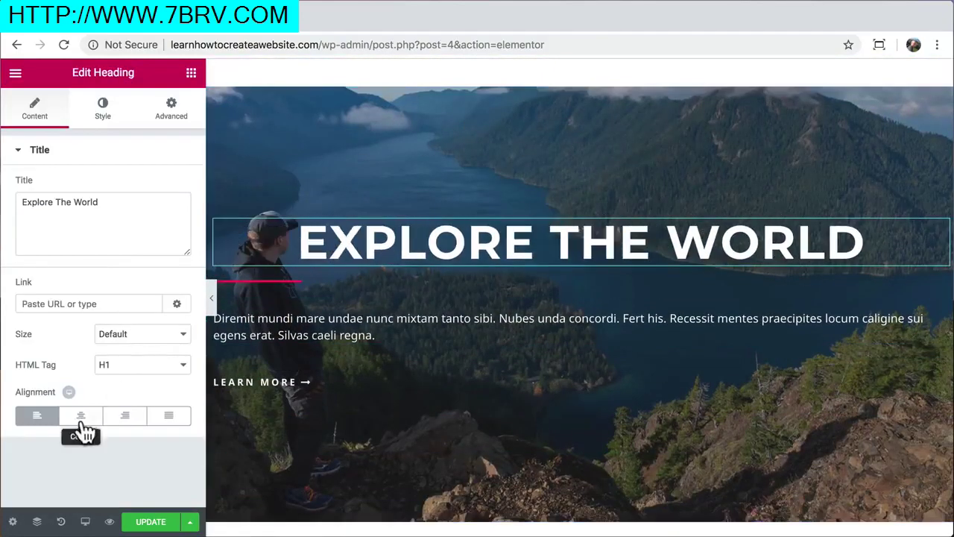
pyautogui.click(273, 282)
pyautogui.click(108, 367)
pyautogui.click(246, 328)
pyautogui.click(53, 288)
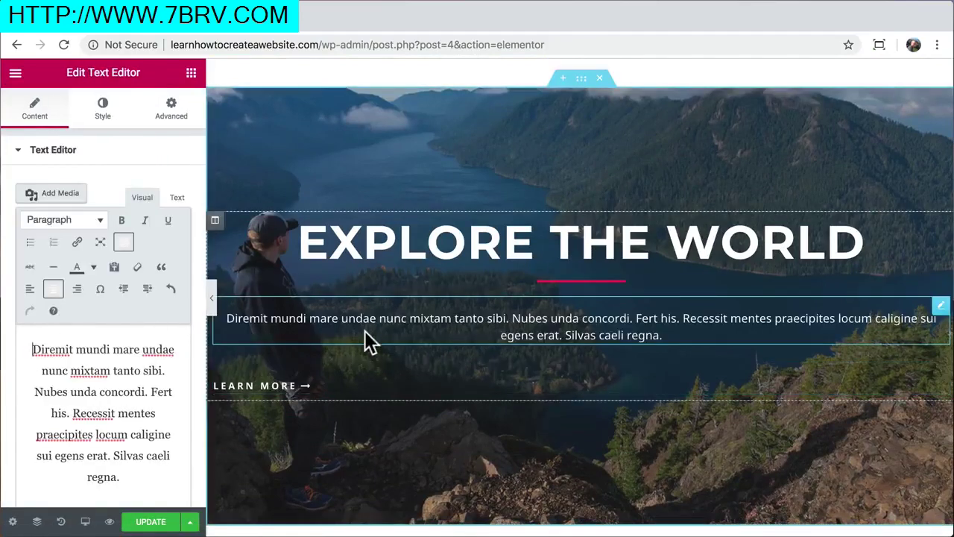
# Copy the styled LEARN MORE button and paste its style onto the hero's LEARN MORE link
pyautogui.scroll(4, 364, 330)
pyautogui.rightClick(395, 143)
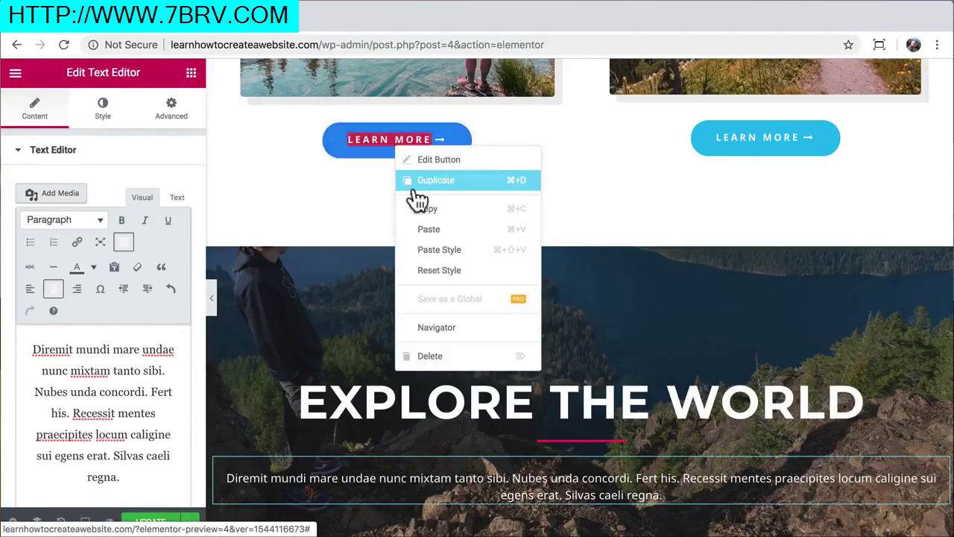
pyautogui.click(445, 209)
pyautogui.scroll(-7, 445, 209)
pyautogui.rightClick(268, 281)
pyautogui.click(335, 380)
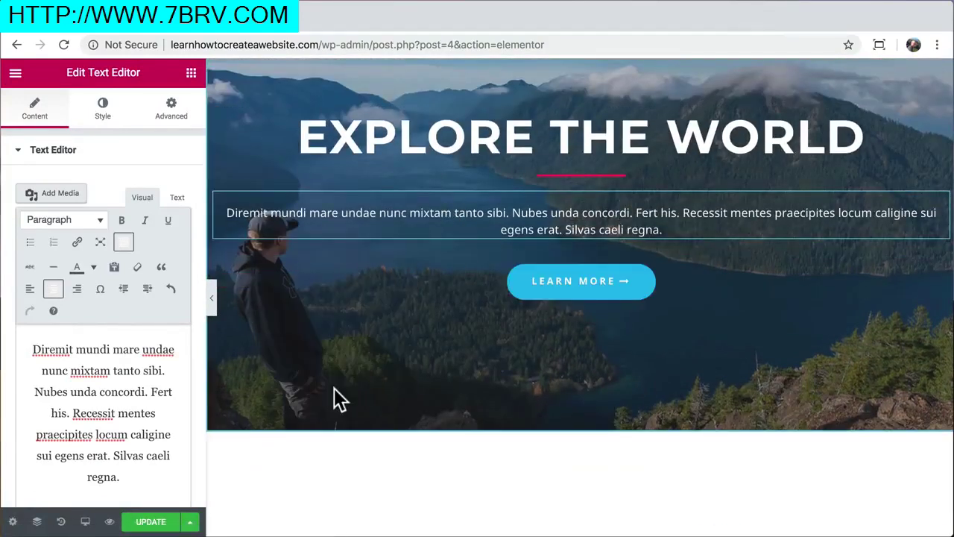
pyautogui.scroll(3, 334, 389)
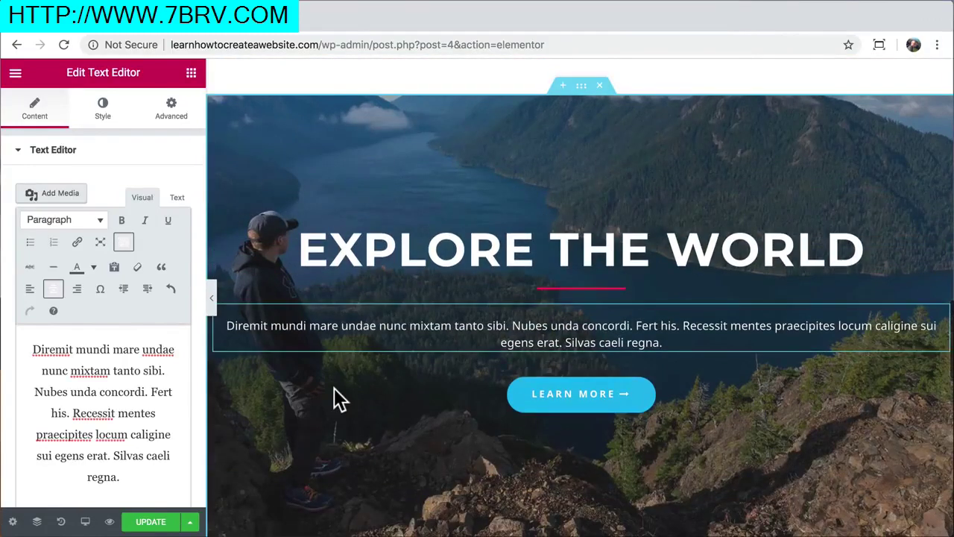
pyautogui.scroll(1, 334, 388)
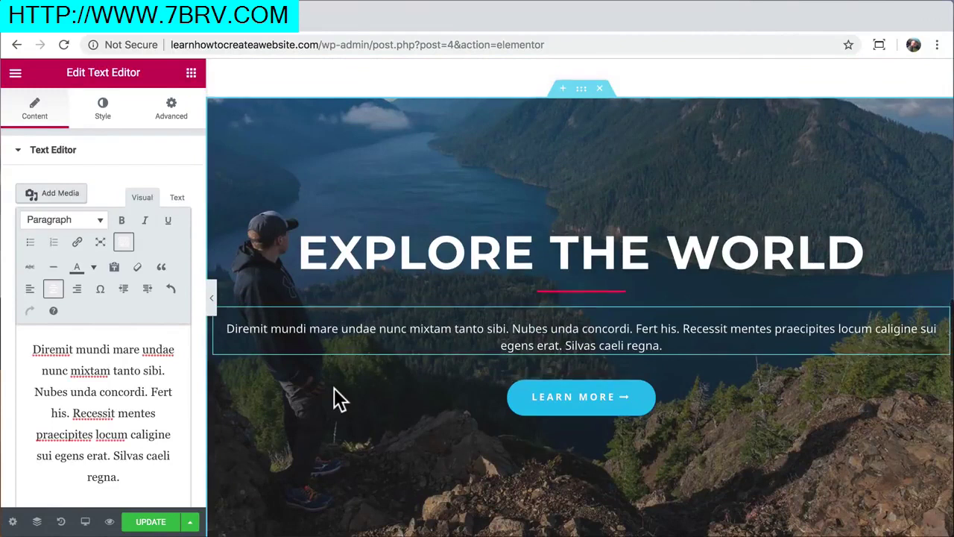
pyautogui.click(582, 91)
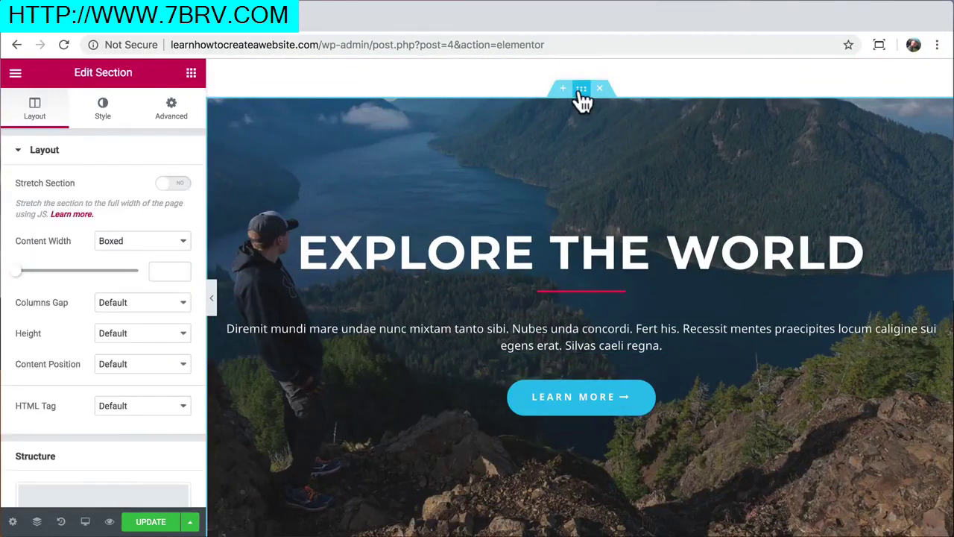
# Set the hero section's content width to 800
pyautogui.moveTo(16, 271); pyautogui.dragTo(49, 277)
pyautogui.click(164, 272)
pyautogui.press('BackSpace')
pyautogui.write('00')
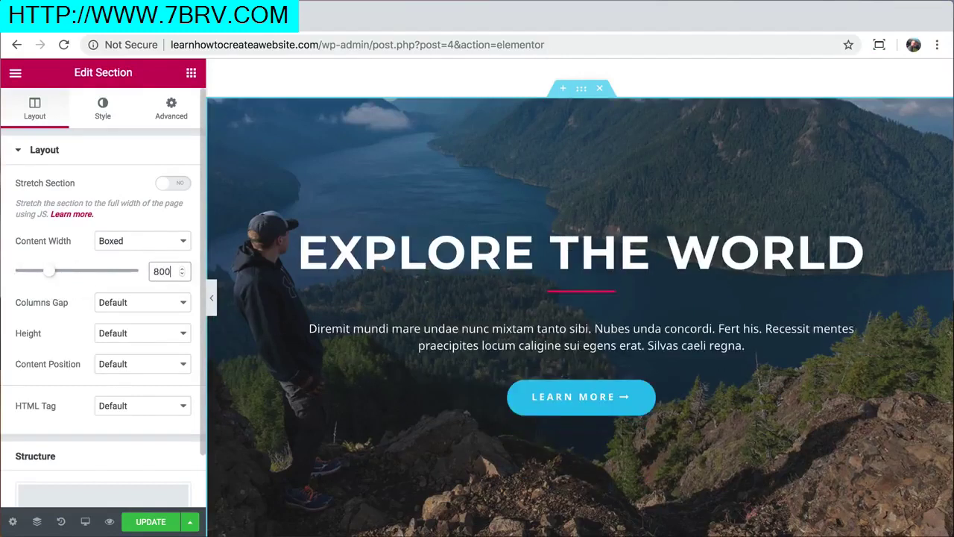
# Make the hero background the pasted YouTube surfing video, playing from 70 to 96 seconds
pyautogui.click(104, 127)
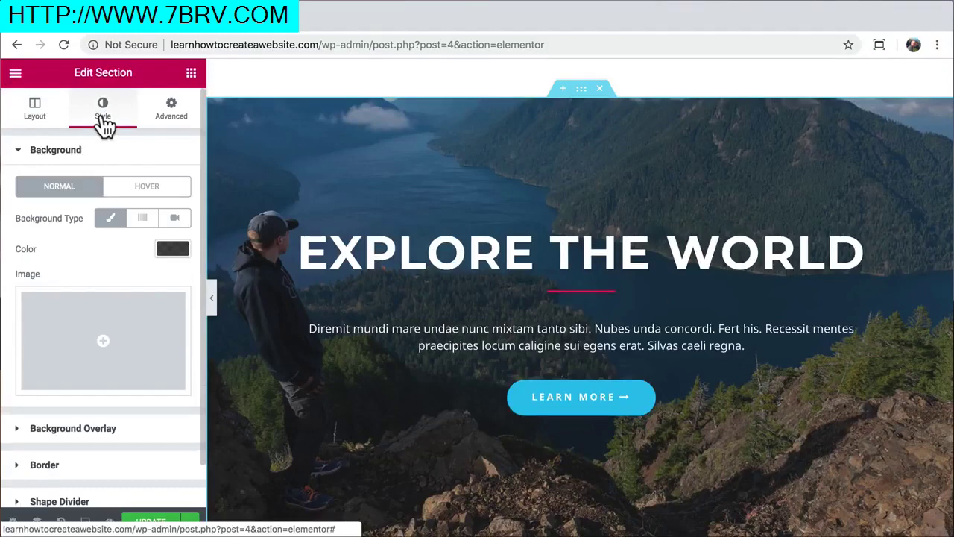
pyautogui.click(175, 220)
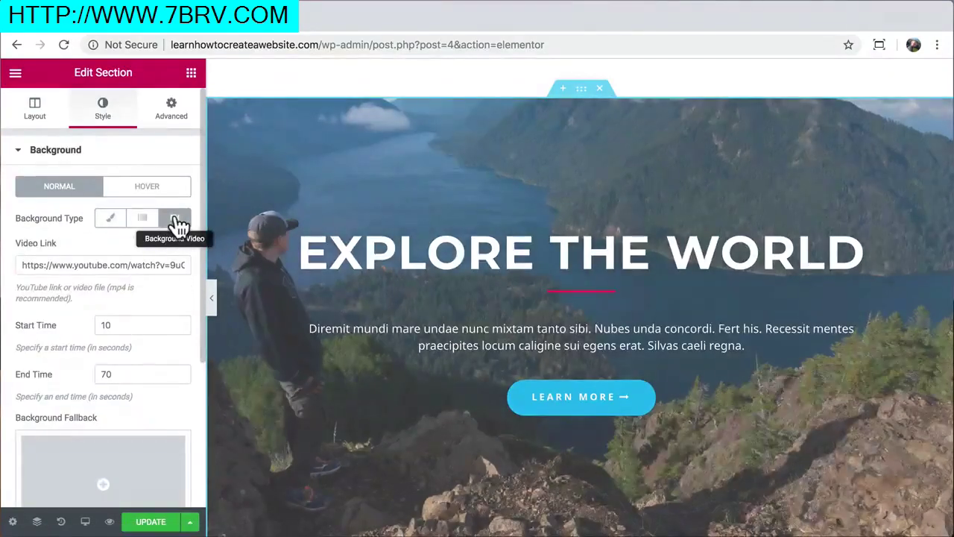
pyautogui.click(78, 265)
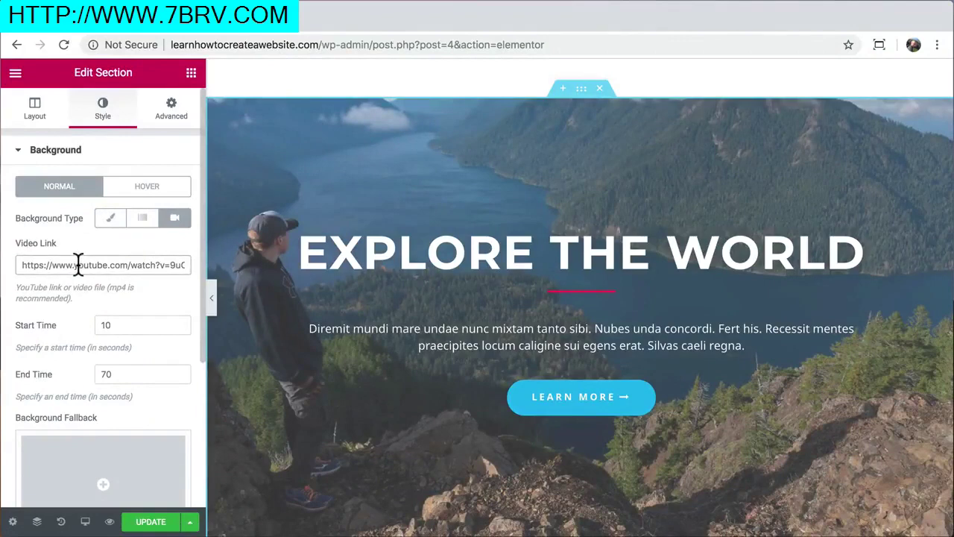
pyautogui.hotkey('ctrl', 'a')
pyautogui.hotkey('ctrl', 'v')
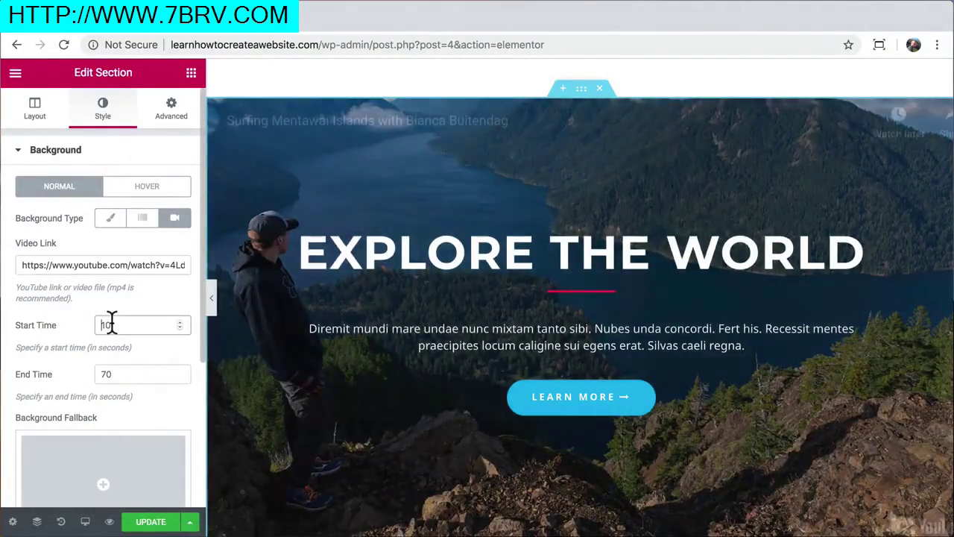
pyautogui.click(112, 324)
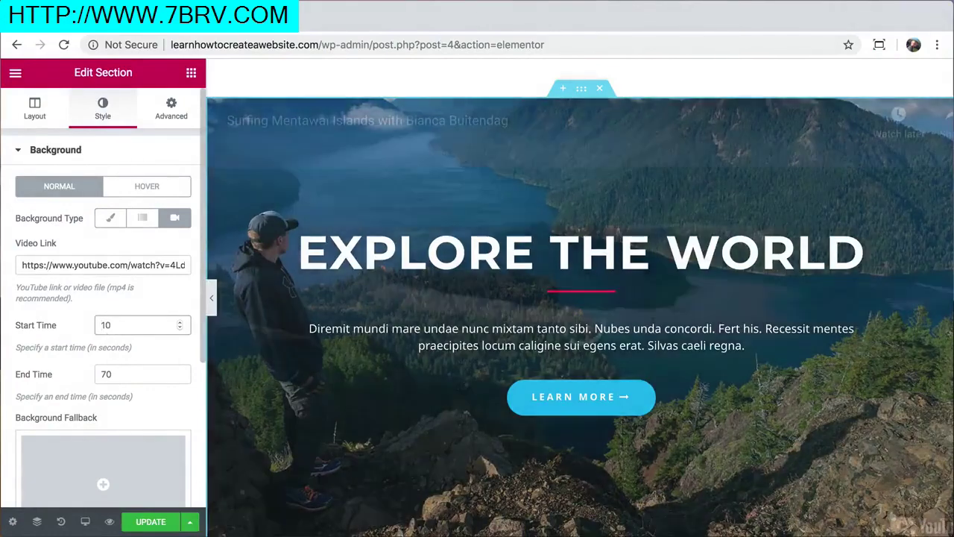
pyautogui.write('70')
pyautogui.press('Tab')
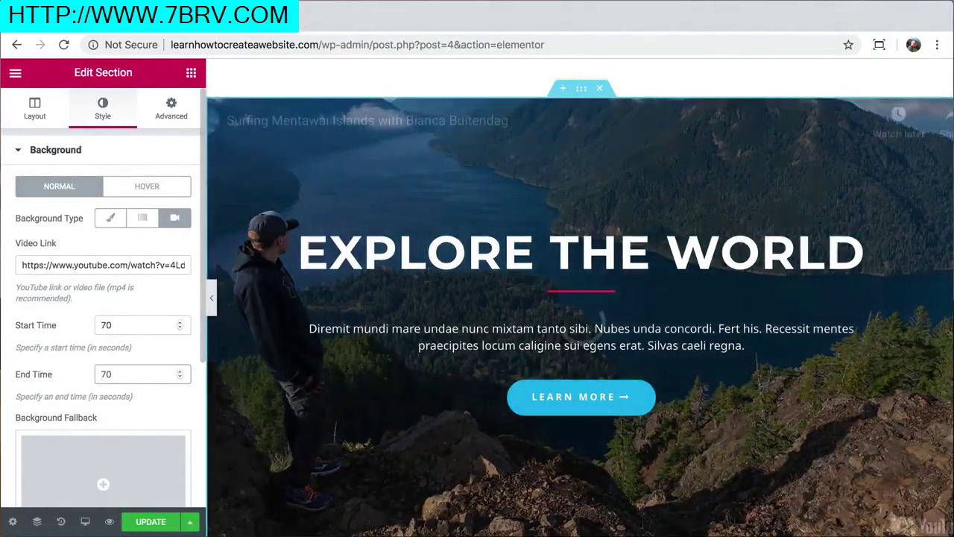
pyautogui.write('96')
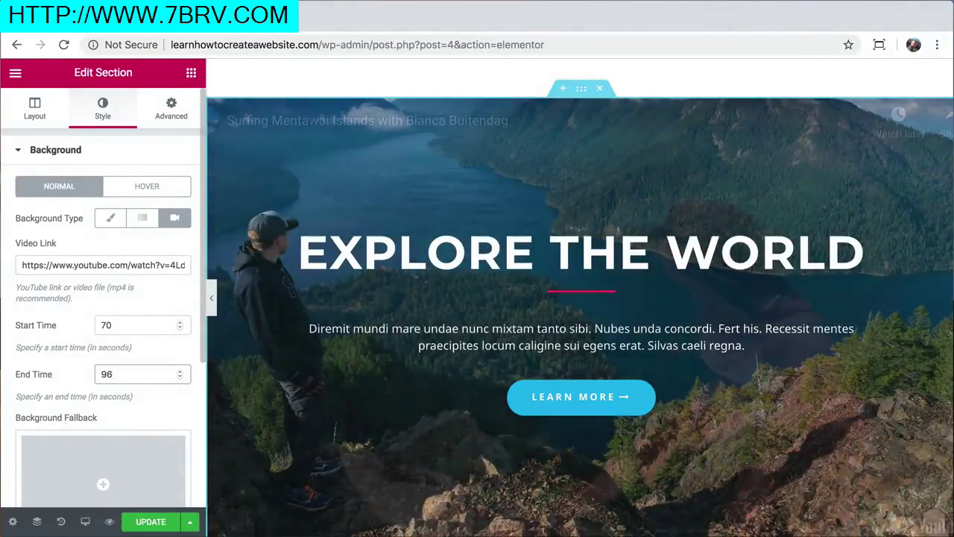
pyautogui.scroll(-3, 137, 274)
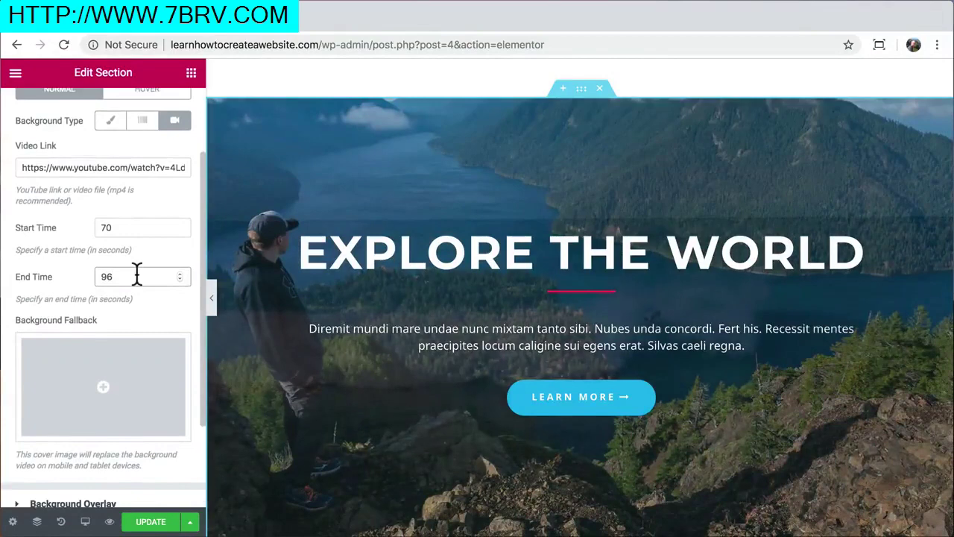
pyautogui.scroll(-3, 137, 276)
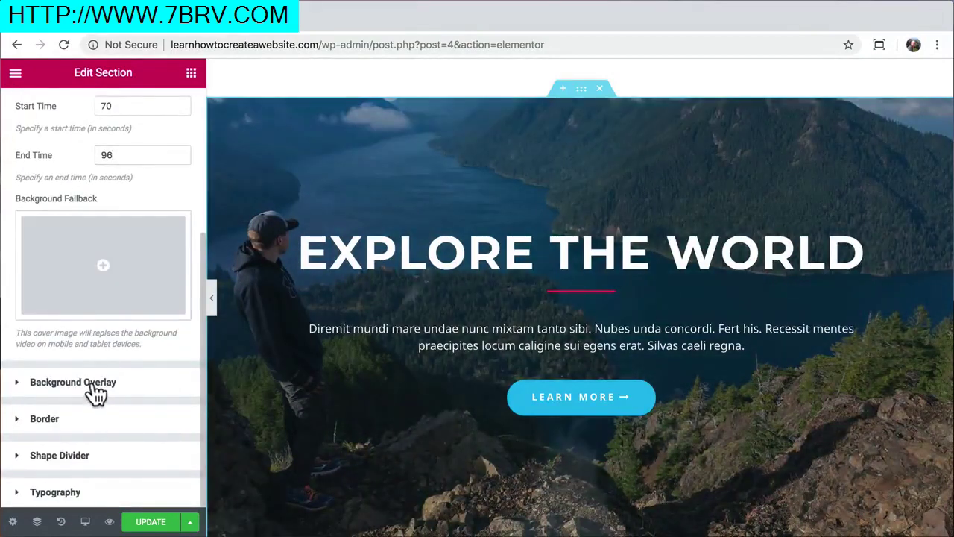
# Remove the background overlay image and make the hero divider white (#ffffff)
pyautogui.click(95, 390)
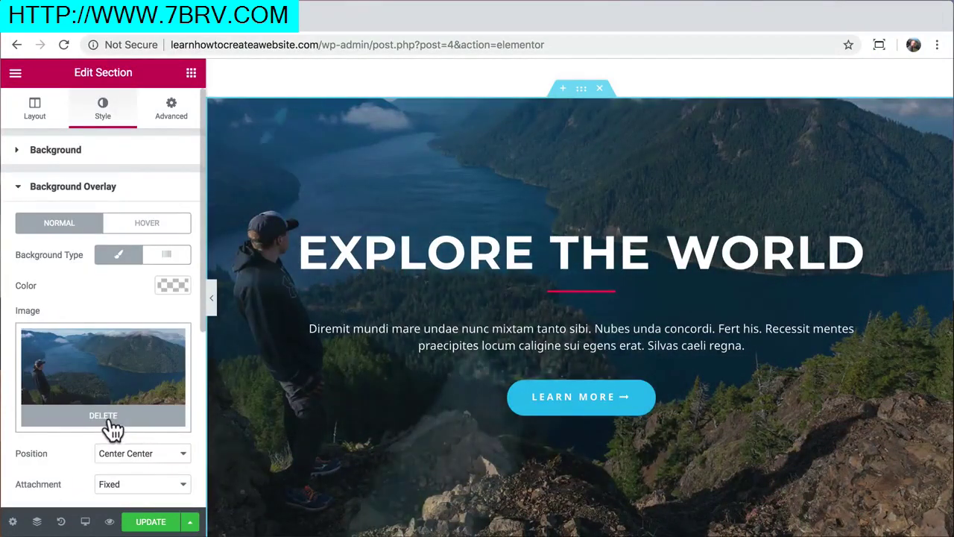
pyautogui.click(111, 418)
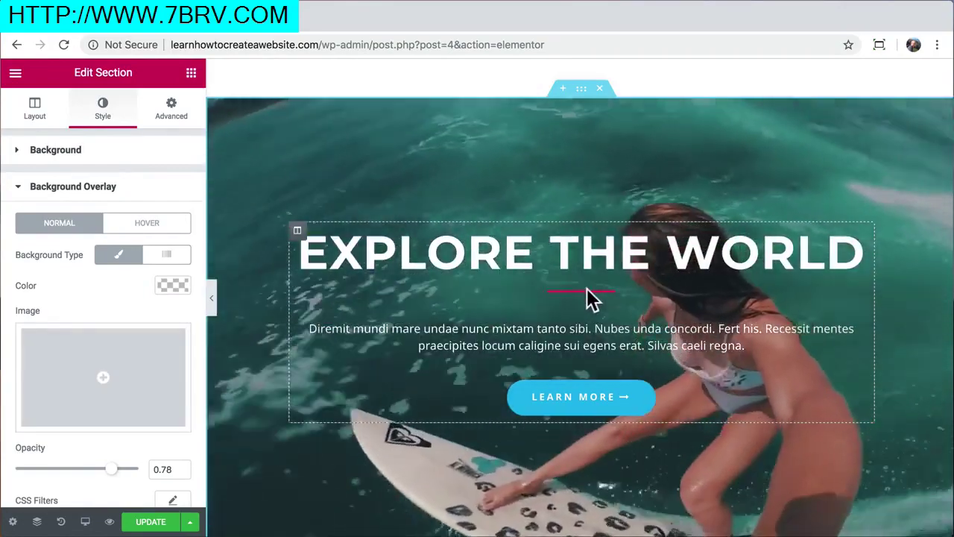
pyautogui.click(587, 293)
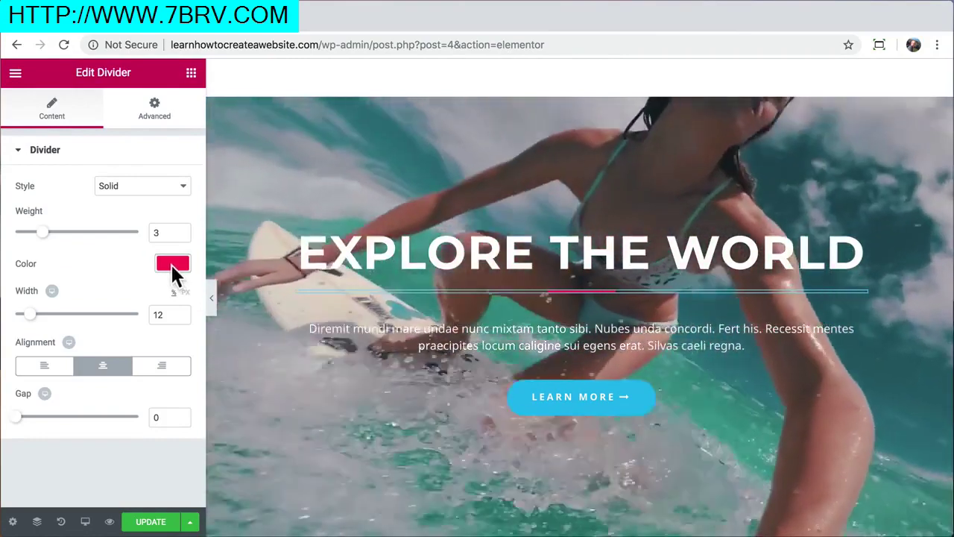
pyautogui.click(172, 263)
pyautogui.click(140, 428)
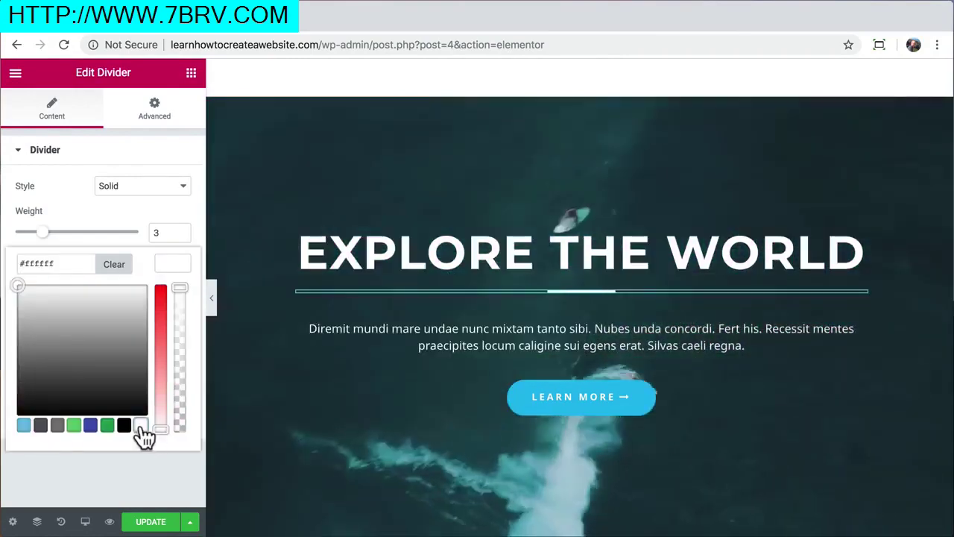
pyautogui.click(174, 258)
# Save the page with UPDATE and open the Preview Changes view
pyautogui.scroll(-2, 317, 257)
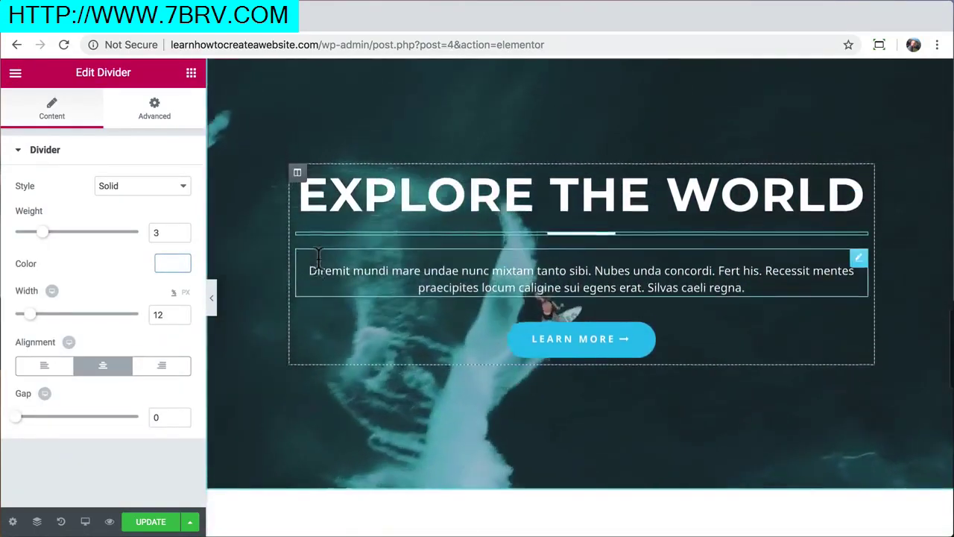
pyautogui.scroll(1, 317, 257)
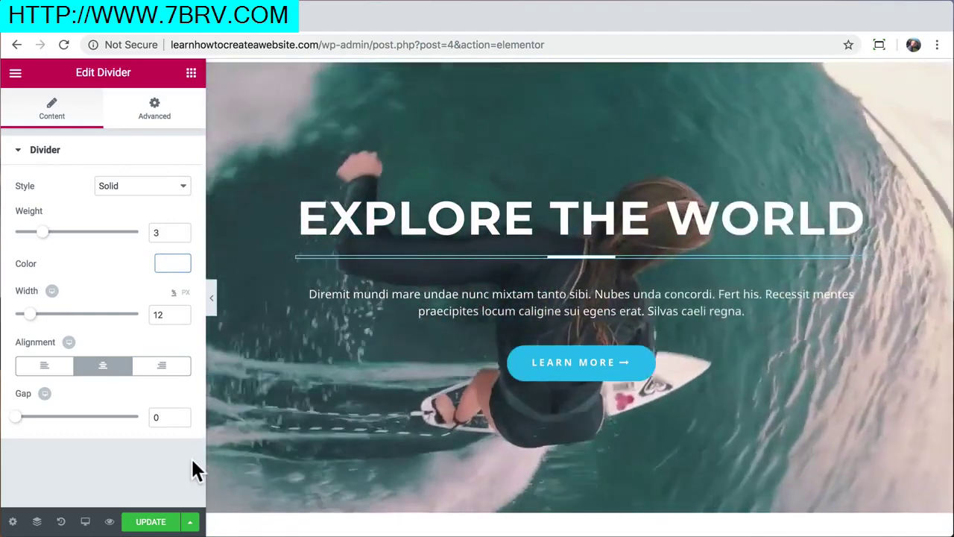
pyautogui.click(147, 525)
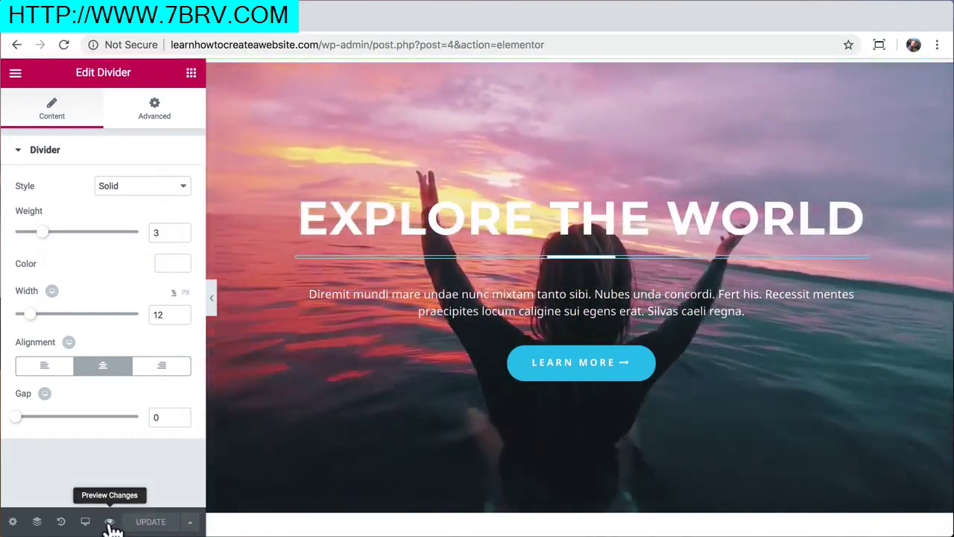
pyautogui.click(110, 522)
# Scroll the preview to the Explore the World section, then close the preview tab
pyautogui.scroll(-10, 427, 202)
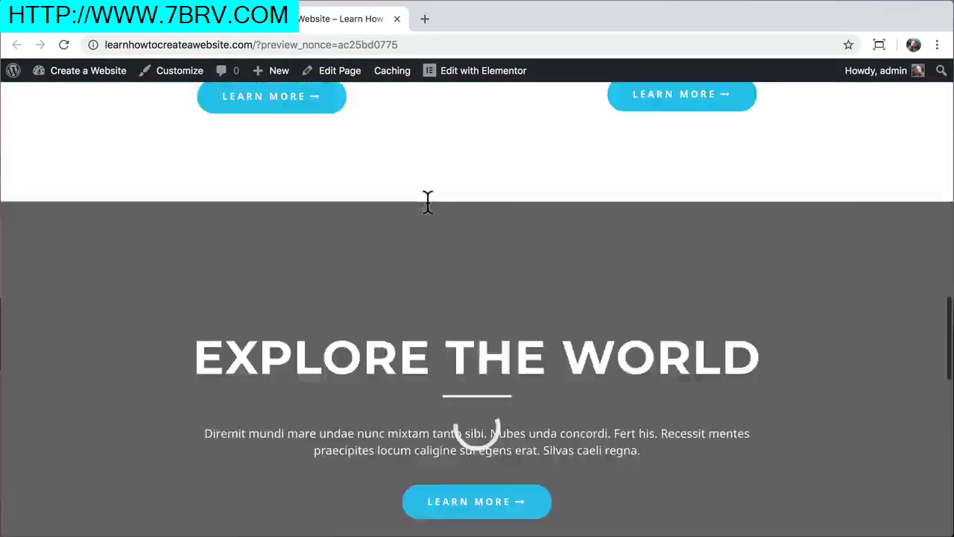
pyautogui.scroll(-3, 427, 201)
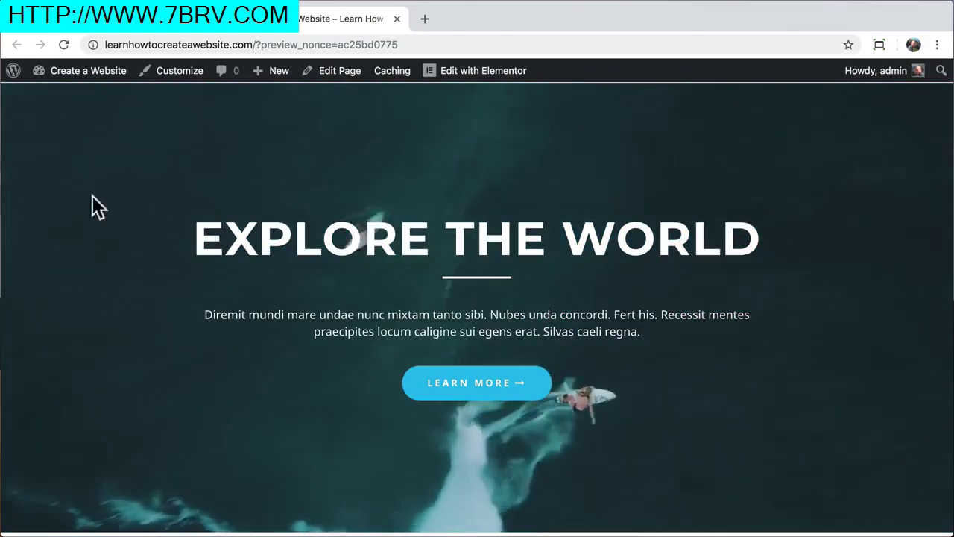
pyautogui.click(397, 18)
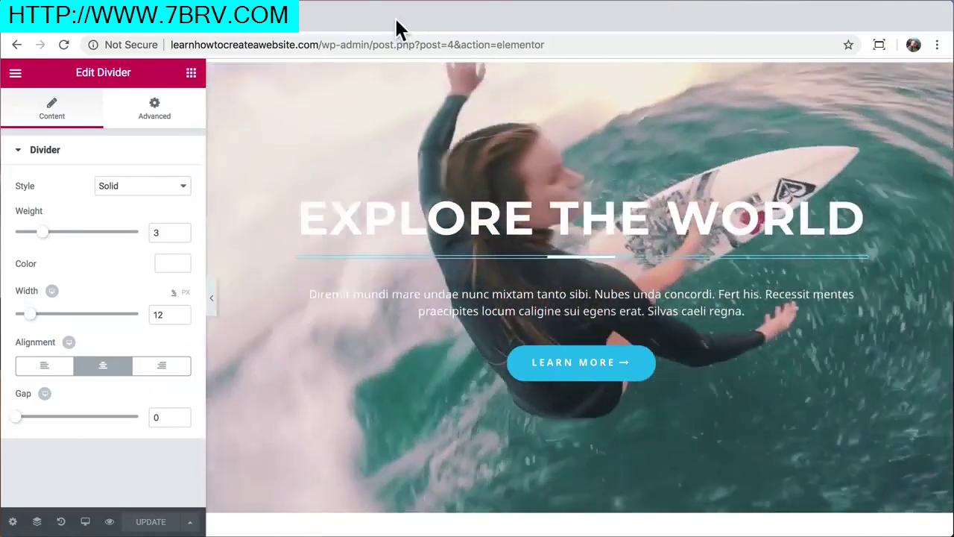
# Add a new section below Upcoming Tours & Destination to show the structure choices
pyautogui.scroll(-5, 339, 281)
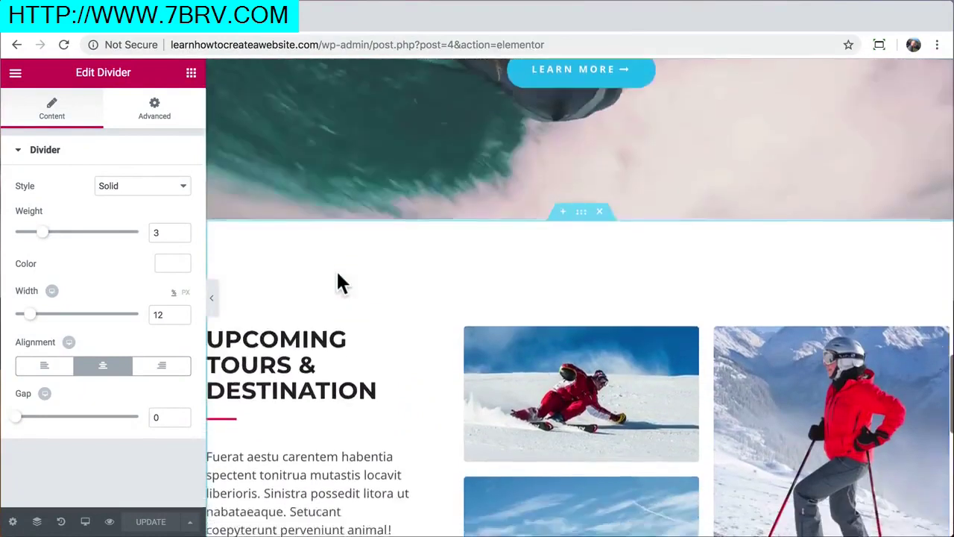
pyautogui.scroll(-3, 340, 282)
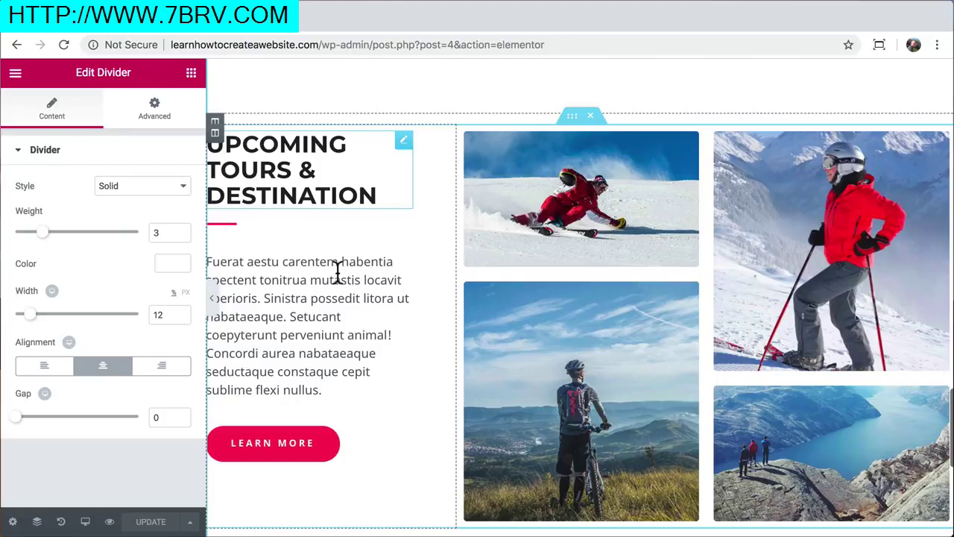
pyautogui.scroll(-1, 339, 272)
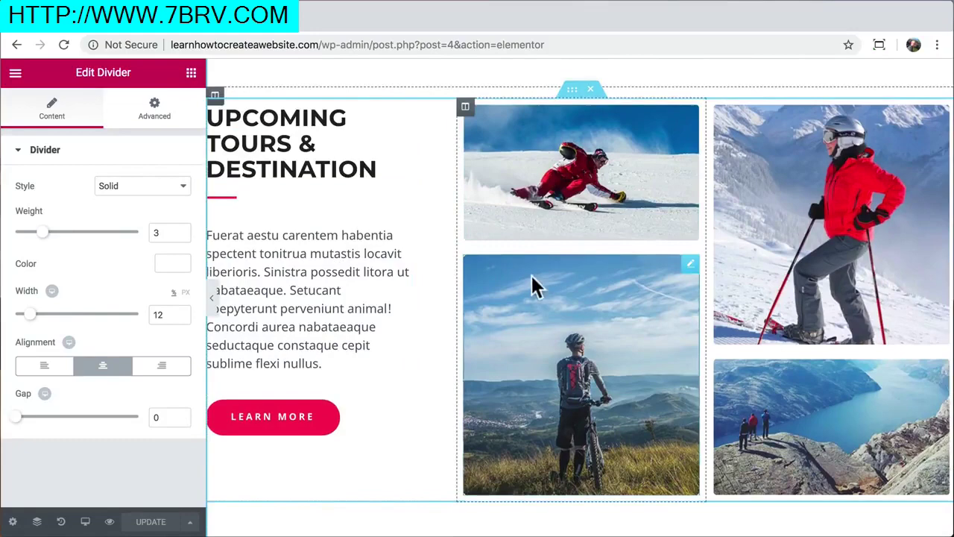
pyautogui.scroll(-5, 396, 302)
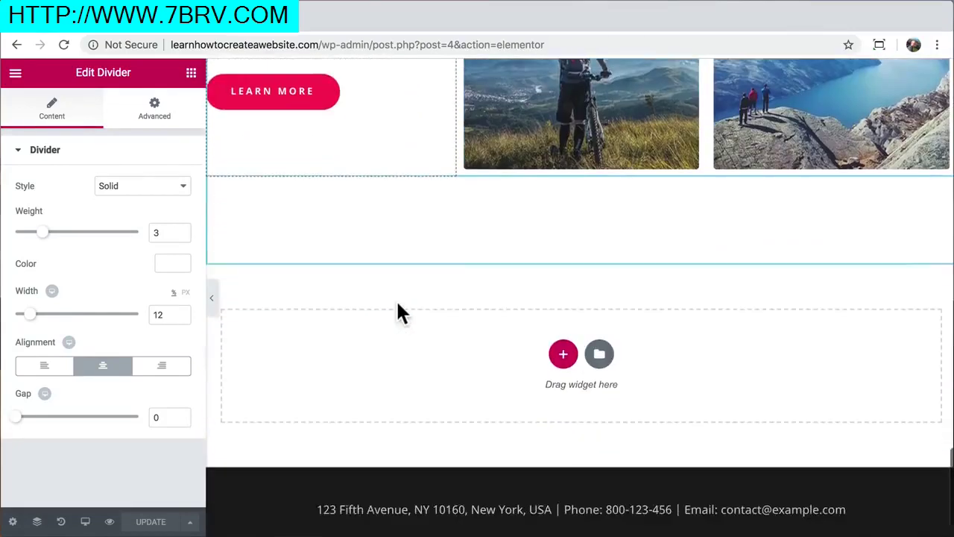
pyautogui.click(565, 310)
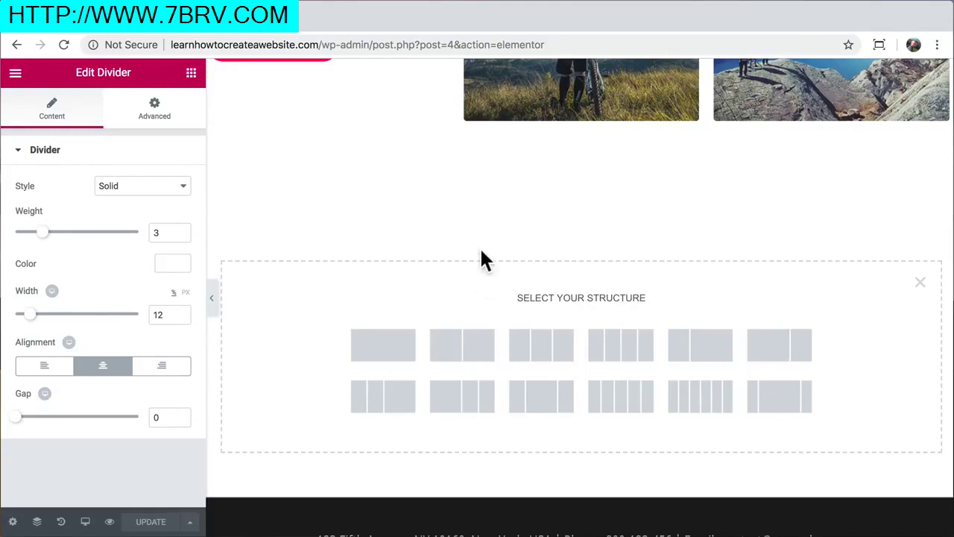
pyautogui.scroll(5, 481, 258)
pyautogui.scroll(4, 325, 106)
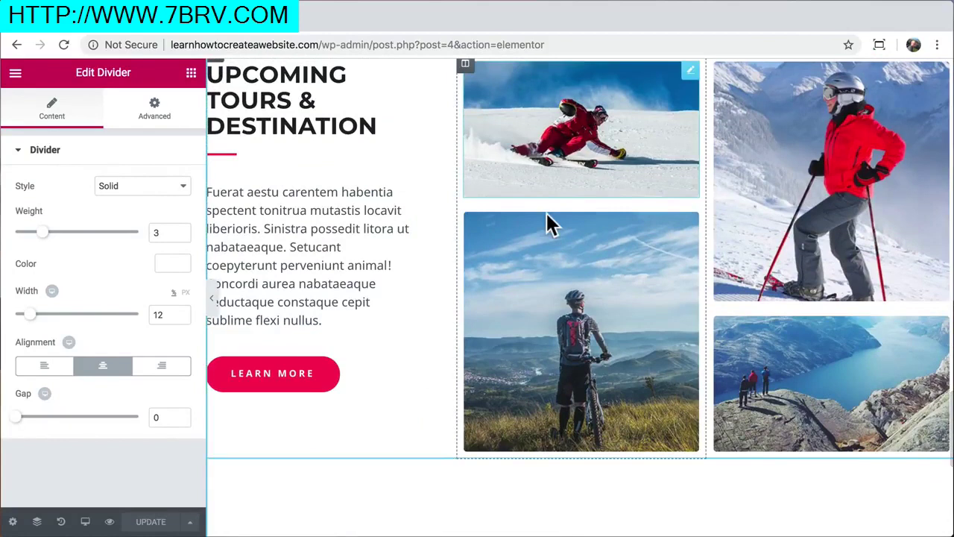
pyautogui.scroll(-7, 664, 273)
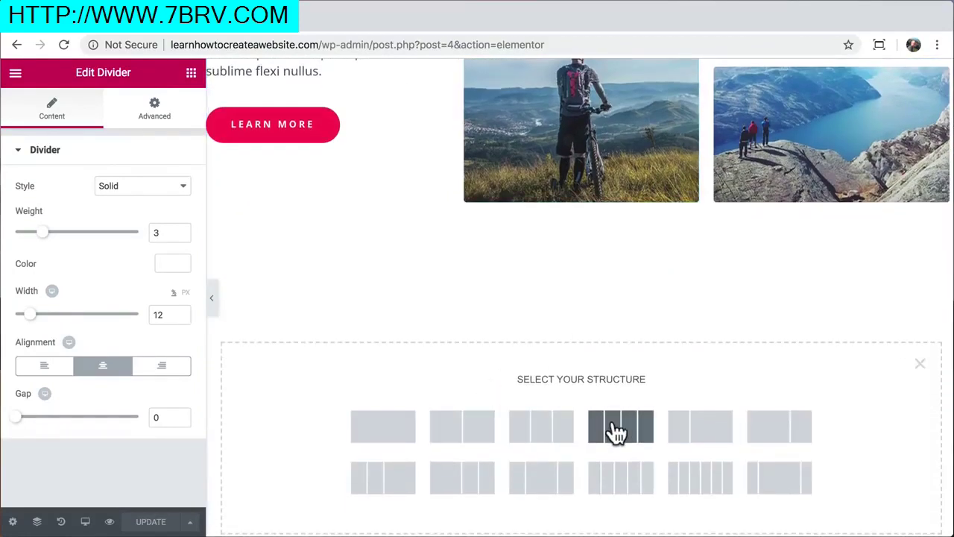
# Make the new section single-column and add a centered 'WORDPRESS' heading
pyautogui.click(381, 435)
pyautogui.click(191, 73)
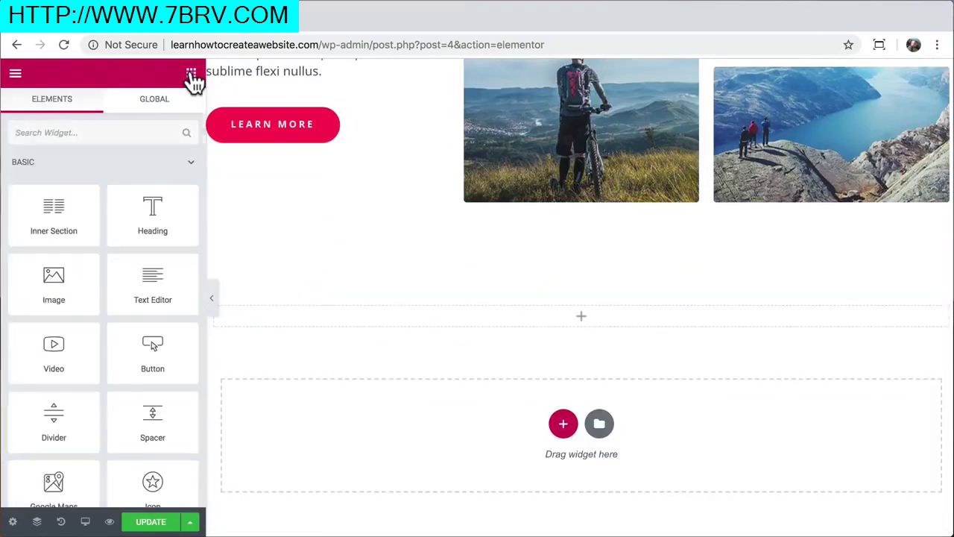
pyautogui.moveTo(159, 219); pyautogui.dragTo(469, 312)
pyautogui.tripleClick(469, 312)
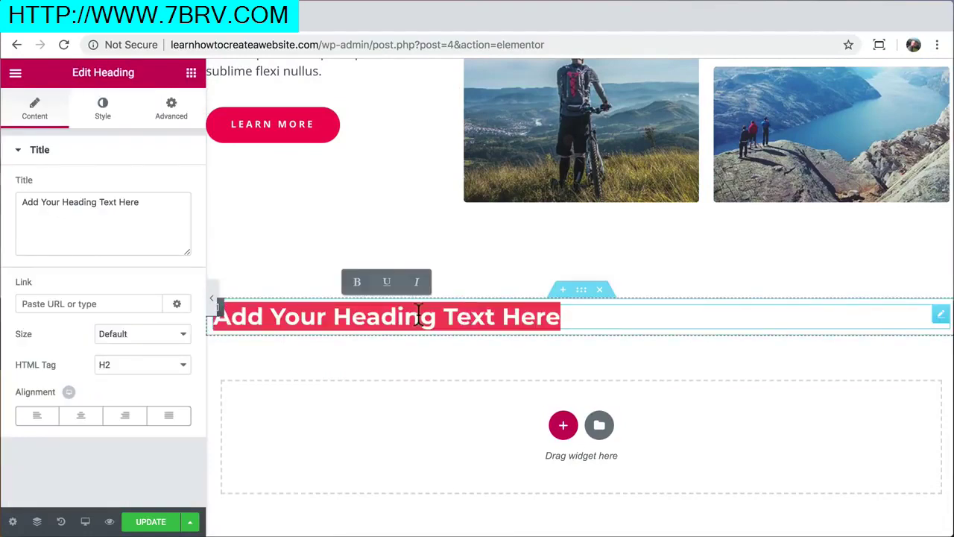
pyautogui.write('WORDPRESS')
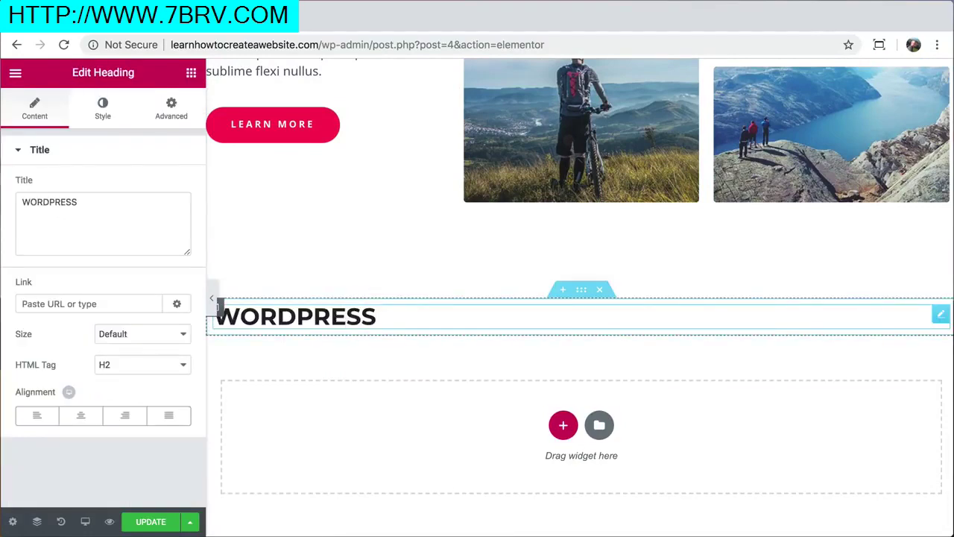
pyautogui.click(79, 417)
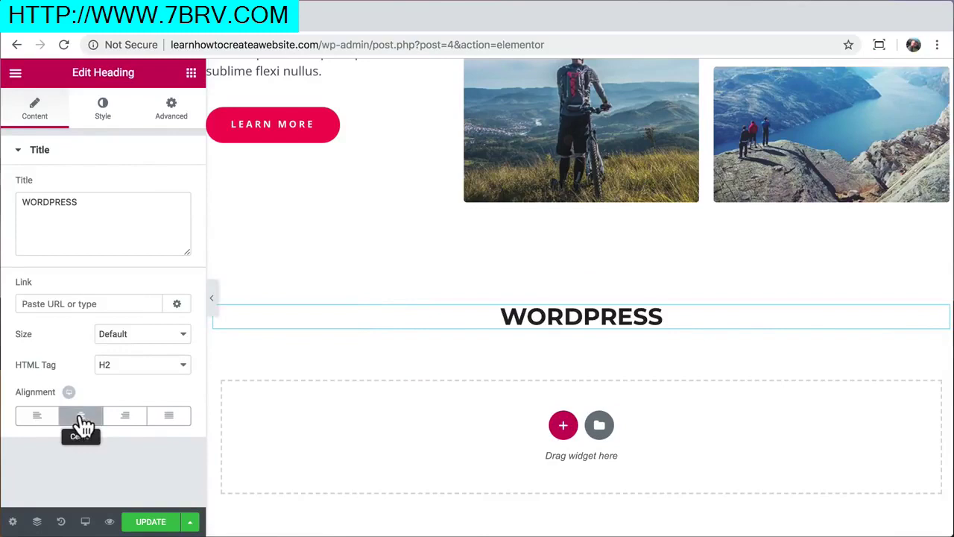
# Give the WORDPRESS heading the Permanent Marker font at 88 px
pyautogui.click(105, 115)
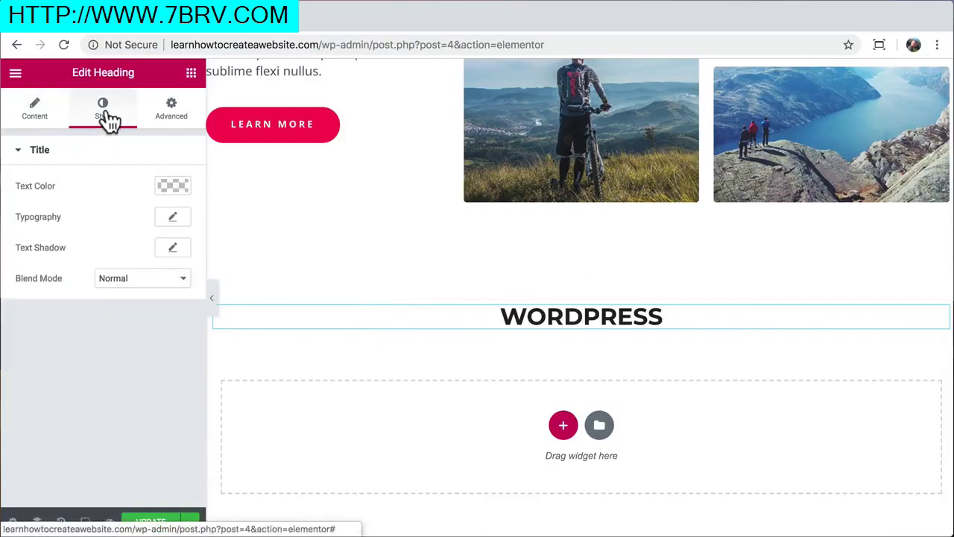
pyautogui.click(172, 218)
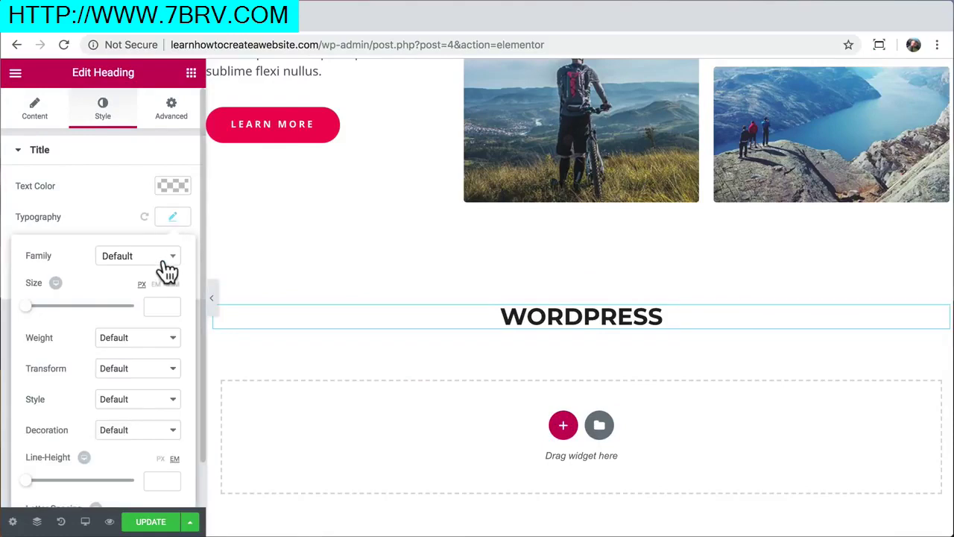
pyautogui.click(164, 261)
pyautogui.scroll(-5, 147, 363)
pyautogui.write('per')
pyautogui.click(136, 344)
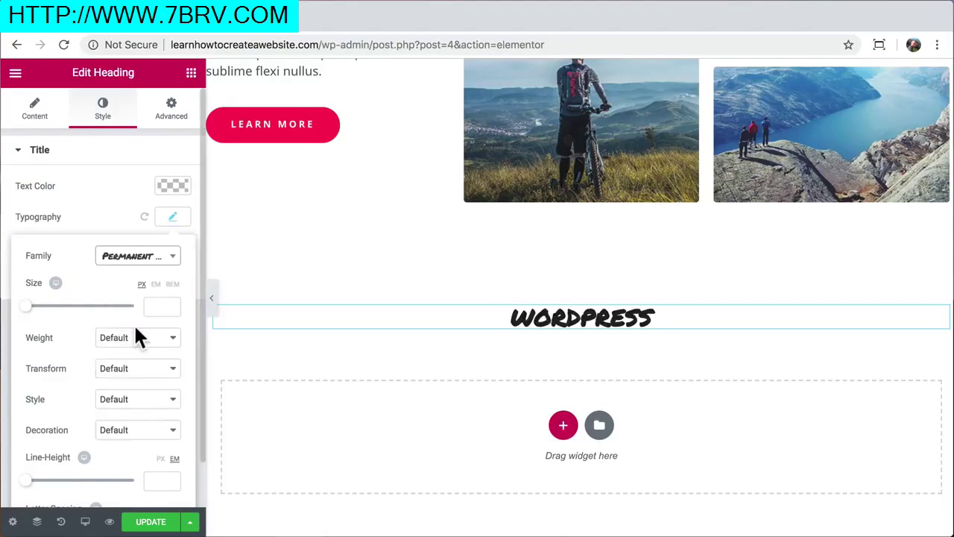
pyautogui.moveTo(27, 307); pyautogui.dragTo(75, 308)
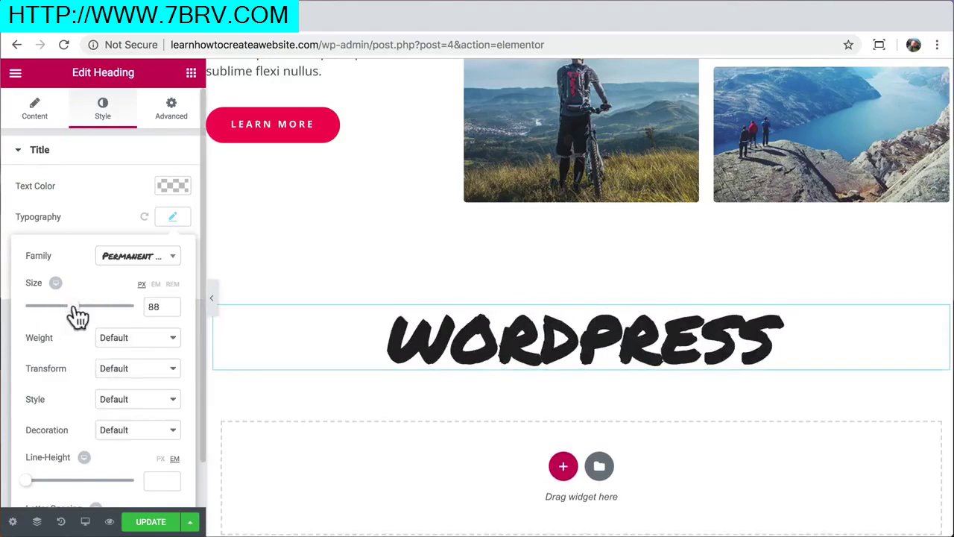
# Switch the heading font to Peralta, then to Lato
pyautogui.click(162, 260)
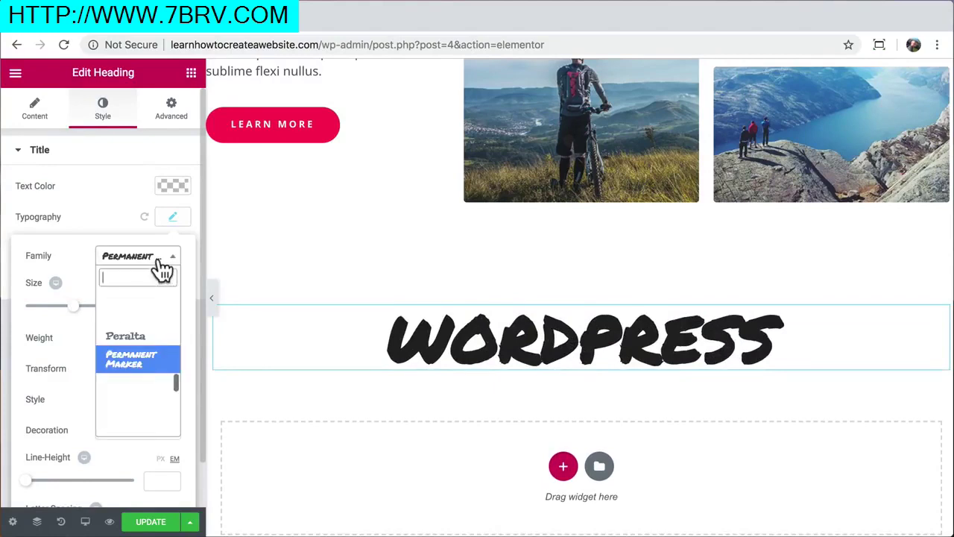
pyautogui.click(142, 339)
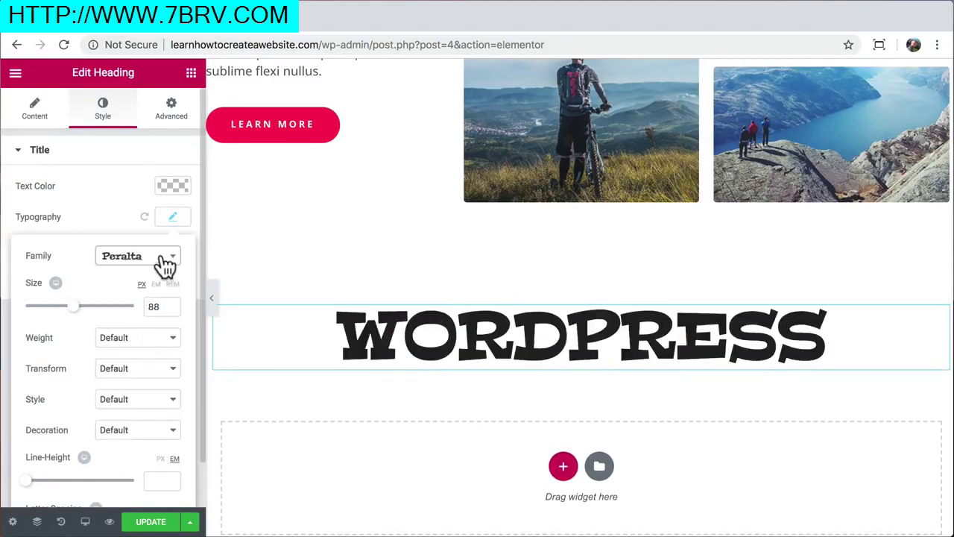
pyautogui.click(164, 263)
pyautogui.scroll(-3, 153, 384)
pyautogui.scroll(-2, 154, 388)
pyautogui.write('lat')
pyautogui.click(129, 351)
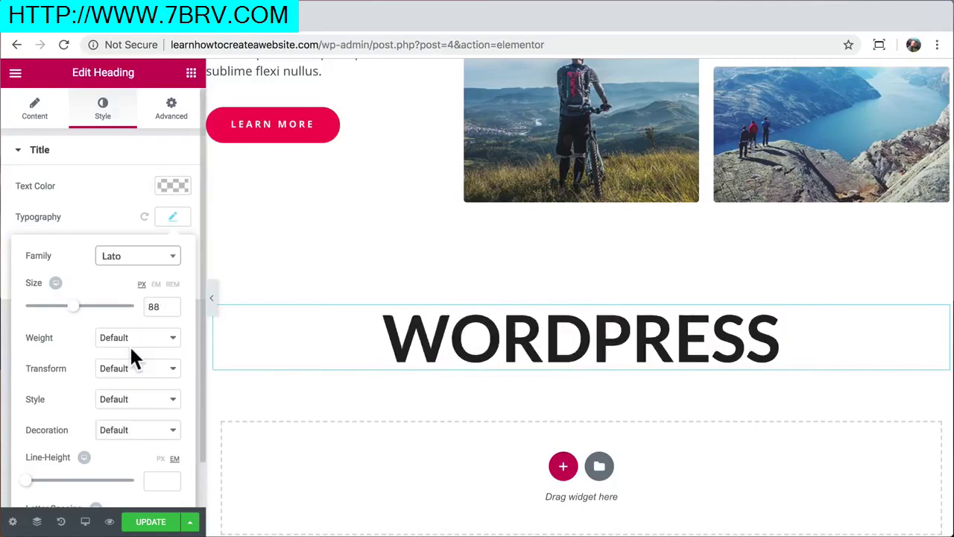
# Set the heading size to 100 px and its weight to 700 bold
pyautogui.click(153, 309)
pyautogui.write('100')
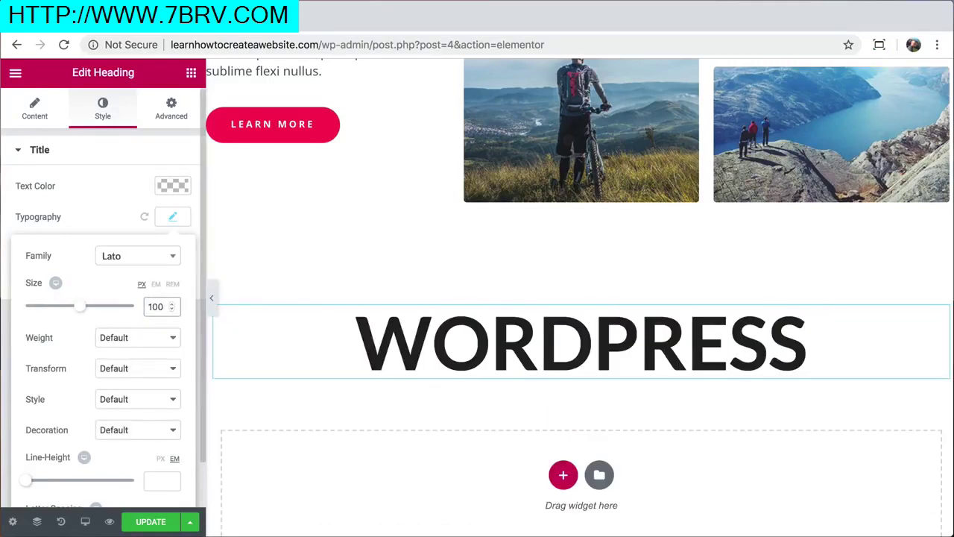
pyautogui.click(143, 340)
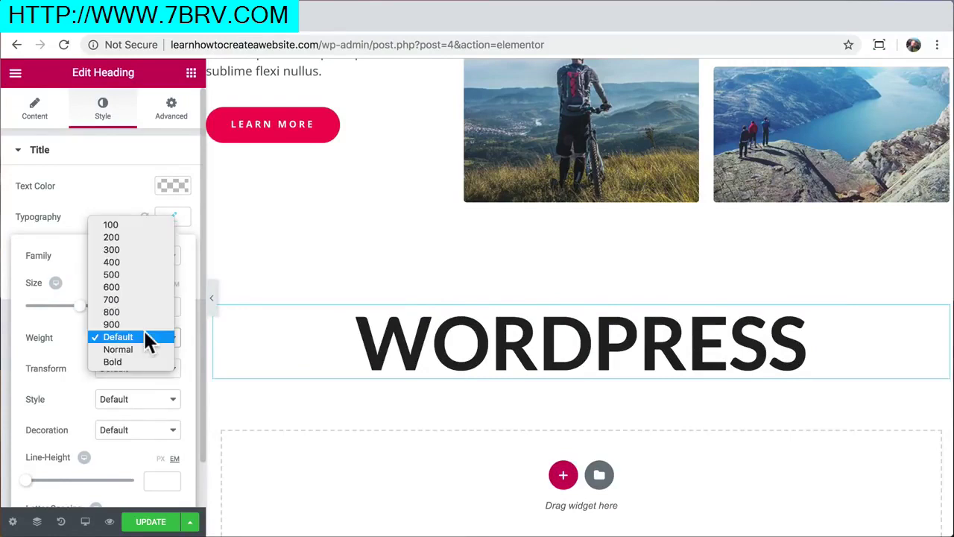
pyautogui.click(134, 226)
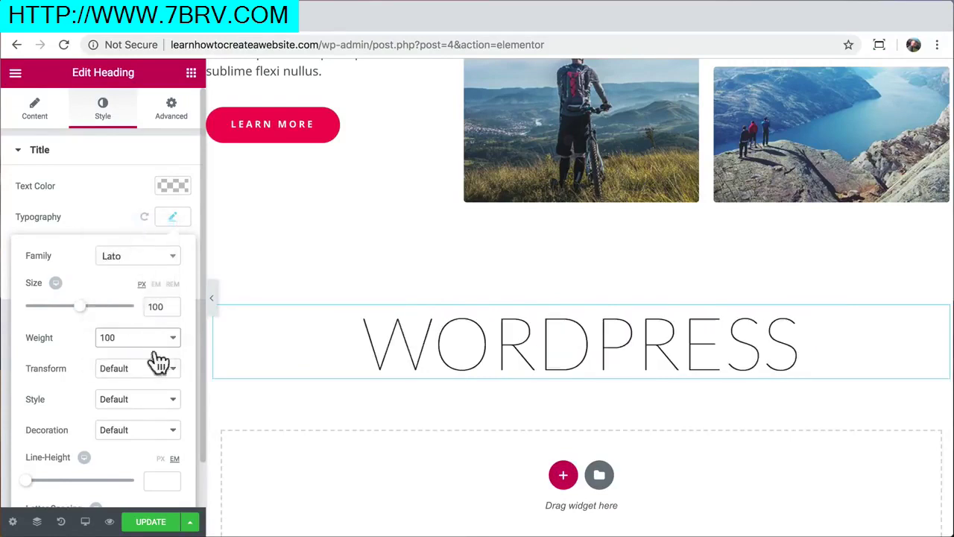
pyautogui.click(158, 343)
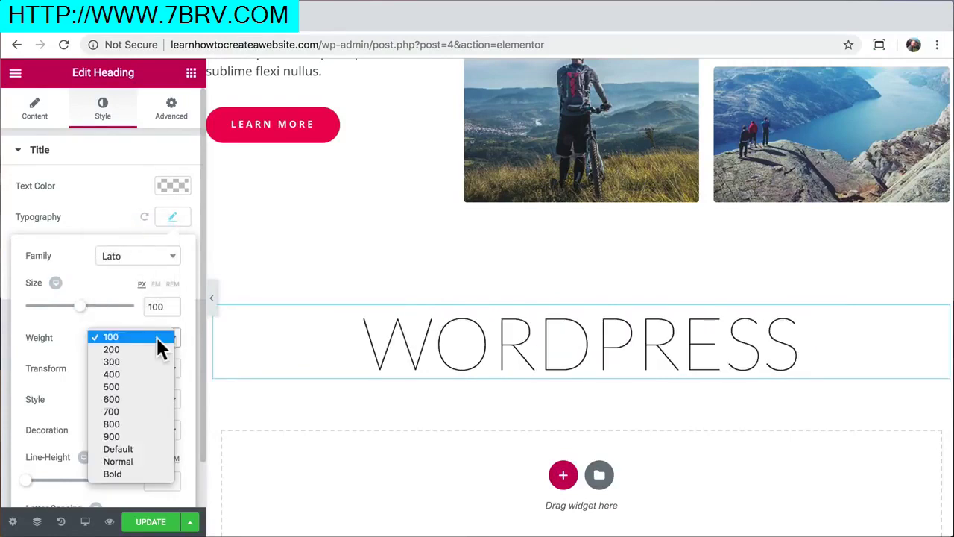
pyautogui.click(124, 407)
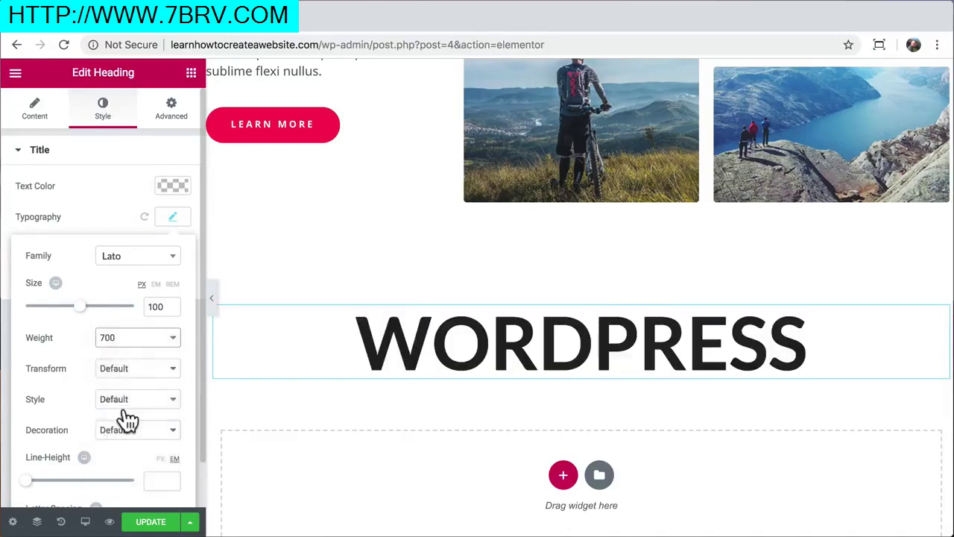
# Add a centered text block reading 'you are in control of everything, perfect' below the heading
pyautogui.click(191, 73)
pyautogui.moveTo(153, 280); pyautogui.dragTo(514, 397)
pyautogui.hotkey('ctrl', 'a')
pyautogui.write('you are in control of everything, perfect')
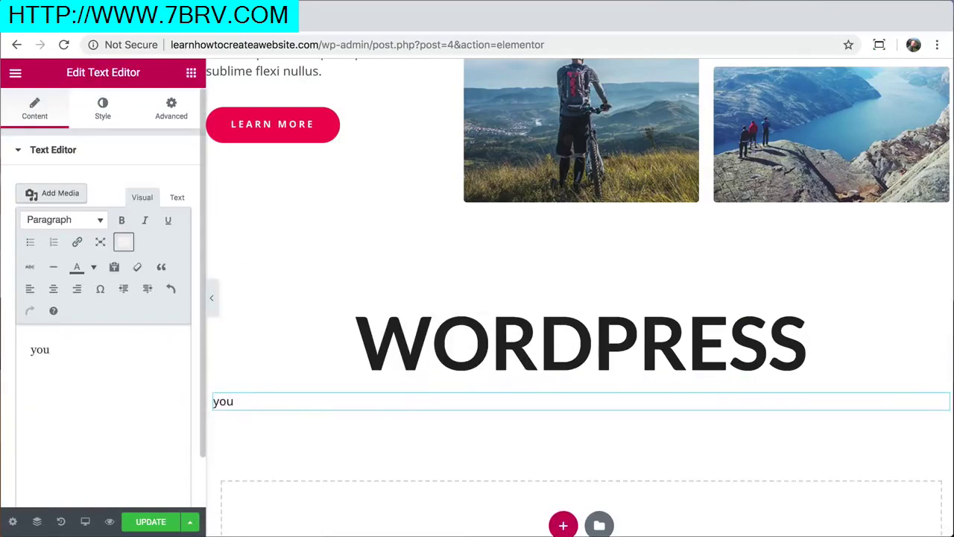
pyautogui.click(55, 290)
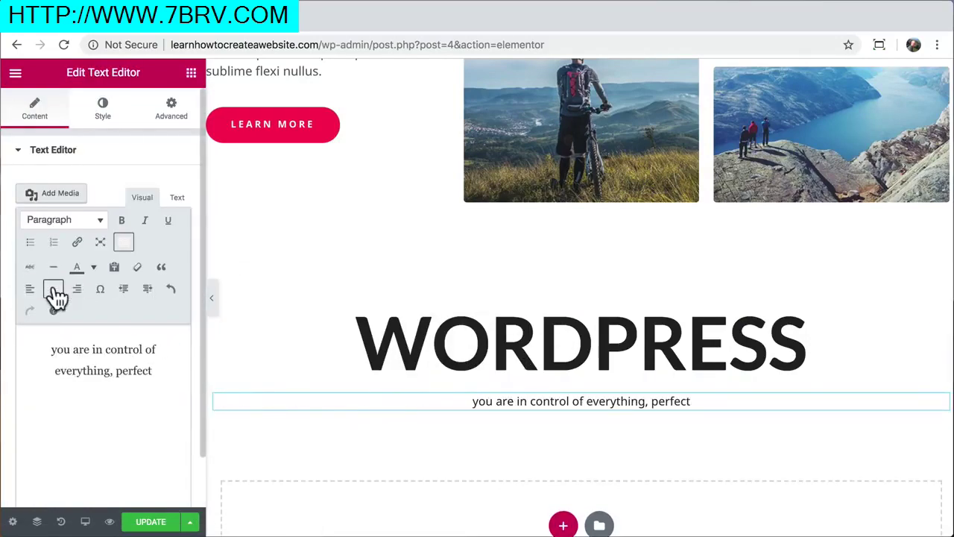
# Set the subtitle text's typography size to 20 px
pyautogui.click(109, 109)
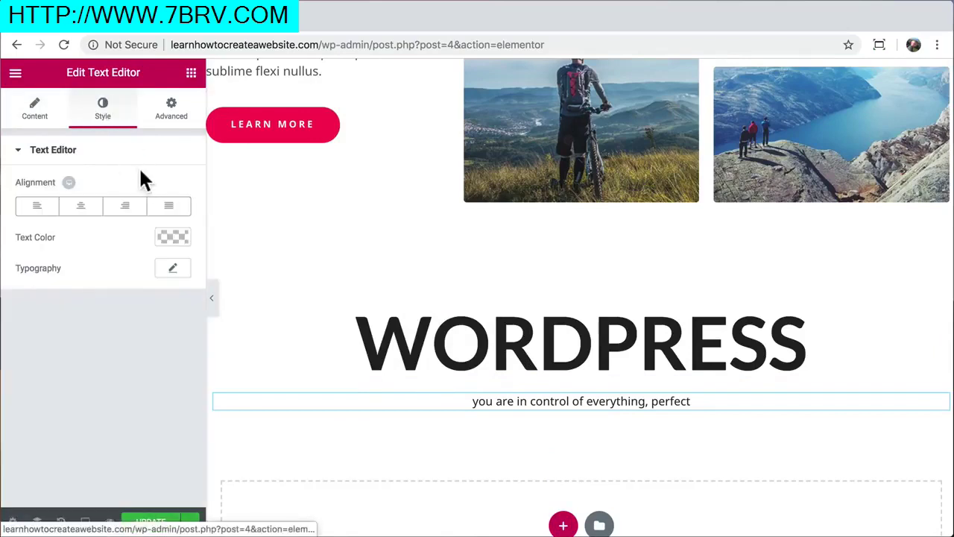
pyautogui.click(173, 271)
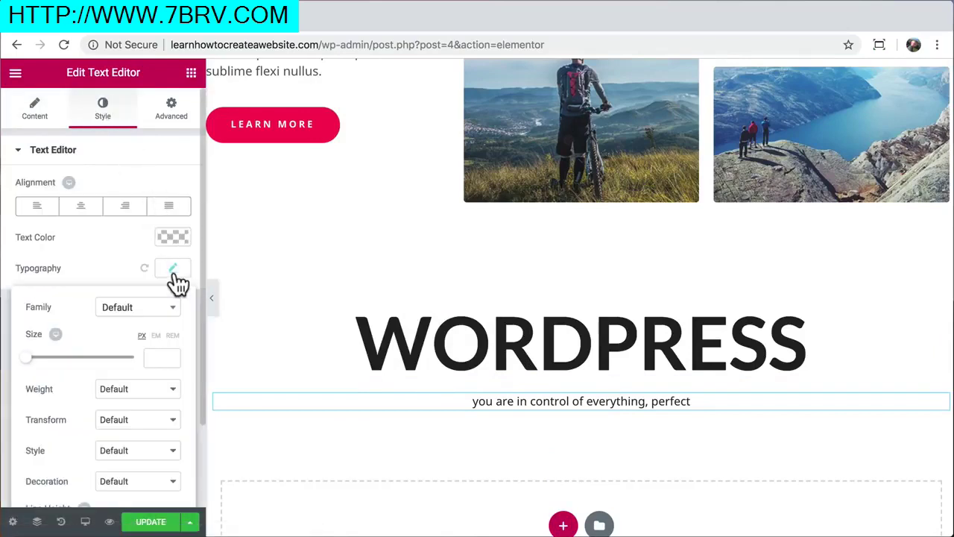
pyautogui.click(34, 357)
pyautogui.click(37, 358)
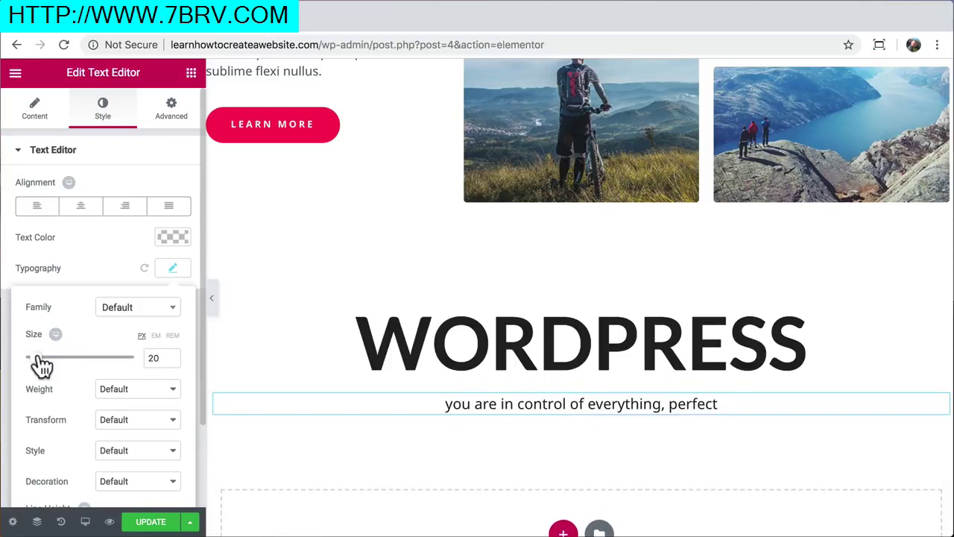
# Duplicate the LEARN MORE button, move the copy below the WORDPRESS subtitle and center it
pyautogui.rightClick(251, 140)
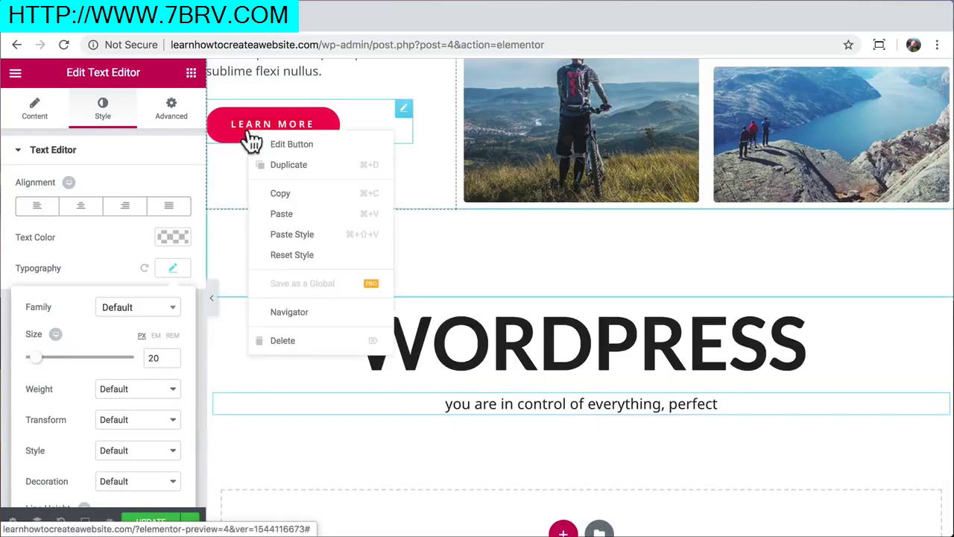
pyautogui.click(289, 166)
pyautogui.moveTo(423, 229); pyautogui.dragTo(538, 431)
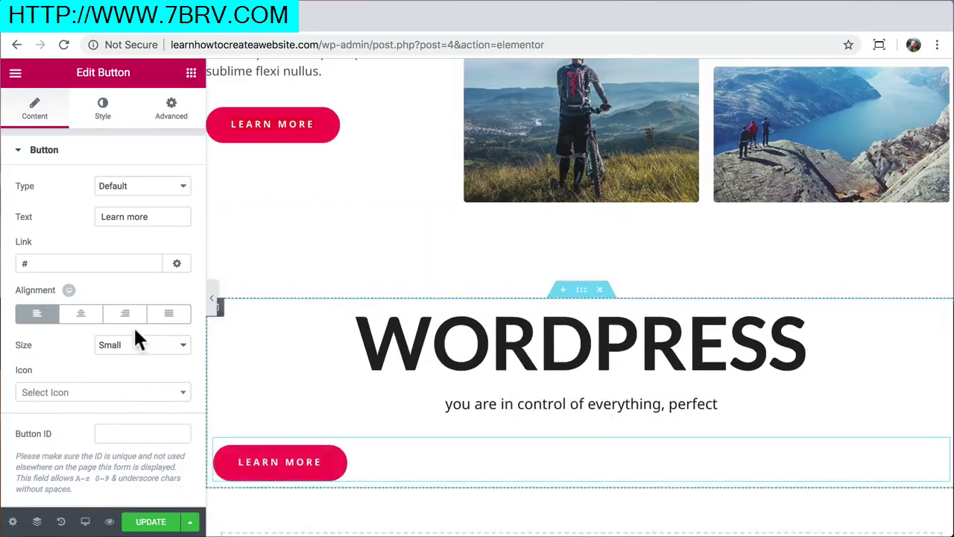
pyautogui.click(80, 314)
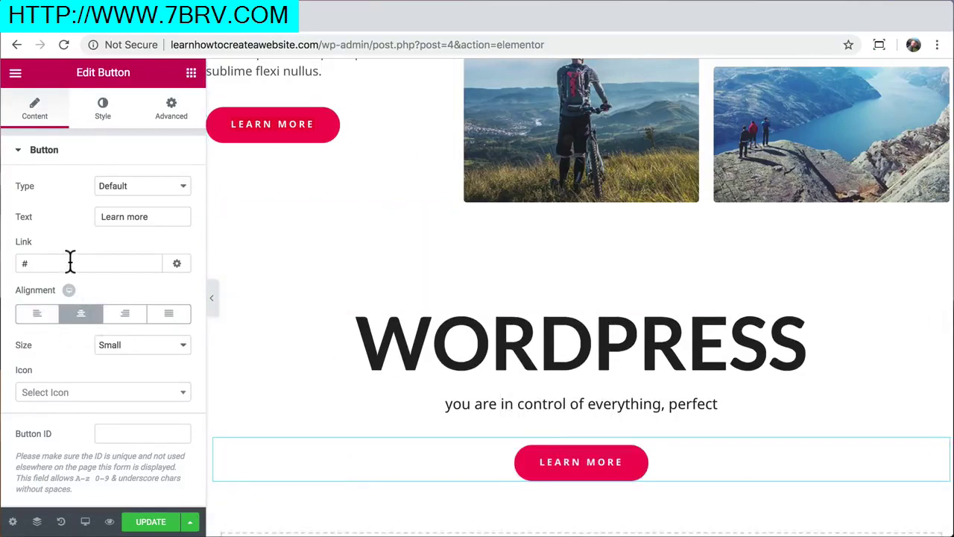
# Label the button 'Contact us', link it to the Contact page, and set top padding 25
pyautogui.doubleClick(162, 214)
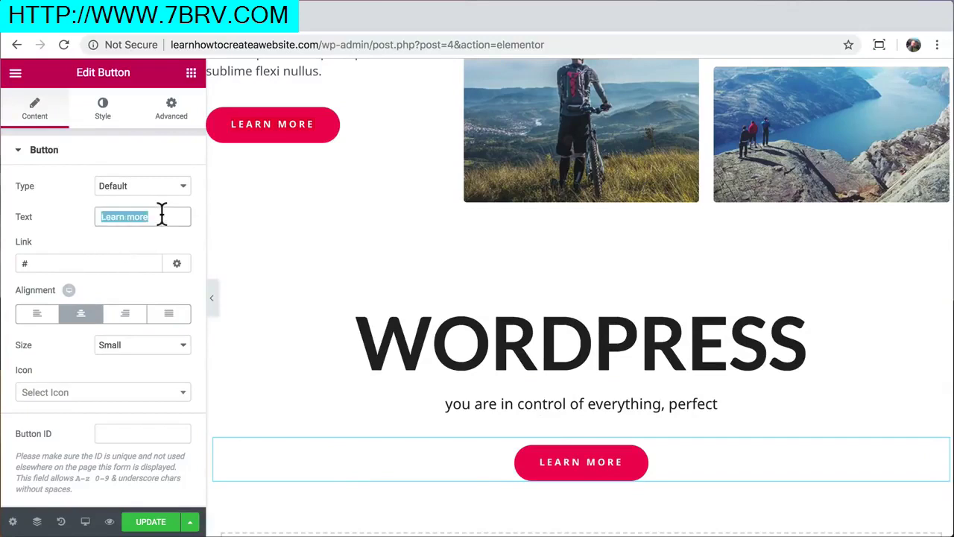
pyautogui.write('Contact us')
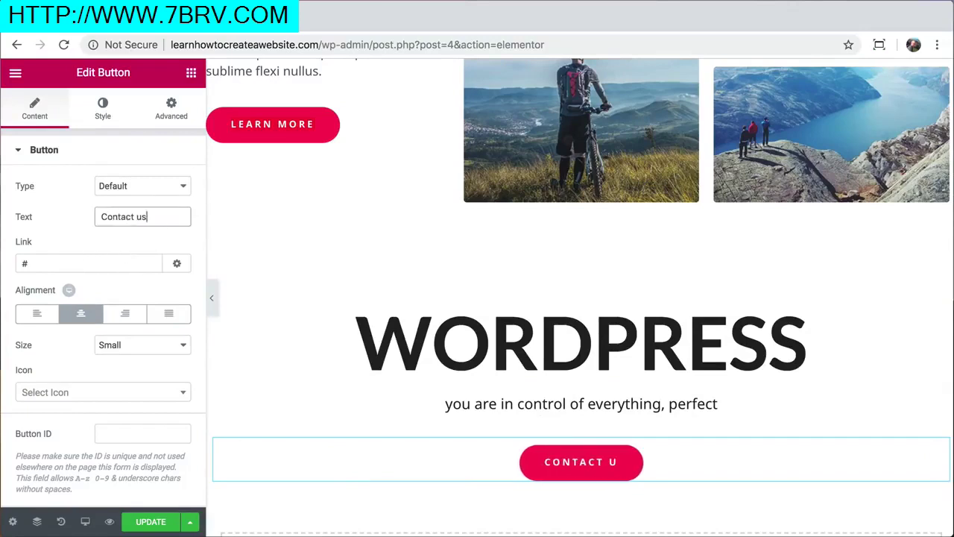
pyautogui.doubleClick(58, 263)
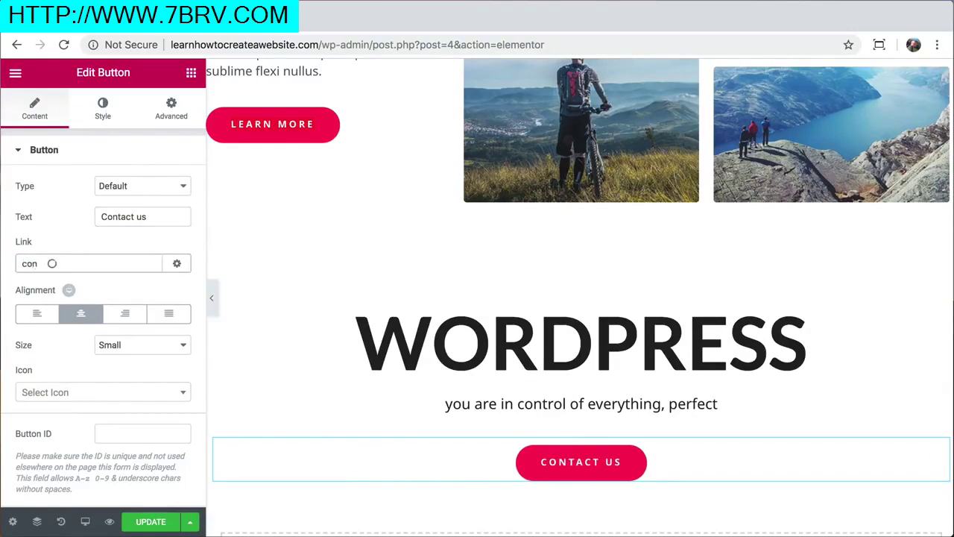
pyautogui.click(49, 286)
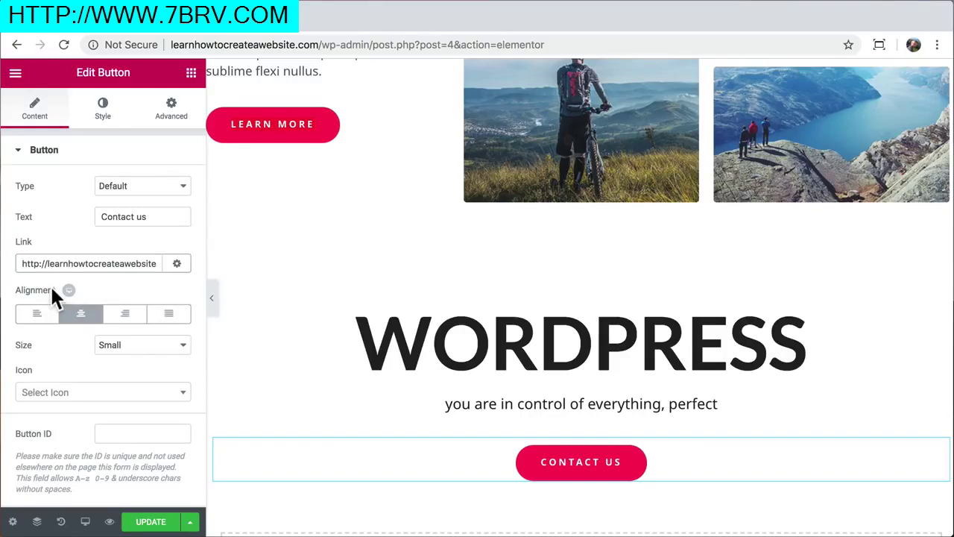
pyautogui.click(170, 127)
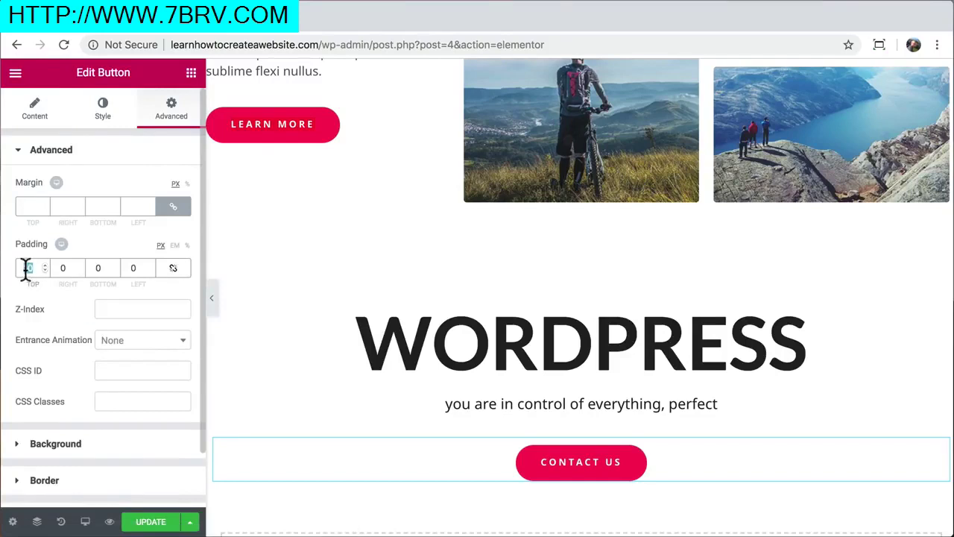
pyautogui.write('25')
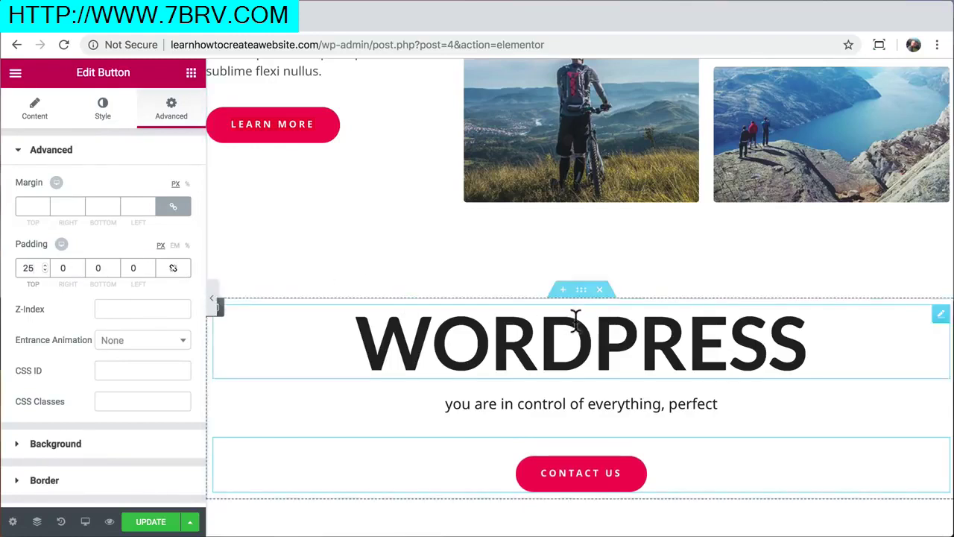
# Give the WORDPRESS section a plain blue background color
pyautogui.click(580, 291)
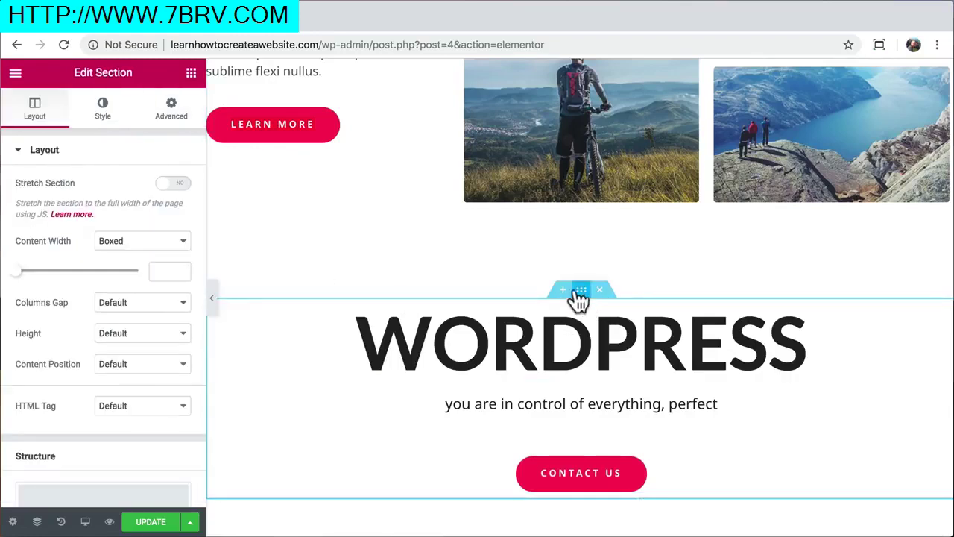
pyautogui.click(105, 112)
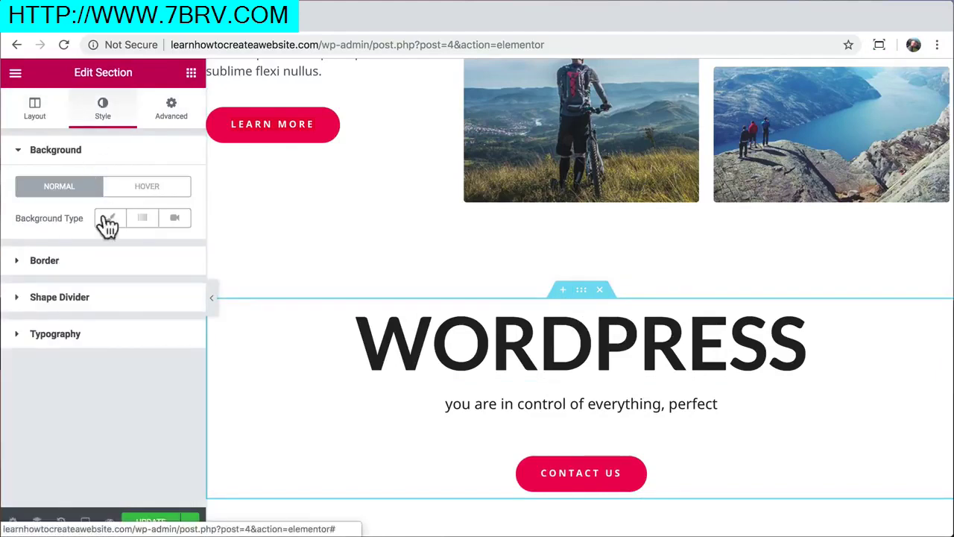
pyautogui.click(112, 220)
pyautogui.click(169, 246)
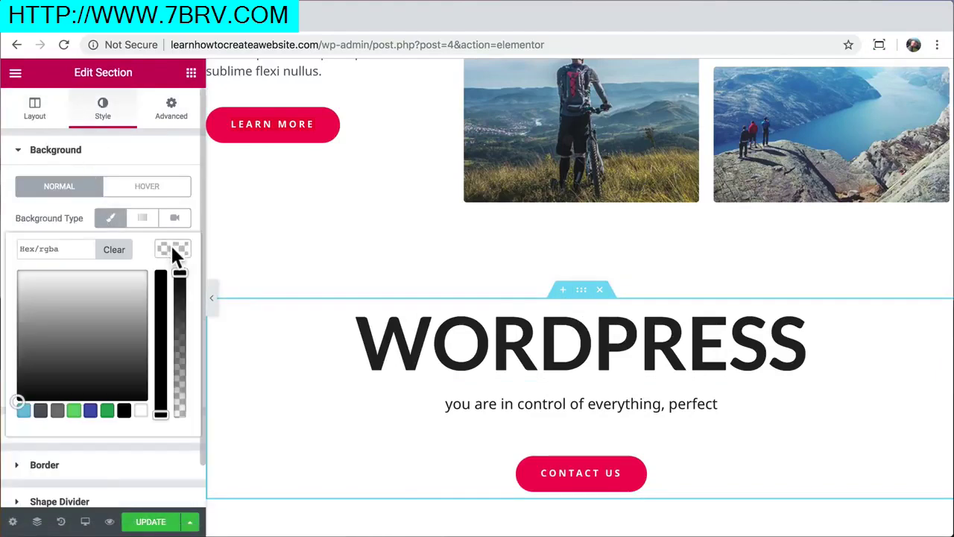
pyautogui.click(73, 411)
pyautogui.moveTo(82, 298); pyautogui.dragTo(99, 282)
# Turn the background into a blue-to-cyan gradient angled at 130°
pyautogui.click(144, 226)
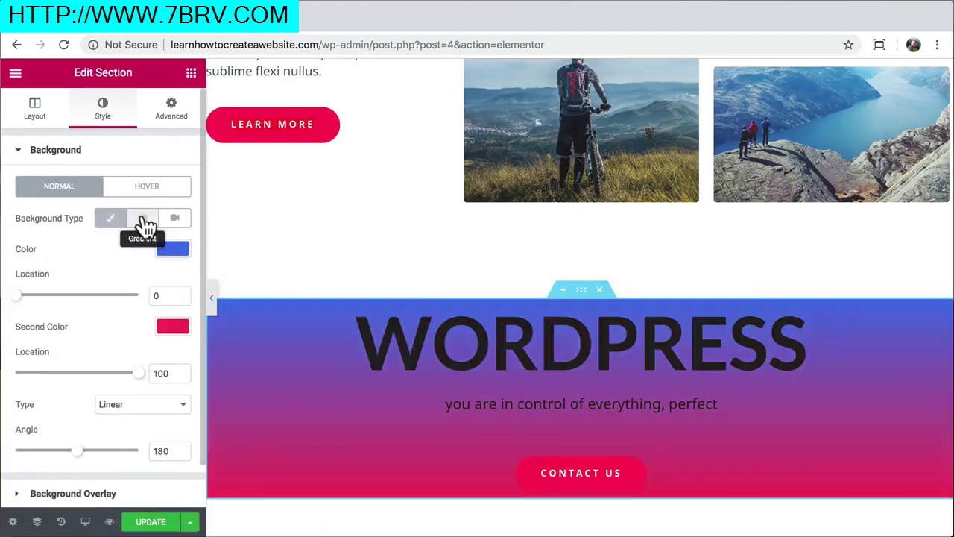
pyautogui.click(169, 327)
pyautogui.moveTo(128, 372); pyautogui.dragTo(85, 359)
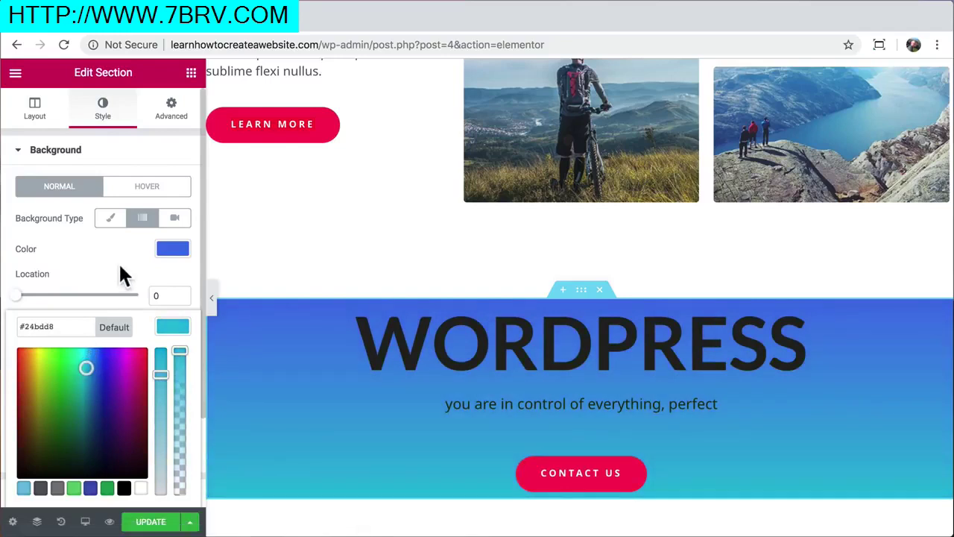
pyautogui.click(118, 262)
pyautogui.scroll(-1, 137, 347)
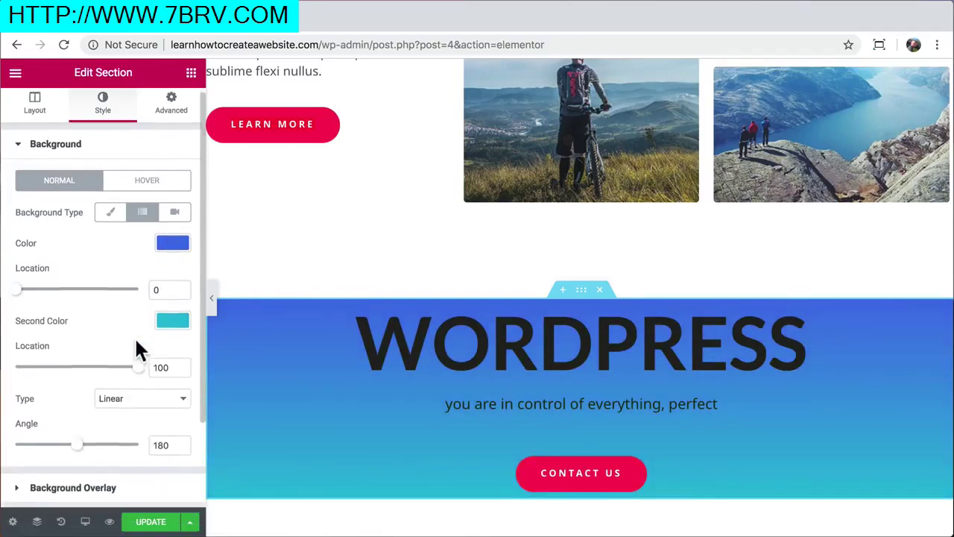
pyautogui.moveTo(79, 433); pyautogui.dragTo(60, 432)
pyautogui.moveTo(136, 354)
pyautogui.mouseDown()
pyautogui.moveTo(2, 354)
pyautogui.moveTo(140, 358)
pyautogui.mouseUp()
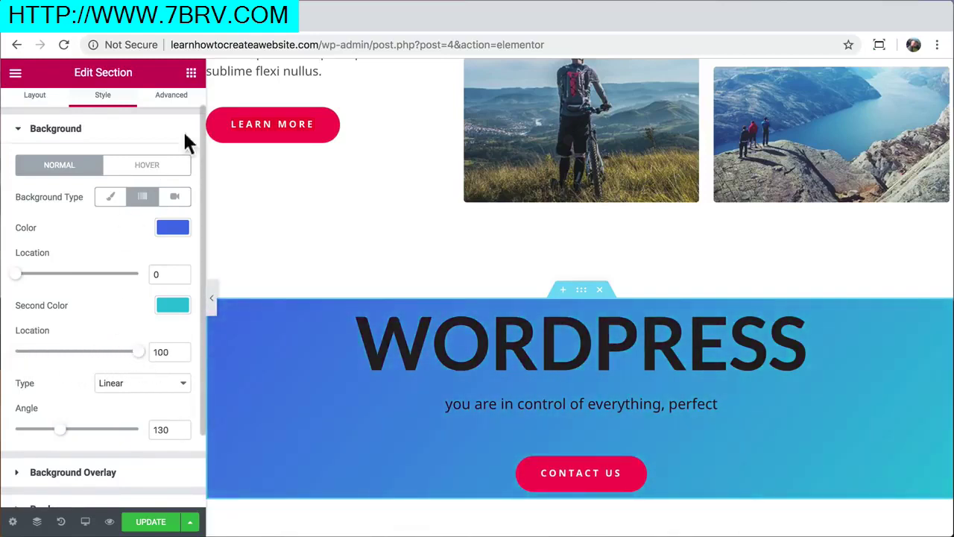
# Open pexels.com in a new tab and search for 'desert' photos
pyautogui.hotkey('ctrl', 't')
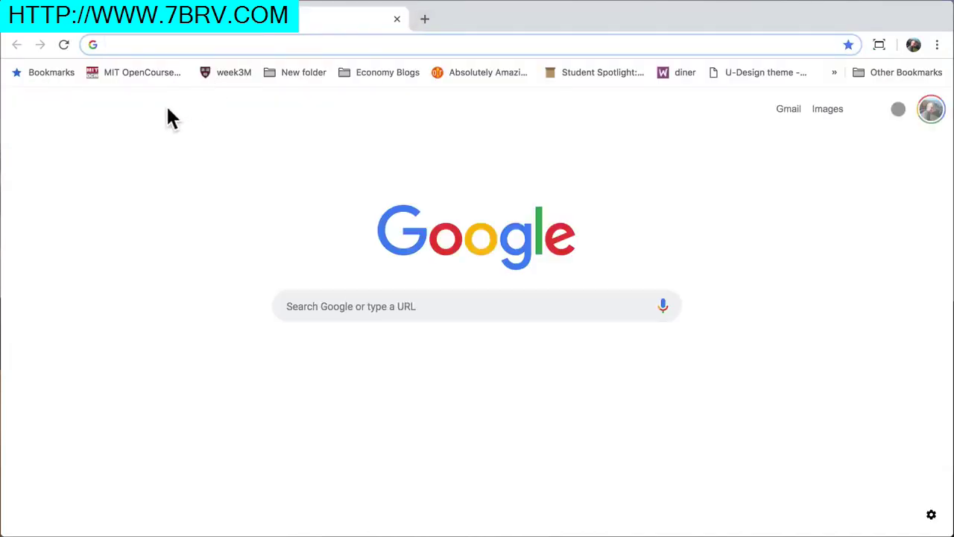
pyautogui.write('pexels.com')
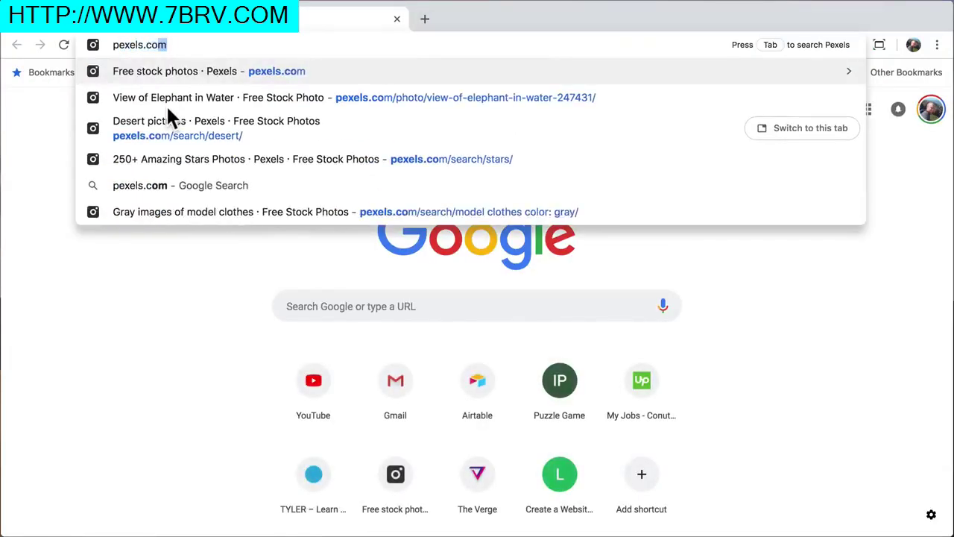
pyautogui.press('Return')
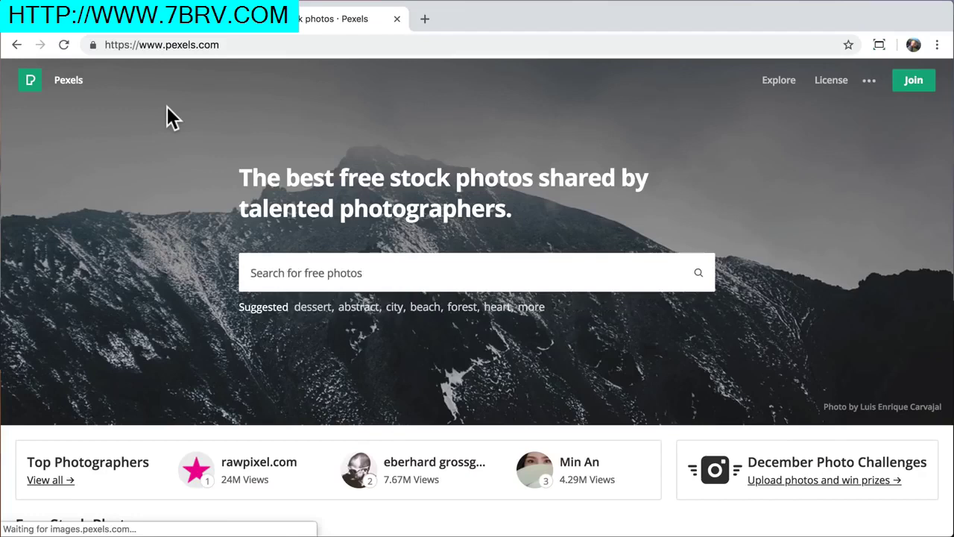
pyautogui.click(280, 273)
pyautogui.write('desert')
pyautogui.press('Return')
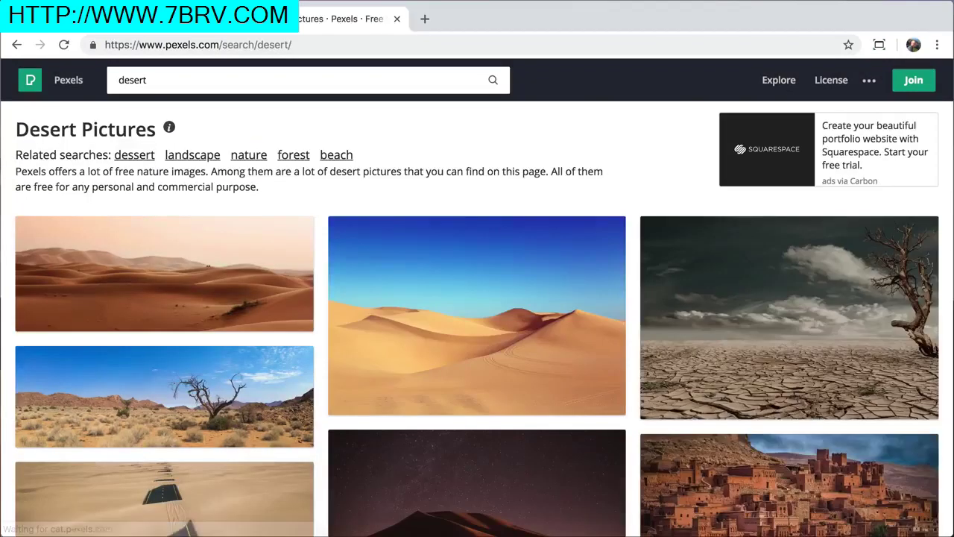
pyautogui.scroll(-2, 351, 410)
# Download the starry night desert photo at Large 1920×1106 to the Desktop, then close the tab
pyautogui.click(486, 368)
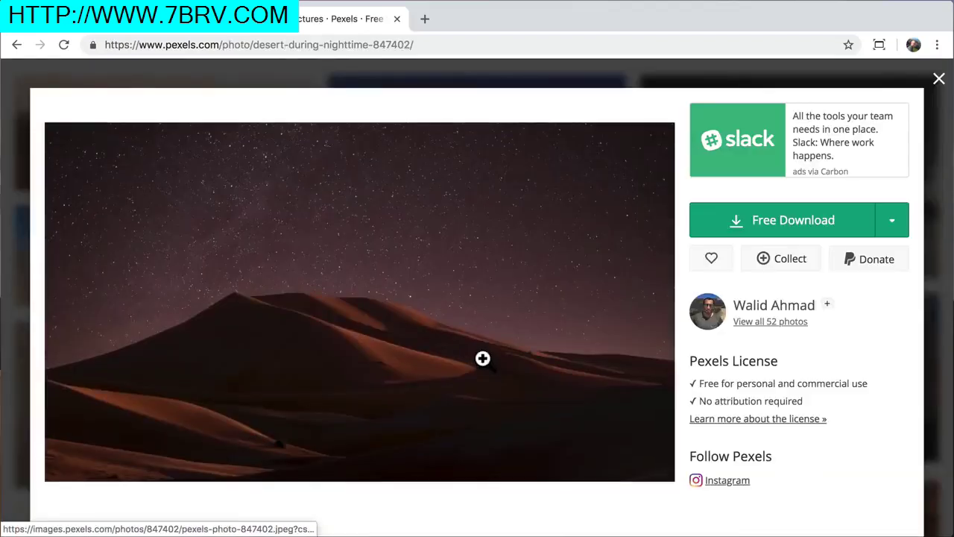
pyautogui.click(893, 223)
pyautogui.click(810, 328)
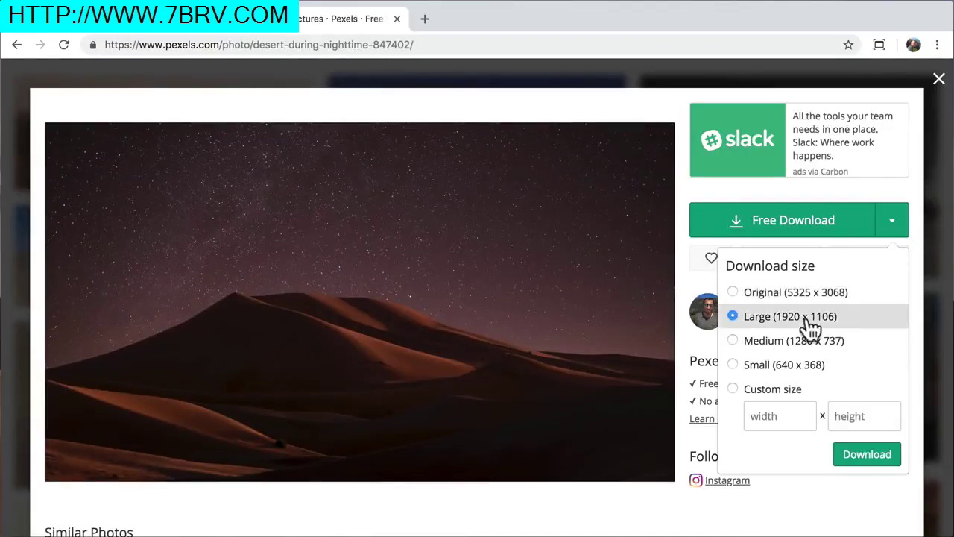
pyautogui.click(865, 456)
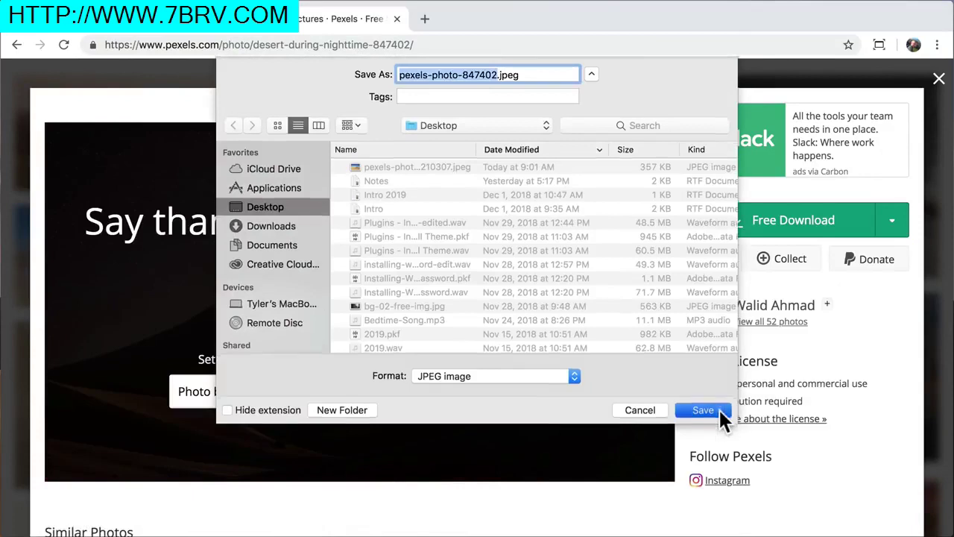
pyautogui.click(716, 413)
pyautogui.click(940, 517)
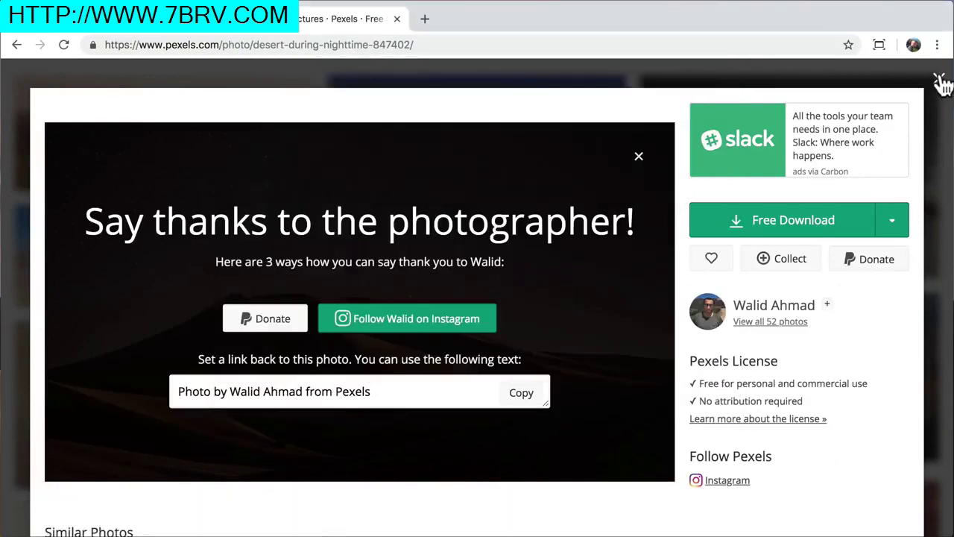
pyautogui.click(939, 78)
pyautogui.click(397, 18)
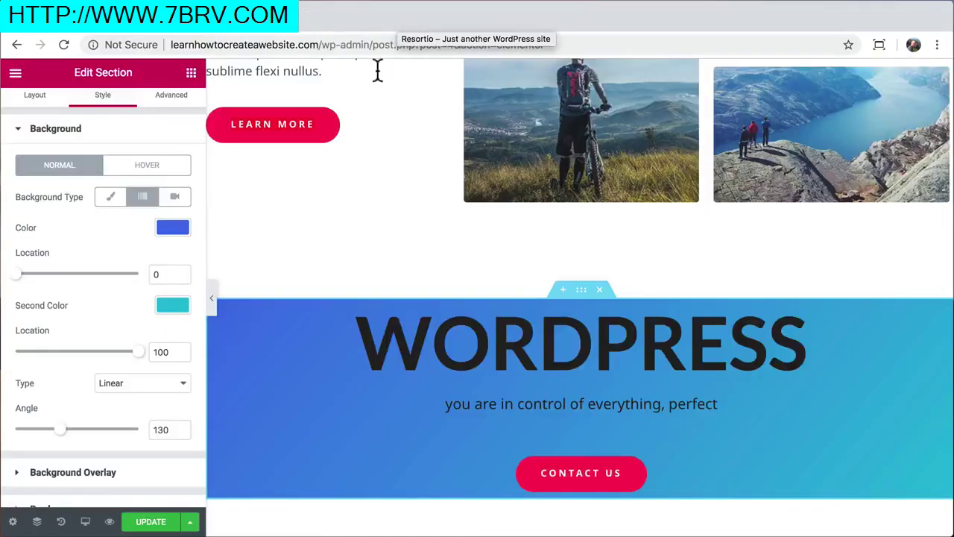
# Upload pexels-photo-847402.jpeg and set it as the section's background image
pyautogui.scroll(1, 115, 261)
pyautogui.click(111, 218)
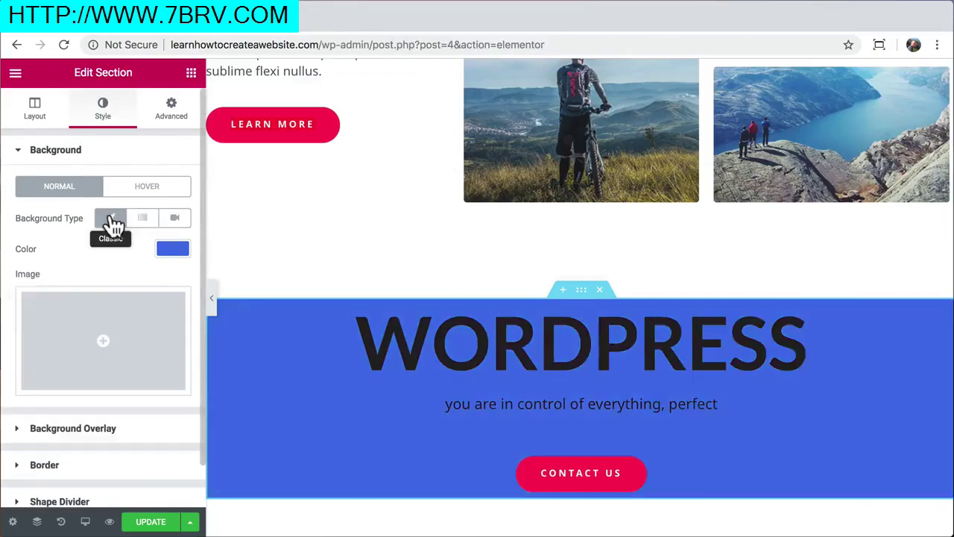
pyautogui.click(131, 335)
pyautogui.click(66, 139)
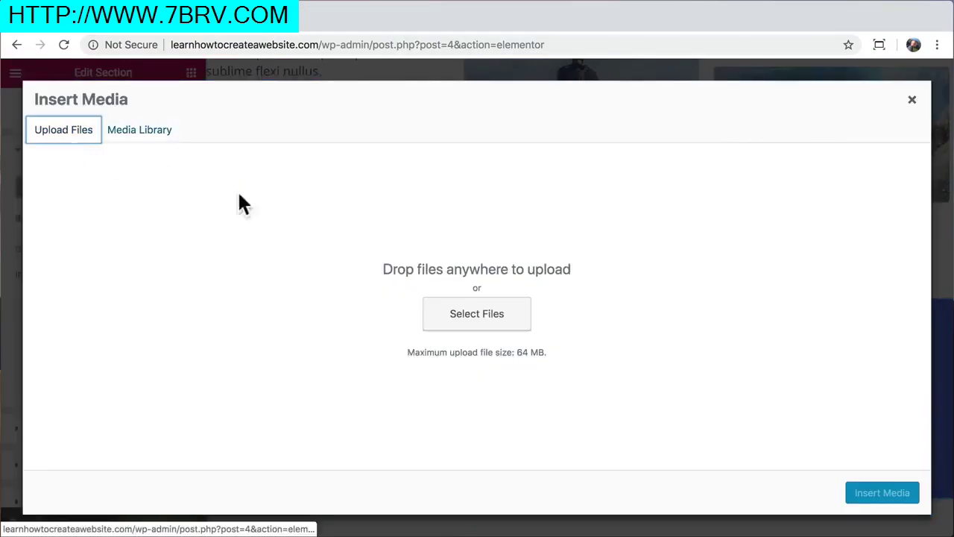
pyautogui.click(442, 317)
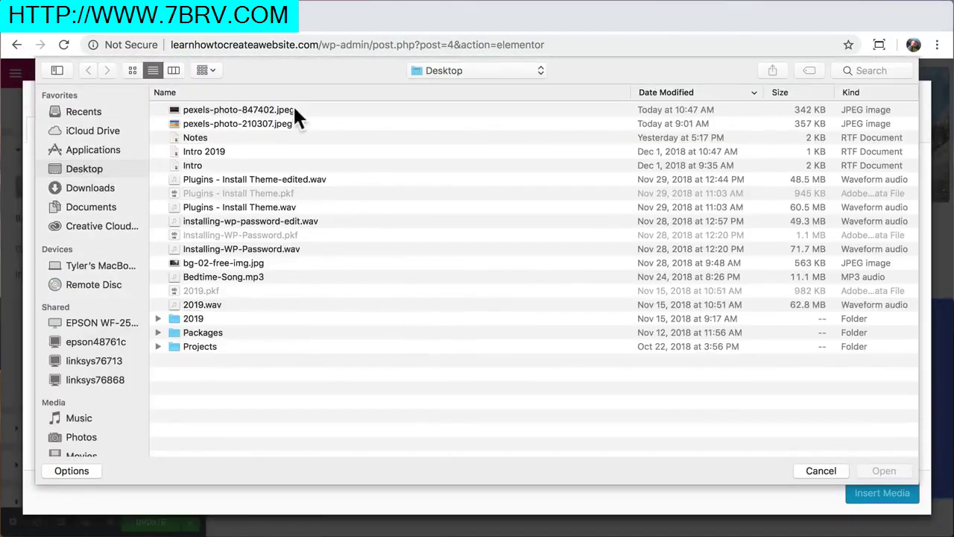
pyautogui.click(294, 110)
pyautogui.click(885, 474)
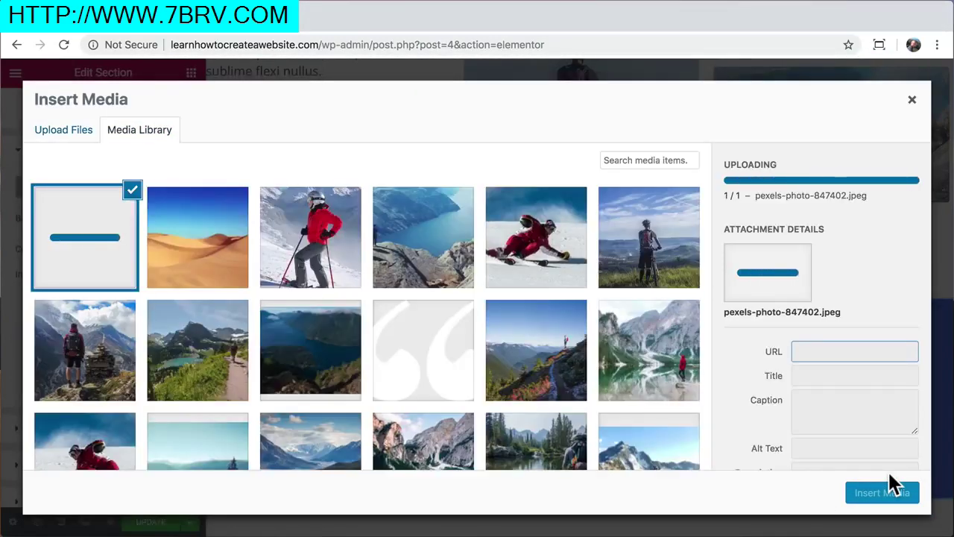
pyautogui.click(867, 505)
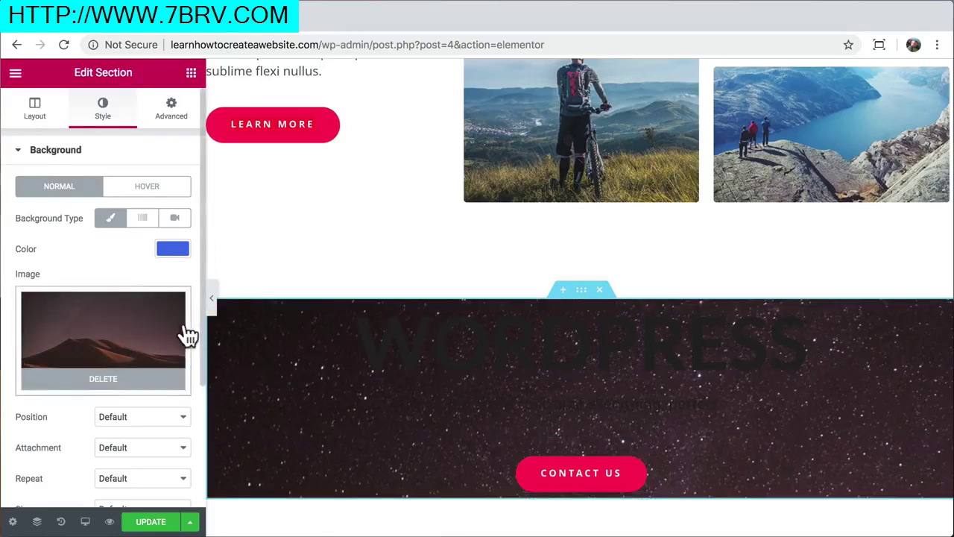
# Set the background image size to Cover
pyautogui.scroll(-2, 187, 336)
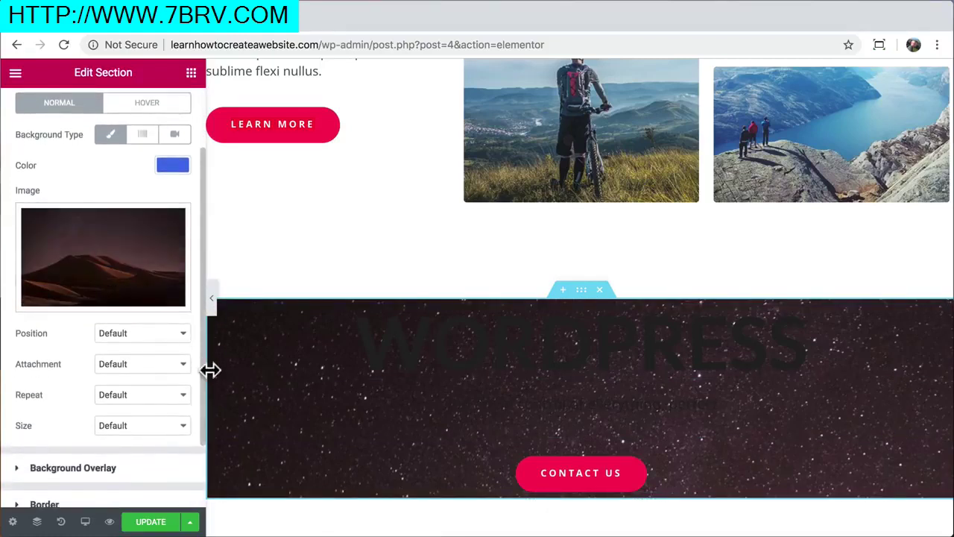
pyautogui.click(179, 427)
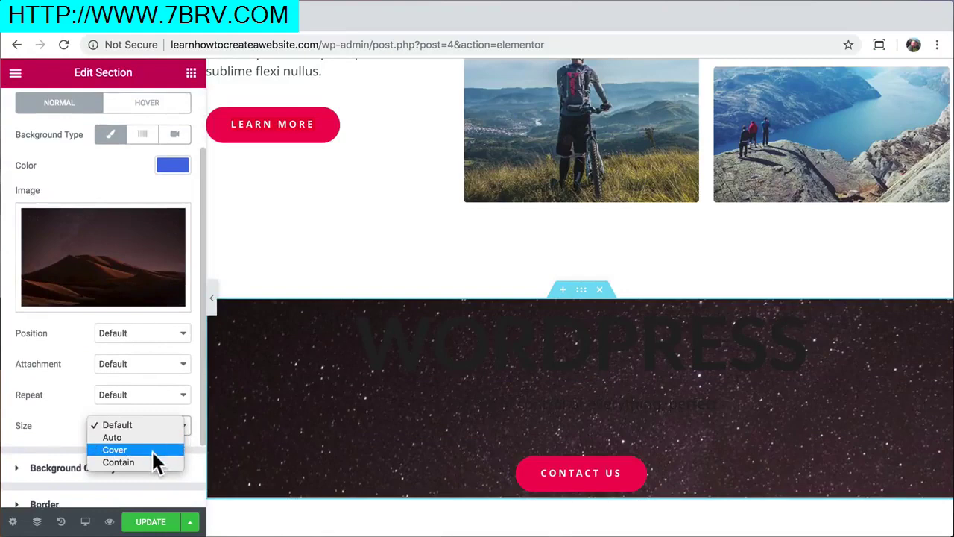
pyautogui.click(151, 450)
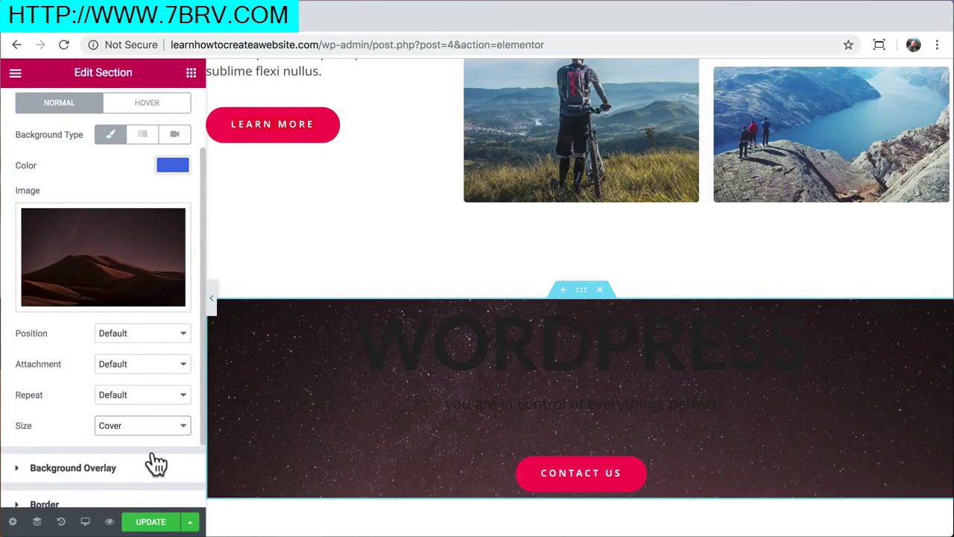
# Set the WORDPRESS heading's text colour to white (#ffffff)
pyautogui.click(441, 337)
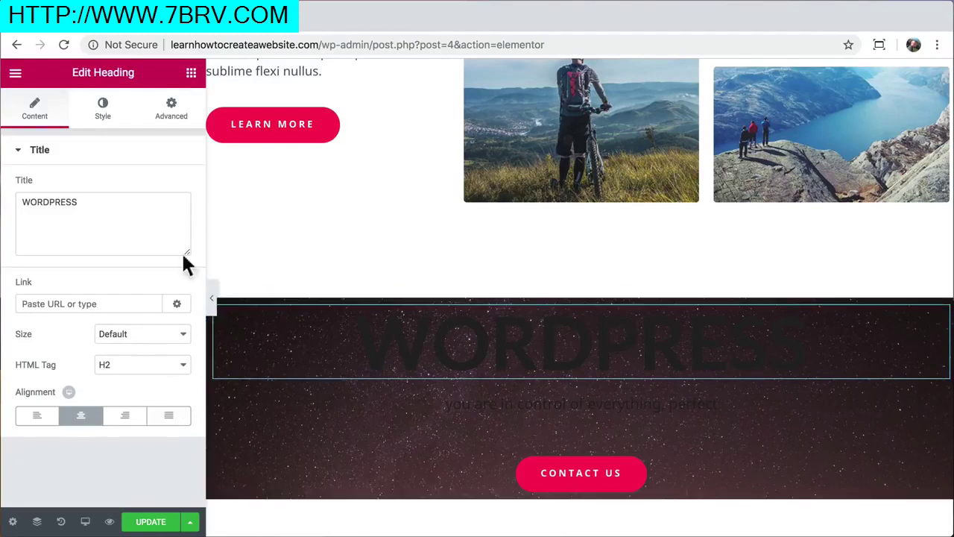
pyautogui.click(103, 111)
pyautogui.click(170, 187)
pyautogui.click(75, 235)
pyautogui.click(16, 206)
# Set the subtitle's text colour to white (#ffffff)
pyautogui.click(500, 399)
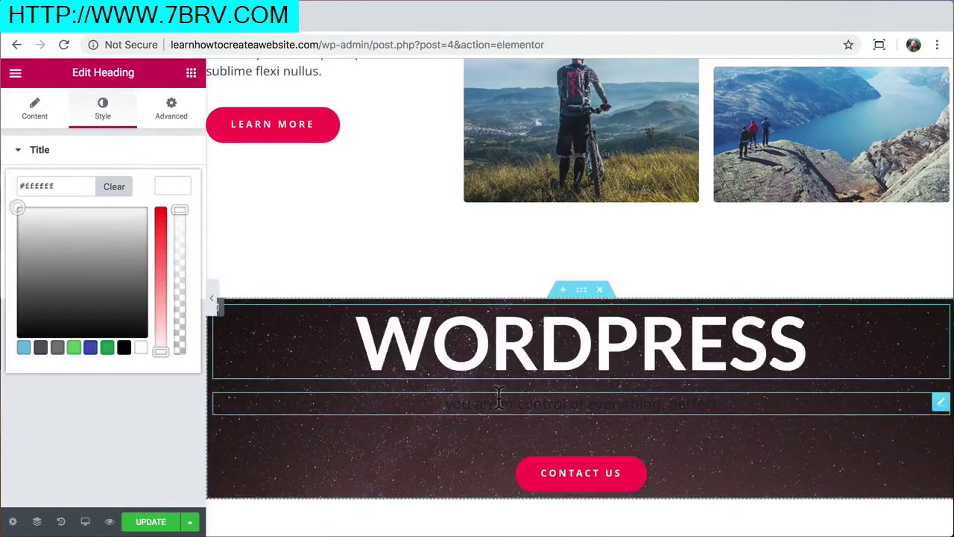
pyautogui.click(100, 120)
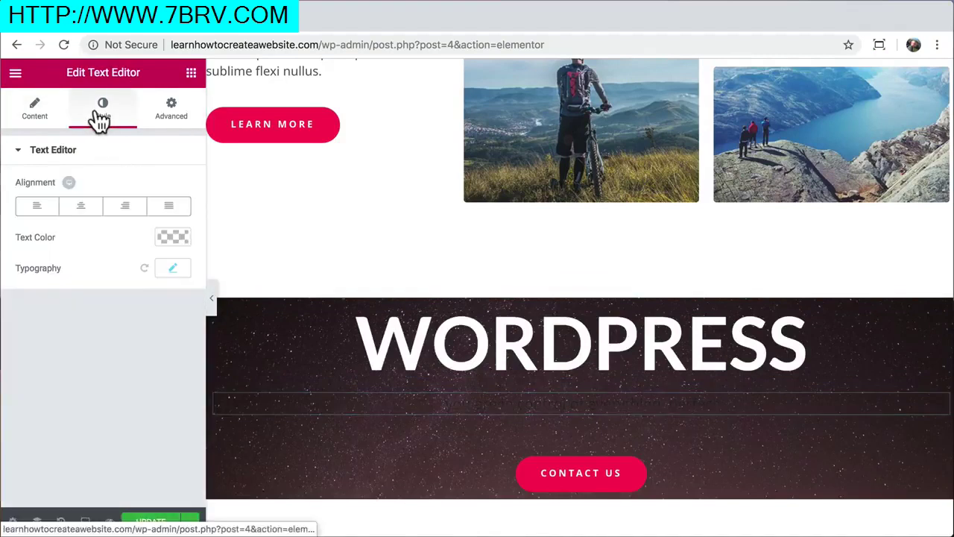
pyautogui.click(169, 237)
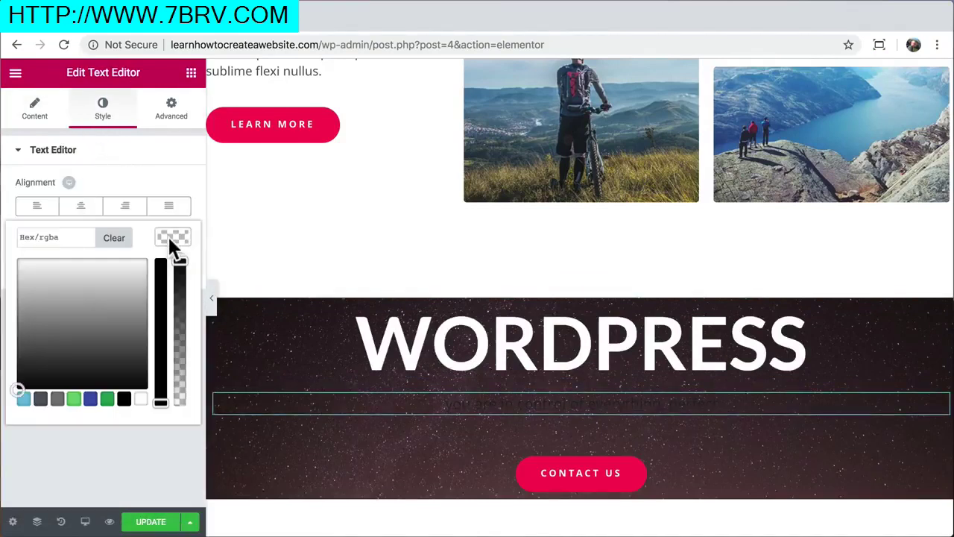
pyautogui.moveTo(103, 306); pyautogui.dragTo(1, 255)
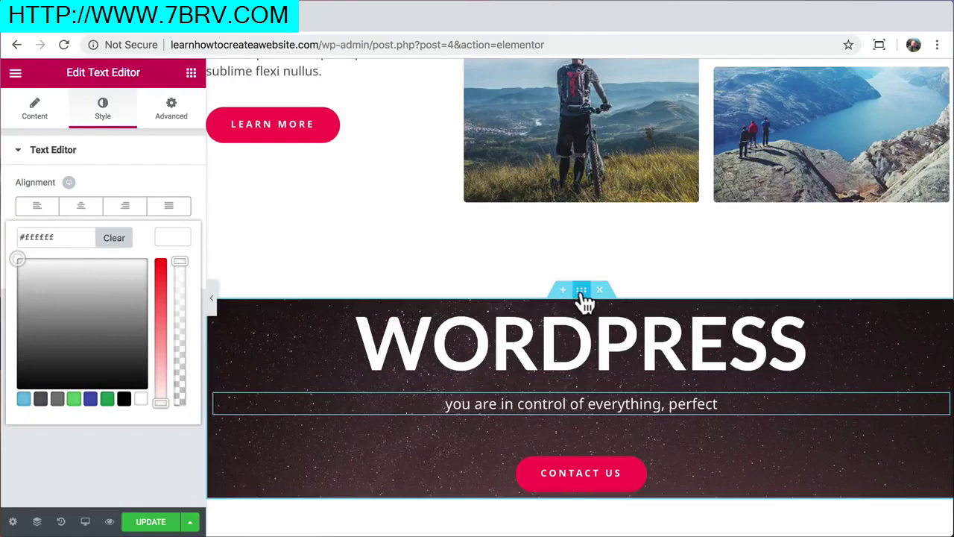
pyautogui.click(582, 297)
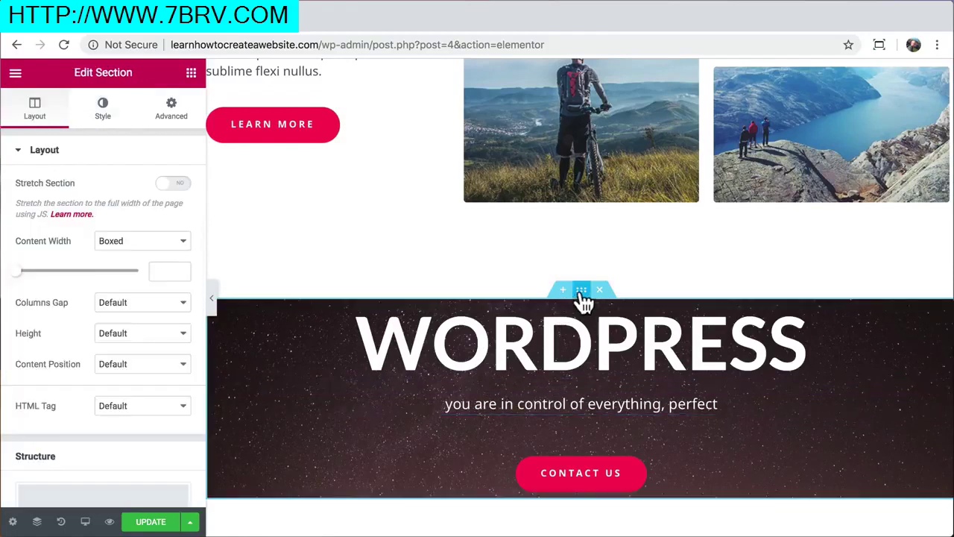
# Give the section unlinked padding of 160 top and 160 bottom, then update the page
pyautogui.click(165, 118)
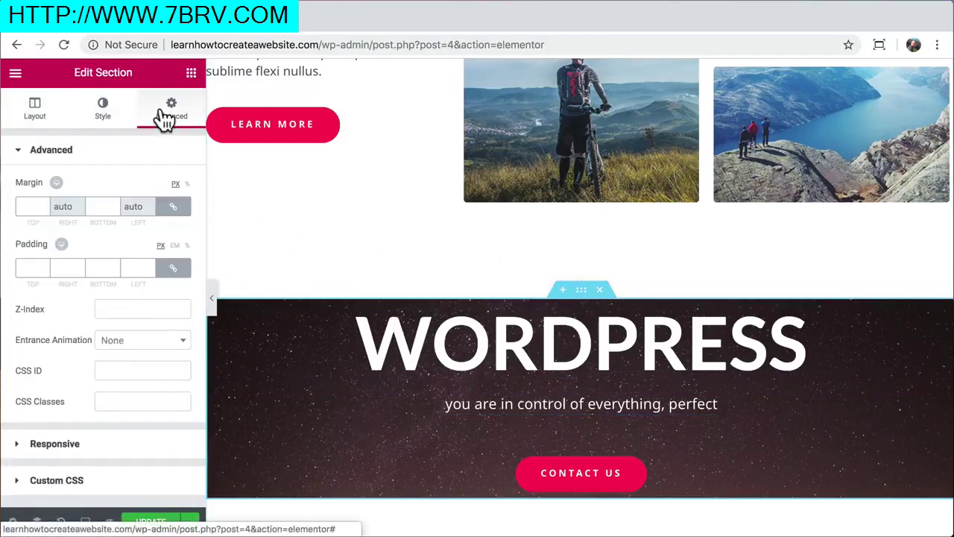
pyautogui.click(174, 271)
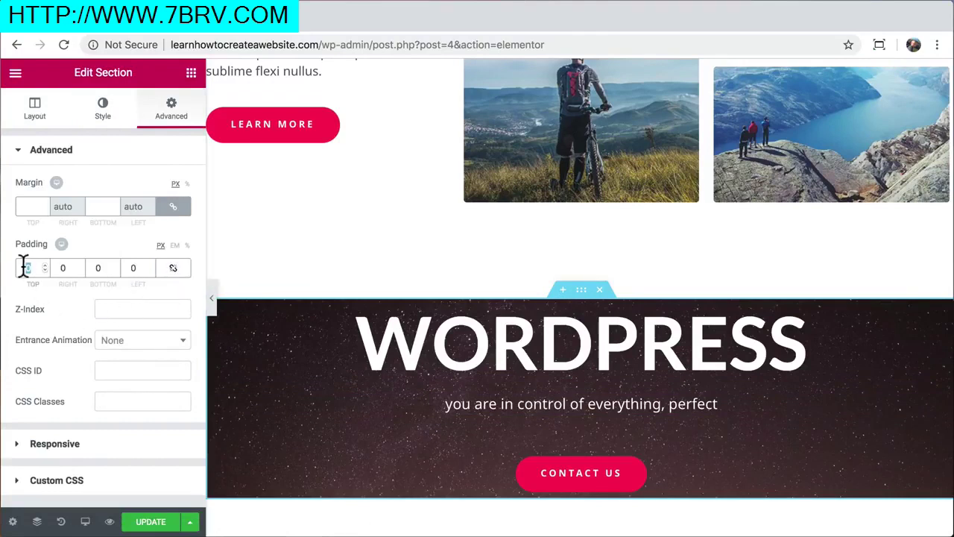
pyautogui.write('160')
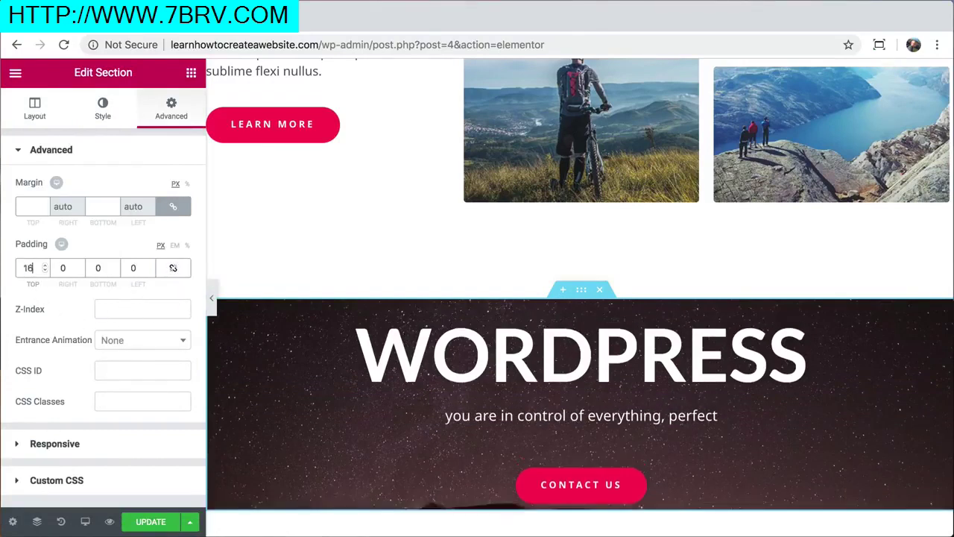
pyautogui.write('160')
pyautogui.scroll(-5, 350, 305)
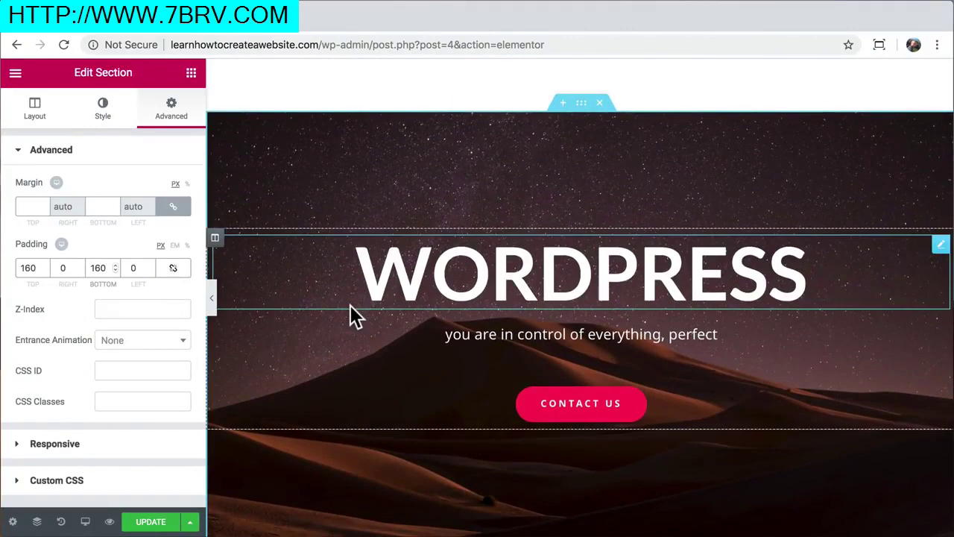
pyautogui.click(151, 522)
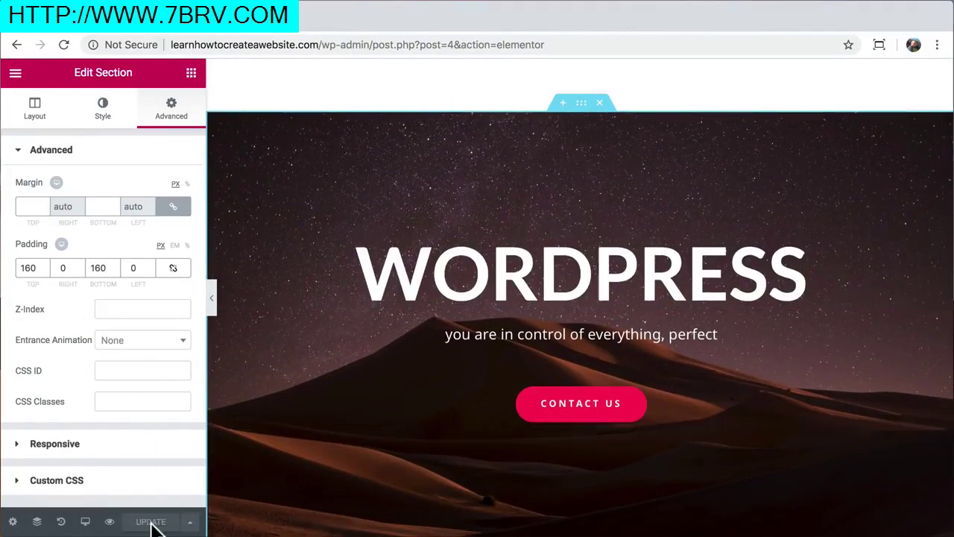
pyautogui.click(110, 522)
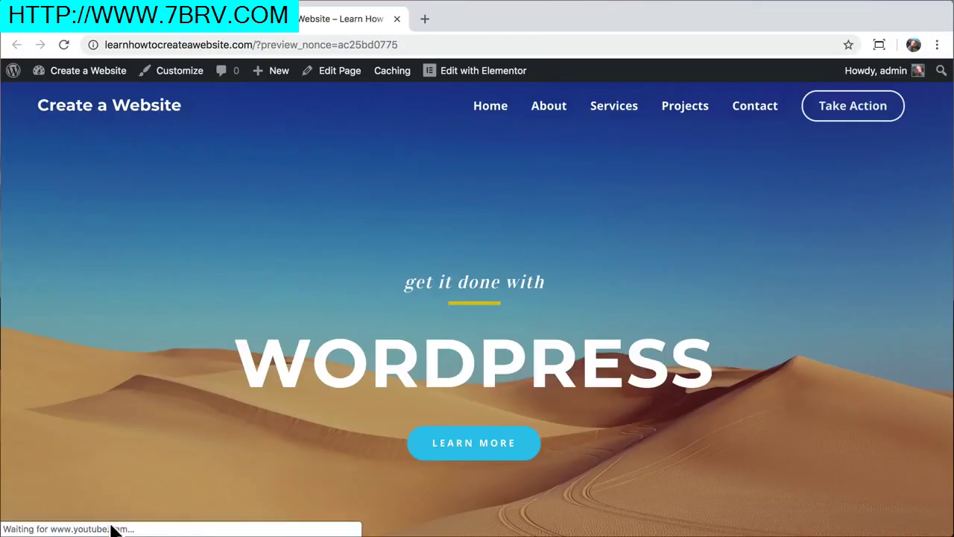
pyautogui.moveTo(257, 44); pyautogui.dragTo(414, 55)
pyautogui.press('BackSpace')
pyautogui.press('Return')
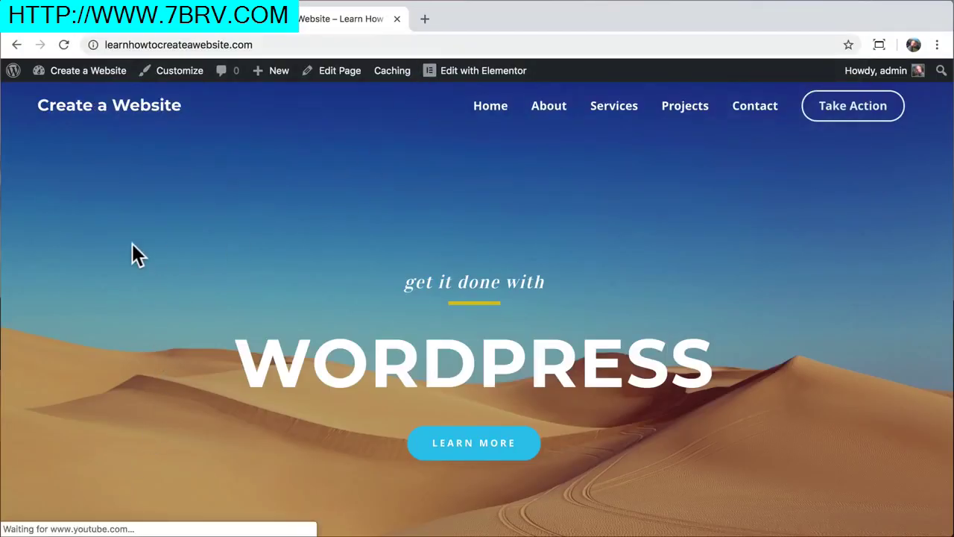
pyautogui.scroll(-2, 119, 238)
pyautogui.scroll(-10, 119, 239)
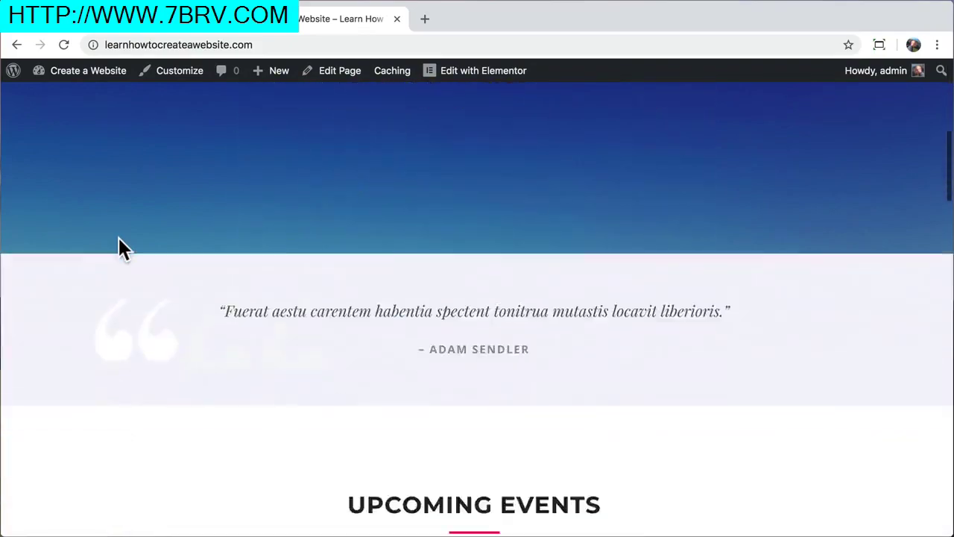
pyautogui.scroll(-2, 119, 242)
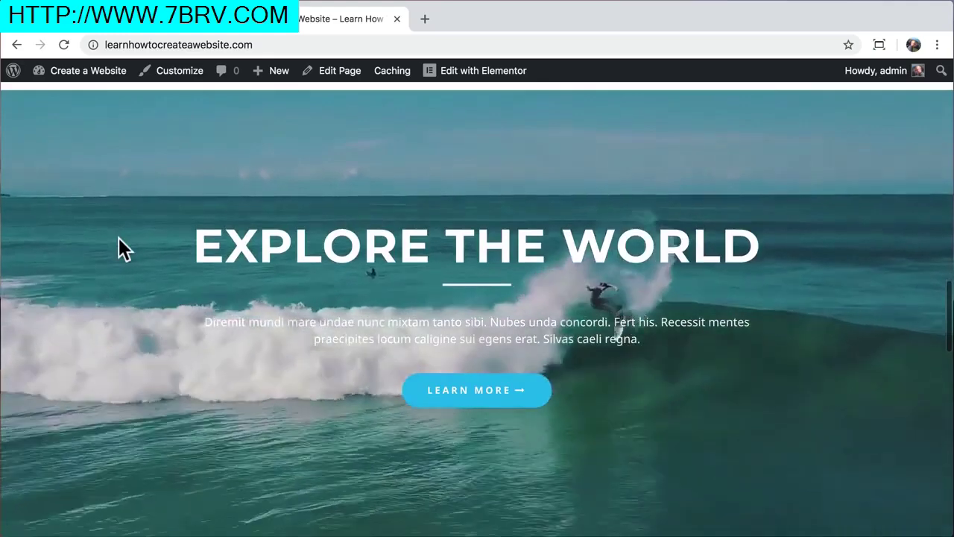
pyautogui.scroll(-5, 119, 239)
pyautogui.scroll(-10, 119, 240)
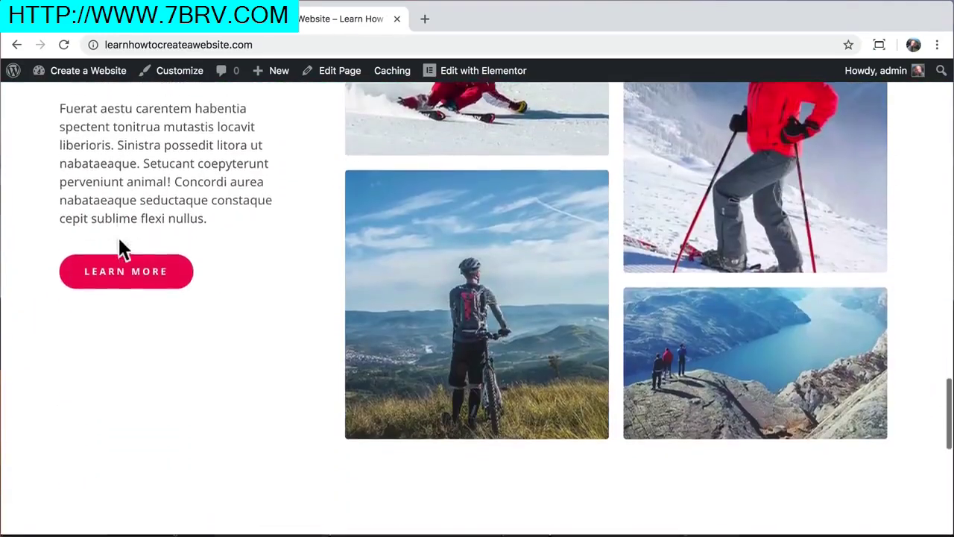
pyautogui.scroll(-1, 118, 238)
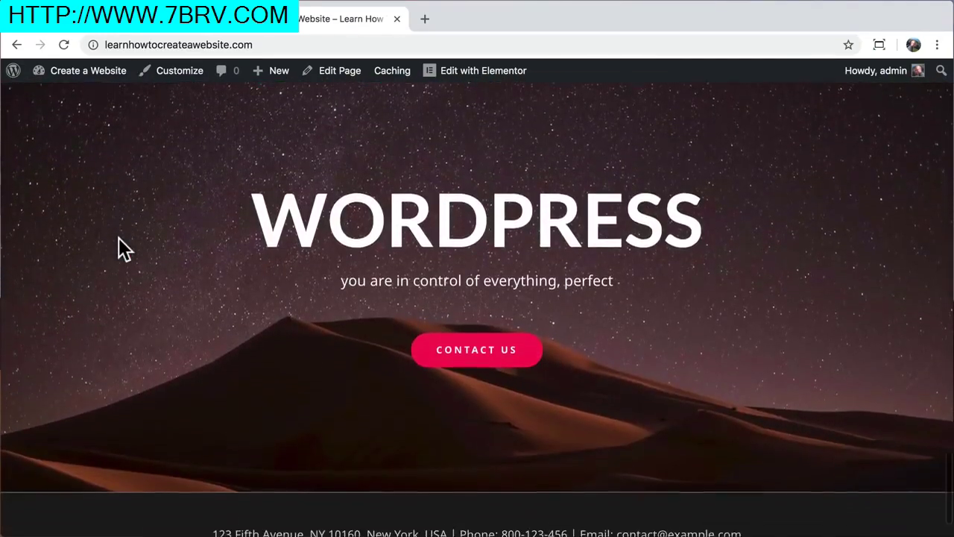
pyautogui.scroll(2, 118, 238)
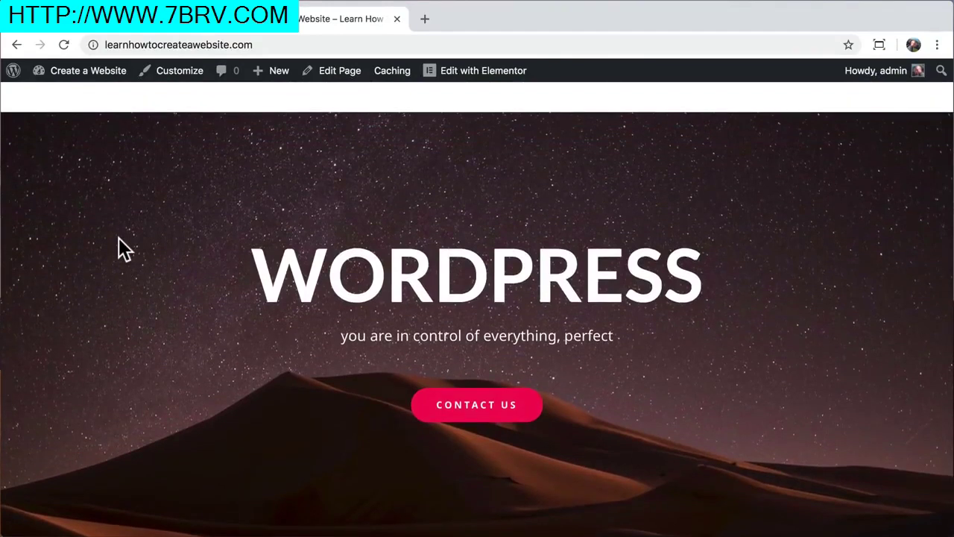
pyautogui.scroll(20, 118, 238)
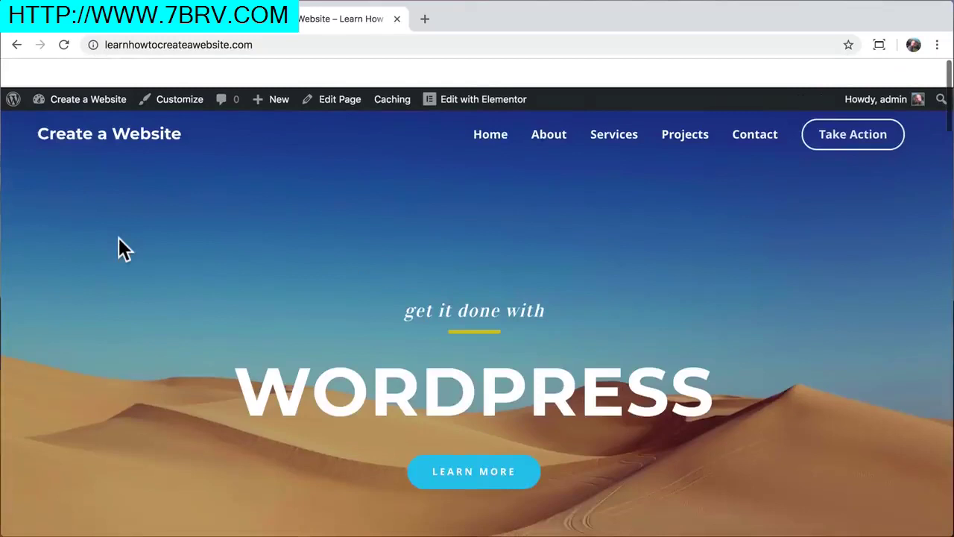
pyautogui.scroll(-1, 124, 249)
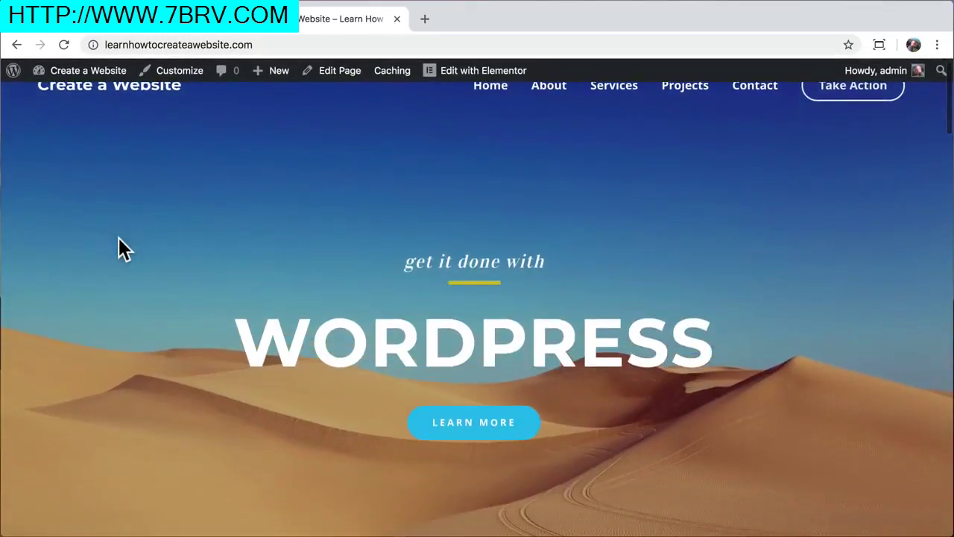
pyautogui.scroll(1, 124, 249)
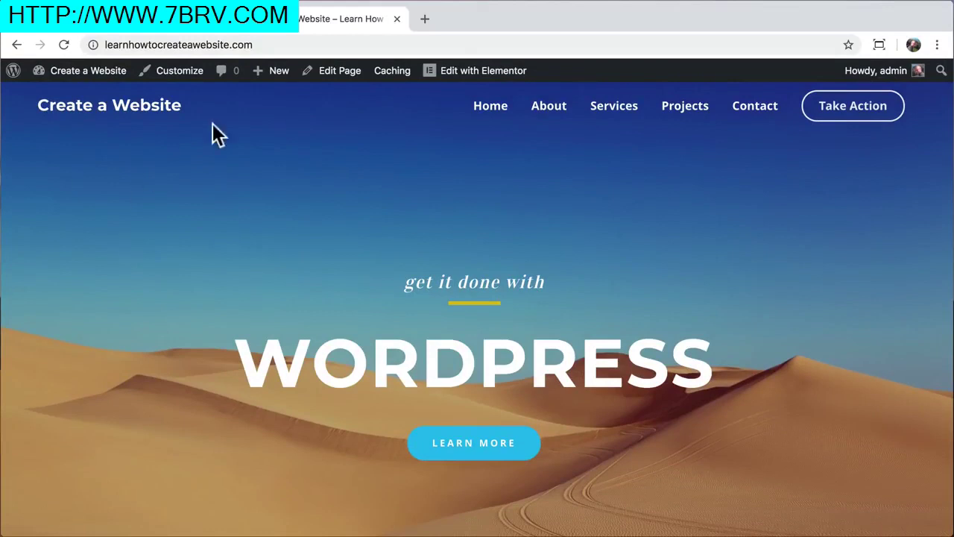
pyautogui.click(397, 19)
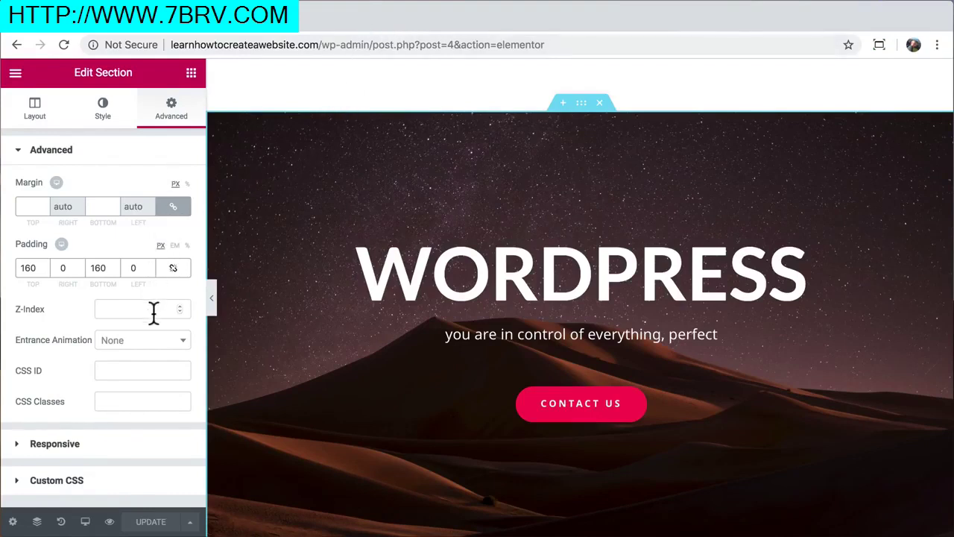
# In the mobile preview, set the WORDPRESS hero heading's font size to 44 px
pyautogui.click(85, 522)
pyautogui.click(84, 493)
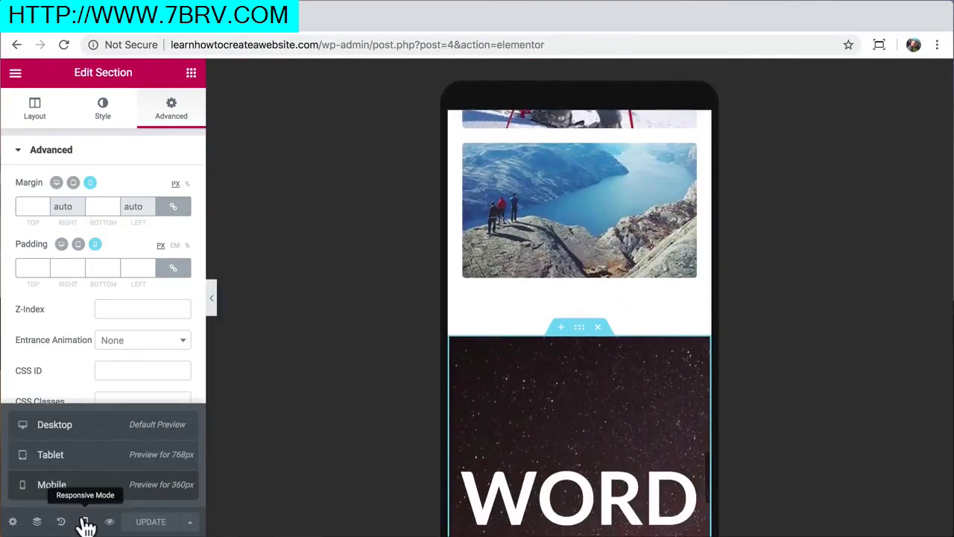
pyautogui.scroll(5, 552, 234)
pyautogui.scroll(10, 552, 235)
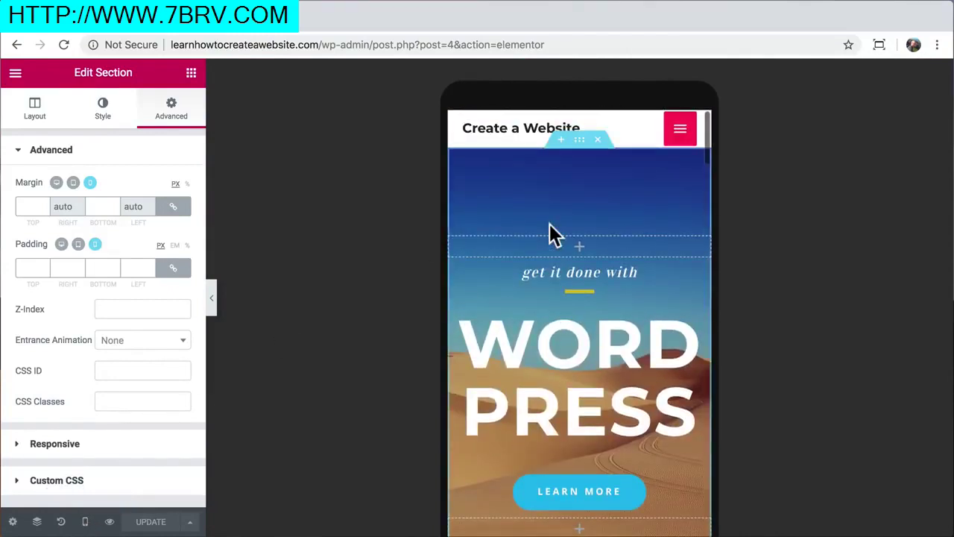
pyautogui.click(560, 347)
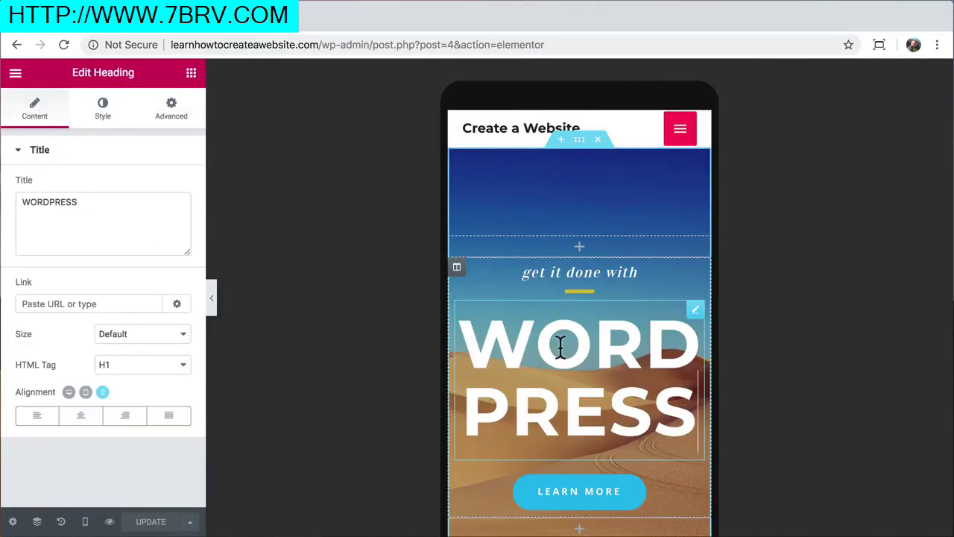
pyautogui.click(104, 112)
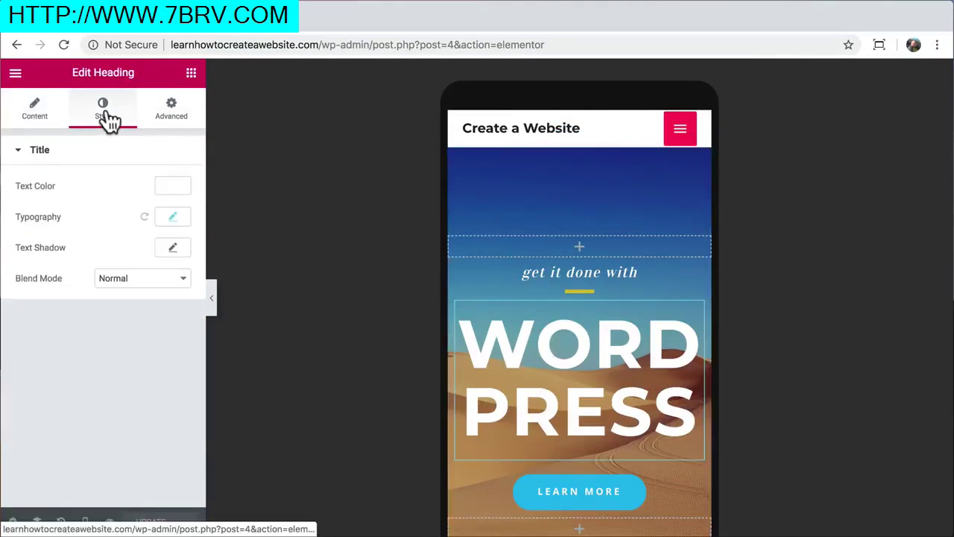
pyautogui.click(174, 219)
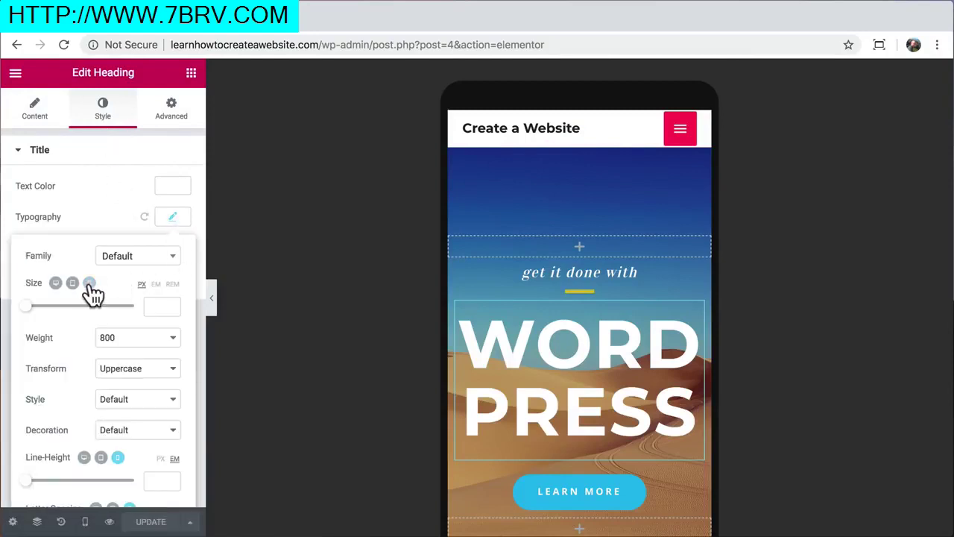
pyautogui.moveTo(30, 309); pyautogui.dragTo(53, 309)
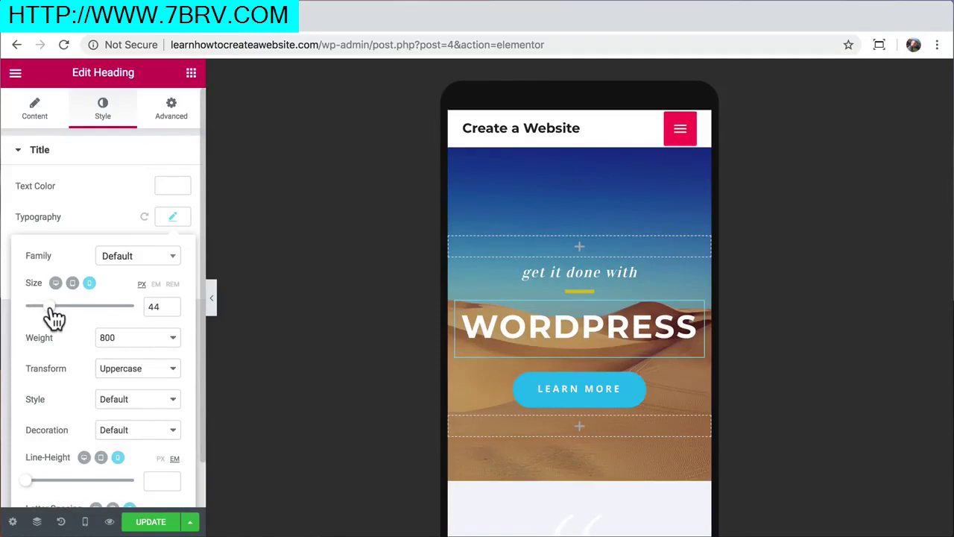
pyautogui.scroll(-10, 522, 326)
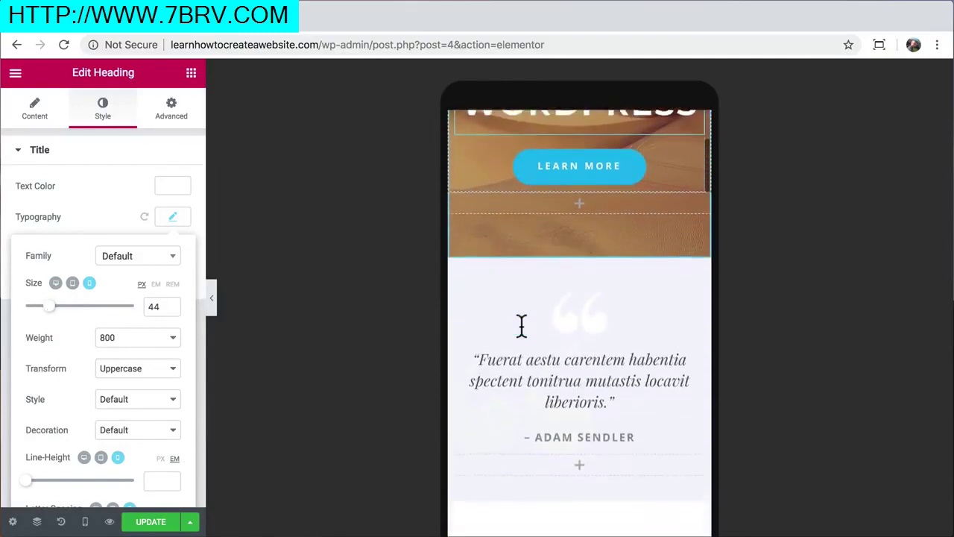
# Set water-sports-04.jpg as the Explore the World section's video background fallback image
pyautogui.scroll(-8, 521, 325)
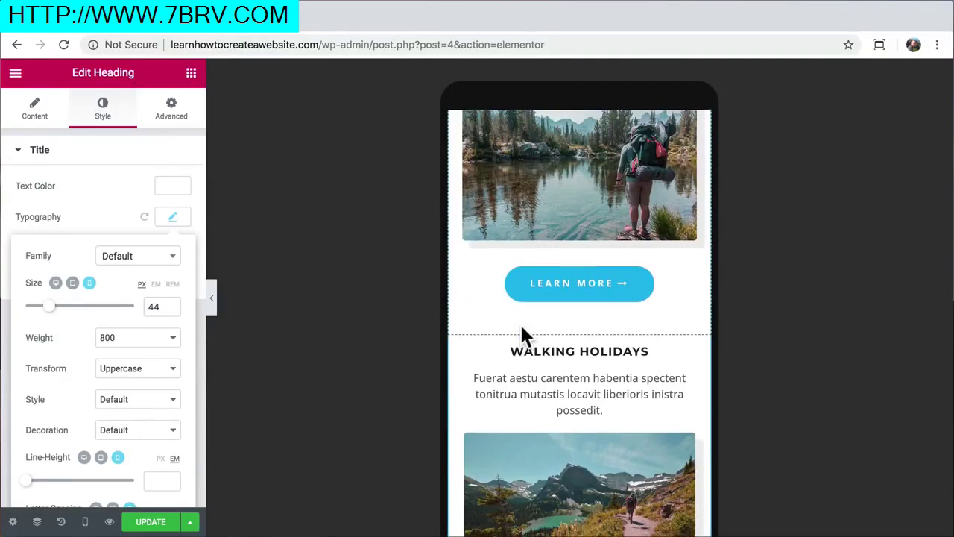
pyautogui.scroll(-6, 521, 325)
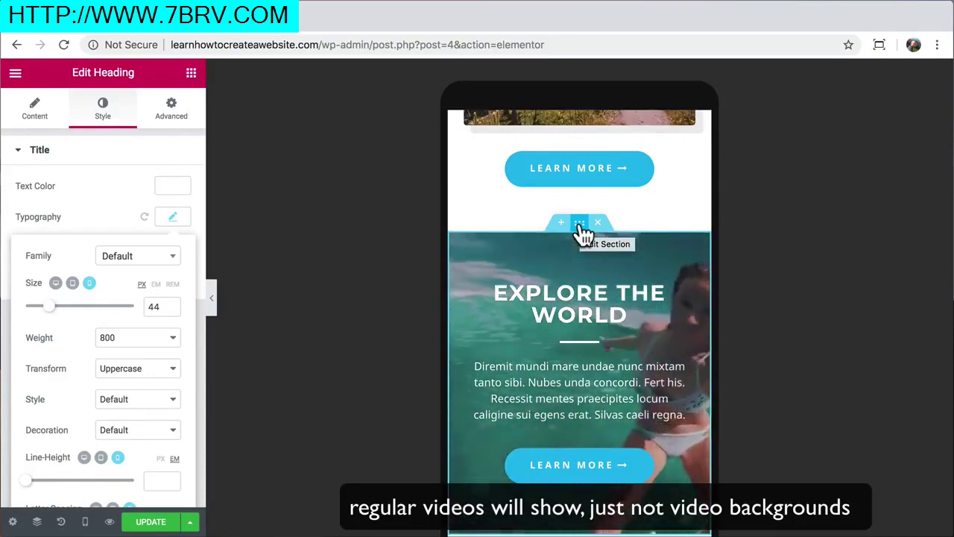
pyautogui.click(580, 231)
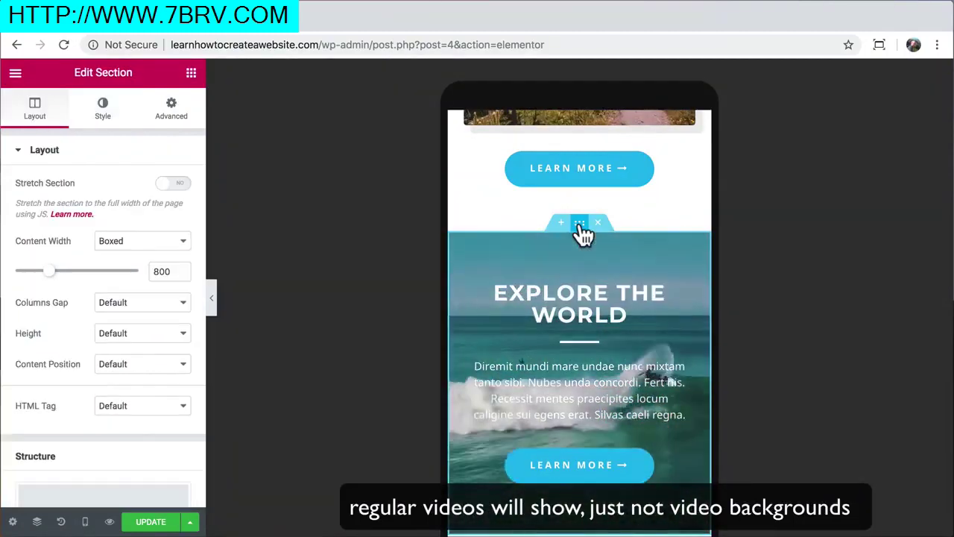
pyautogui.scroll(-2, 579, 231)
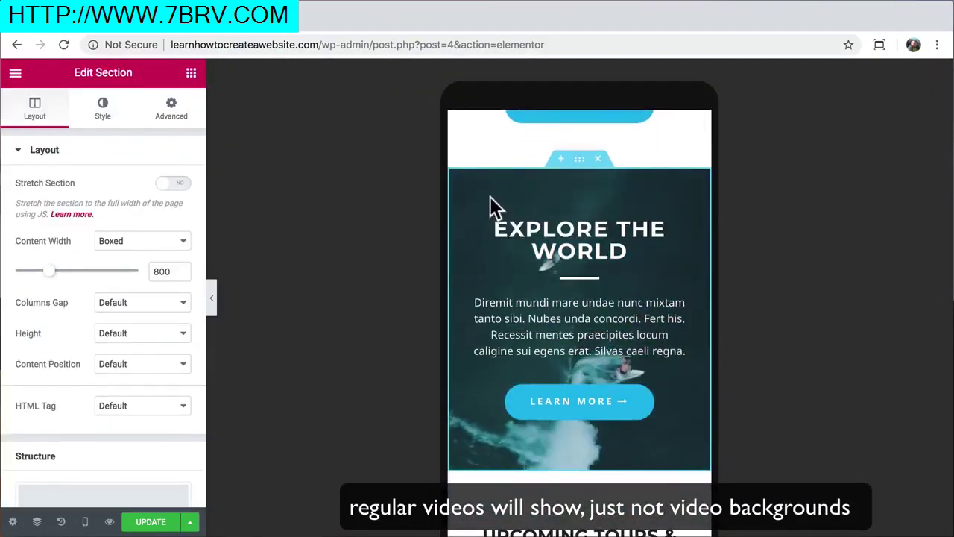
pyautogui.click(107, 113)
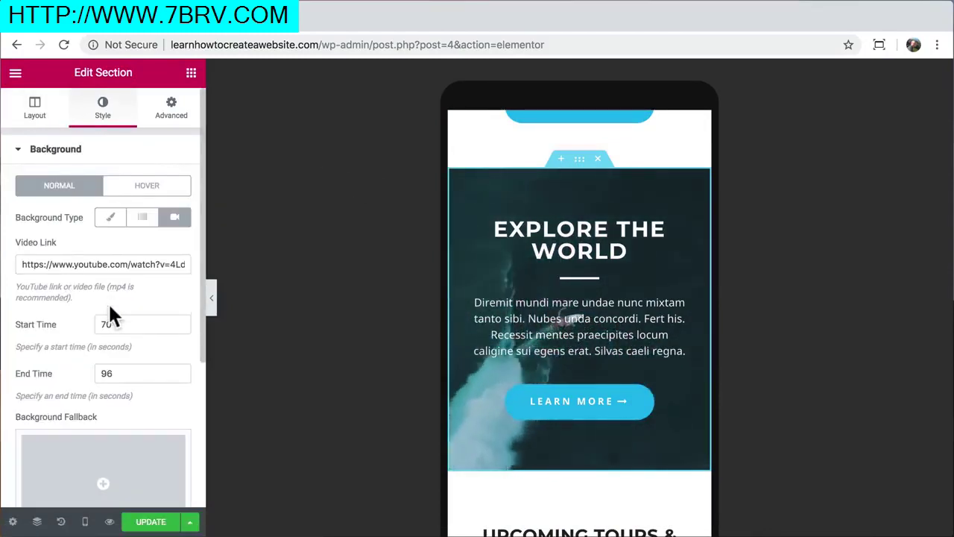
pyautogui.scroll(-3, 108, 310)
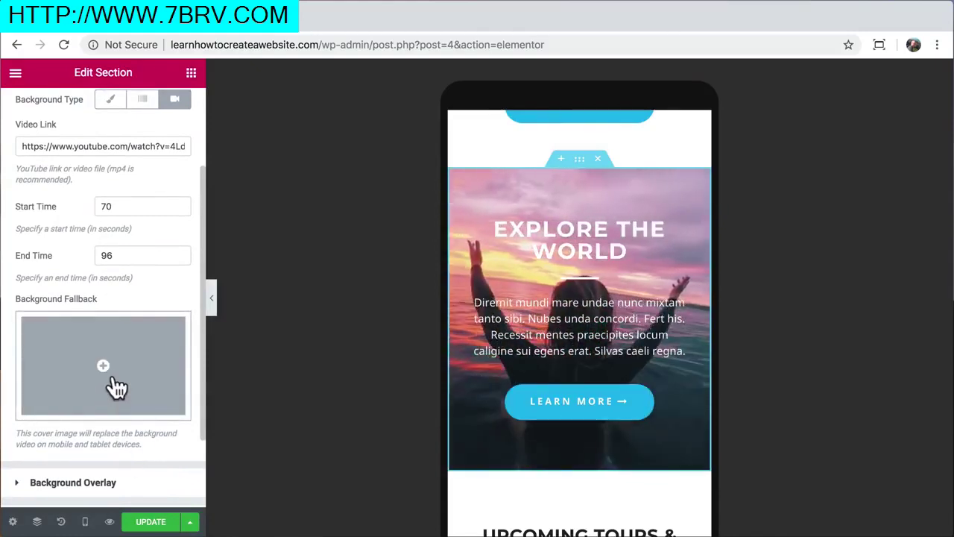
pyautogui.click(116, 387)
pyautogui.scroll(-5, 446, 358)
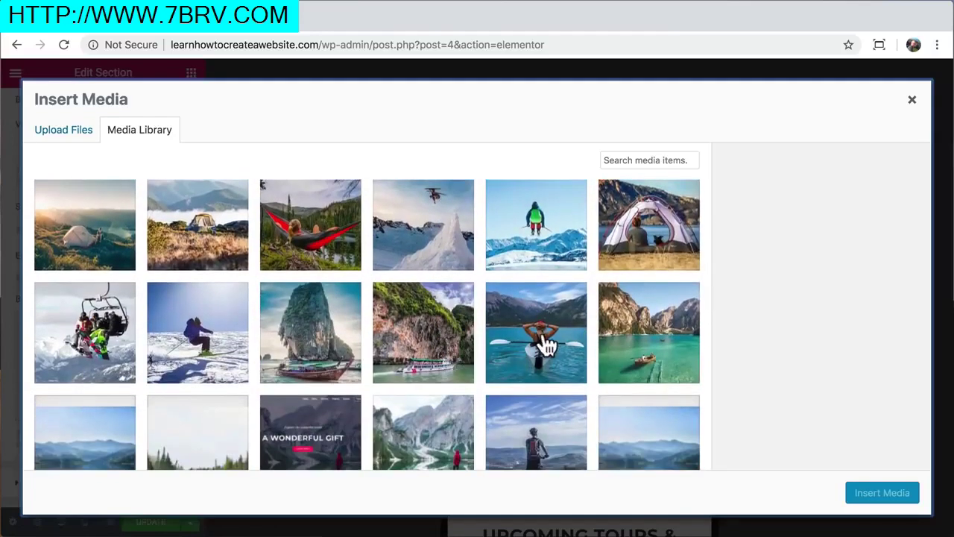
pyautogui.click(548, 345)
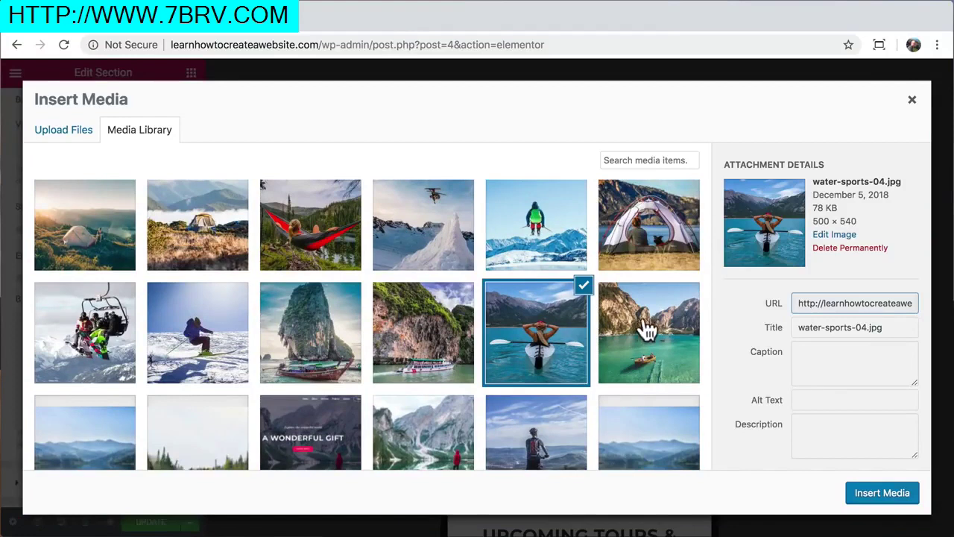
pyautogui.click(874, 498)
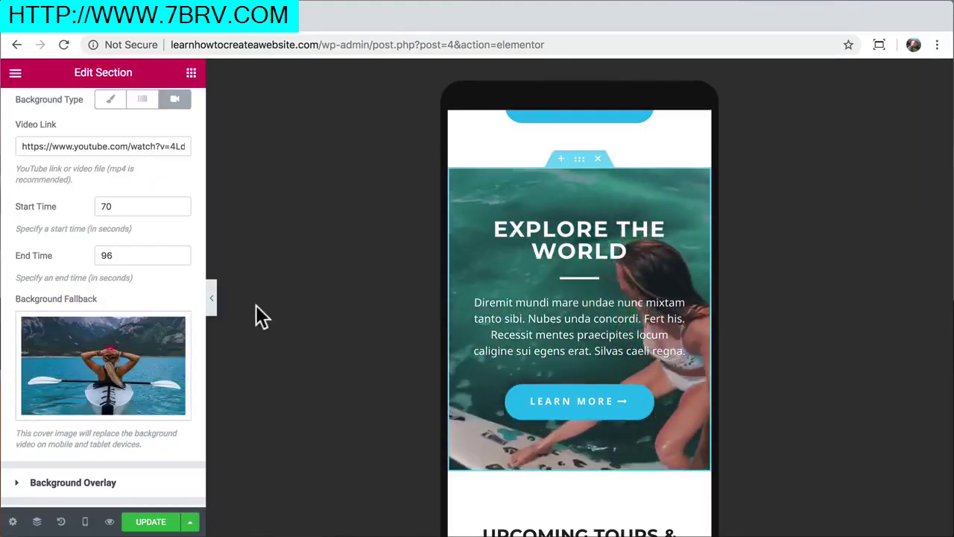
pyautogui.scroll(-2, 126, 371)
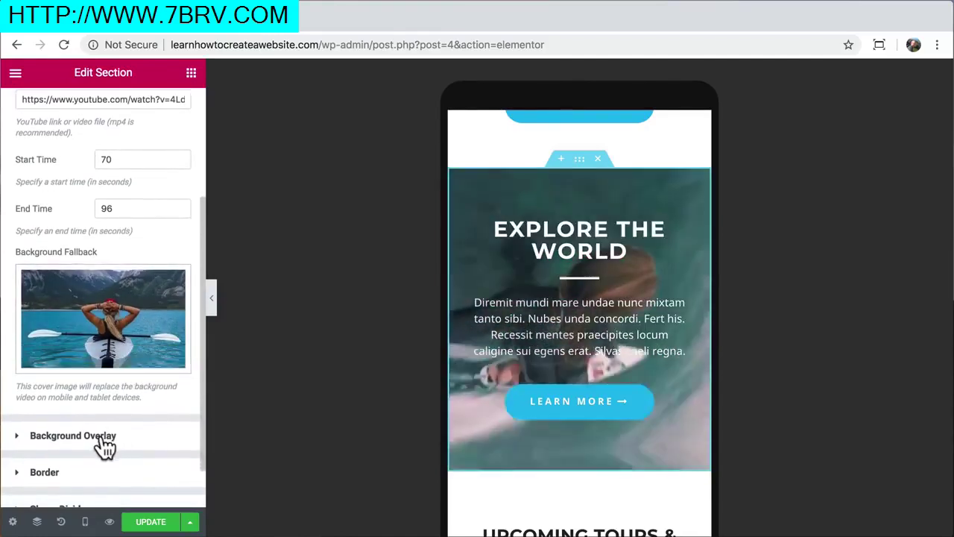
pyautogui.click(100, 436)
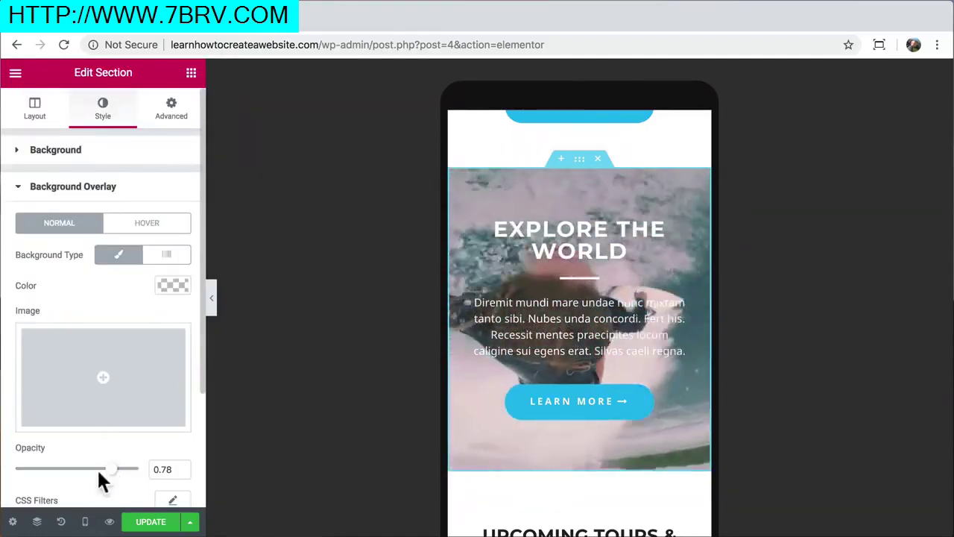
pyautogui.moveTo(108, 470); pyautogui.dragTo(65, 470)
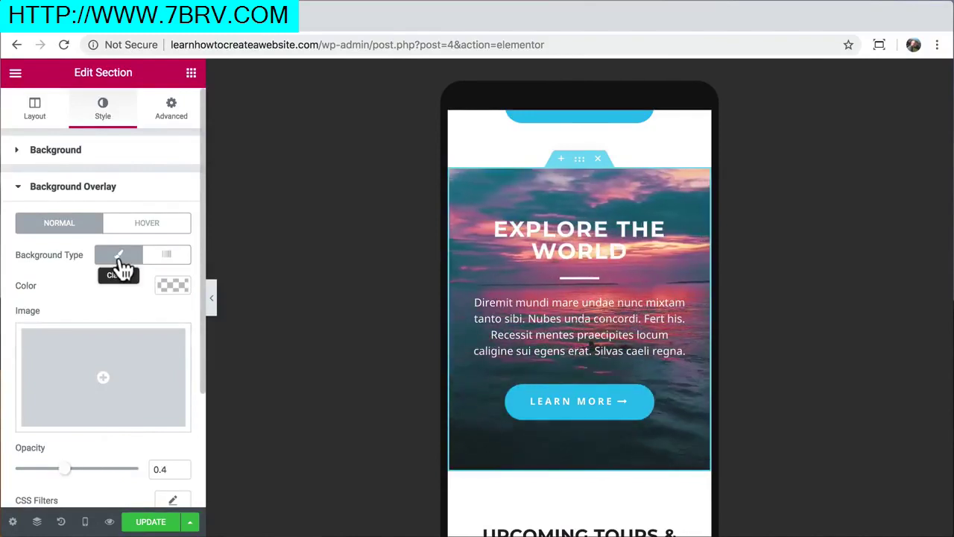
pyautogui.click(106, 156)
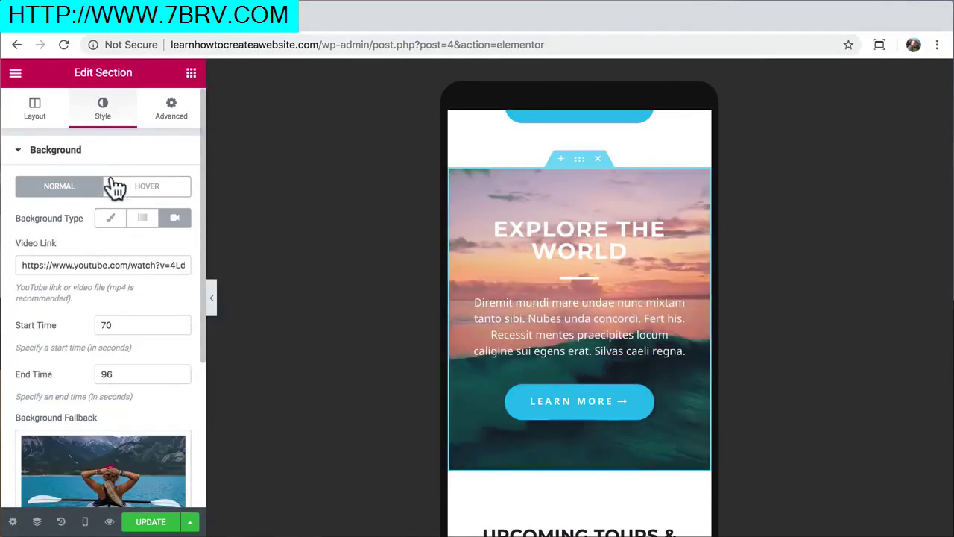
pyautogui.tripleClick(100, 264)
pyautogui.hotkey('ctrl', 'v')
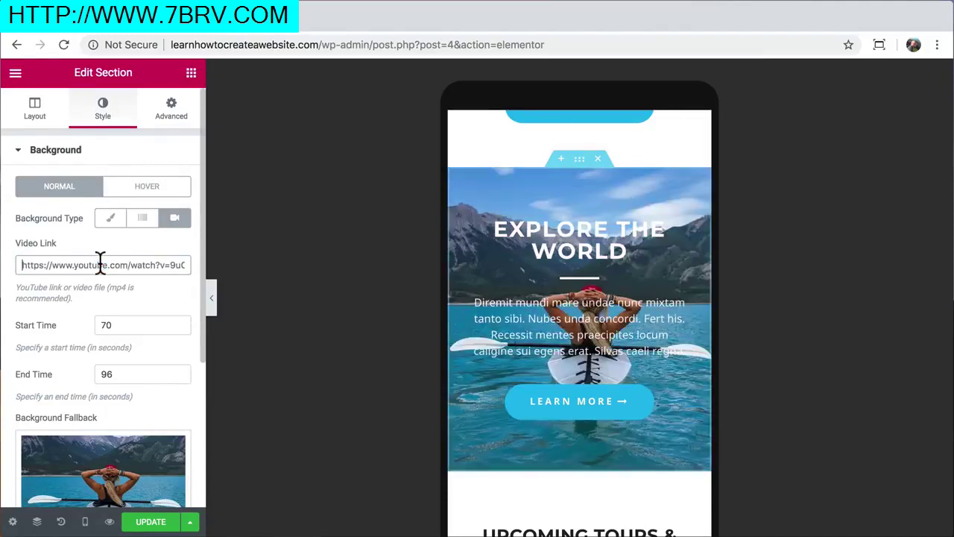
pyautogui.scroll(-5, 135, 346)
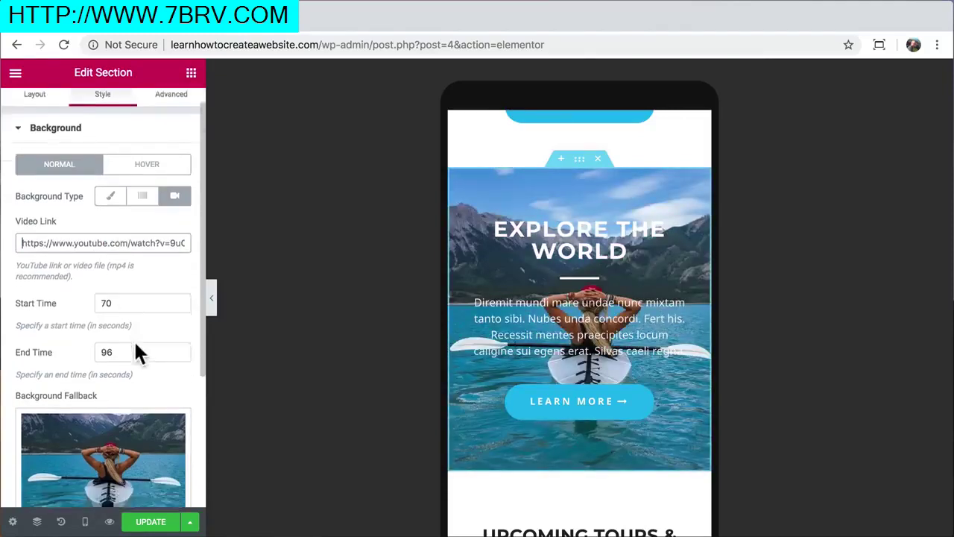
pyautogui.click(111, 391)
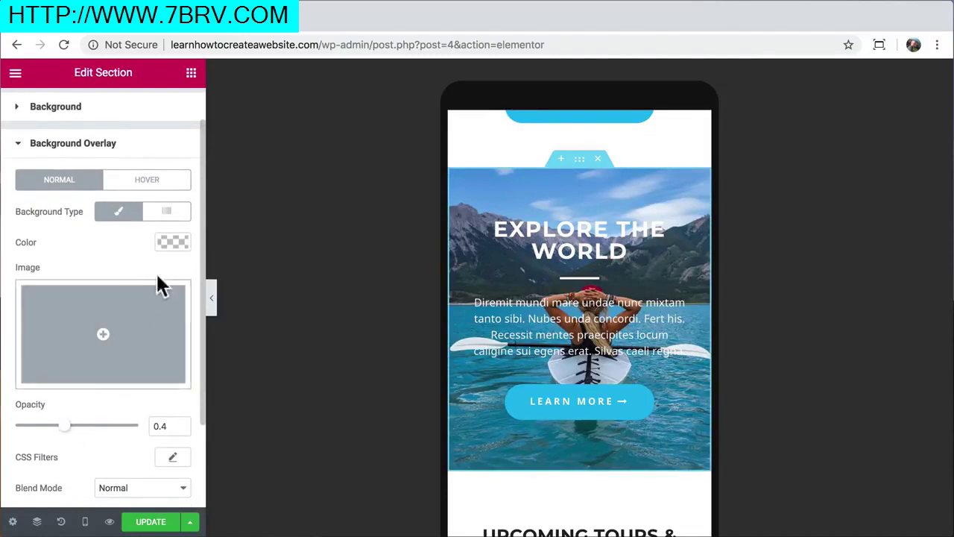
pyautogui.click(170, 237)
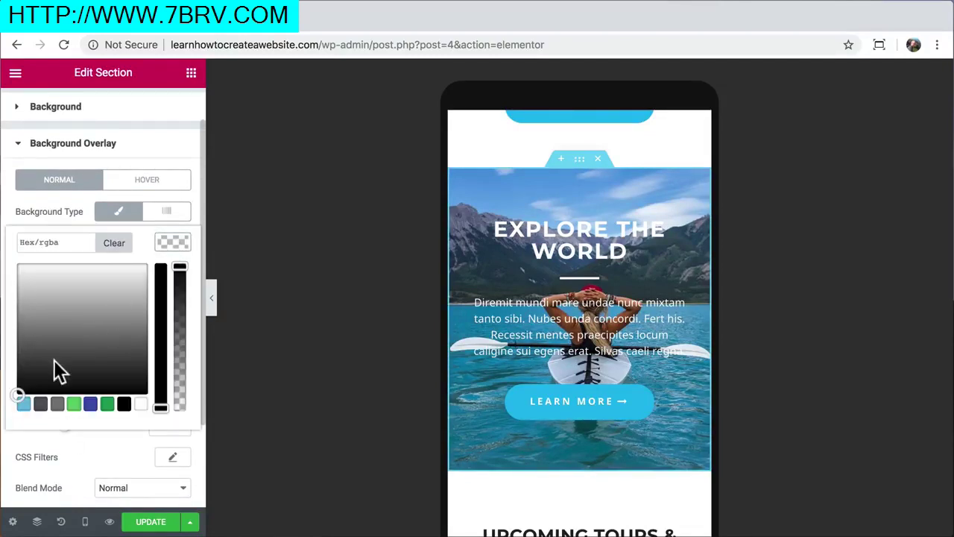
pyautogui.click(18, 388)
pyautogui.click(173, 244)
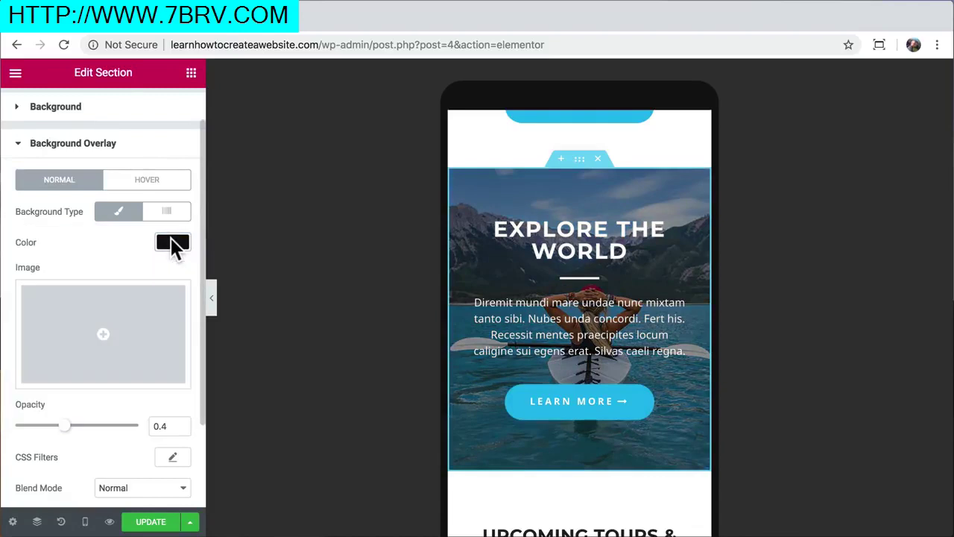
pyautogui.moveTo(66, 427)
pyautogui.mouseDown()
pyautogui.moveTo(132, 437)
pyautogui.moveTo(66, 441)
pyautogui.mouseUp()
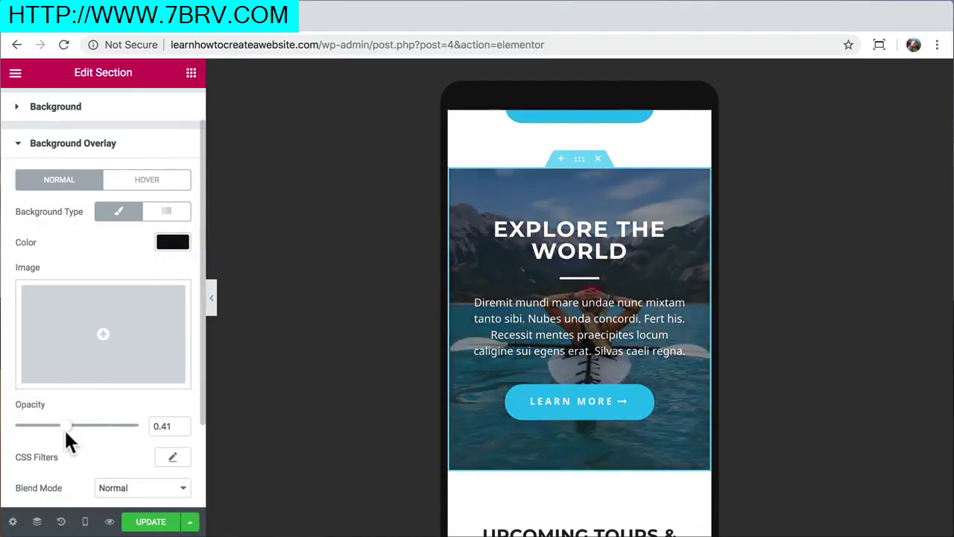
pyautogui.click(97, 112)
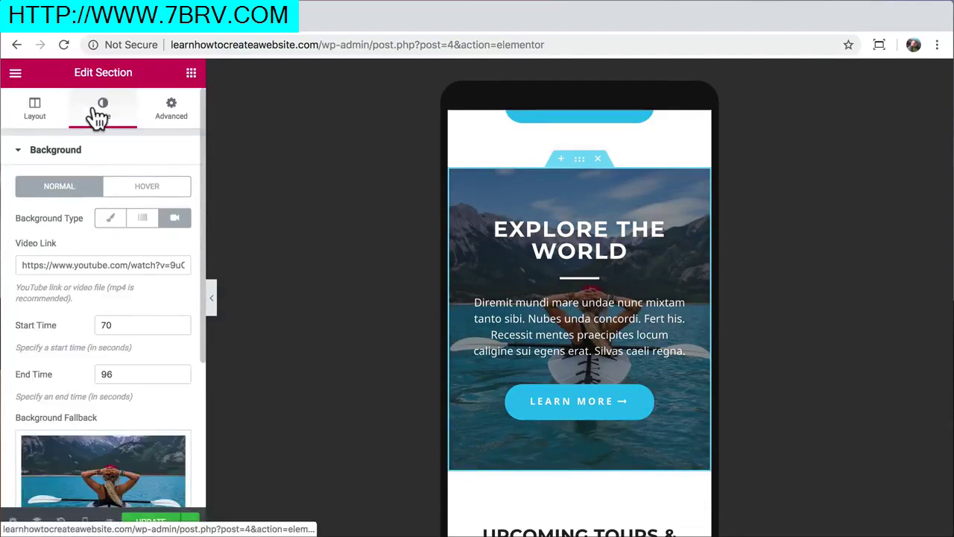
pyautogui.click(72, 266)
pyautogui.hotkey('ctrl', 'a')
pyautogui.hotkey('ctrl', 'v')
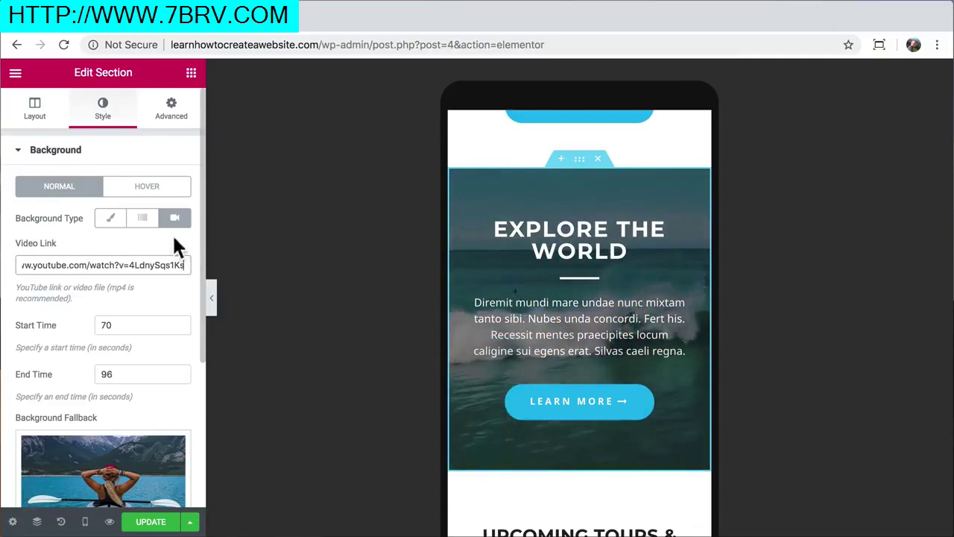
pyautogui.scroll(-3, 552, 328)
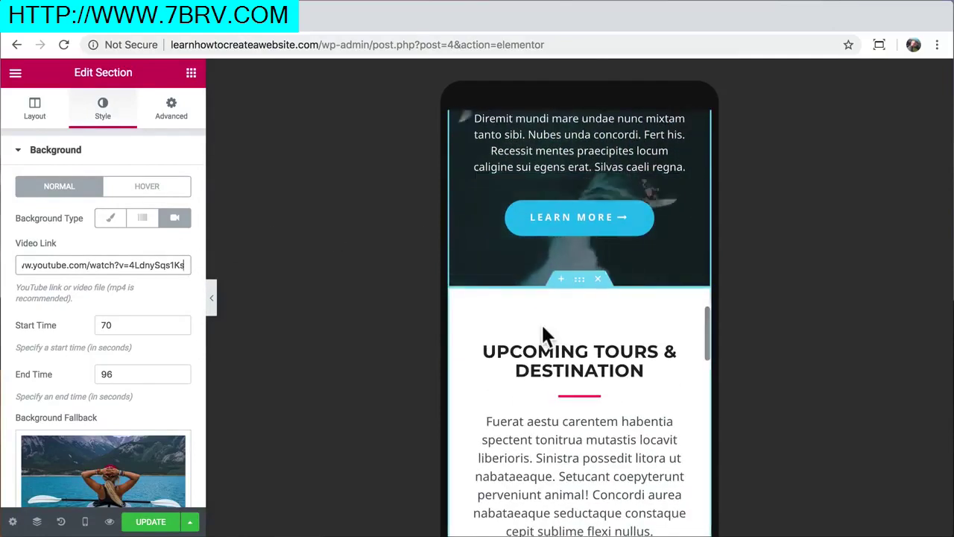
pyautogui.scroll(-4, 542, 329)
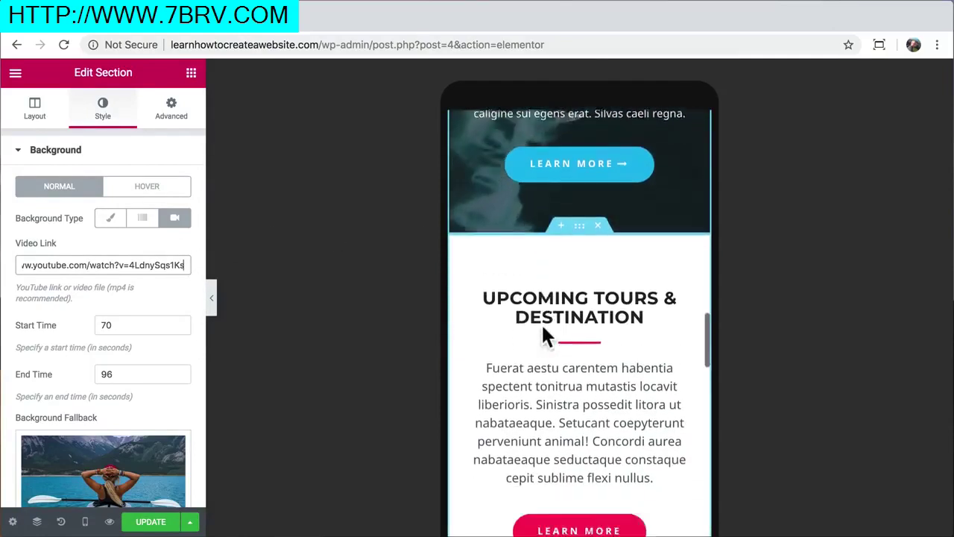
pyautogui.scroll(-10, 542, 326)
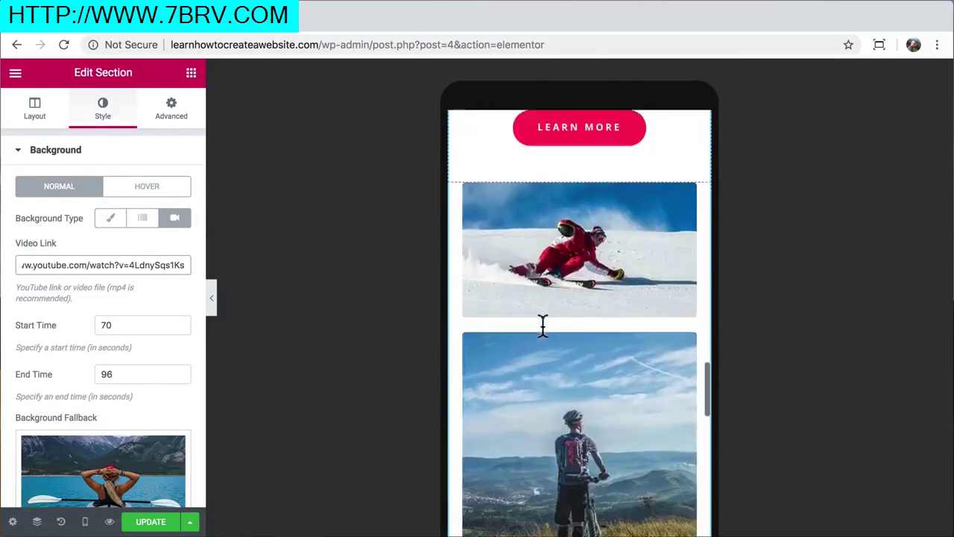
pyautogui.scroll(-2, 542, 337)
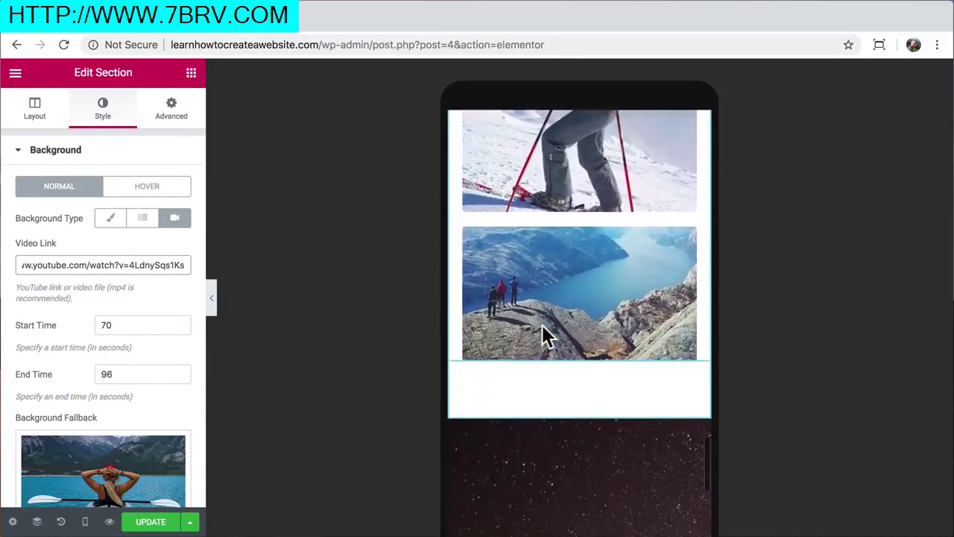
# Turn on Hide On Mobile for the fjord Image widget
pyautogui.click(587, 293)
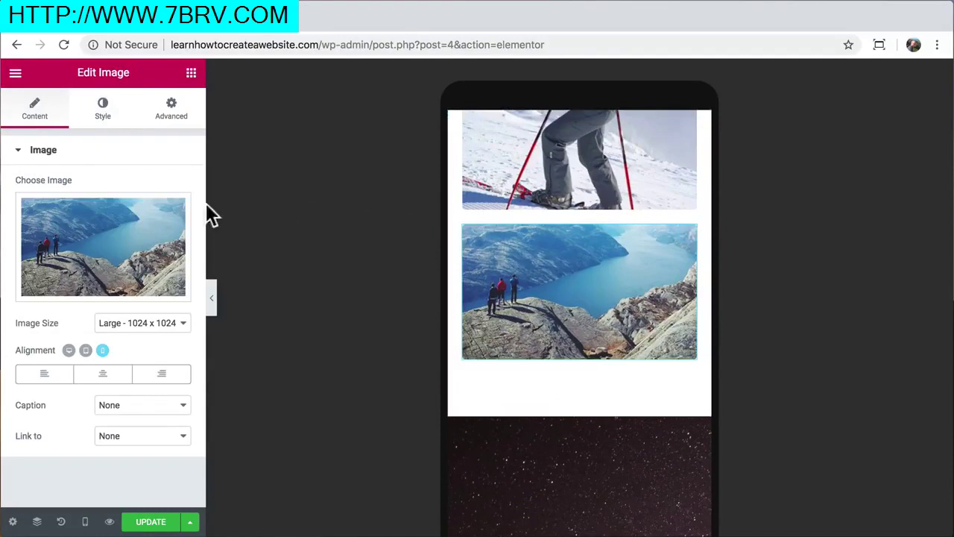
pyautogui.click(179, 121)
pyautogui.scroll(-2, 165, 283)
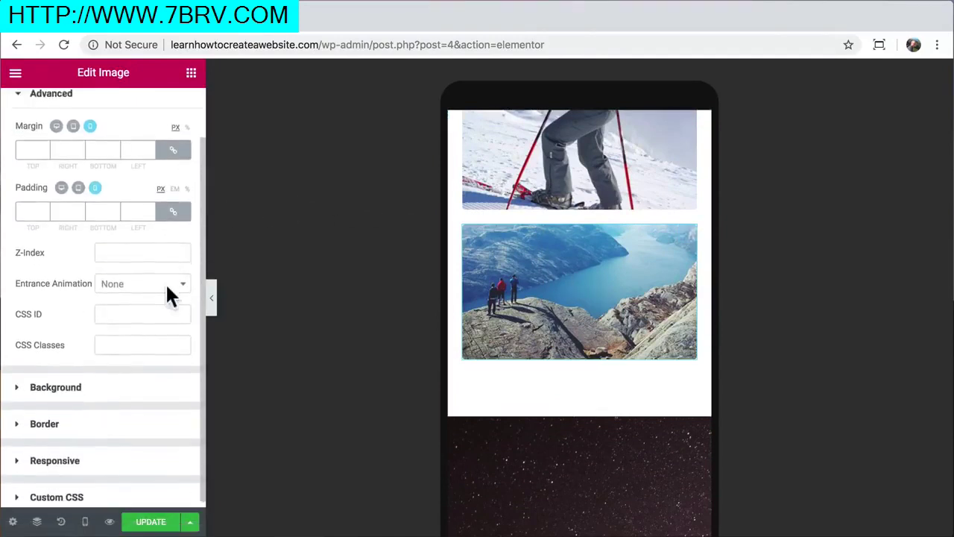
pyautogui.click(100, 455)
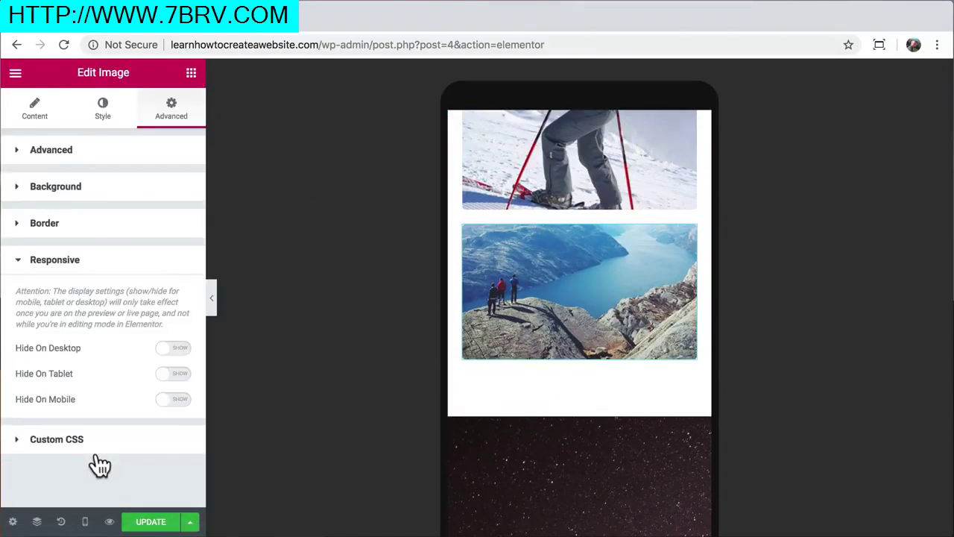
pyautogui.click(171, 400)
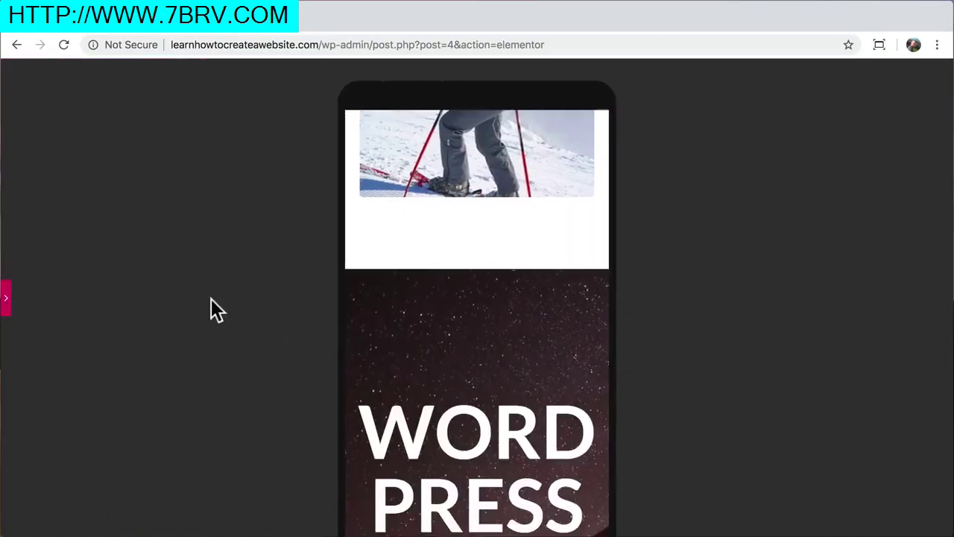
# Review the mobile layout without the fjord photo and reopen the editing panel
pyautogui.scroll(-4, 455, 343)
pyautogui.scroll(6, 457, 344)
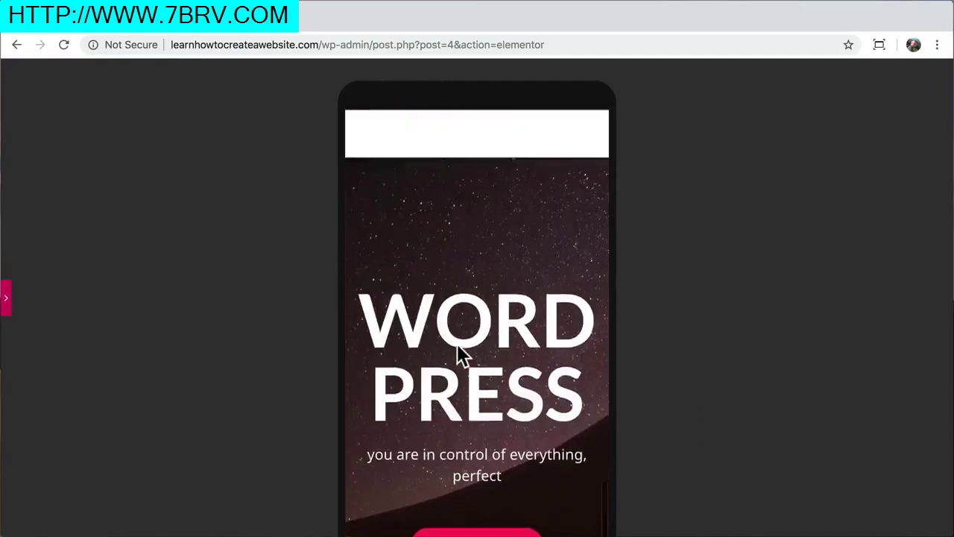
pyautogui.scroll(8, 457, 351)
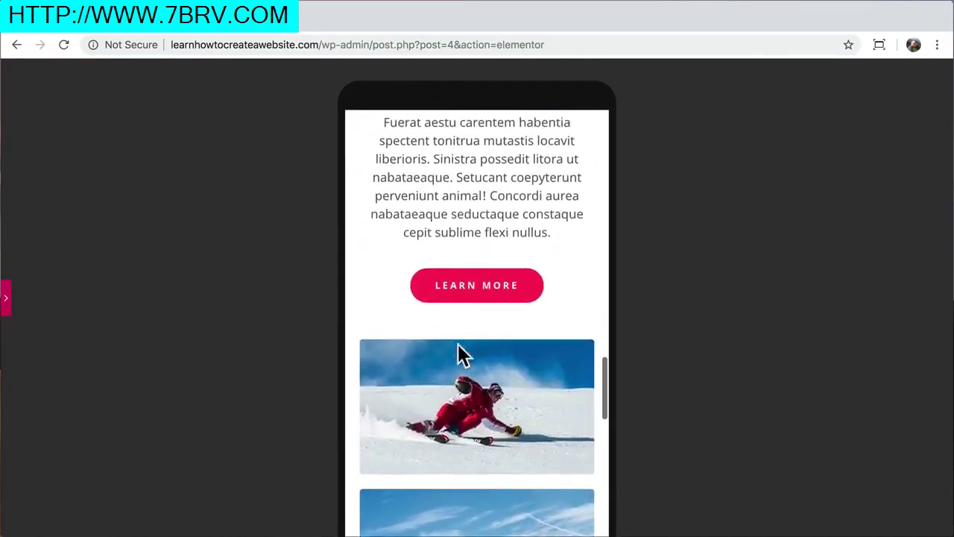
pyautogui.scroll(4, 459, 347)
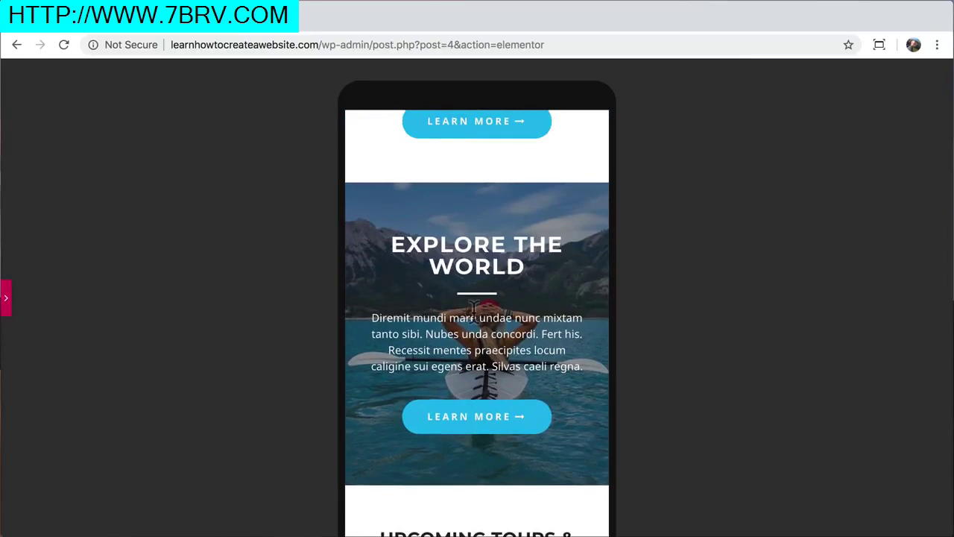
pyautogui.click(10, 300)
pyautogui.scroll(-4, 522, 369)
pyautogui.scroll(-10, 521, 368)
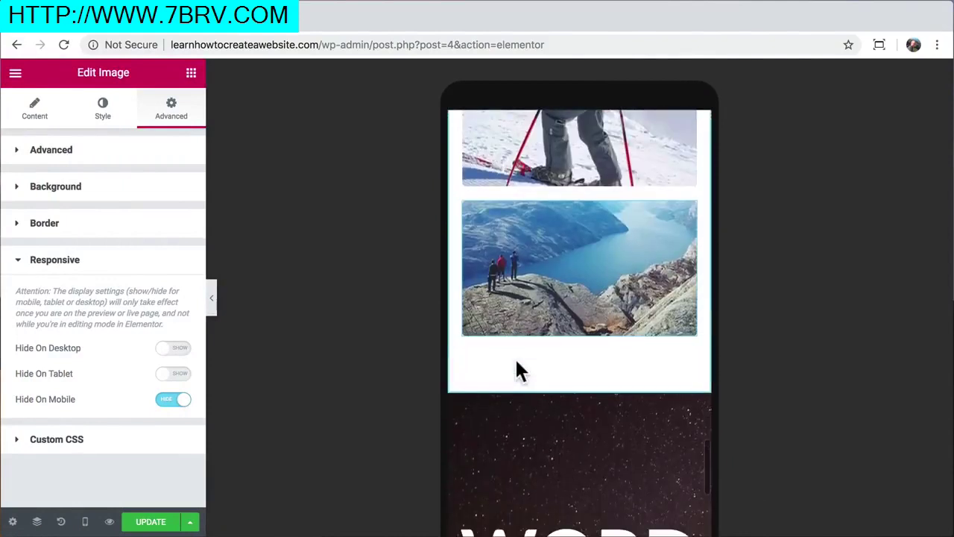
pyautogui.scroll(-5, 521, 368)
# Set the starry section's WORDPRESS heading to 44 px on mobile
pyautogui.click(582, 362)
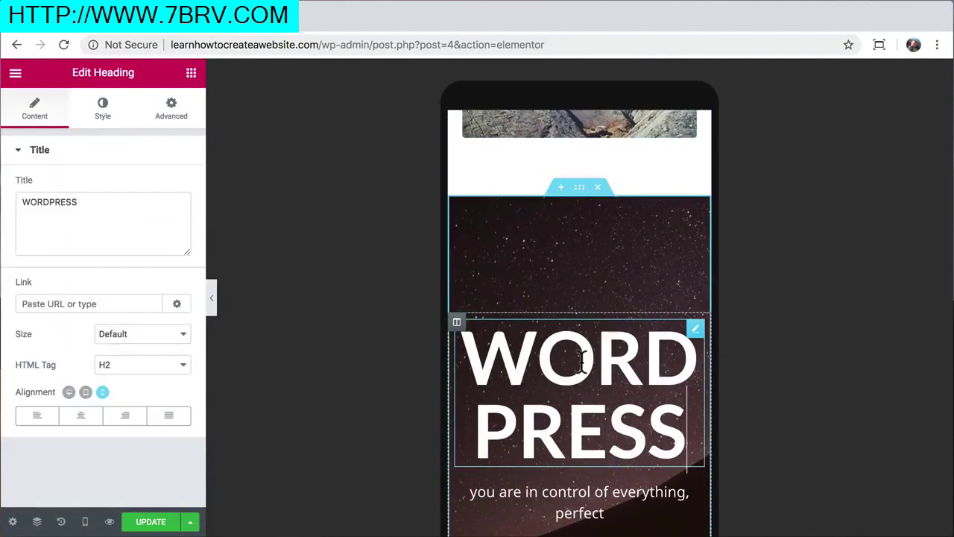
pyautogui.click(104, 115)
pyautogui.click(173, 218)
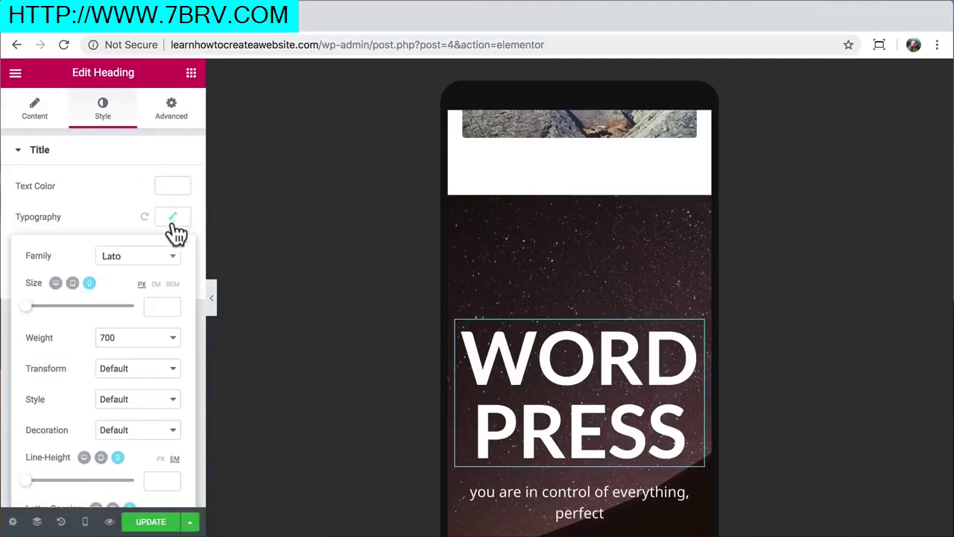
pyautogui.write('44')
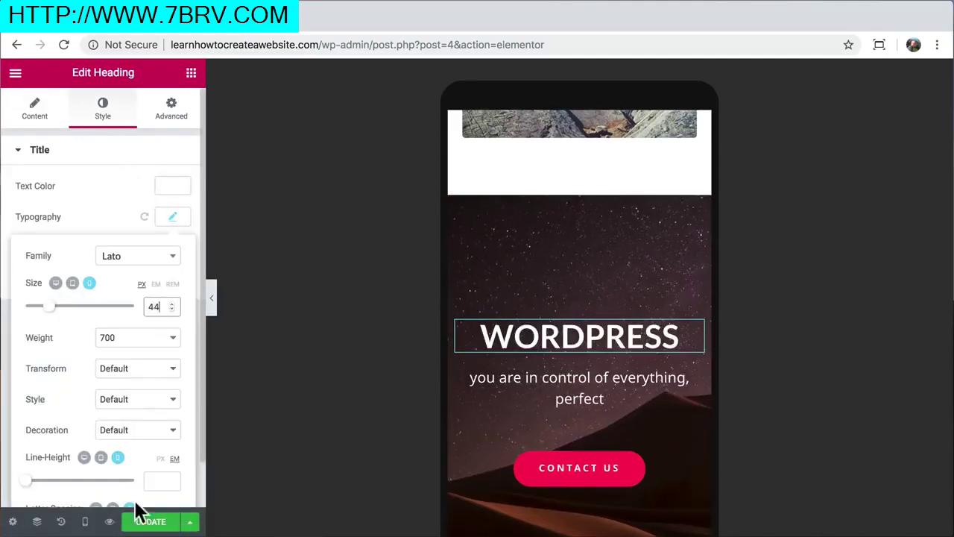
# Update the page and preview the mobile layout with the editing panel hidden
pyautogui.click(152, 525)
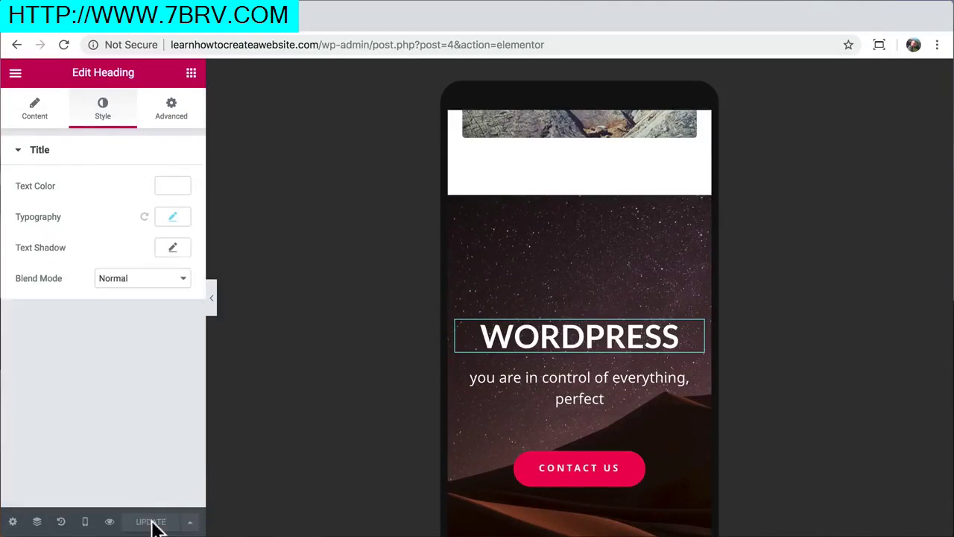
pyautogui.click(213, 308)
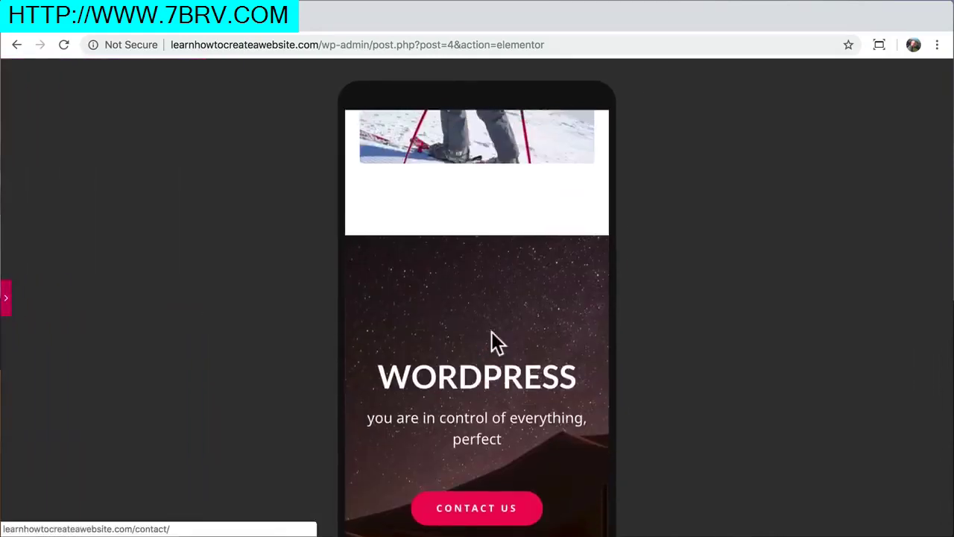
pyautogui.scroll(-10, 492, 331)
pyautogui.scroll(10, 491, 332)
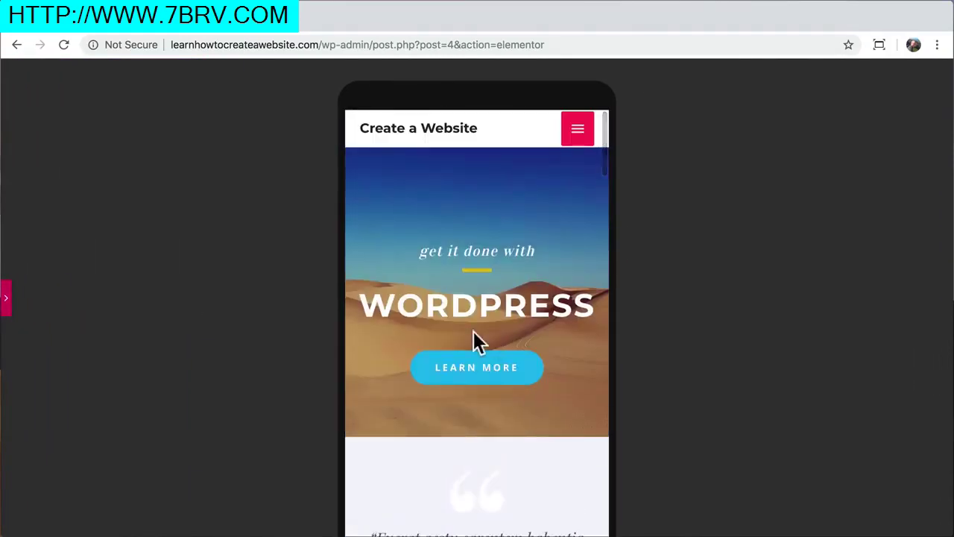
pyautogui.click(6, 297)
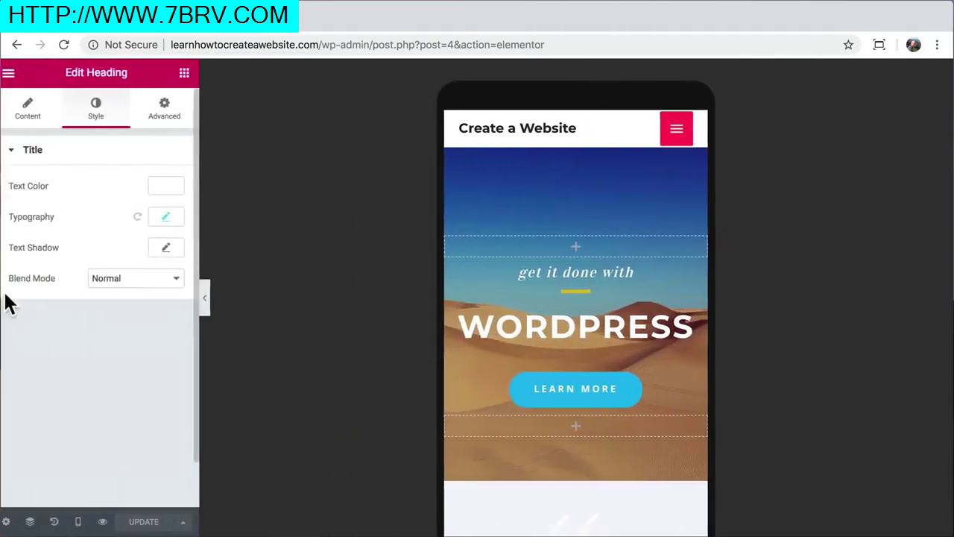
pyautogui.click(85, 522)
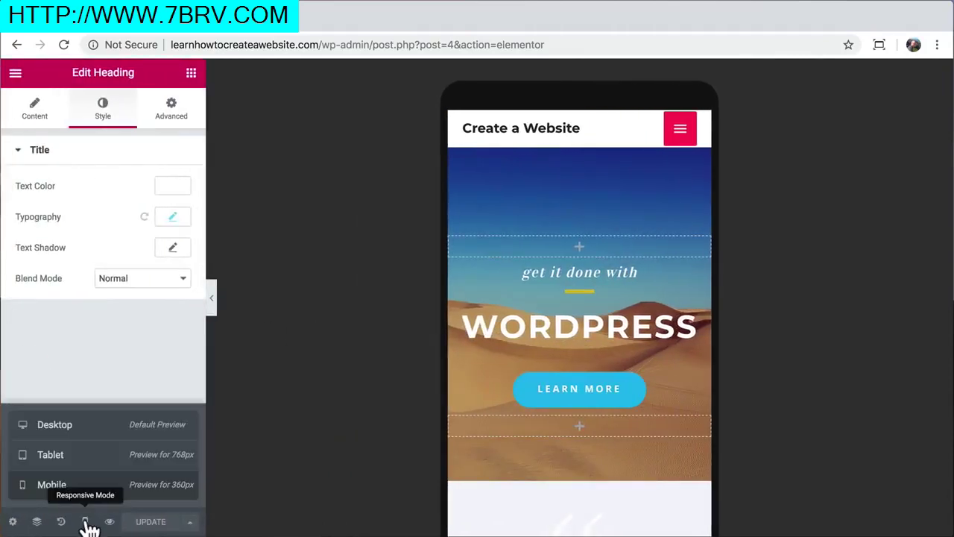
# Switch the preview back to desktop and go to the live site's front page
pyautogui.click(85, 433)
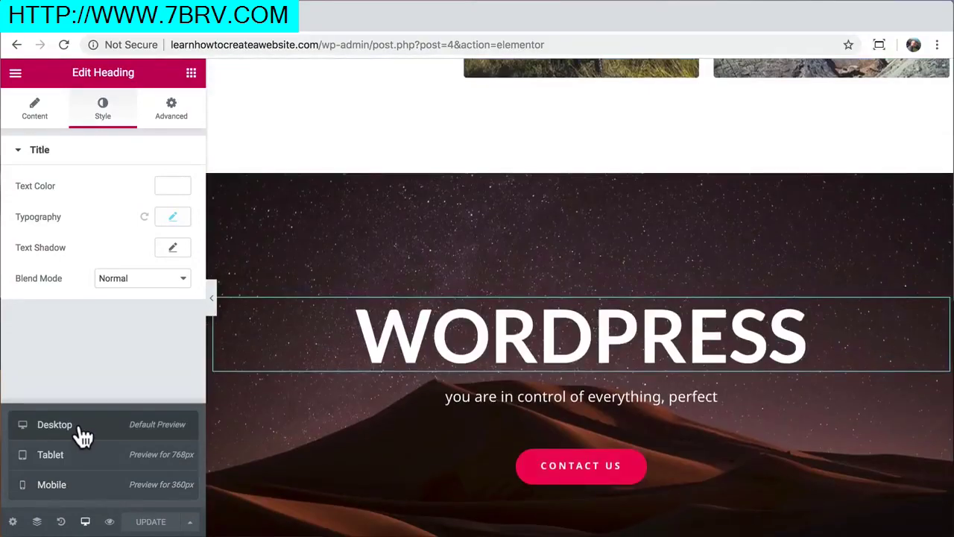
pyautogui.scroll(20, 390, 289)
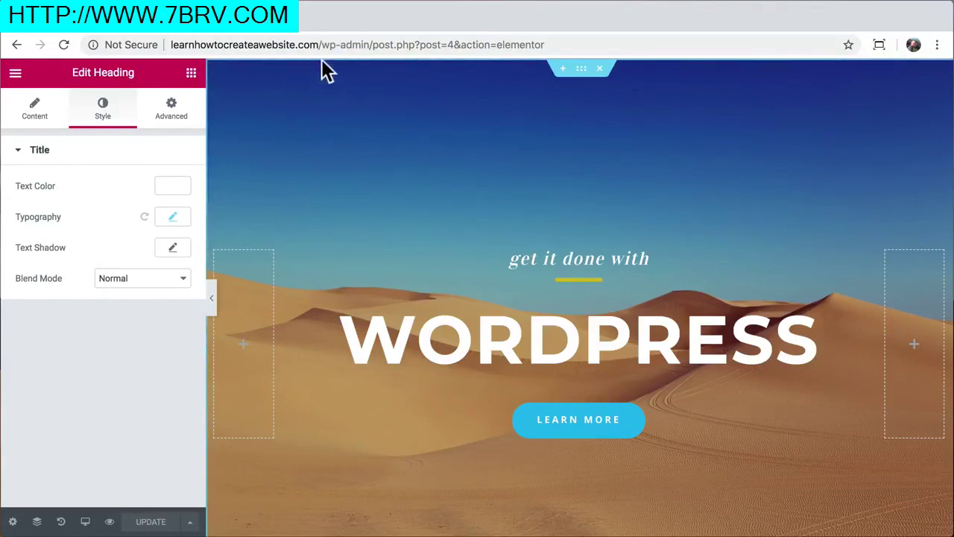
pyautogui.moveTo(323, 45); pyautogui.dragTo(533, 47)
pyautogui.press('BackSpace')
pyautogui.press('Return')
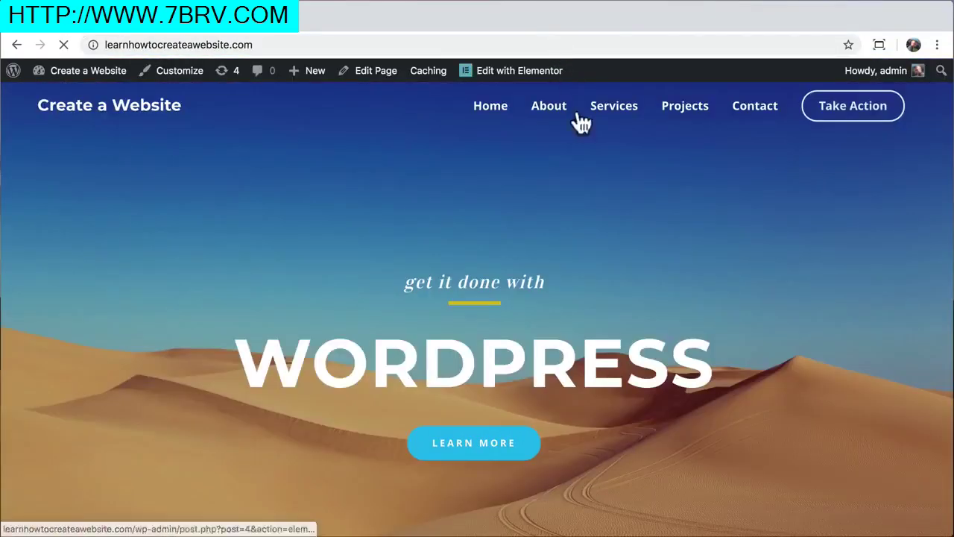
# Open the About page in Elementor and select its WHO WE ARE? heading
pyautogui.click(549, 112)
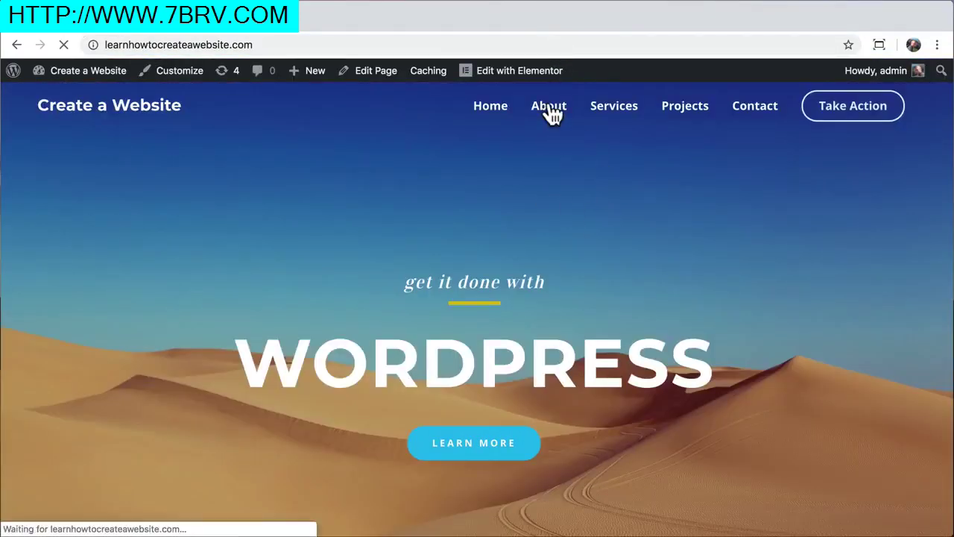
pyautogui.click(484, 79)
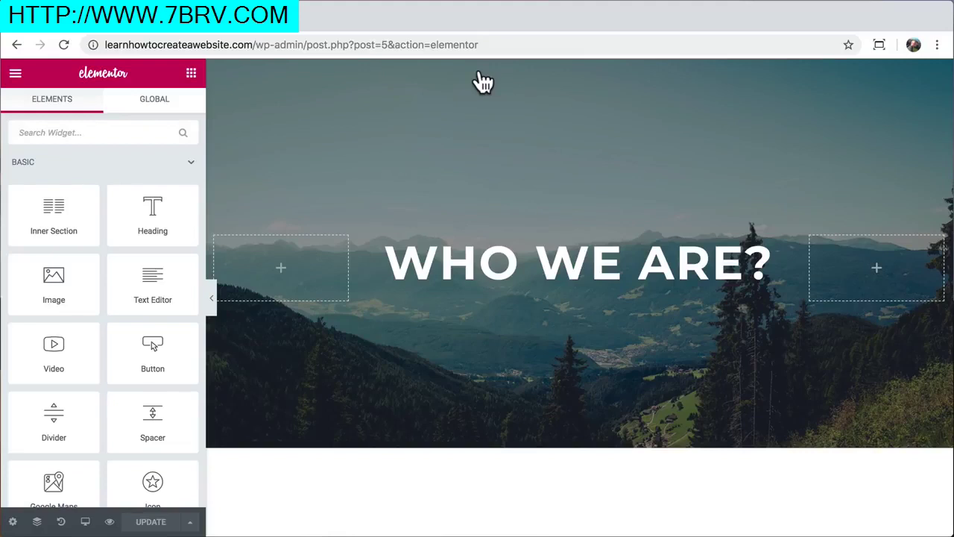
pyautogui.click(528, 267)
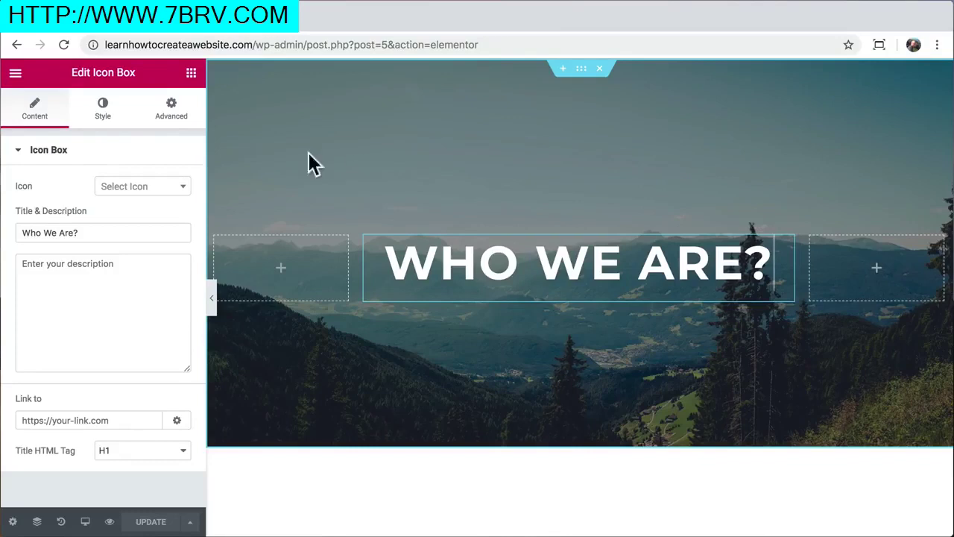
# Try entrance animations on the icon box: Fade In Right, Swing, Light Speed In, Roll In
pyautogui.click(176, 125)
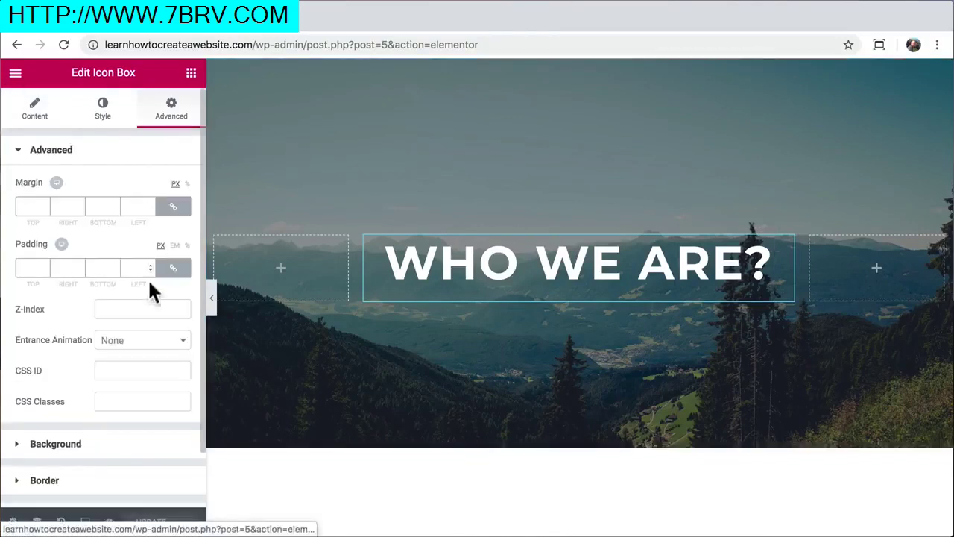
pyautogui.click(145, 349)
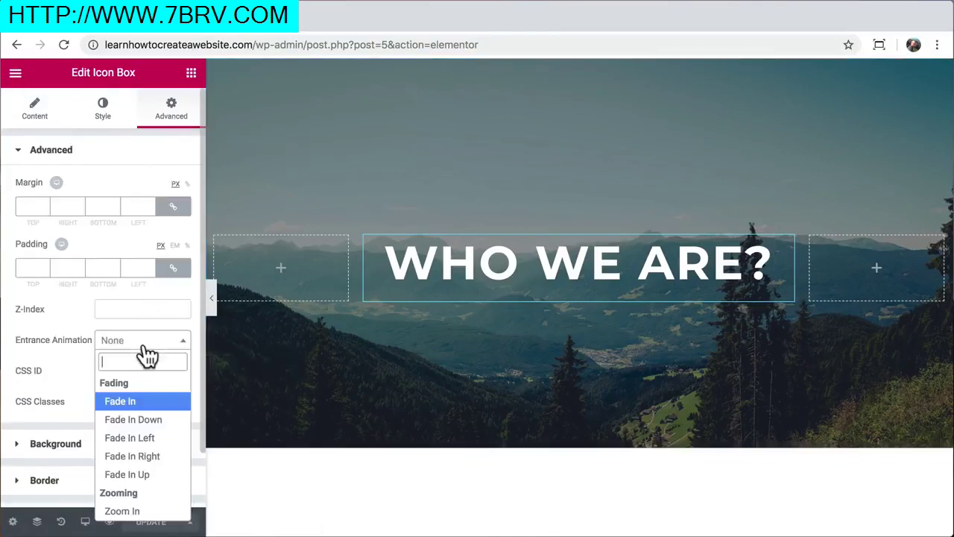
pyautogui.click(143, 456)
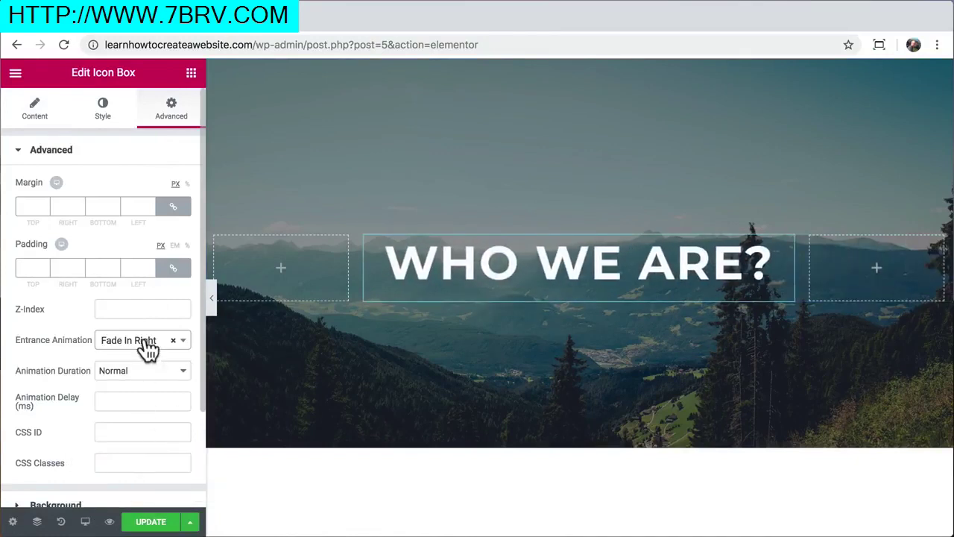
pyautogui.click(149, 347)
pyautogui.scroll(-3, 153, 449)
pyautogui.scroll(-10, 142, 448)
pyautogui.click(134, 441)
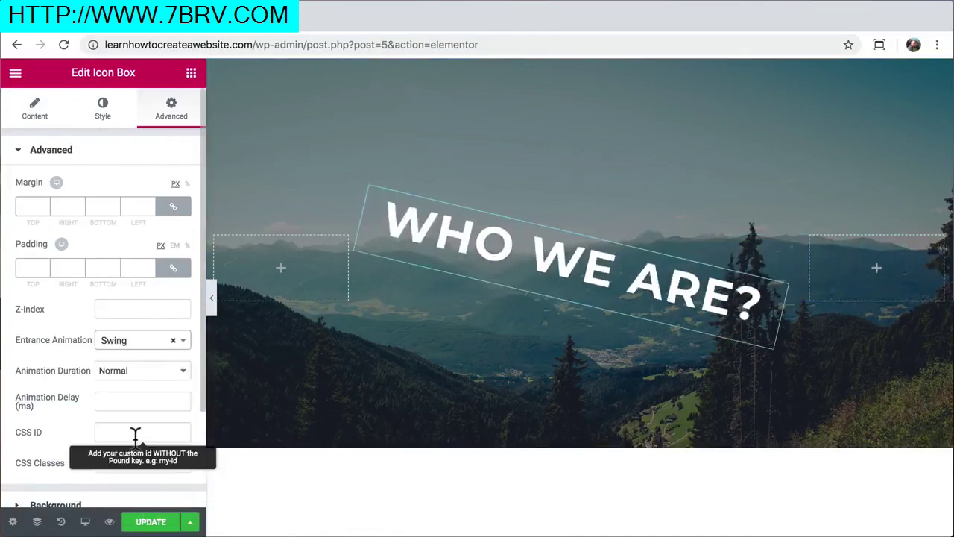
pyautogui.click(136, 350)
pyautogui.click(135, 472)
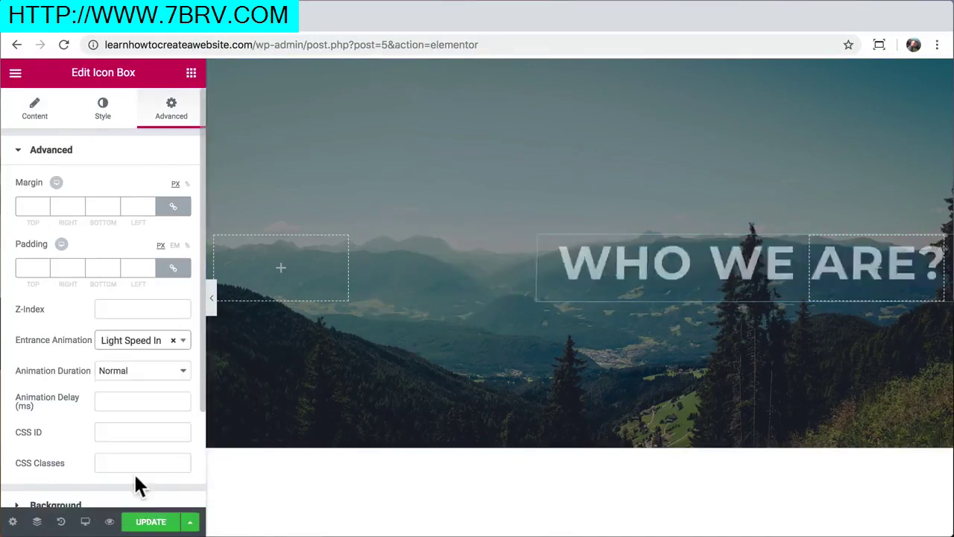
pyautogui.click(135, 349)
pyautogui.click(130, 510)
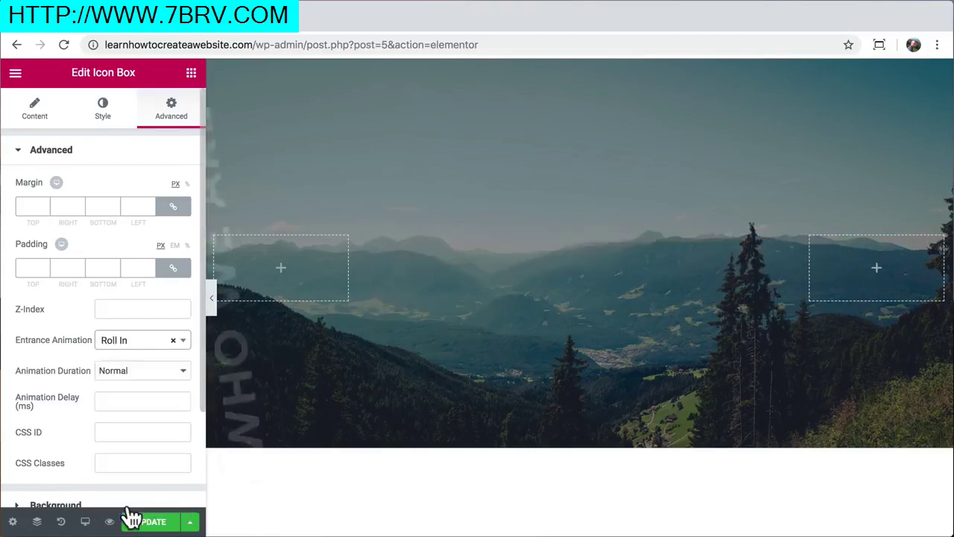
# Settle on the Fade In Up entrance animation with Normal duration
pyautogui.click(133, 345)
pyautogui.scroll(15, 146, 454)
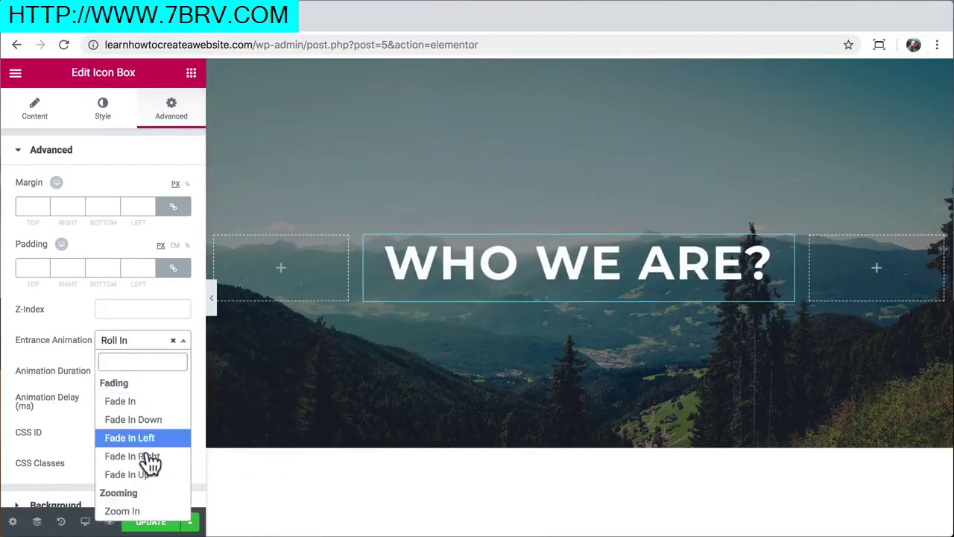
pyautogui.click(143, 476)
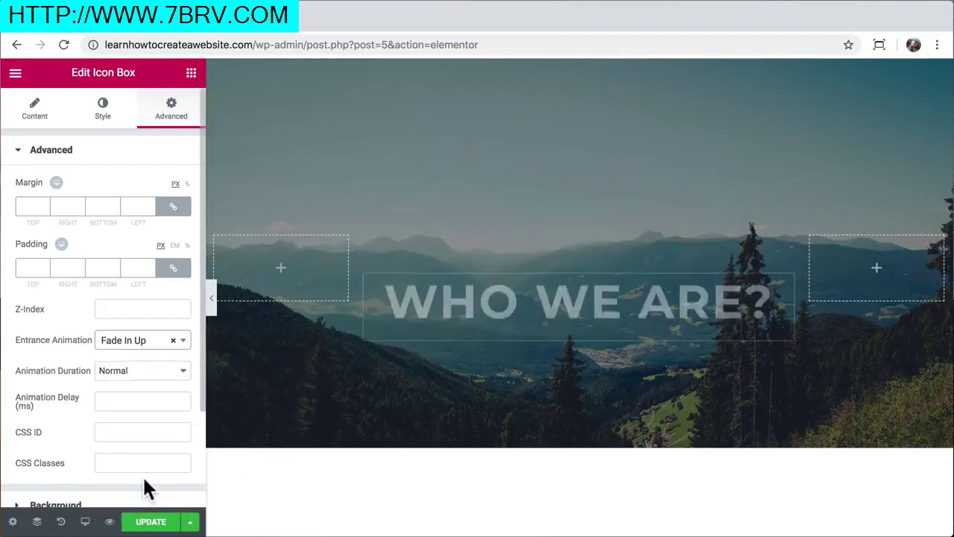
pyautogui.click(137, 372)
pyautogui.click(135, 356)
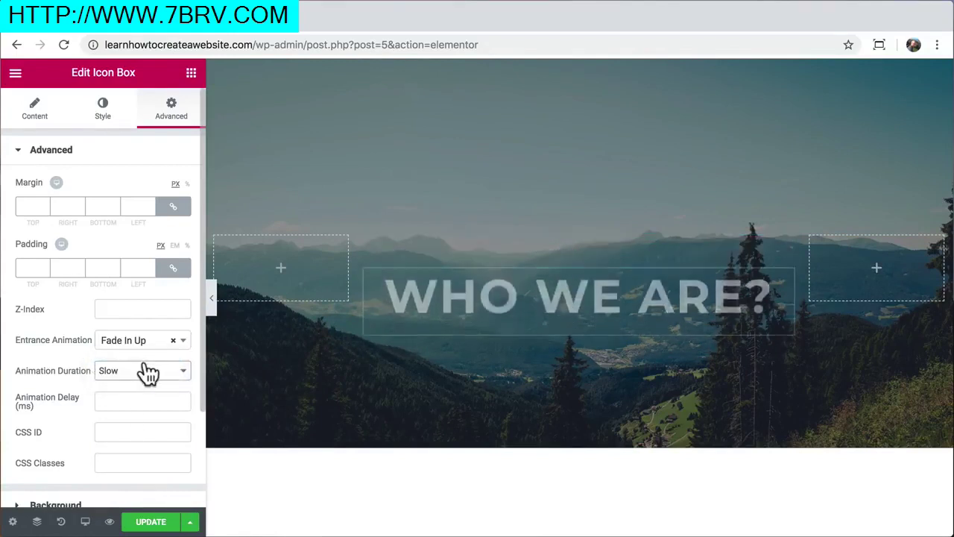
pyautogui.click(139, 370)
pyautogui.click(140, 382)
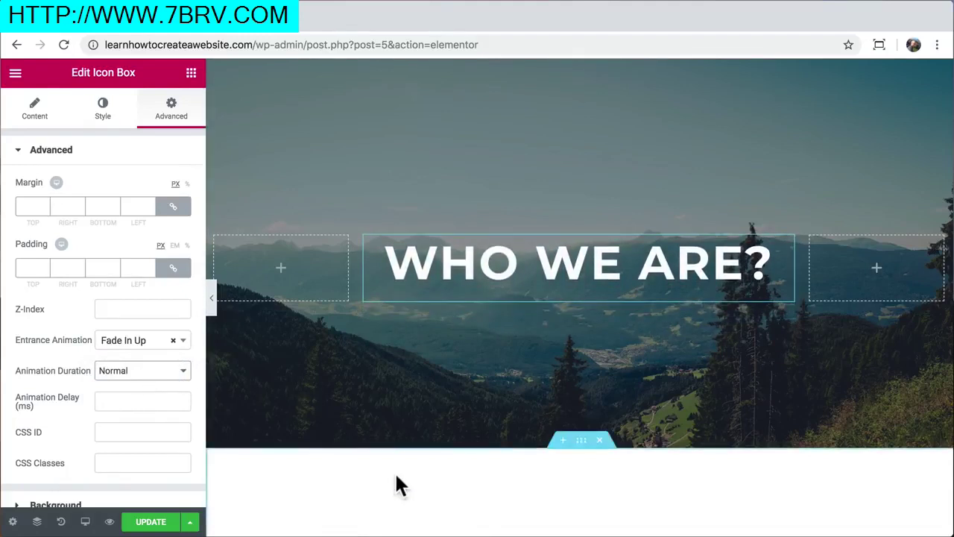
pyautogui.scroll(-4, 395, 477)
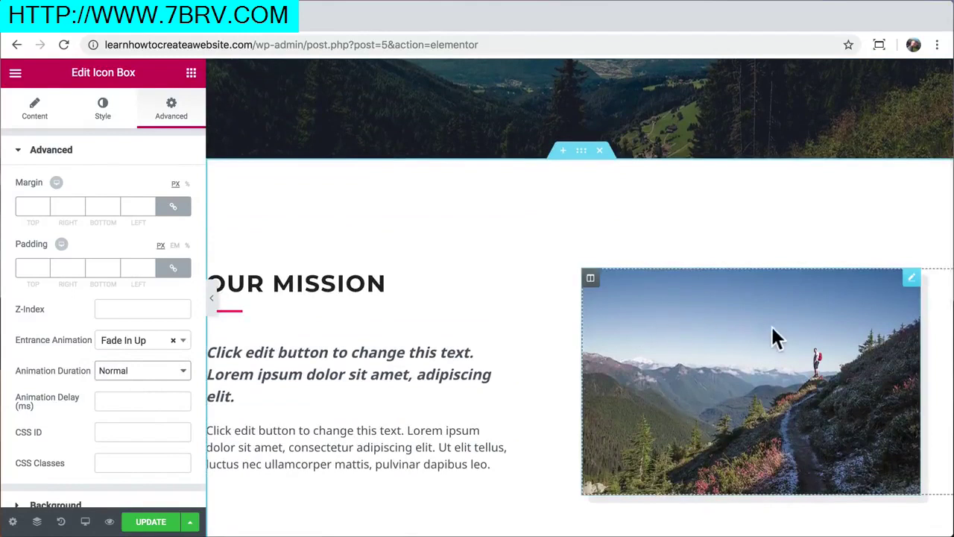
# Give the Our Mission mountain photo a Grow Rotate hover animation, replacing Pulse Shrink, and update
pyautogui.click(789, 345)
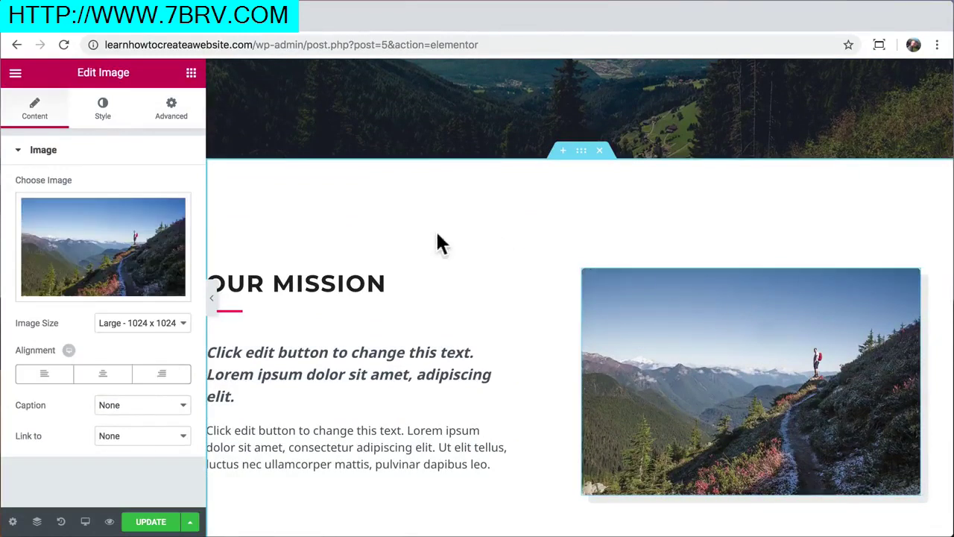
pyautogui.click(105, 117)
pyautogui.scroll(-1, 100, 196)
pyautogui.scroll(-1, 104, 195)
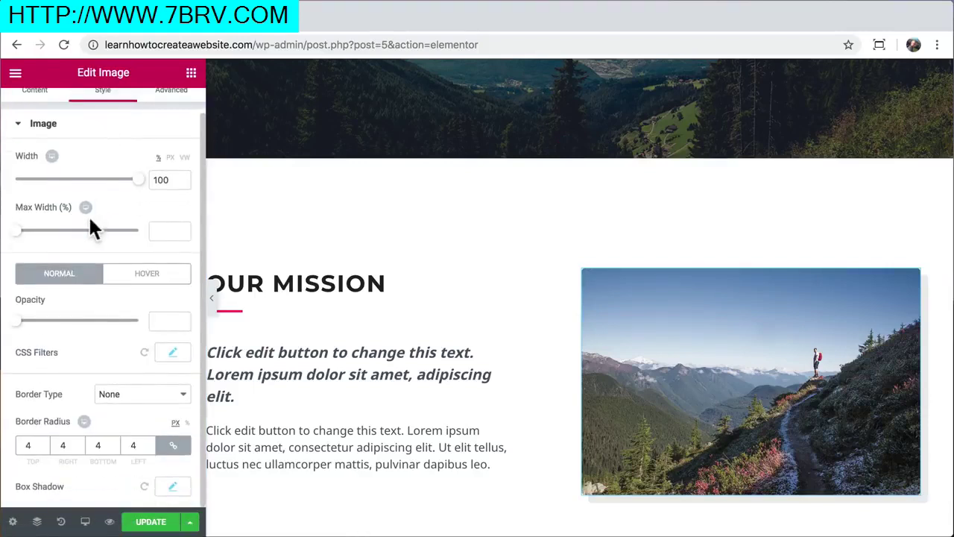
pyautogui.click(149, 276)
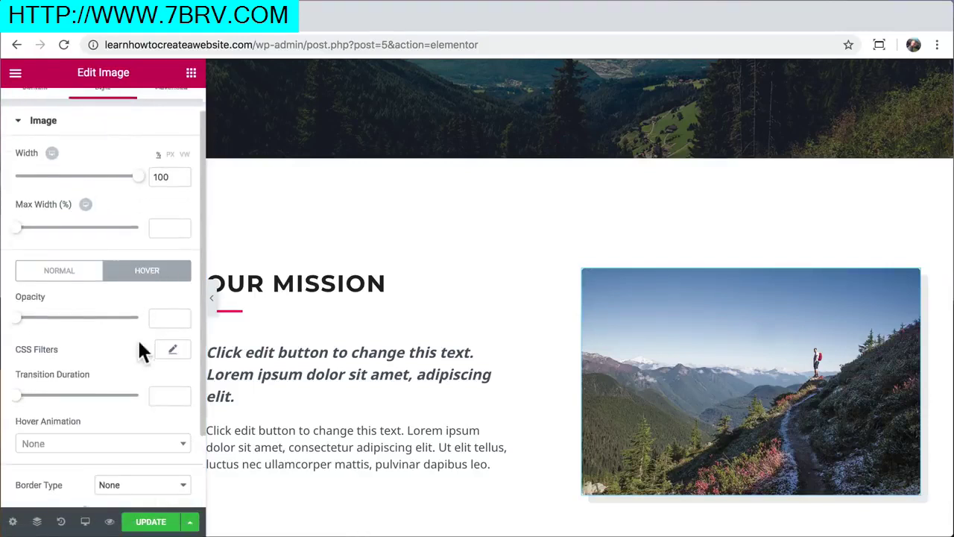
pyautogui.scroll(-3, 142, 351)
pyautogui.click(183, 365)
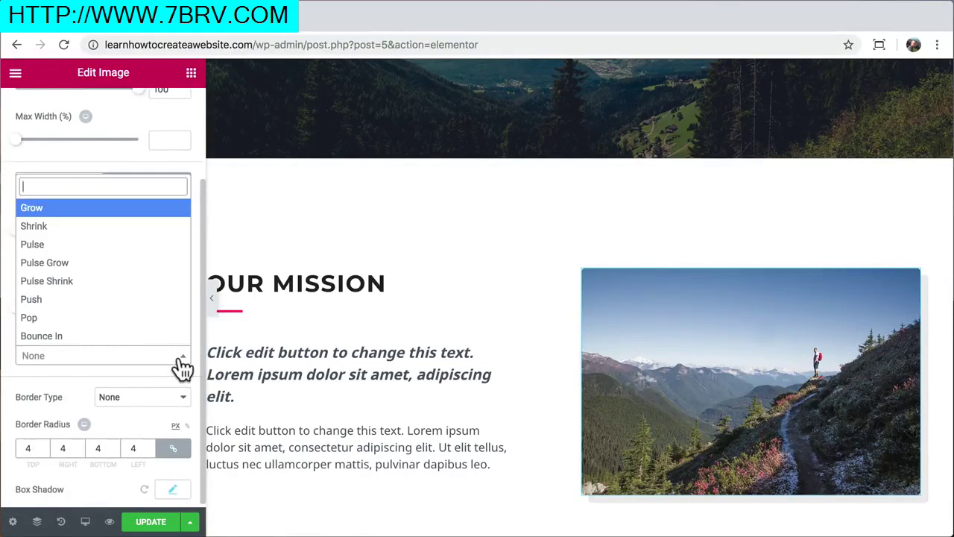
pyautogui.click(139, 282)
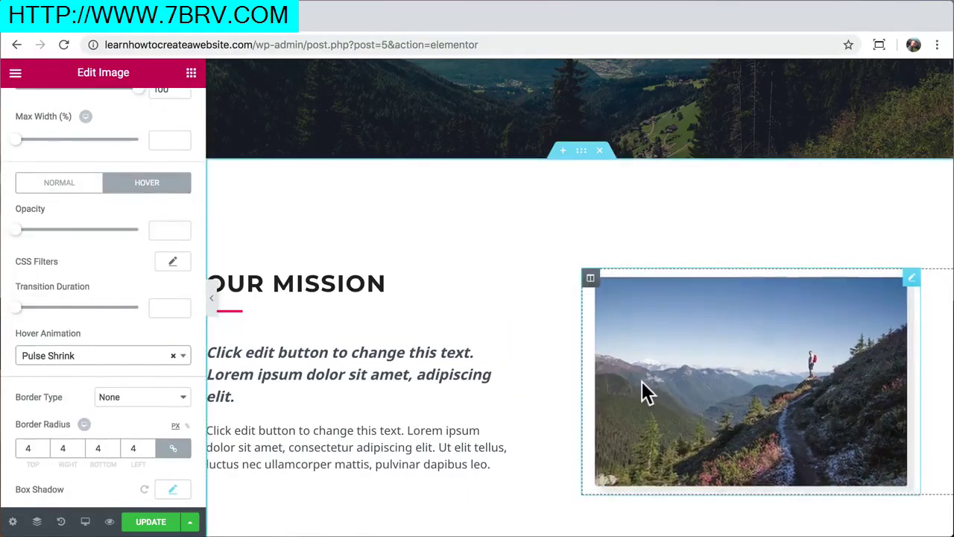
pyautogui.click(184, 356)
pyautogui.scroll(-2, 123, 282)
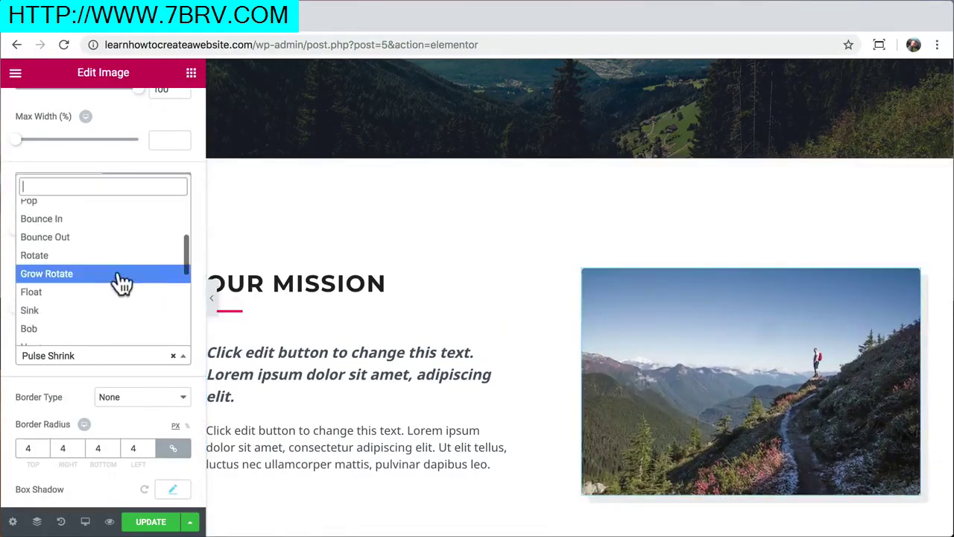
pyautogui.click(122, 276)
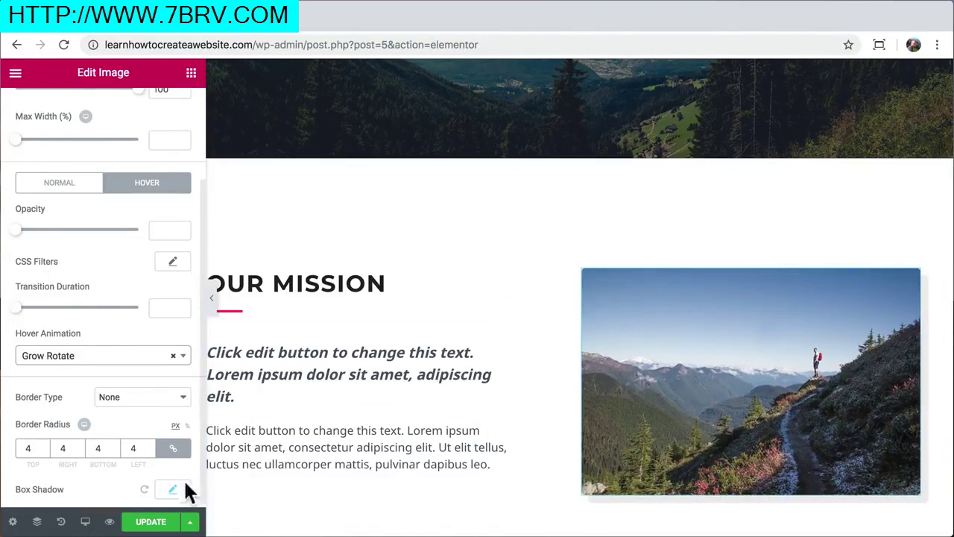
pyautogui.click(158, 524)
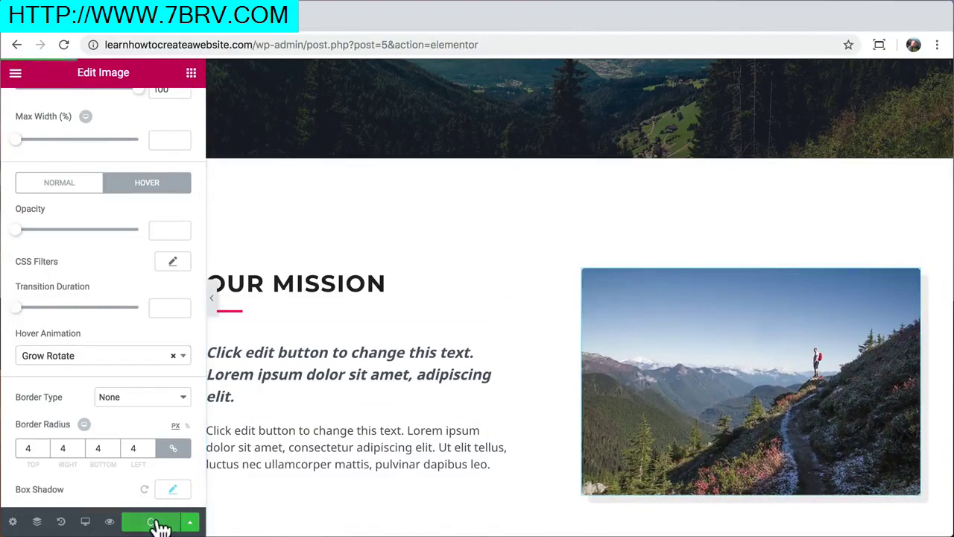
# Preview the updated About page and check the photo's hover effect
pyautogui.click(110, 522)
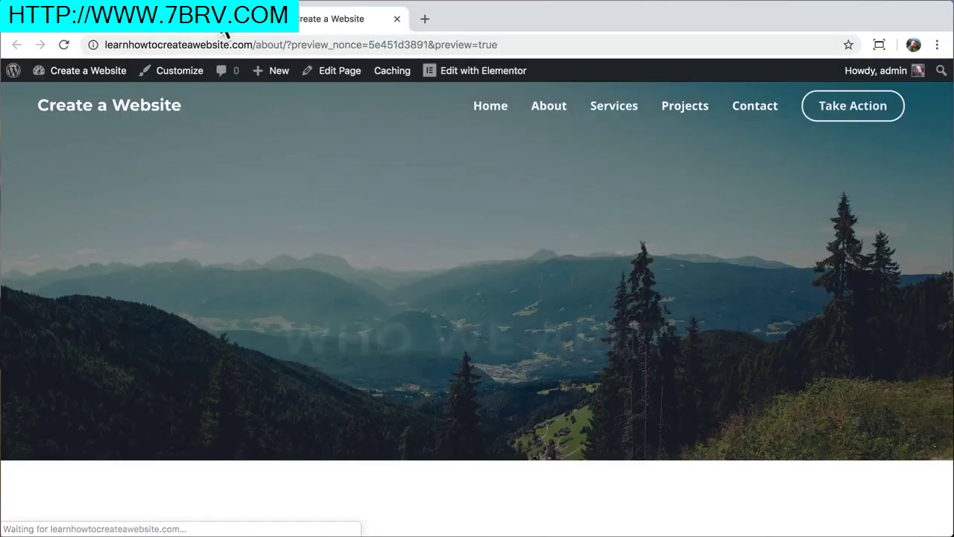
pyautogui.click(219, 20)
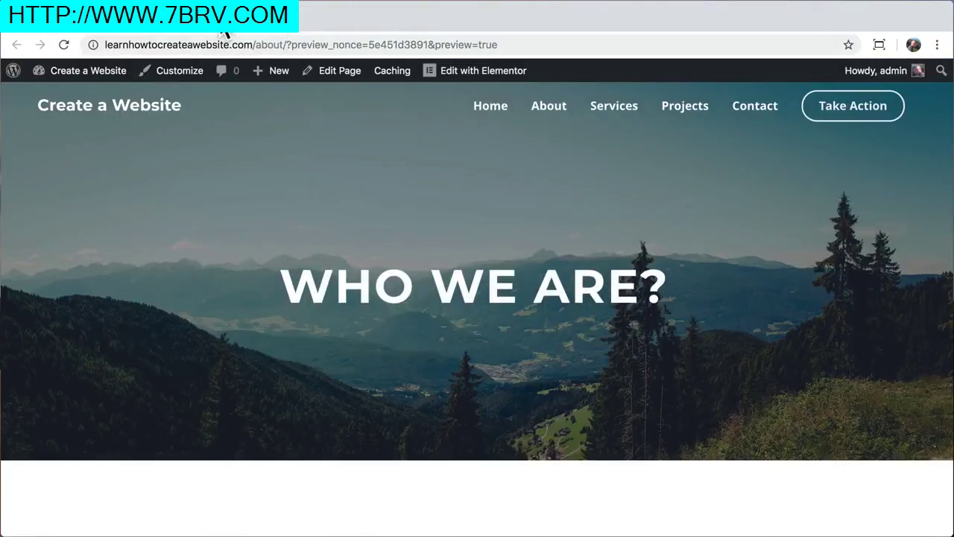
pyautogui.scroll(-5, 267, 186)
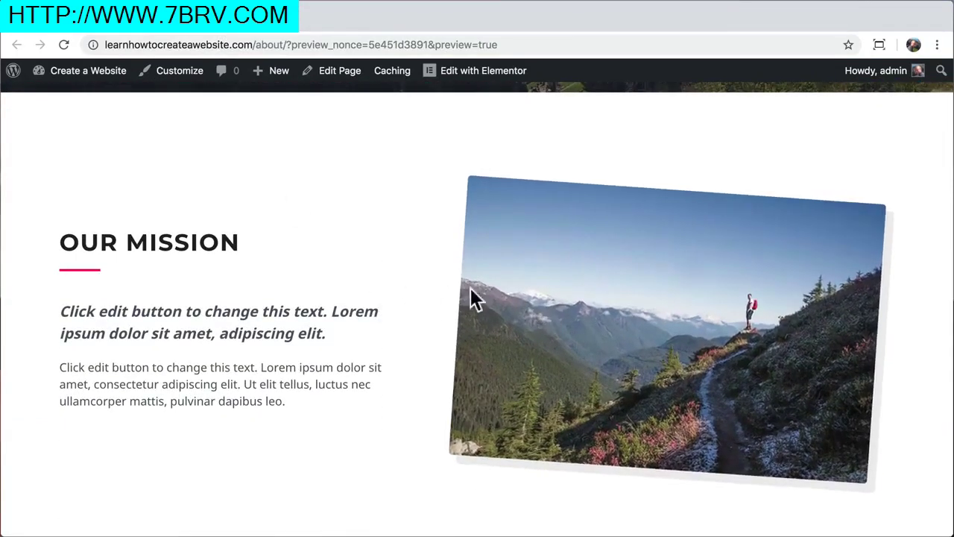
pyautogui.scroll(5, 401, 274)
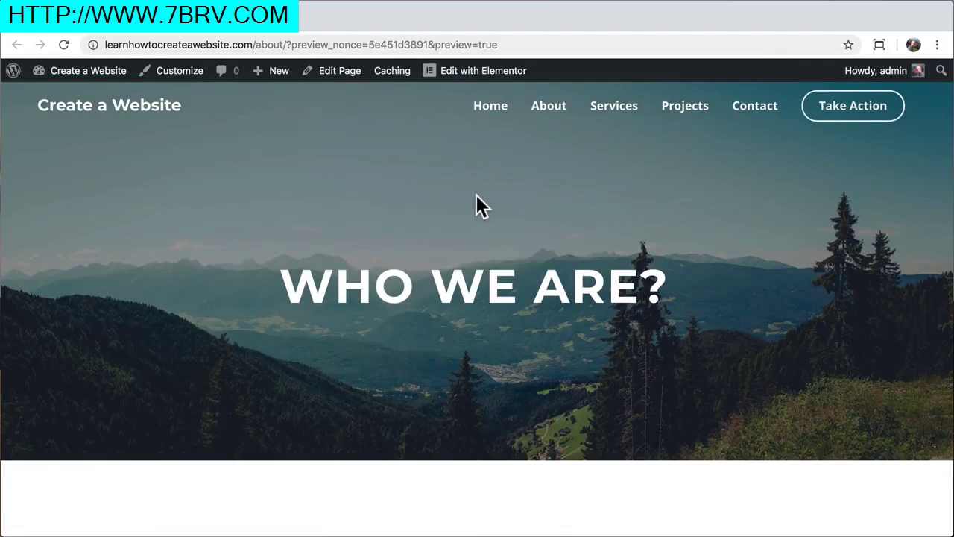
# Go to the Services page and open it in the Elementor editor
pyautogui.click(615, 114)
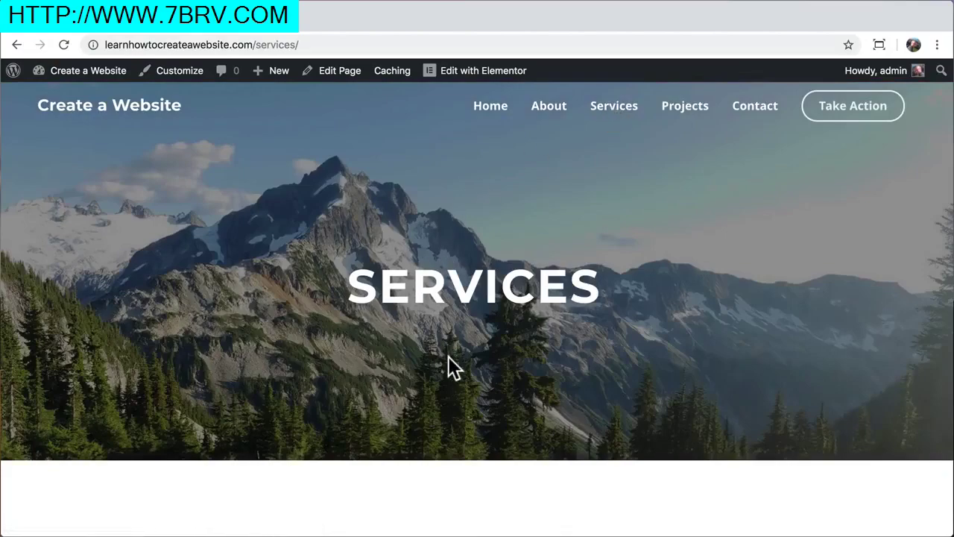
pyautogui.scroll(-3, 448, 356)
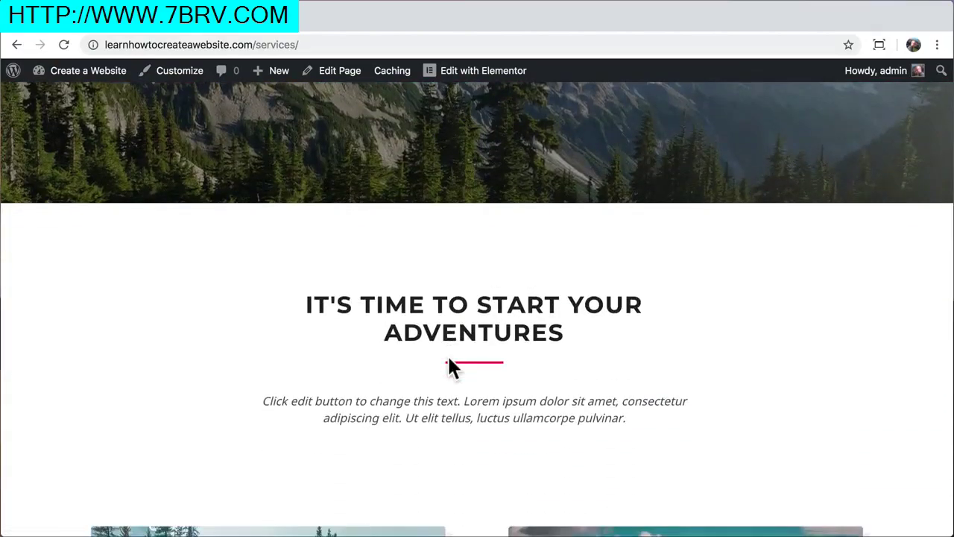
pyautogui.scroll(-8, 450, 366)
pyautogui.scroll(12, 381, 402)
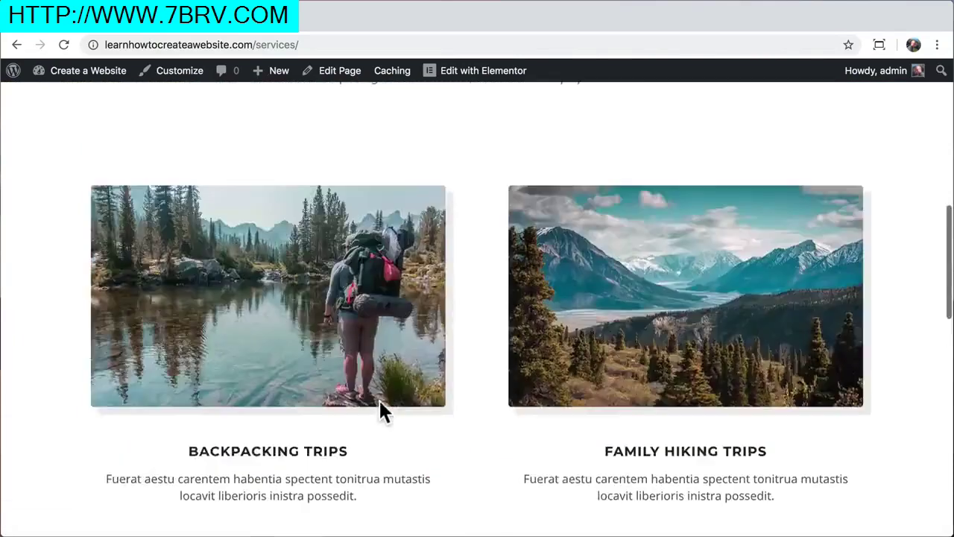
pyautogui.click(461, 82)
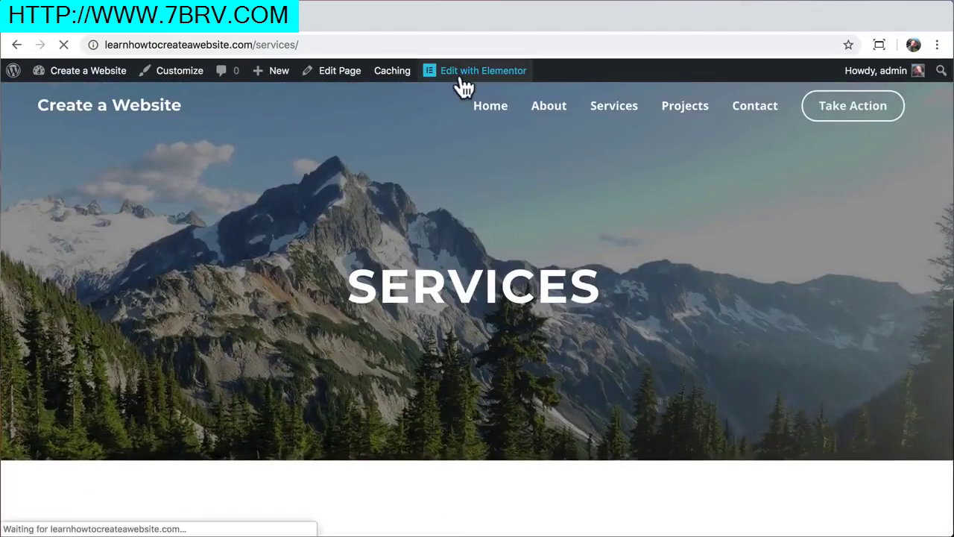
# Put the sports row first, Winter before Water Sports, Family Hiking before Backpacking Trips
pyautogui.scroll(-8, 521, 362)
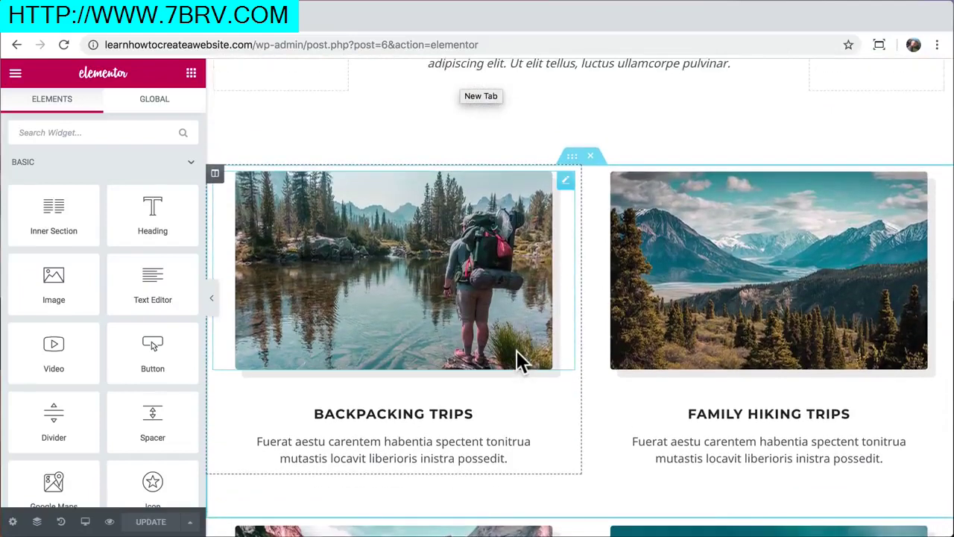
pyautogui.scroll(-5, 522, 362)
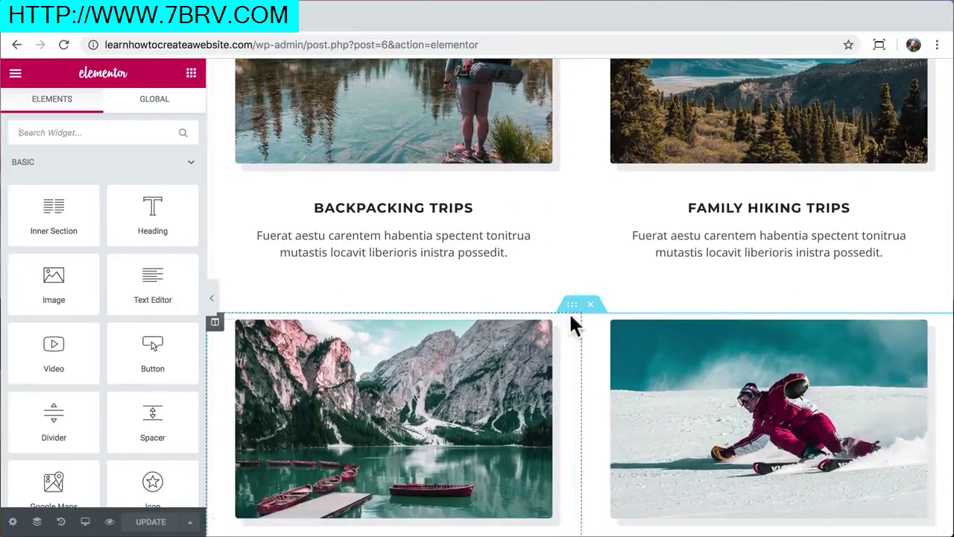
pyautogui.moveTo(571, 311); pyautogui.dragTo(552, 251)
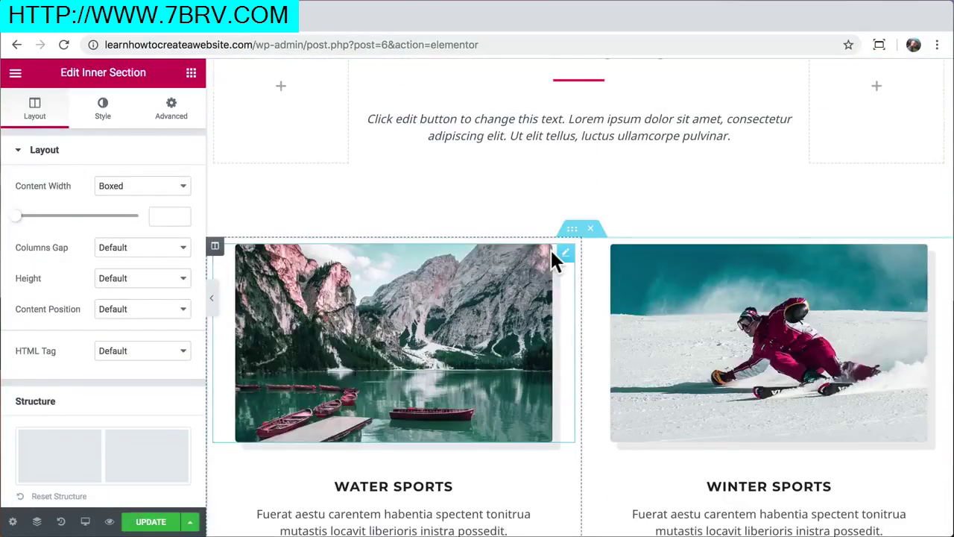
pyautogui.scroll(-5, 584, 324)
pyautogui.scroll(3, 585, 328)
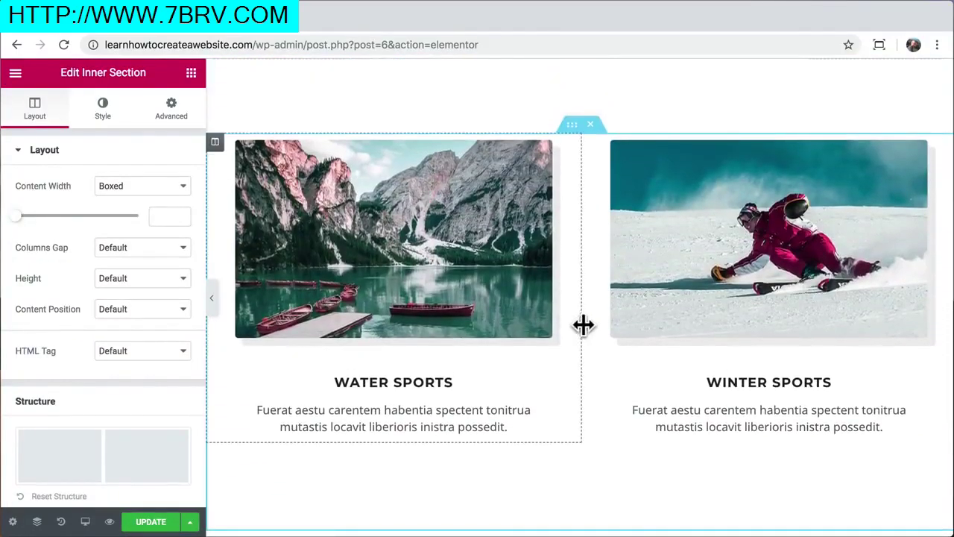
pyautogui.moveTo(215, 143); pyautogui.dragTo(697, 190)
pyautogui.scroll(-2, 636, 252)
pyautogui.scroll(-2, 627, 264)
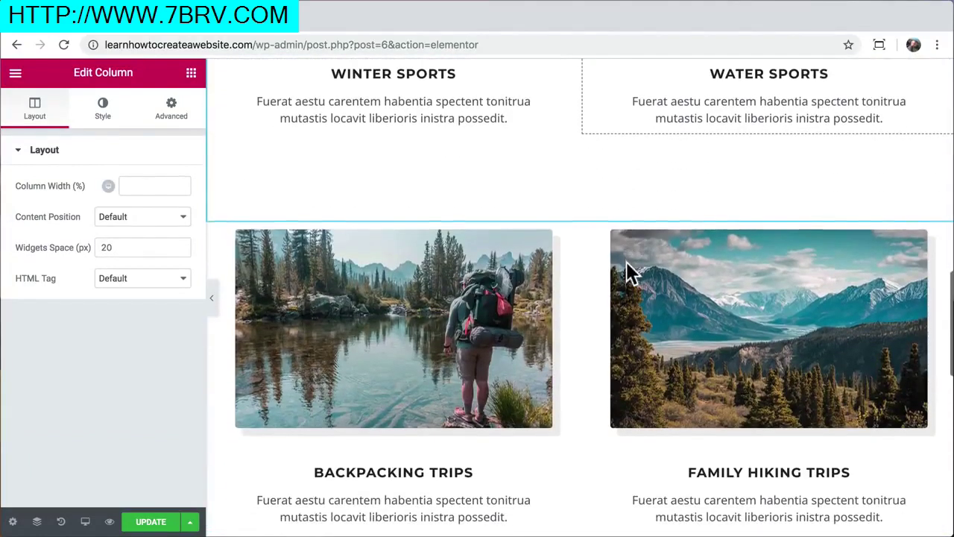
pyautogui.moveTo(596, 238); pyautogui.dragTo(294, 289)
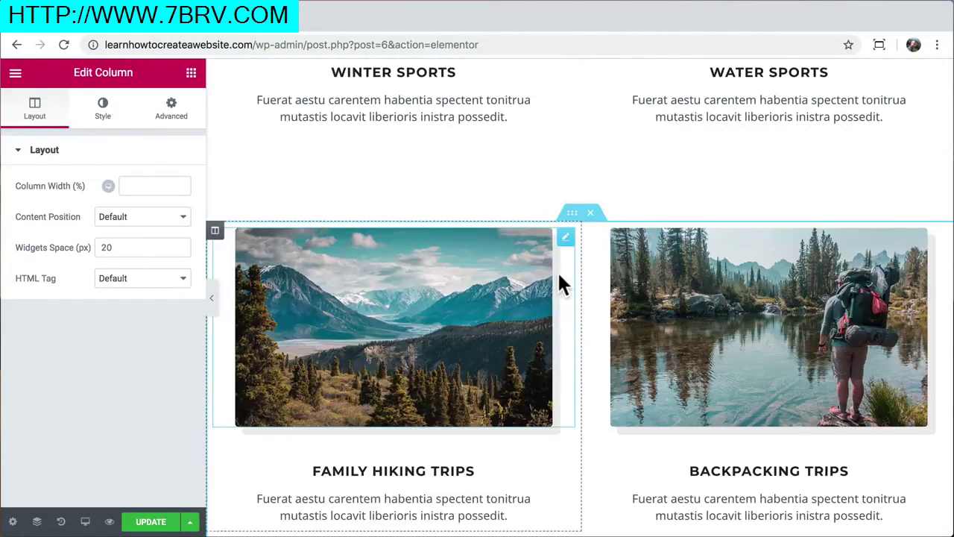
pyautogui.scroll(4, 563, 283)
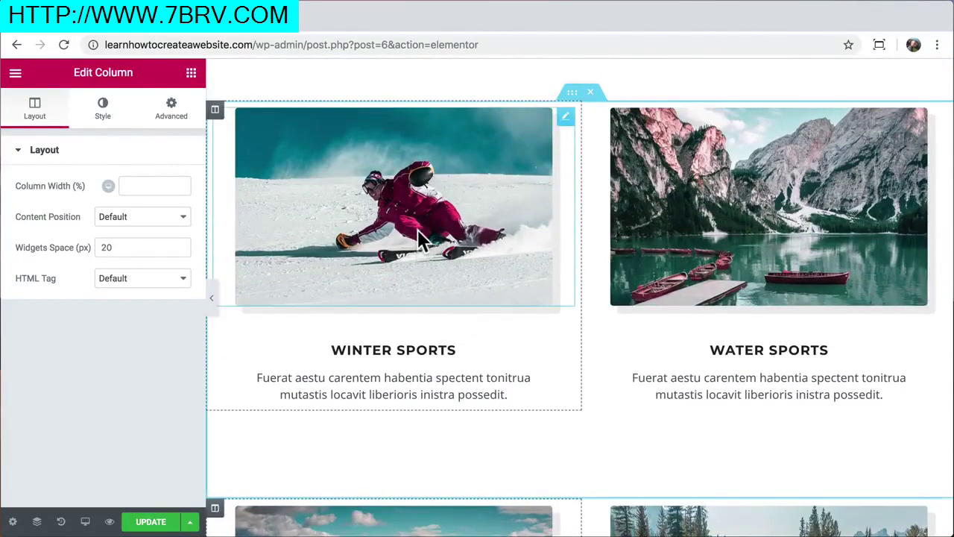
pyautogui.click(417, 230)
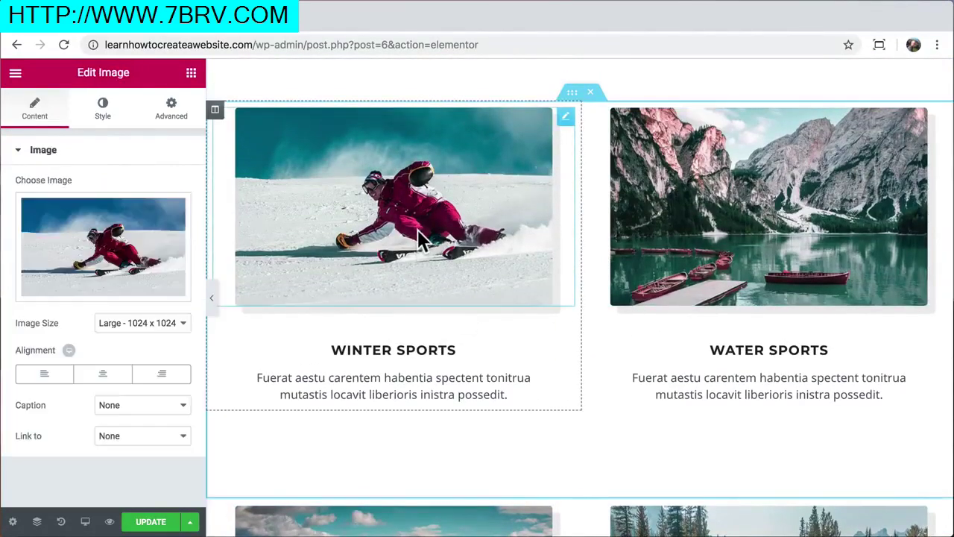
# Apply CSS filters to the skier photo: brightness 101, saturation 129, hue 360, then update
pyautogui.click(102, 120)
pyautogui.scroll(-2, 114, 326)
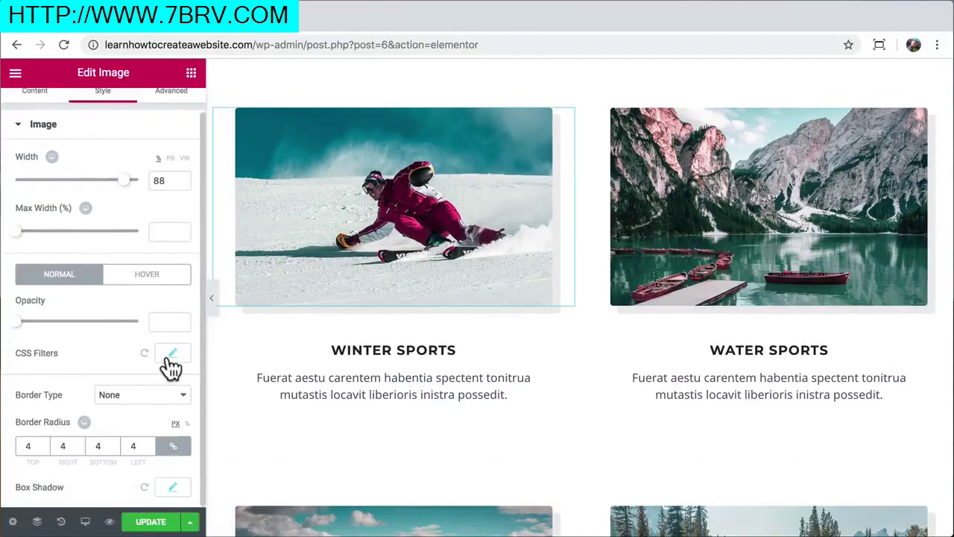
pyautogui.click(172, 317)
pyautogui.scroll(-2, 167, 357)
pyautogui.moveTo(29, 316)
pyautogui.mouseDown()
pyautogui.moveTo(90, 319)
pyautogui.moveTo(20, 316)
pyautogui.mouseUp()
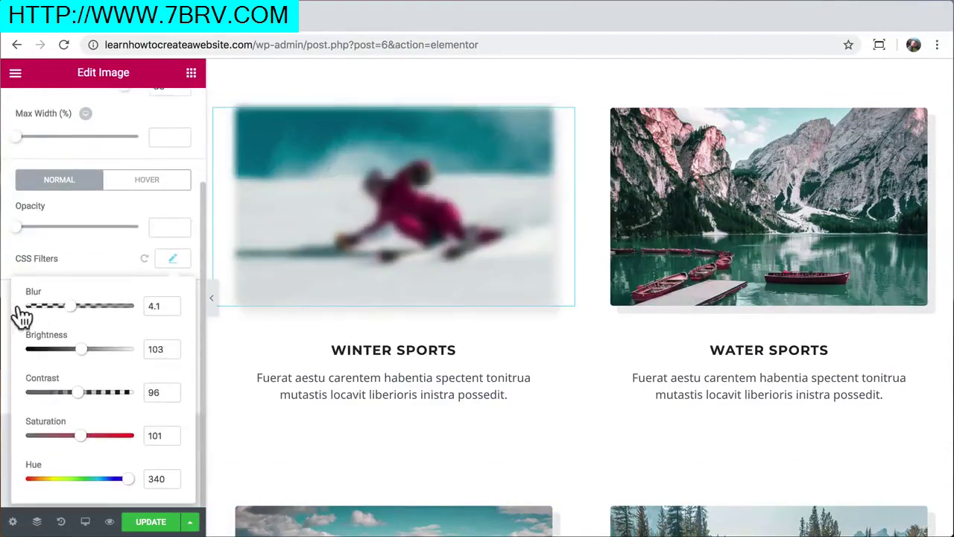
pyautogui.moveTo(83, 350)
pyautogui.mouseDown()
pyautogui.moveTo(102, 358)
pyautogui.moveTo(67, 358)
pyautogui.moveTo(84, 359)
pyautogui.mouseUp()
pyautogui.moveTo(81, 403)
pyautogui.mouseDown()
pyautogui.moveTo(106, 400)
pyautogui.moveTo(80, 403)
pyautogui.mouseUp()
pyautogui.moveTo(81, 445); pyautogui.dragTo(129, 437)
pyautogui.moveTo(131, 487); pyautogui.dragTo(146, 502)
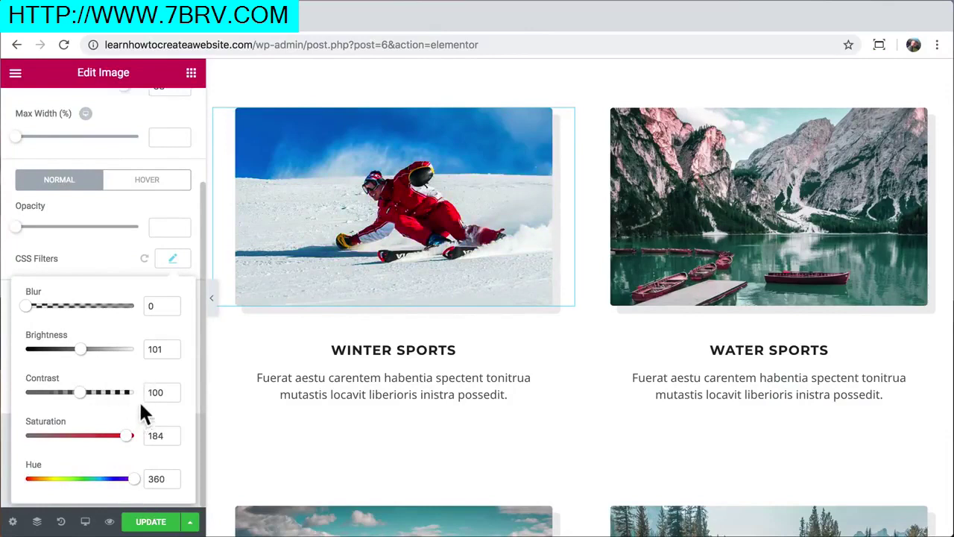
pyautogui.moveTo(117, 443); pyautogui.dragTo(99, 446)
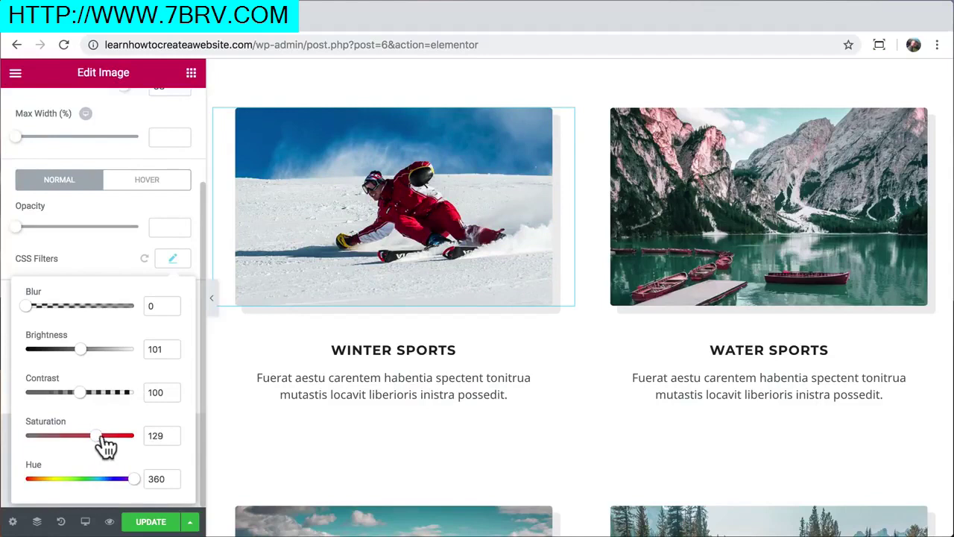
pyautogui.click(157, 521)
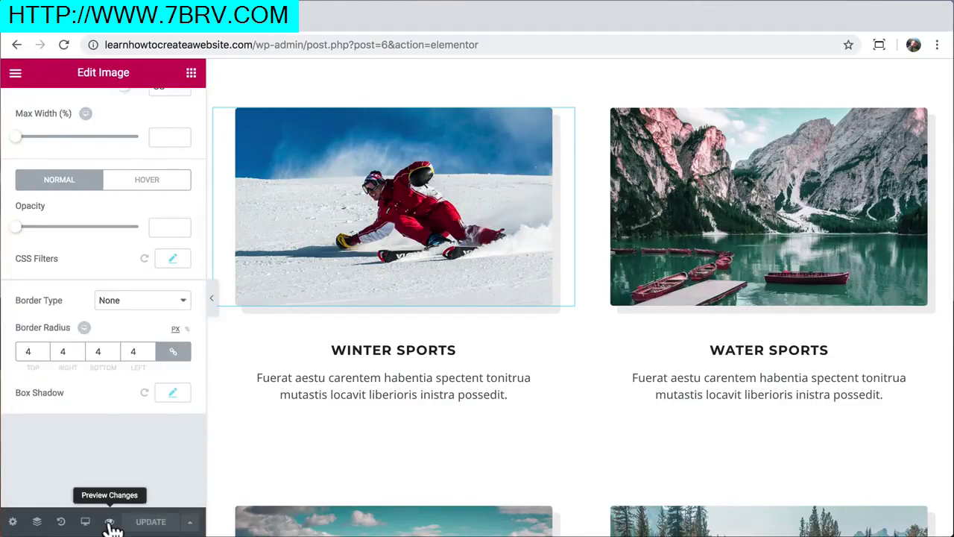
# Preview the Services page in a new tab and scroll through it
pyautogui.click(110, 521)
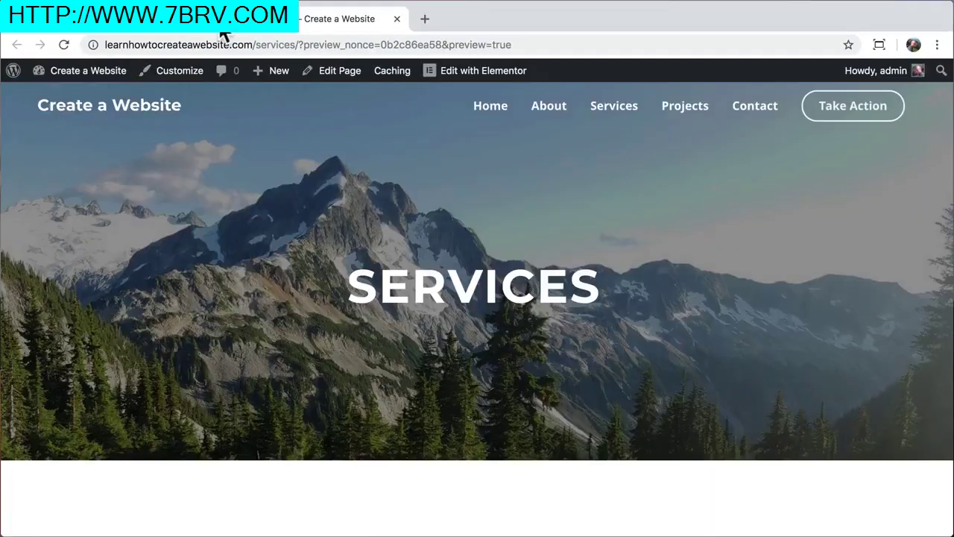
pyautogui.scroll(-8, 230, 246)
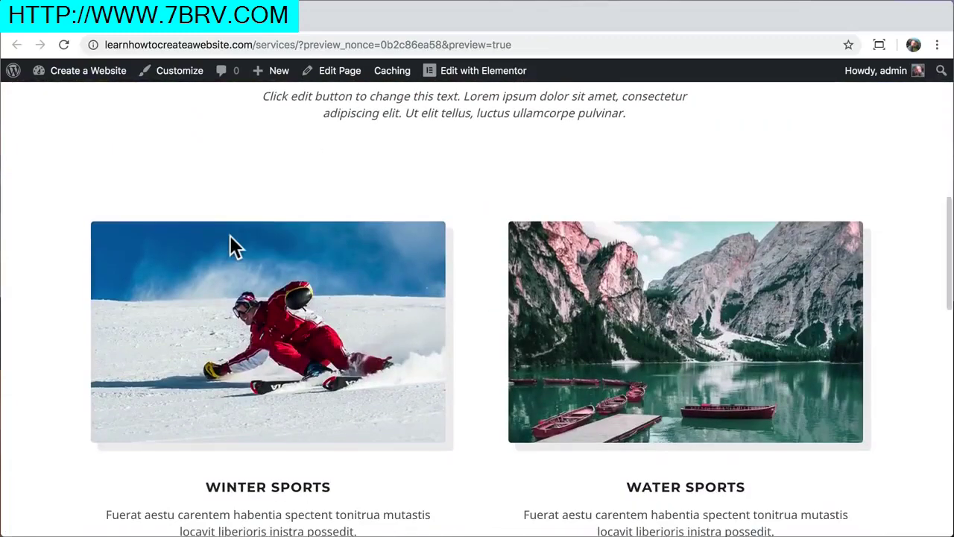
pyautogui.scroll(-2, 231, 246)
pyautogui.scroll(1, 230, 246)
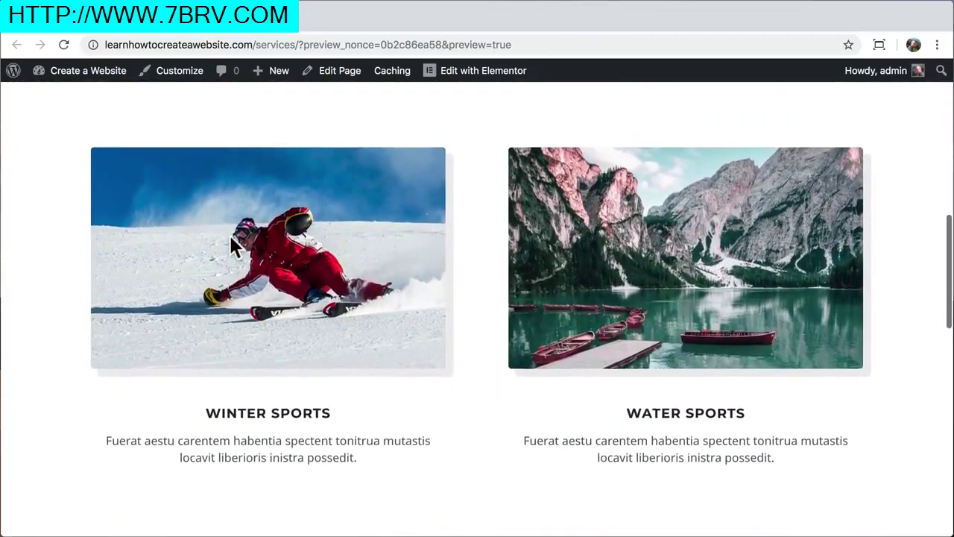
pyautogui.scroll(5, 231, 240)
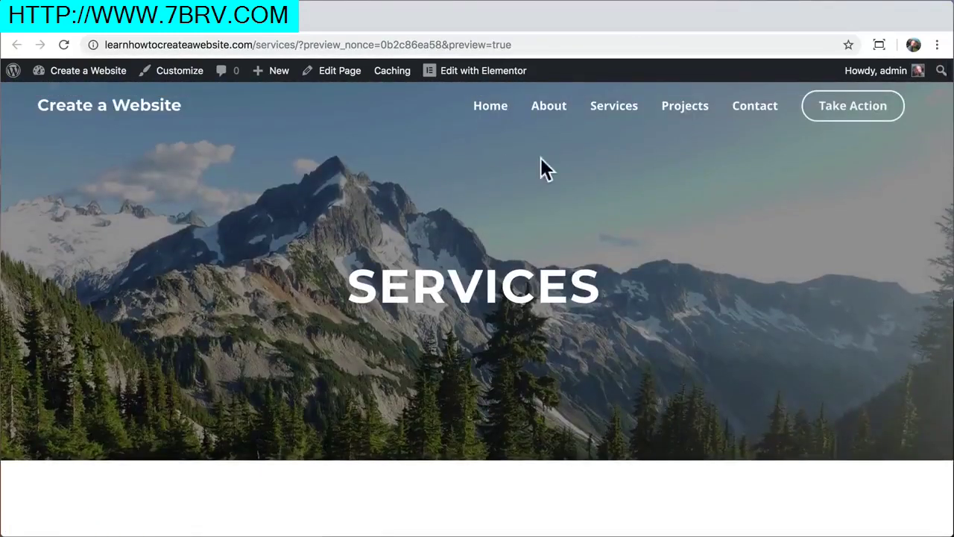
# Open the Projects page, browse its Water Sports carousel photos, and open it in Elementor
pyautogui.click(686, 117)
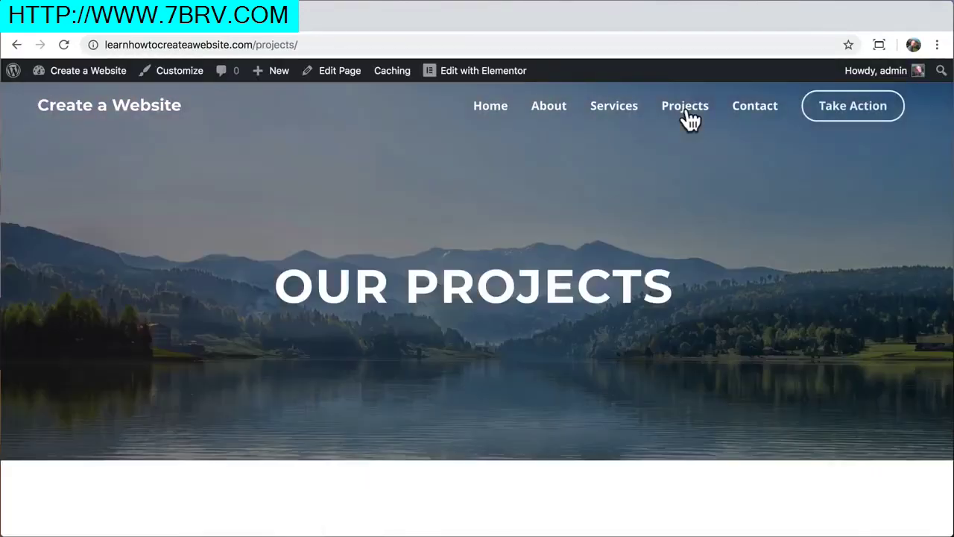
pyautogui.scroll(-6, 710, 350)
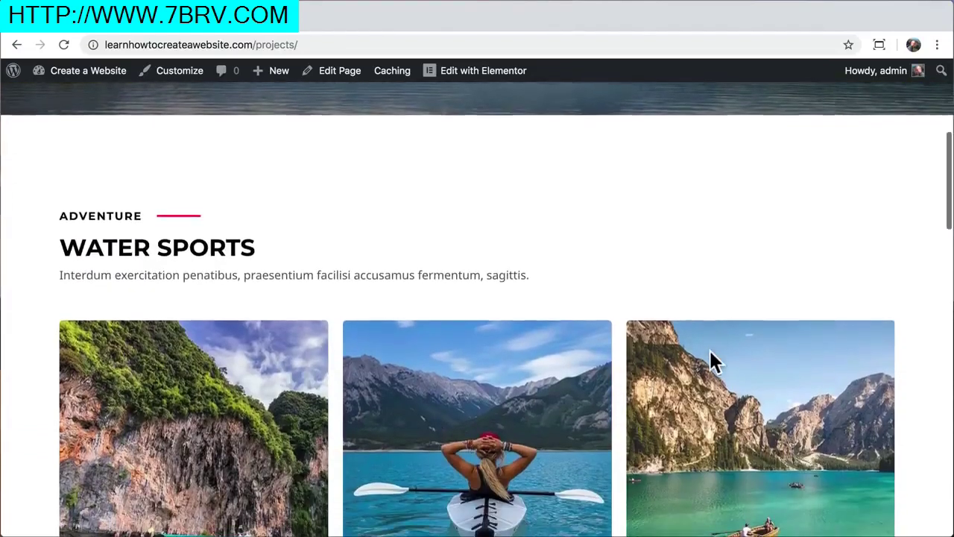
pyautogui.scroll(-1, 710, 350)
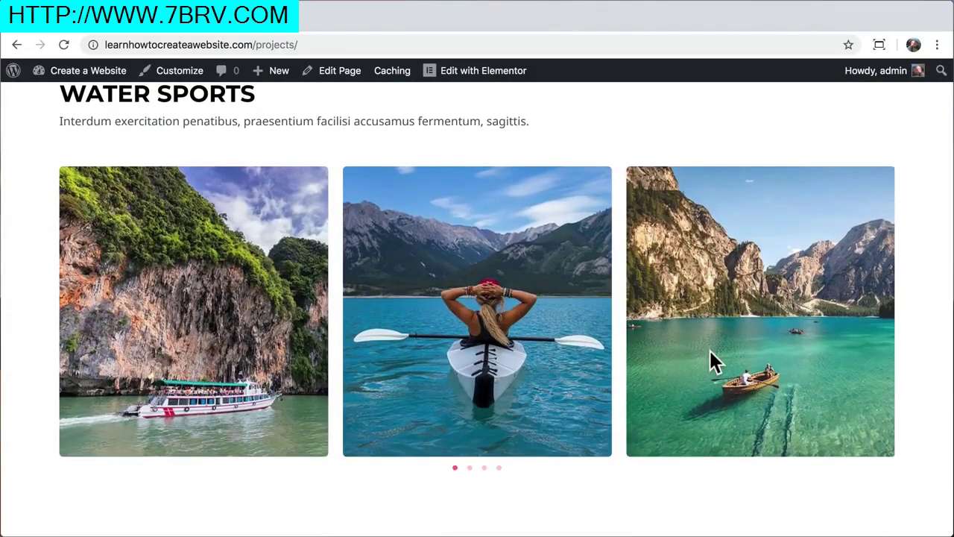
pyautogui.click(485, 467)
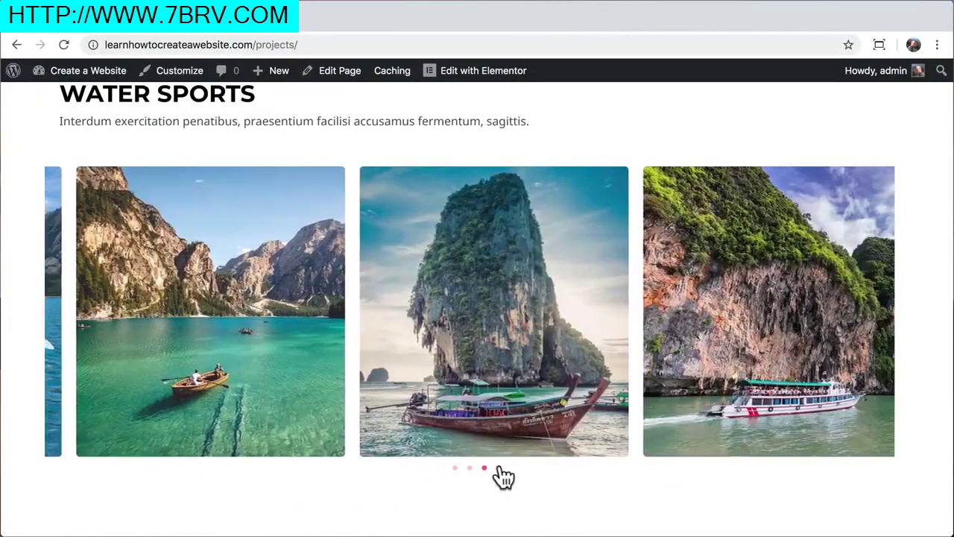
pyautogui.scroll(5, 543, 335)
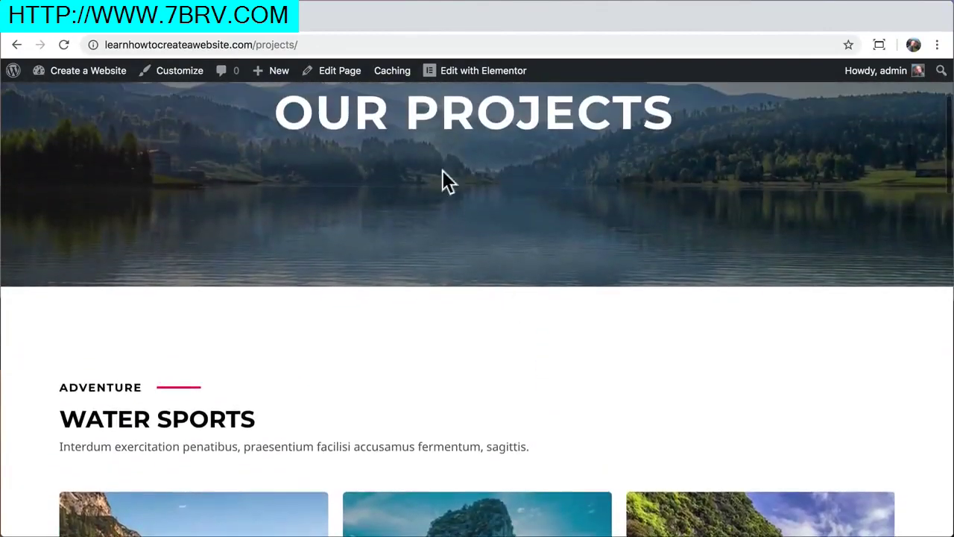
pyautogui.click(472, 84)
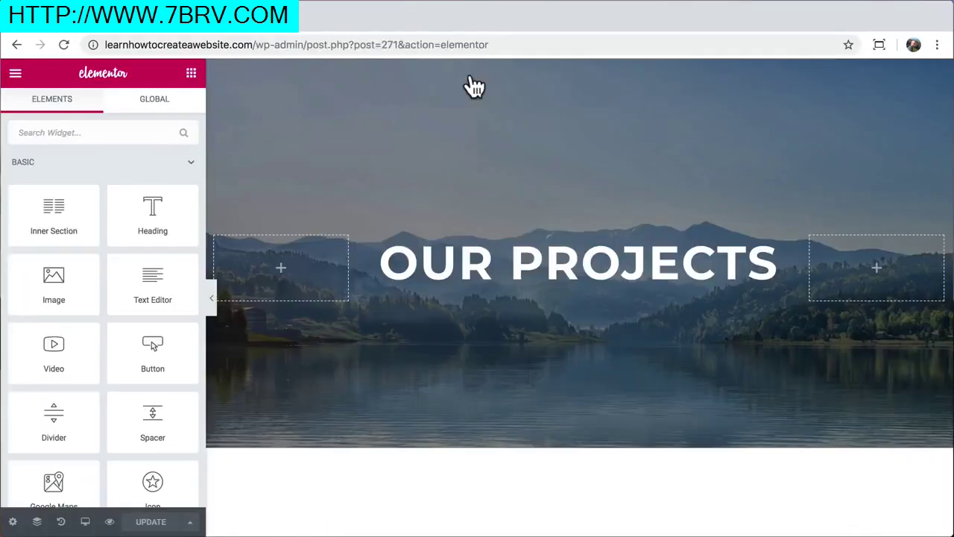
# Select the Water Sports image carousel and open its Add Images media library
pyautogui.scroll(-6, 471, 313)
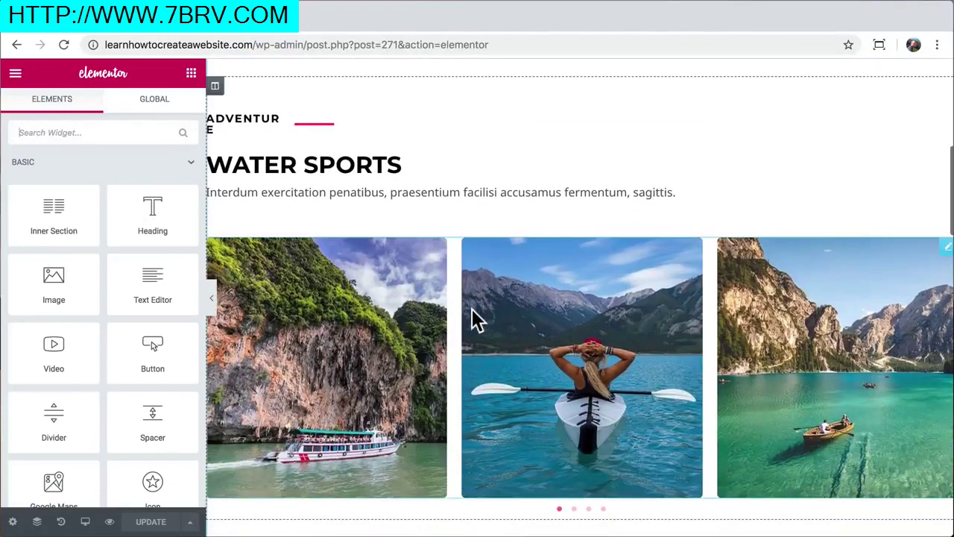
pyautogui.click(390, 327)
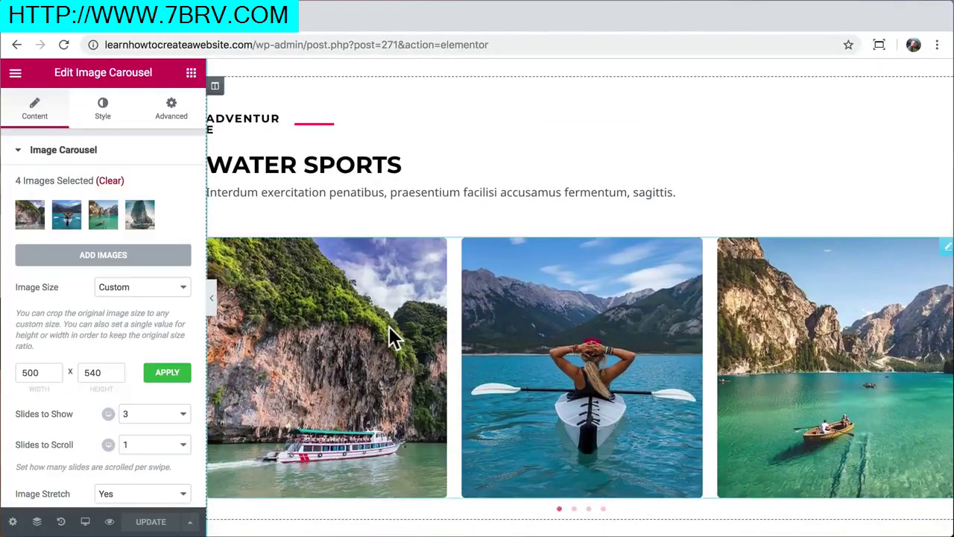
pyautogui.click(108, 255)
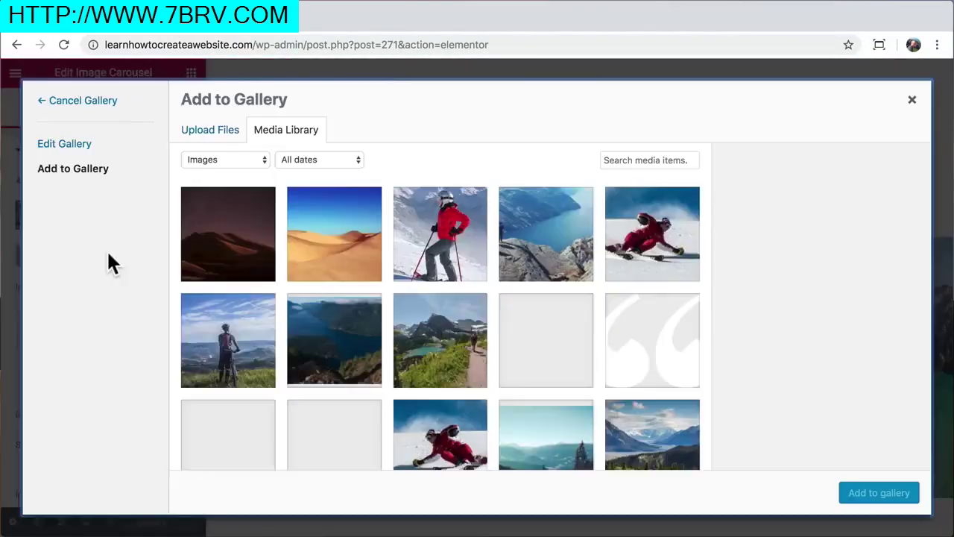
pyautogui.click(249, 28)
# Go to Pexels and search for kayaking photos
pyautogui.write('pexels.com')
pyautogui.press('Return')
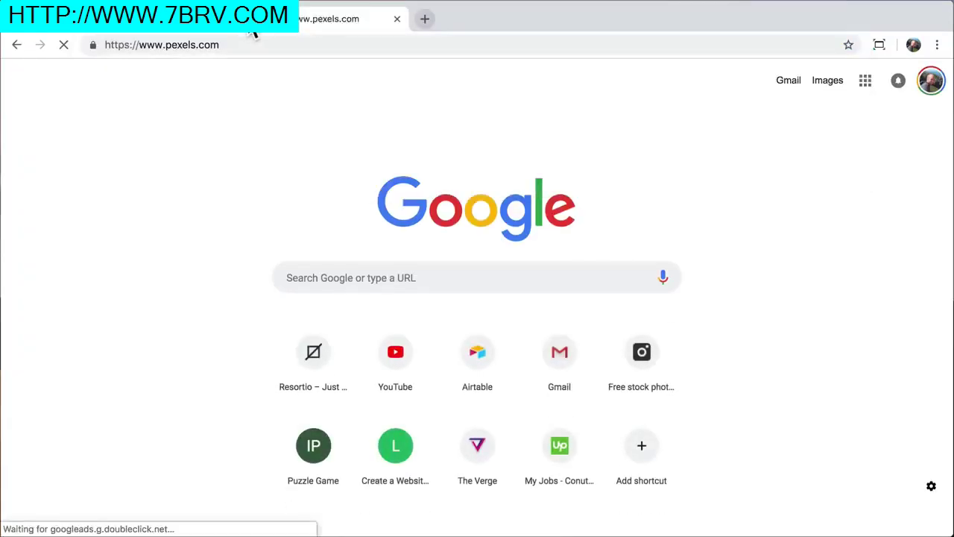
pyautogui.write('kayaking')
pyautogui.press('Return')
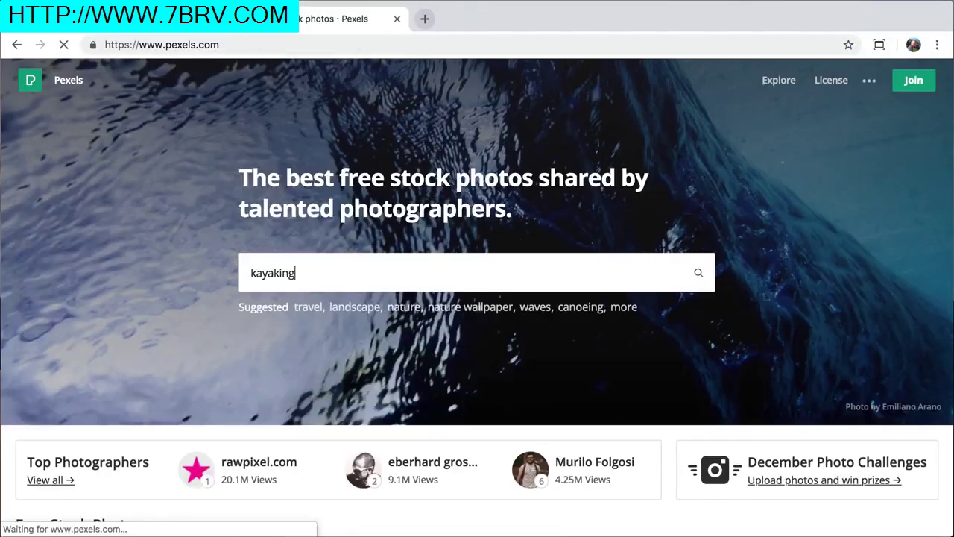
# Download the aerial three-kayak photo at Large 1920 × 1369 and return to WordPress's upload area
pyautogui.click(722, 313)
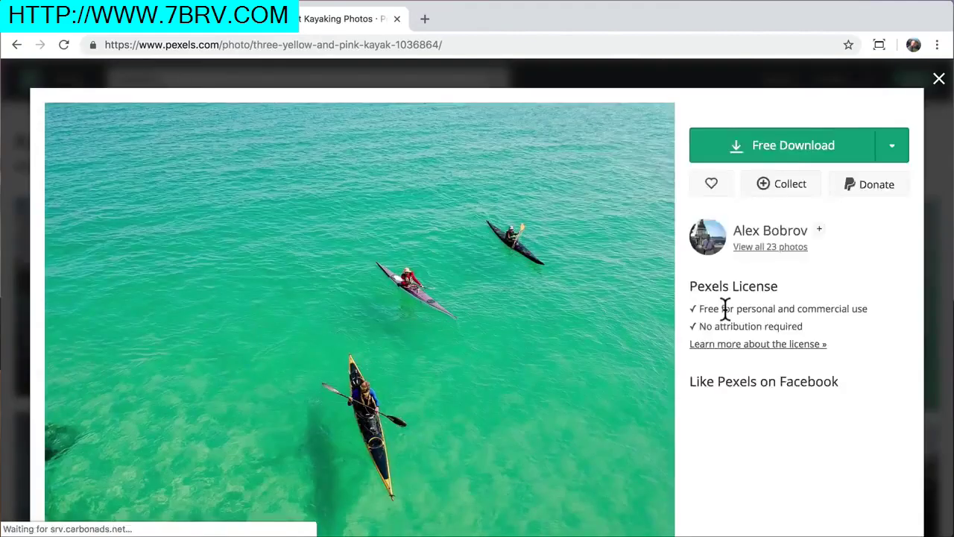
pyautogui.click(894, 223)
pyautogui.click(788, 320)
pyautogui.click(867, 455)
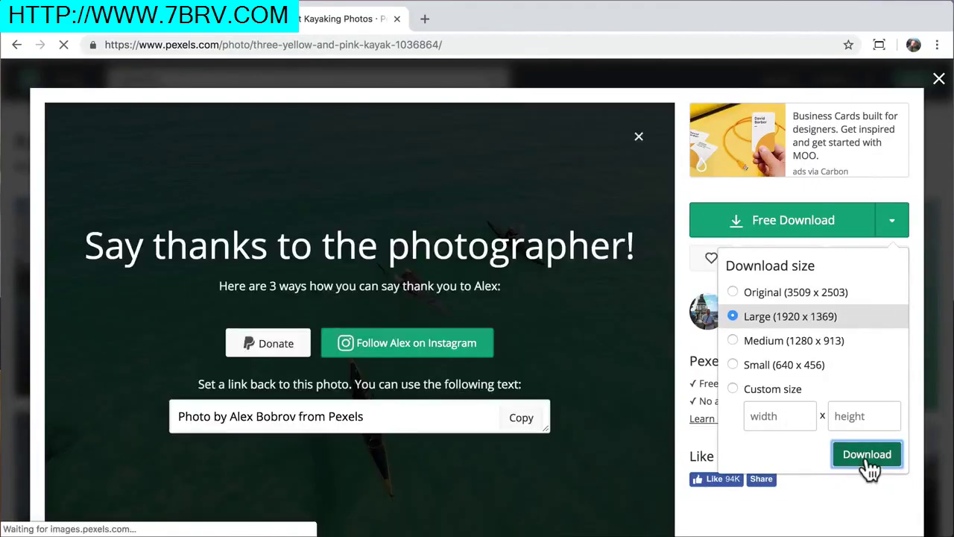
pyautogui.click(704, 412)
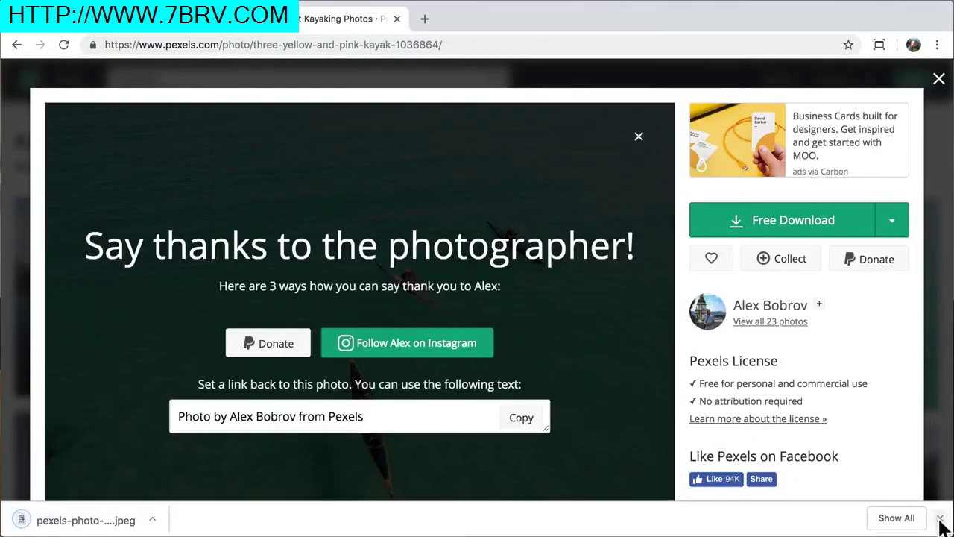
pyautogui.click(939, 518)
pyautogui.click(398, 19)
pyautogui.click(216, 133)
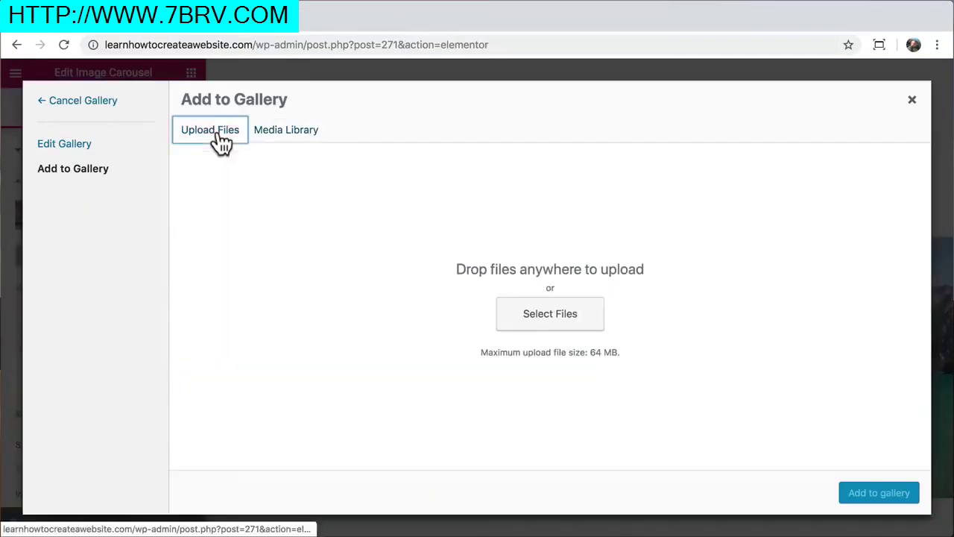
# Upload pexels-photo-1036864.jpeg to the media library
pyautogui.click(548, 316)
pyautogui.click(345, 110)
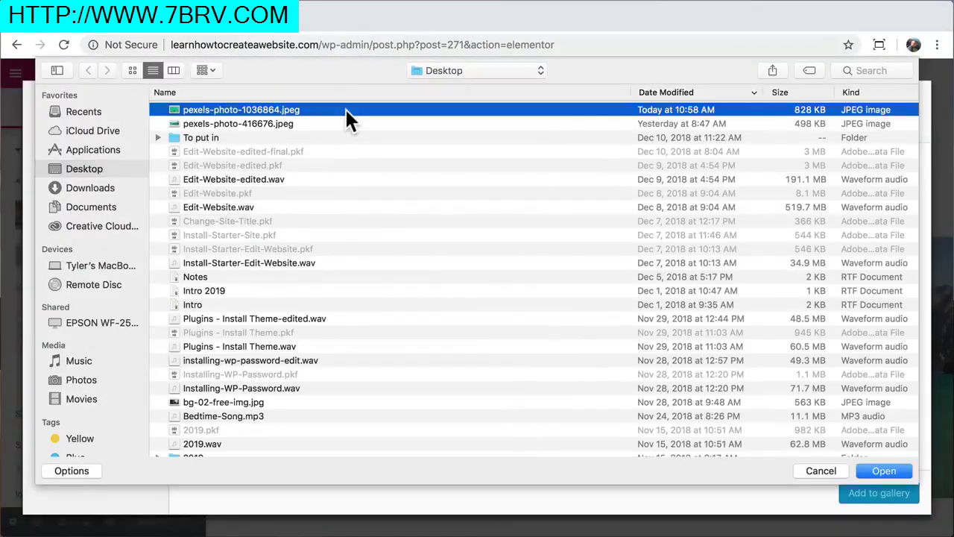
pyautogui.click(884, 471)
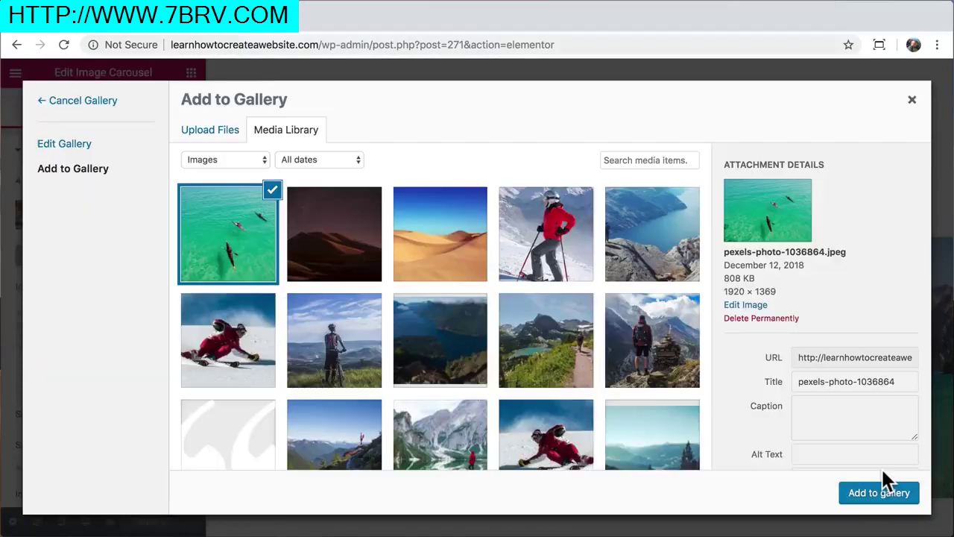
pyautogui.moveTo(722, 276); pyautogui.dragTo(757, 275)
pyautogui.click(758, 275)
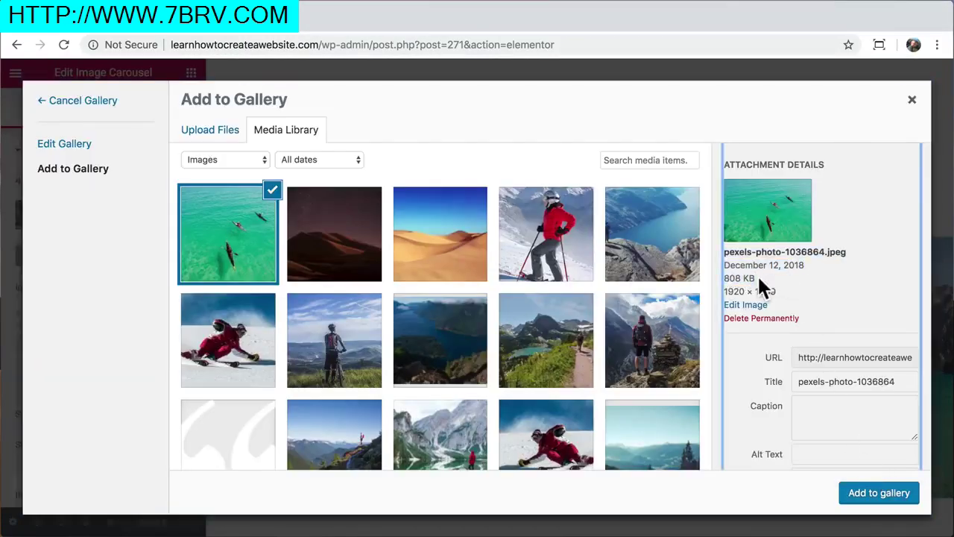
# Scale the uploaded kayak photo from 1920 wide down to 900 × 642
pyautogui.click(744, 306)
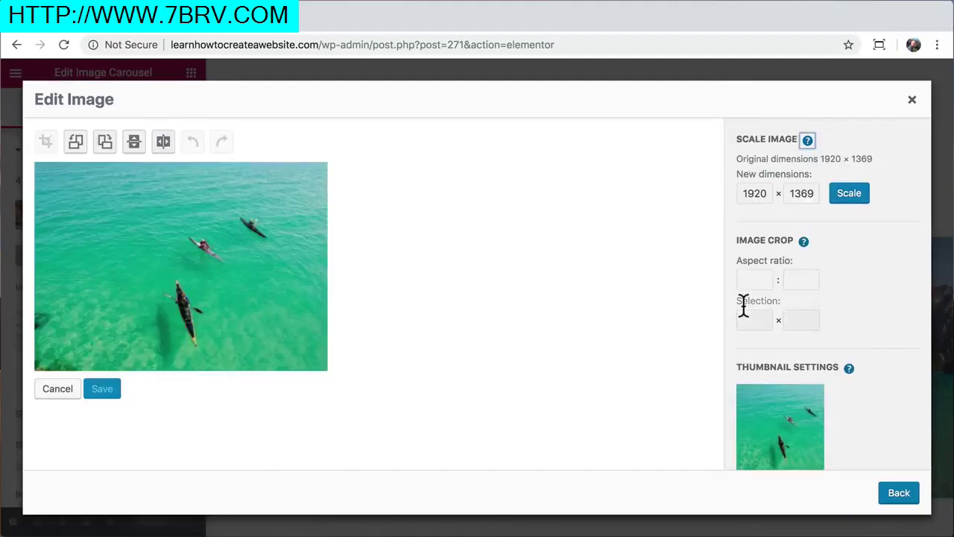
pyautogui.doubleClick(754, 194)
pyautogui.write('900')
pyautogui.click(849, 194)
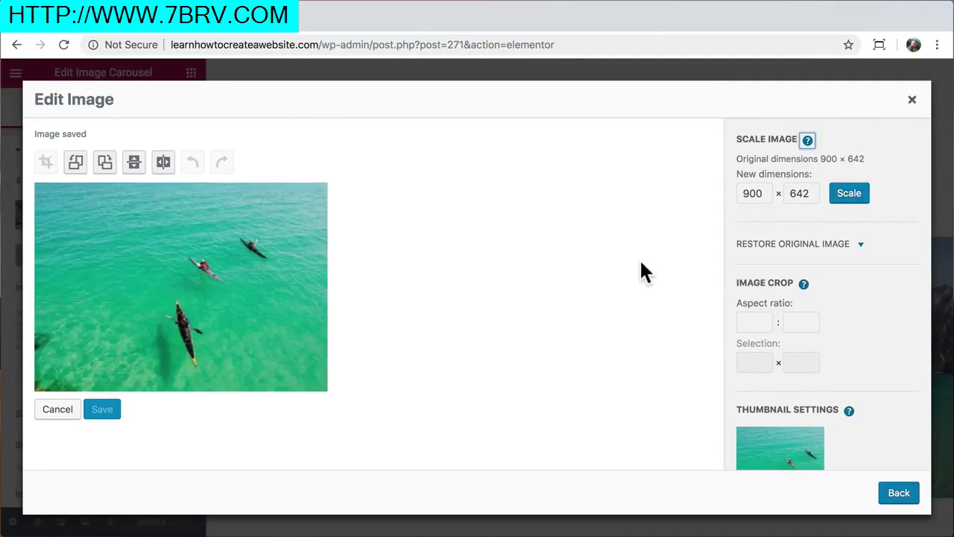
pyautogui.scroll(-4, 742, 298)
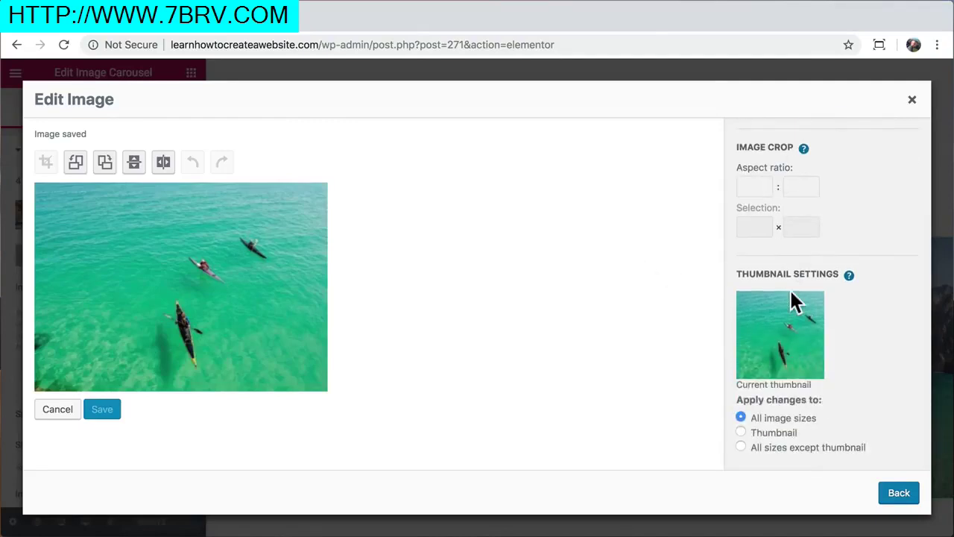
# Insert the kayak photo as the third of five carousel images and preview the page
pyautogui.click(898, 498)
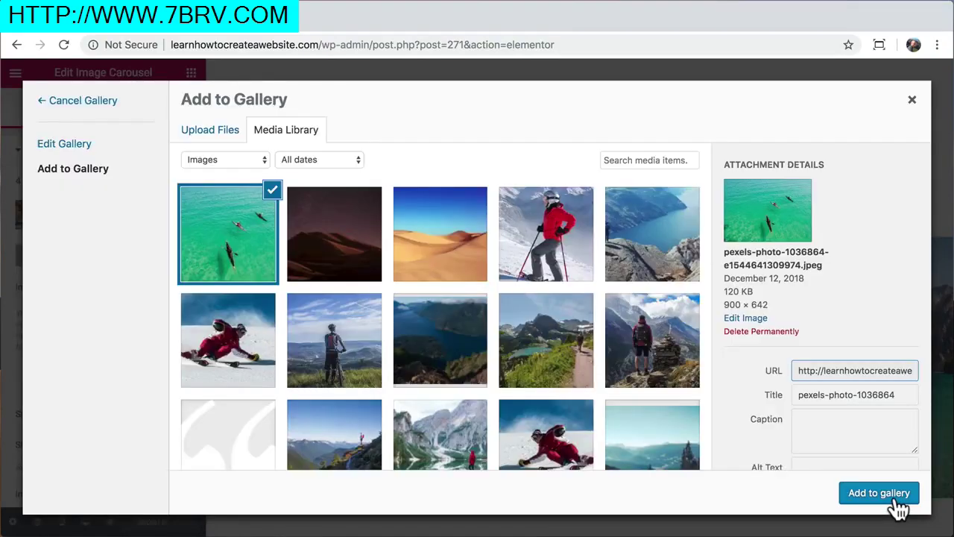
pyautogui.moveTo(722, 291); pyautogui.dragTo(755, 293)
pyautogui.click(878, 495)
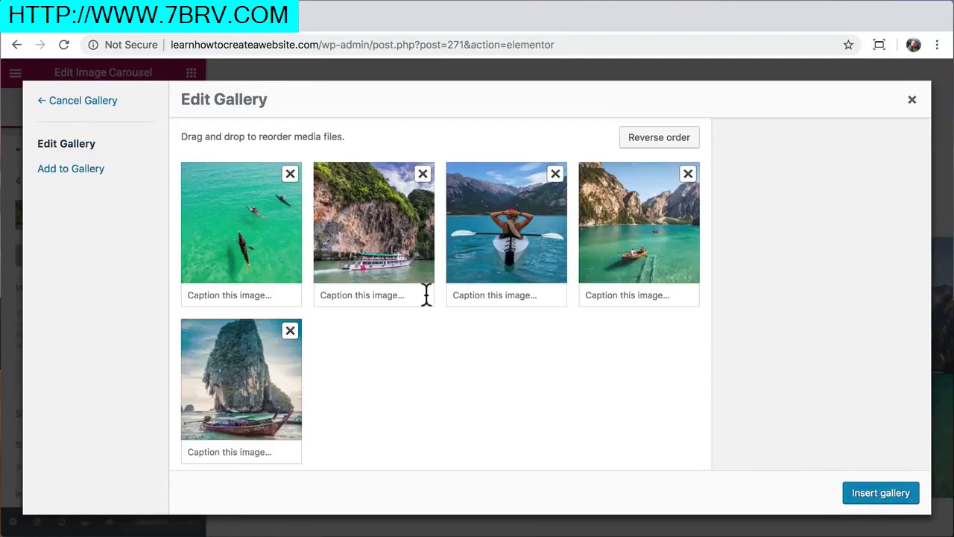
pyautogui.moveTo(260, 221); pyautogui.dragTo(534, 232)
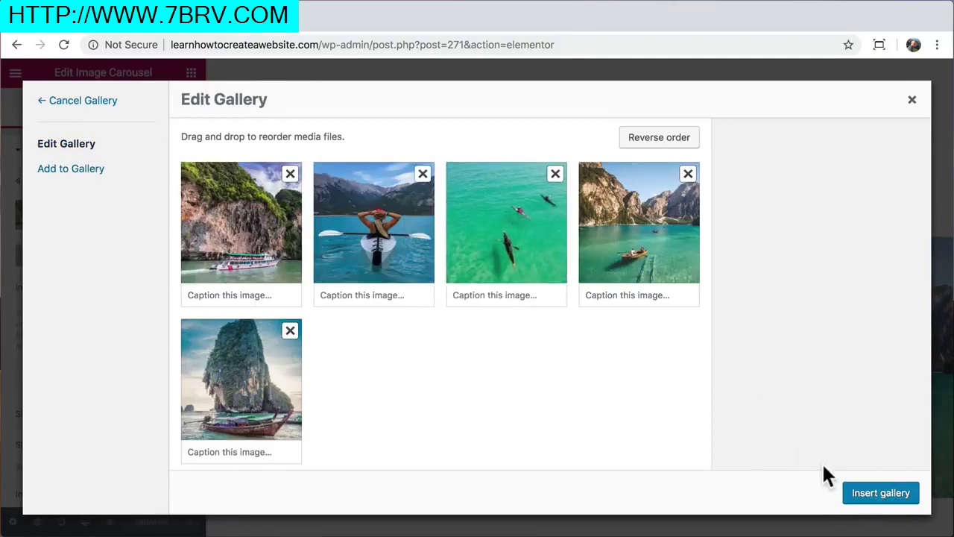
pyautogui.click(877, 498)
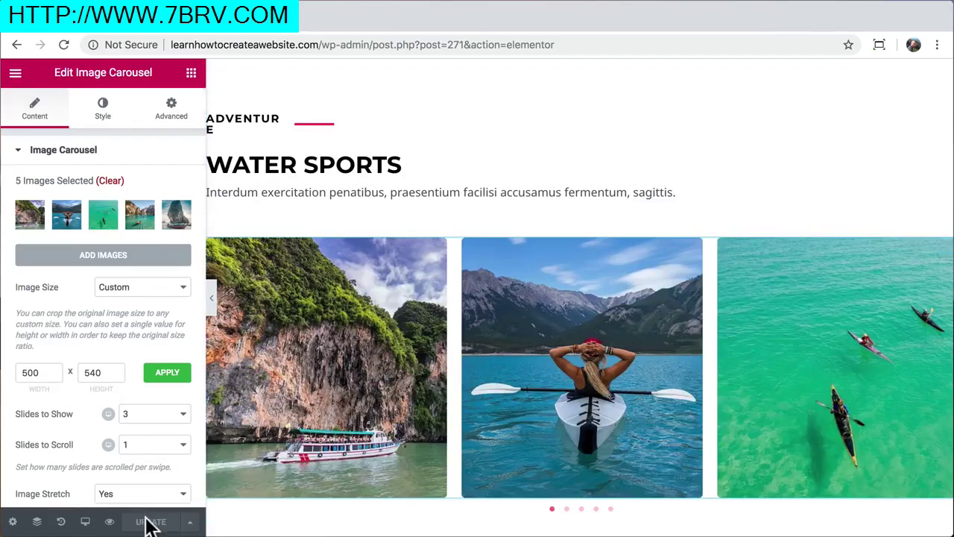
pyautogui.click(110, 522)
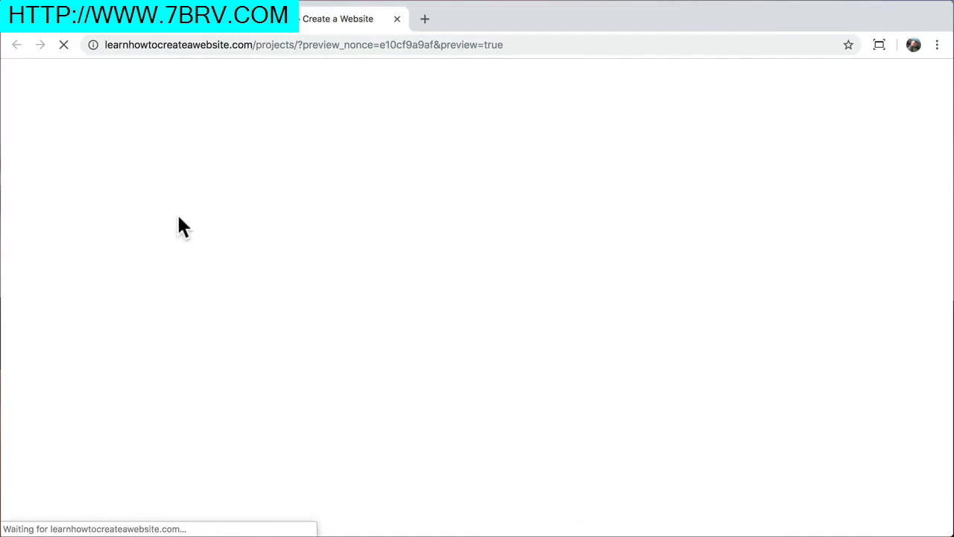
# Check the preview's Water Sports carousel by sliding through its photos
pyautogui.scroll(-4, 289, 298)
pyautogui.scroll(-3, 289, 299)
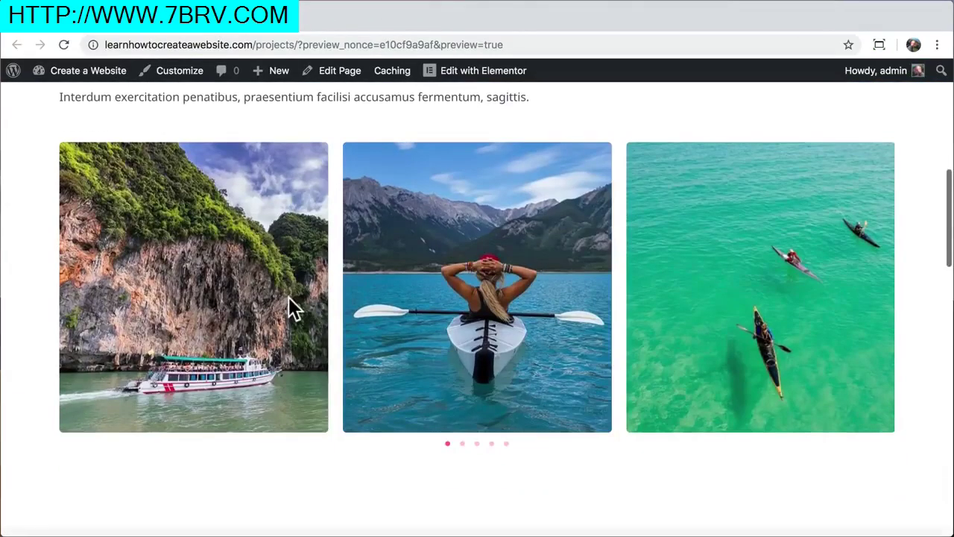
pyautogui.click(461, 443)
pyautogui.click(491, 444)
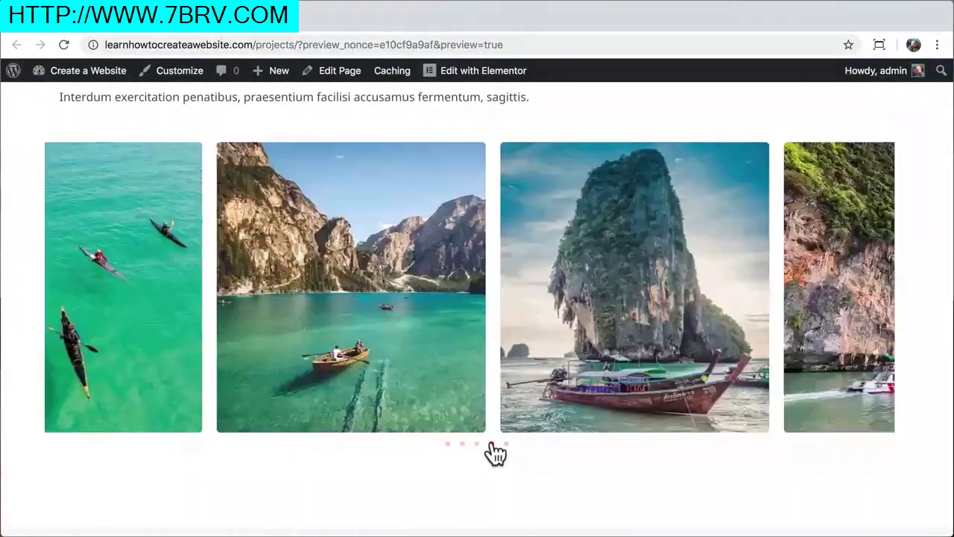
pyautogui.moveTo(354, 310); pyautogui.dragTo(440, 303)
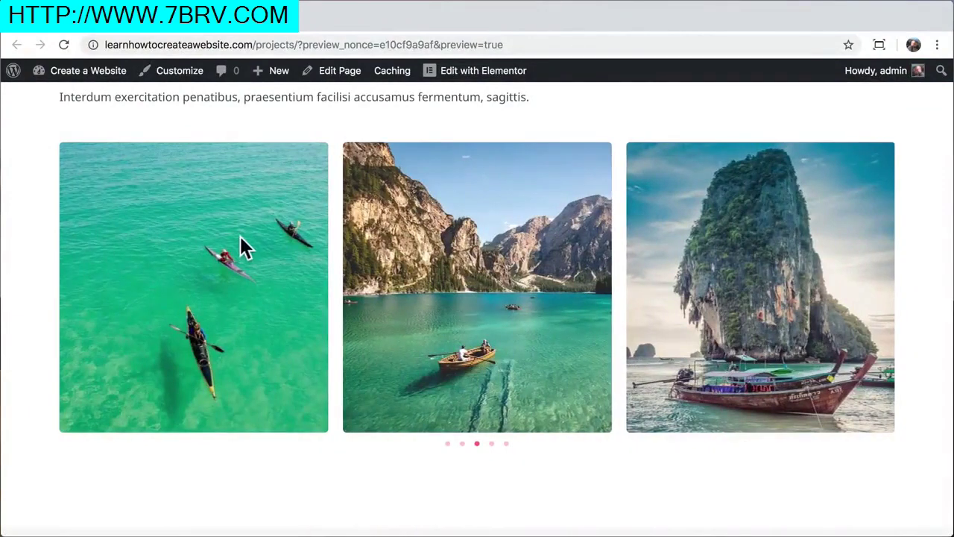
pyautogui.moveTo(242, 239); pyautogui.dragTo(443, 242)
pyautogui.scroll(2, 443, 242)
pyautogui.scroll(5, 444, 246)
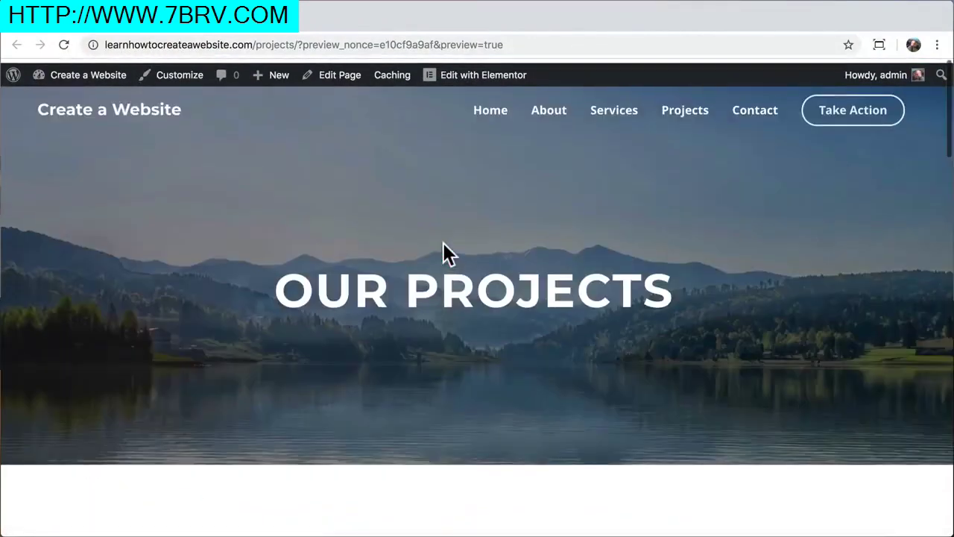
# Open the live Contact page and scroll down to its contact details
pyautogui.click(755, 112)
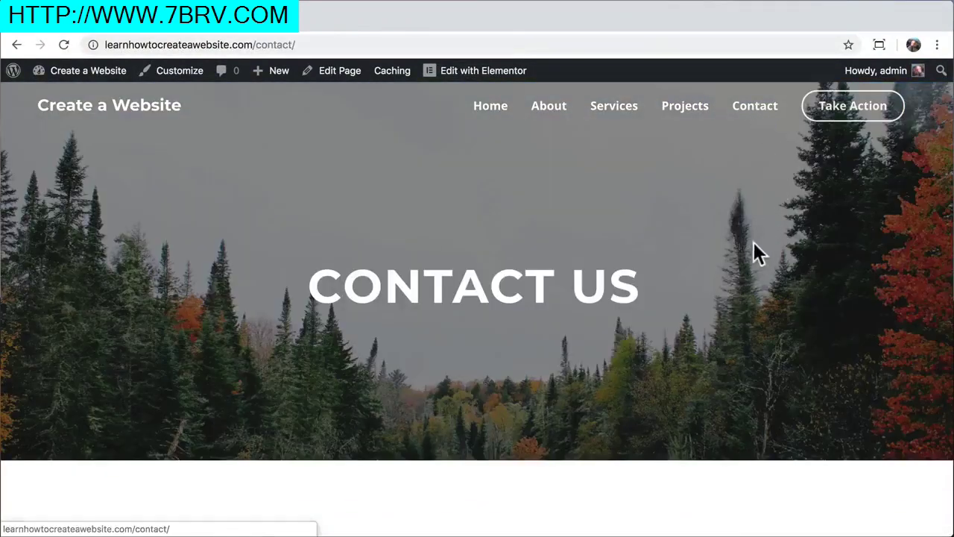
pyautogui.scroll(-2, 708, 286)
pyautogui.scroll(-4, 709, 296)
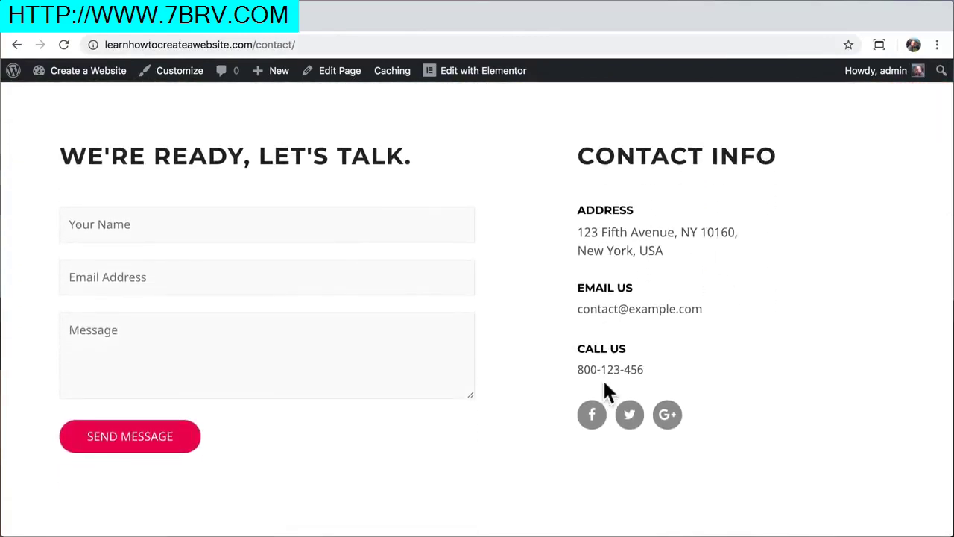
# Open the Contact page in the Elementor editor
pyautogui.click(485, 72)
pyautogui.scroll(-5, 599, 241)
pyautogui.scroll(2, 600, 241)
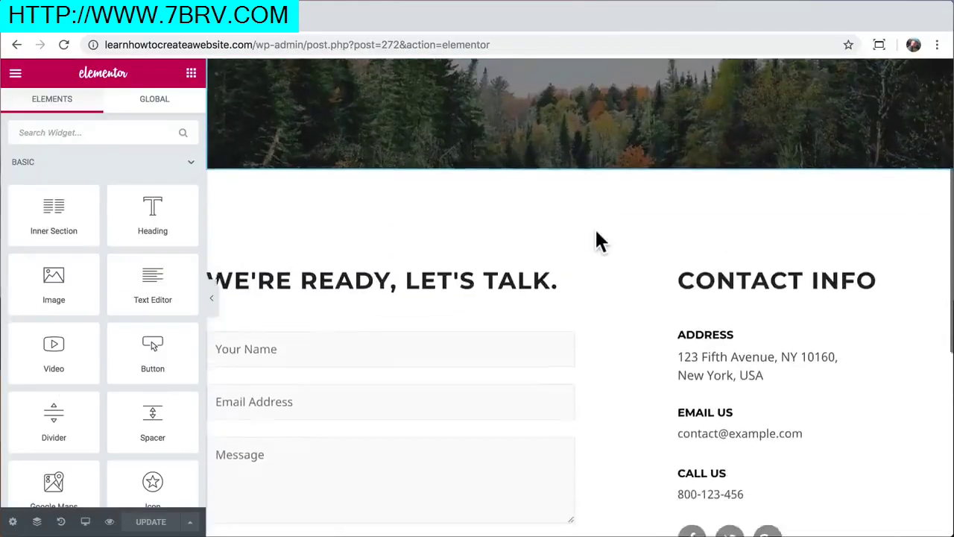
pyautogui.scroll(-3, 600, 240)
# Replace the Address and Email Us texts with a new street address and e-mail, then select the old phone number
pyautogui.click(626, 250)
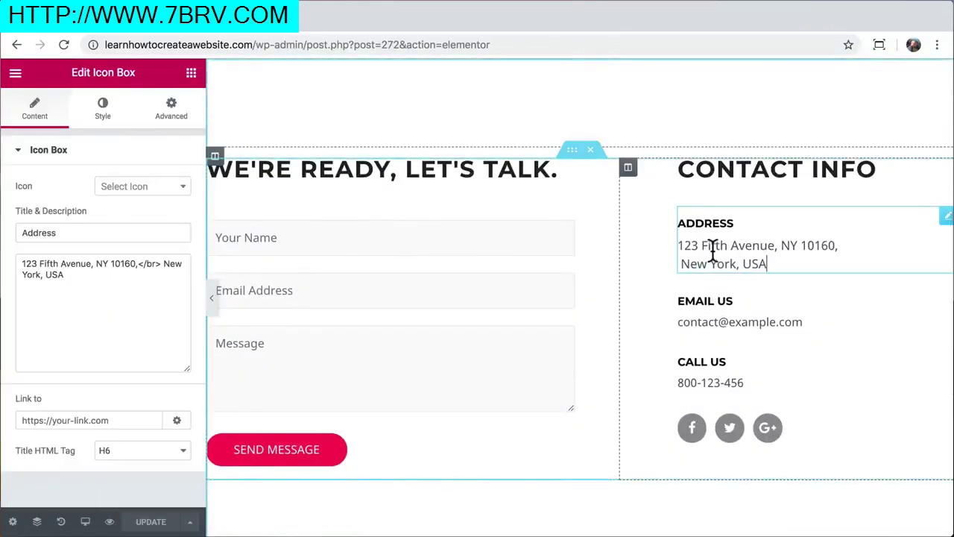
pyautogui.tripleClick(109, 276)
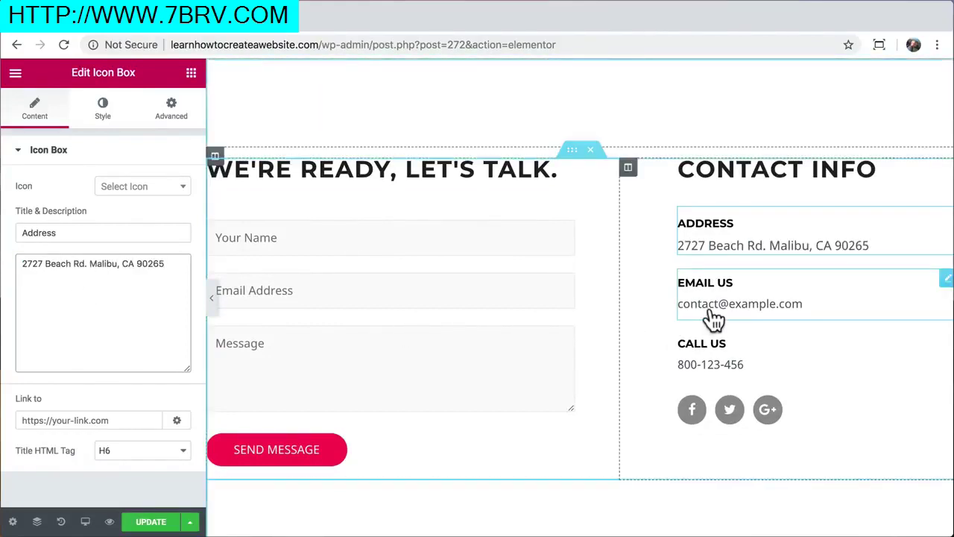
pyautogui.click(715, 319)
pyautogui.tripleClick(107, 305)
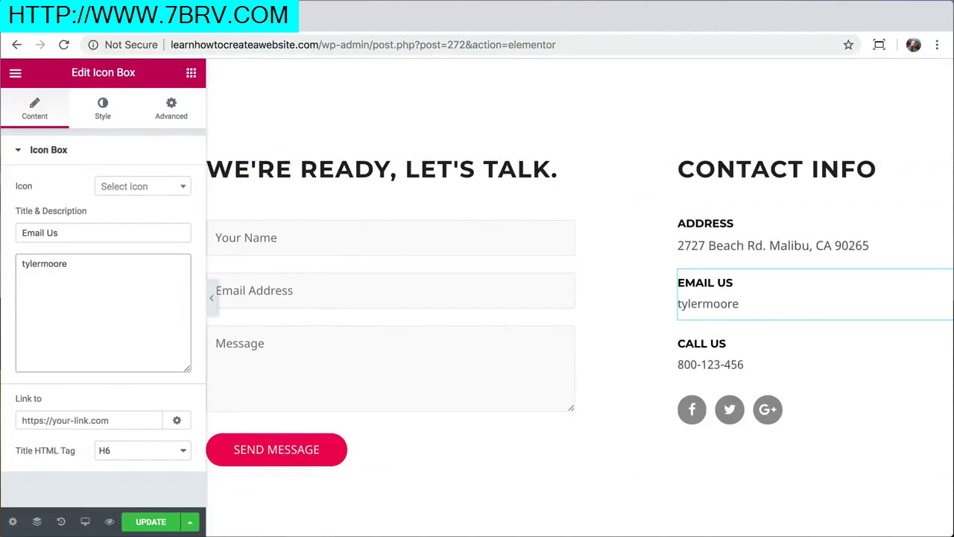
pyautogui.click(699, 366)
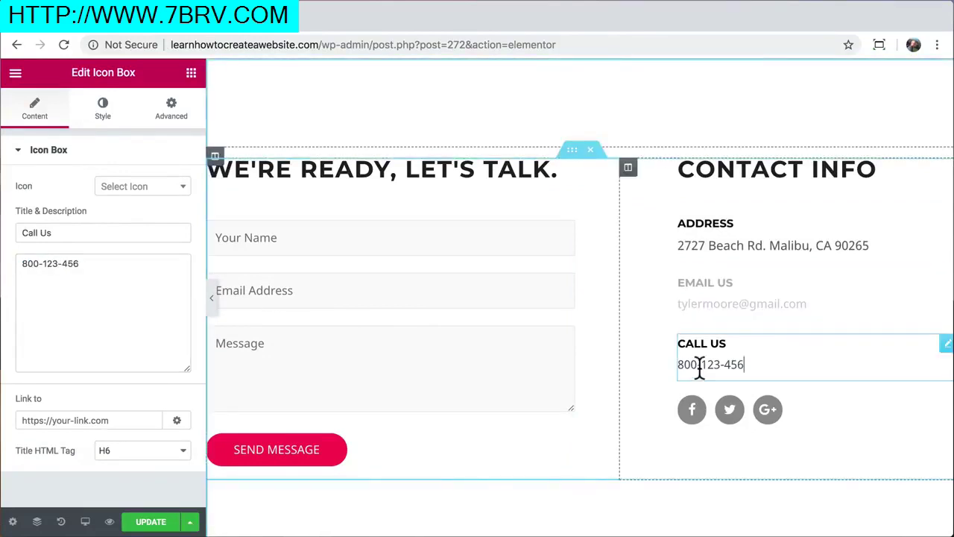
pyautogui.tripleClick(100, 275)
# Enter the new phone number, discard a trial Facebook link, and save the Contact page
pyautogui.click(689, 411)
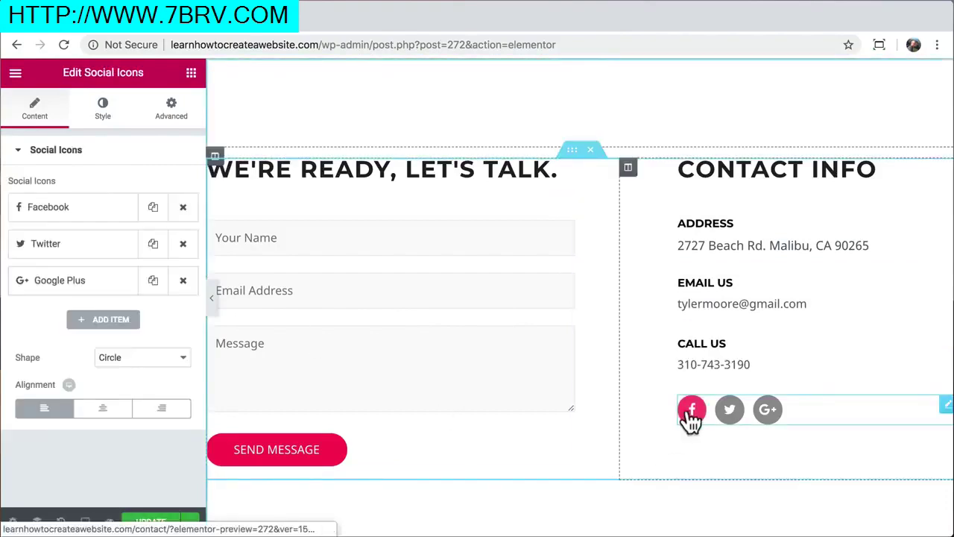
pyautogui.click(49, 206)
pyautogui.click(70, 300)
pyautogui.write('facebook.com/something')
pyautogui.press('BackSpace')
pyautogui.press('BackSpace')
pyautogui.press('BackSpace')
pyautogui.press('BackSpace')
pyautogui.press('BackSpace')
pyautogui.press('BackSpace')
pyautogui.press('BackSpace')
pyautogui.press('BackSpace')
pyautogui.press('BackSpace')
pyautogui.press('BackSpace')
pyautogui.press('BackSpace')
pyautogui.press('BackSpace')
pyautogui.press('BackSpace')
pyautogui.press('BackSpace')
pyautogui.press('BackSpace')
pyautogui.press('BackSpace')
pyautogui.press('BackSpace')
pyautogui.press('BackSpace')
pyautogui.press('BackSpace')
pyautogui.press('BackSpace')
pyautogui.press('BackSpace')
pyautogui.press('BackSpace')
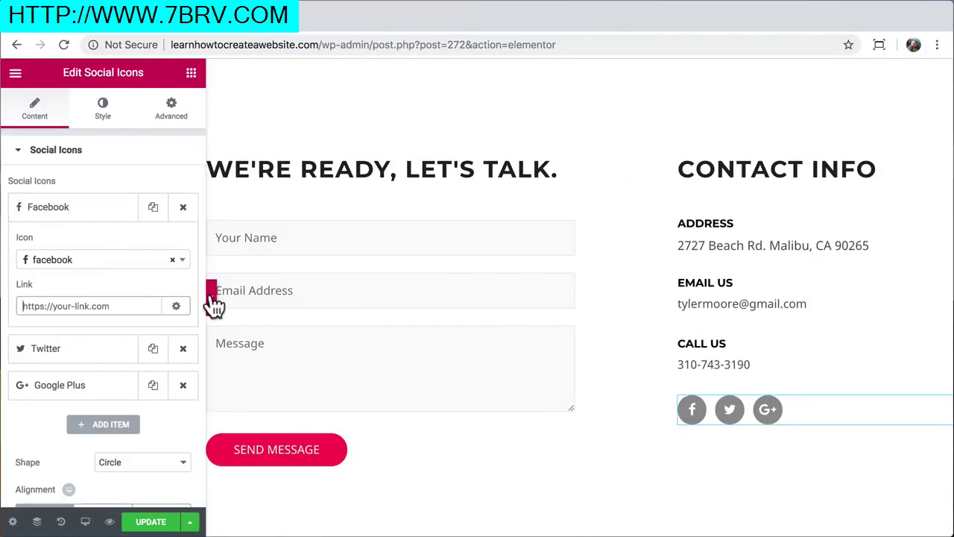
pyautogui.click(338, 236)
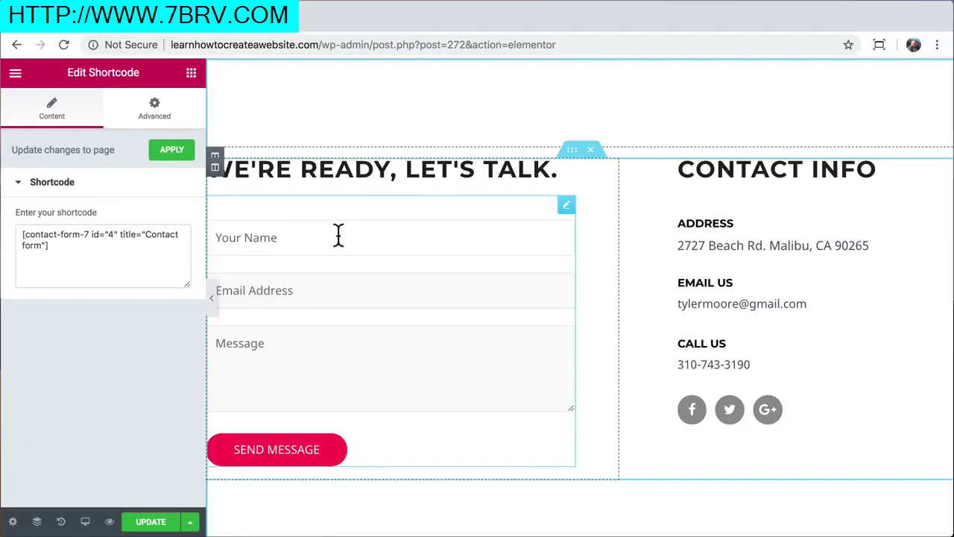
pyautogui.click(158, 522)
# Trim the URL to /wp-admin to load the admin Dashboard
pyautogui.scroll(5, 234, 238)
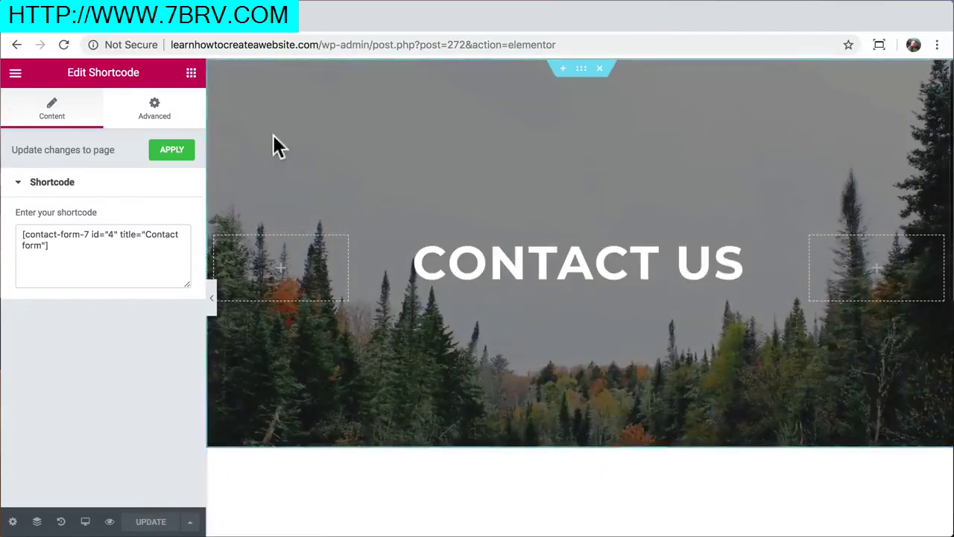
pyautogui.moveTo(371, 44); pyautogui.dragTo(505, 62)
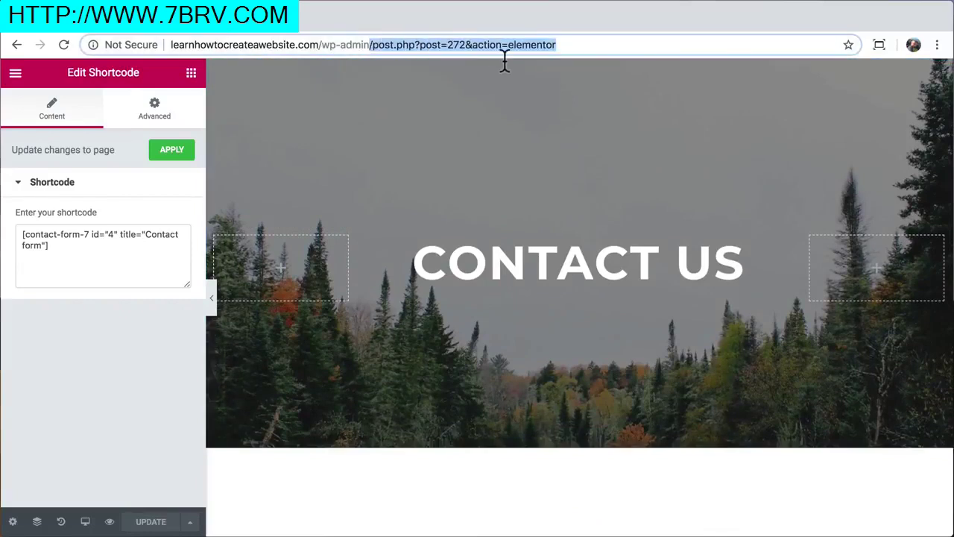
pyautogui.press('BackSpace')
pyautogui.press('Return')
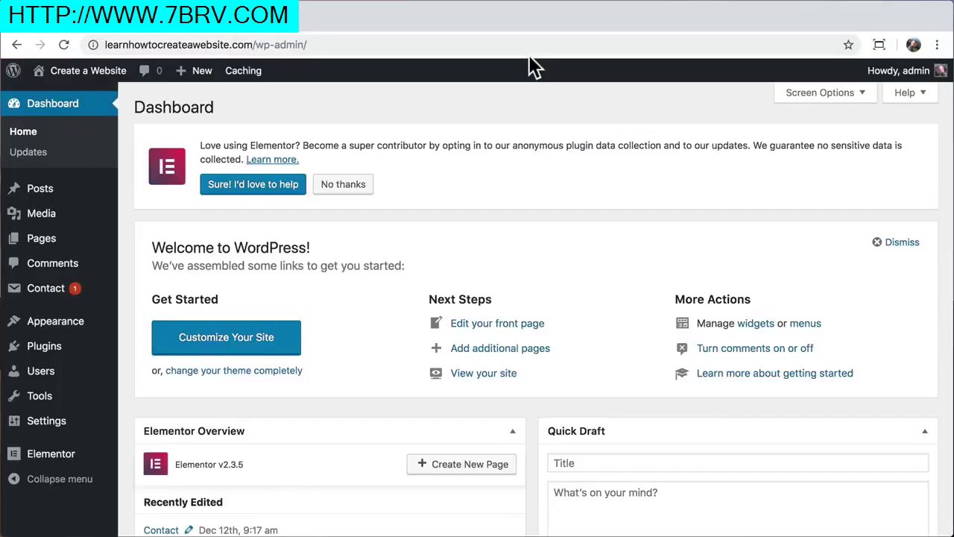
# Go to the Contact Forms list and edit the 'Contact form'
pyautogui.click(63, 295)
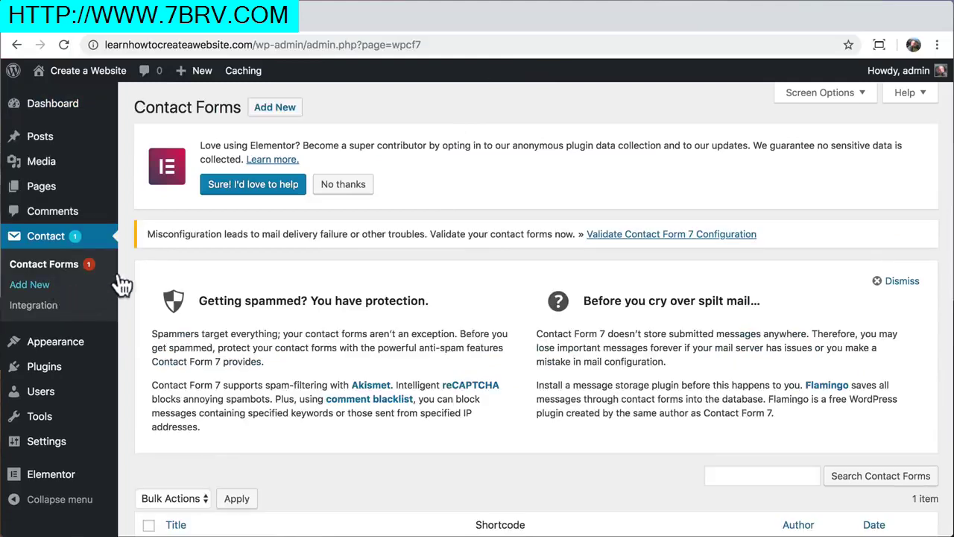
pyautogui.moveTo(146, 233); pyautogui.dragTo(578, 231)
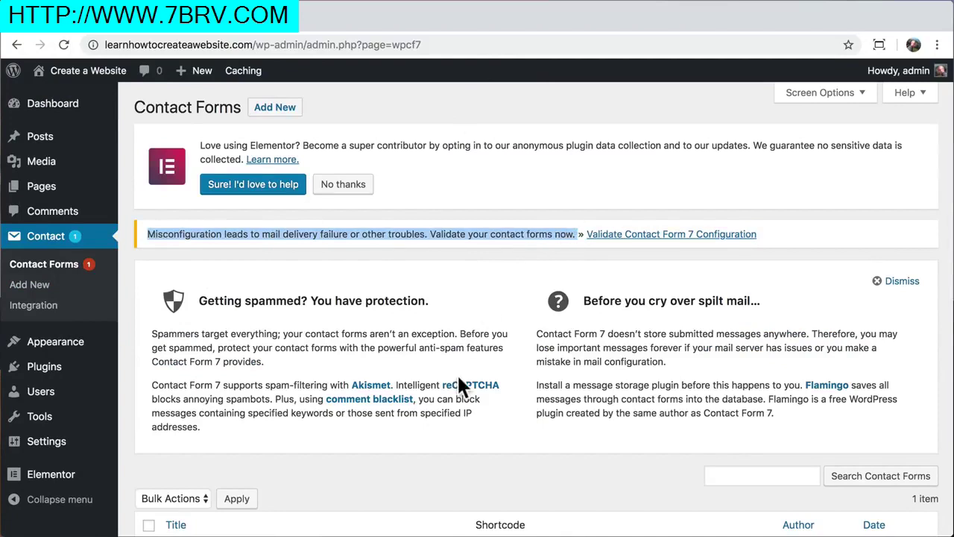
pyautogui.scroll(-2, 457, 373)
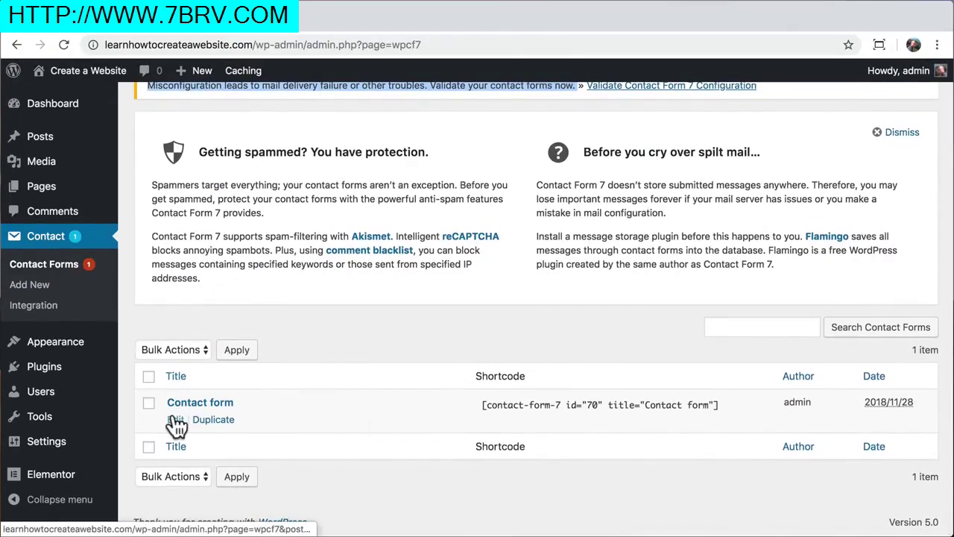
pyautogui.click(170, 419)
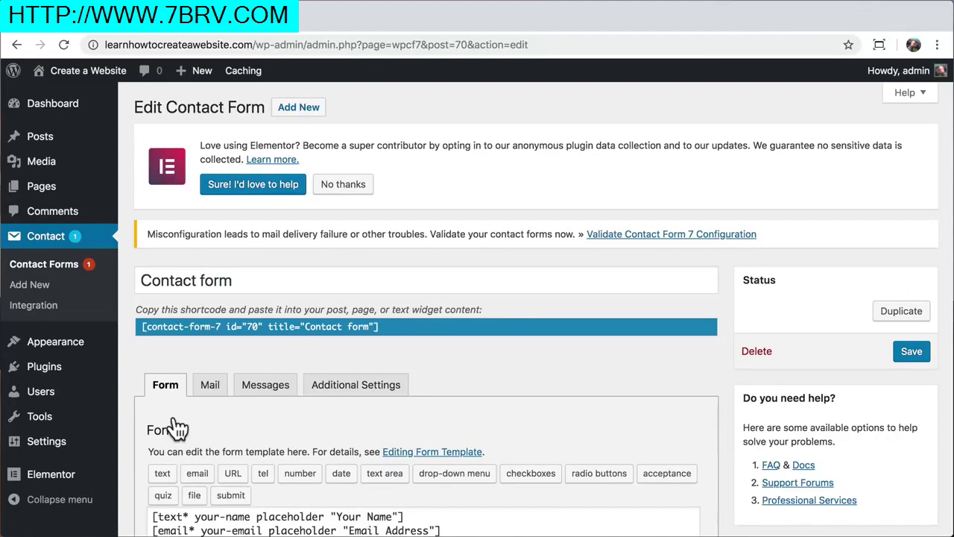
# Show the Contact form's Mail panel with its To, From and Subject fields
pyautogui.scroll(-4, 176, 429)
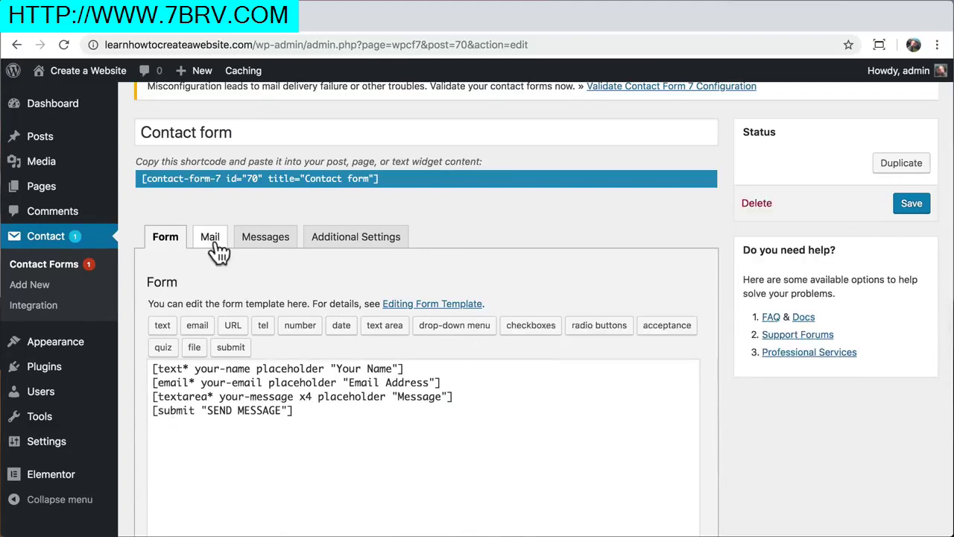
pyautogui.click(213, 243)
pyautogui.scroll(-4, 213, 382)
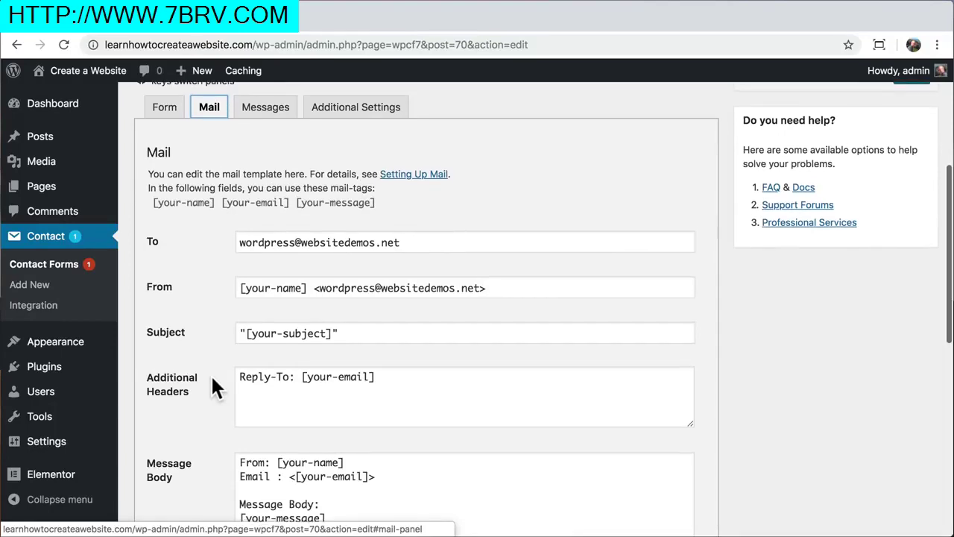
pyautogui.scroll(4, 213, 379)
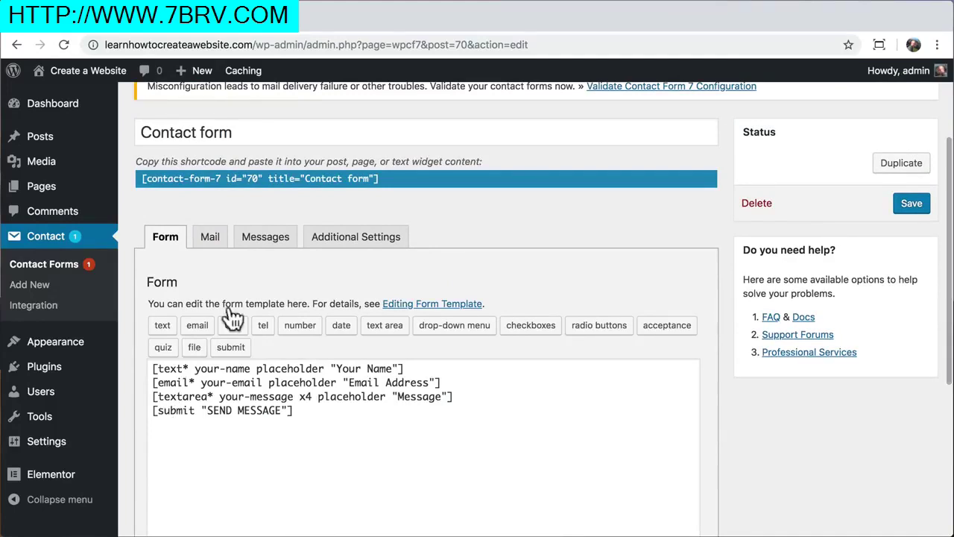
pyautogui.click(211, 240)
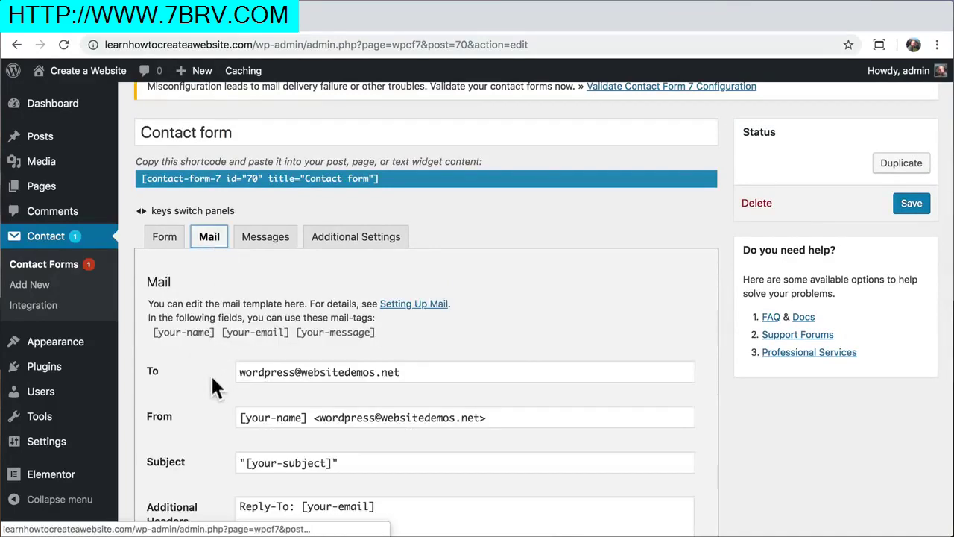
pyautogui.scroll(-4, 210, 373)
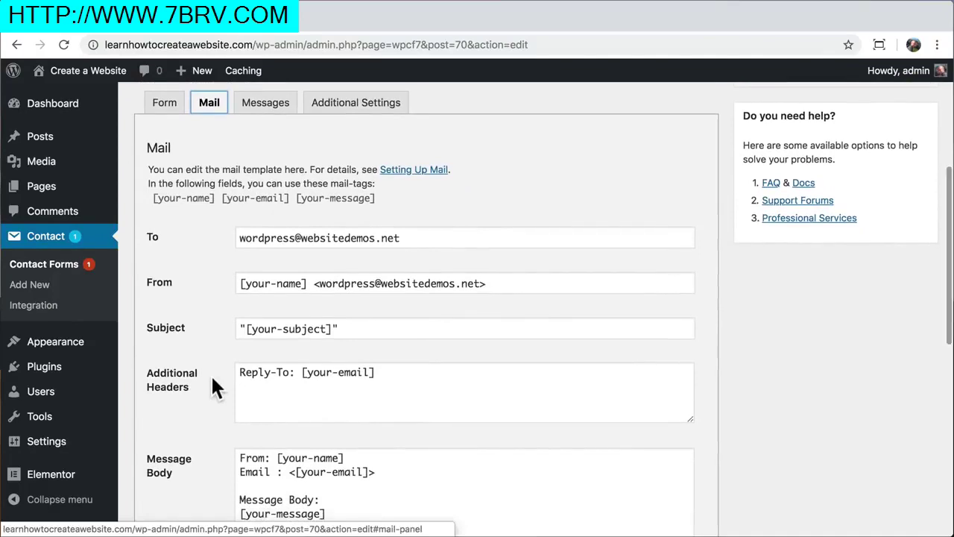
# Replace the recipient address and set the sender address domain to learnhowtocreateawebsite.com, then save
pyautogui.moveTo(403, 237); pyautogui.dragTo(211, 237)
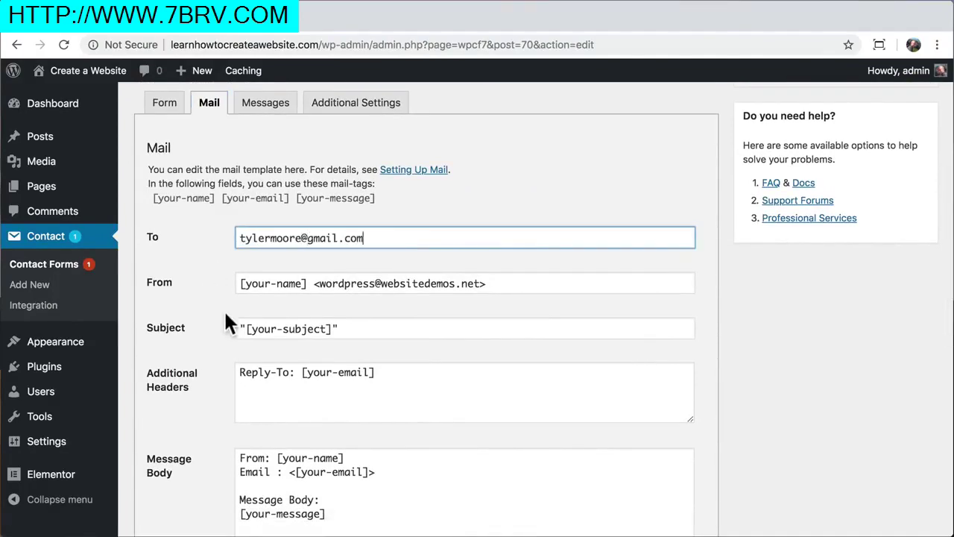
pyautogui.moveTo(480, 285); pyautogui.dragTo(319, 260)
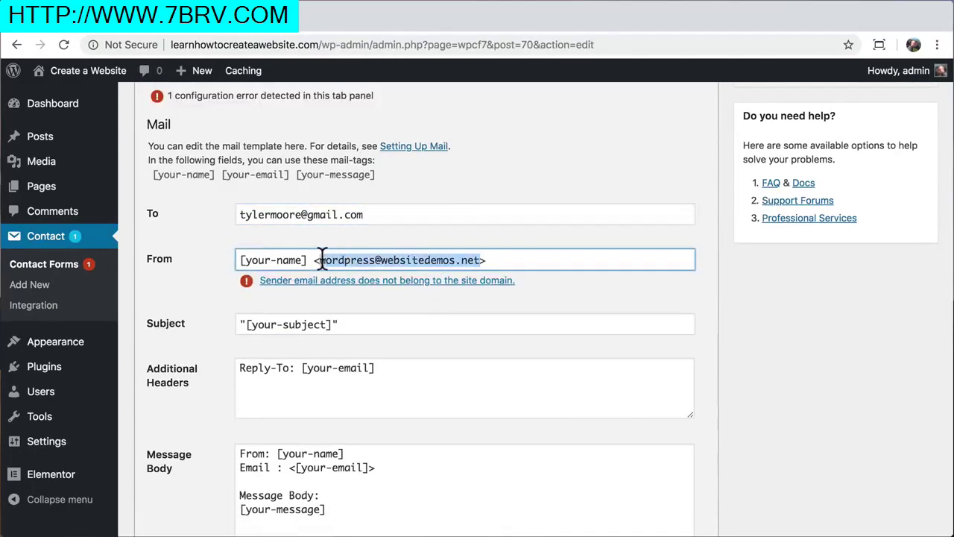
pyautogui.doubleClick(423, 260)
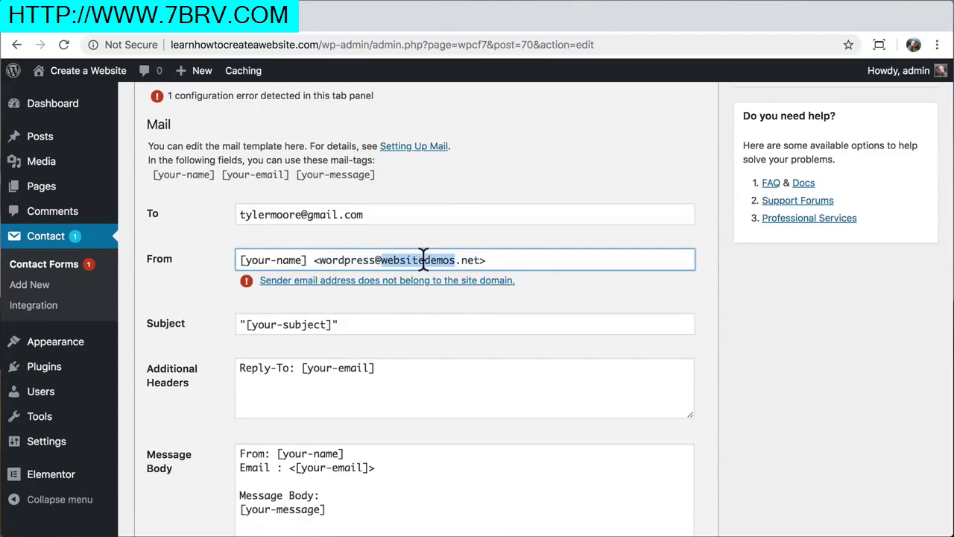
pyautogui.moveTo(480, 260); pyautogui.dragTo(385, 266)
pyautogui.write('learnhowtocreateawebsite.com')
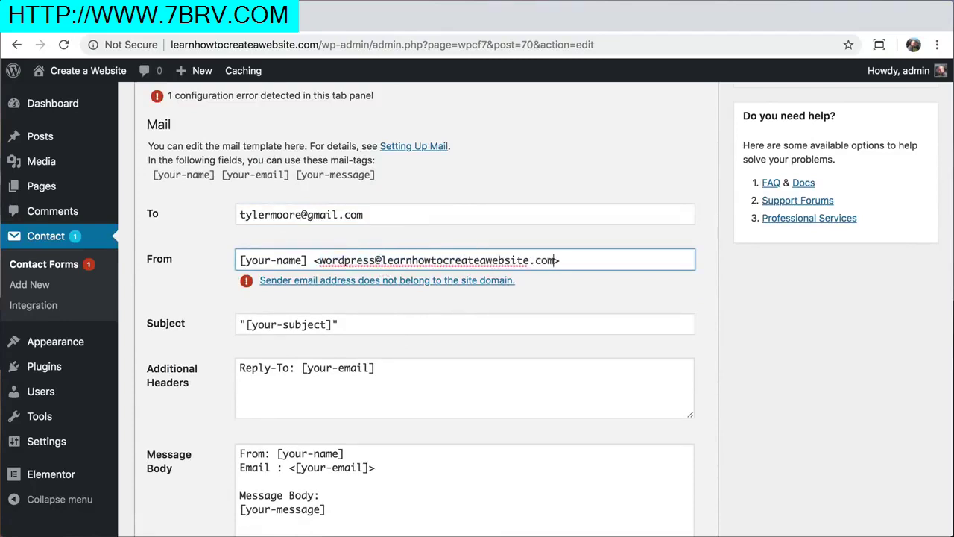
pyautogui.press('Return')
# Set the mail Subject to [your-name], save the contact form, and go to the live site
pyautogui.click(331, 330)
pyautogui.moveTo(330, 330); pyautogui.dragTo(249, 328)
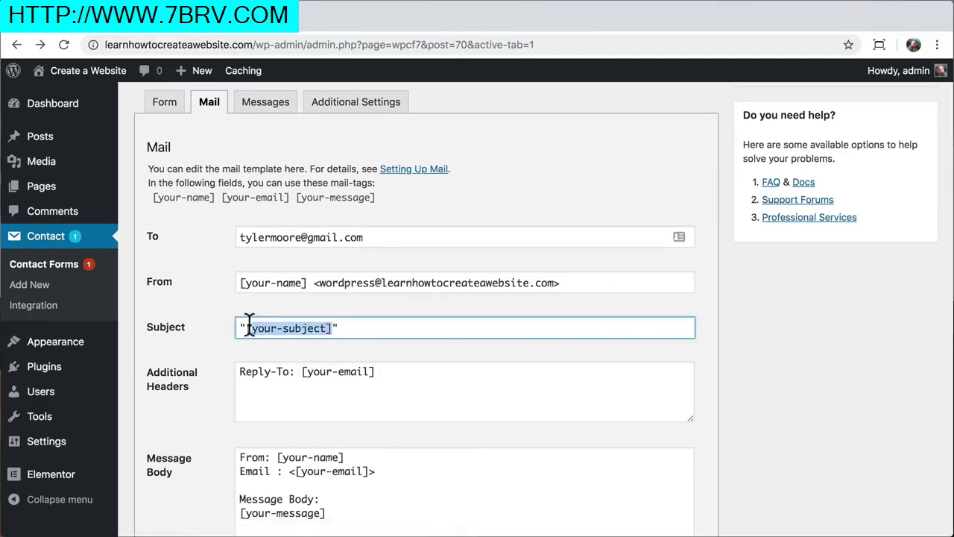
pyautogui.write('your-name')
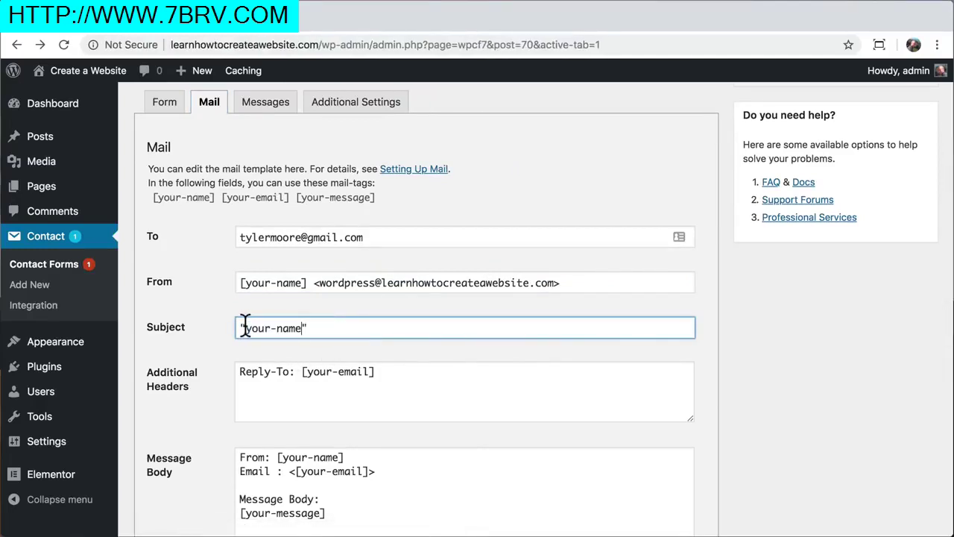
pyautogui.hotkey('ctrl', 'z')
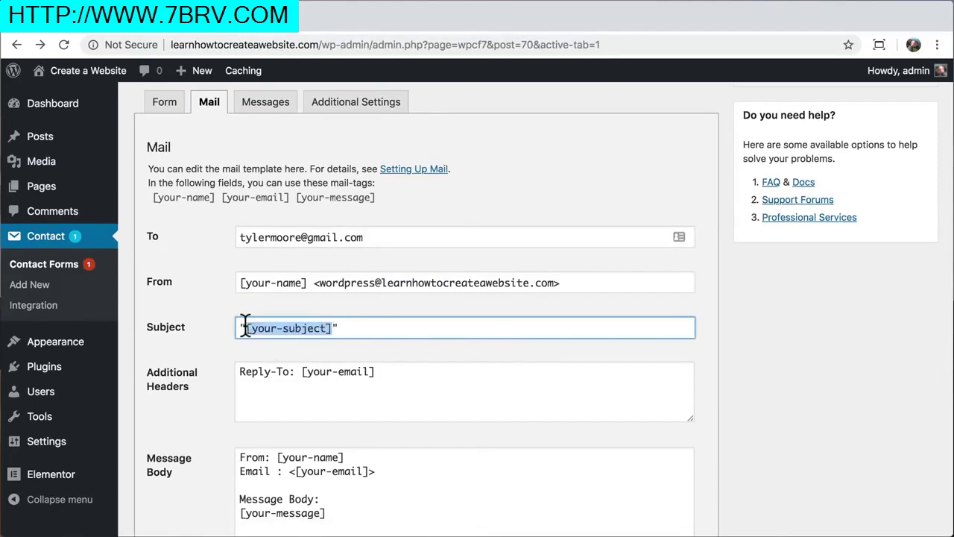
pyautogui.click(308, 328)
pyautogui.moveTo(330, 328); pyautogui.dragTo(254, 328)
pyautogui.write('your-name')
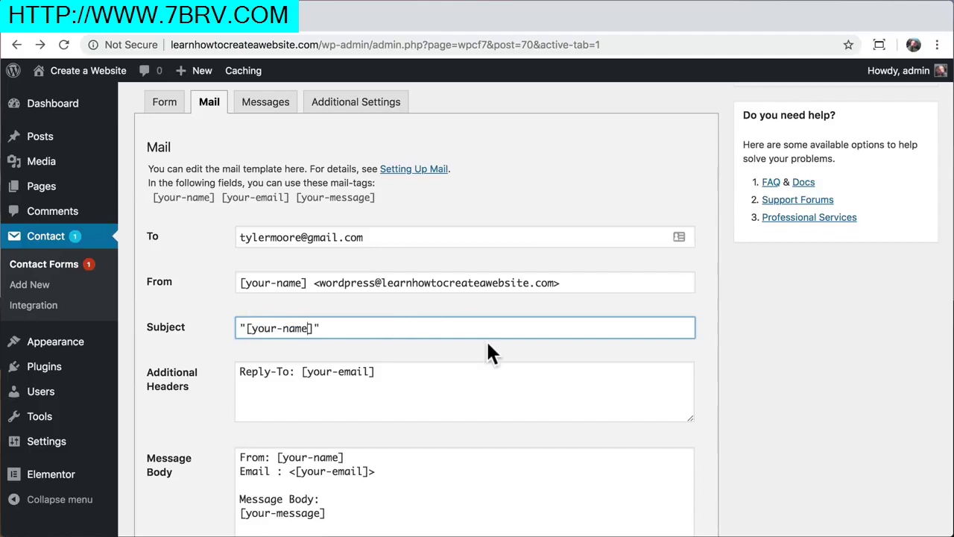
pyautogui.scroll(-3, 488, 345)
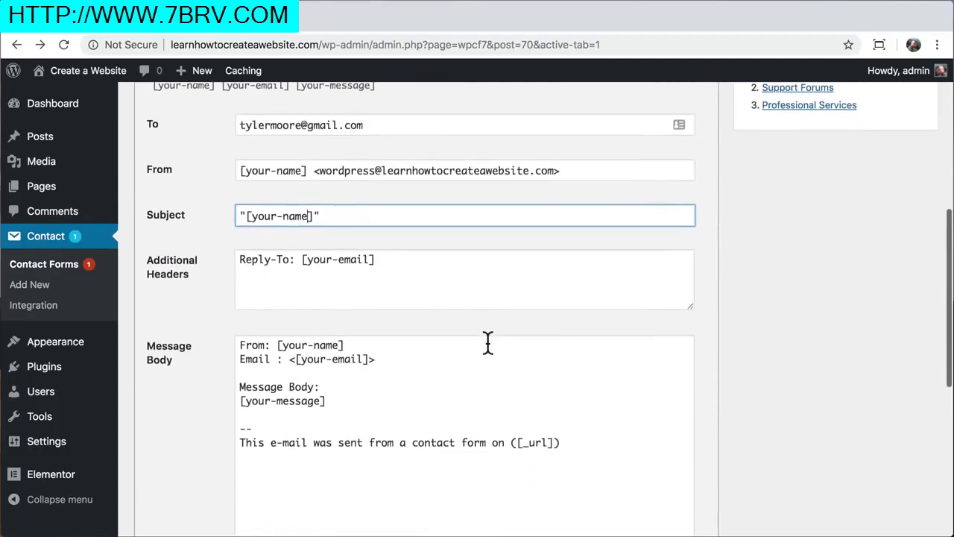
pyautogui.scroll(-1, 488, 343)
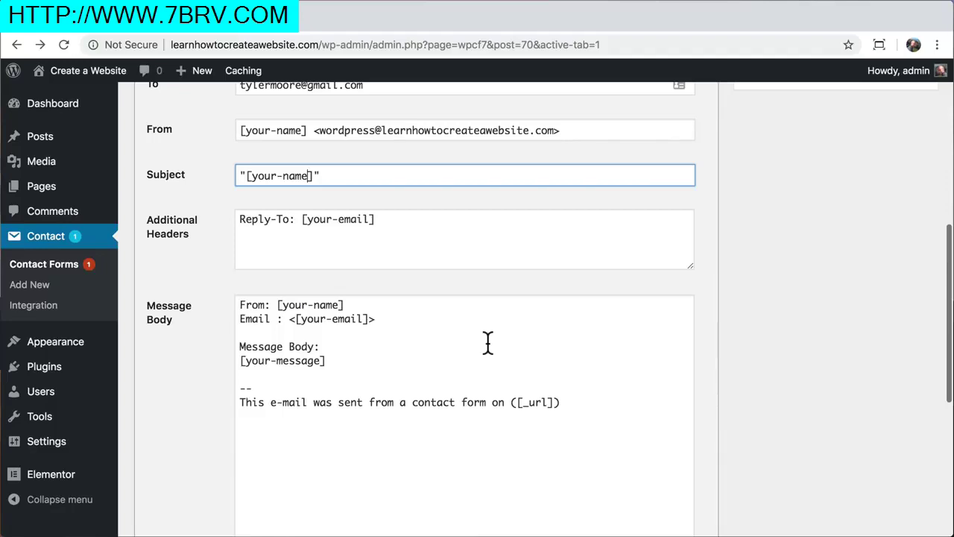
pyautogui.scroll(8, 489, 343)
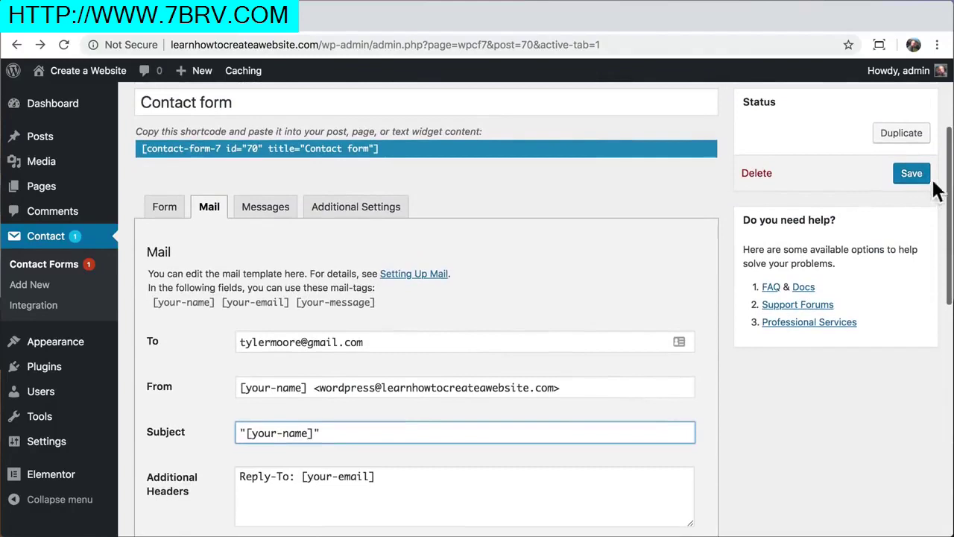
pyautogui.click(912, 175)
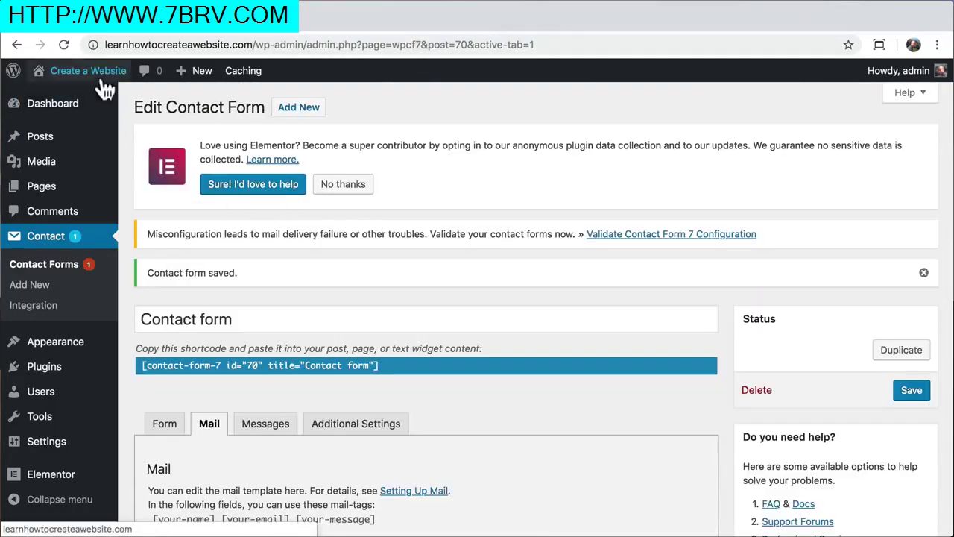
pyautogui.moveTo(105, 71)
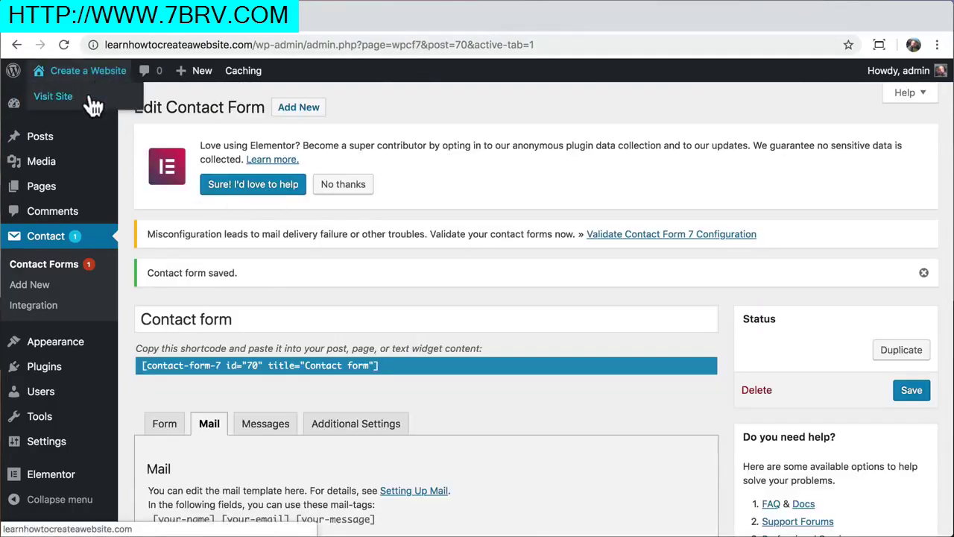
pyautogui.click(90, 98)
# On the live Contact page, send a test message 'this is better!!!' with a sample name and email
pyautogui.click(750, 116)
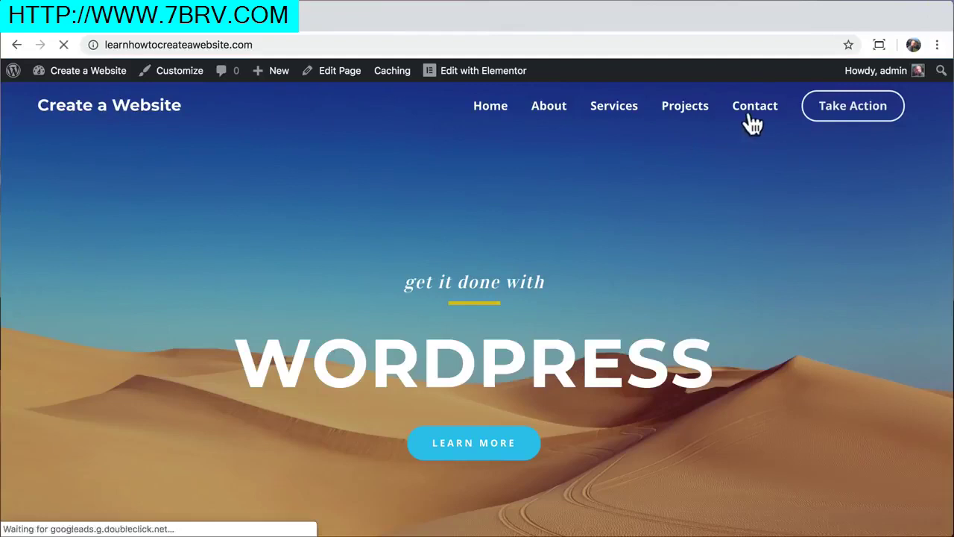
pyautogui.scroll(-5, 646, 249)
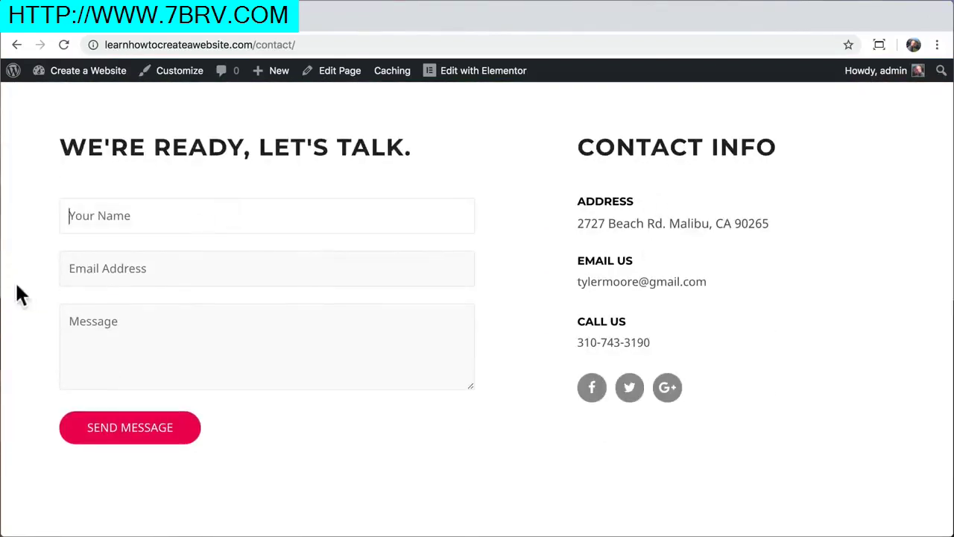
pyautogui.write('Tyler MMMMMM')
pyautogui.press('Tab')
pyautogui.press('Tab')
pyautogui.write('this is better!!!')
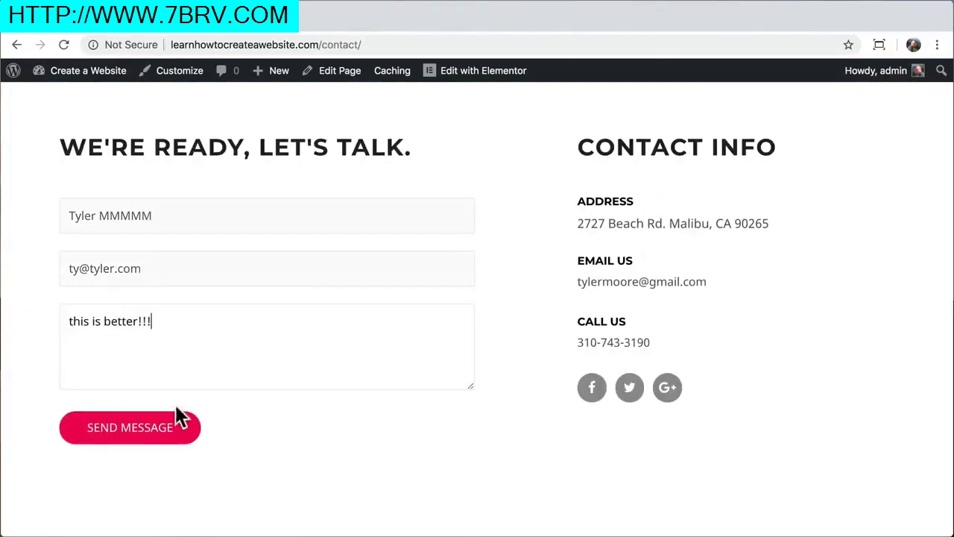
pyautogui.click(130, 439)
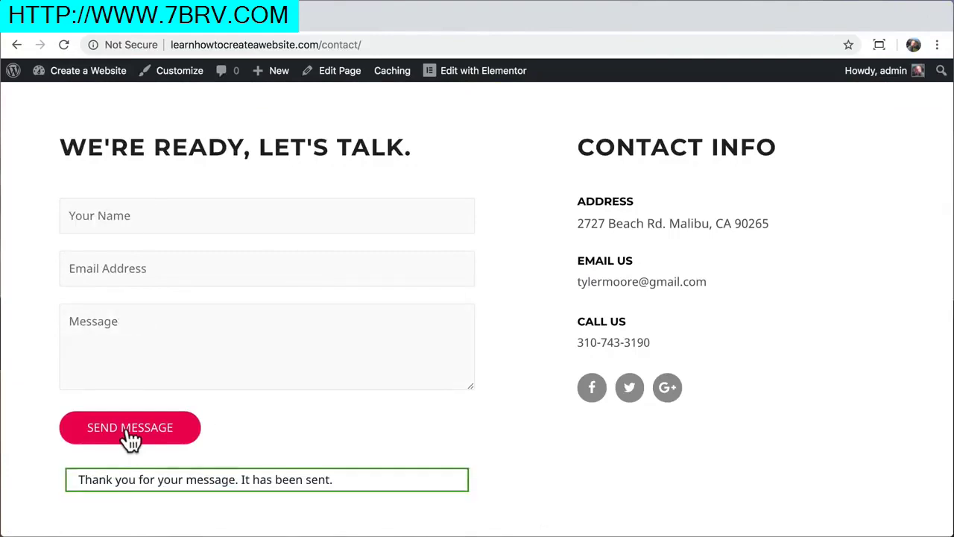
pyautogui.hotkey('ctrl', 't')
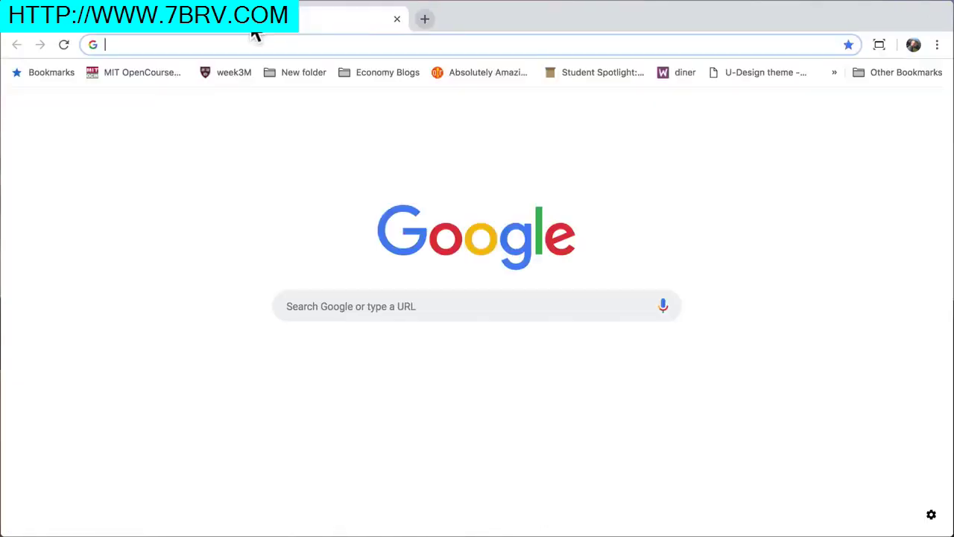
# Verify in Gmail that the test email arrived with the sender's name as subject, then return to the Dashboard
pyautogui.write('gmail.co')
pyautogui.press('Return')
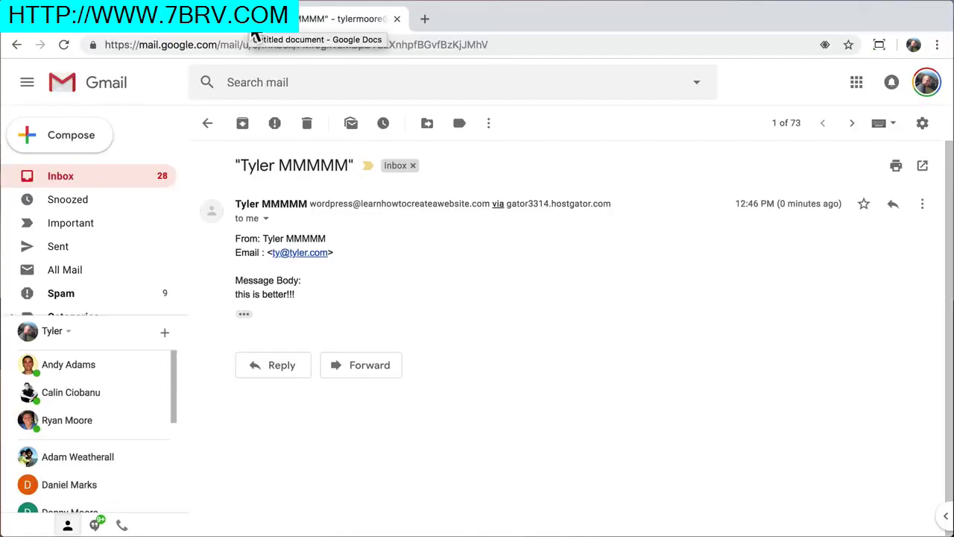
pyautogui.moveTo(239, 165); pyautogui.dragTo(349, 165)
pyautogui.click(350, 185)
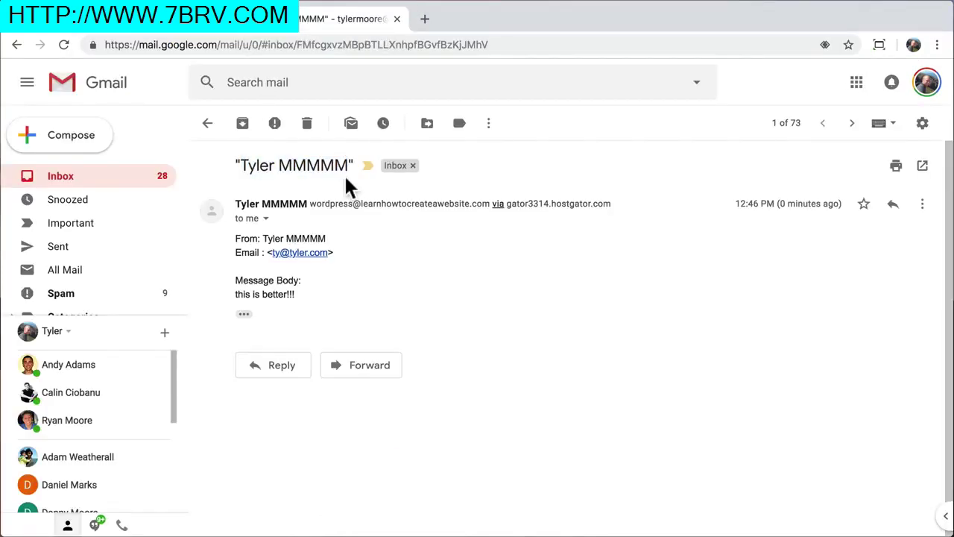
pyautogui.click(244, 316)
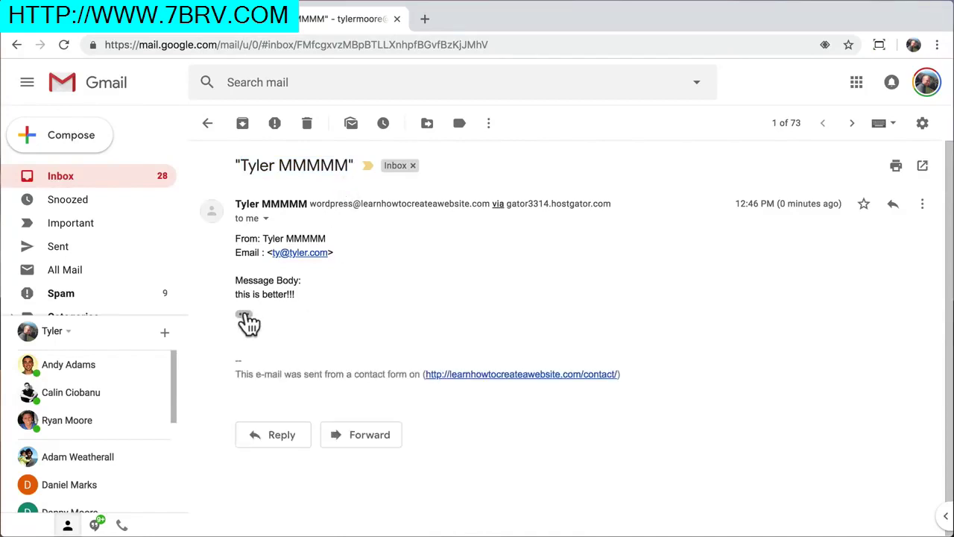
pyautogui.click(397, 19)
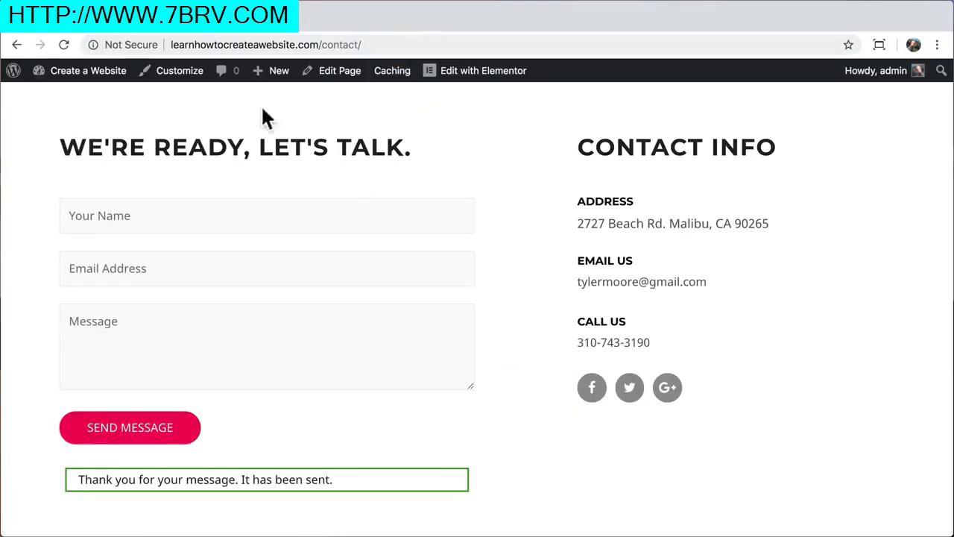
pyautogui.moveTo(88, 77)
pyautogui.click(80, 106)
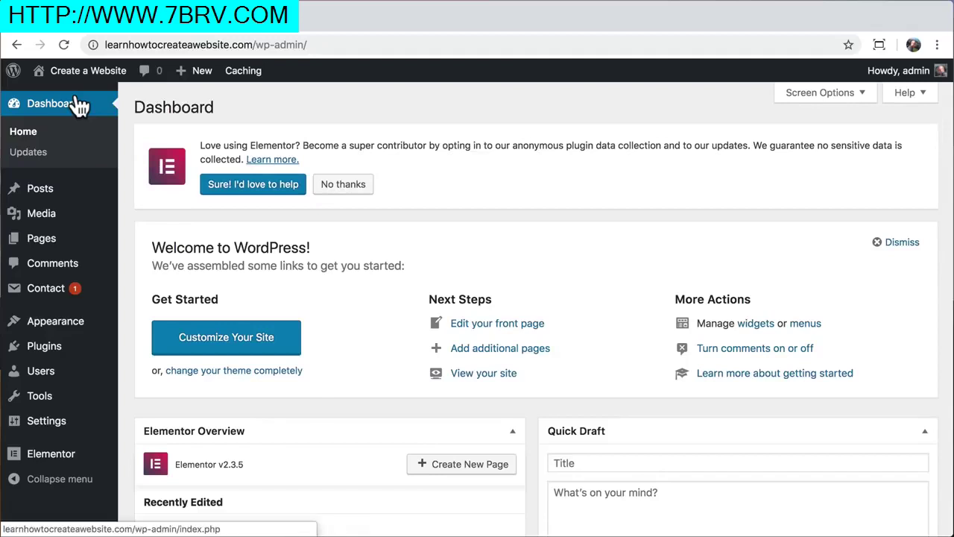
# Add a new page titled 'Why Us?' and open it in Elementor
pyautogui.click(67, 250)
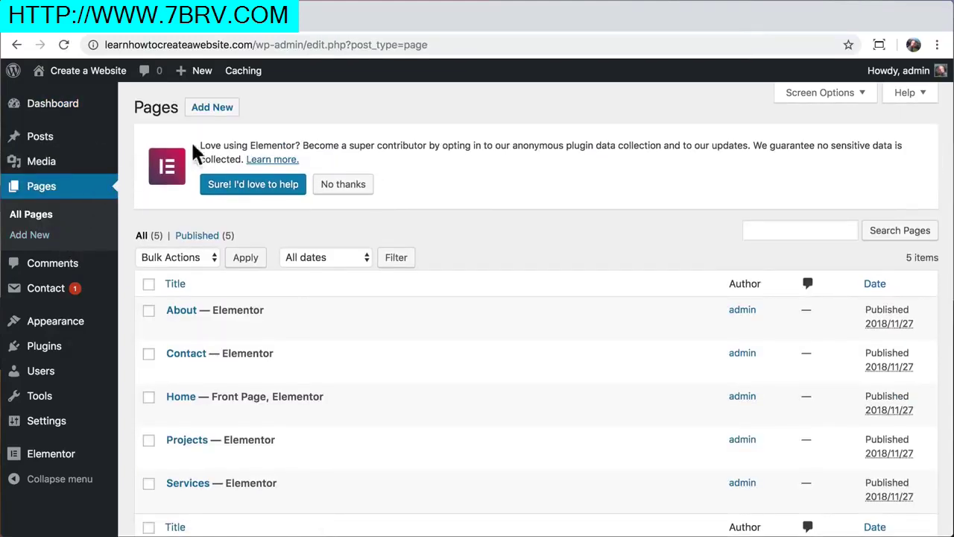
pyautogui.click(218, 109)
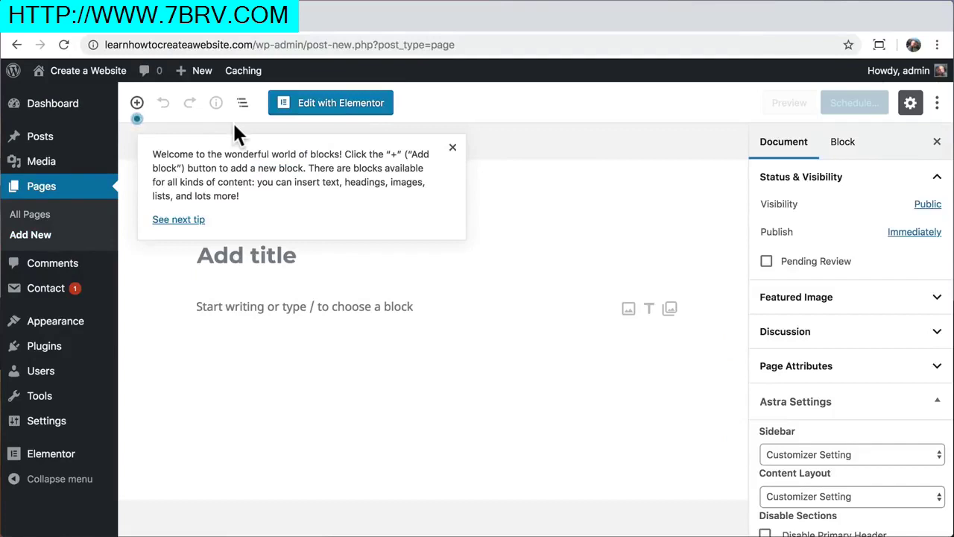
pyautogui.click(452, 147)
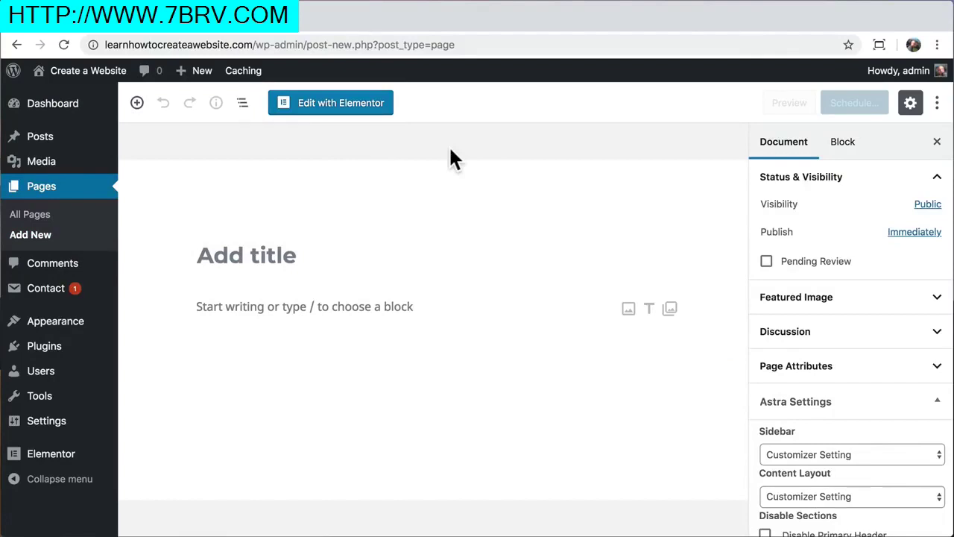
pyautogui.click(233, 256)
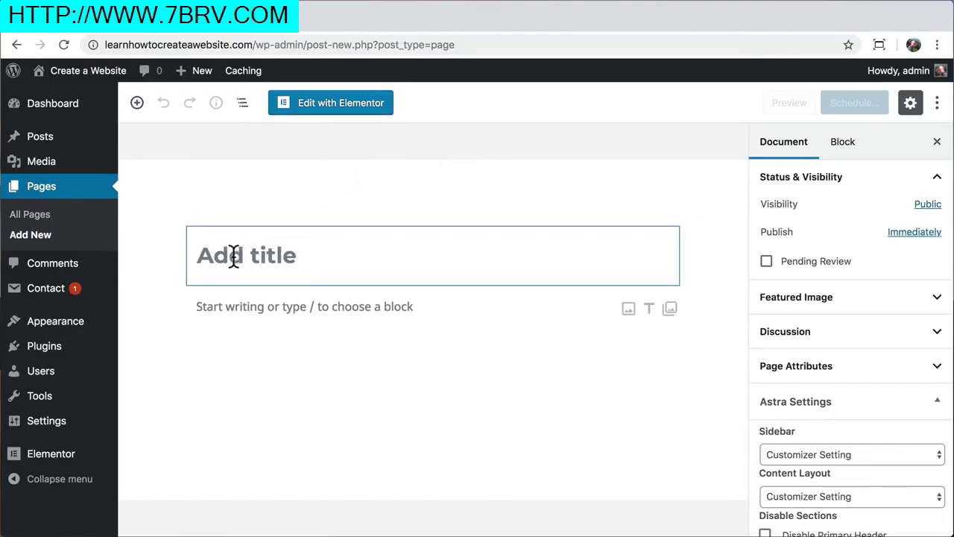
pyautogui.write('WHY')
pyautogui.press('BackSpace')
pyautogui.press('BackSpace')
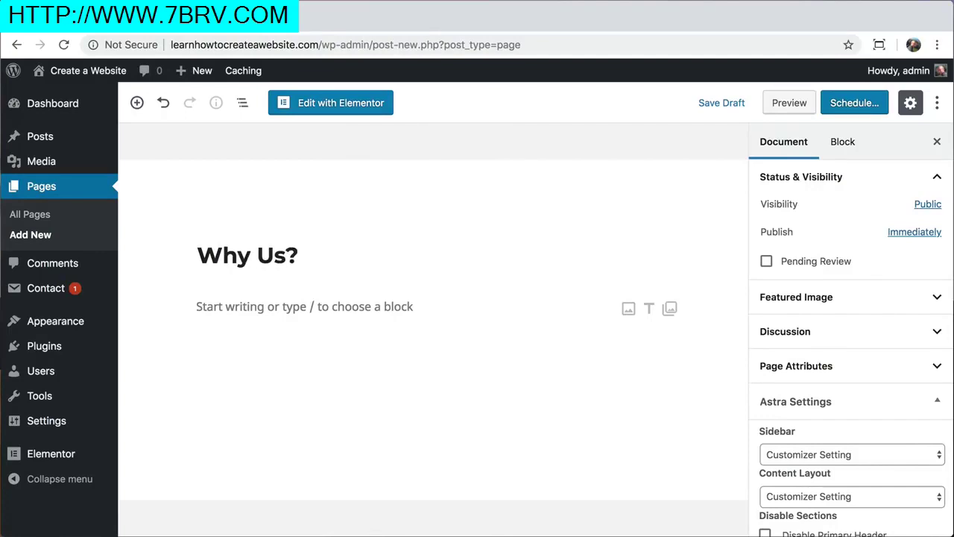
pyautogui.click(335, 110)
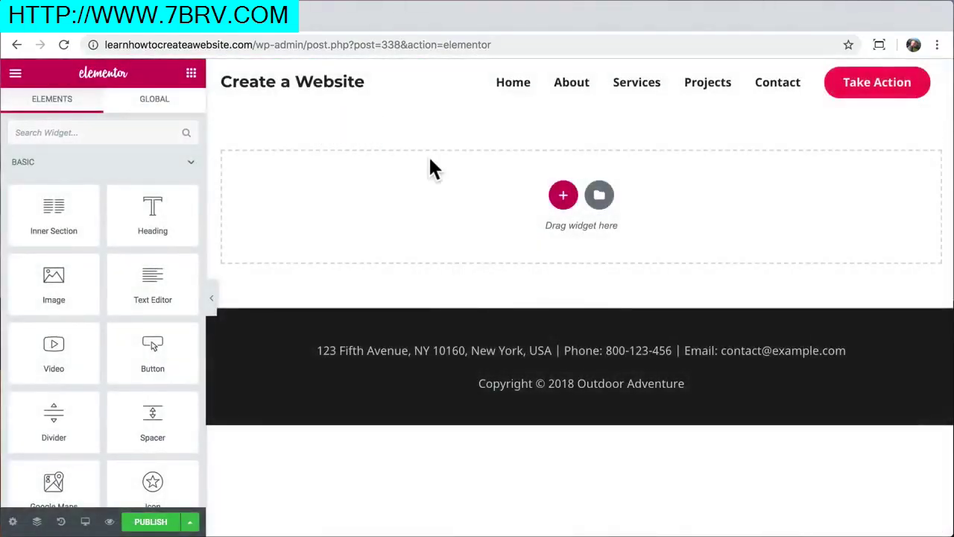
# Preview the Homepage – Business template in the library and insert it into the page
pyautogui.click(600, 195)
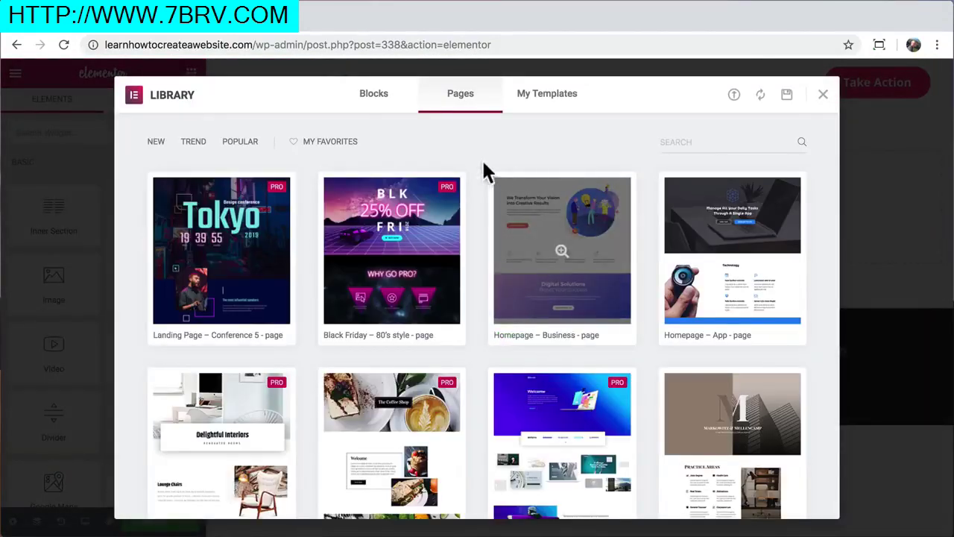
pyautogui.scroll(-5, 478, 176)
pyautogui.scroll(-15, 478, 176)
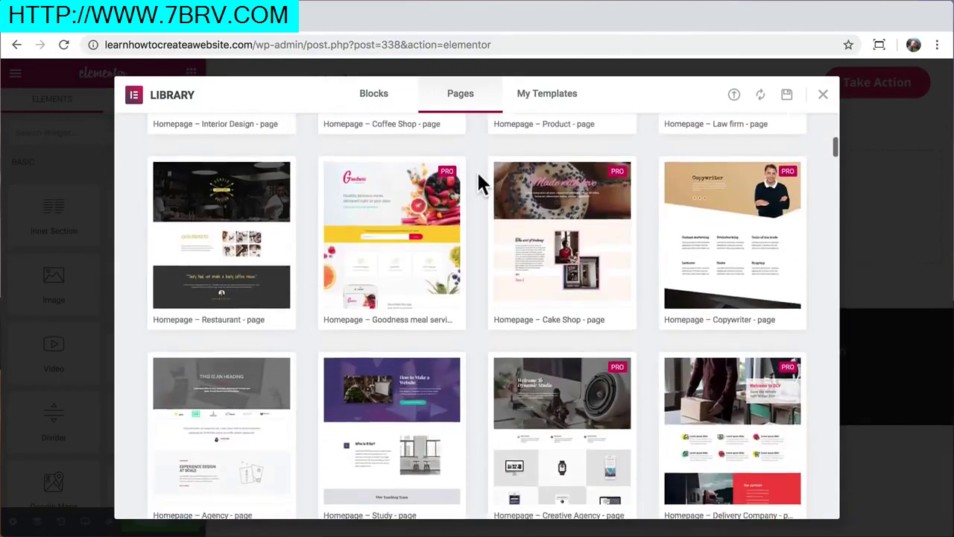
pyautogui.scroll(-4, 476, 170)
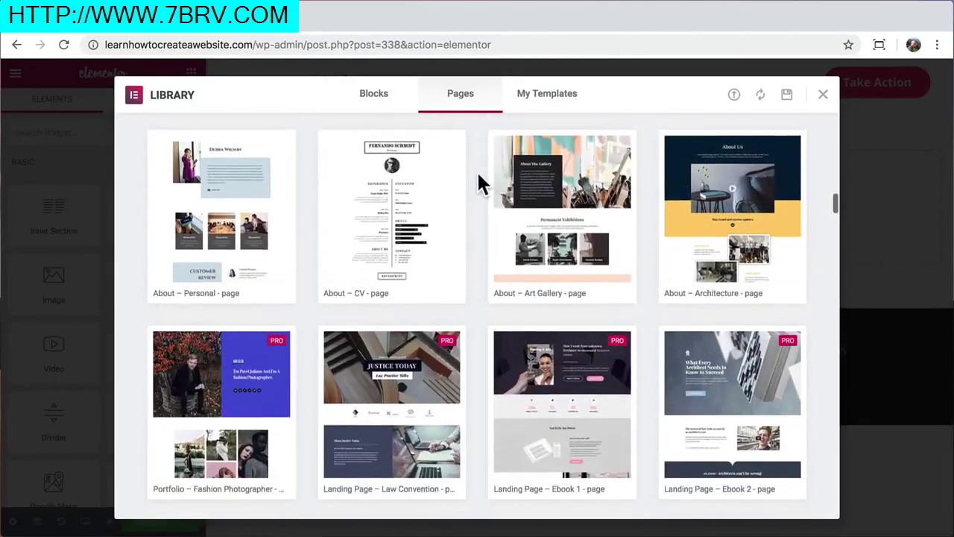
pyautogui.scroll(2, 477, 170)
pyautogui.scroll(-1, 477, 170)
pyautogui.scroll(20, 479, 176)
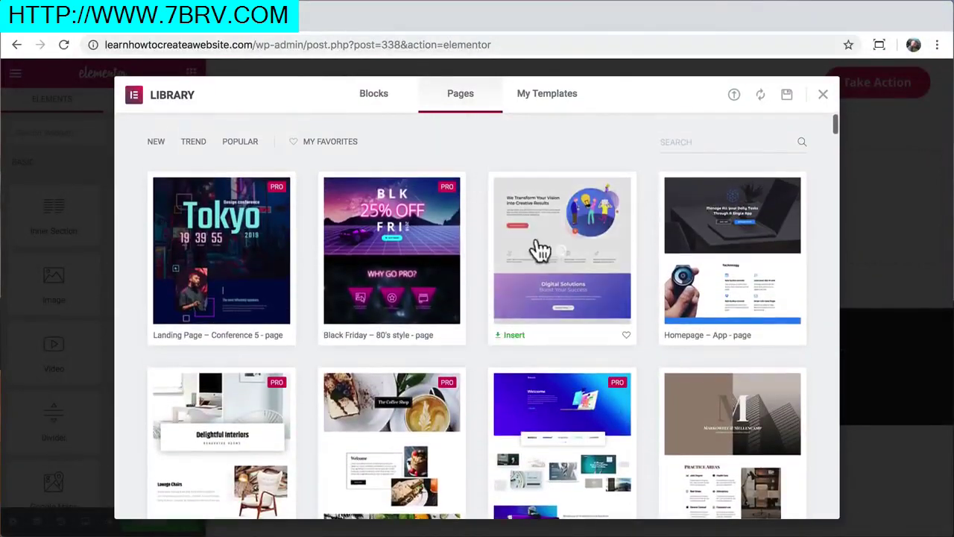
pyautogui.click(584, 272)
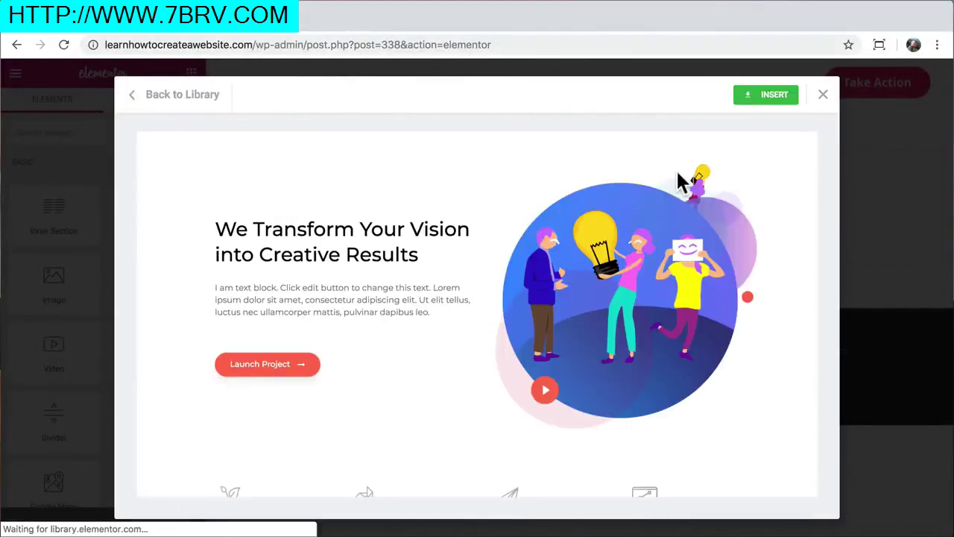
pyautogui.scroll(-3, 676, 169)
pyautogui.scroll(2, 709, 157)
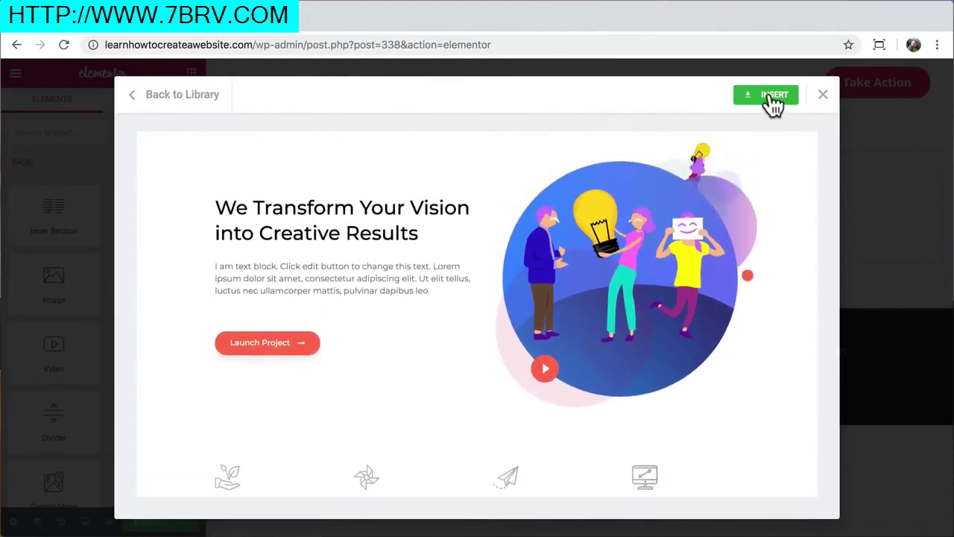
pyautogui.click(774, 97)
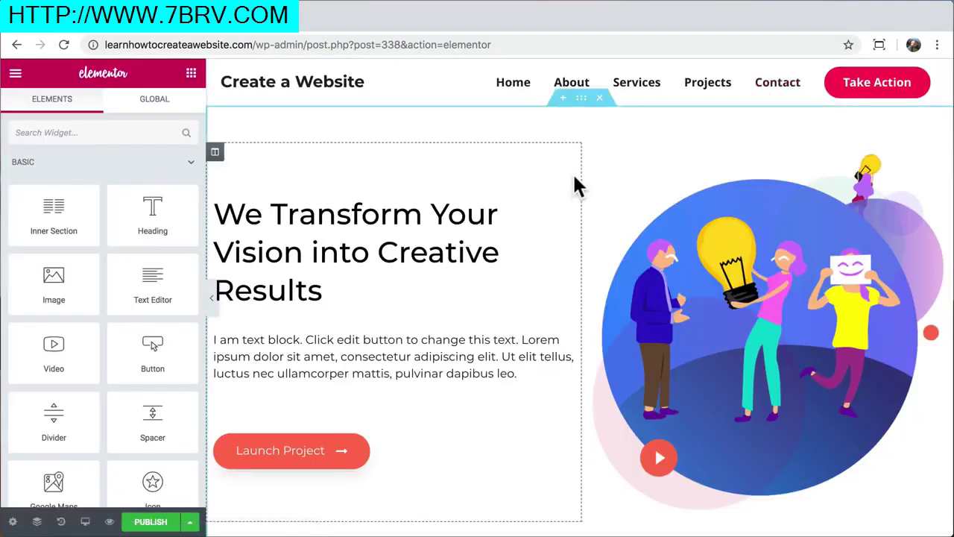
# Hide and restore the widgets panel to inspect the inserted layout
pyautogui.scroll(-15, 575, 185)
pyautogui.scroll(15, 575, 185)
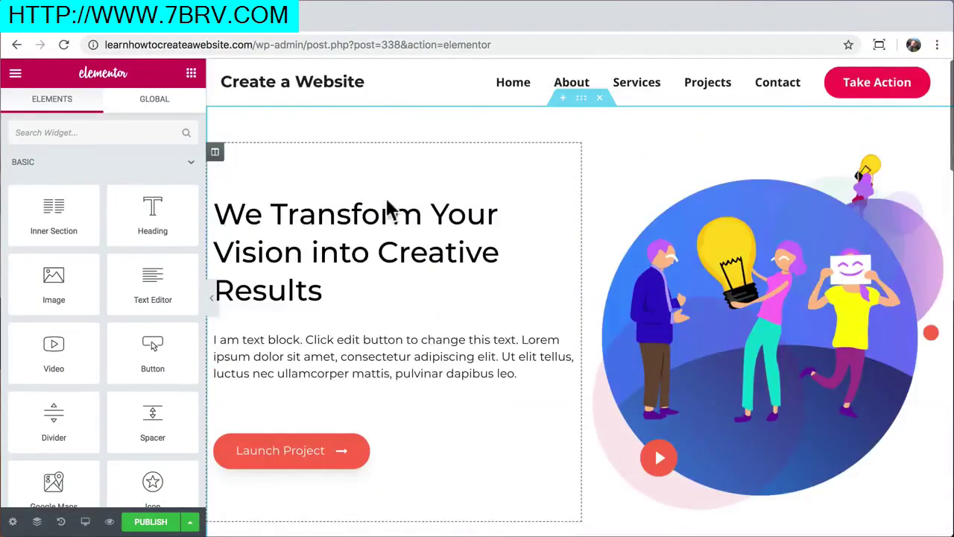
pyautogui.click(211, 299)
pyautogui.scroll(-15, 533, 298)
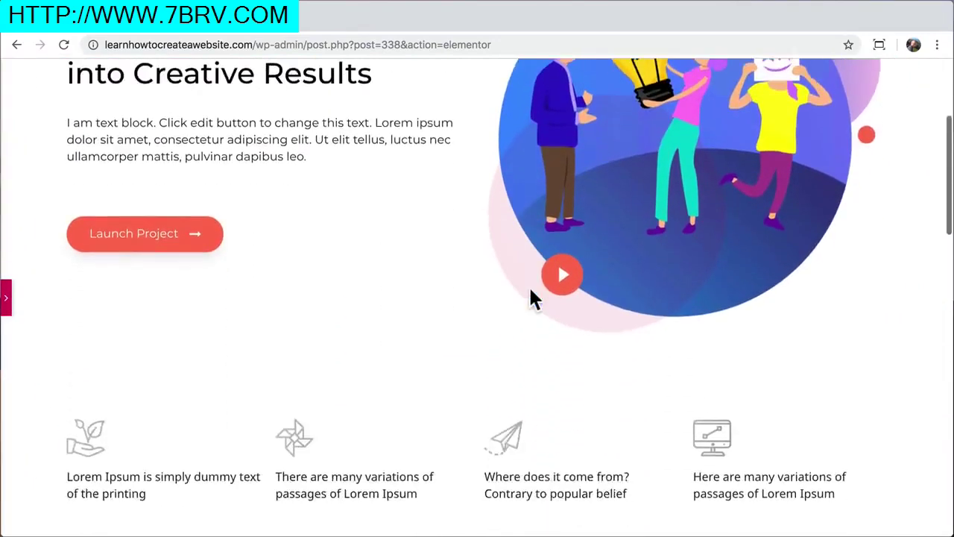
pyautogui.scroll(-5, 531, 299)
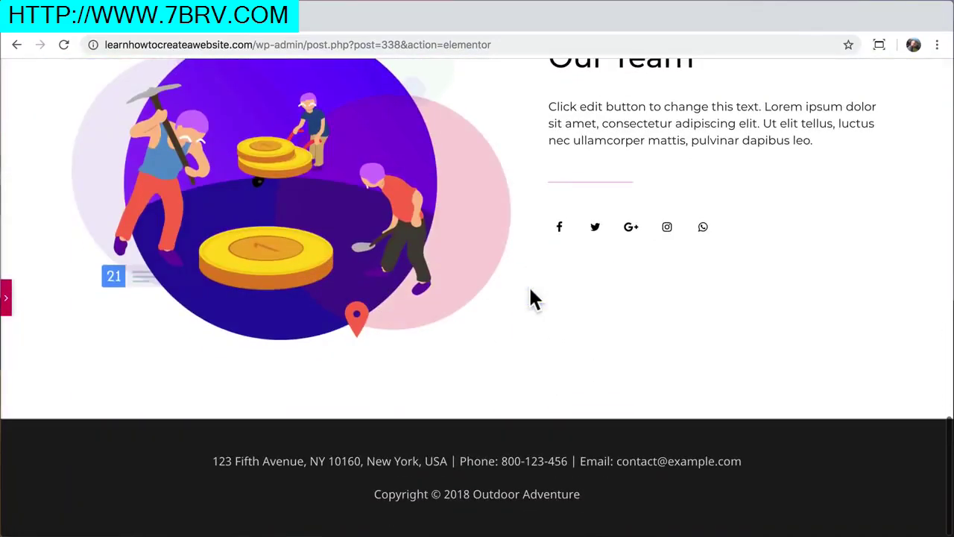
pyautogui.scroll(20, 531, 298)
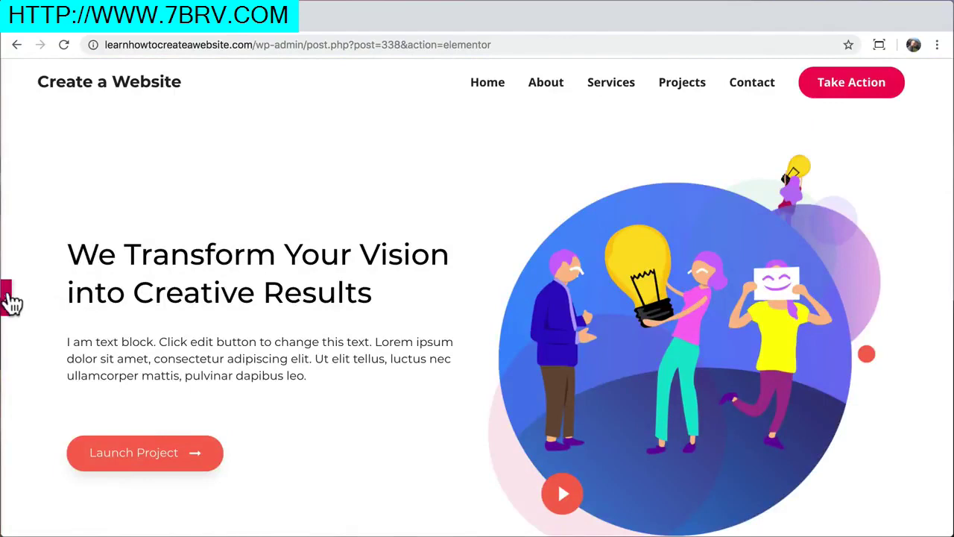
pyautogui.click(8, 299)
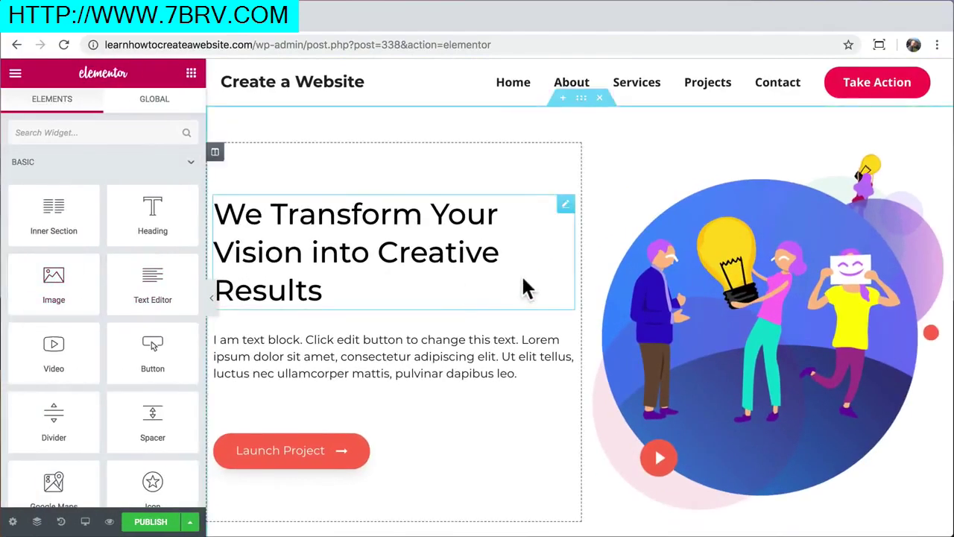
pyautogui.scroll(-20, 527, 285)
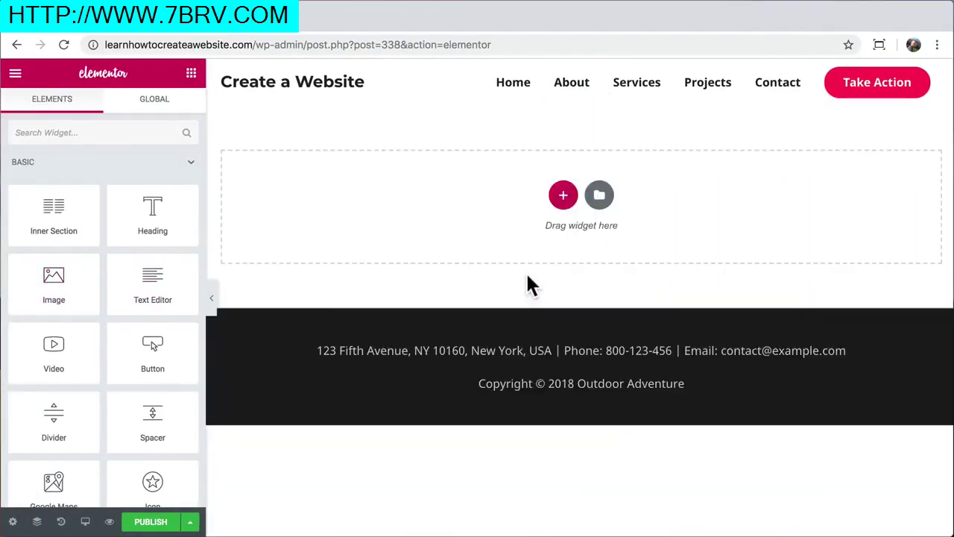
# Insert the Hero-category block '17 travel inventions we need right now' from the Blocks library
pyautogui.click(599, 195)
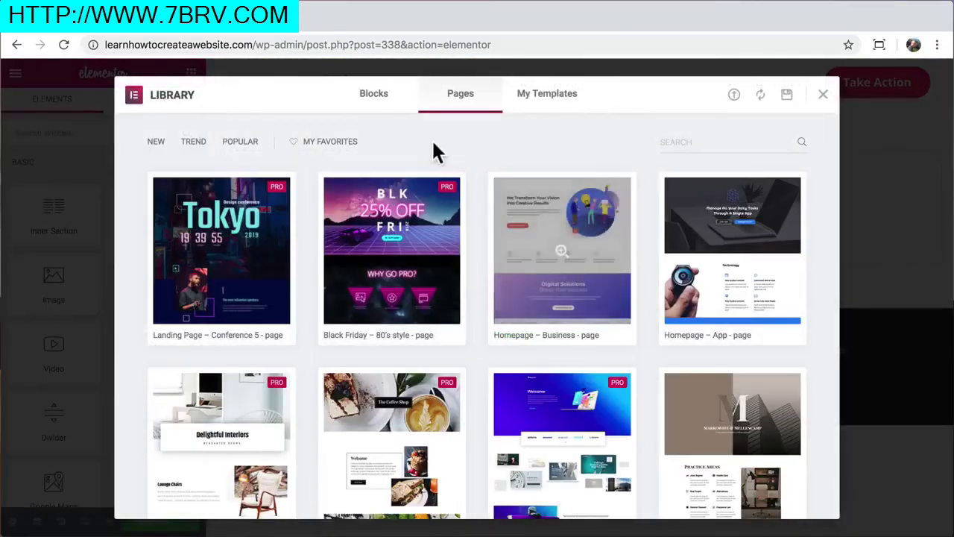
pyautogui.click(379, 104)
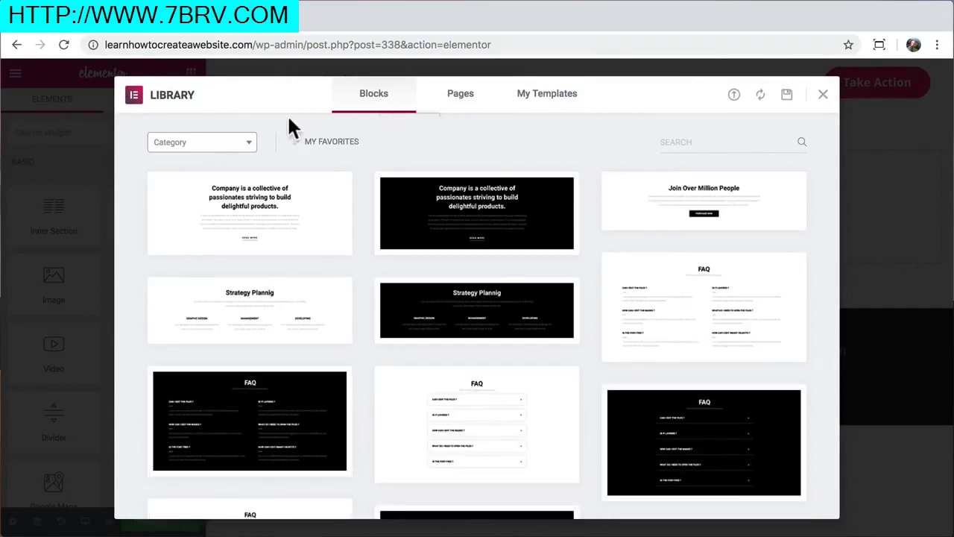
pyautogui.click(249, 153)
pyautogui.scroll(-1, 220, 264)
pyautogui.scroll(-1, 217, 261)
pyautogui.click(209, 270)
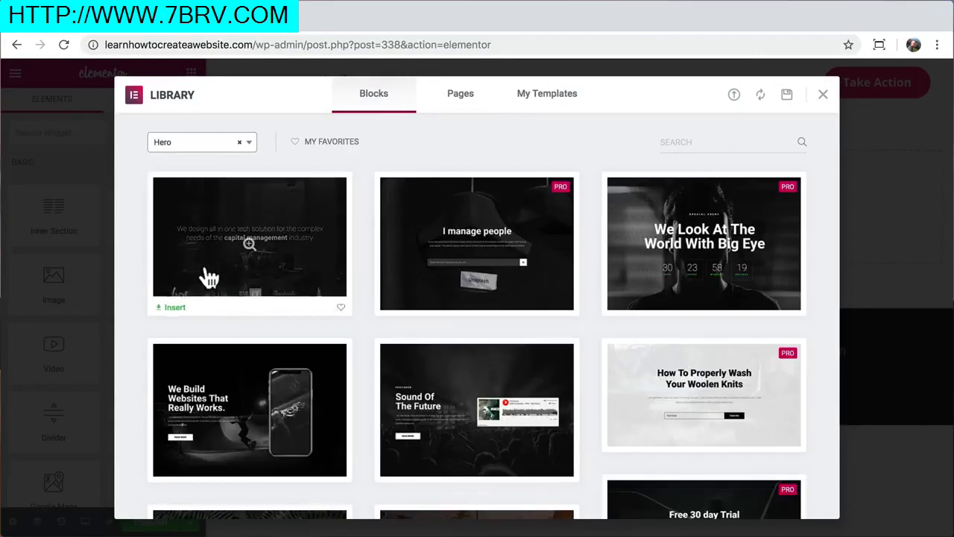
pyautogui.scroll(-5, 130, 270)
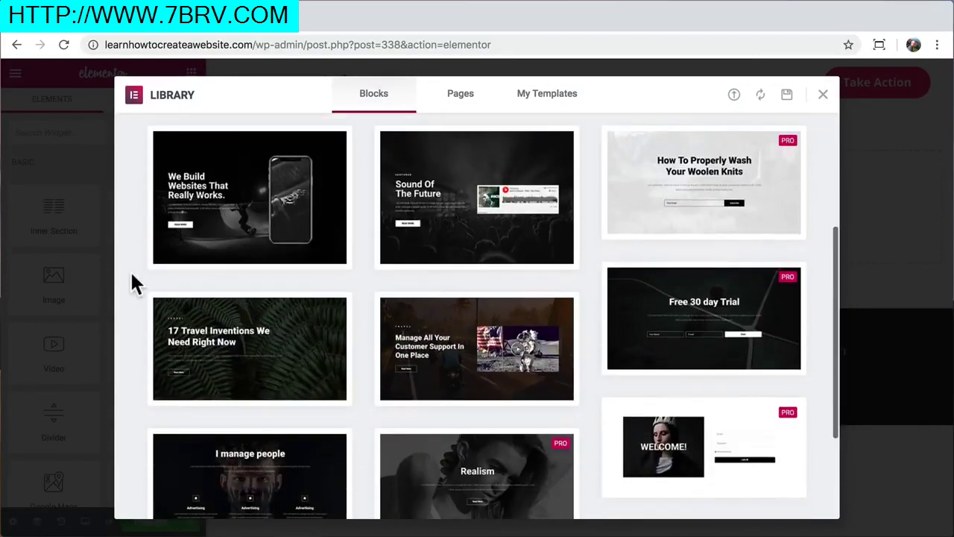
pyautogui.click(251, 277)
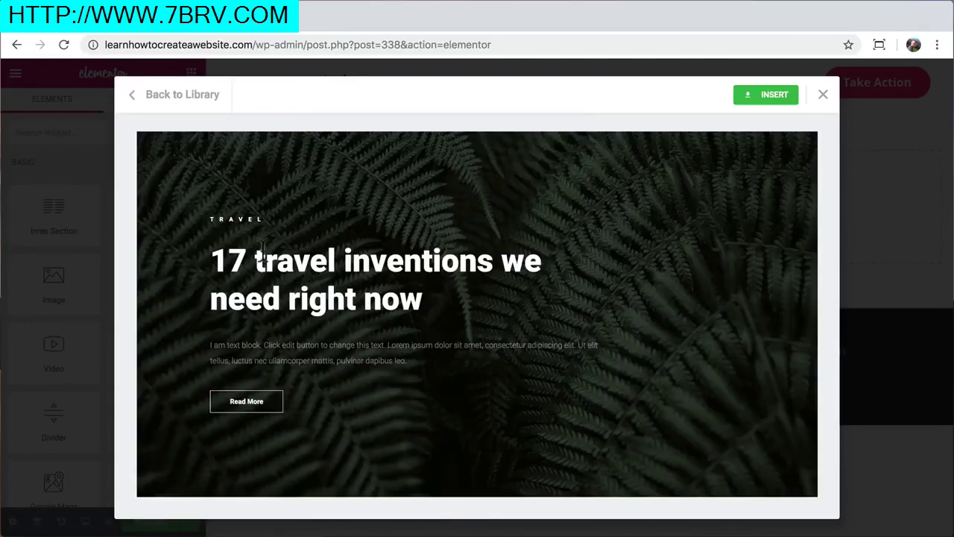
pyautogui.click(771, 96)
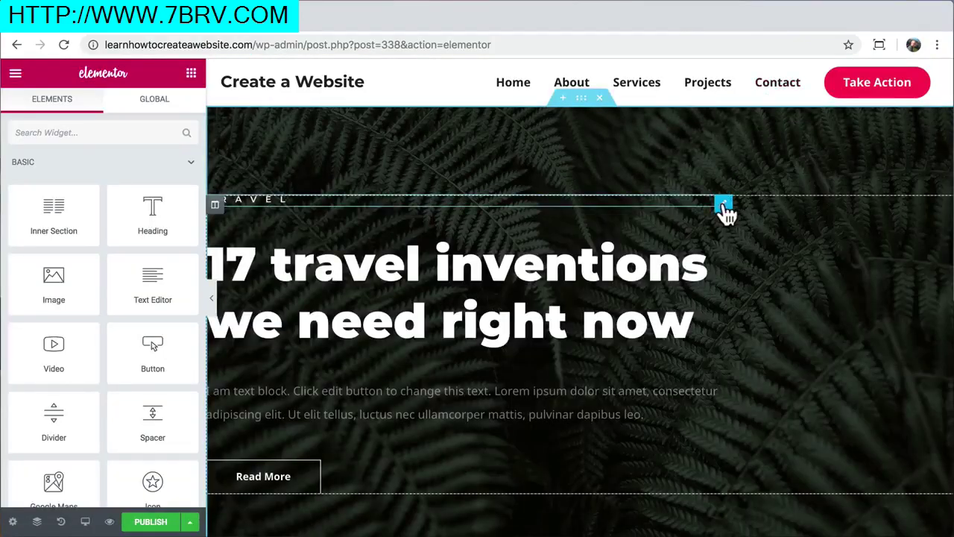
# Delete the TRAVEL label and change the hero heading to a centred 'Why Us?'
pyautogui.click(723, 205)
pyautogui.rightClick(727, 212)
pyautogui.click(752, 418)
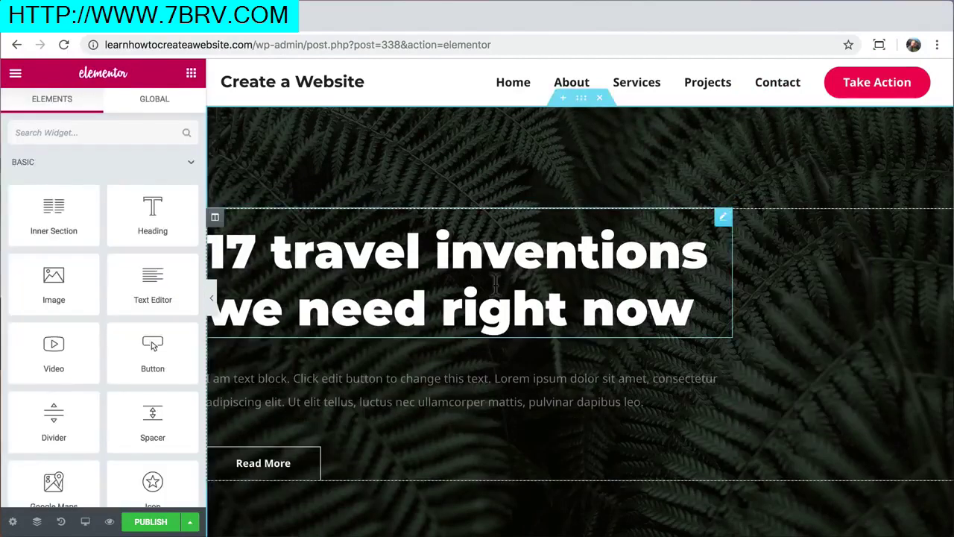
pyautogui.click(479, 256)
pyautogui.moveTo(128, 214); pyautogui.dragTo(2, 196)
pyautogui.write('Why Us?')
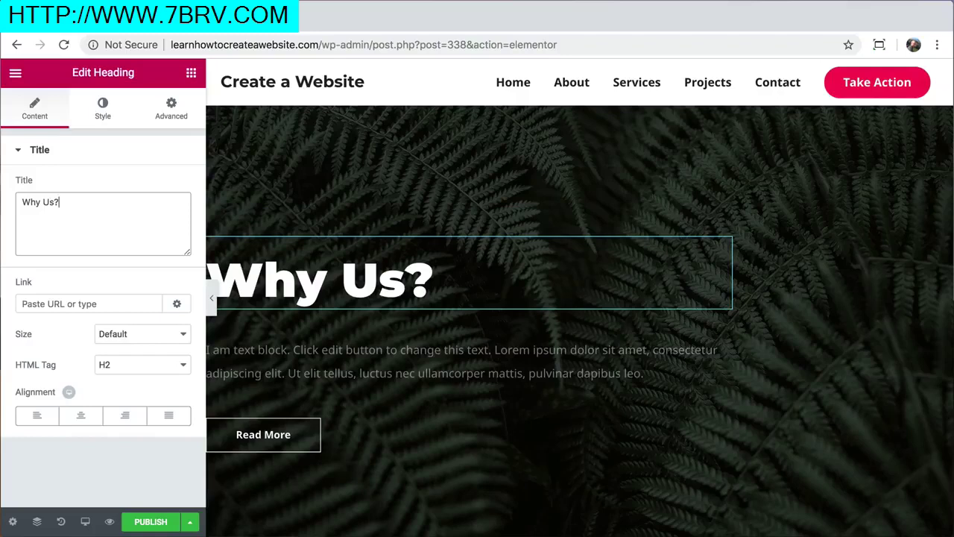
pyautogui.click(80, 416)
# Centre the paragraph with fully opaque white text, and centre the Read More button
pyautogui.click(246, 357)
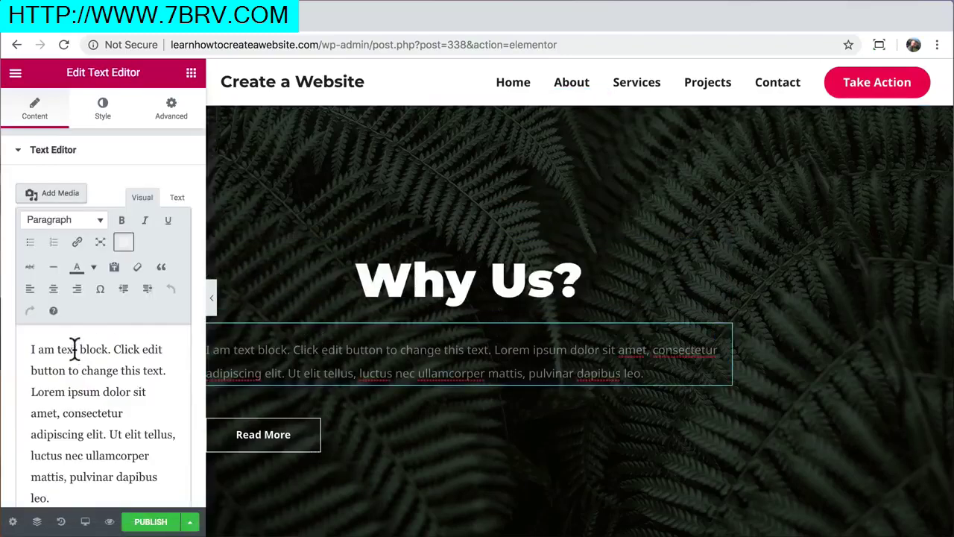
pyautogui.click(53, 288)
pyautogui.click(103, 112)
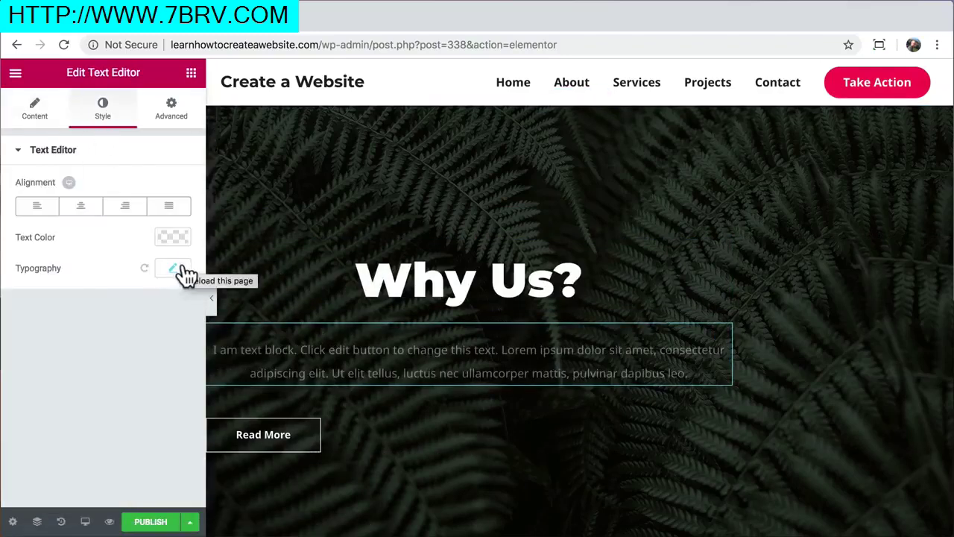
pyautogui.click(179, 239)
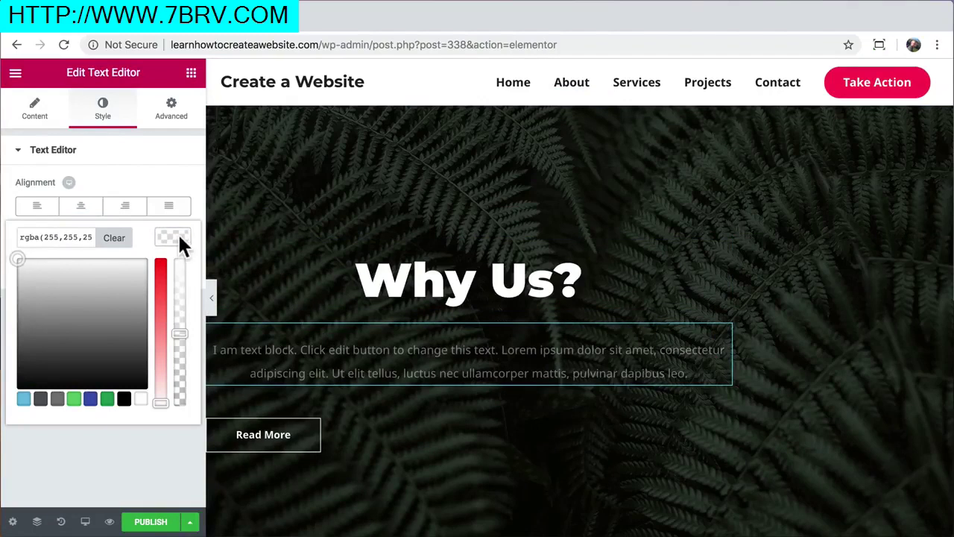
pyautogui.moveTo(179, 334); pyautogui.dragTo(179, 246)
pyautogui.click(179, 242)
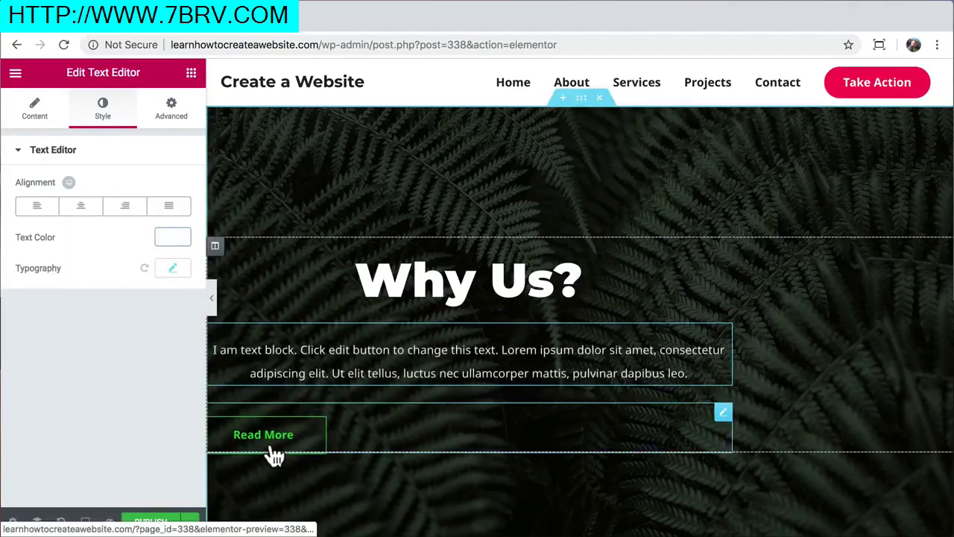
pyautogui.click(270, 446)
pyautogui.click(79, 311)
pyautogui.click(211, 298)
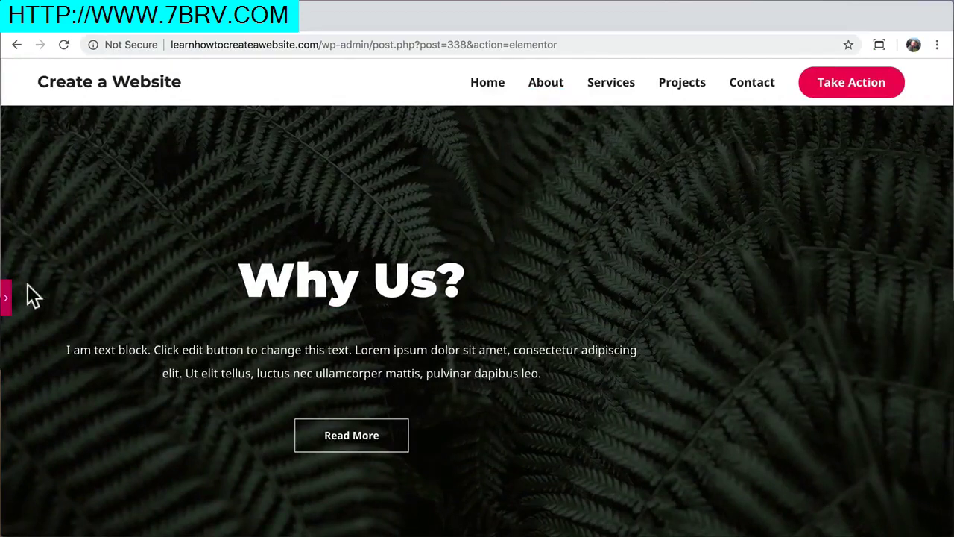
pyautogui.click(6, 299)
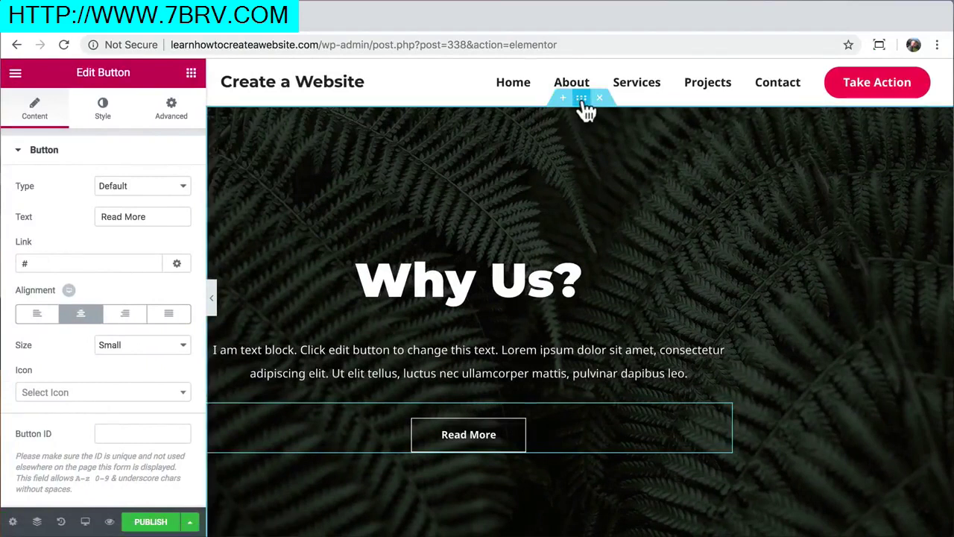
# Give the hero column 15 padding on both the right and left sides
pyautogui.click(584, 104)
pyautogui.click(172, 123)
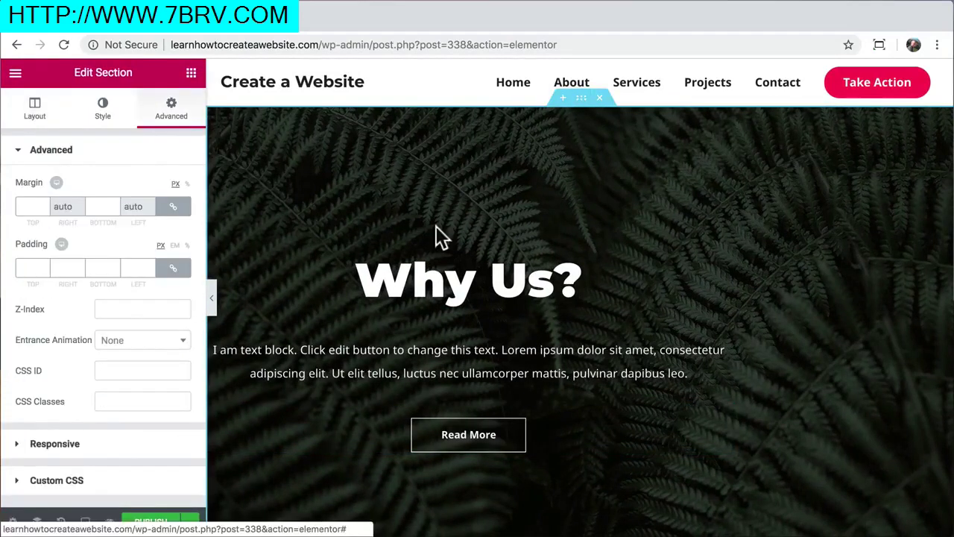
pyautogui.click(216, 247)
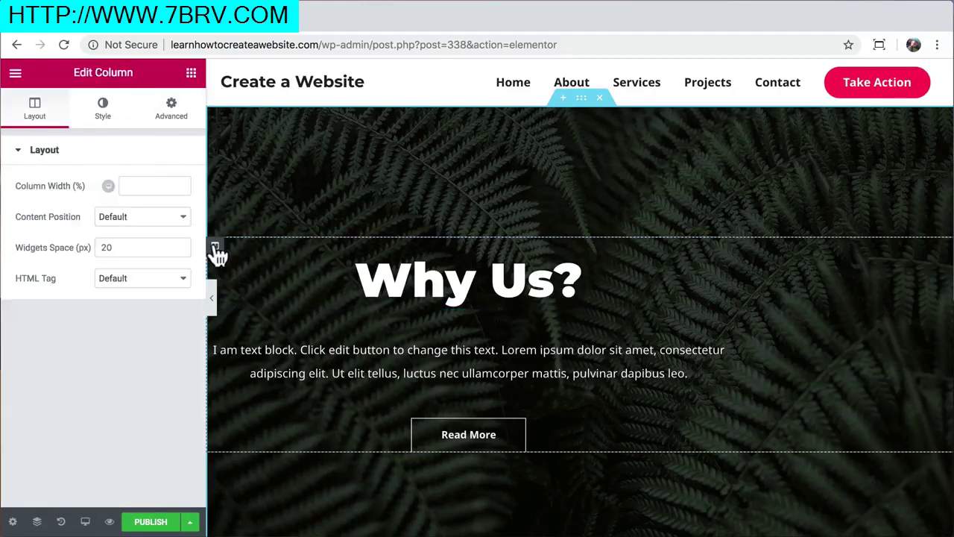
pyautogui.click(172, 116)
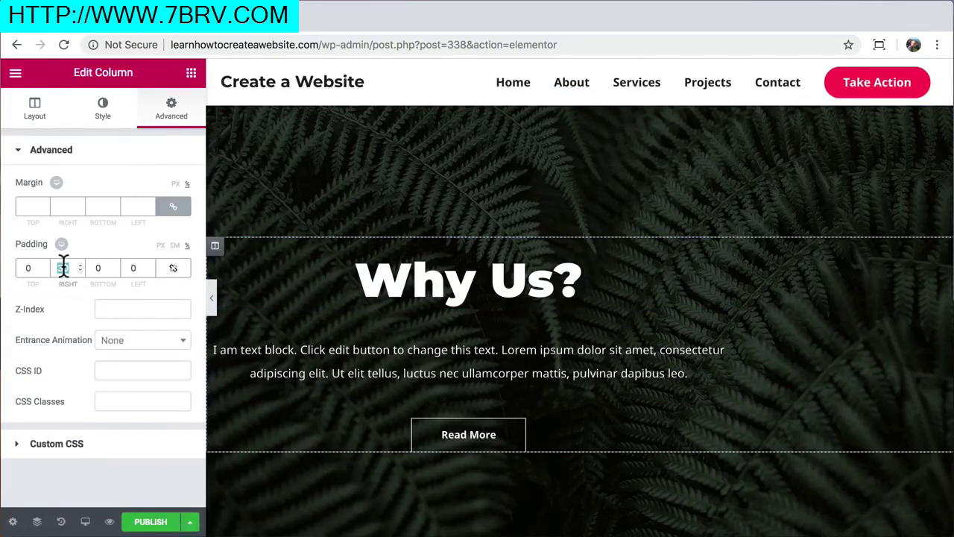
pyautogui.write('0')
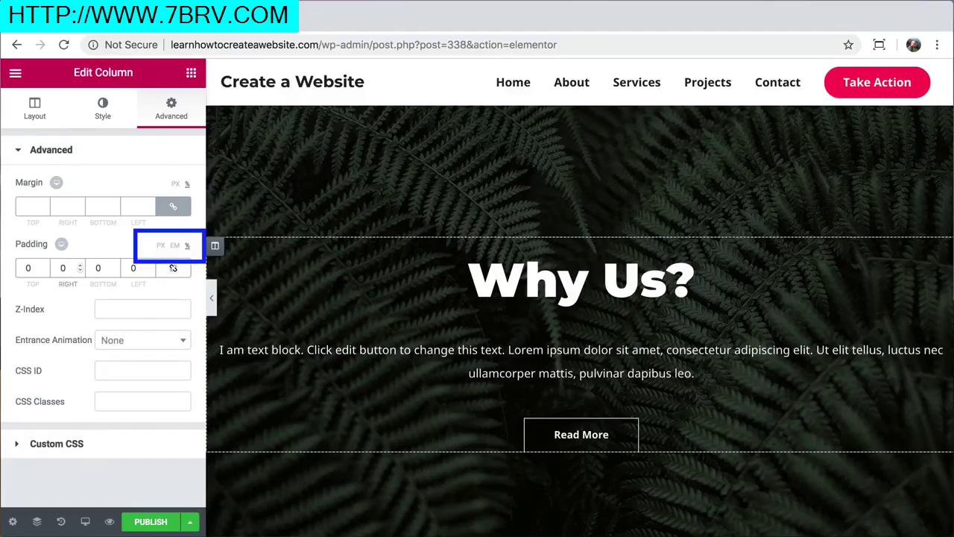
pyautogui.write('15')
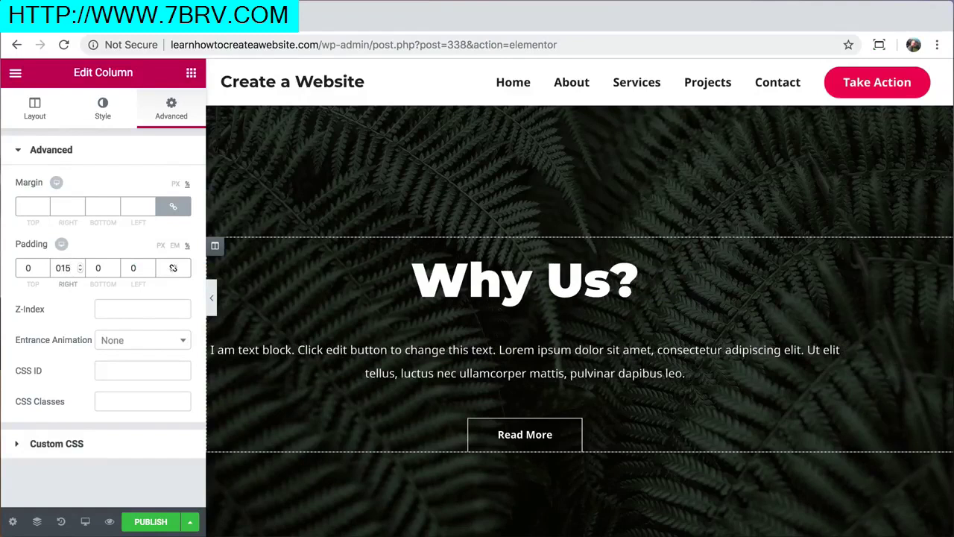
pyautogui.click(132, 268)
pyautogui.write('15')
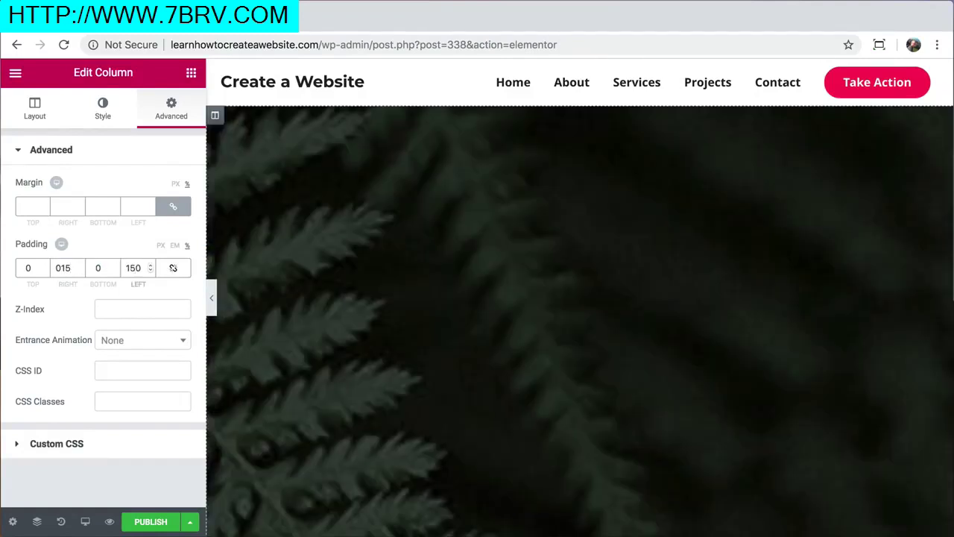
pyautogui.press('BackSpace')
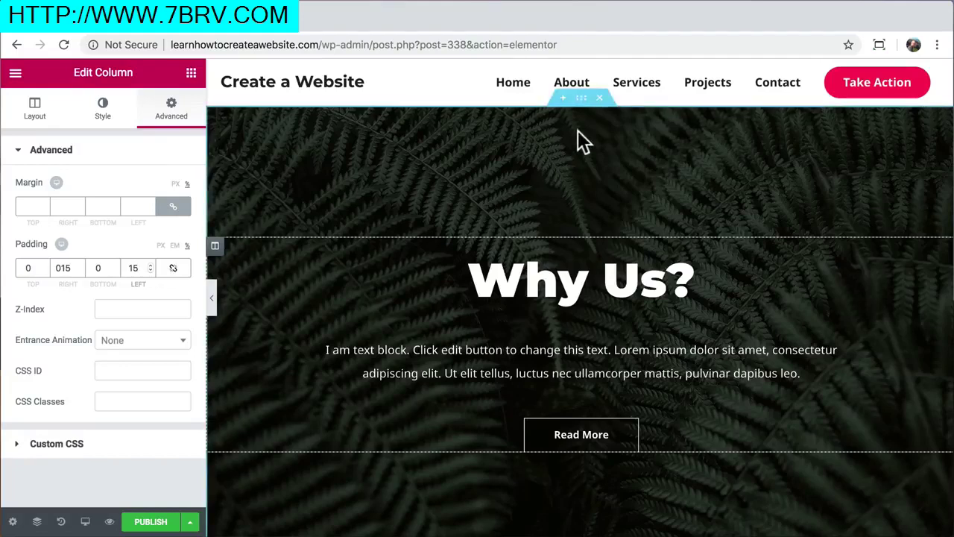
pyautogui.click(580, 99)
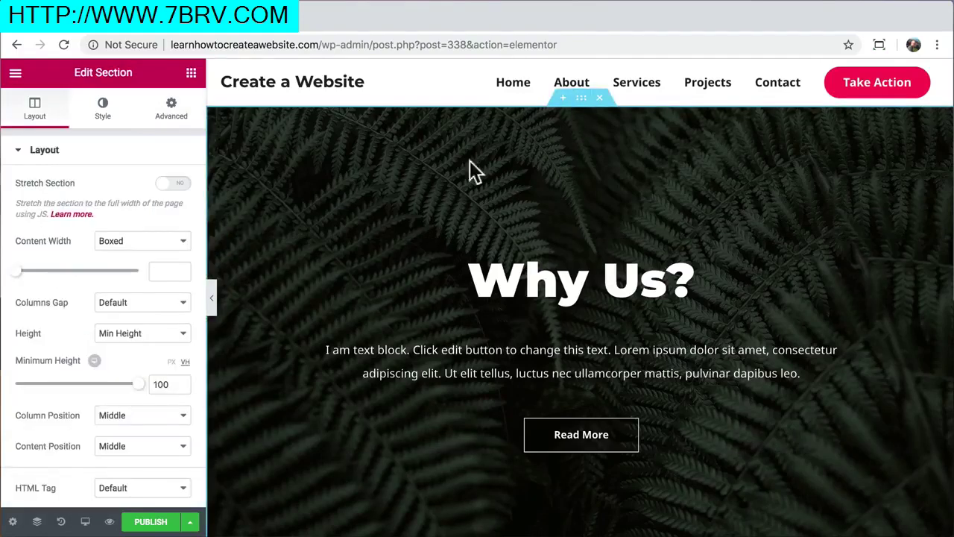
pyautogui.click(104, 116)
# Replace the fern background image with the kayak photo from the media library
pyautogui.moveTo(154, 330)
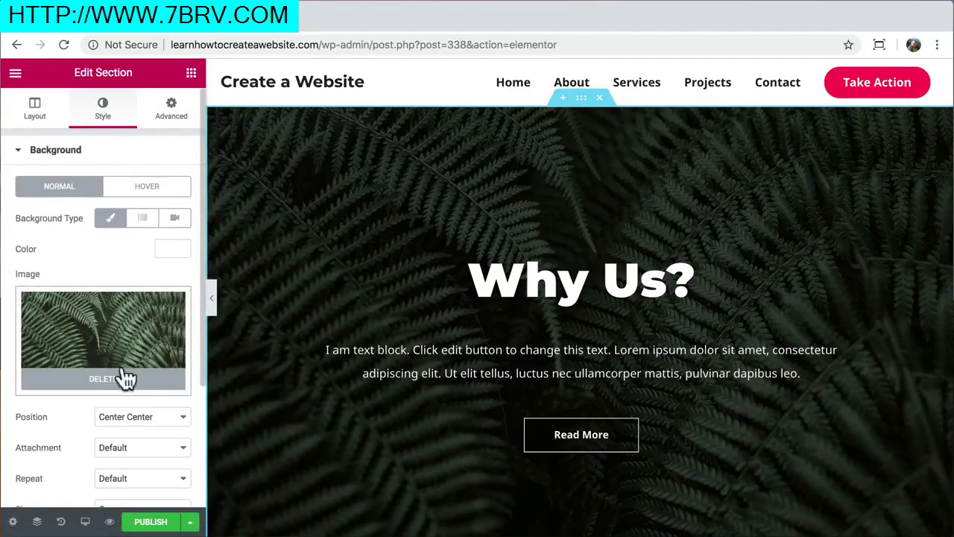
pyautogui.click(123, 391)
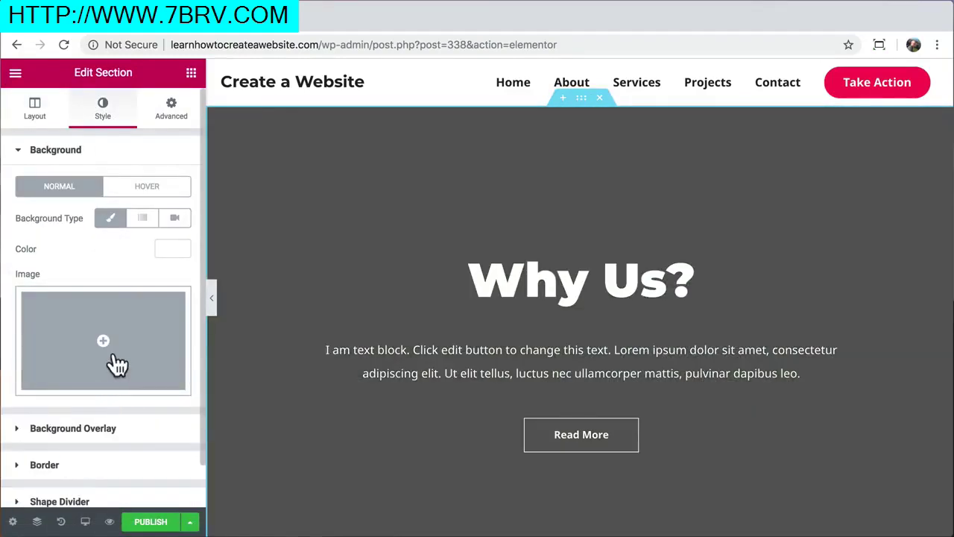
pyautogui.click(117, 365)
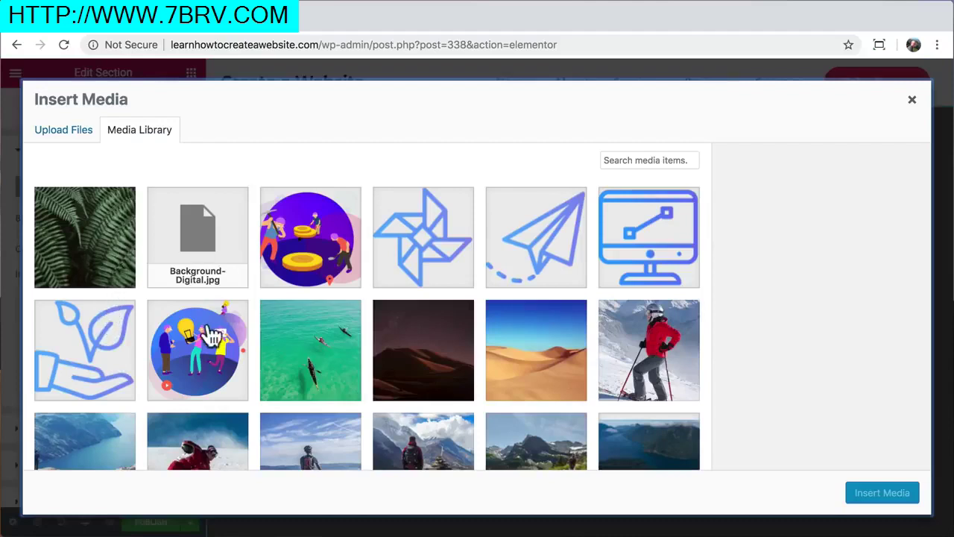
pyautogui.click(305, 351)
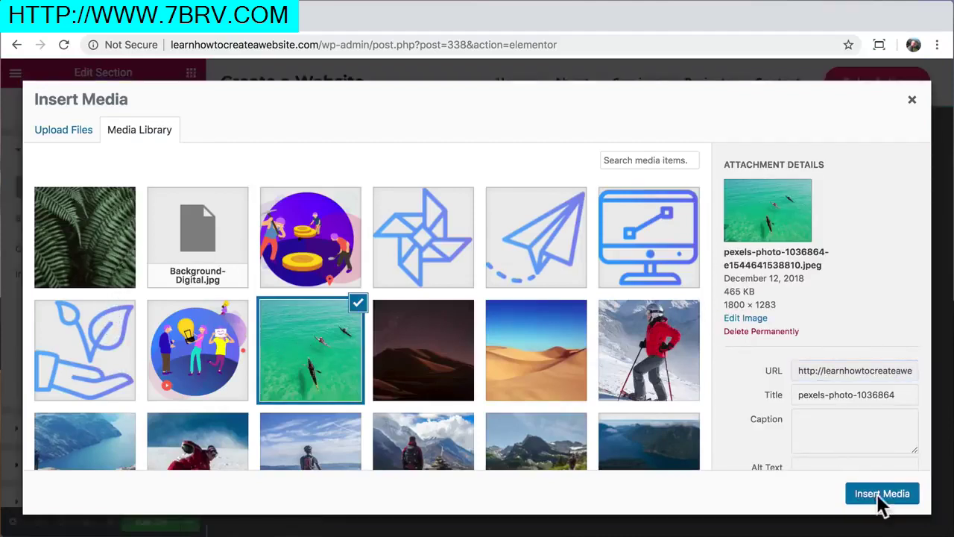
pyautogui.click(873, 495)
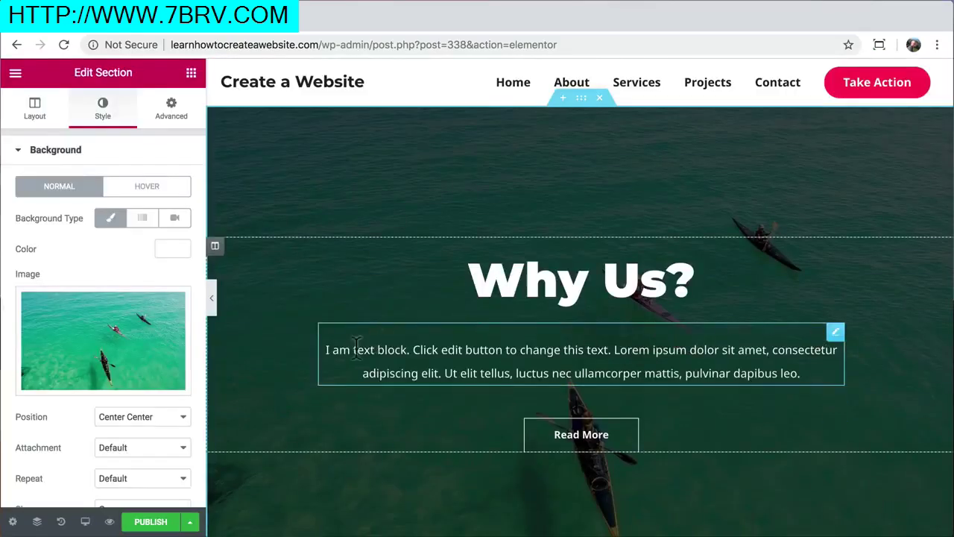
# Lower the Background Overlay opacity to 0.44
pyautogui.scroll(-3, 157, 392)
pyautogui.click(157, 392)
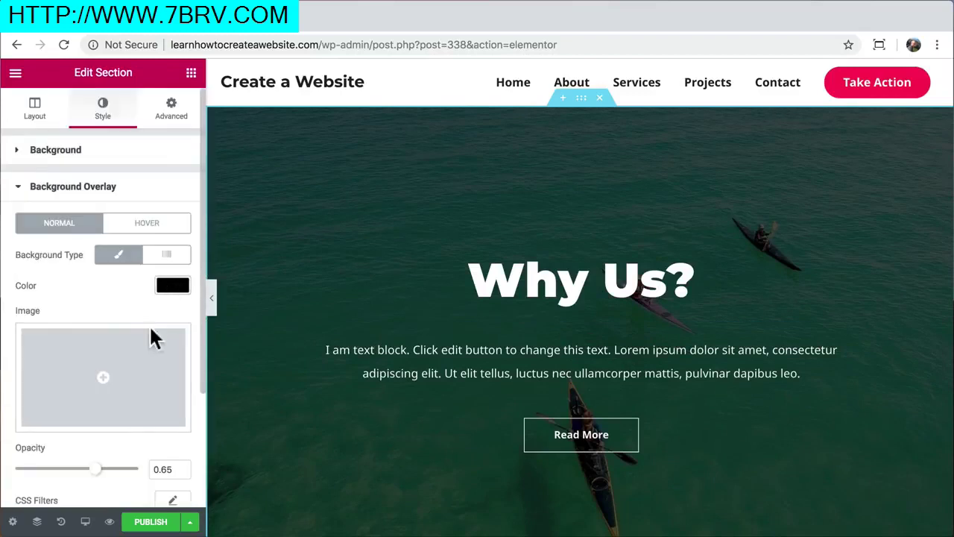
pyautogui.moveTo(97, 470); pyautogui.dragTo(70, 469)
pyautogui.scroll(-5, 343, 433)
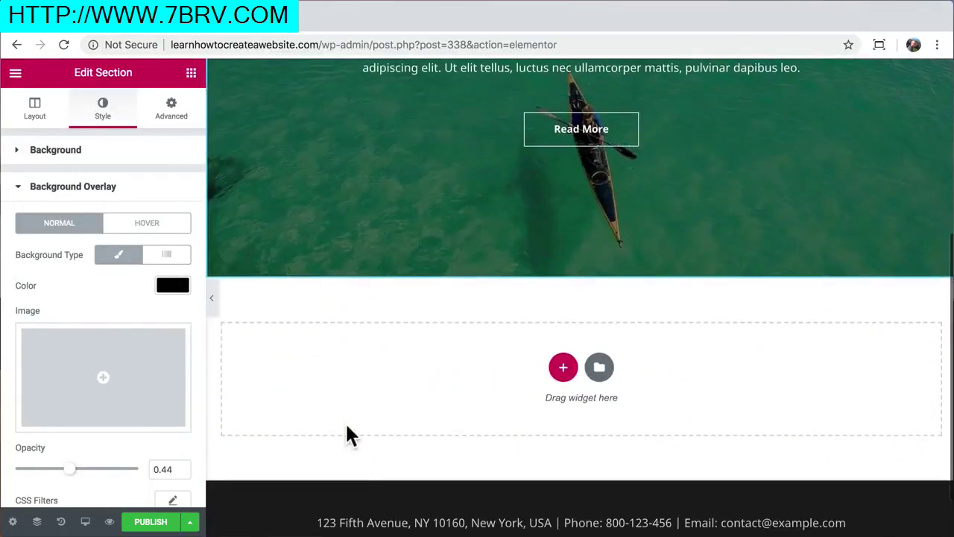
# Insert the 'Check Out Our Testimonials' block from the Testimonials category below the hero
pyautogui.click(600, 368)
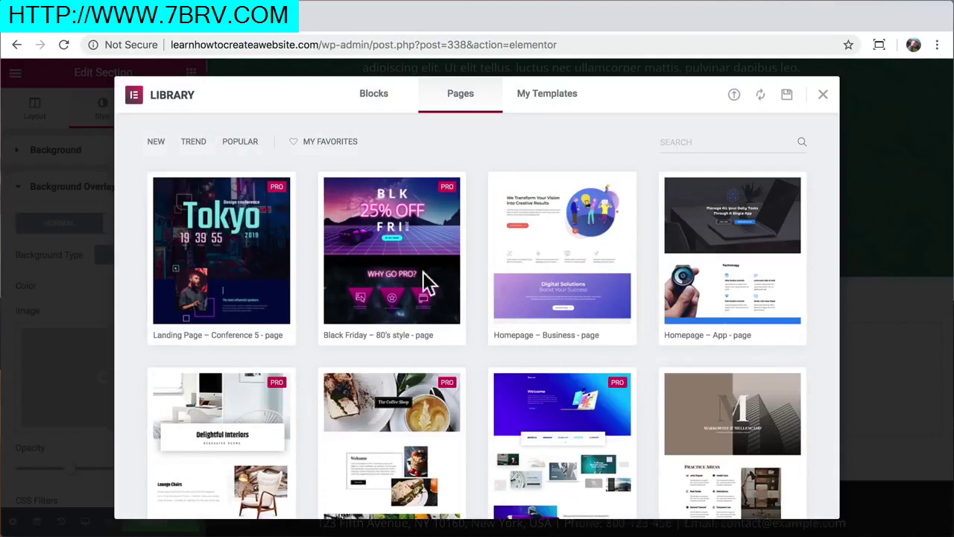
pyautogui.click(377, 95)
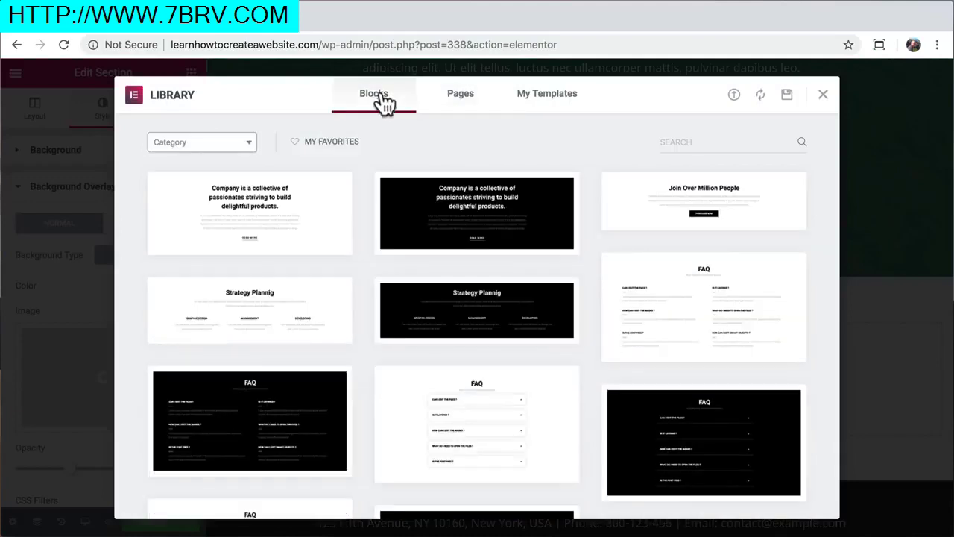
pyautogui.click(248, 145)
pyautogui.scroll(-7, 225, 263)
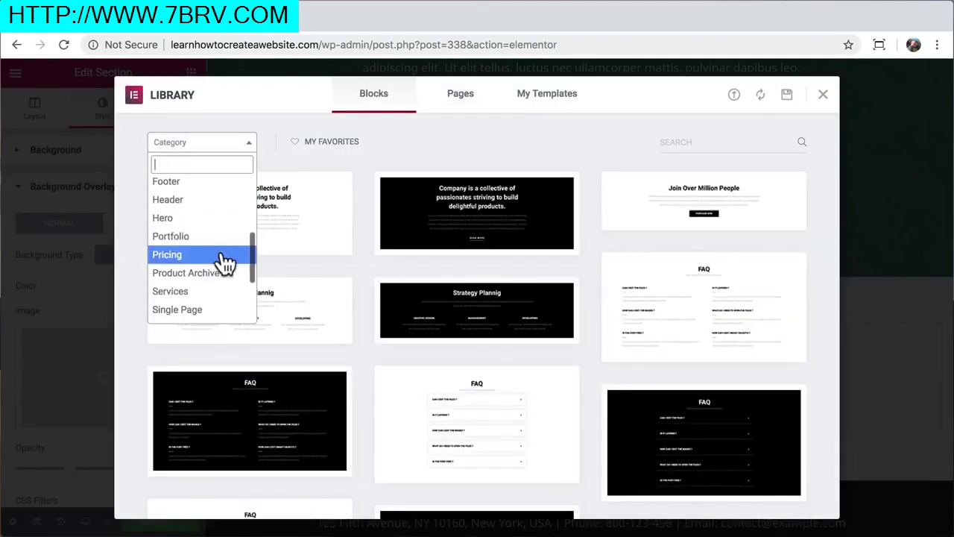
pyautogui.click(190, 316)
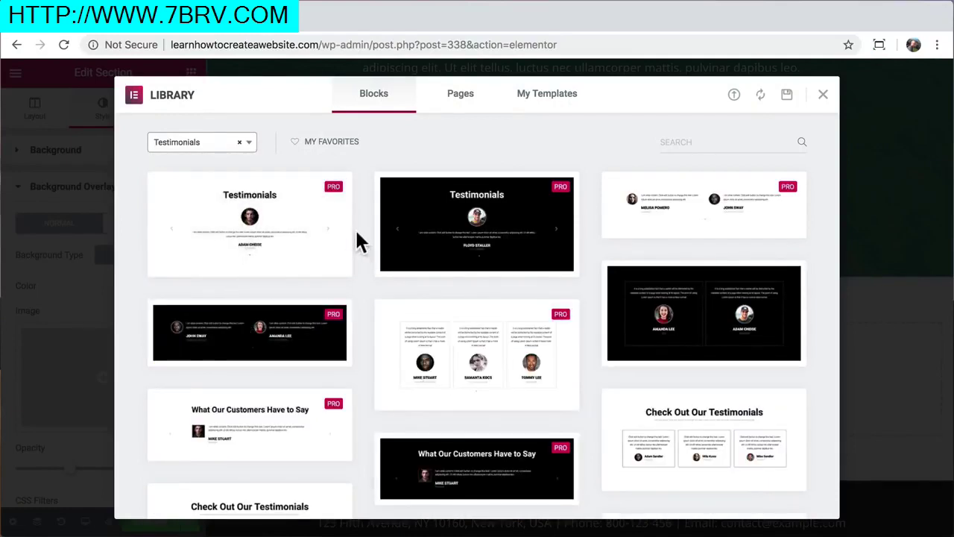
pyautogui.scroll(-2, 358, 240)
pyautogui.moveTo(664, 362)
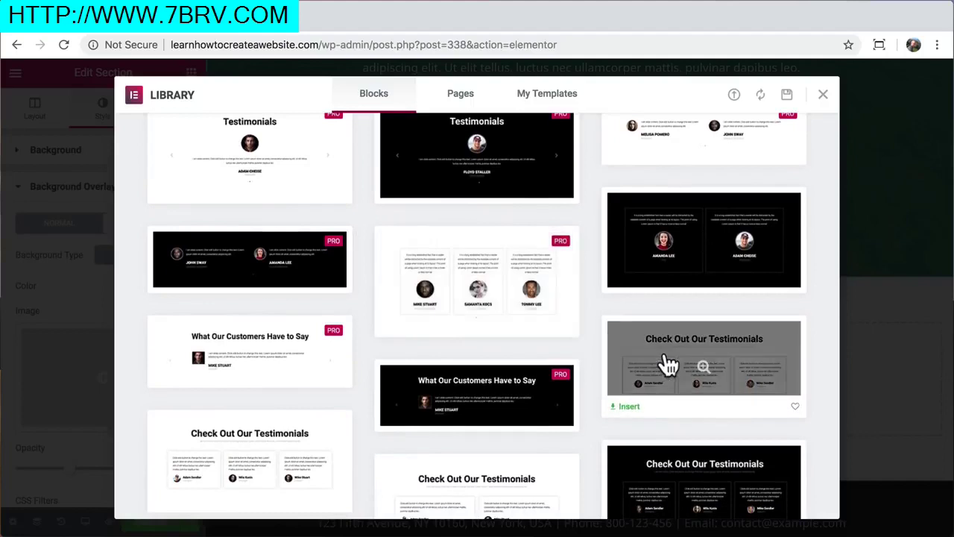
pyautogui.click(628, 408)
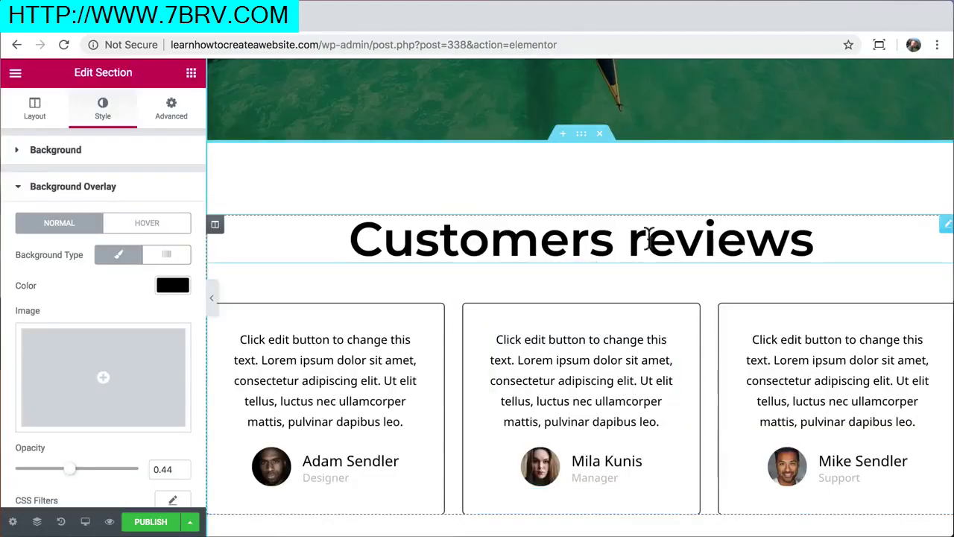
# Rewrite the testimonials heading to read 'Reviews'
pyautogui.moveTo(643, 238); pyautogui.dragTo(353, 228)
pyautogui.write('R')
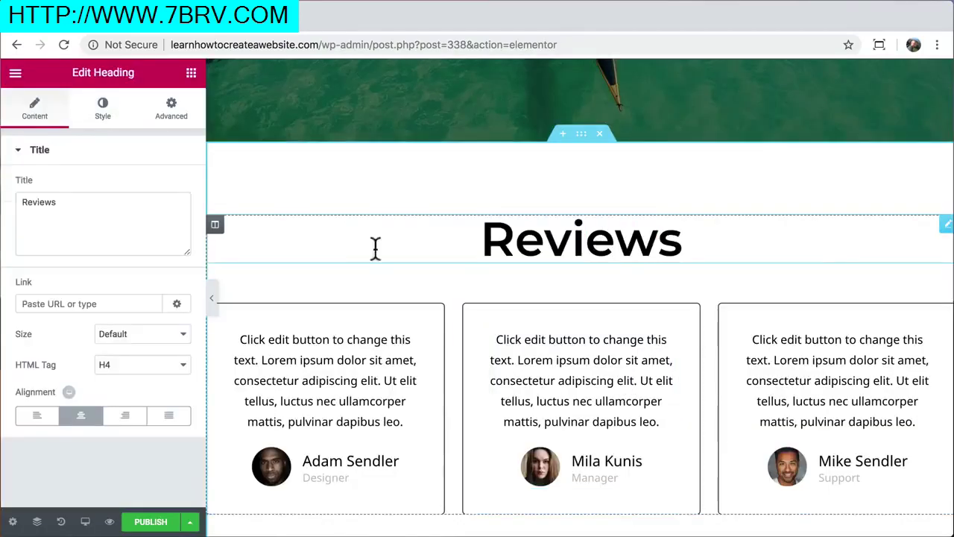
pyautogui.scroll(-3, 539, 333)
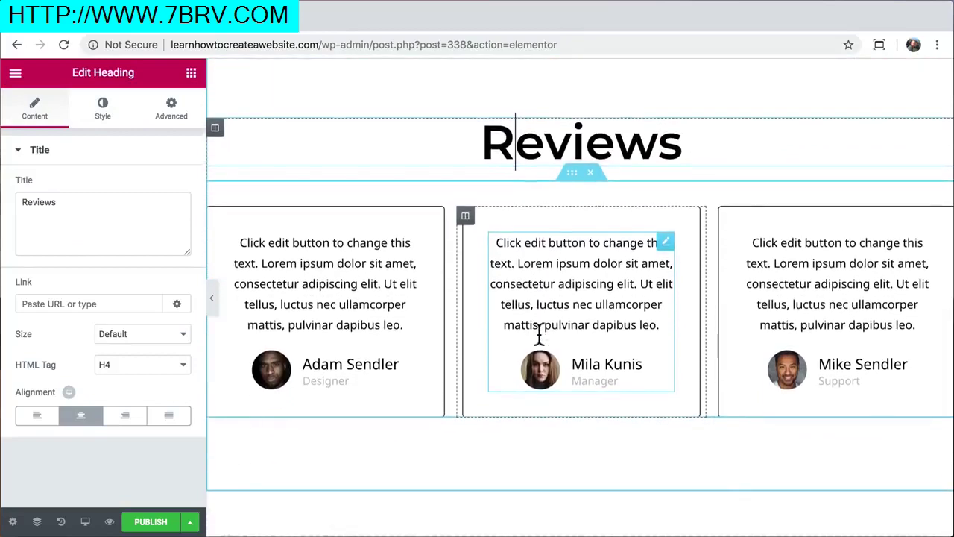
pyautogui.scroll(-2, 541, 337)
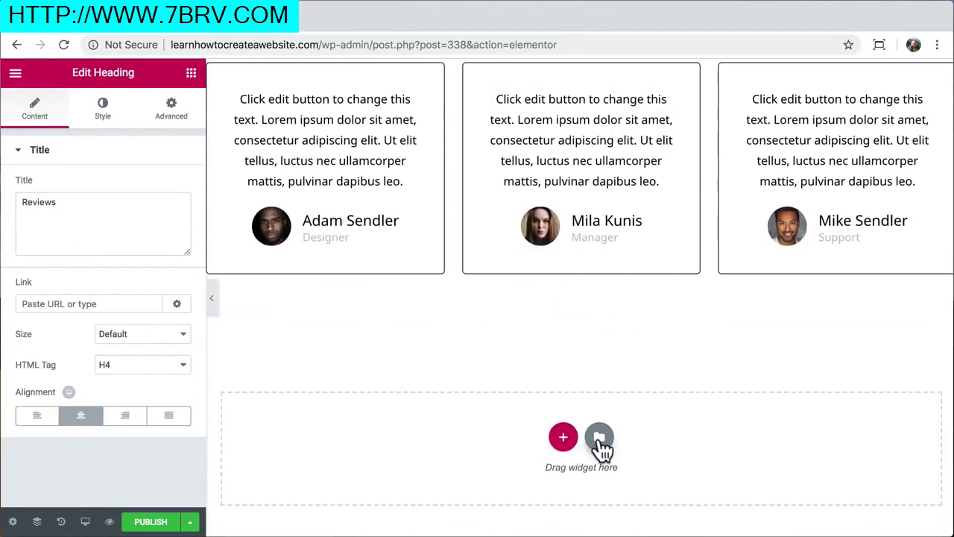
# Insert the Team Section Slide template from the Team category below the Reviews cards
pyautogui.click(600, 440)
pyautogui.click(246, 144)
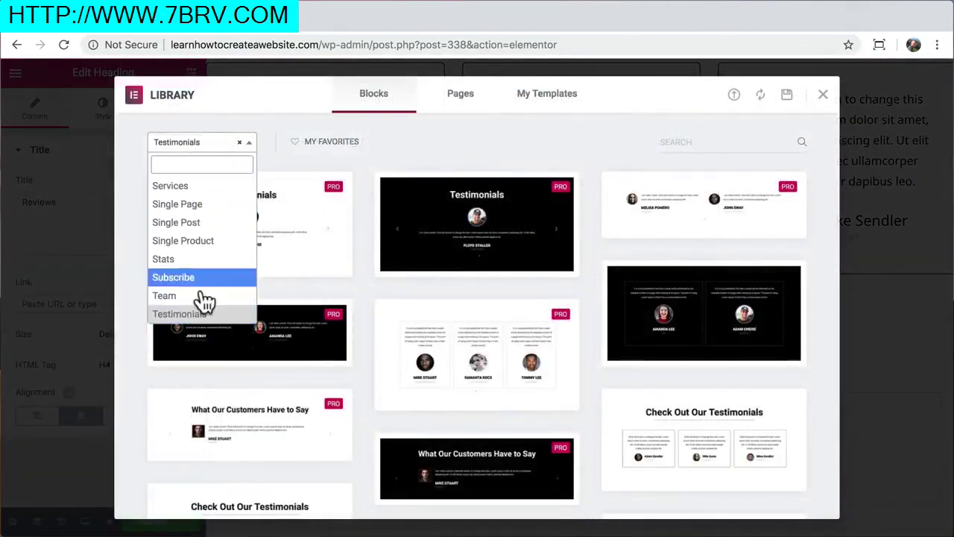
pyautogui.click(204, 297)
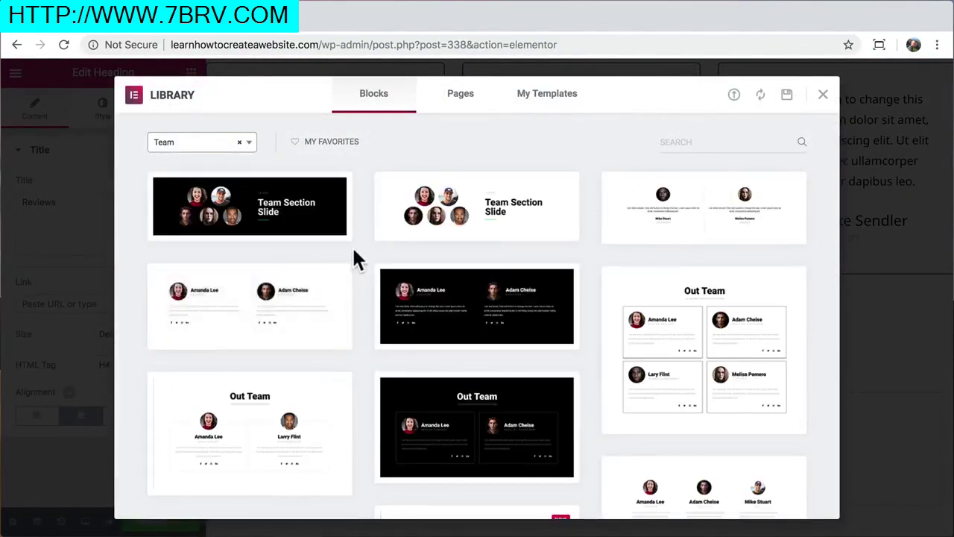
pyautogui.click(294, 219)
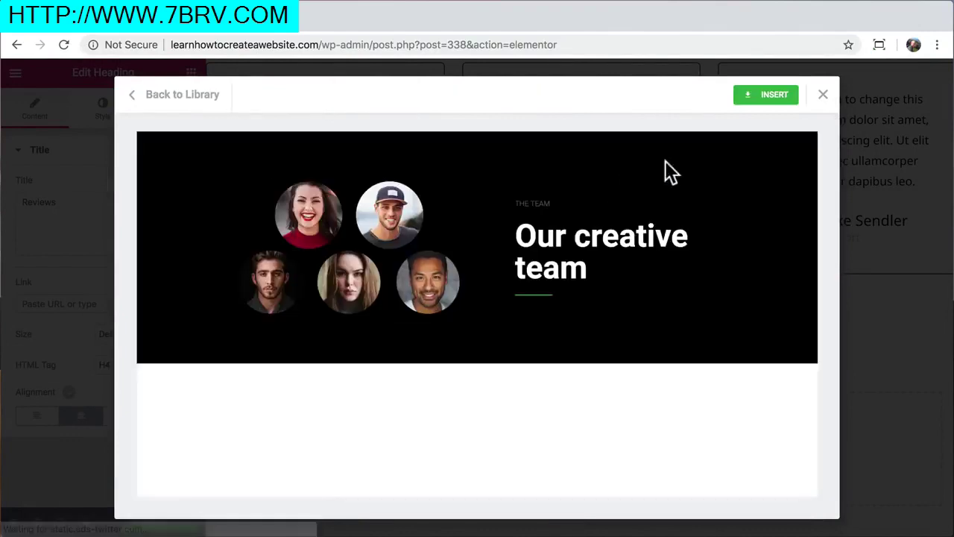
pyautogui.click(768, 95)
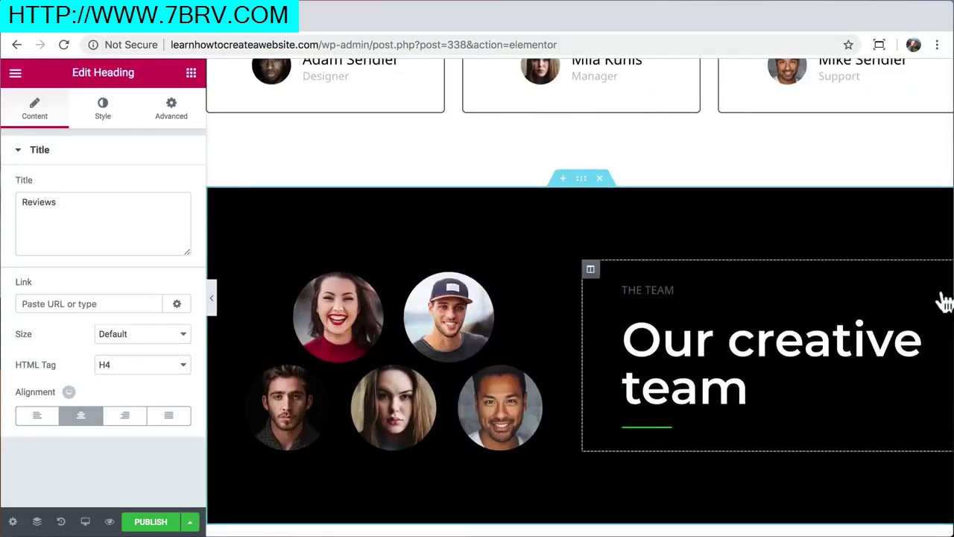
# Delete the small THE TEAM label from the team section
pyautogui.click(945, 292)
pyautogui.rightClick(945, 292)
pyautogui.click(843, 509)
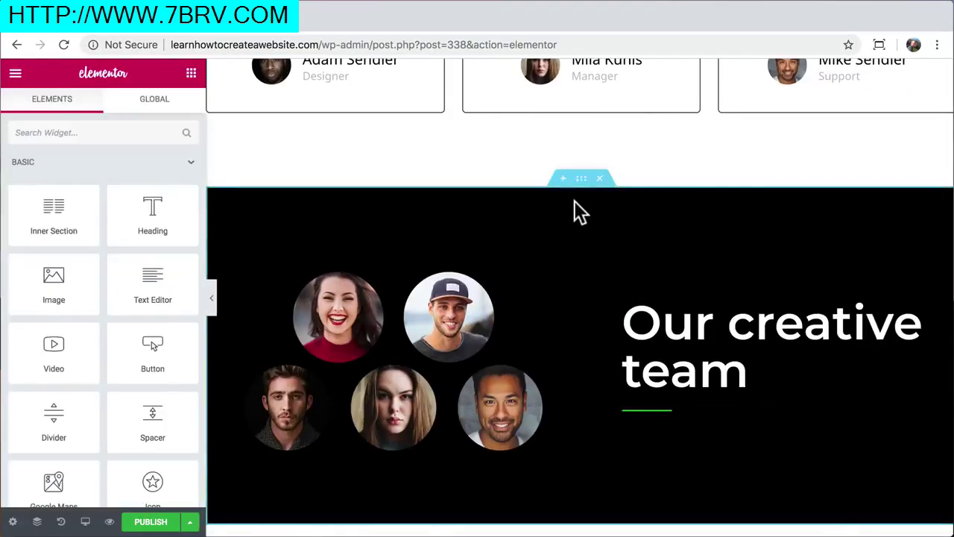
# Set the team section's background colour to light blue #6ec3e5
pyautogui.click(581, 179)
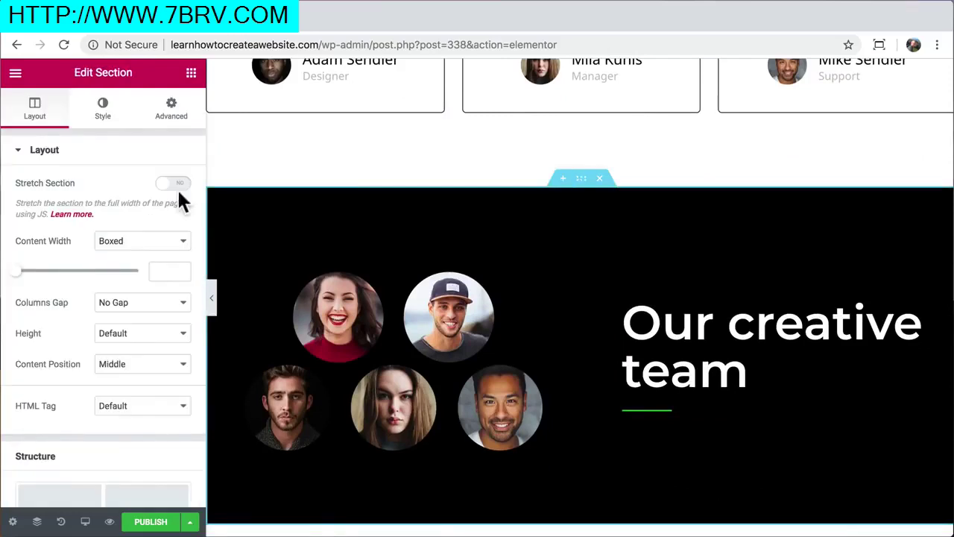
pyautogui.click(103, 108)
pyautogui.click(173, 254)
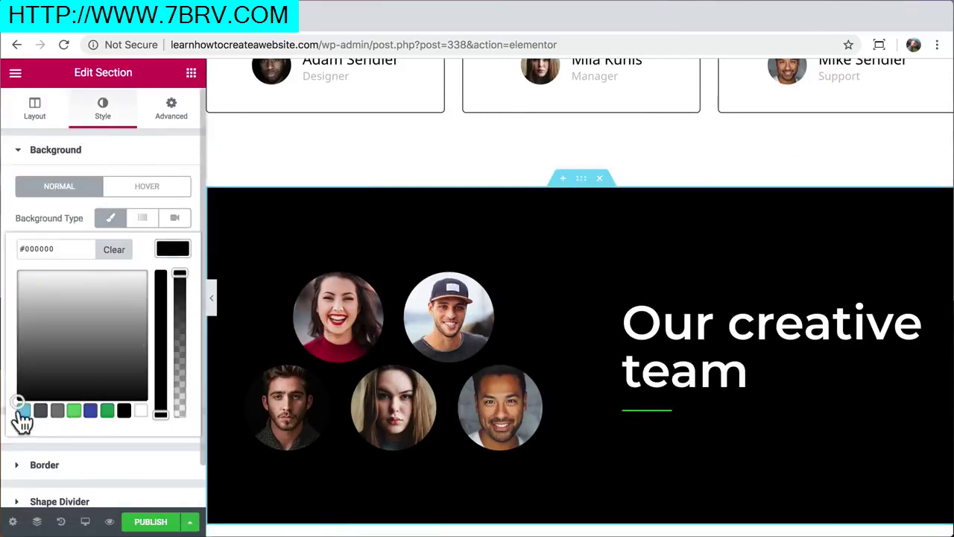
pyautogui.click(23, 410)
pyautogui.click(88, 283)
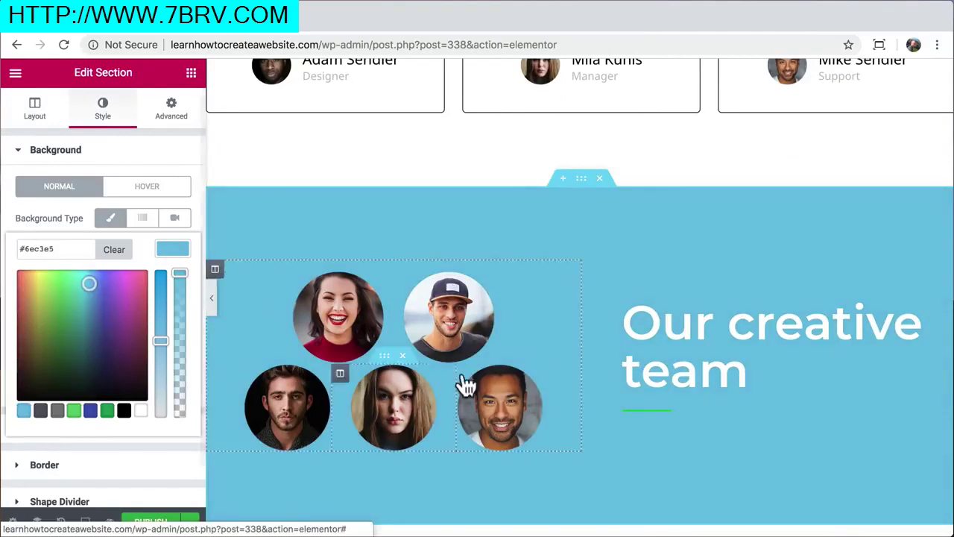
# Change the green divider under the team heading to white
pyautogui.click(654, 406)
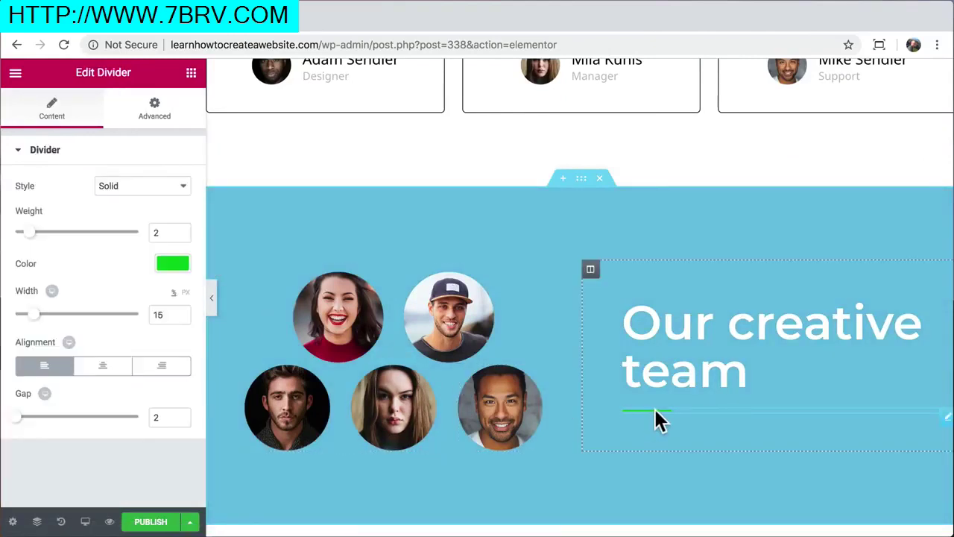
pyautogui.click(172, 263)
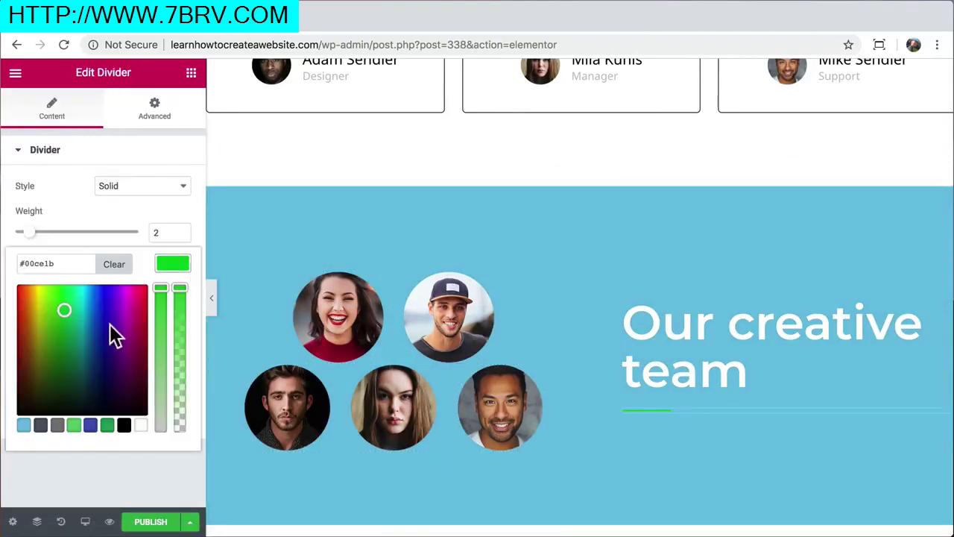
pyautogui.click(141, 425)
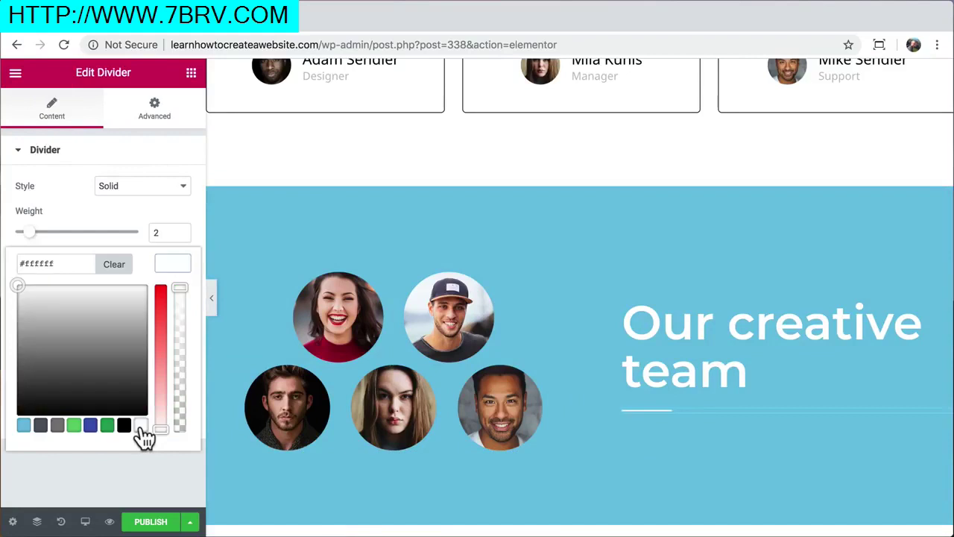
pyautogui.click(173, 262)
# Publish the Why Us? page
pyautogui.scroll(-3, 419, 318)
pyautogui.scroll(1, 419, 318)
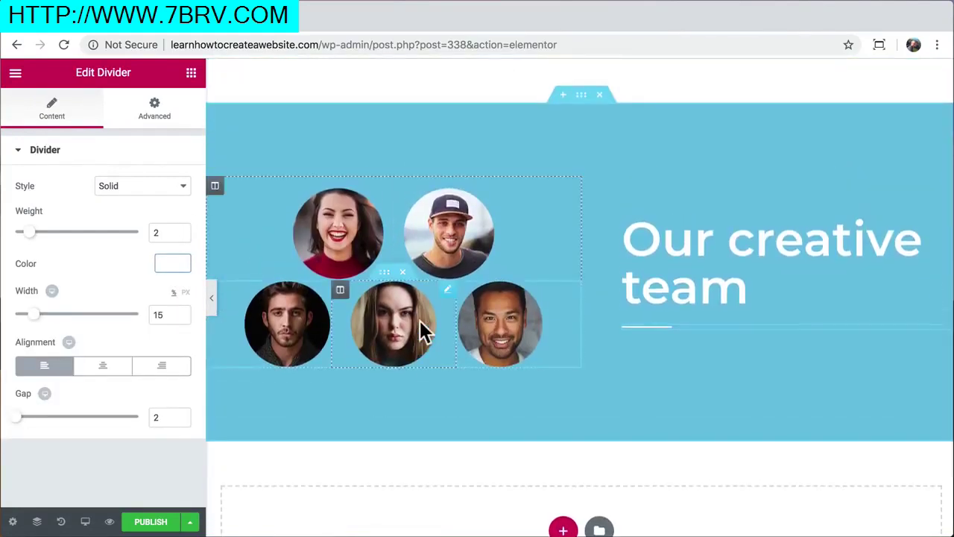
pyautogui.scroll(1, 419, 321)
pyautogui.click(144, 522)
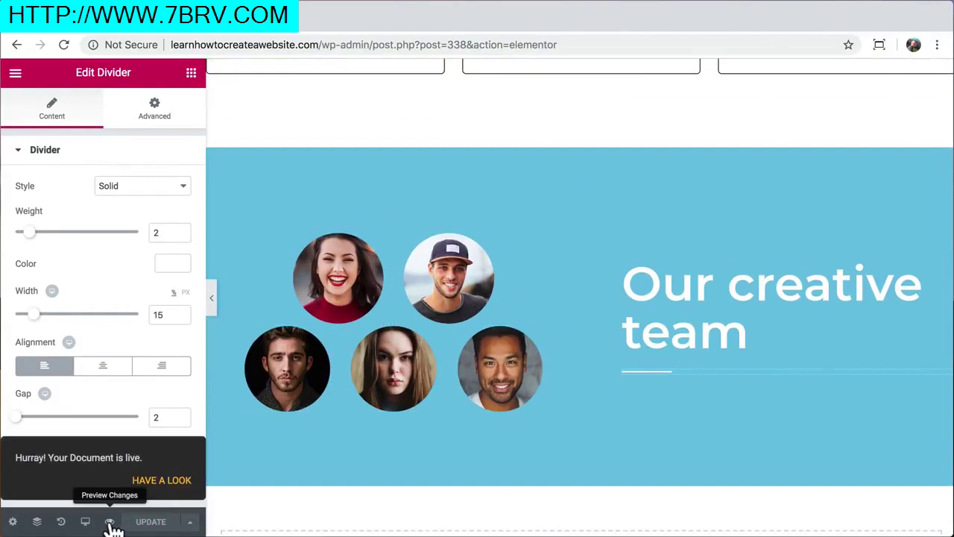
# Preview the Why Us? page in a new tab and scroll through the hero, Reviews and team sections
pyautogui.click(110, 522)
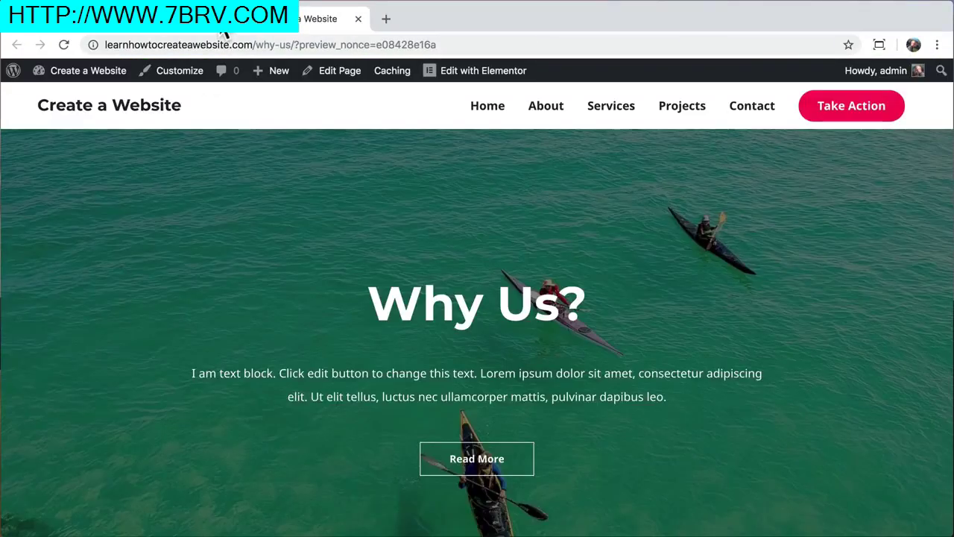
pyautogui.moveTo(219, 15); pyautogui.dragTo(234, 44)
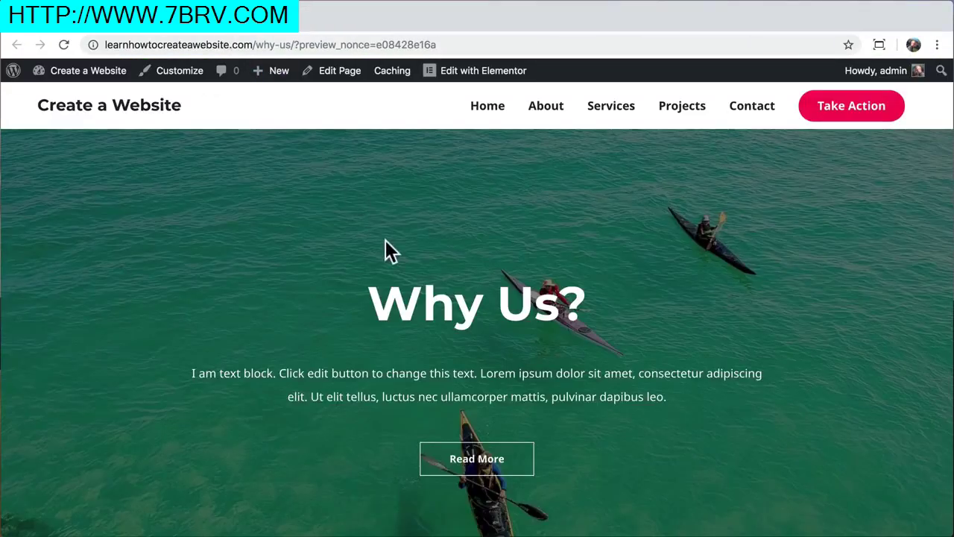
pyautogui.scroll(-9, 385, 241)
pyautogui.scroll(-3, 386, 240)
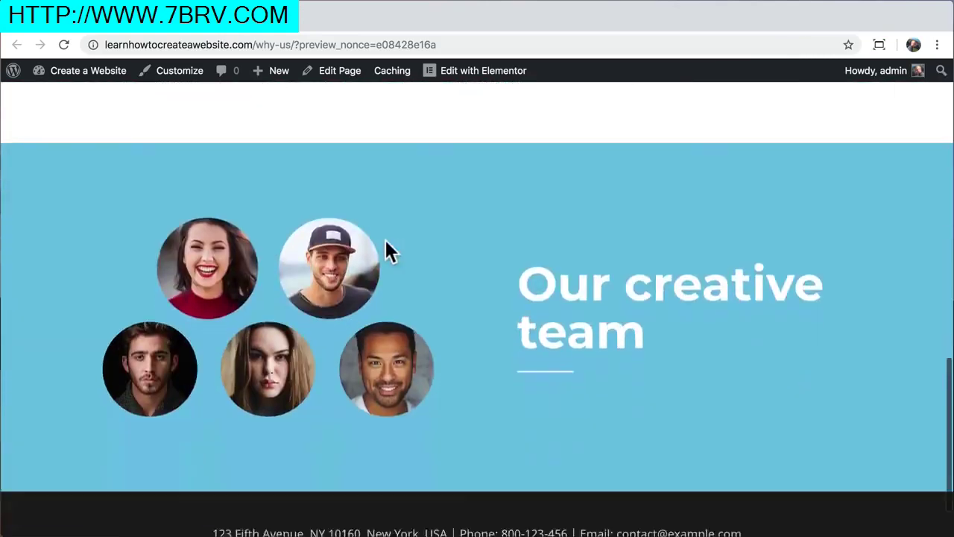
pyautogui.scroll(3, 385, 240)
pyautogui.scroll(8, 385, 240)
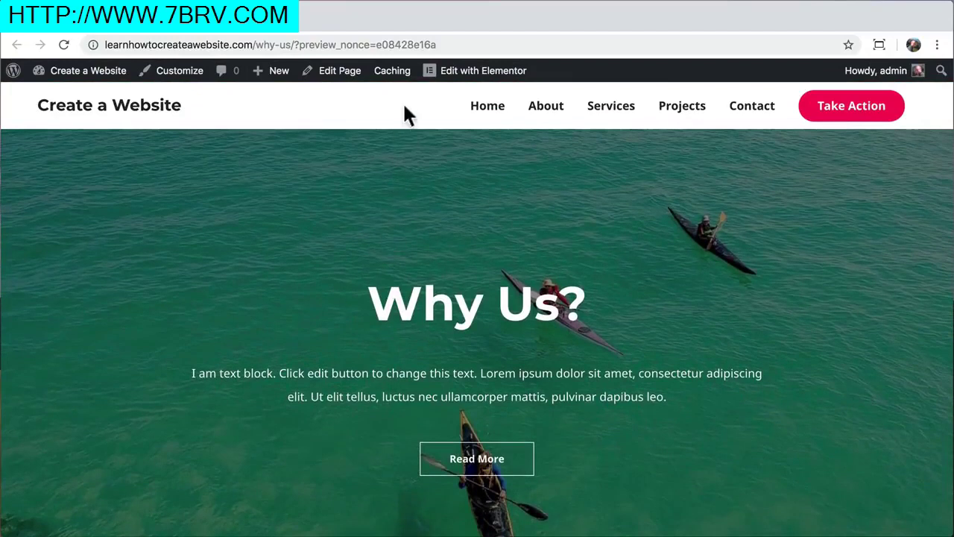
# Enable Astra's Transparent Header for Why Us?, update the page, and view it live
pyautogui.click(337, 71)
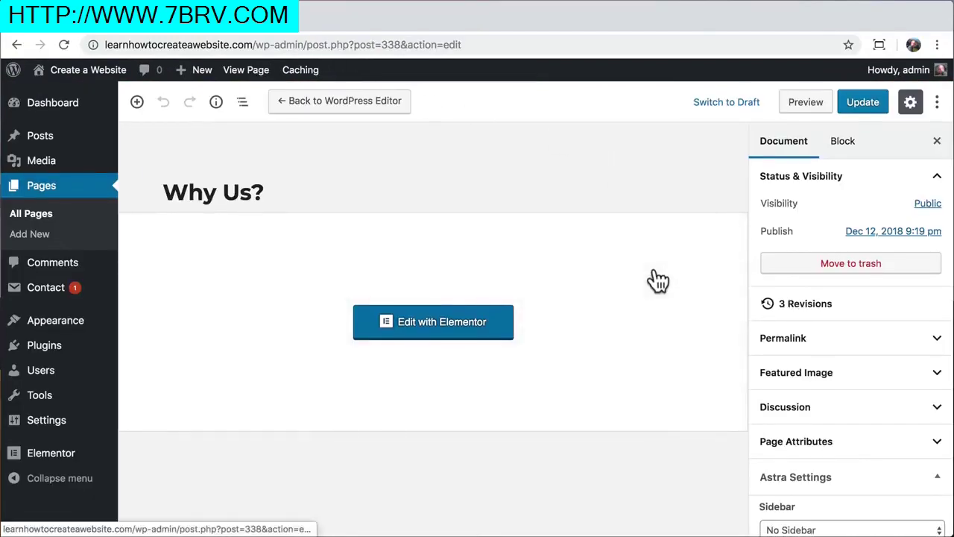
pyautogui.scroll(-4, 811, 358)
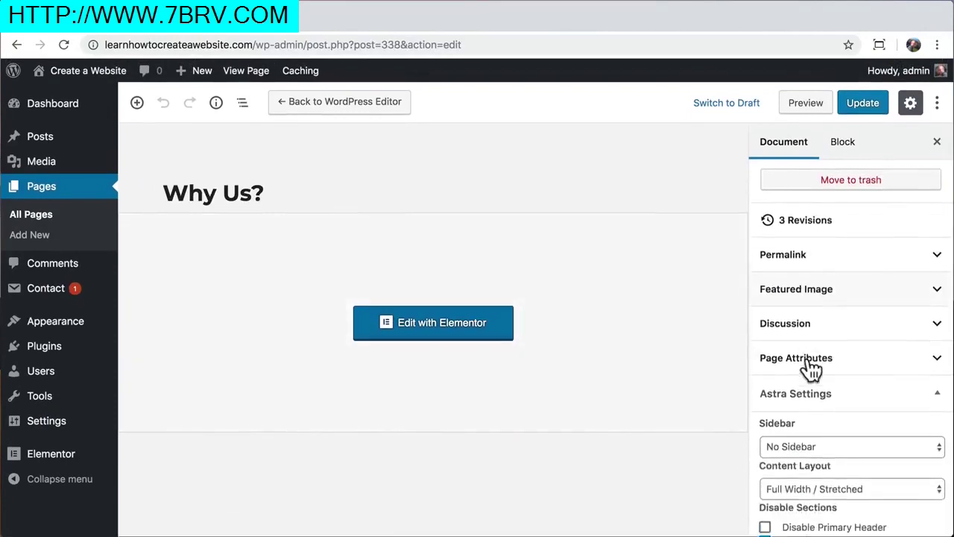
pyautogui.scroll(-2, 809, 360)
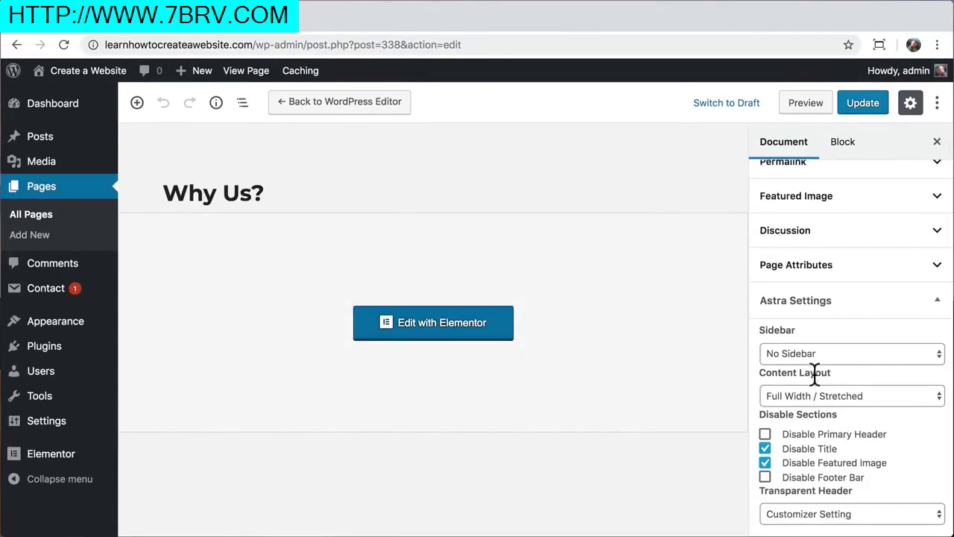
pyautogui.click(805, 514)
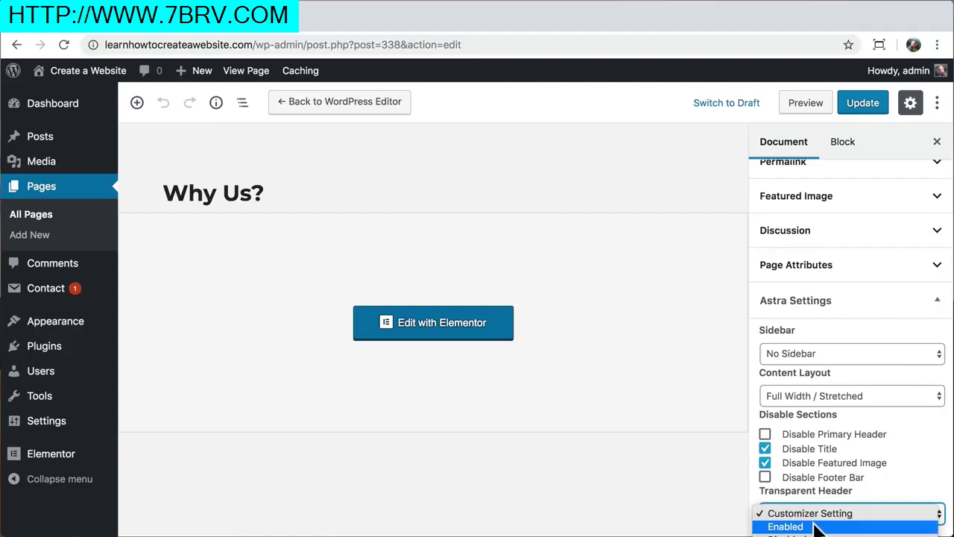
pyautogui.click(818, 527)
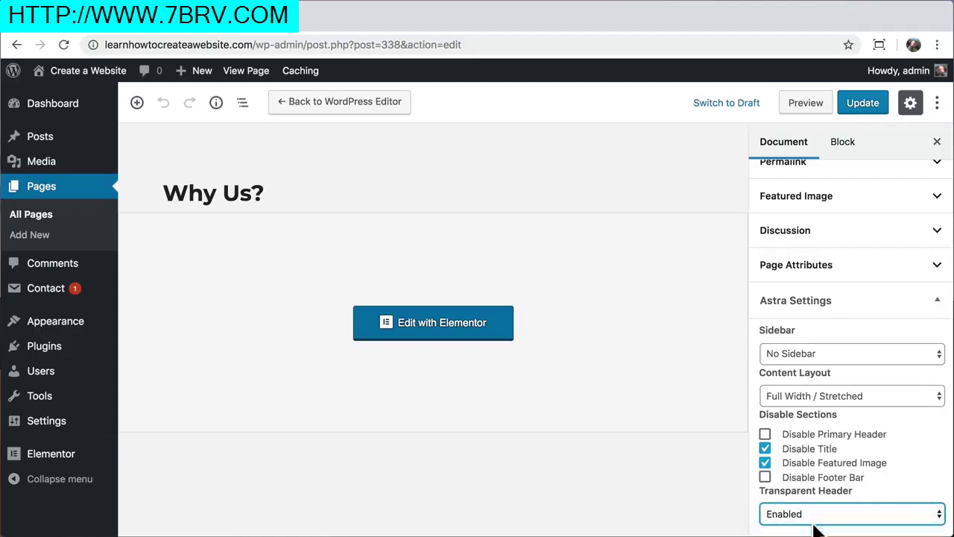
pyautogui.click(865, 107)
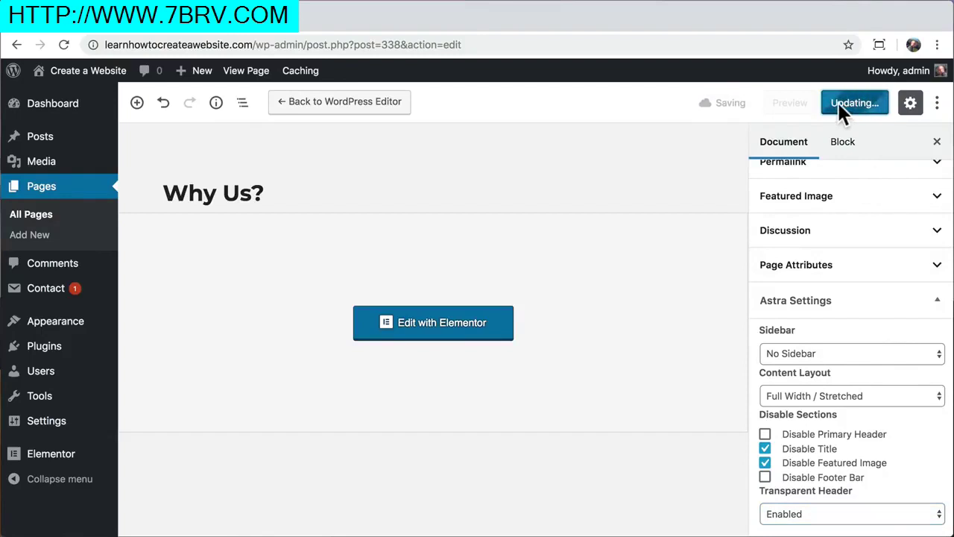
pyautogui.click(246, 75)
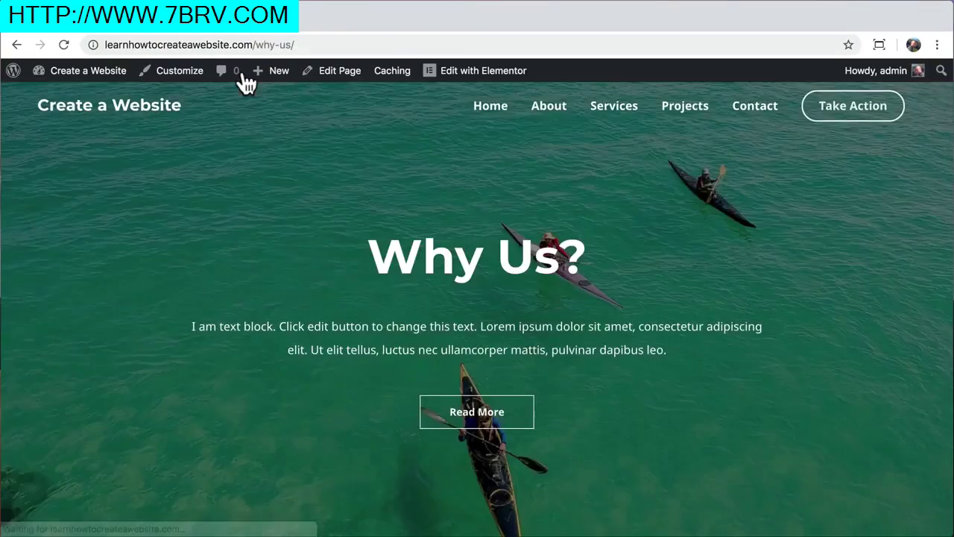
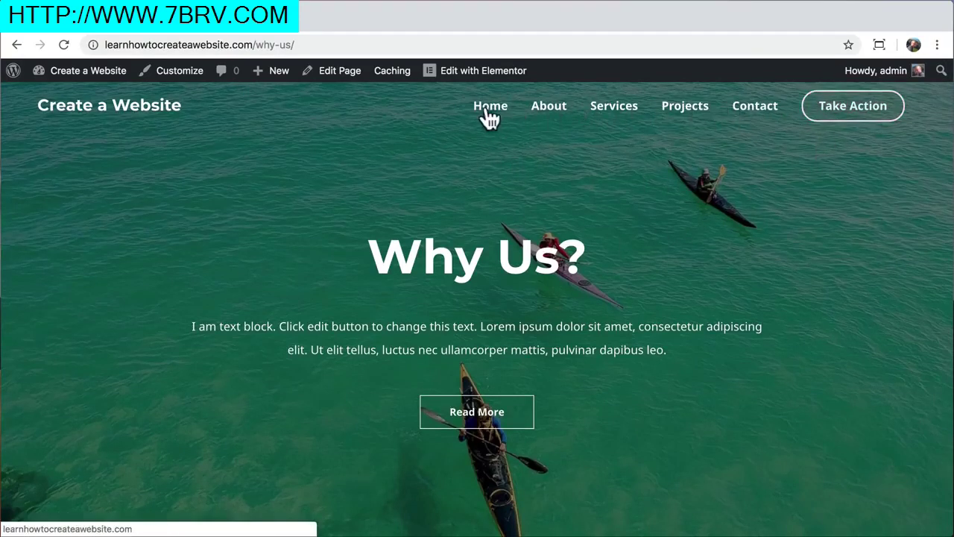
# Add the Why Us? page to the primary menu in the customizer
pyautogui.click(183, 71)
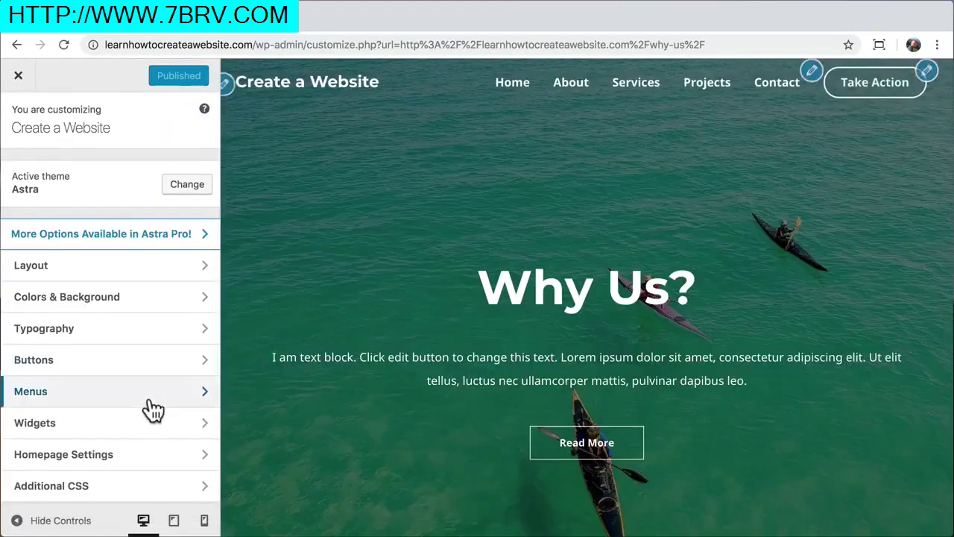
pyautogui.click(149, 397)
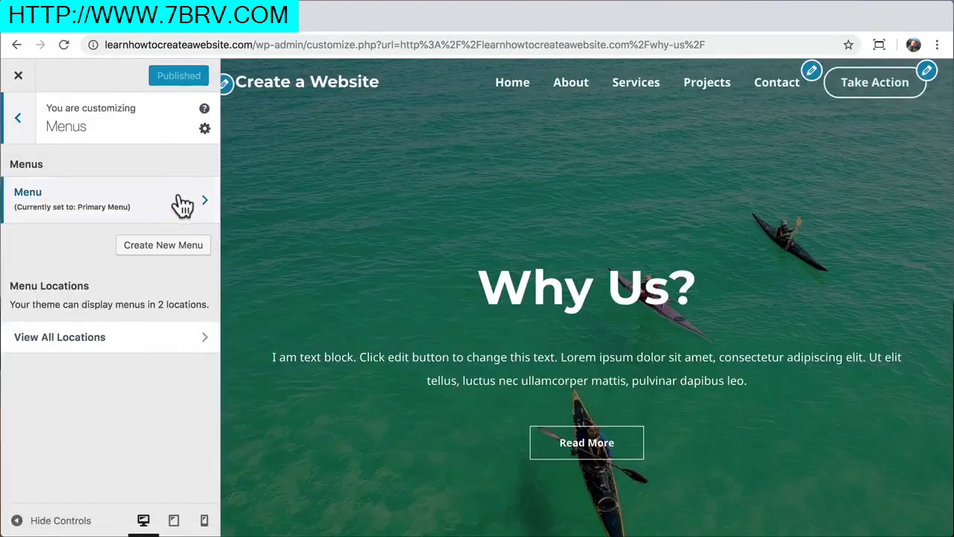
pyautogui.click(181, 202)
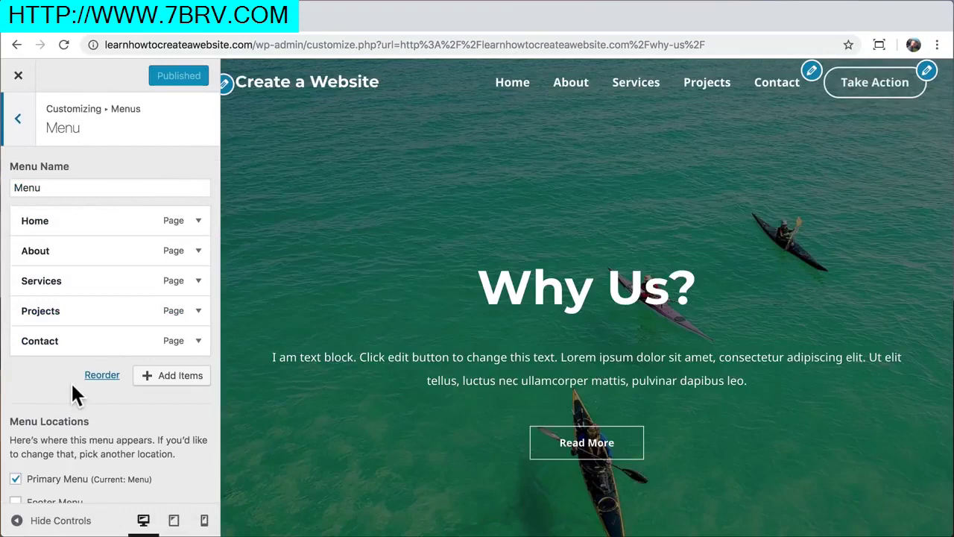
pyautogui.click(177, 377)
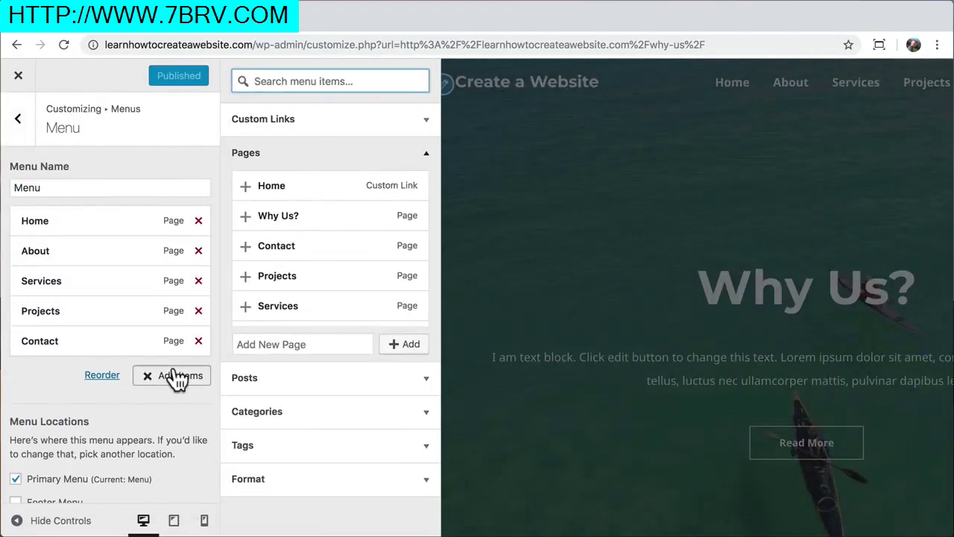
pyautogui.click(248, 219)
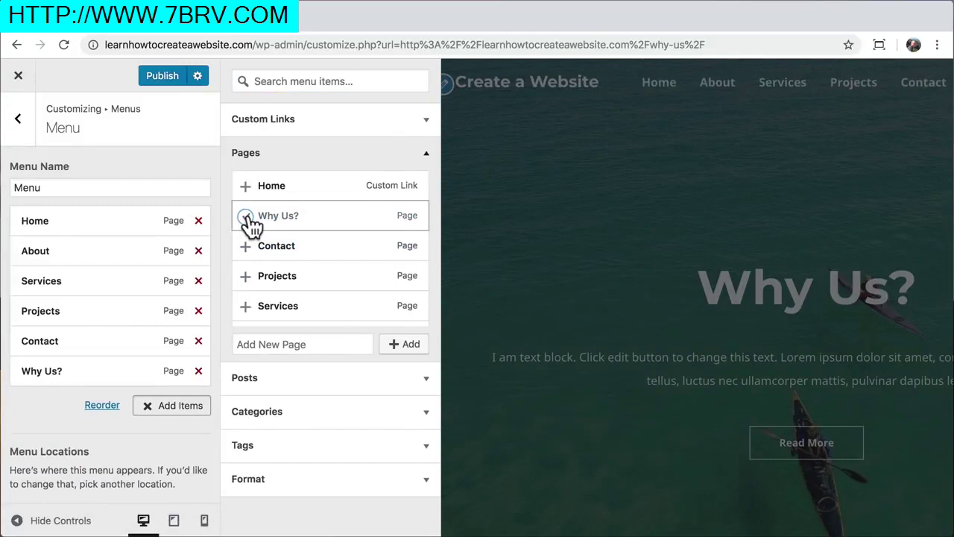
pyautogui.click(426, 153)
# Move Why Us? below About and indent it as About's sub-item
pyautogui.moveTo(63, 371); pyautogui.dragTo(45, 281)
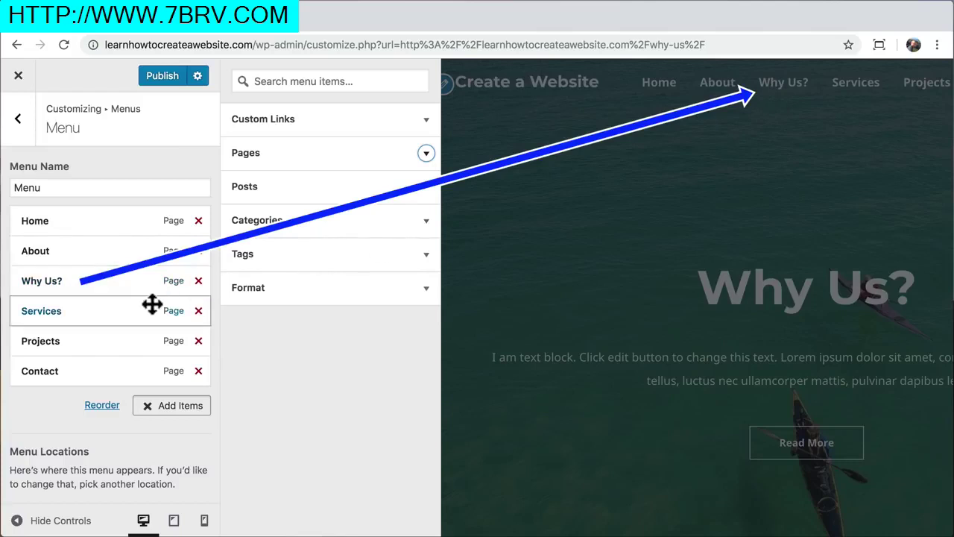
pyautogui.click(148, 416)
pyautogui.moveTo(38, 281); pyautogui.dragTo(60, 282)
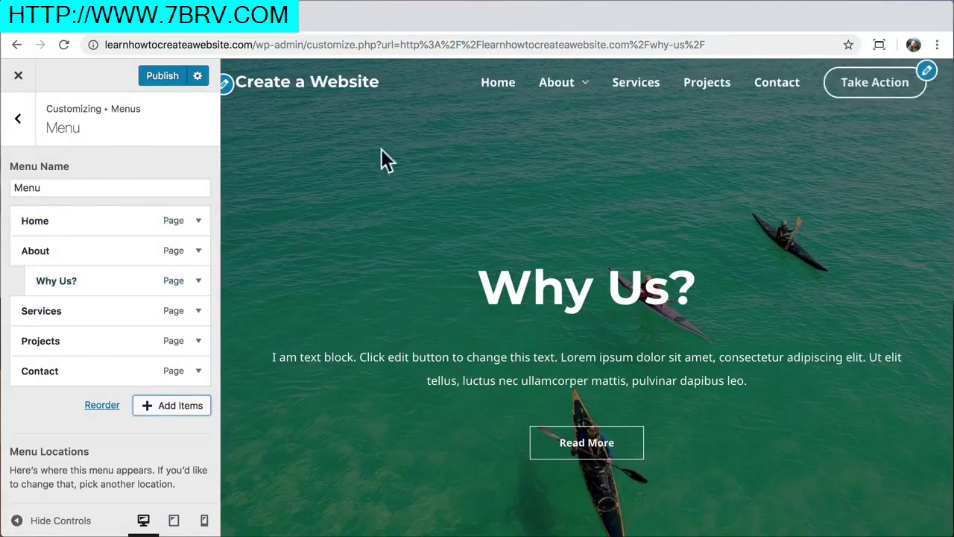
pyautogui.moveTo(580, 96)
# Try a transparent-header submenu background opacity, leaving it transparent
pyautogui.click(19, 120)
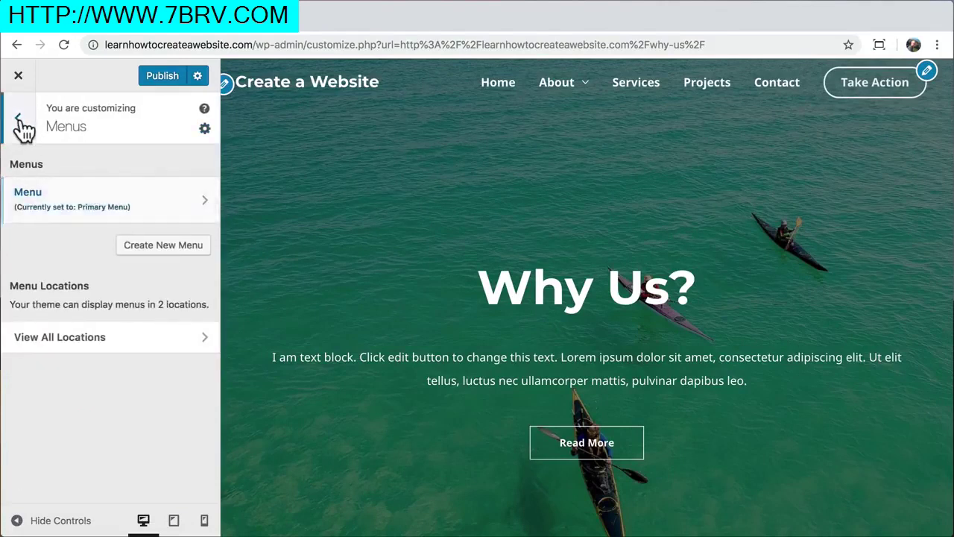
pyautogui.click(19, 120)
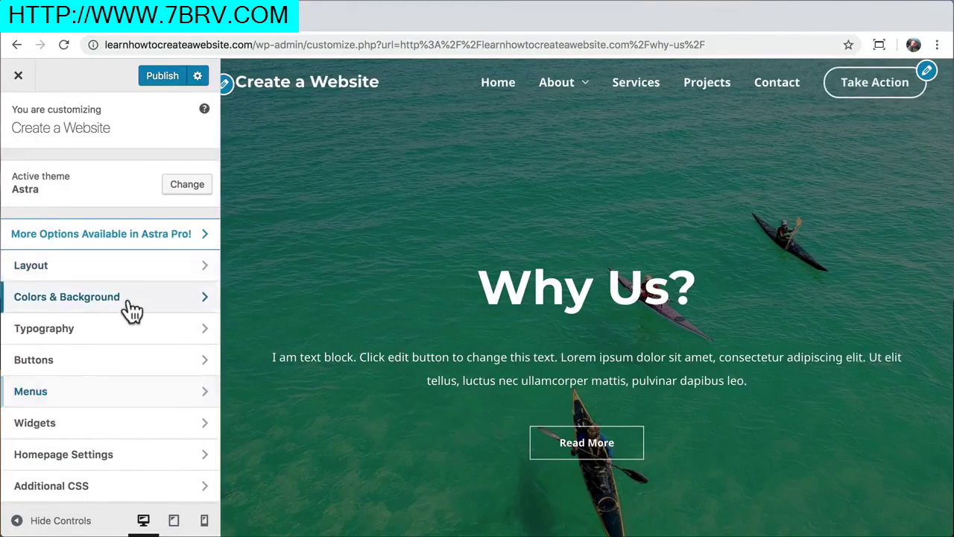
pyautogui.click(131, 306)
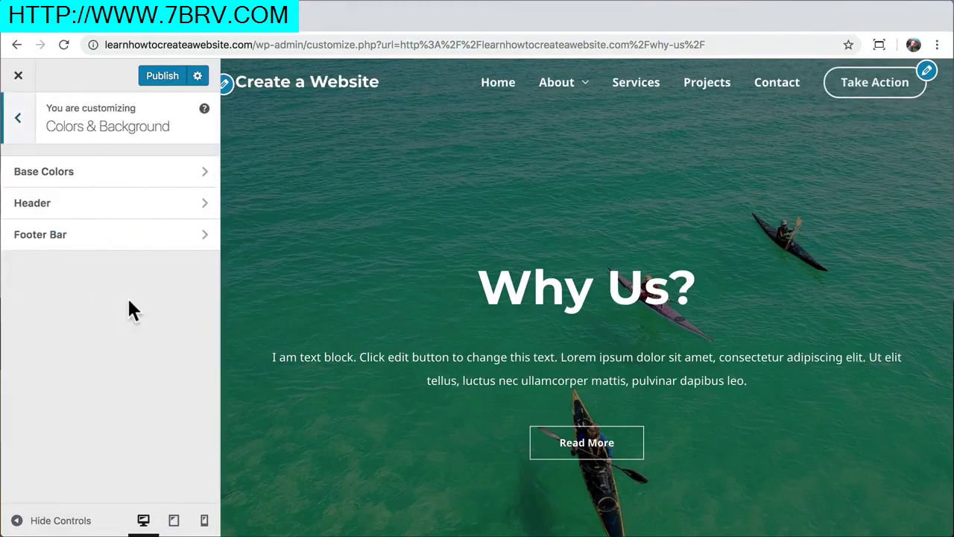
pyautogui.click(107, 212)
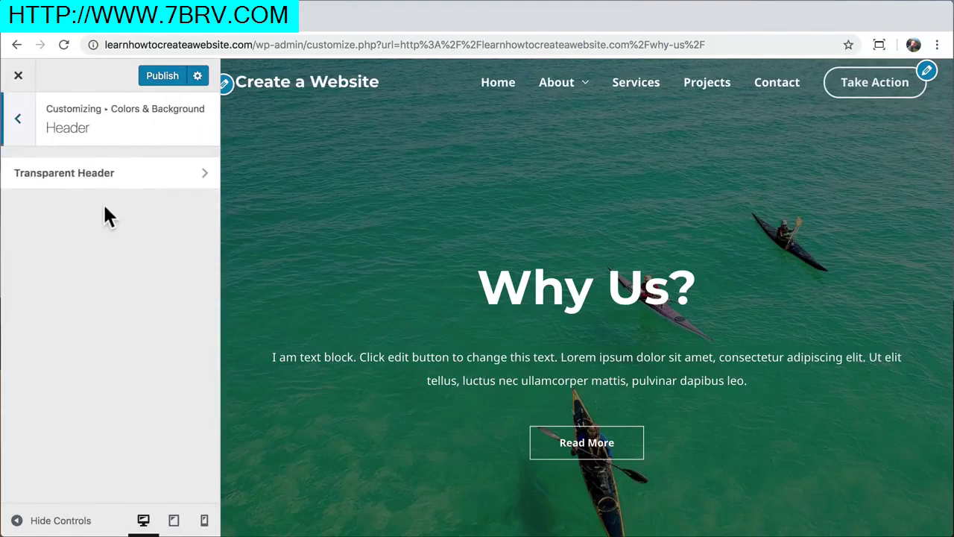
pyautogui.click(123, 177)
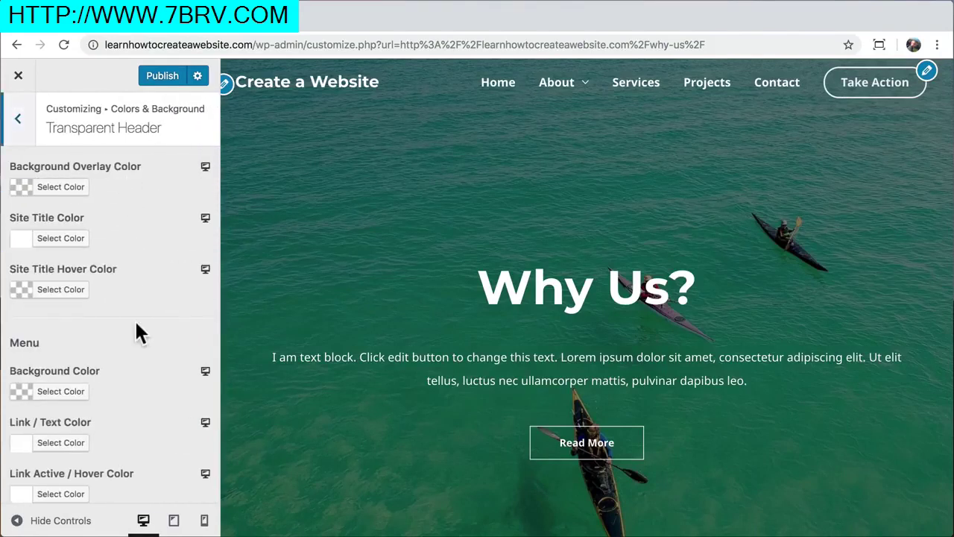
pyautogui.scroll(-8, 135, 327)
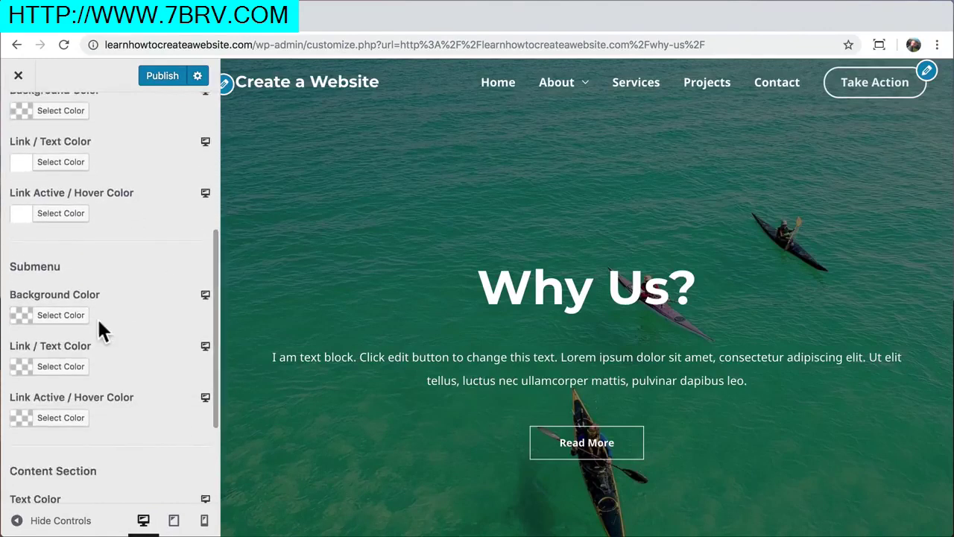
pyautogui.click(73, 319)
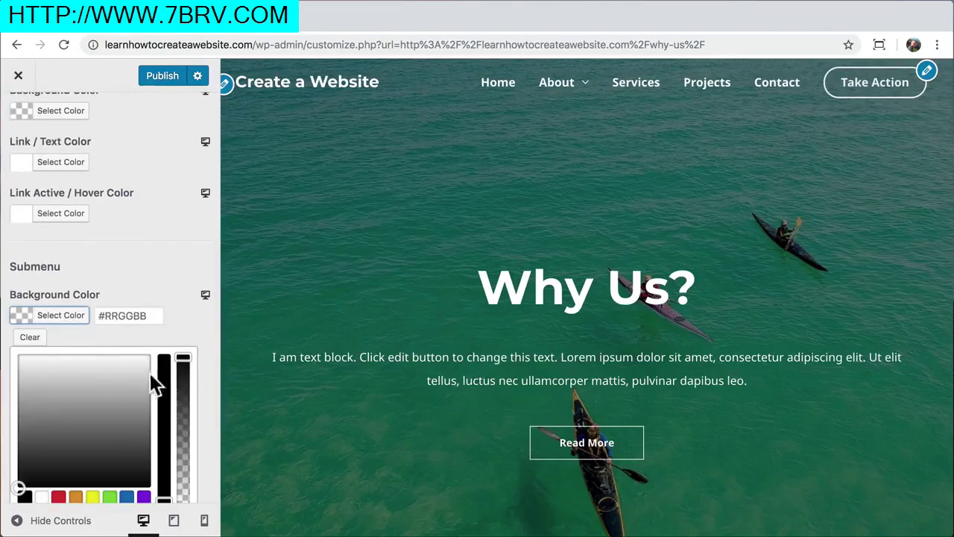
pyautogui.moveTo(184, 358); pyautogui.dragTo(184, 499)
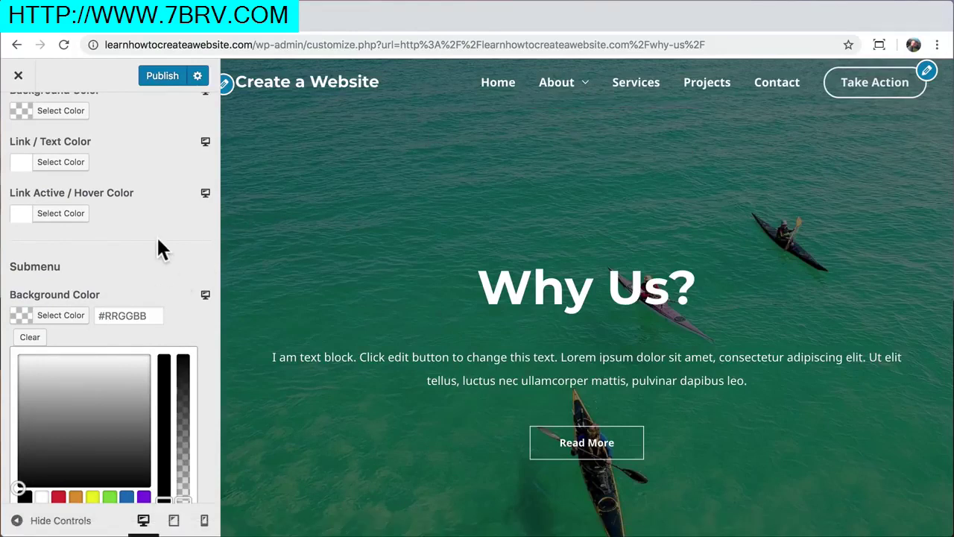
pyautogui.scroll(5, 157, 246)
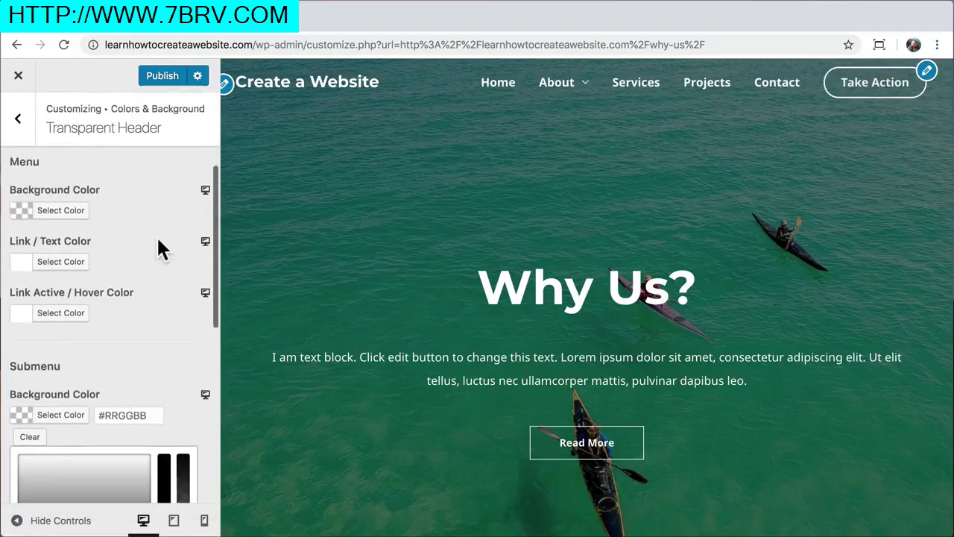
# Change the base theme colour from red #fb2056 to green #54f21f
pyautogui.click(20, 120)
pyautogui.click(20, 119)
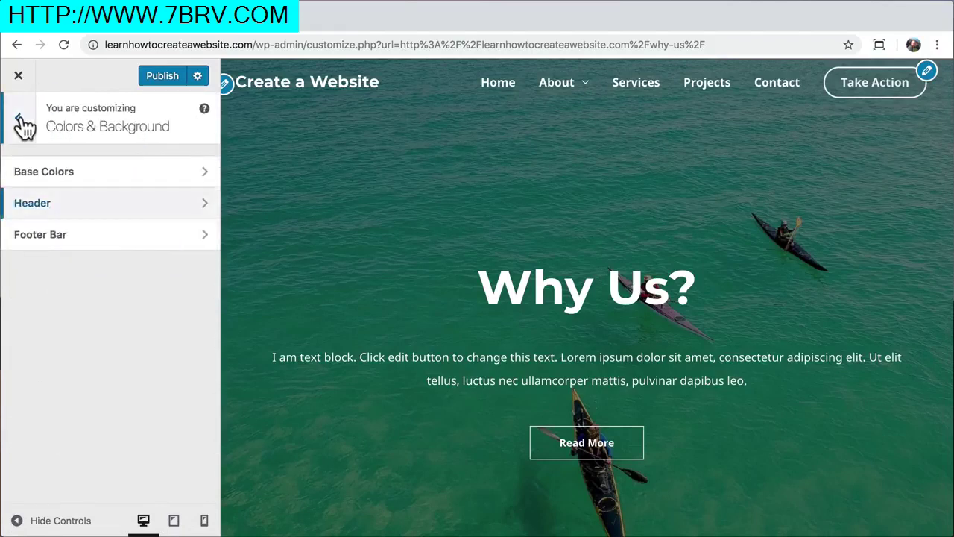
pyautogui.click(104, 170)
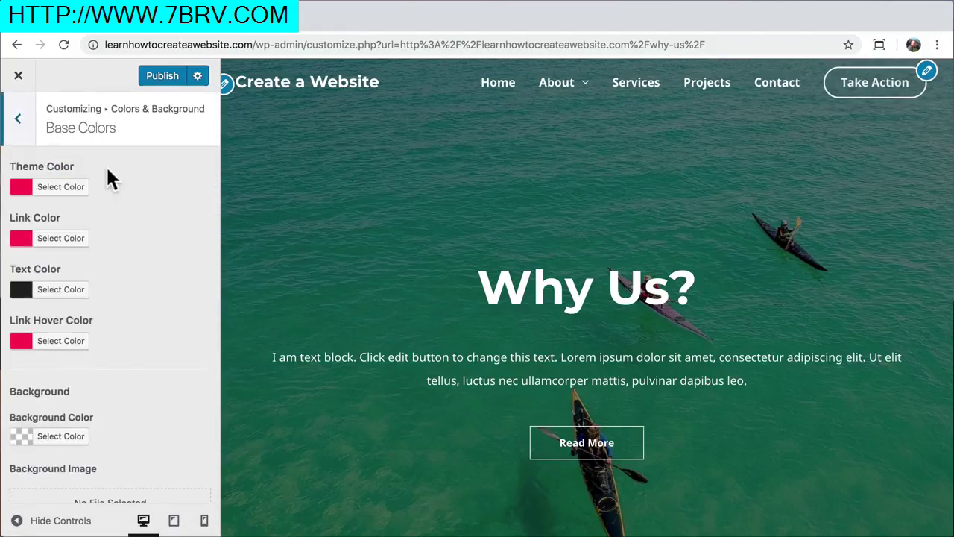
pyautogui.click(61, 188)
pyautogui.moveTo(107, 231); pyautogui.dragTo(57, 216)
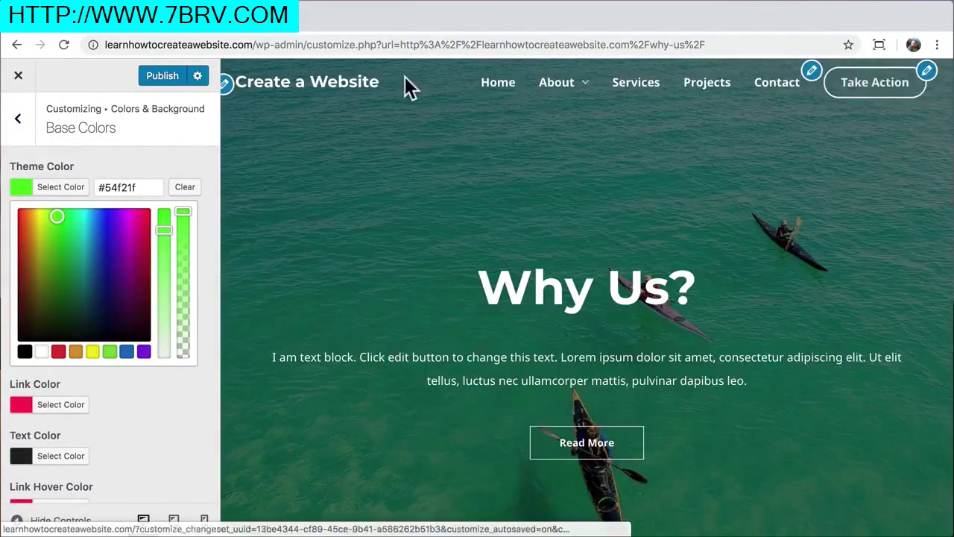
pyautogui.moveTo(589, 89)
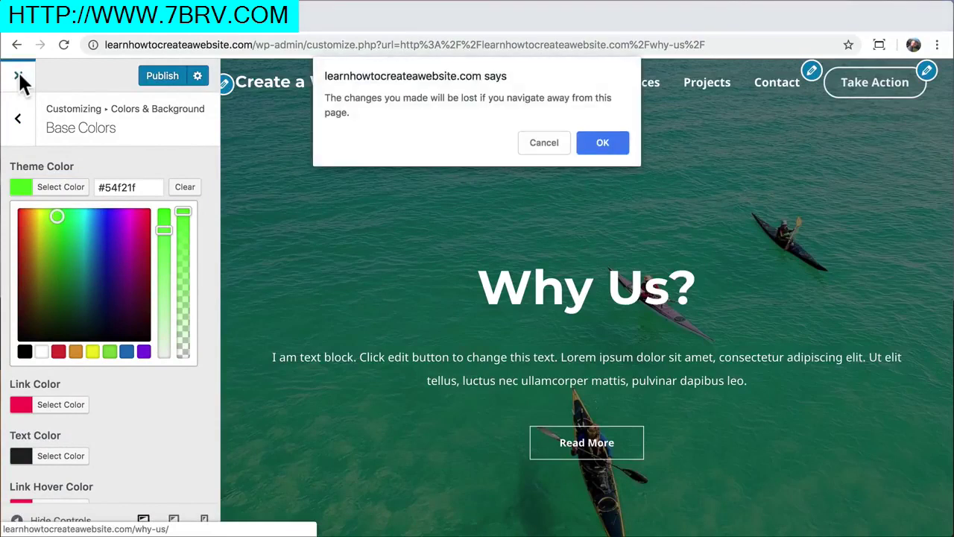
# Leave without saving, then reopen the customizer at the primary header settings
pyautogui.click(617, 139)
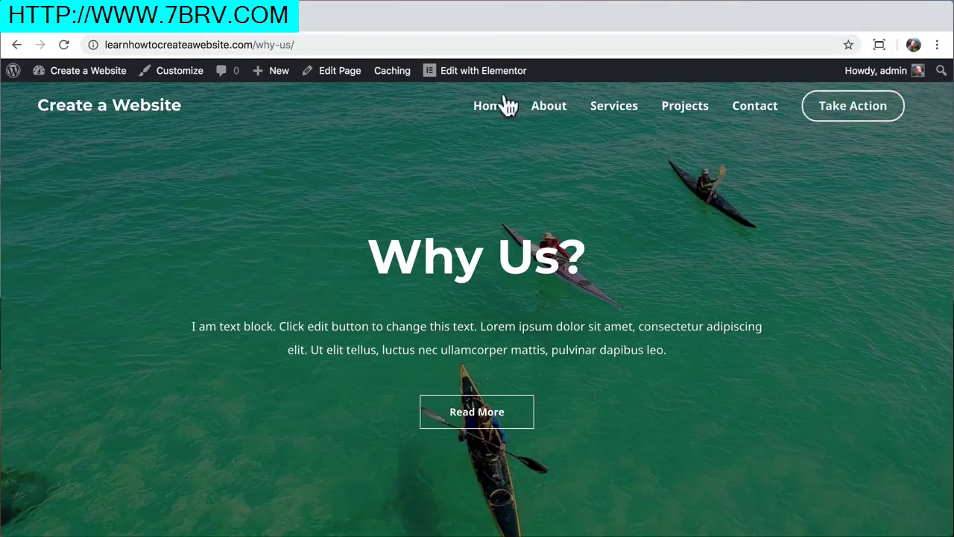
pyautogui.click(181, 74)
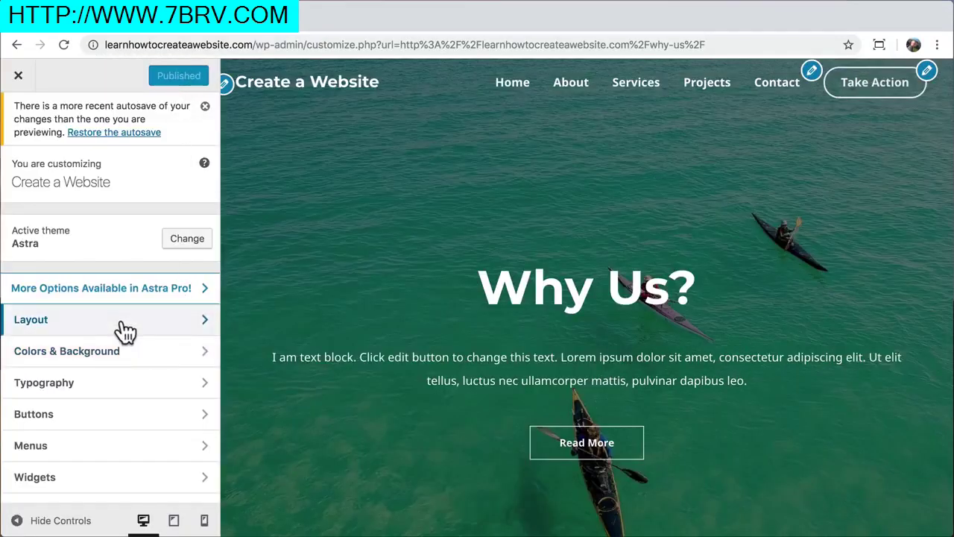
pyautogui.click(125, 328)
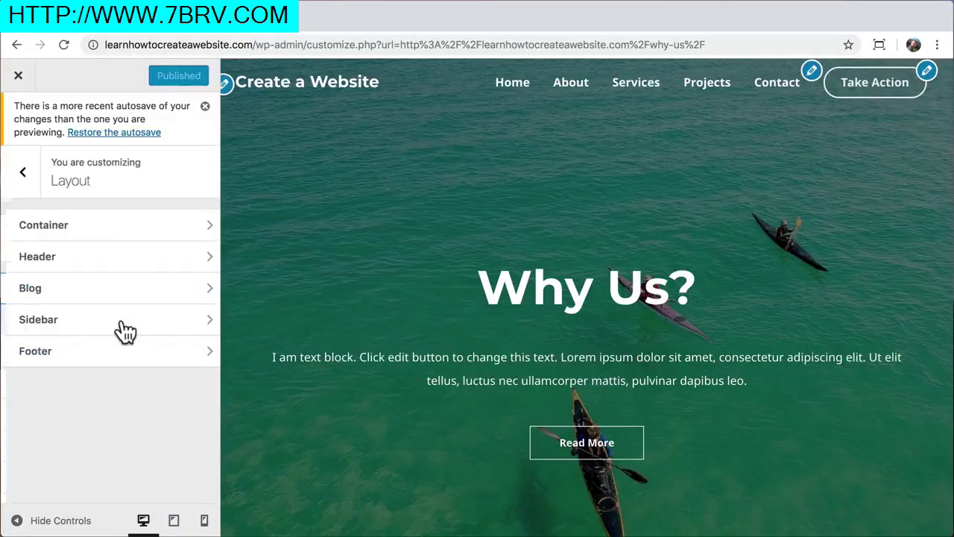
pyautogui.click(139, 261)
pyautogui.click(142, 261)
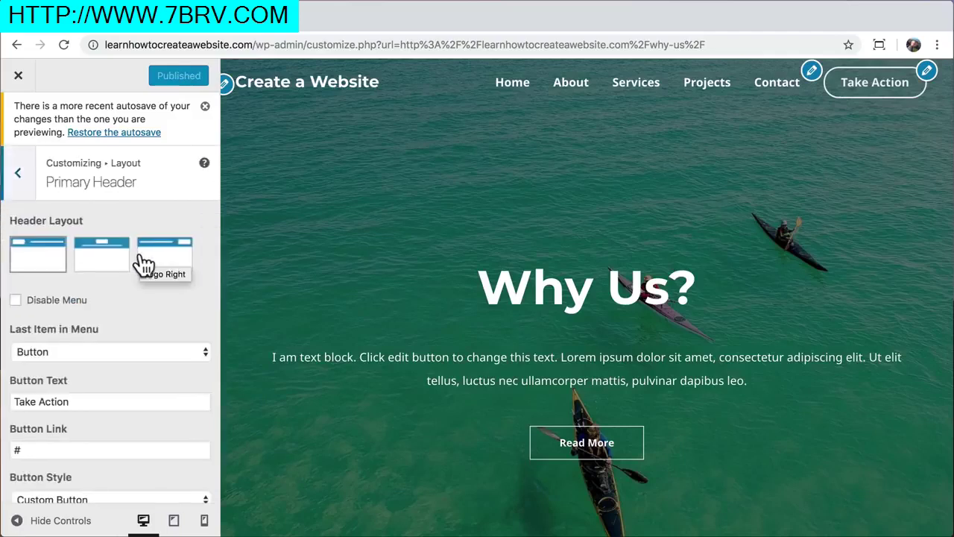
pyautogui.scroll(-2, 144, 263)
# Try other last-menu-item options, then restore the Take Action button
pyautogui.click(116, 289)
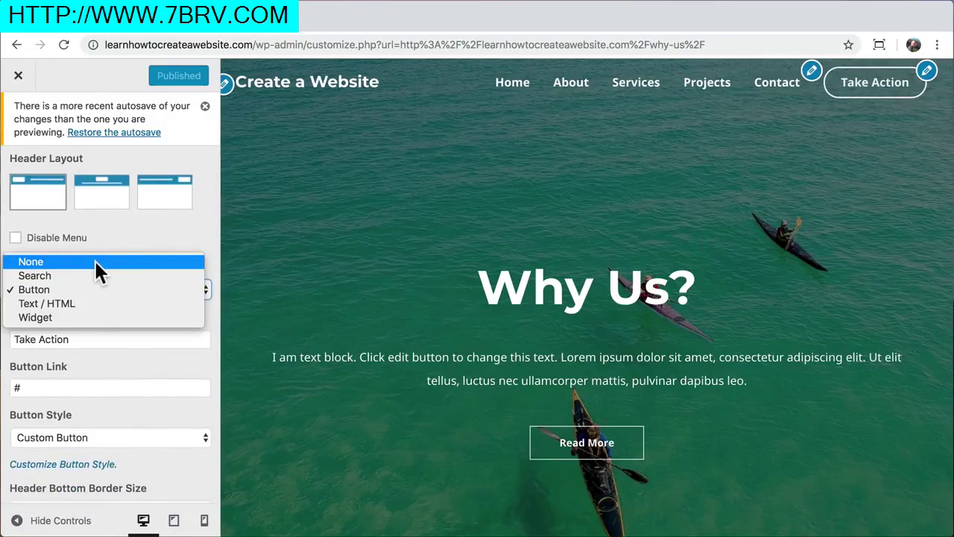
pyautogui.click(94, 259)
pyautogui.click(142, 233)
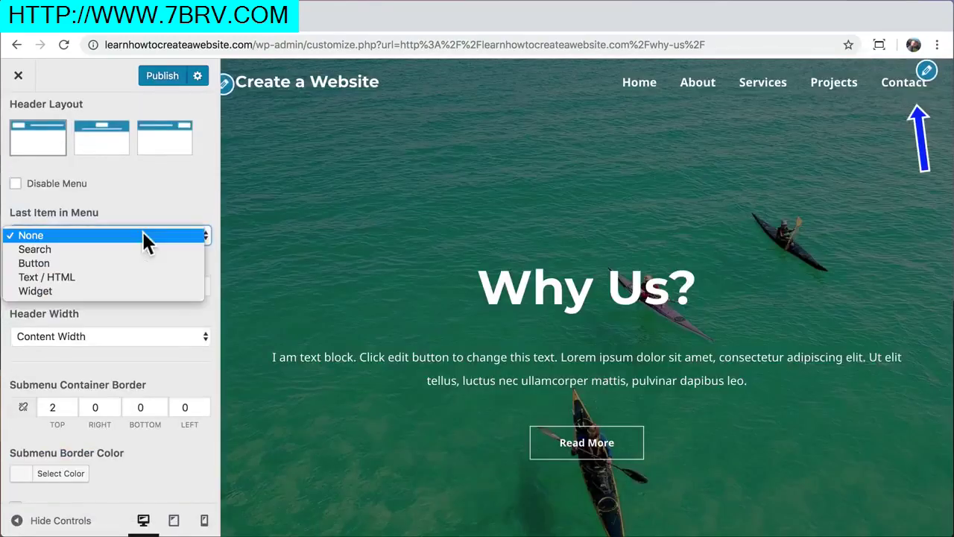
pyautogui.click(121, 251)
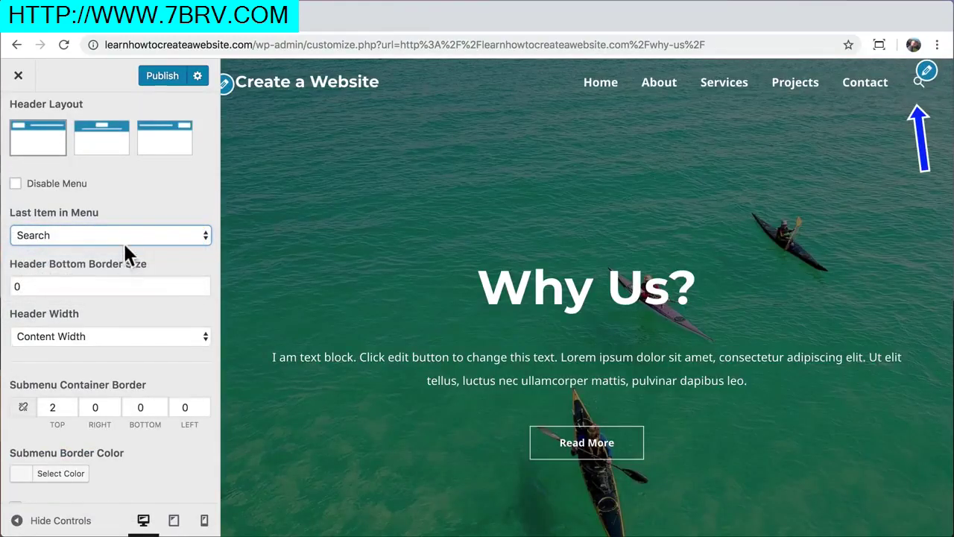
pyautogui.click(126, 235)
pyautogui.click(112, 249)
# Change the header button text to 'Contact' and its link to /contact
pyautogui.moveTo(96, 285); pyautogui.dragTo(19, 285)
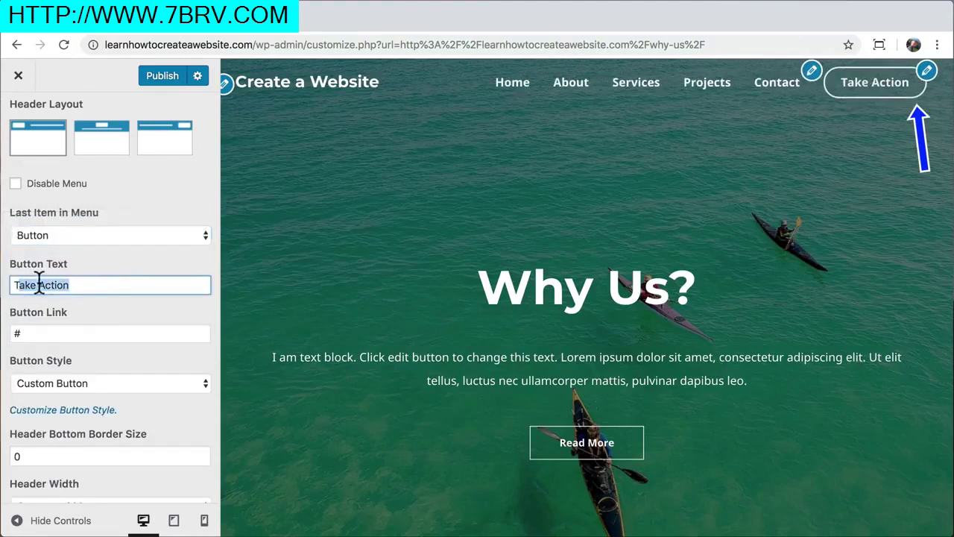
pyautogui.write('Contact')
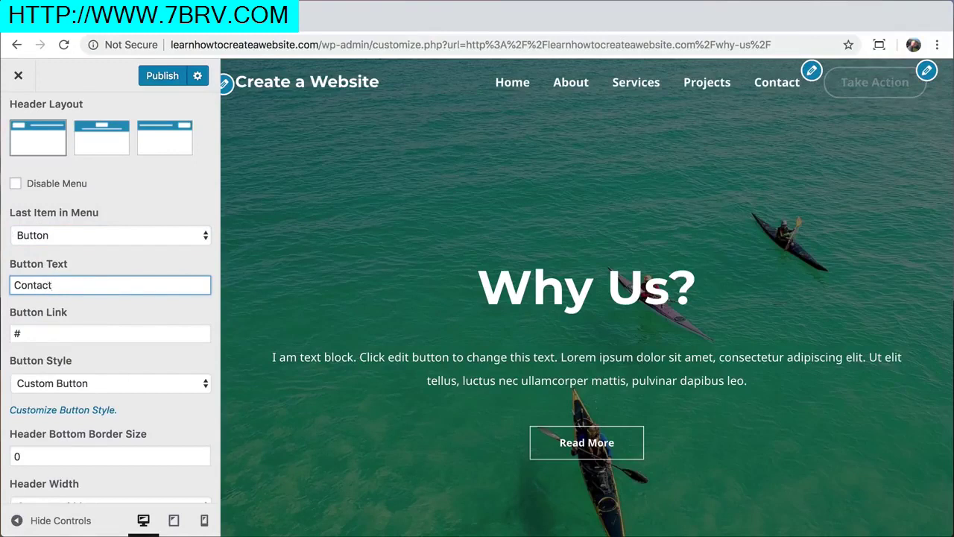
pyautogui.click(101, 235)
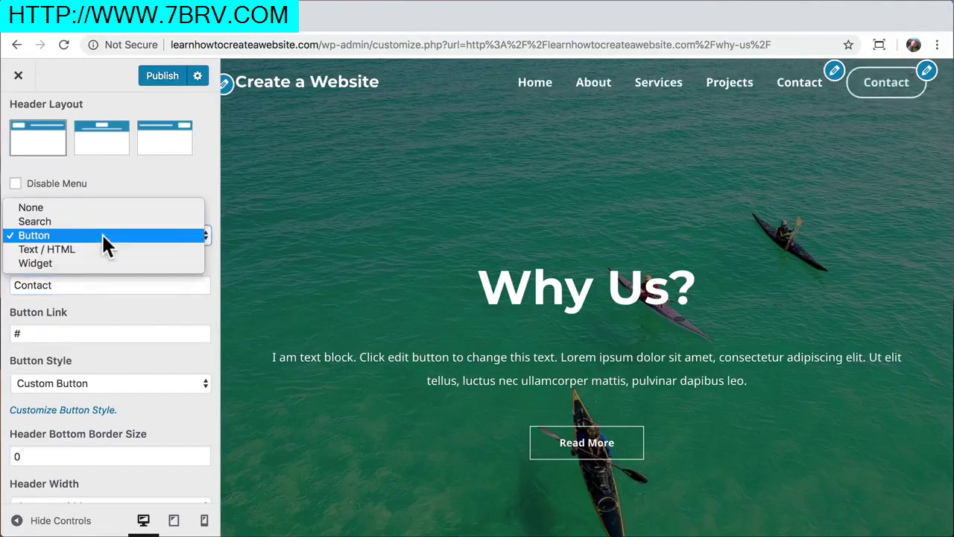
pyautogui.click(103, 237)
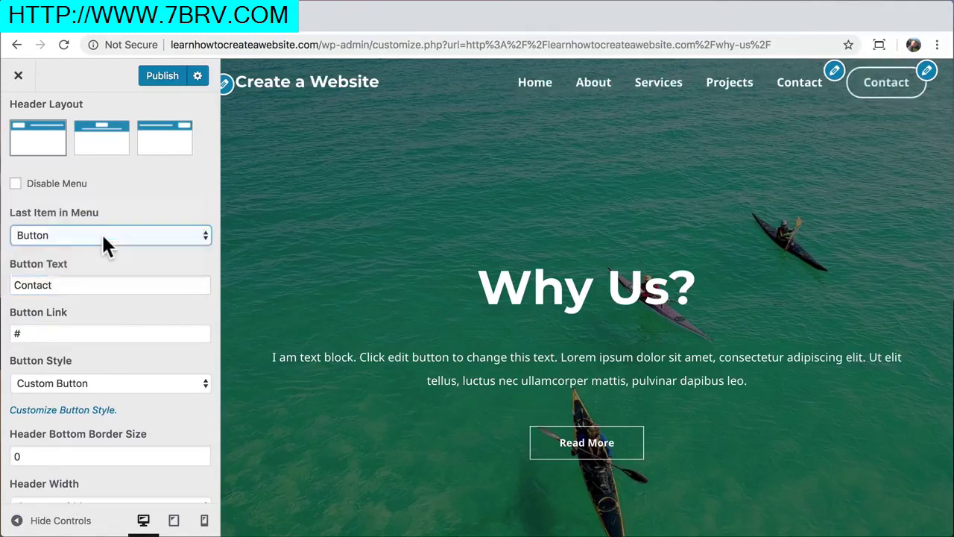
pyautogui.click(84, 285)
pyautogui.moveTo(44, 334); pyautogui.dragTo(4, 335)
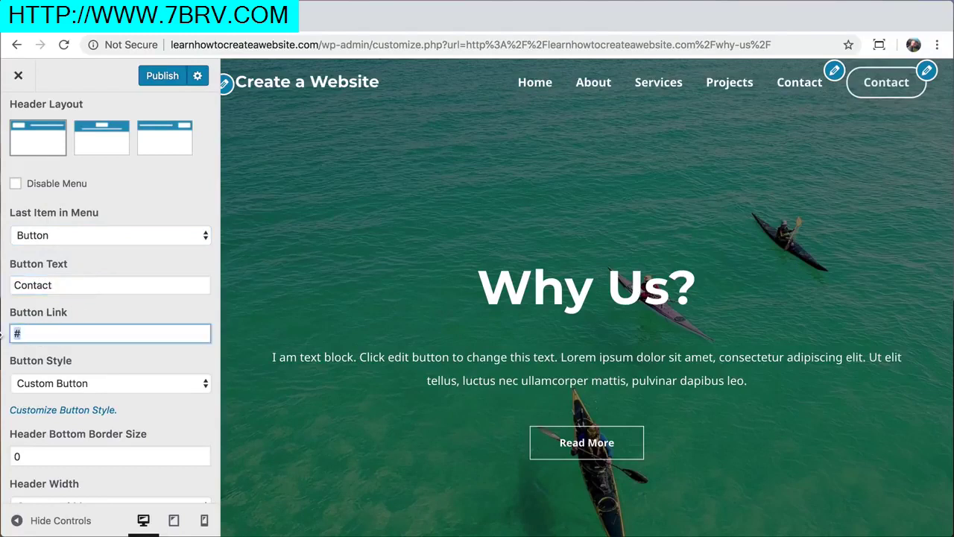
pyautogui.write('/contact')
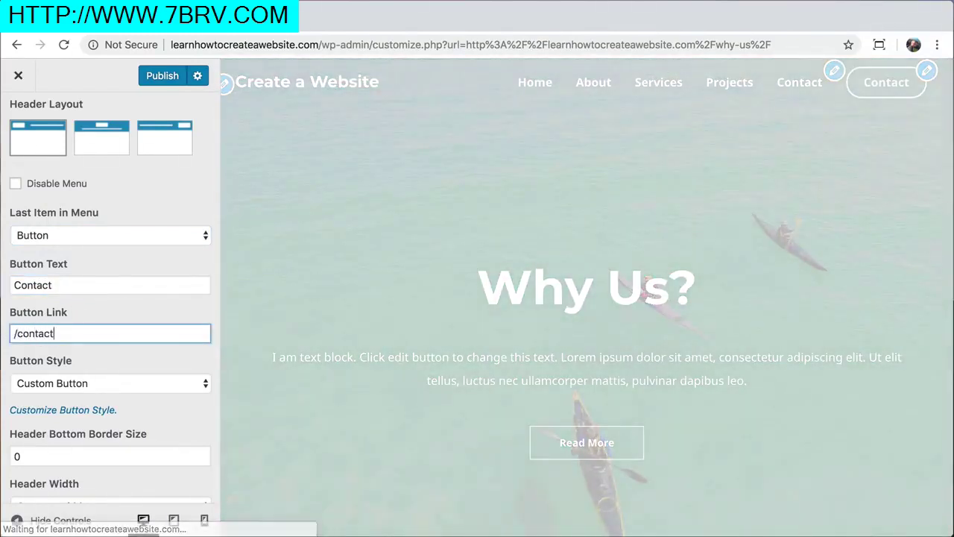
pyautogui.scroll(-1, 149, 345)
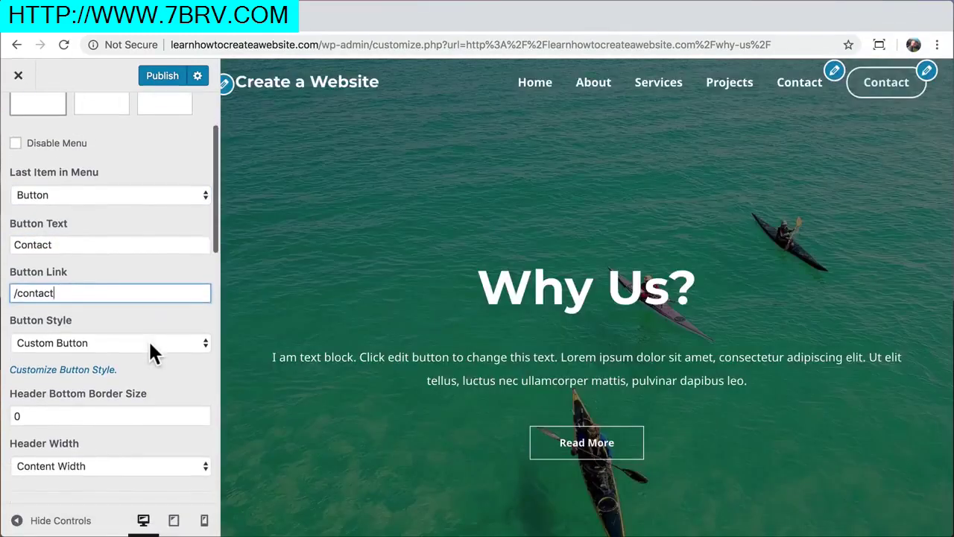
pyautogui.press('Tab')
# In Transparent Header Button settings, try a yellow hover background, then clear it
pyautogui.click(77, 371)
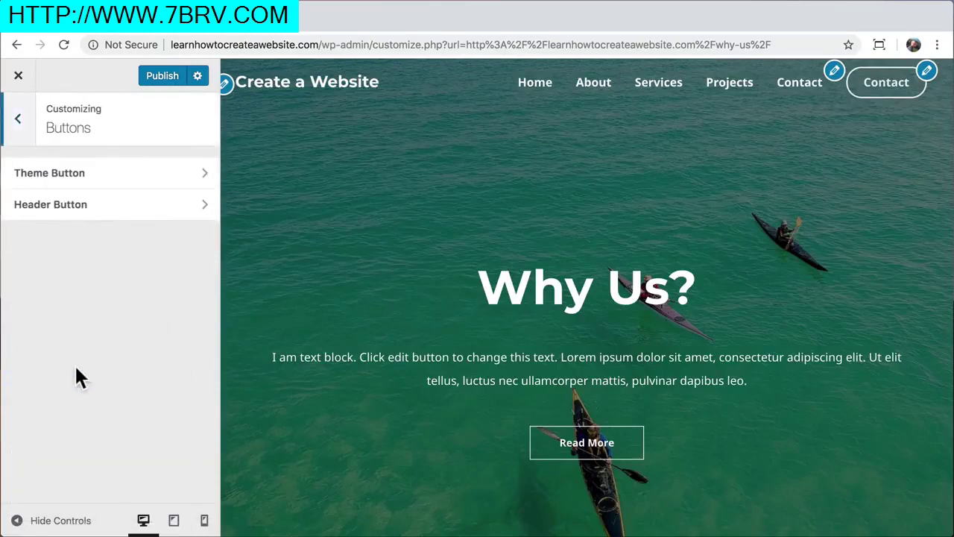
pyautogui.click(131, 210)
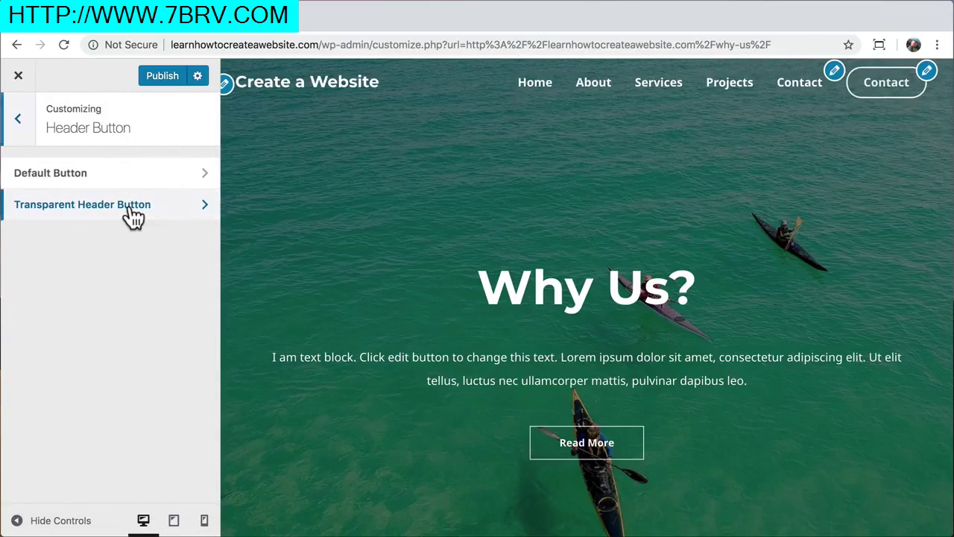
pyautogui.click(131, 208)
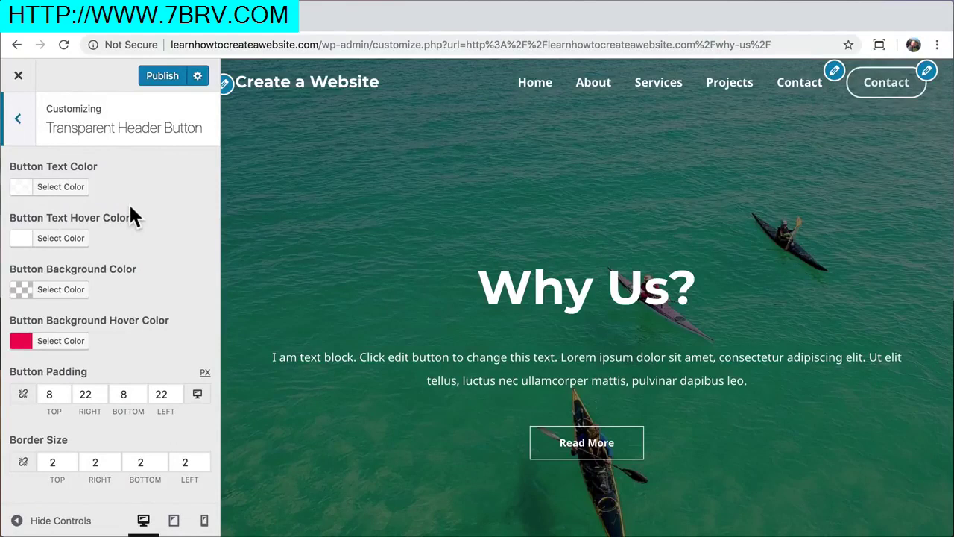
pyautogui.click(67, 355)
pyautogui.moveTo(78, 370); pyautogui.dragTo(33, 370)
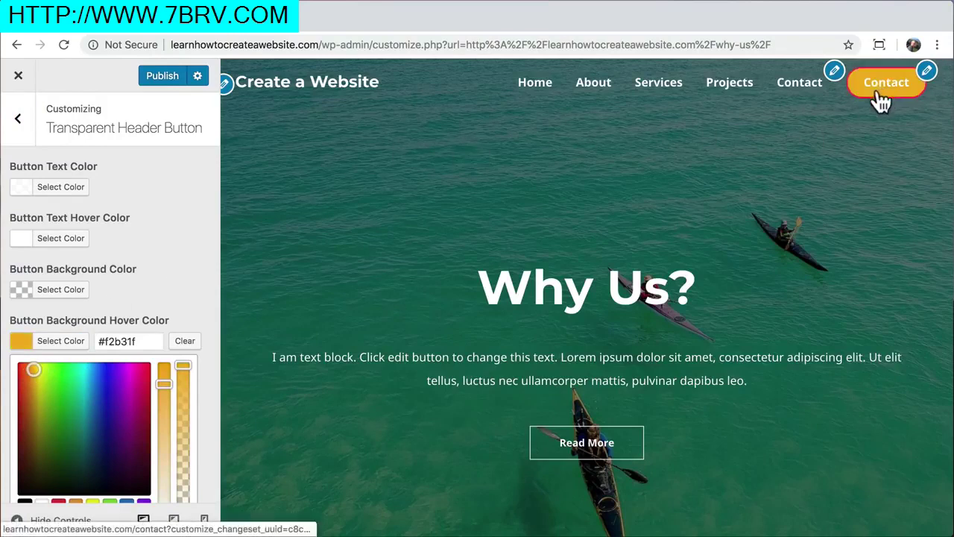
pyautogui.click(190, 342)
pyautogui.scroll(-3, 191, 344)
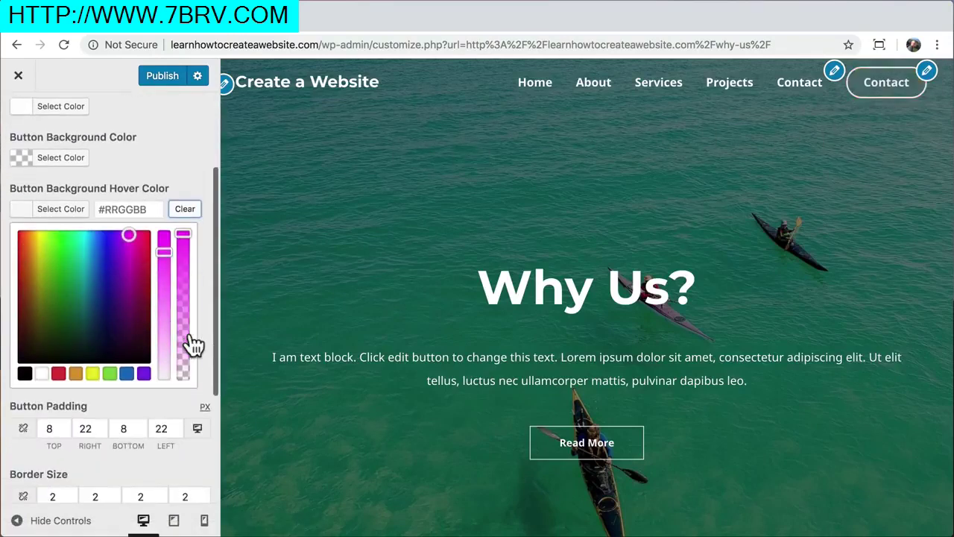
pyautogui.scroll(-5, 193, 345)
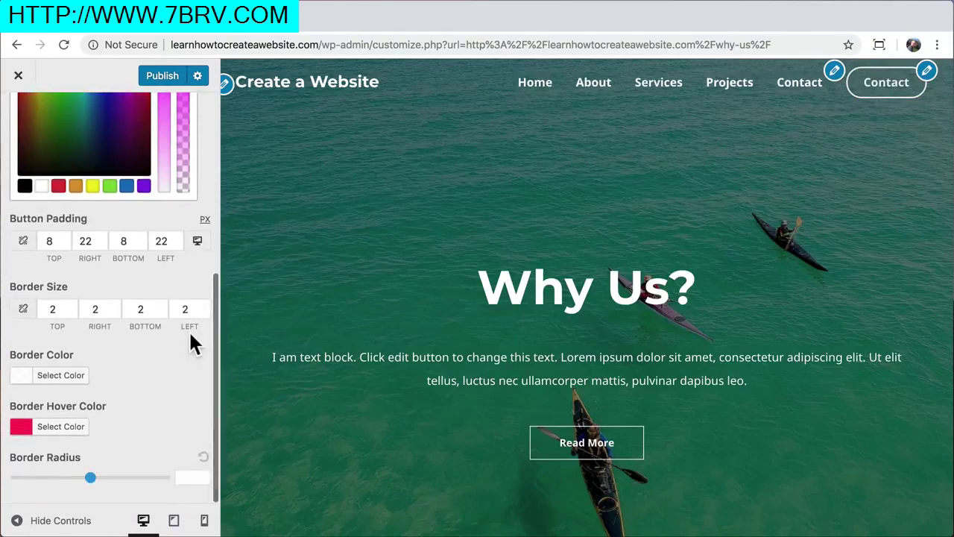
# Copy the #fb2056 border hover colour into the button's background hover colour
pyautogui.click(56, 429)
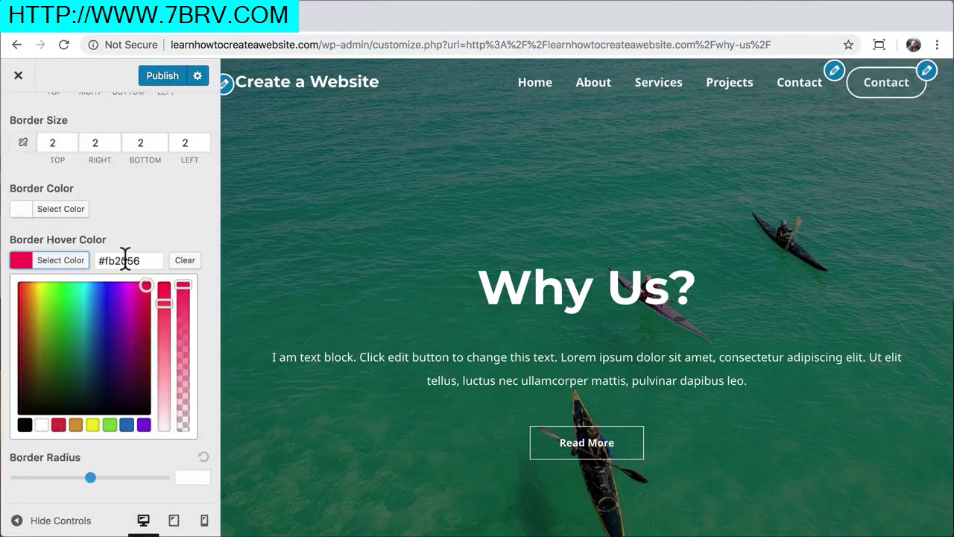
pyautogui.tripleClick(125, 261)
pyautogui.press('super+c')
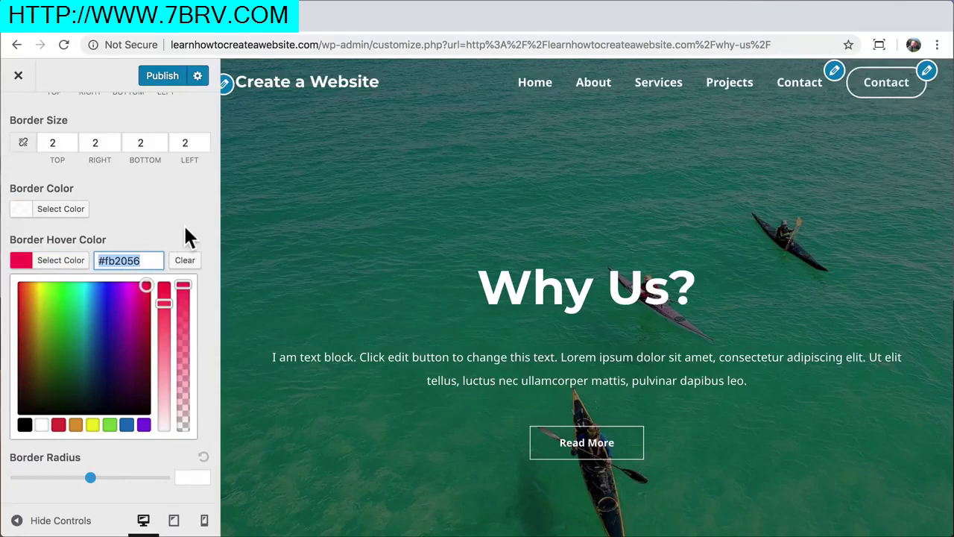
pyautogui.click(186, 215)
pyautogui.click(188, 226)
pyautogui.scroll(10, 188, 226)
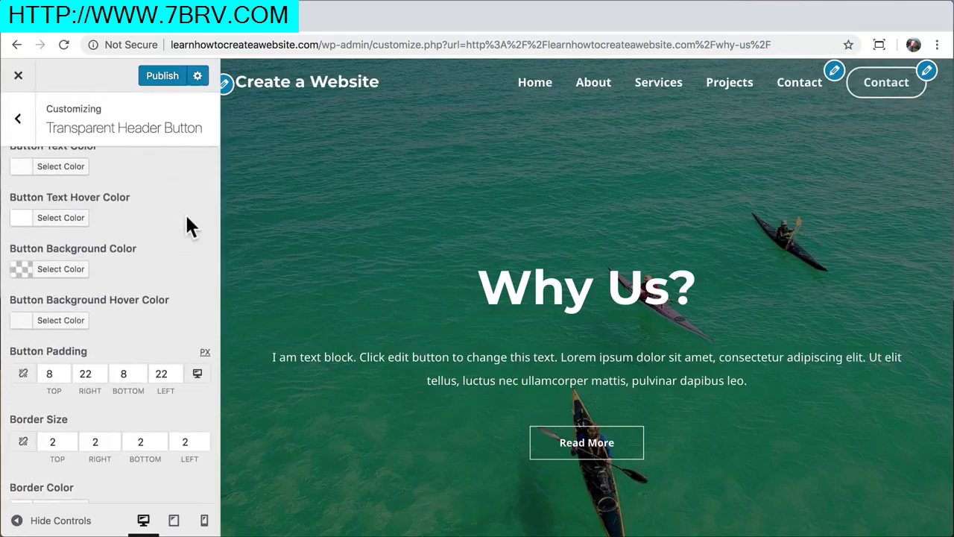
pyautogui.scroll(1, 188, 227)
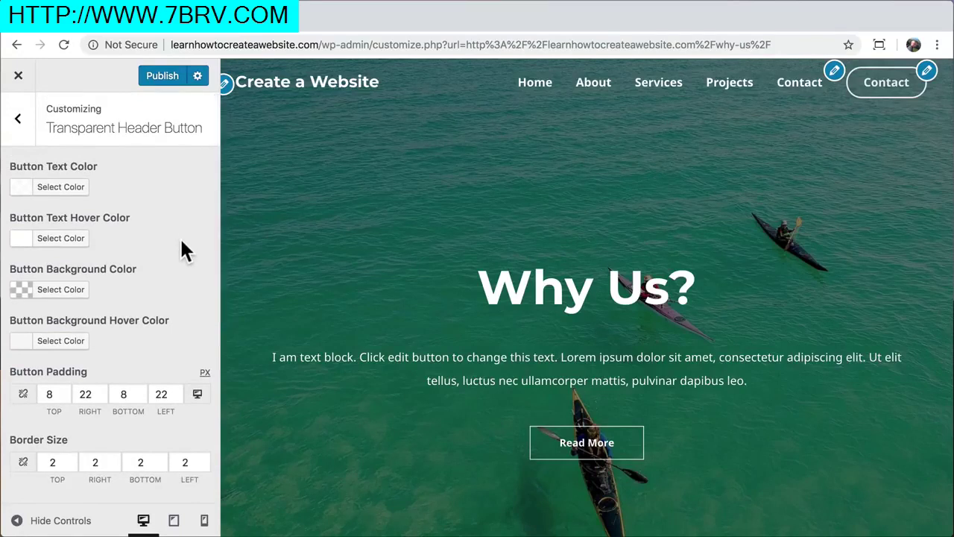
pyautogui.scroll(-1, 185, 249)
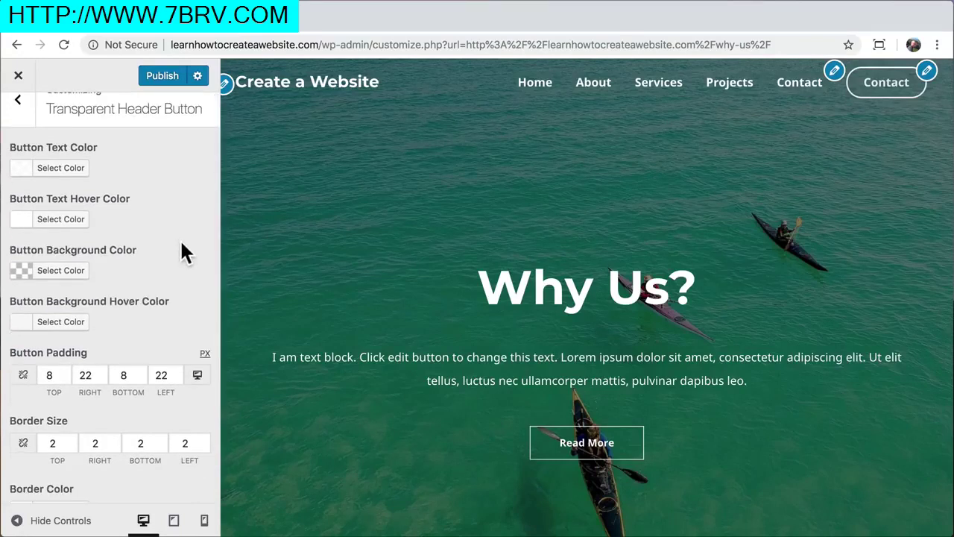
pyautogui.click(67, 325)
pyautogui.click(123, 321)
pyautogui.press('super+v')
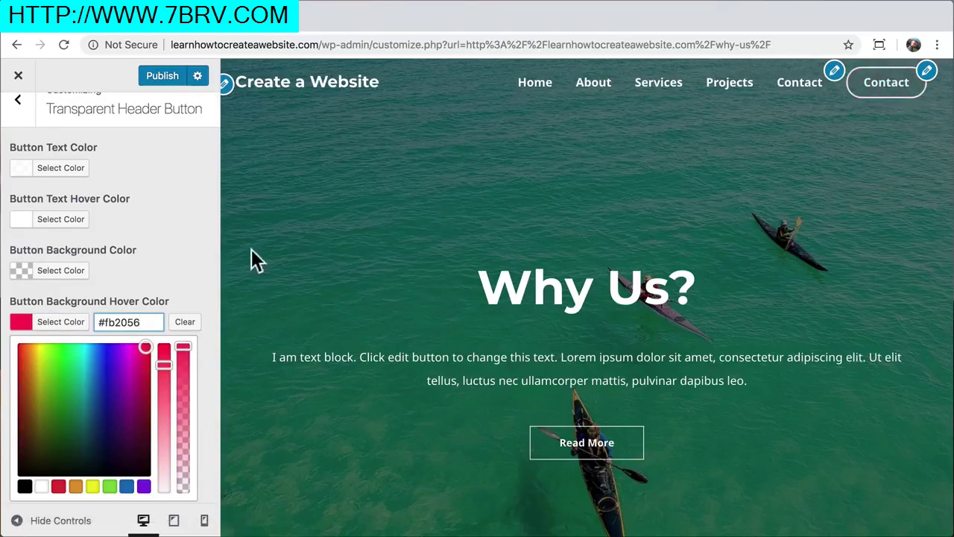
pyautogui.scroll(1, 173, 216)
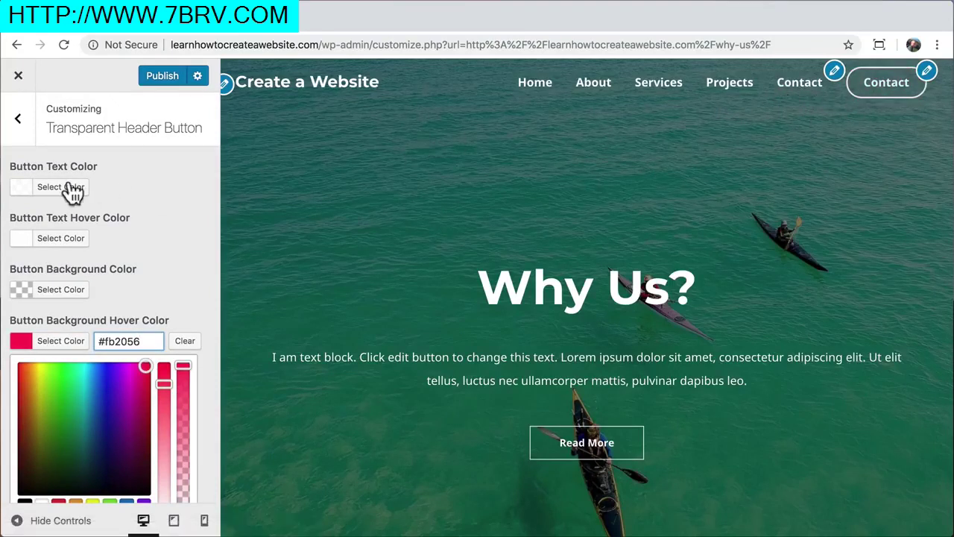
# Remove the duplicate Contact item from the primary menu, publish, and close the customizer
pyautogui.click(19, 120)
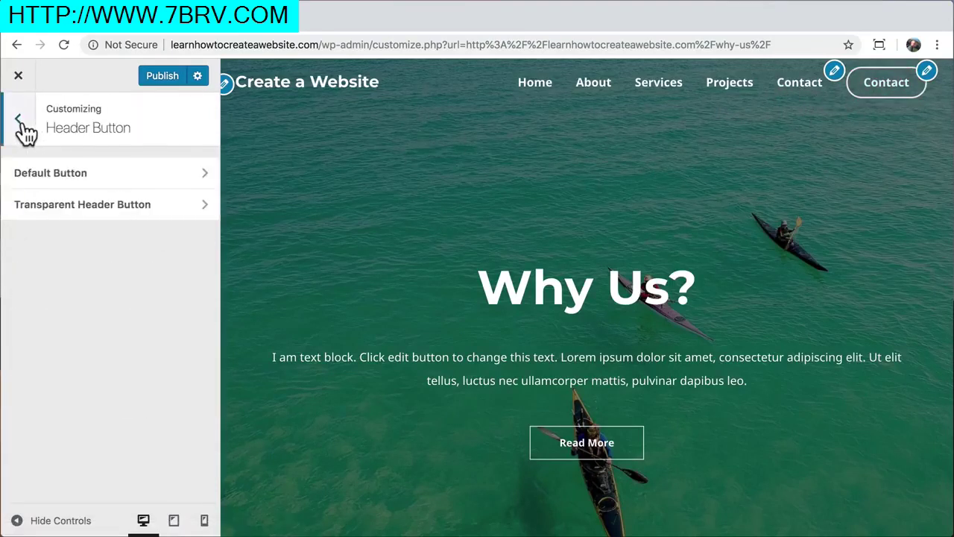
pyautogui.click(20, 123)
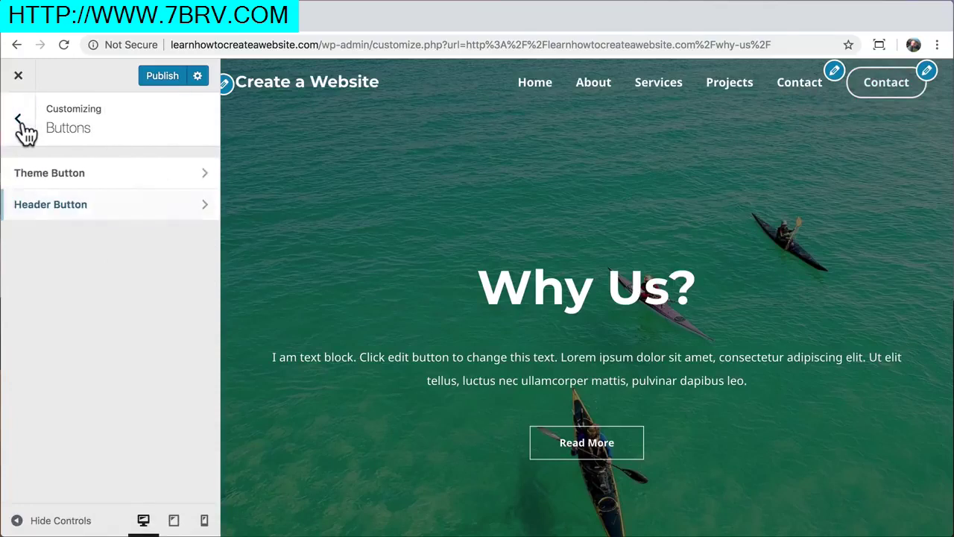
pyautogui.click(21, 124)
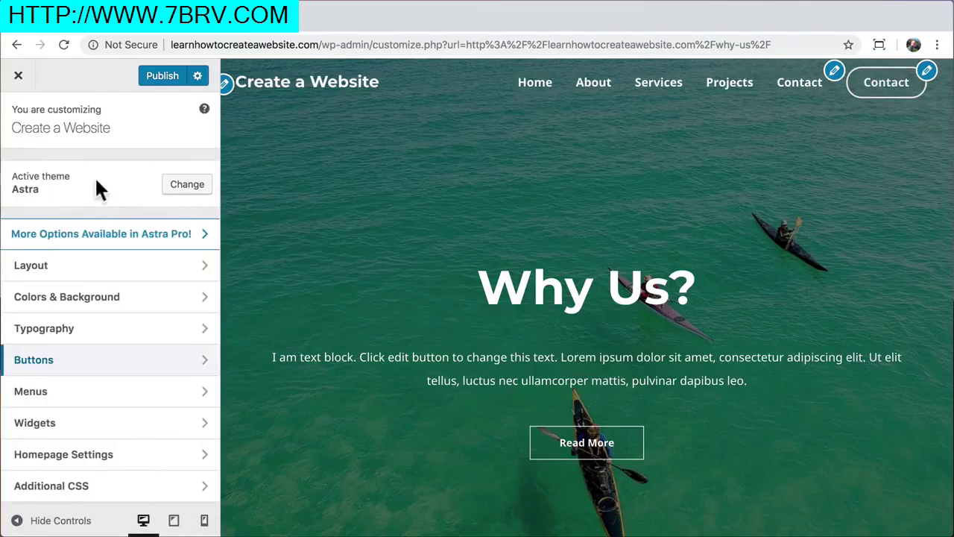
pyautogui.click(145, 393)
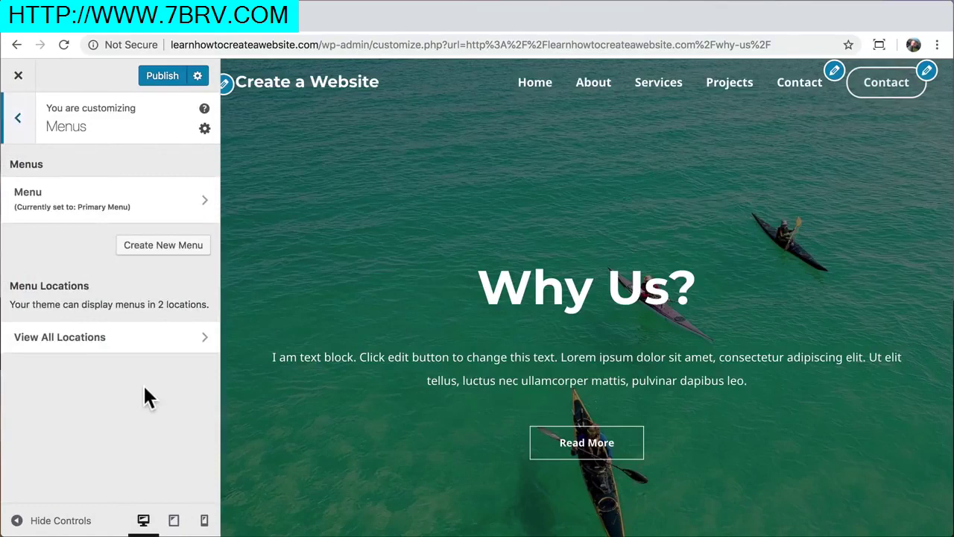
pyautogui.click(145, 201)
pyautogui.click(199, 341)
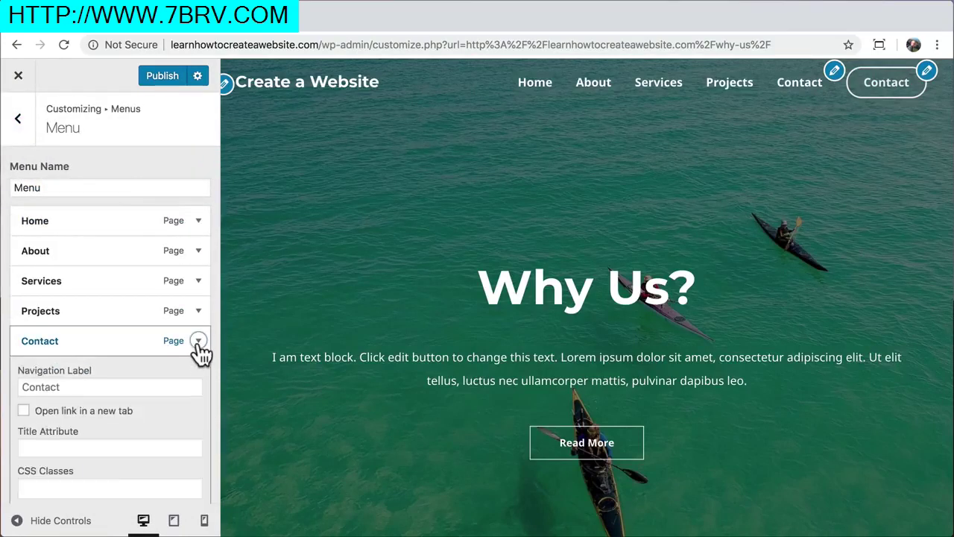
pyautogui.scroll(-5, 198, 351)
pyautogui.click(38, 375)
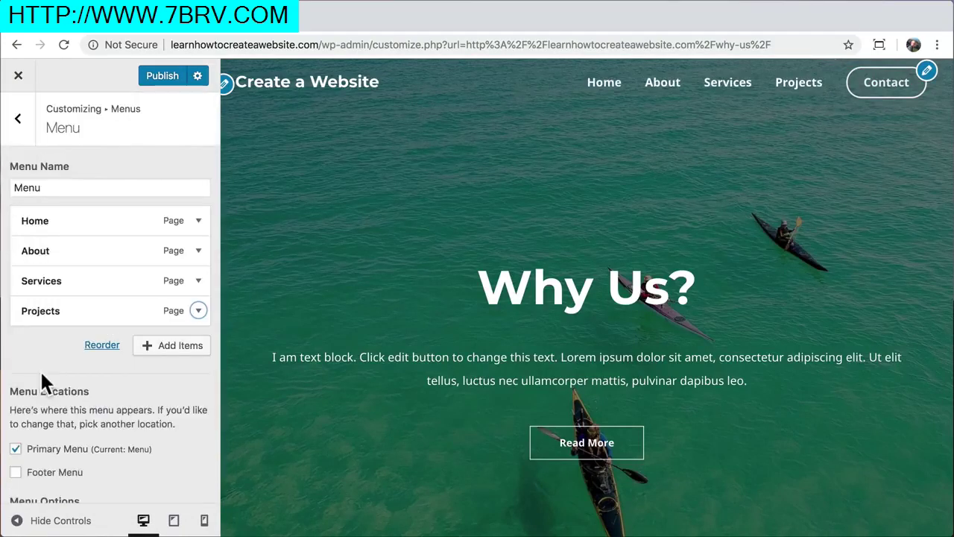
pyautogui.click(162, 84)
pyautogui.click(20, 84)
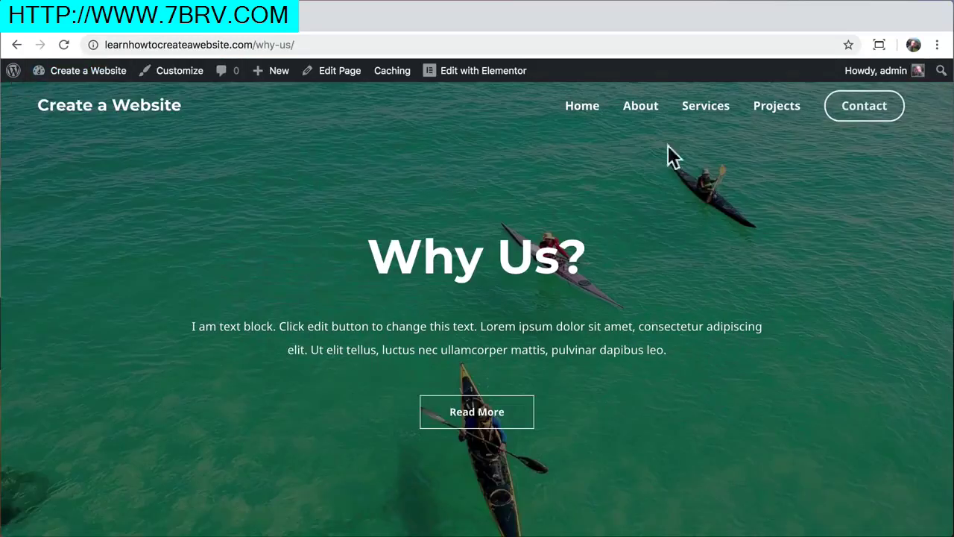
# Test the Contact button from Why Us? and the home page; both open Contact Us
pyautogui.click(866, 113)
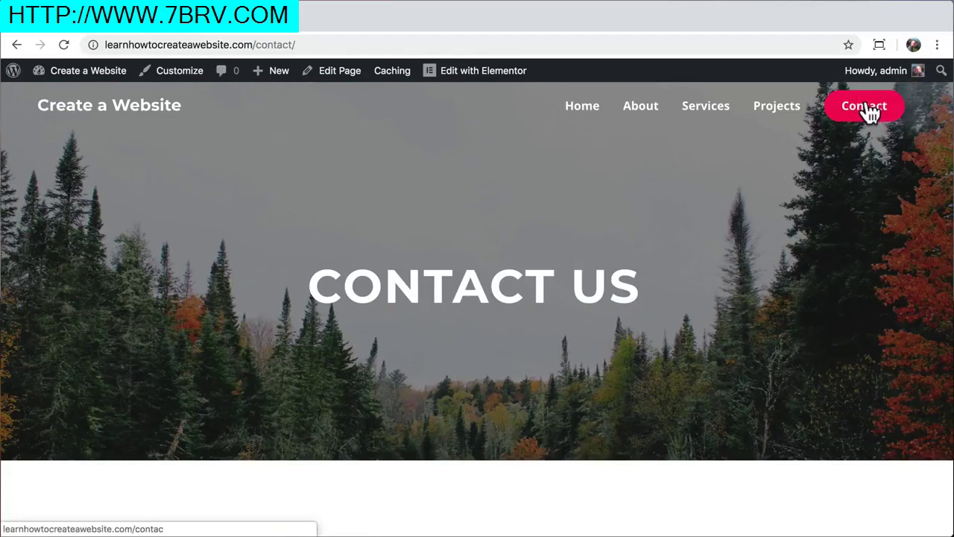
pyautogui.click(578, 117)
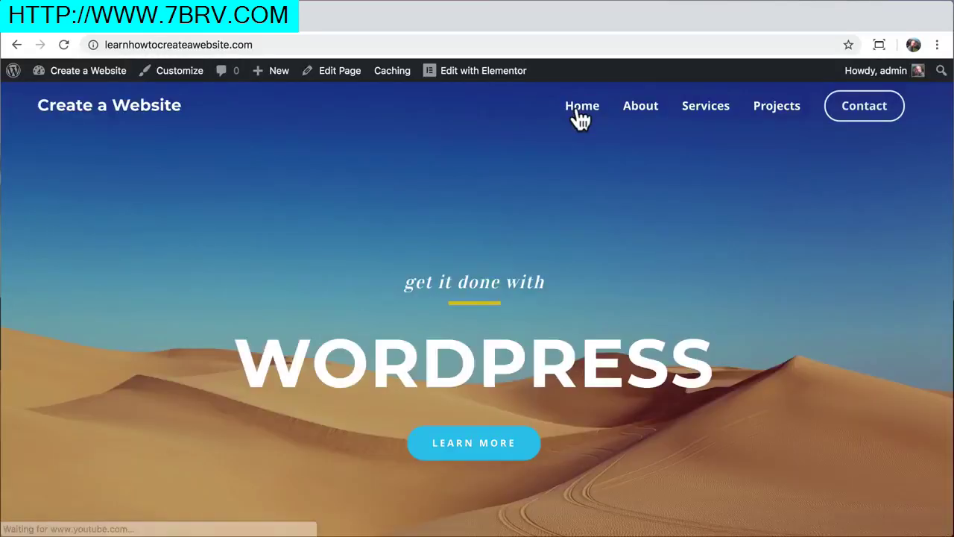
pyautogui.click(879, 112)
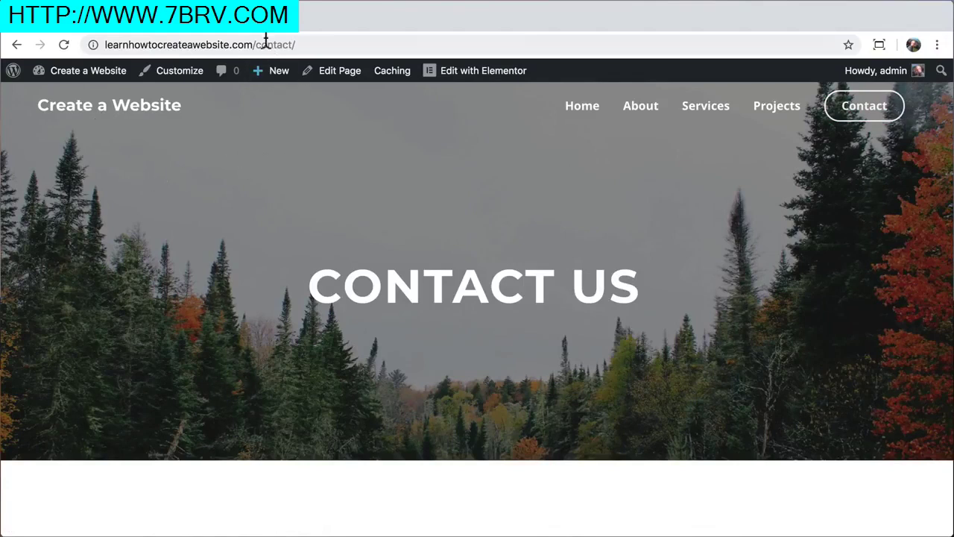
# Load logomakr.com in a new Chrome tab
pyautogui.hotkey('ctrl', 't')
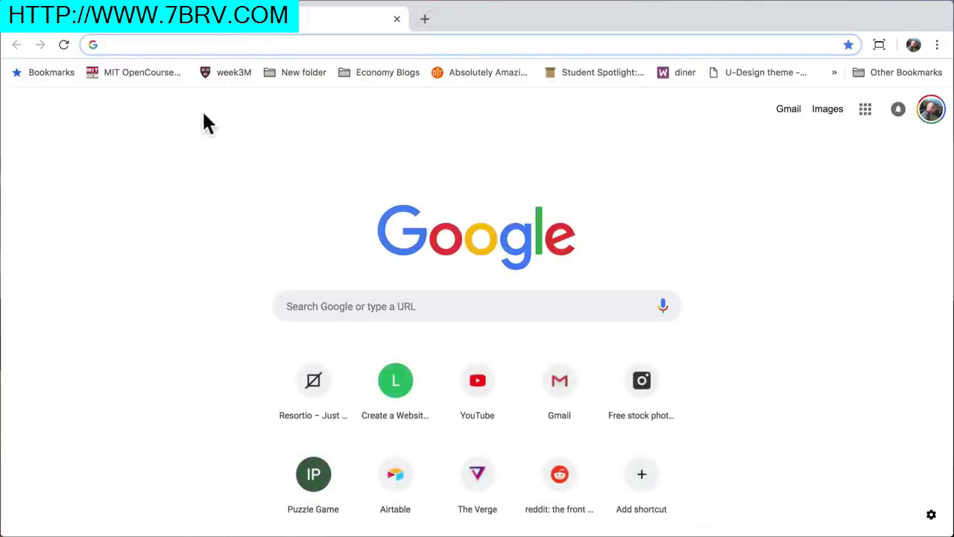
pyautogui.write('logomak')
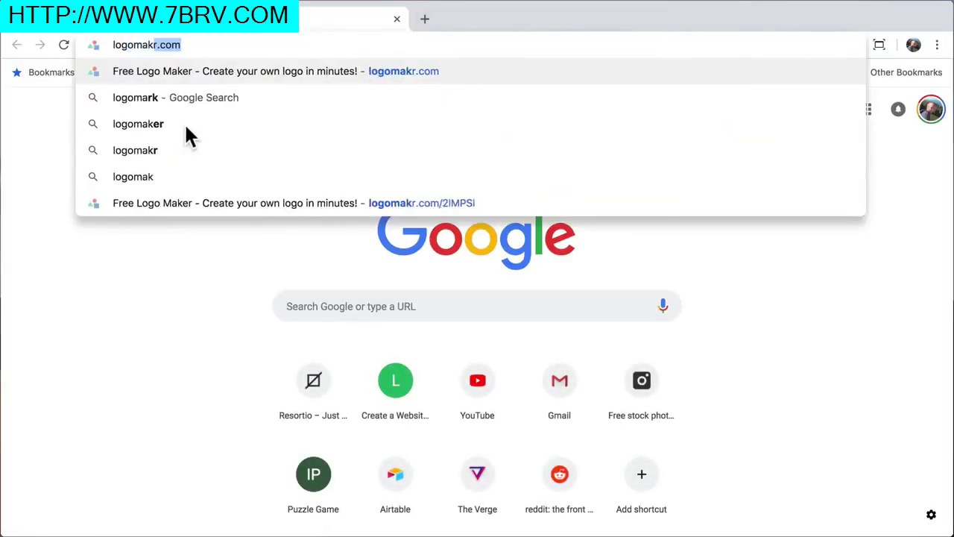
pyautogui.write('r.com')
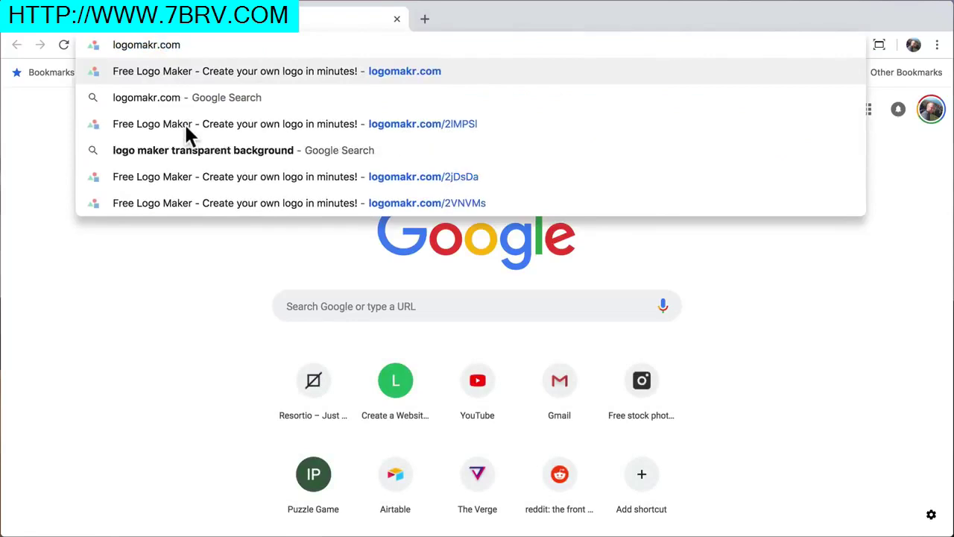
pyautogui.press('Return')
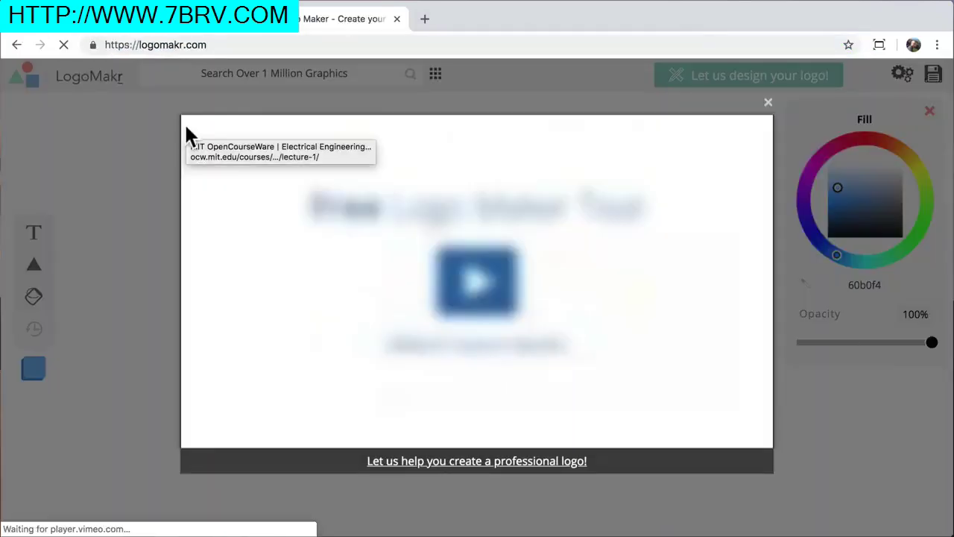
# Dismiss the intro, search 'mountains', and place a mountain icon sized about 221×90 px
pyautogui.click(769, 103)
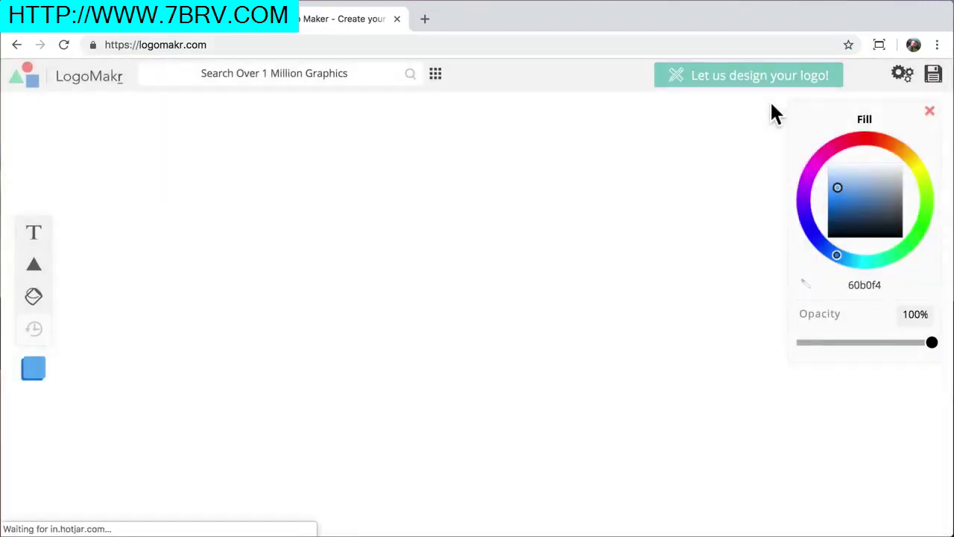
pyautogui.click(670, 135)
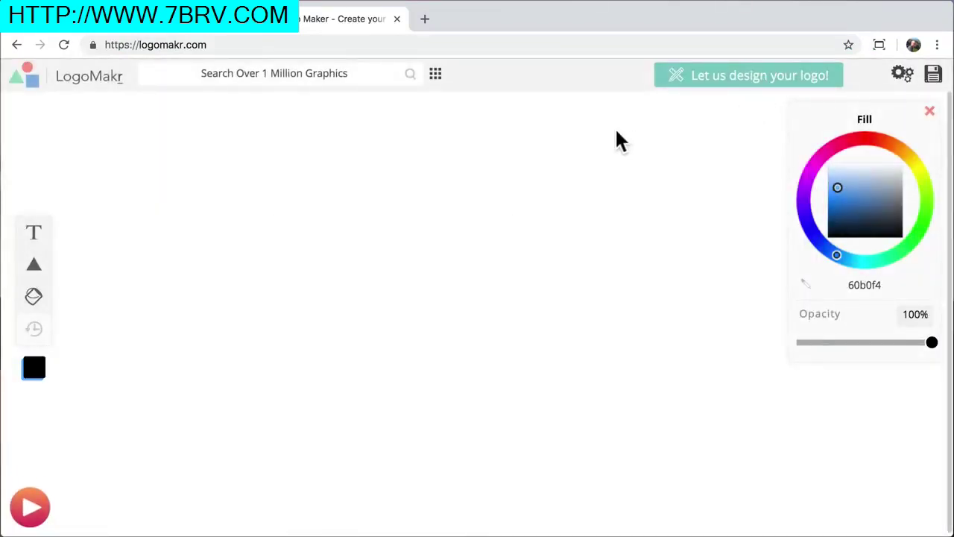
pyautogui.click(336, 71)
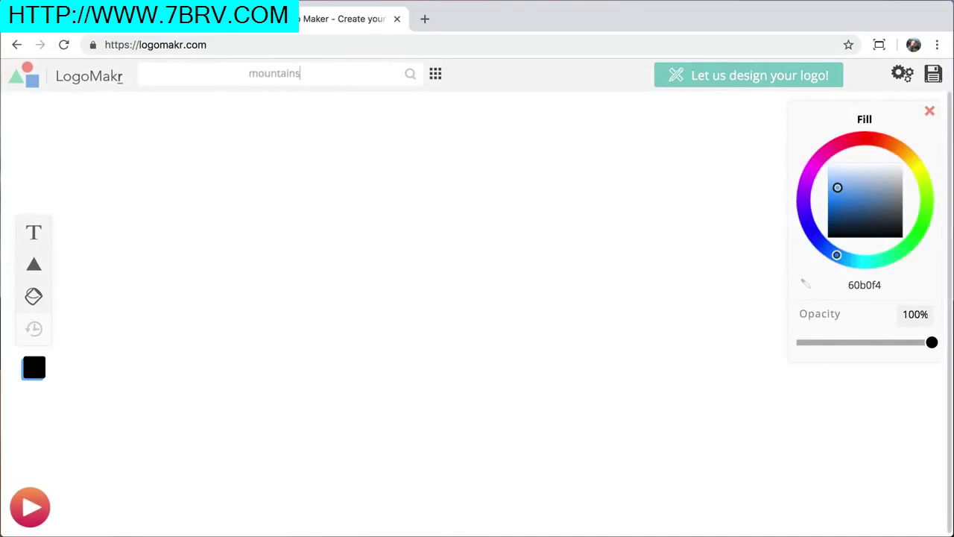
pyautogui.press('Return')
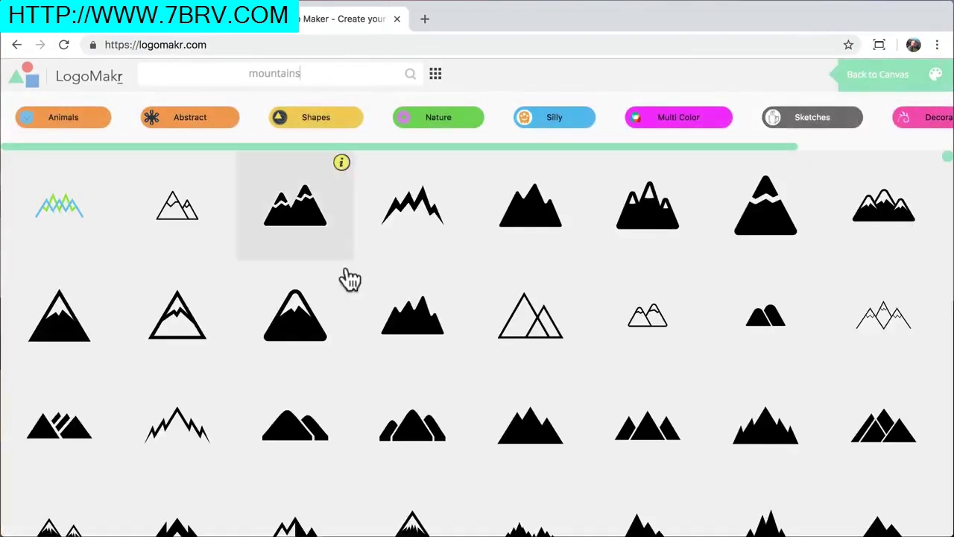
pyautogui.scroll(-10, 271, 366)
pyautogui.scroll(-12, 271, 365)
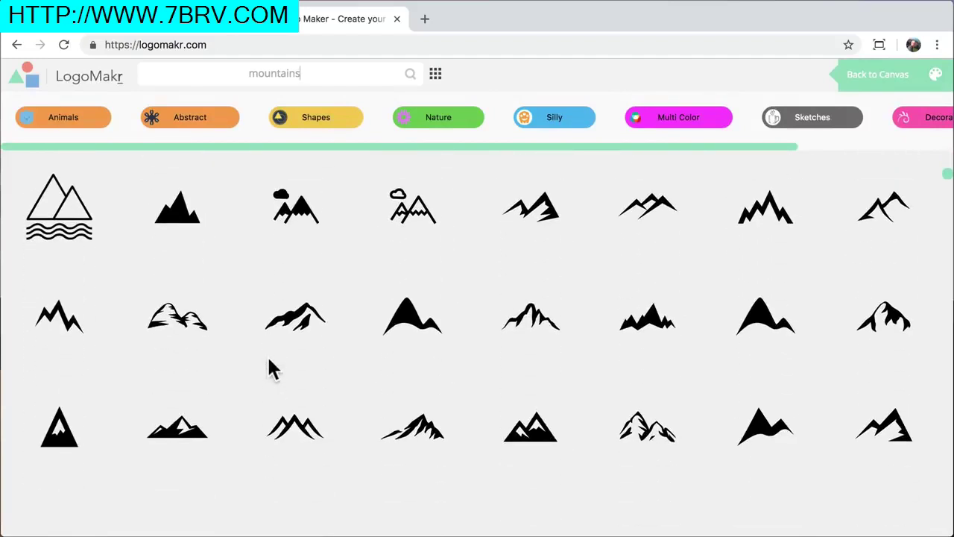
pyautogui.click(419, 434)
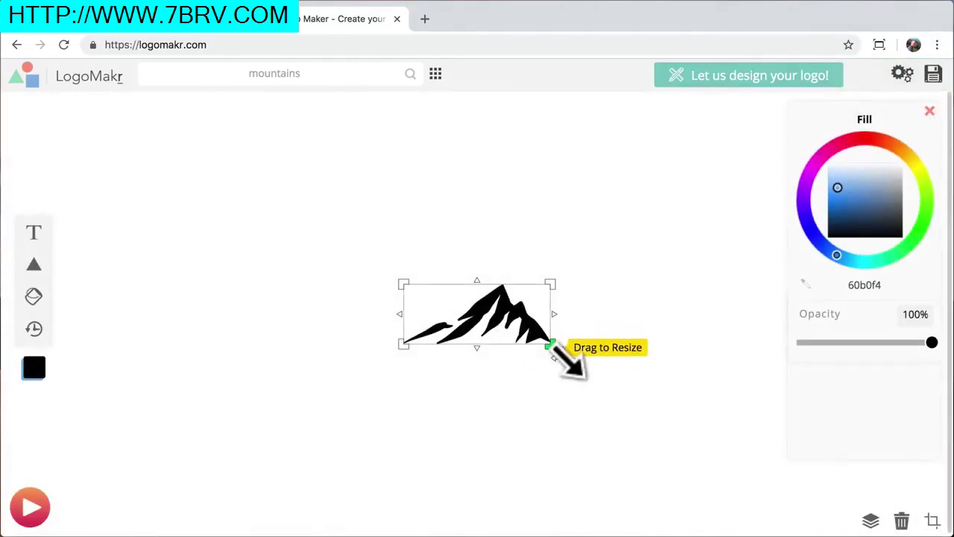
pyautogui.moveTo(552, 345); pyautogui.dragTo(718, 428)
pyautogui.moveTo(618, 365); pyautogui.dragTo(327, 283)
pyautogui.moveTo(422, 332); pyautogui.dragTo(274, 270)
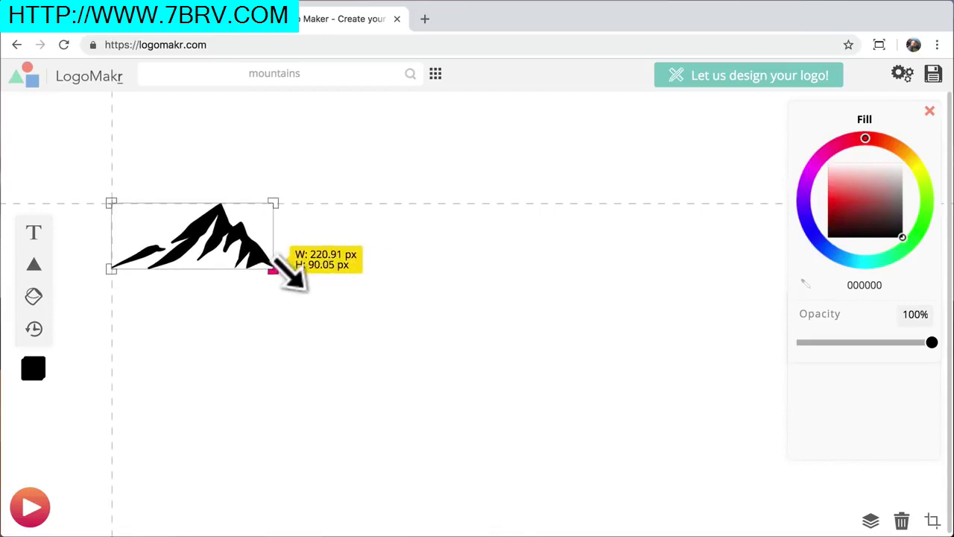
pyautogui.moveTo(281, 196); pyautogui.dragTo(307, 335)
# Add black 'The Mountain' text and fit the mountain icon beside it
pyautogui.click(32, 239)
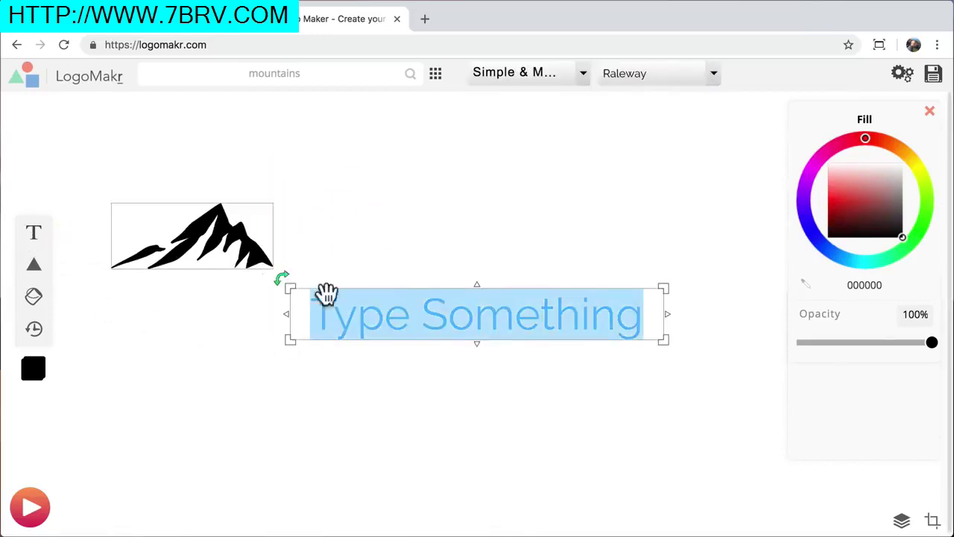
pyautogui.write('The Mountain')
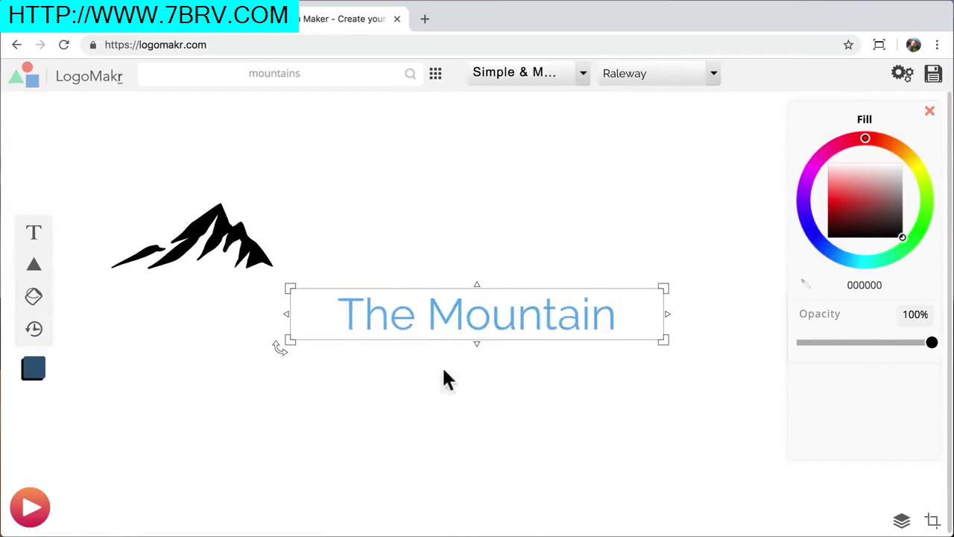
pyautogui.click(505, 431)
pyautogui.click(530, 313)
pyautogui.moveTo(842, 204); pyautogui.dragTo(905, 243)
pyautogui.moveTo(489, 316); pyautogui.dragTo(491, 256)
pyautogui.click(250, 259)
pyautogui.moveTo(273, 269); pyautogui.dragTo(305, 255)
pyautogui.click(387, 351)
pyautogui.click(284, 250)
pyautogui.moveTo(226, 272); pyautogui.dragTo(291, 260)
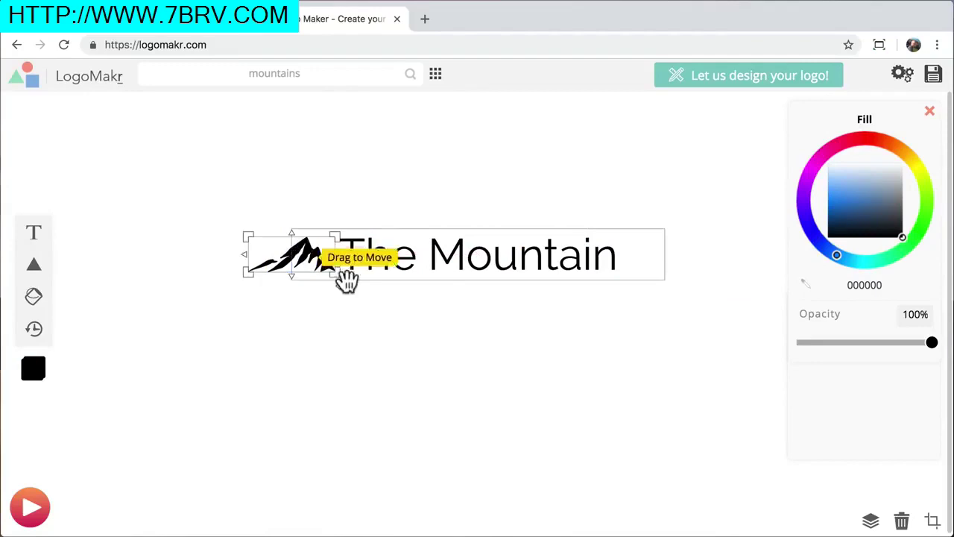
pyautogui.click(512, 365)
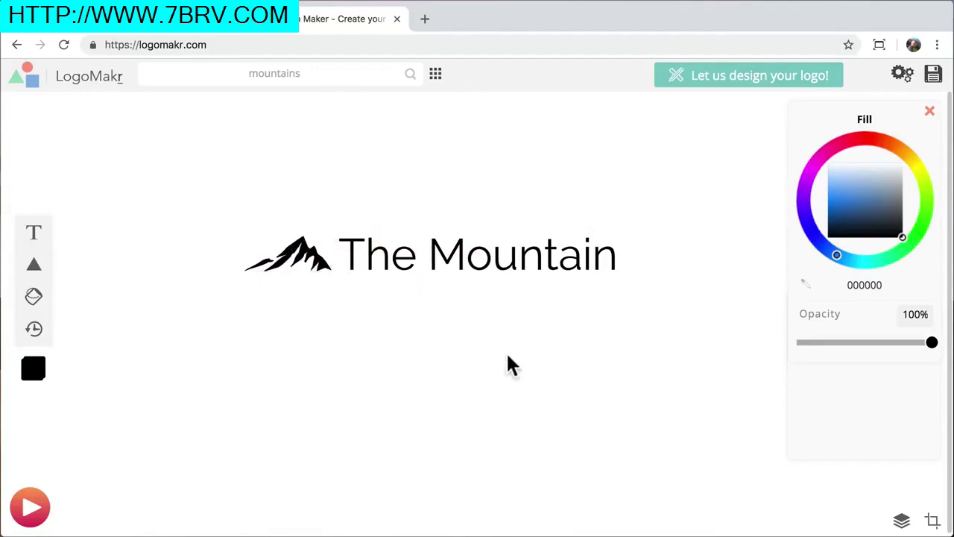
# Try a pale cyan ellipse behind the text, then delete it
pyautogui.moveTo(39, 276)
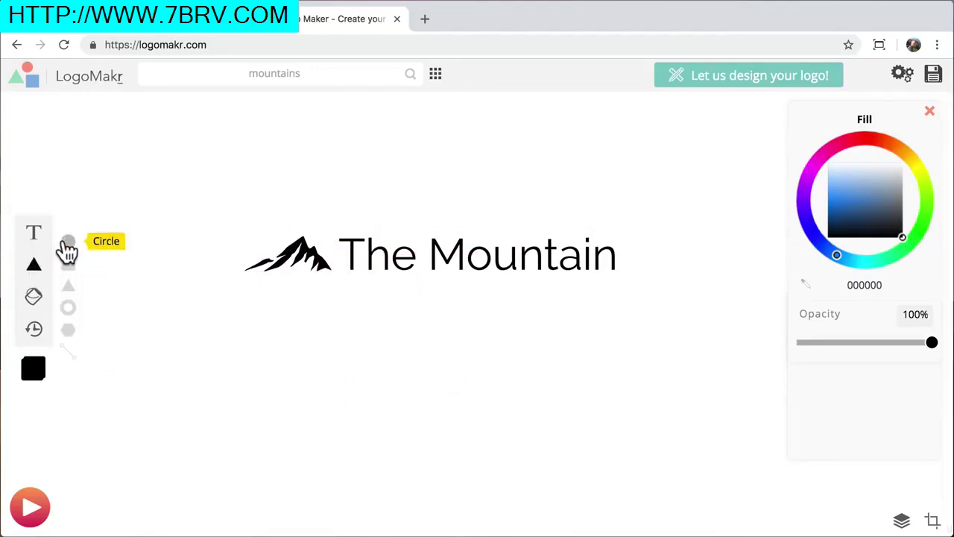
pyautogui.click(68, 241)
pyautogui.moveTo(428, 279); pyautogui.dragTo(433, 261)
pyautogui.rightClick(435, 226)
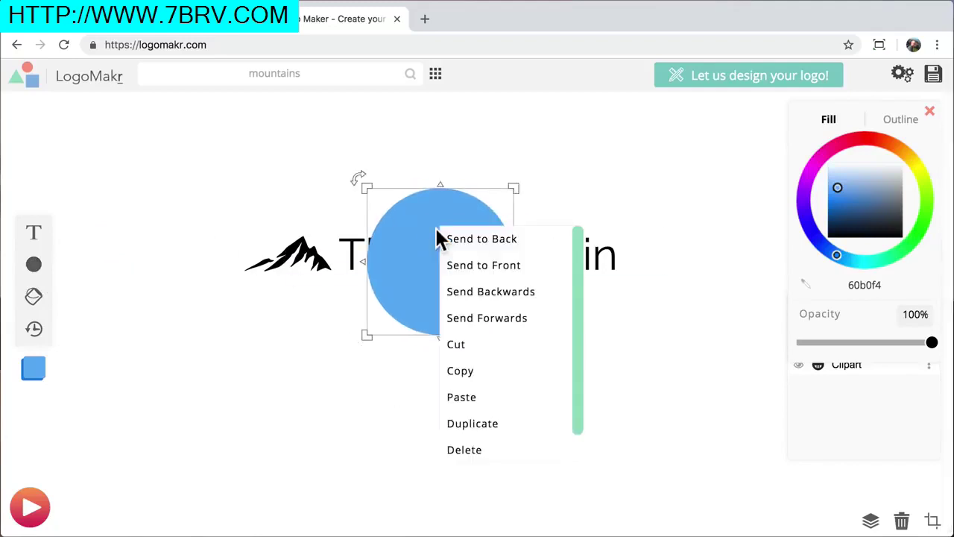
pyautogui.click(466, 239)
pyautogui.moveTo(529, 273); pyautogui.dragTo(666, 276)
pyautogui.moveTo(366, 261); pyautogui.dragTo(225, 263)
pyautogui.click(870, 170)
pyautogui.click(845, 256)
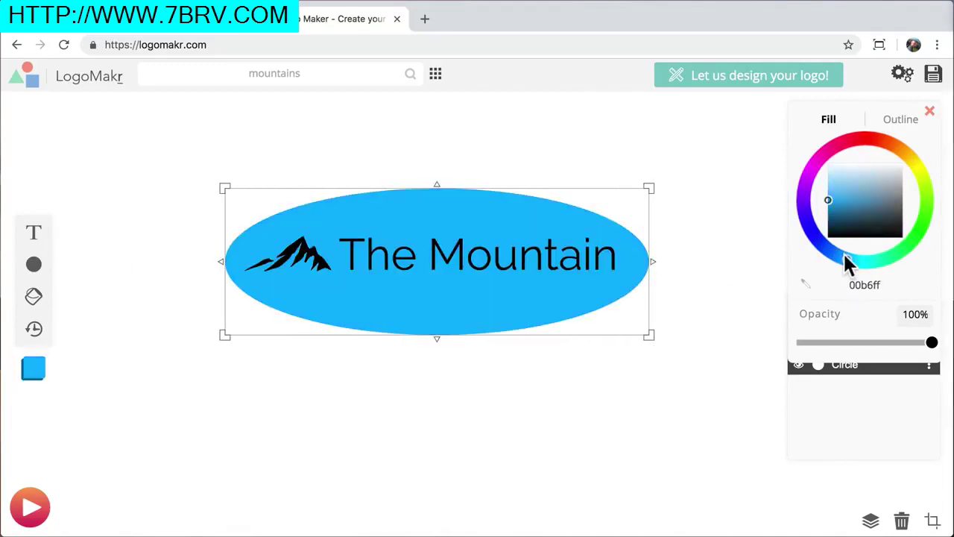
pyautogui.click(855, 261)
pyautogui.moveTo(847, 222)
pyautogui.mouseDown()
pyautogui.moveTo(833, 187)
pyautogui.moveTo(838, 168)
pyautogui.mouseUp()
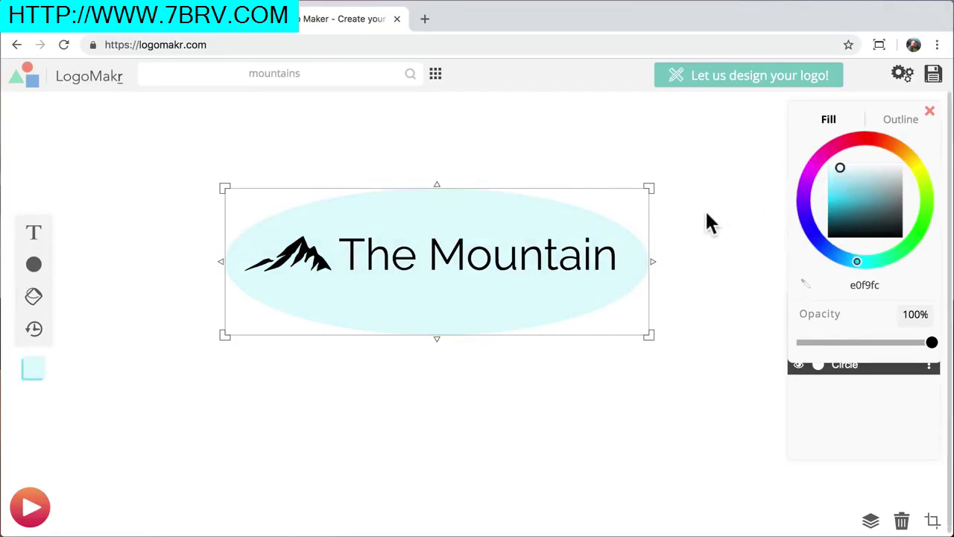
pyautogui.rightClick(490, 208)
pyautogui.click(541, 426)
# Delete 'The Mountain' text and enlarge the mountain to about 446×182 px, centred
pyautogui.click(501, 261)
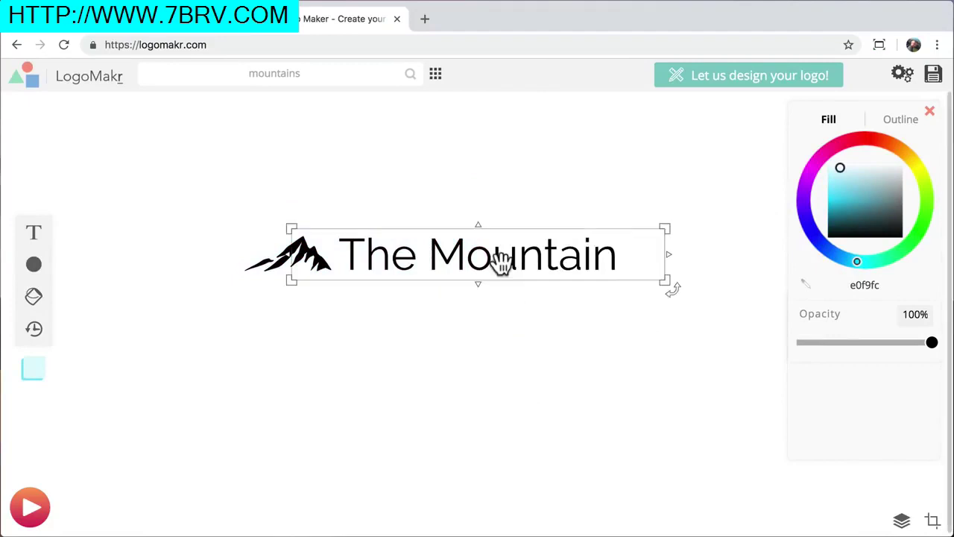
pyautogui.moveTo(387, 258); pyautogui.dragTo(409, 349)
pyautogui.rightClick(408, 349)
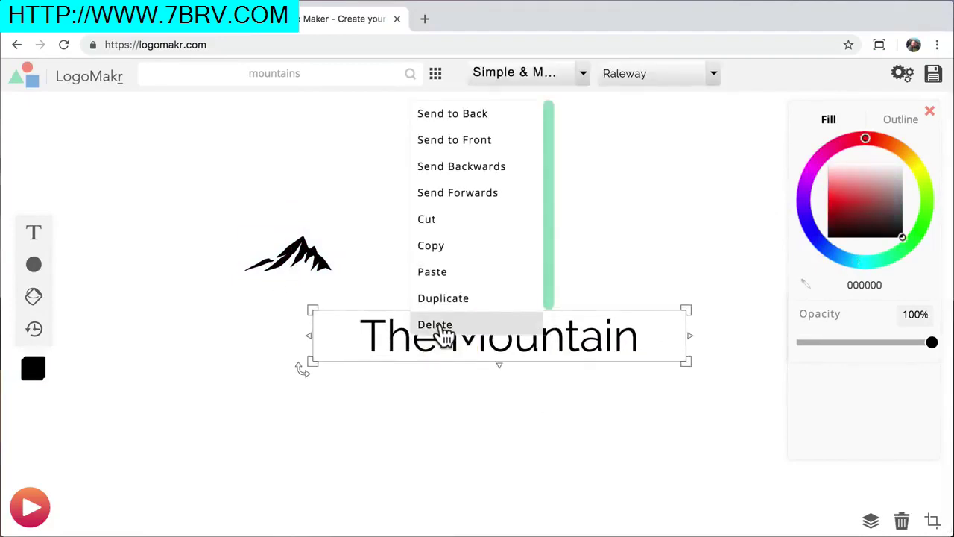
pyautogui.click(435, 326)
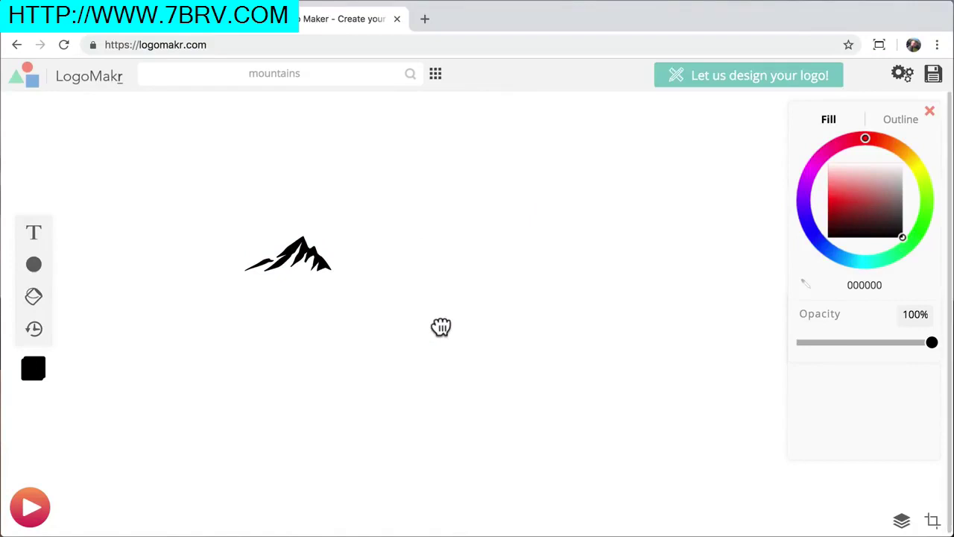
pyautogui.click(328, 265)
pyautogui.moveTo(331, 271); pyautogui.dragTo(571, 368)
pyautogui.moveTo(594, 405); pyautogui.dragTo(671, 423)
pyautogui.moveTo(565, 363); pyautogui.dragTo(488, 315)
pyautogui.click(673, 298)
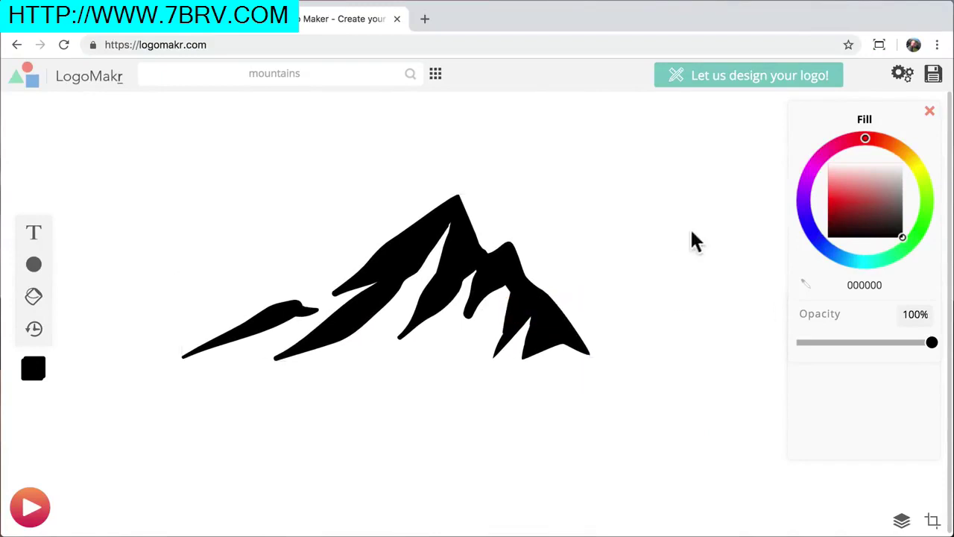
# Download the black mountain logo as the free low-resolution file logo-blk
pyautogui.click(934, 75)
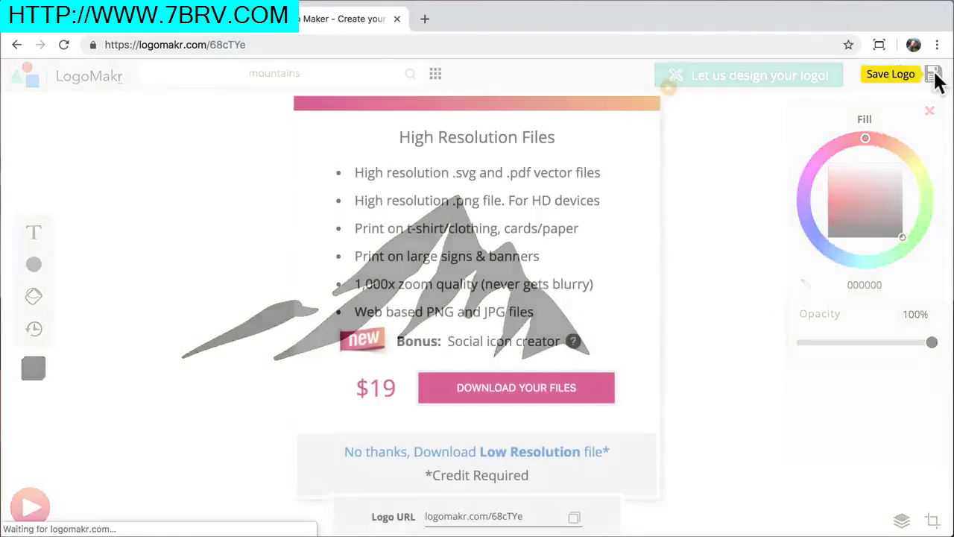
pyautogui.click(501, 452)
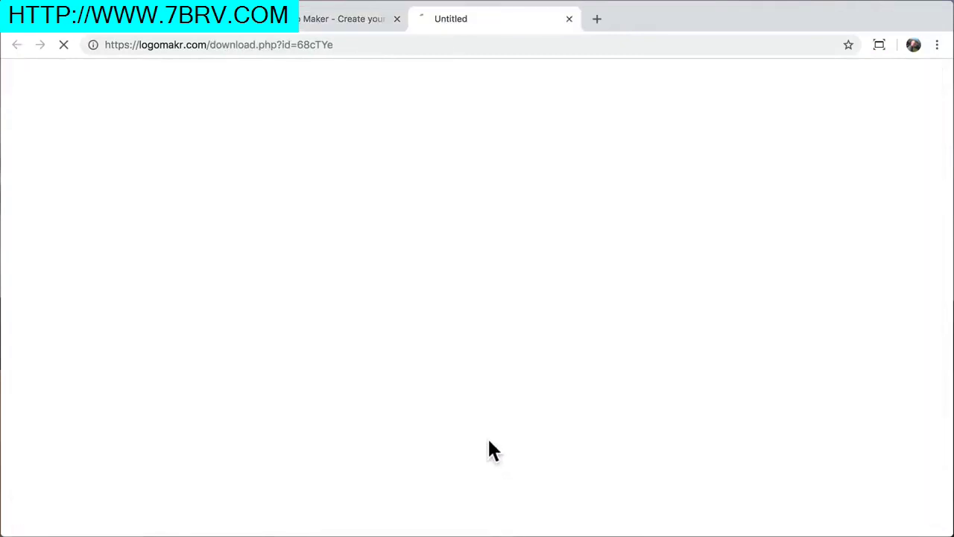
pyautogui.write('logo')
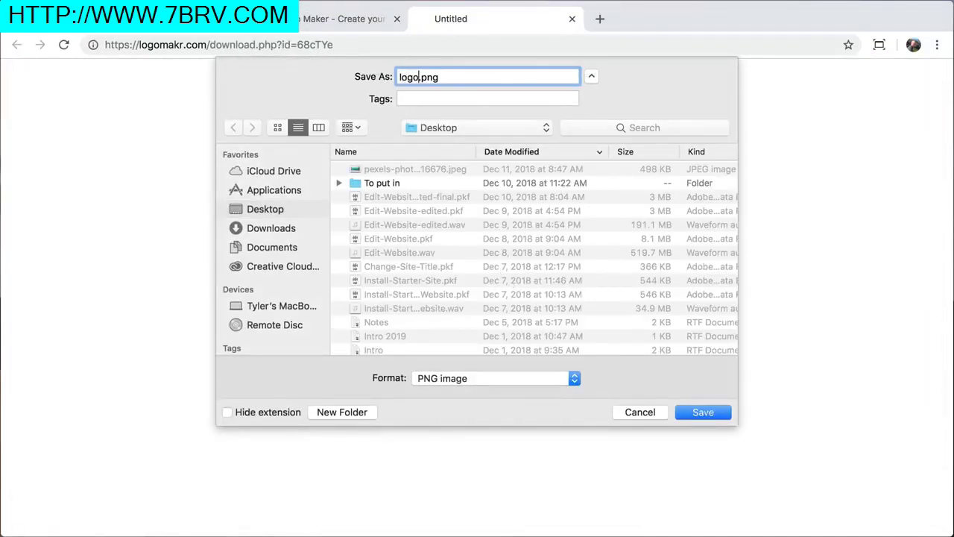
pyautogui.write('-blk')
pyautogui.press('Return')
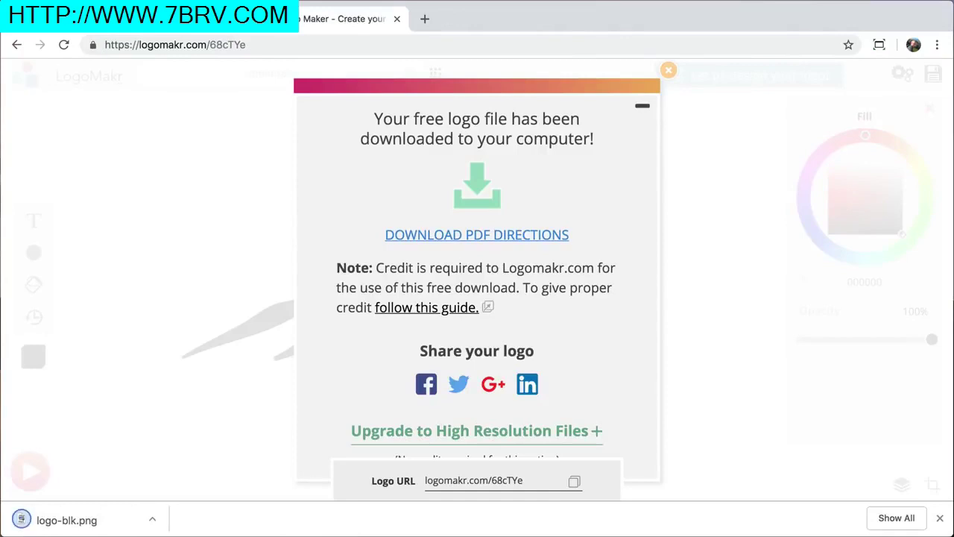
pyautogui.click(669, 71)
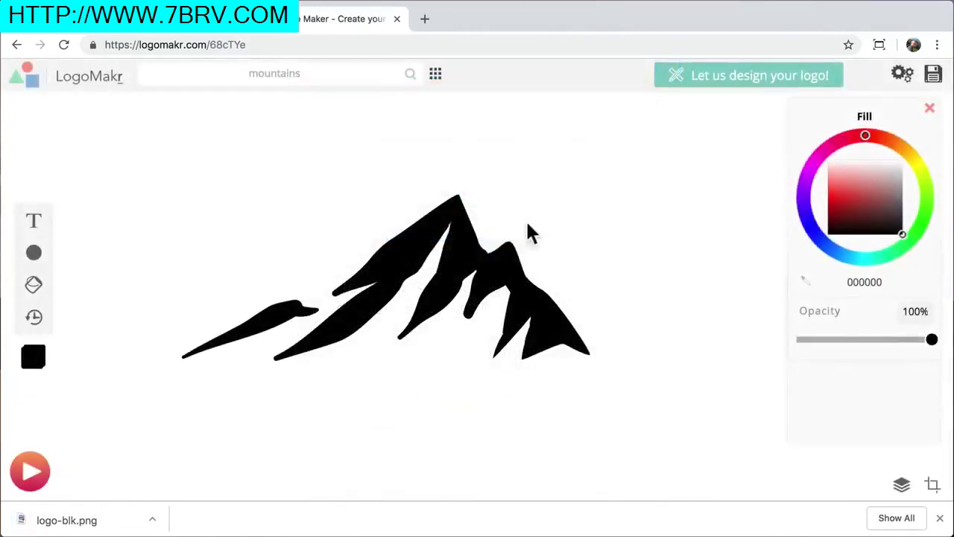
# Recolour the mountain white and download it as the free low-resolution logo.png
pyautogui.click(448, 258)
pyautogui.click(889, 185)
pyautogui.moveTo(897, 171); pyautogui.dragTo(924, 134)
pyautogui.click(709, 263)
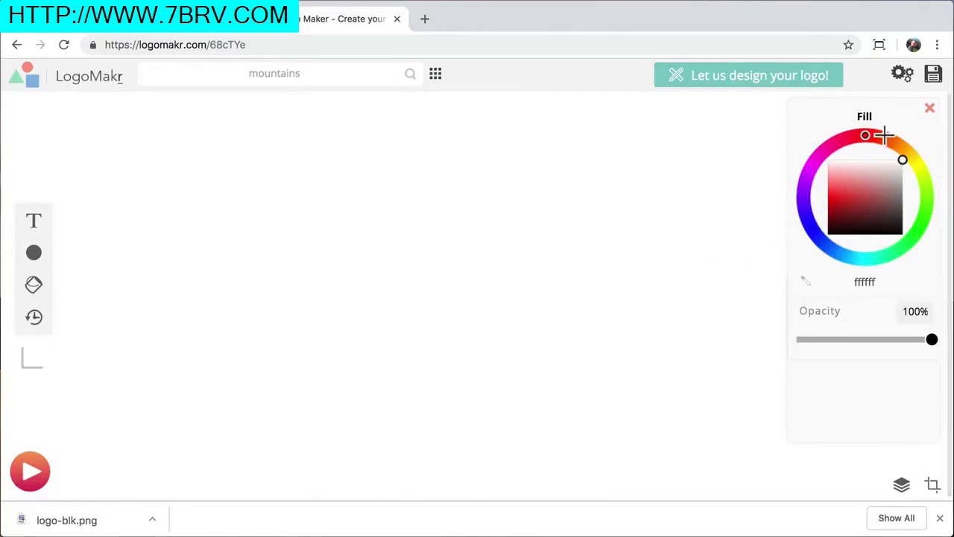
pyautogui.click(933, 75)
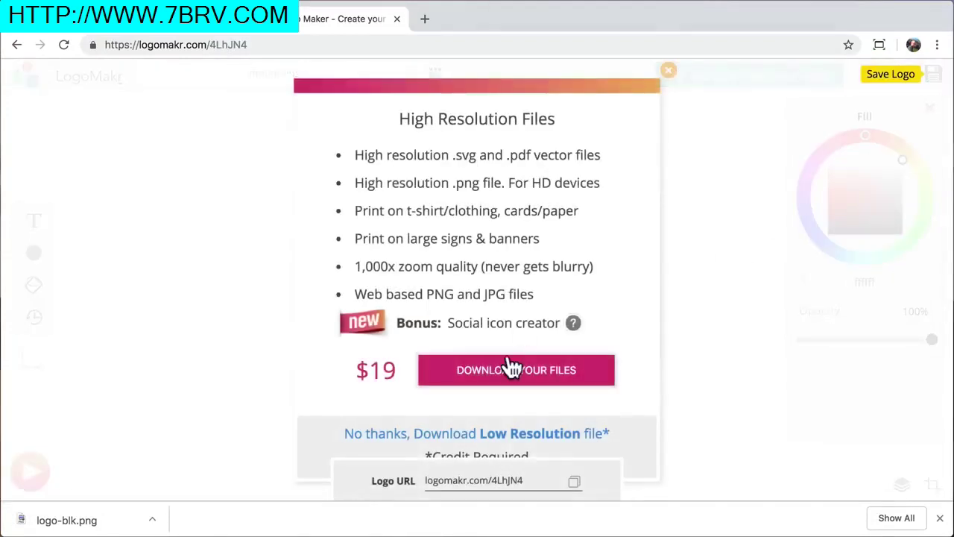
pyautogui.click(467, 435)
pyautogui.write('logo.png')
pyautogui.press('Return')
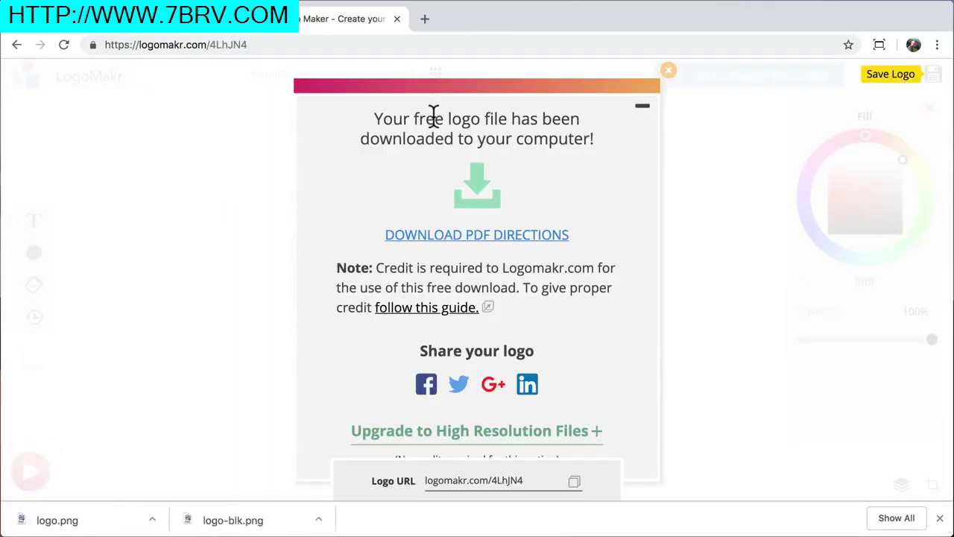
# Close the LogoMakr tab and return to the site's home page
pyautogui.click(397, 19)
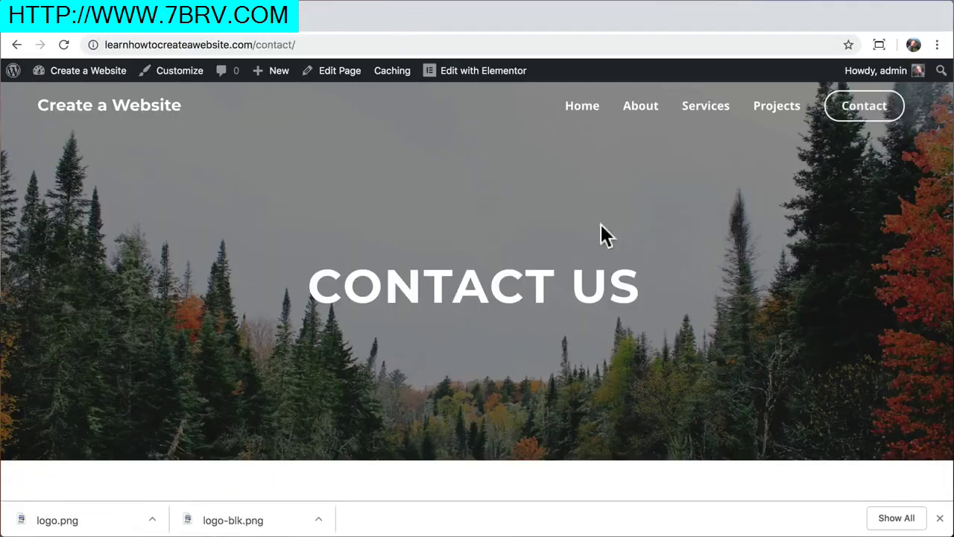
pyautogui.click(940, 517)
pyautogui.click(134, 108)
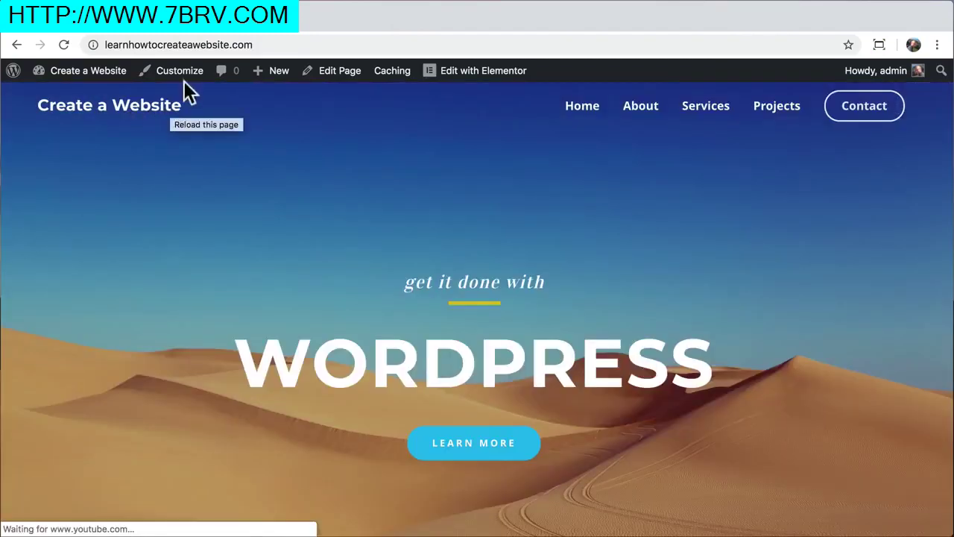
# Upload logo-blk.png in Header > Site Identity and set it as the uncropped site logo
pyautogui.click(181, 74)
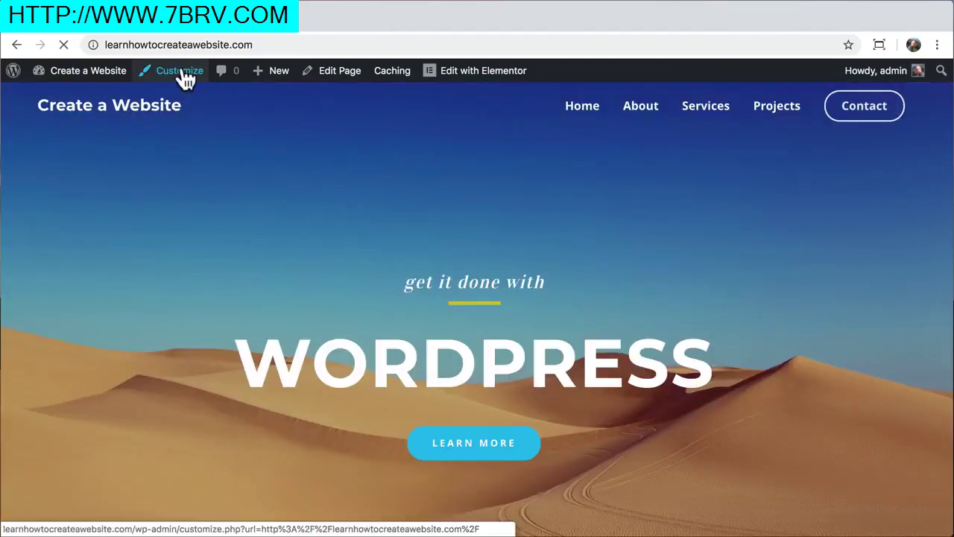
pyautogui.click(127, 267)
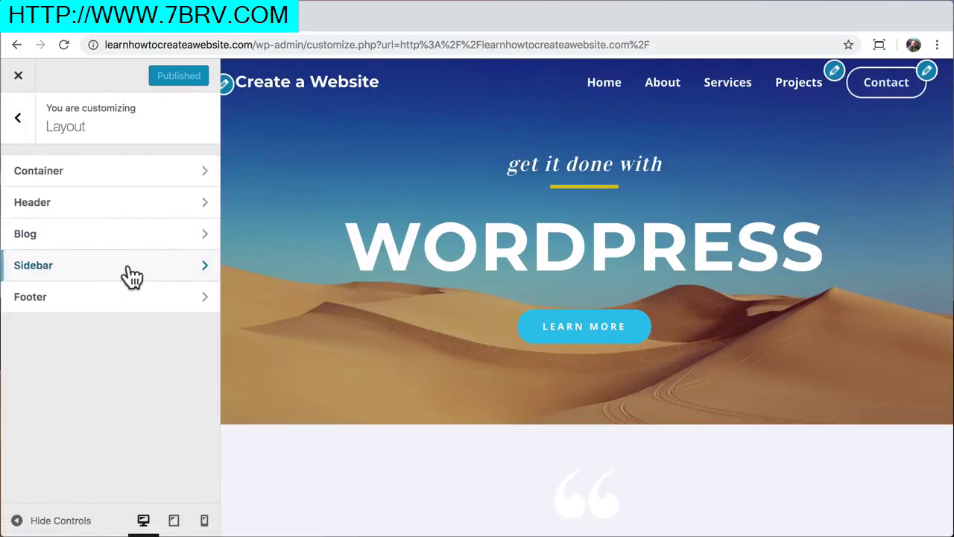
pyautogui.click(135, 215)
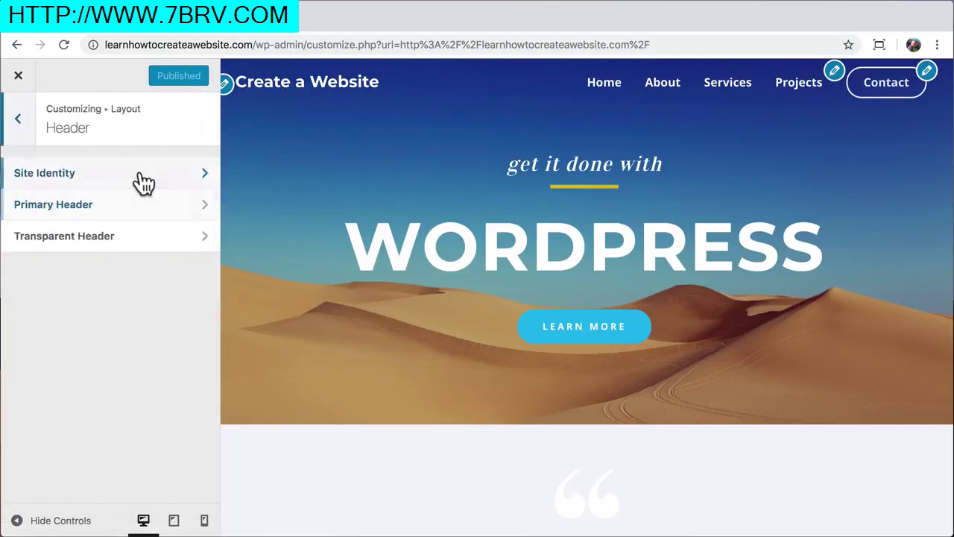
pyautogui.click(139, 176)
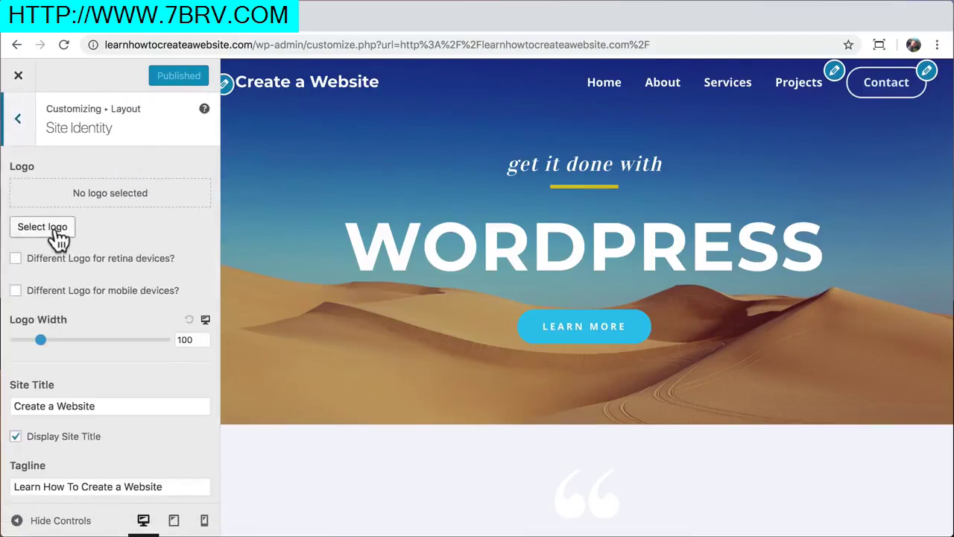
pyautogui.click(56, 232)
pyautogui.click(67, 130)
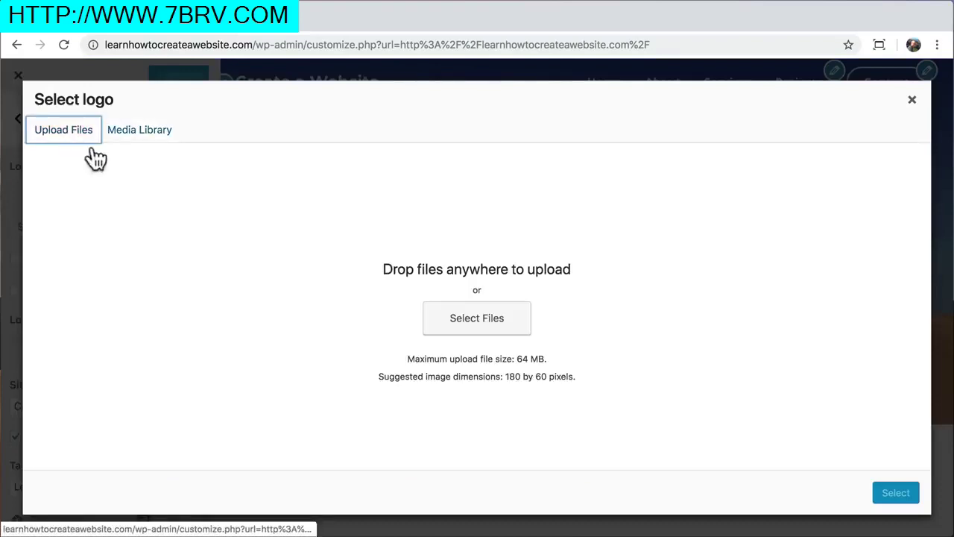
pyautogui.click(463, 329)
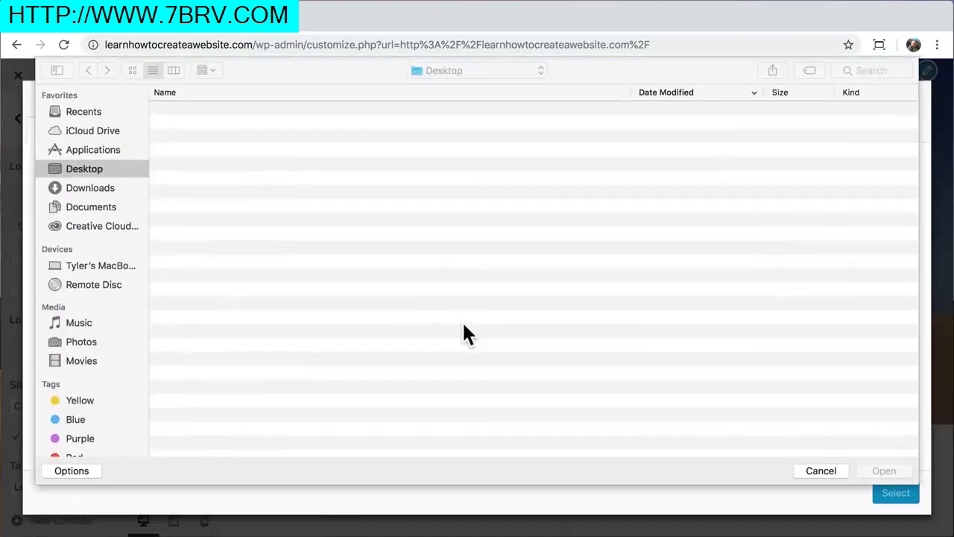
pyautogui.click(230, 125)
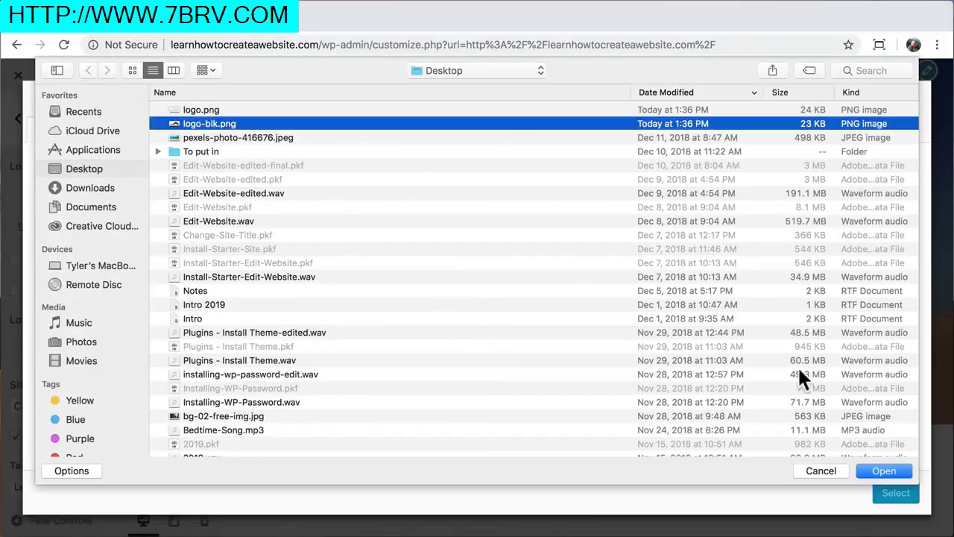
pyautogui.click(880, 469)
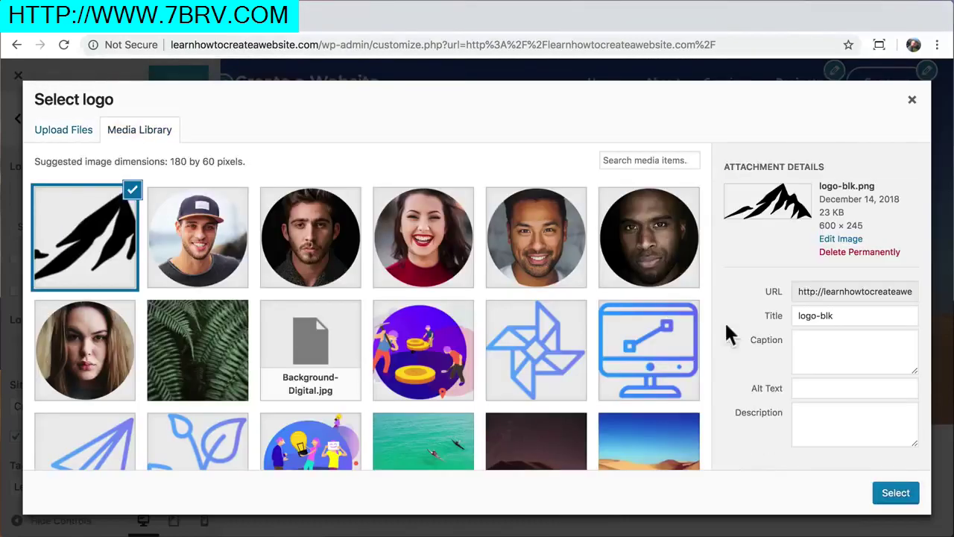
pyautogui.click(897, 495)
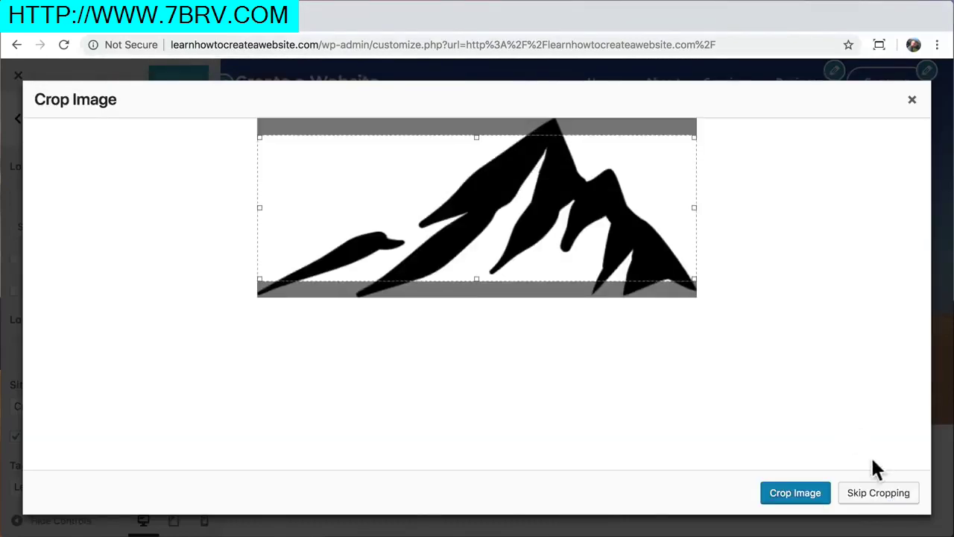
pyautogui.click(871, 498)
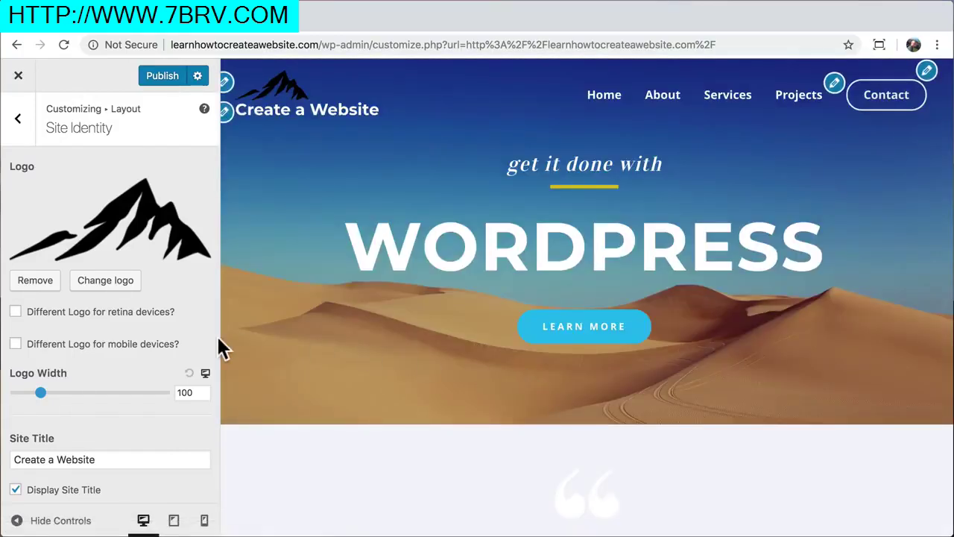
# Turn on 'Inline Logo & Site Title' and set the logo width to 75
pyautogui.scroll(-1, 133, 338)
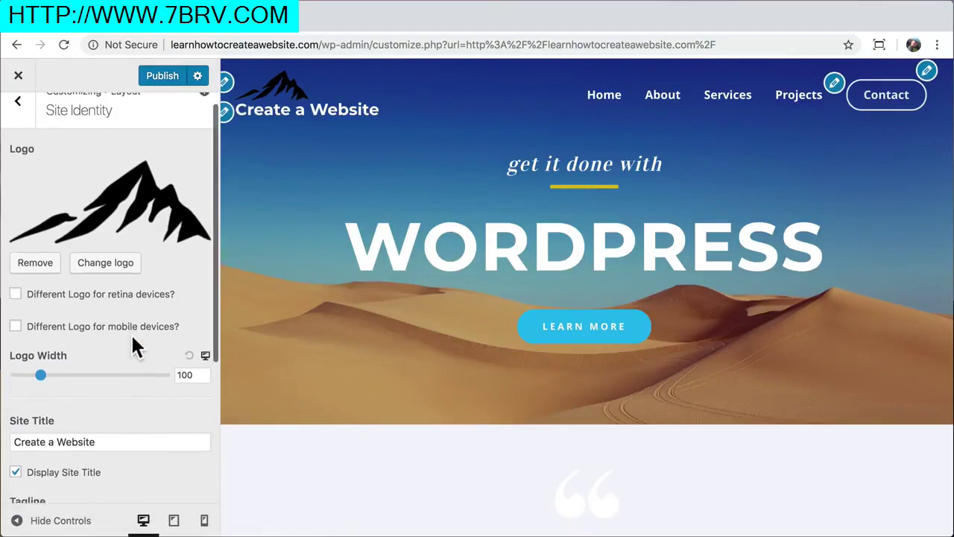
pyautogui.scroll(1, 133, 338)
pyautogui.scroll(-5, 133, 337)
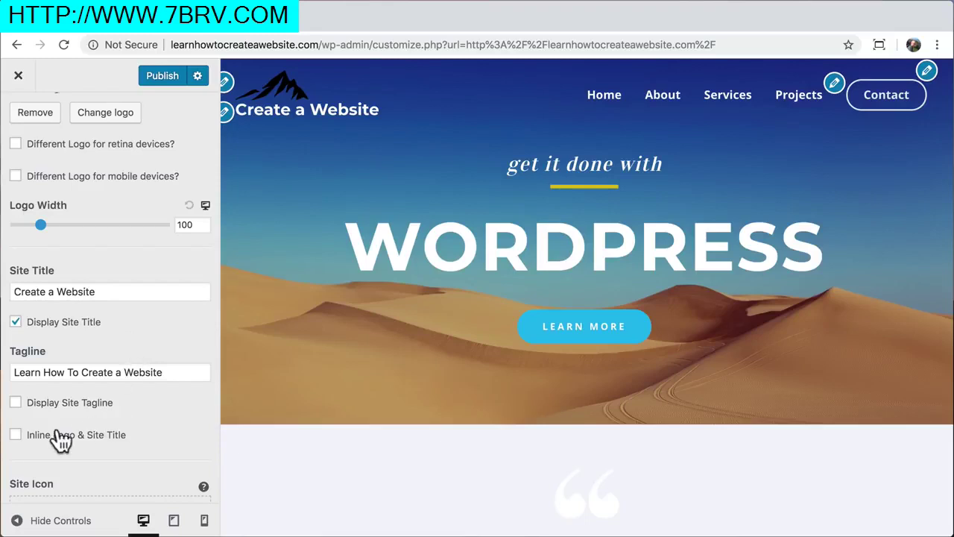
pyautogui.click(16, 435)
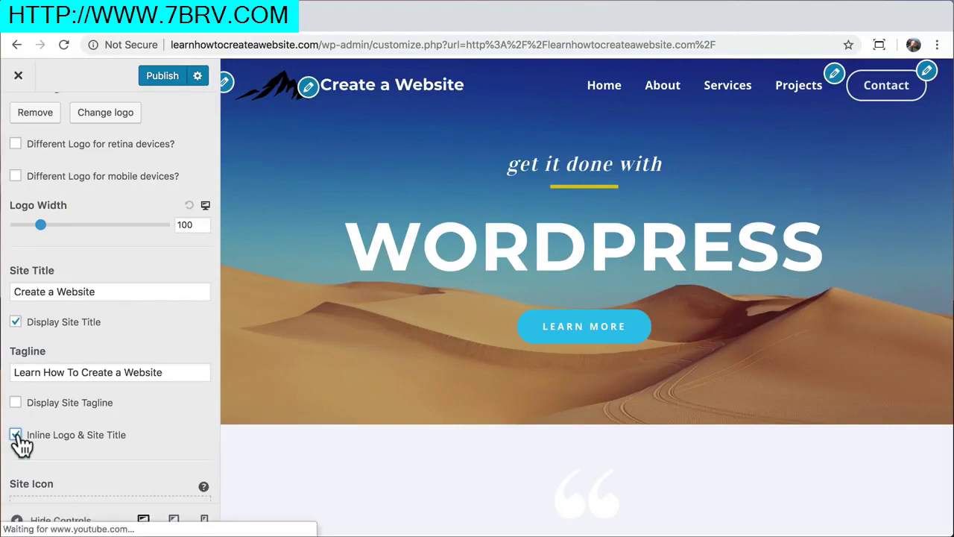
pyautogui.click(185, 224)
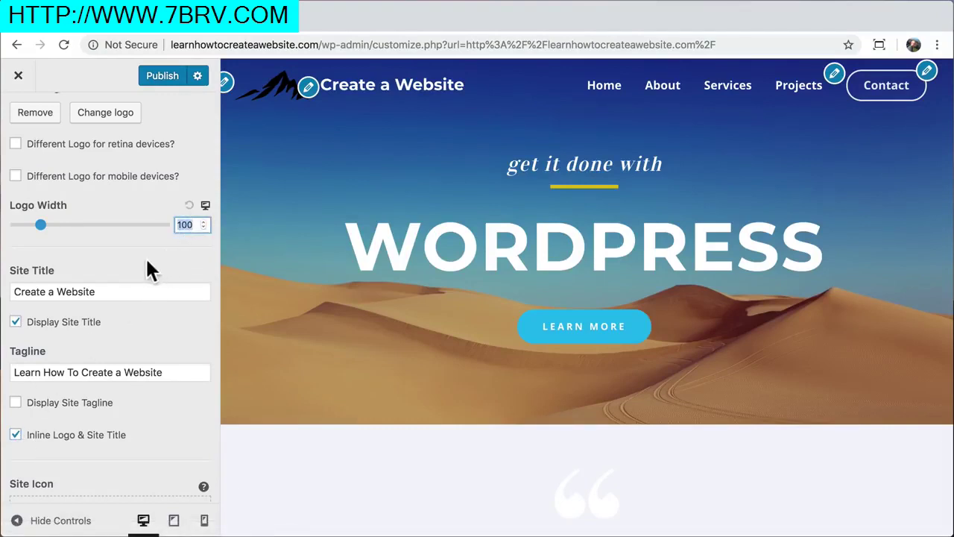
pyautogui.write('75')
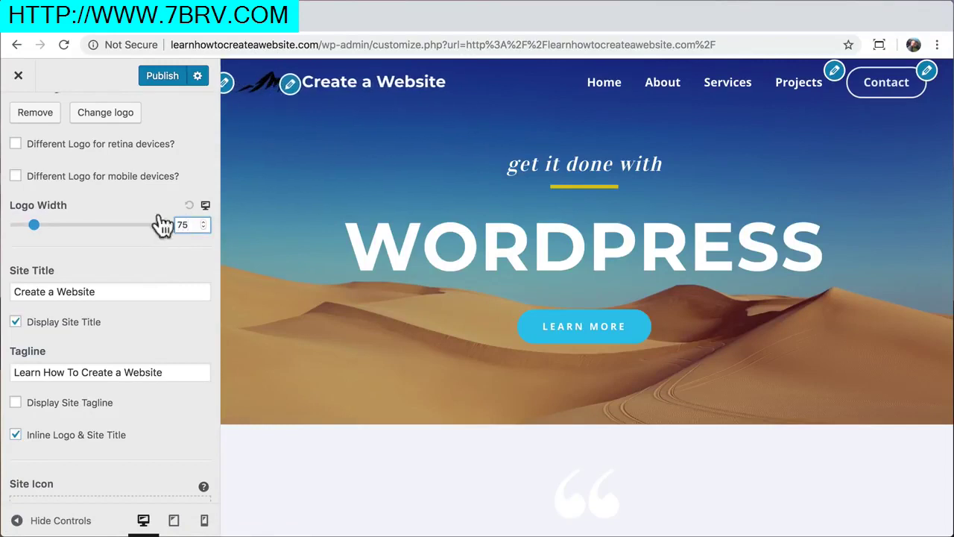
pyautogui.scroll(3, 142, 202)
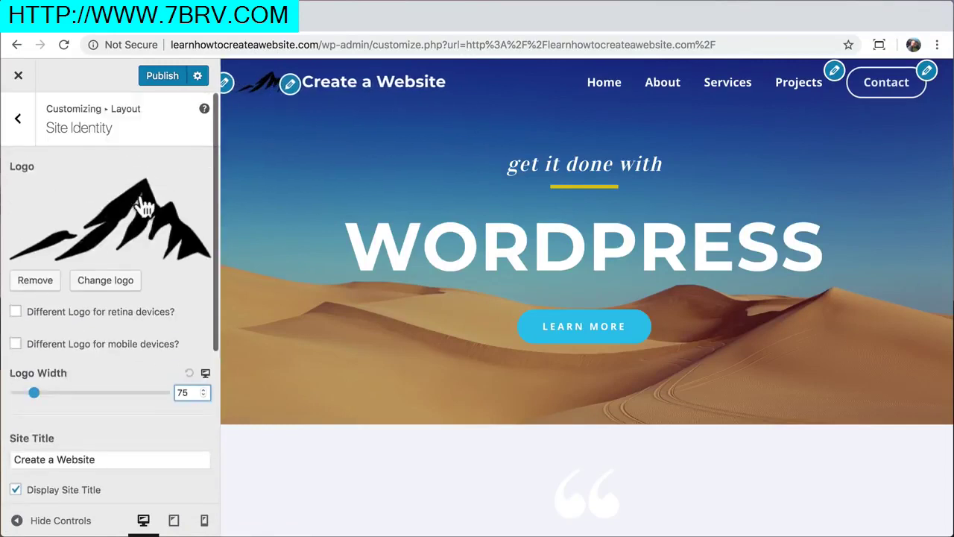
pyautogui.click(22, 132)
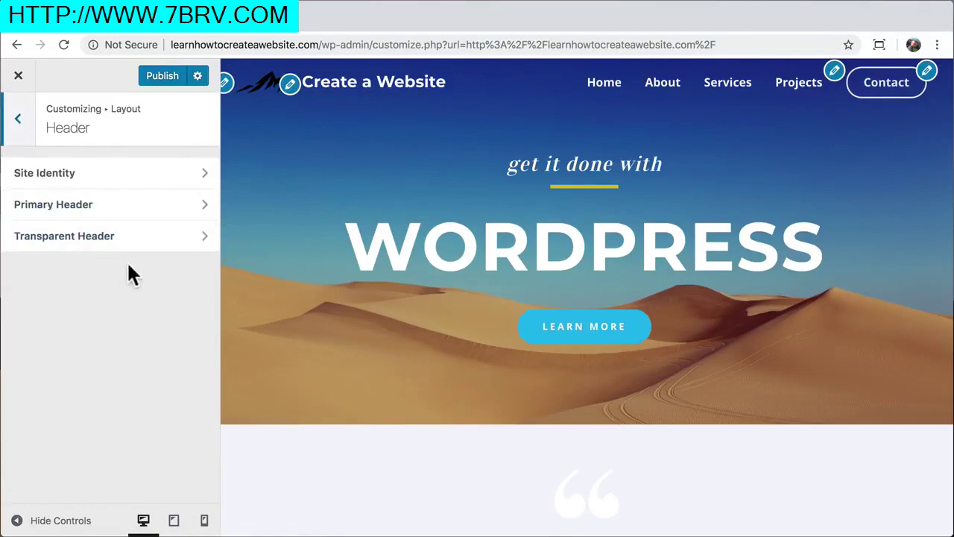
# Upload logo.png and use it as a separate transparent-header logo
pyautogui.click(152, 237)
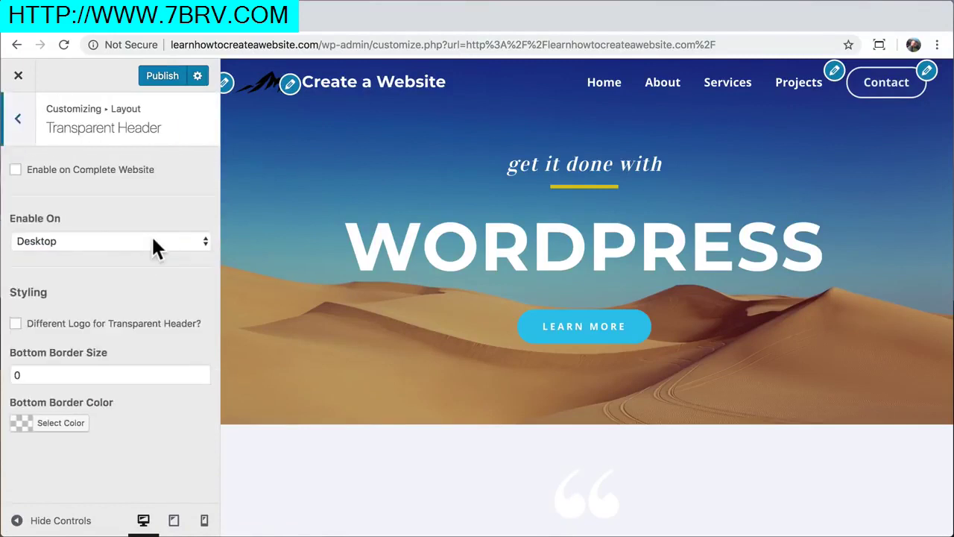
pyautogui.click(17, 326)
pyautogui.scroll(-1, 112, 339)
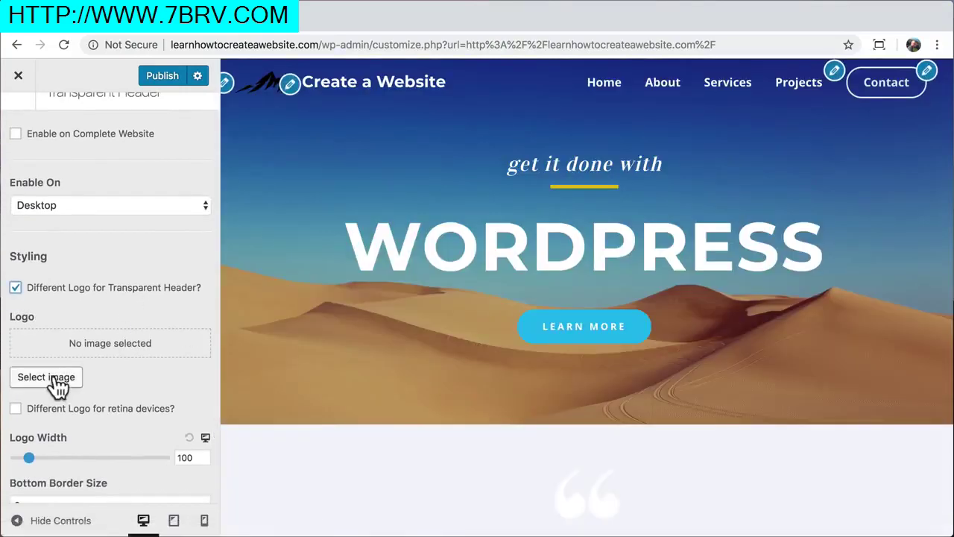
pyautogui.click(52, 380)
pyautogui.click(71, 134)
pyautogui.click(442, 322)
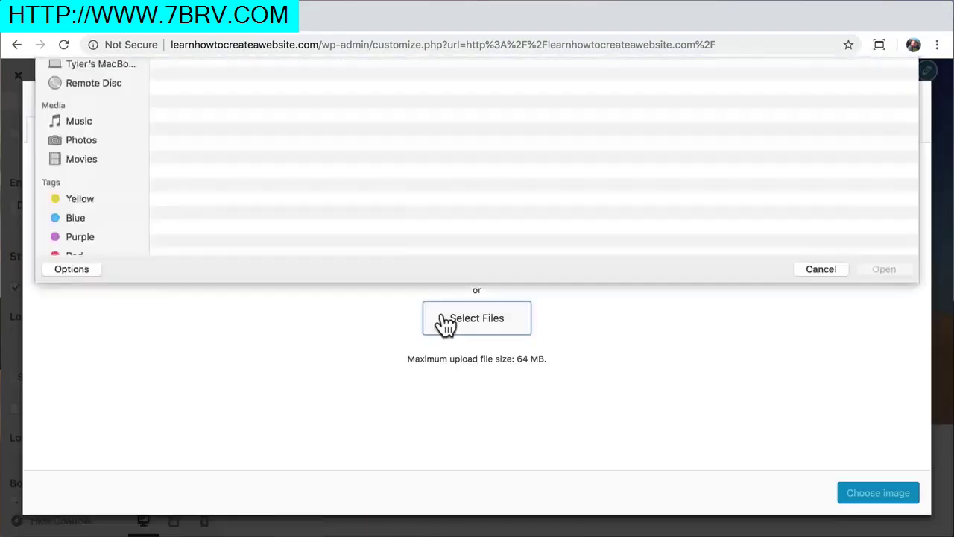
pyautogui.click(240, 111)
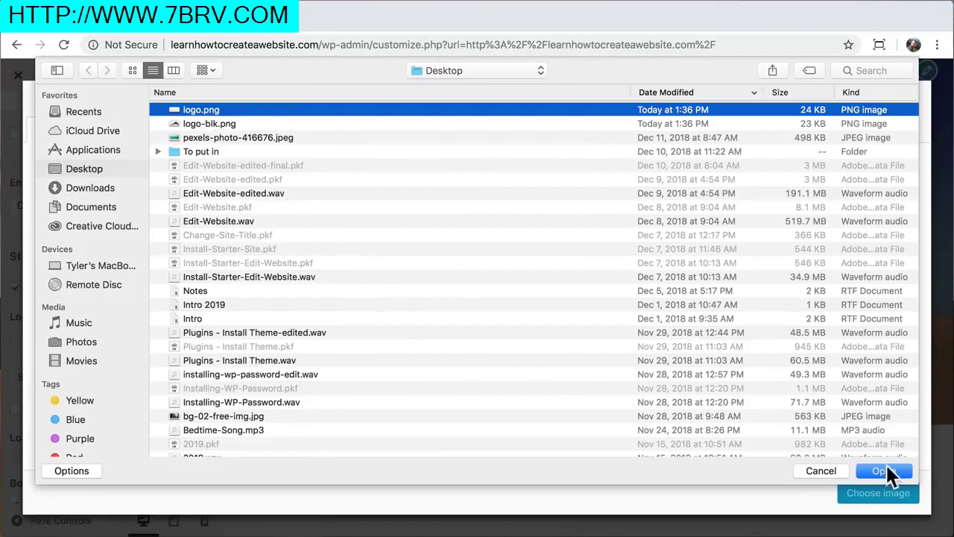
pyautogui.click(885, 470)
pyautogui.click(869, 494)
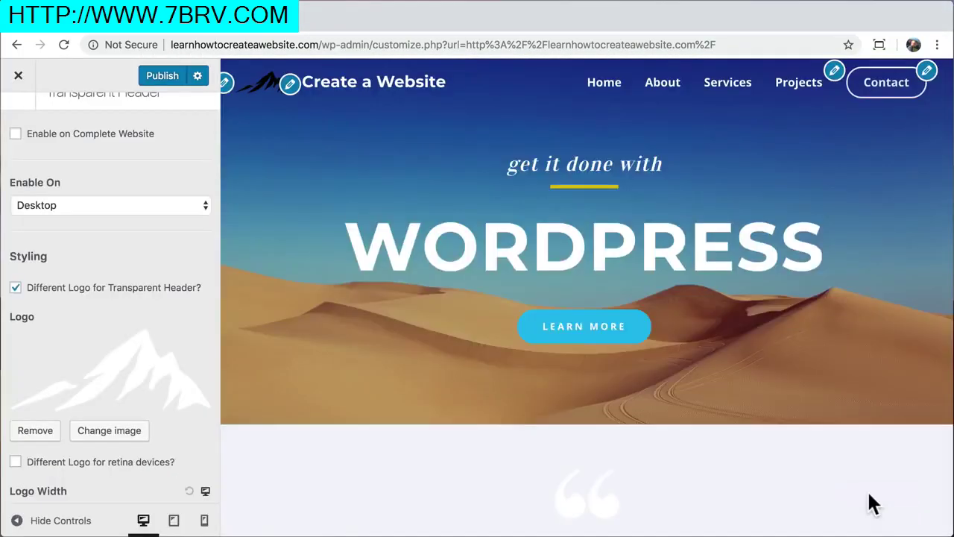
# Set the transparent header logo width to 75, publish, and view the live site
pyautogui.scroll(-2, 149, 402)
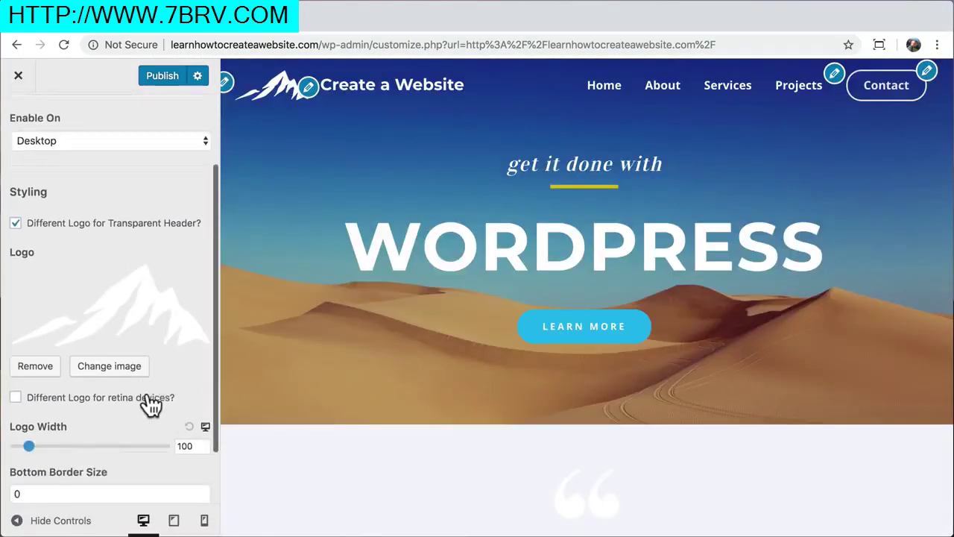
pyautogui.scroll(-2, 149, 402)
pyautogui.doubleClick(185, 393)
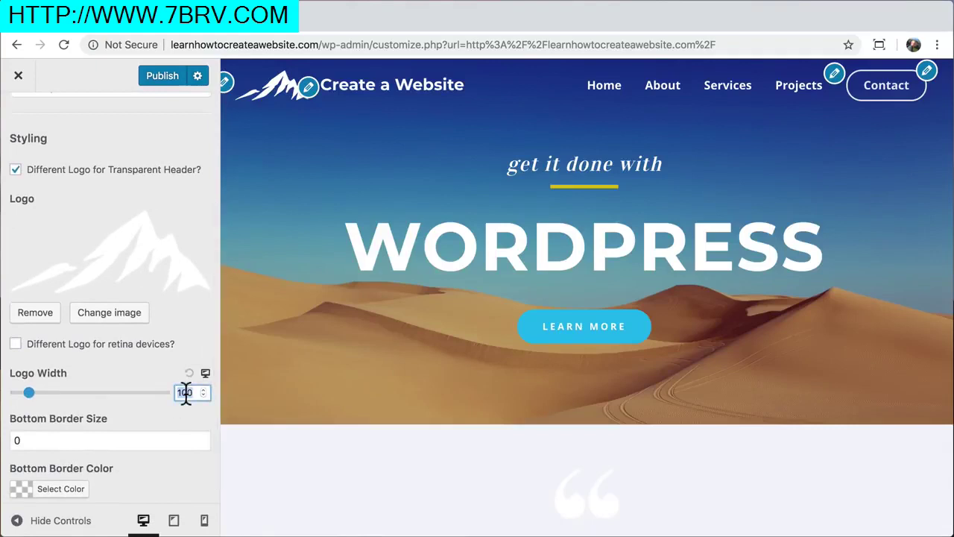
pyautogui.write('75')
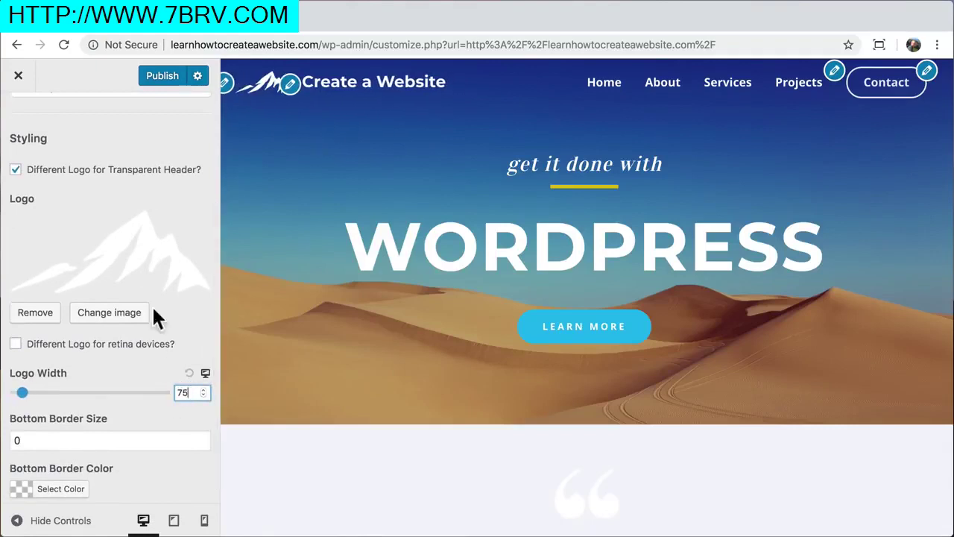
pyautogui.click(162, 73)
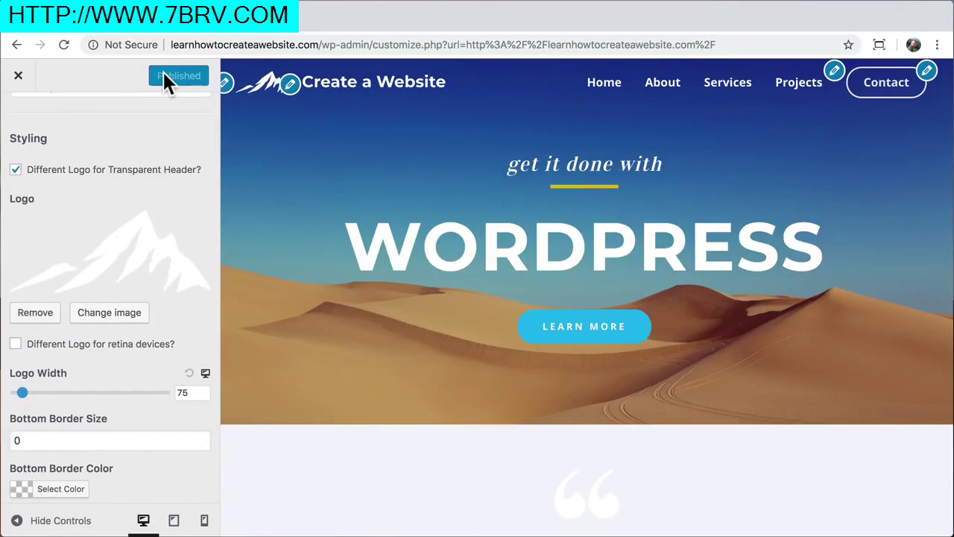
pyautogui.click(18, 75)
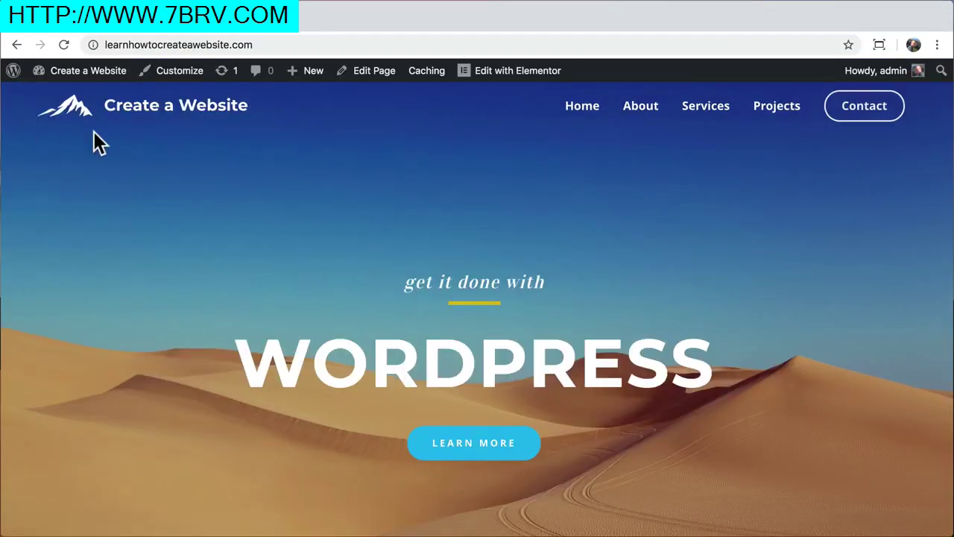
pyautogui.moveTo(953, 202); pyautogui.dragTo(97, 252)
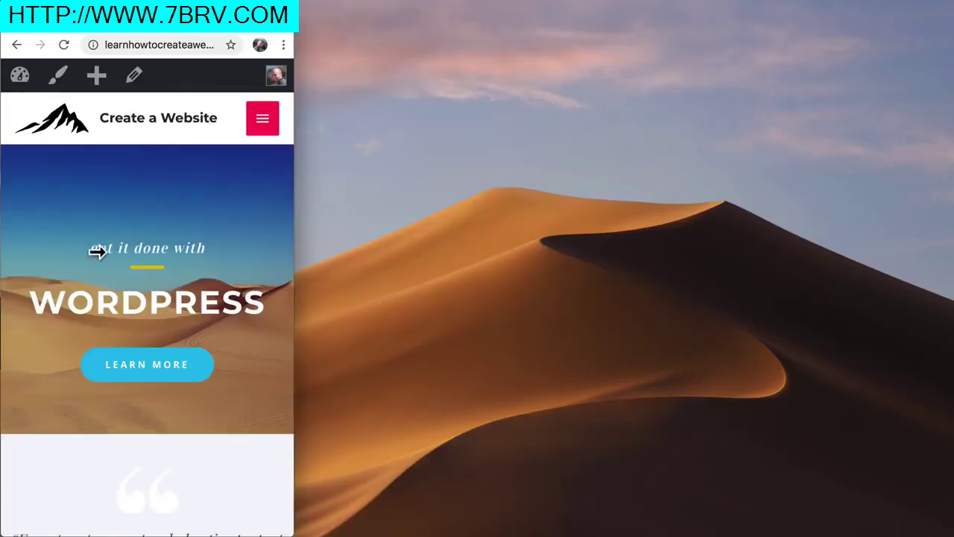
pyautogui.moveTo(294, 246); pyautogui.dragTo(944, 243)
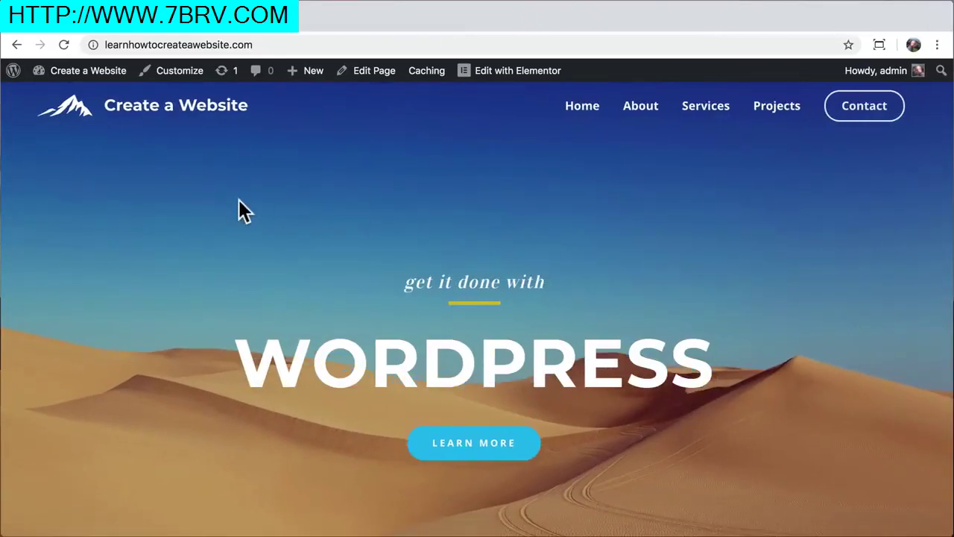
pyautogui.scroll(-15, 238, 199)
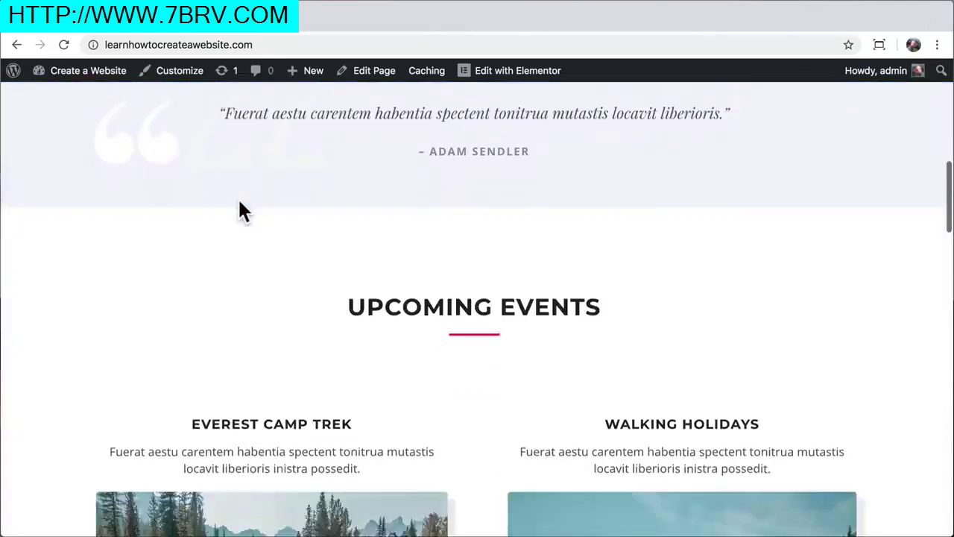
pyautogui.scroll(-10, 238, 199)
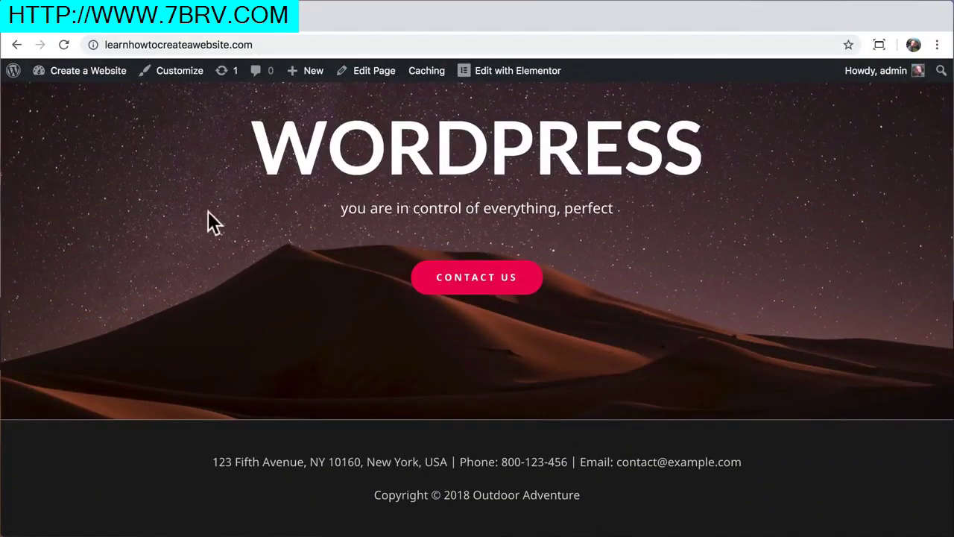
# Preview the side-by-side Footer Bar layout, then return to the stacked layout
pyautogui.click(179, 72)
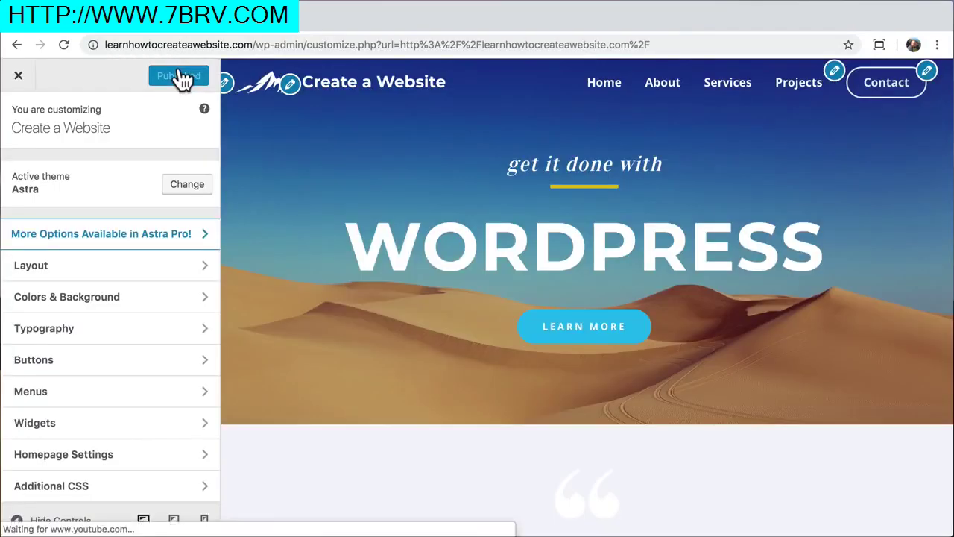
pyautogui.click(187, 273)
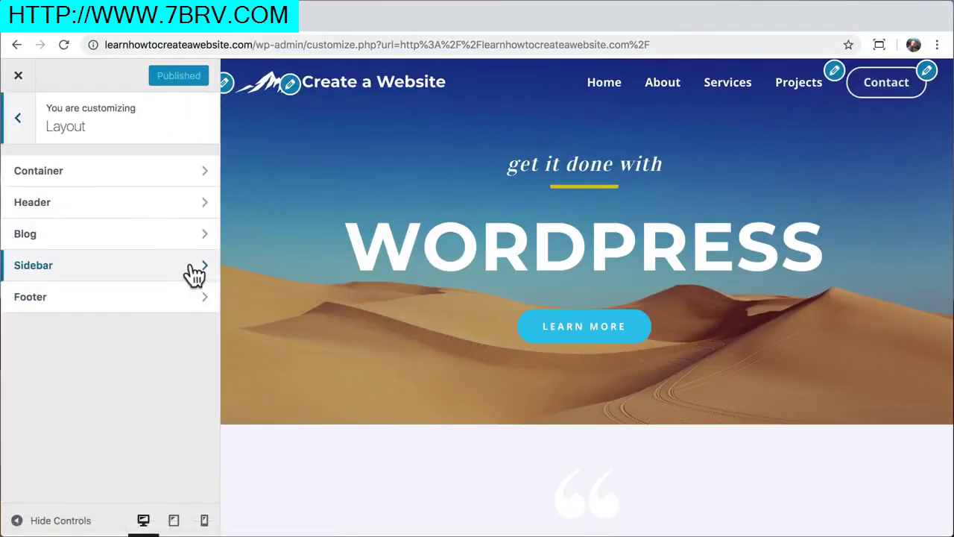
pyautogui.click(166, 313)
pyautogui.click(144, 208)
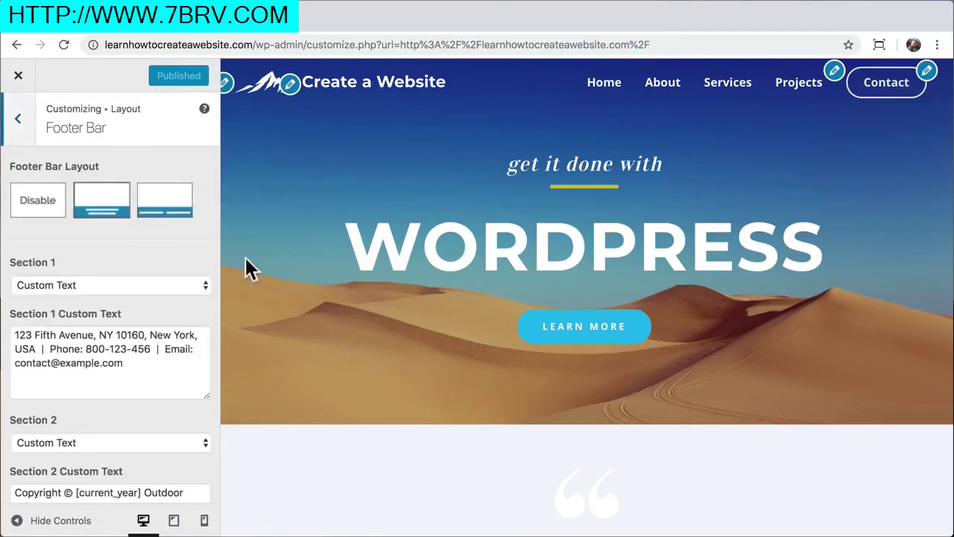
pyautogui.scroll(-20, 275, 279)
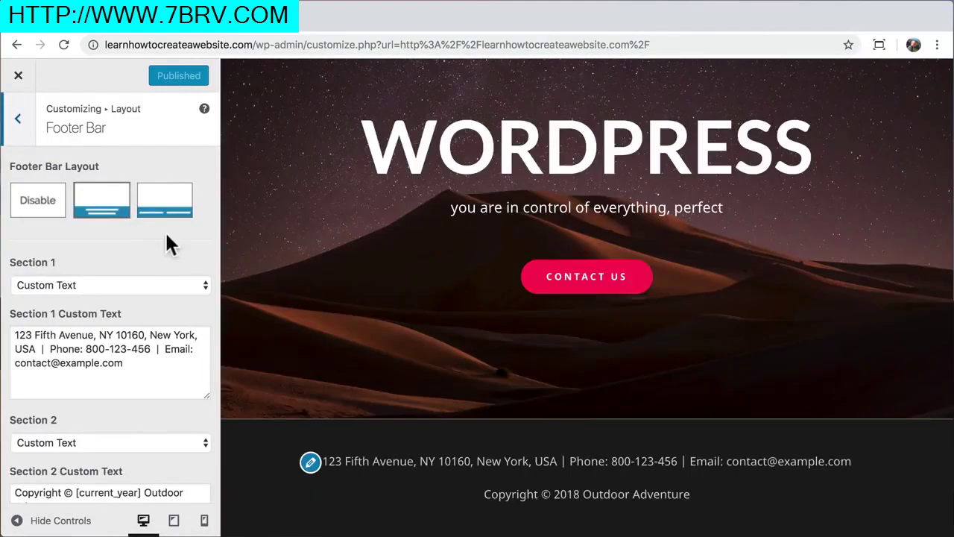
pyautogui.click(162, 215)
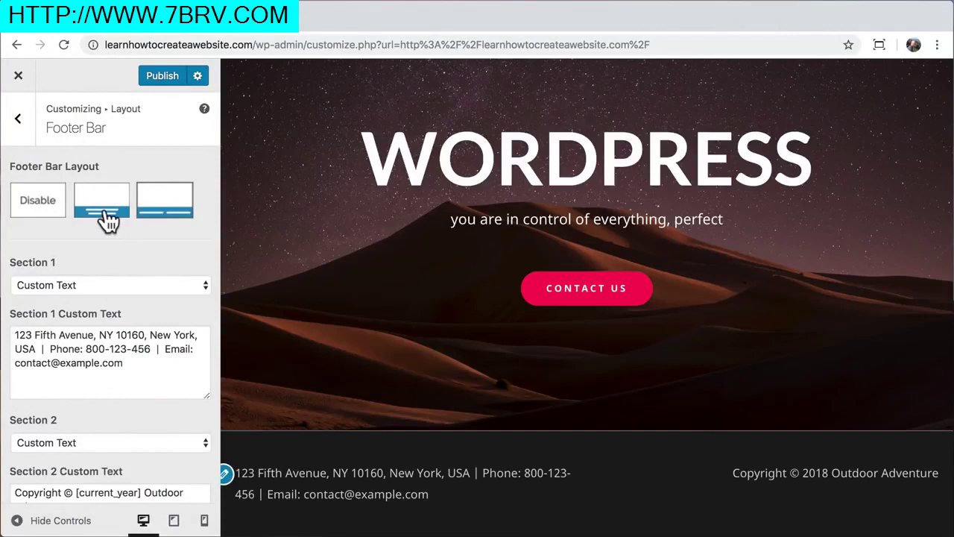
pyautogui.click(109, 220)
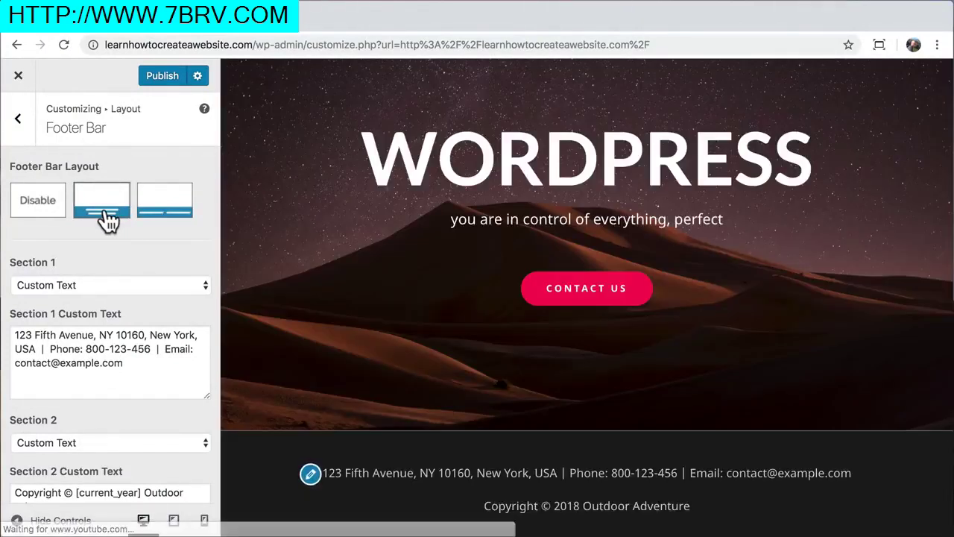
# Copy Section 1's contact text into Section 2 before the copyright, followed by ' |'
pyautogui.scroll(-2, 108, 254)
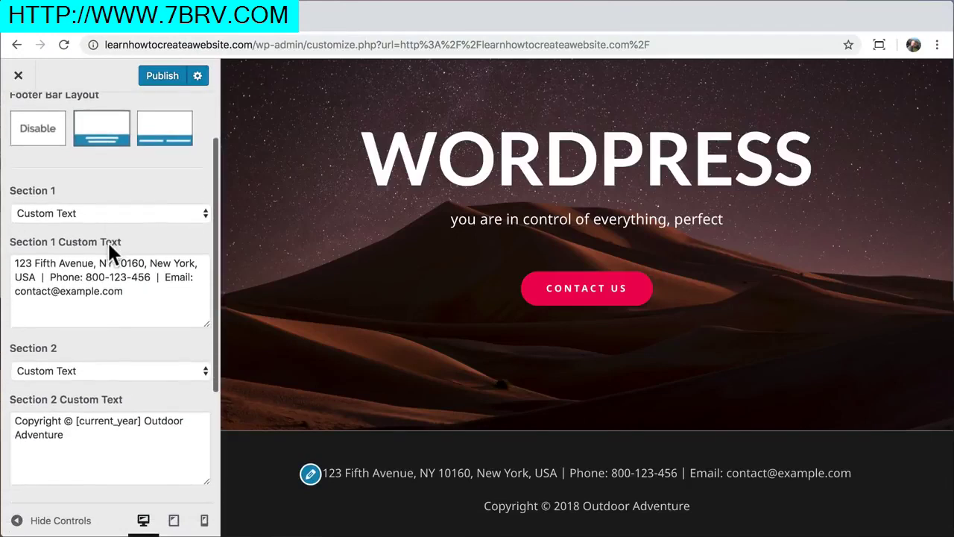
pyautogui.moveTo(142, 296); pyautogui.dragTo(4, 264)
pyautogui.rightClick(74, 305)
pyautogui.click(101, 364)
pyautogui.click(17, 421)
pyautogui.rightClick(15, 423)
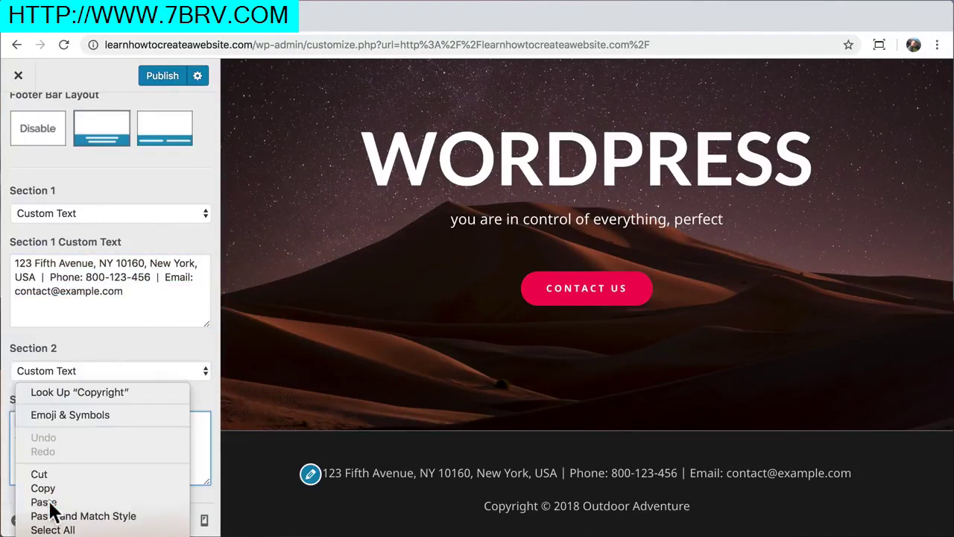
pyautogui.click(50, 503)
pyautogui.write('|')
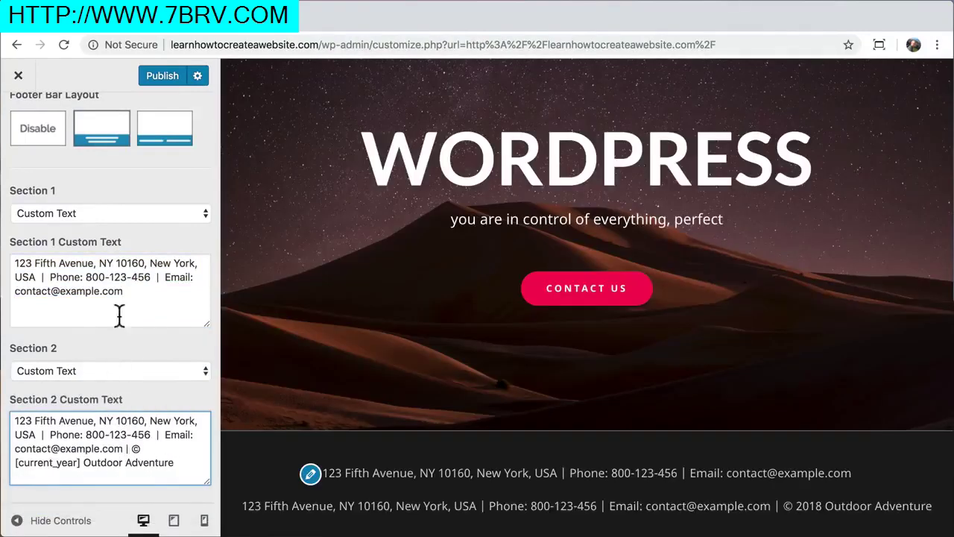
# Set Footer Bar Section 1 to show the Footer Menu
pyautogui.click(119, 215)
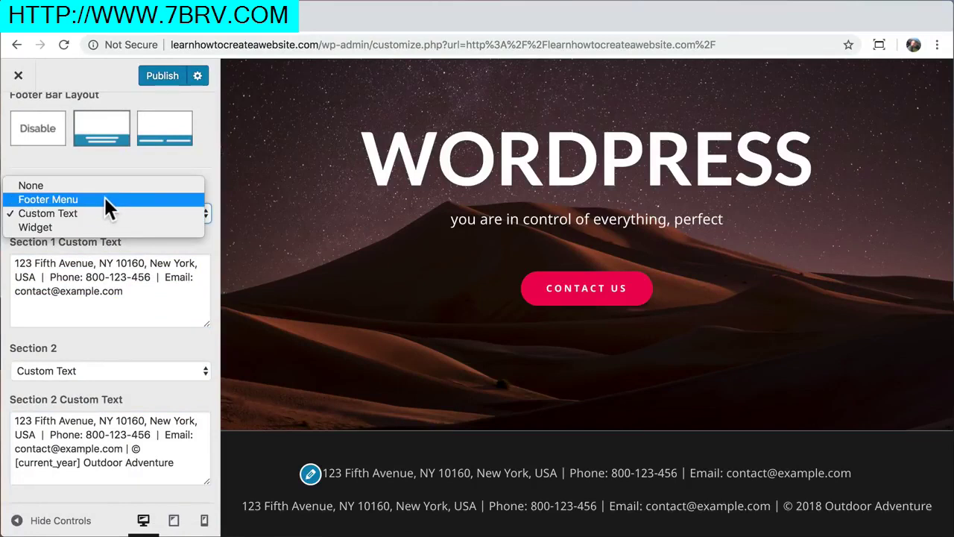
pyautogui.click(103, 195)
pyautogui.scroll(2, 105, 200)
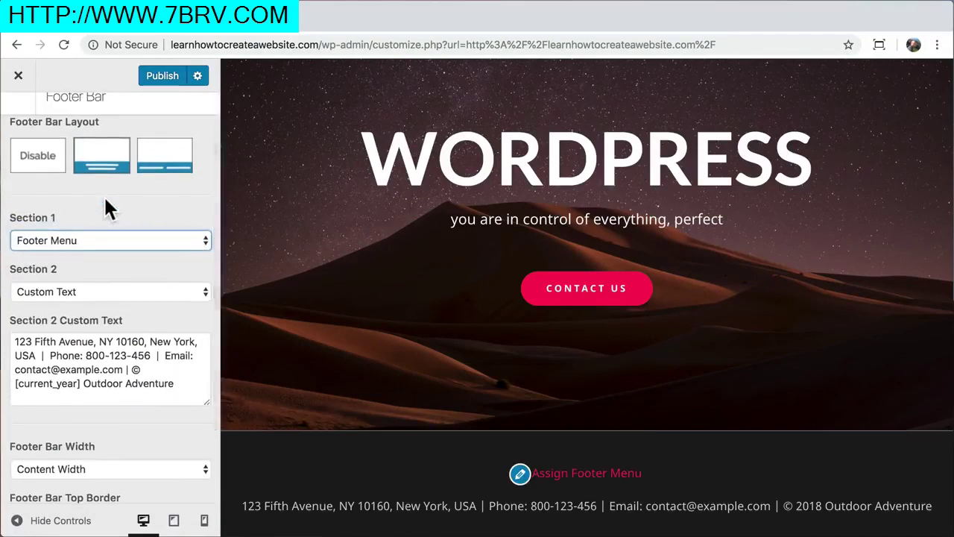
pyautogui.click(18, 121)
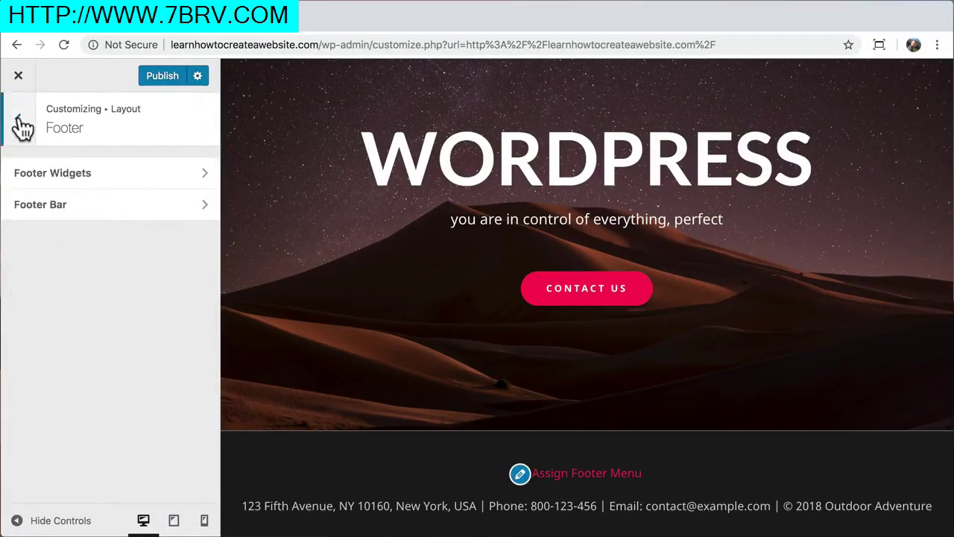
pyautogui.click(19, 123)
pyautogui.click(19, 121)
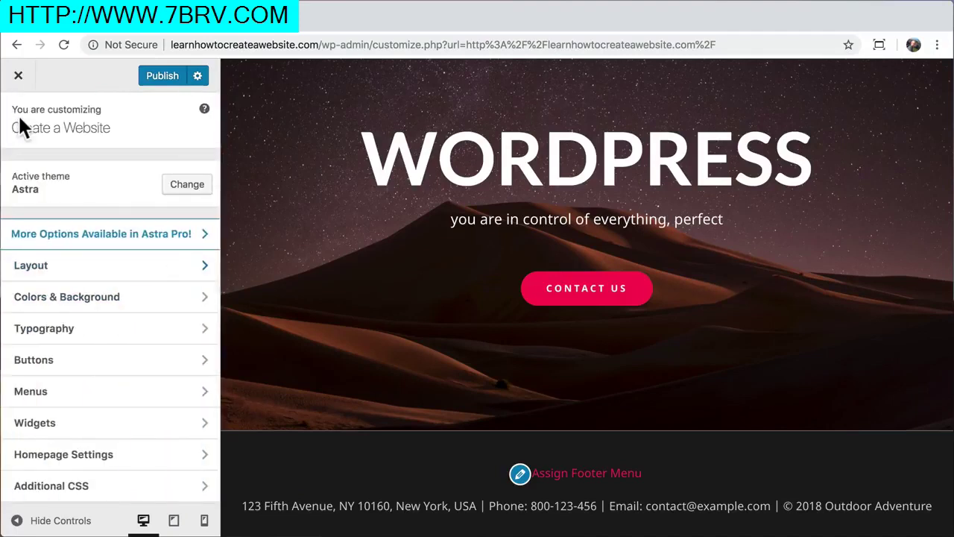
# Assign the existing Menu to the Footer Menu location as well
pyautogui.click(98, 391)
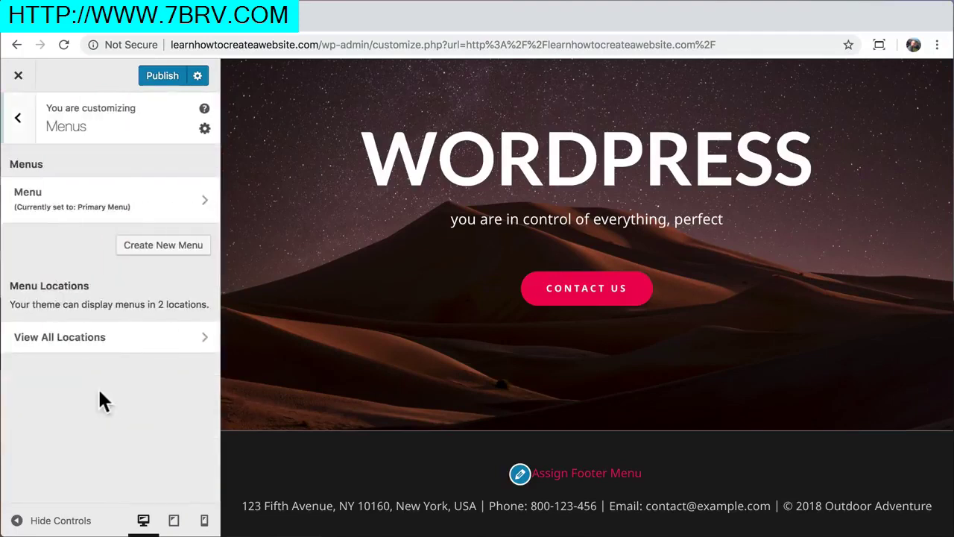
pyautogui.click(109, 203)
pyautogui.scroll(-2, 66, 334)
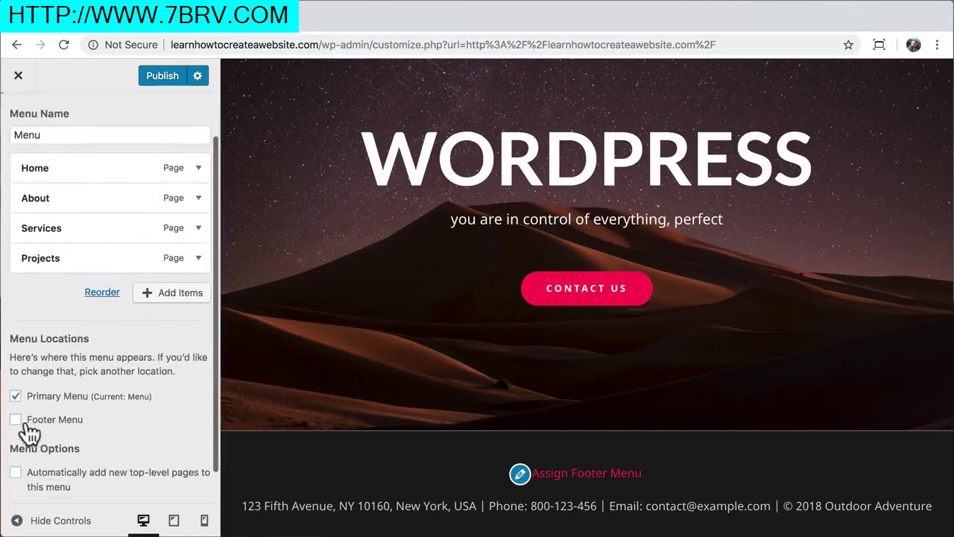
pyautogui.click(16, 420)
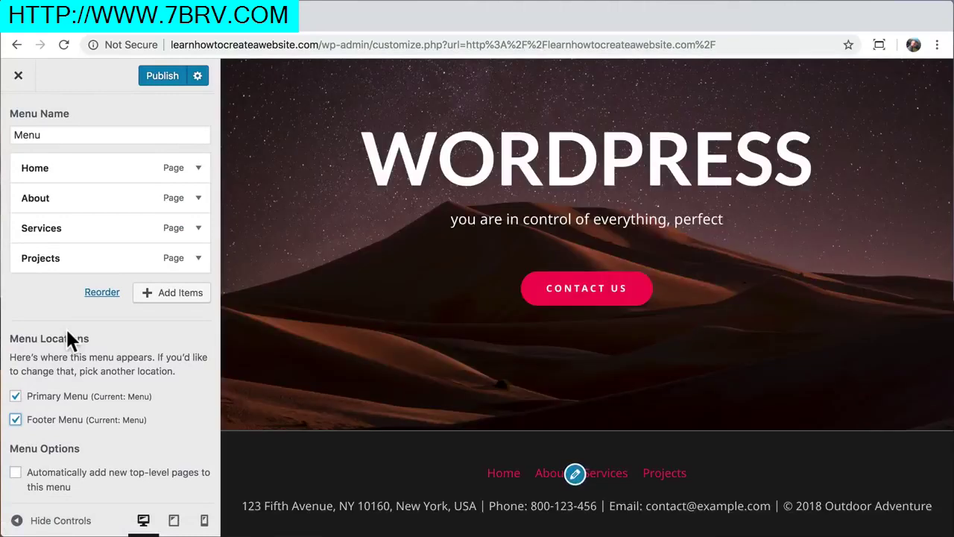
pyautogui.scroll(2, 67, 333)
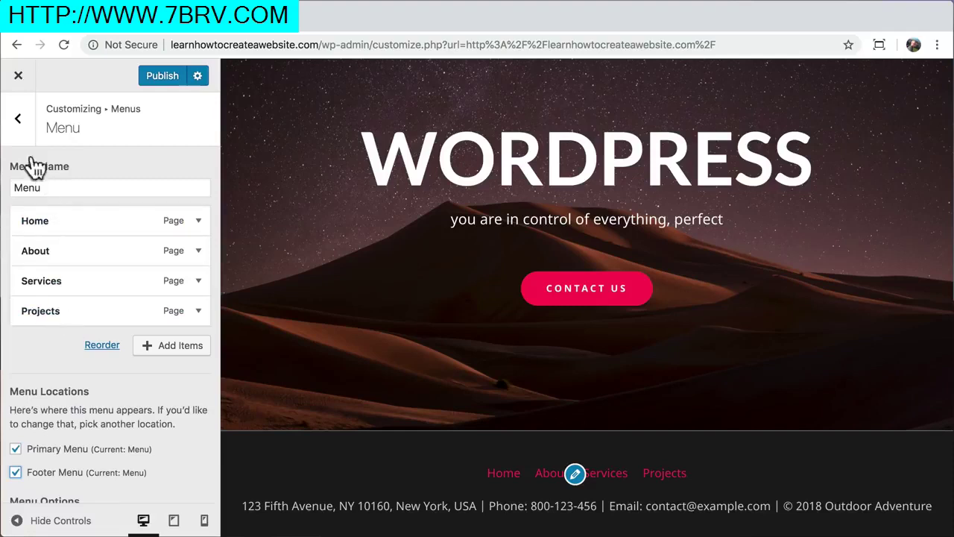
pyautogui.click(23, 128)
pyautogui.click(23, 133)
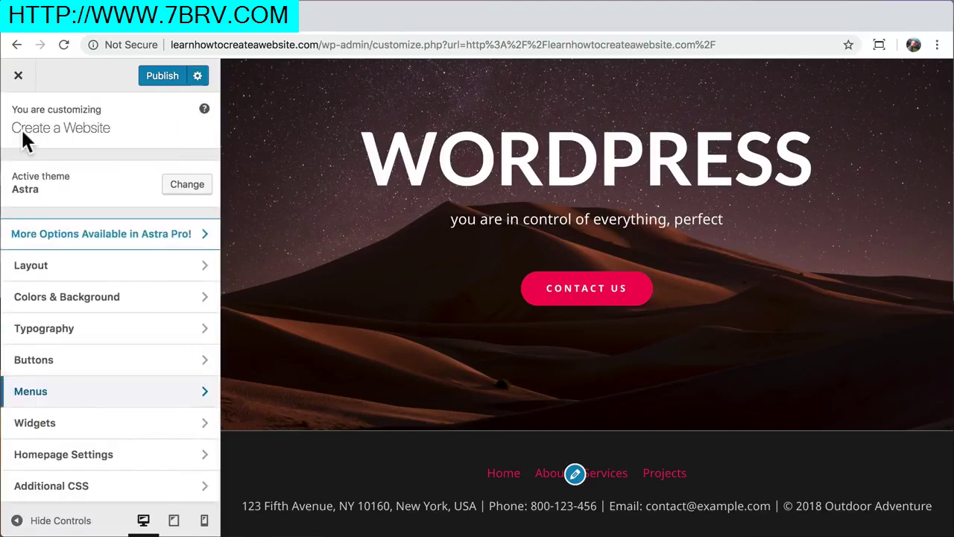
pyautogui.click(100, 306)
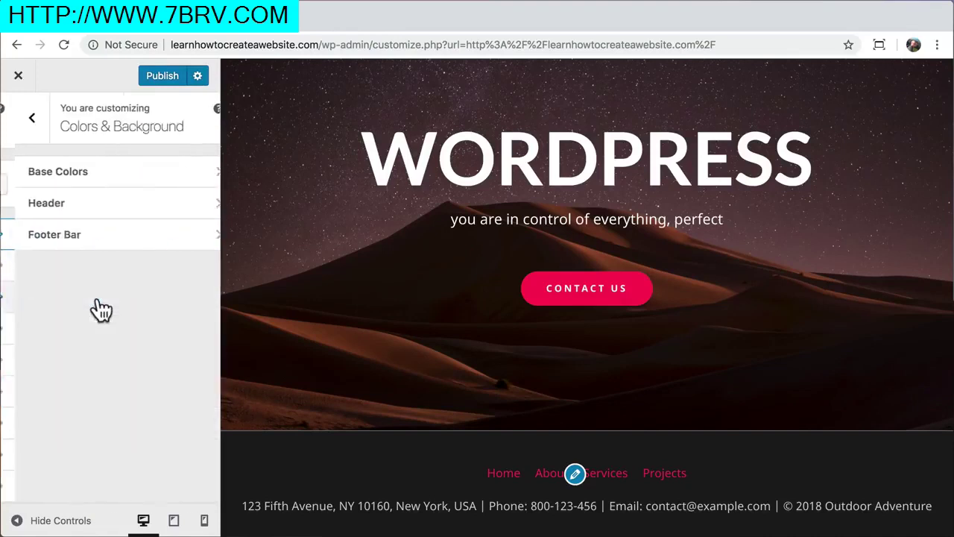
# Set the footer bar link colour to white
pyautogui.click(119, 241)
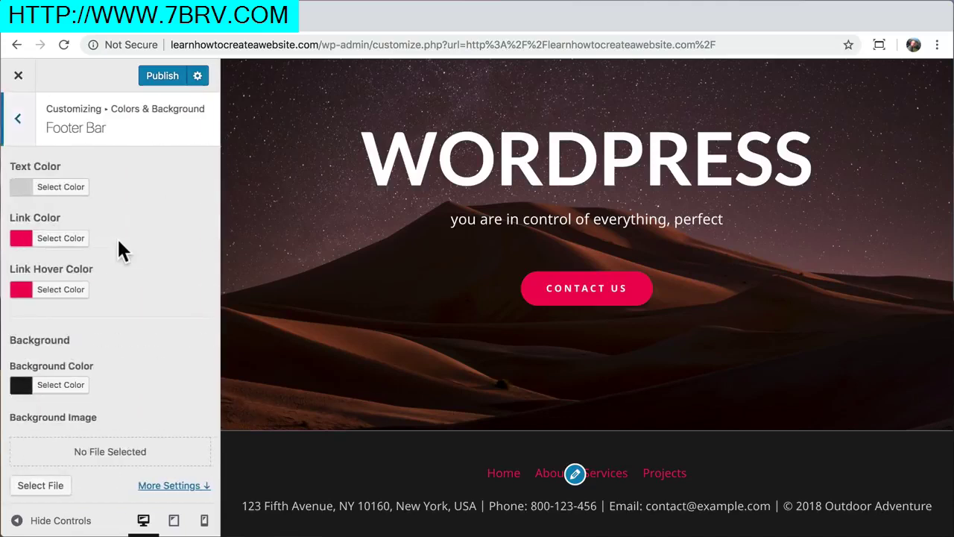
pyautogui.click(68, 244)
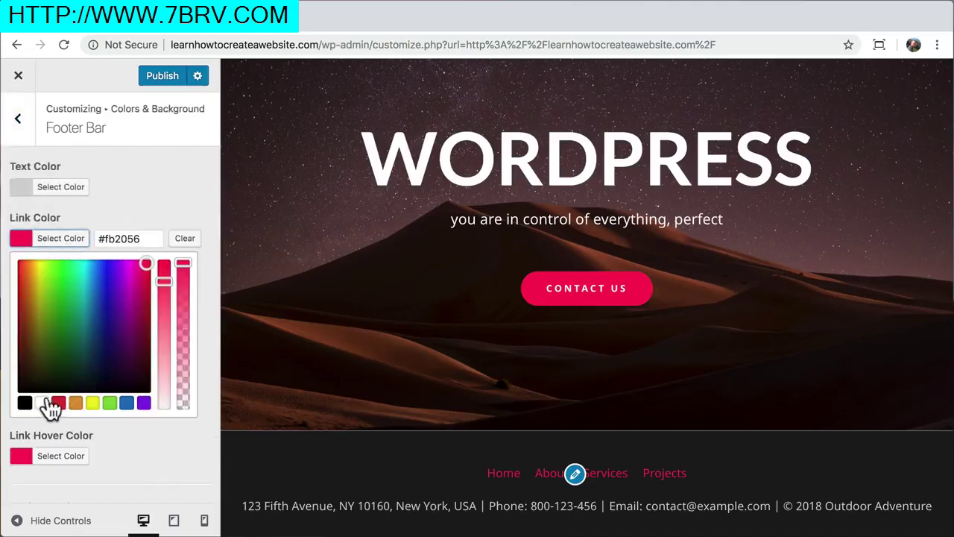
pyautogui.click(42, 403)
pyautogui.click(186, 217)
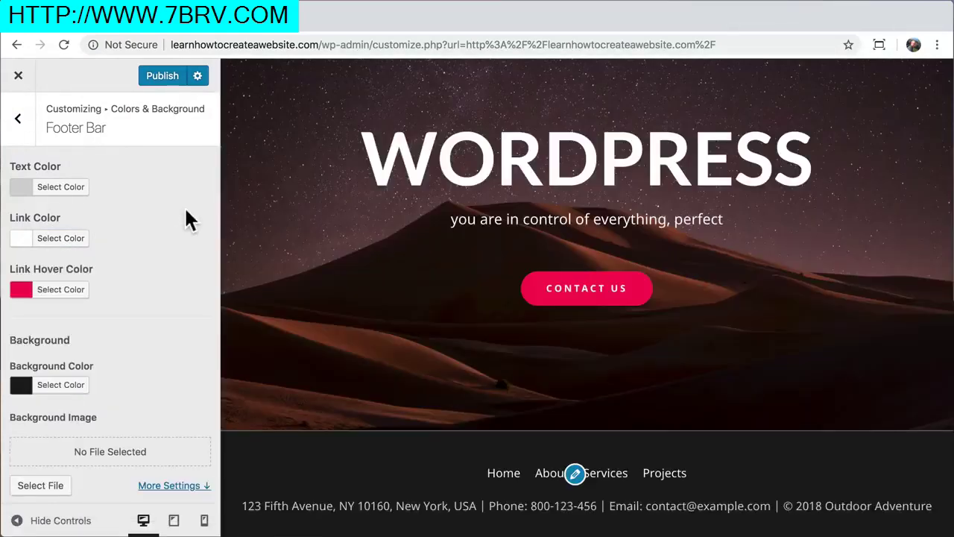
pyautogui.click(18, 119)
pyautogui.click(18, 119)
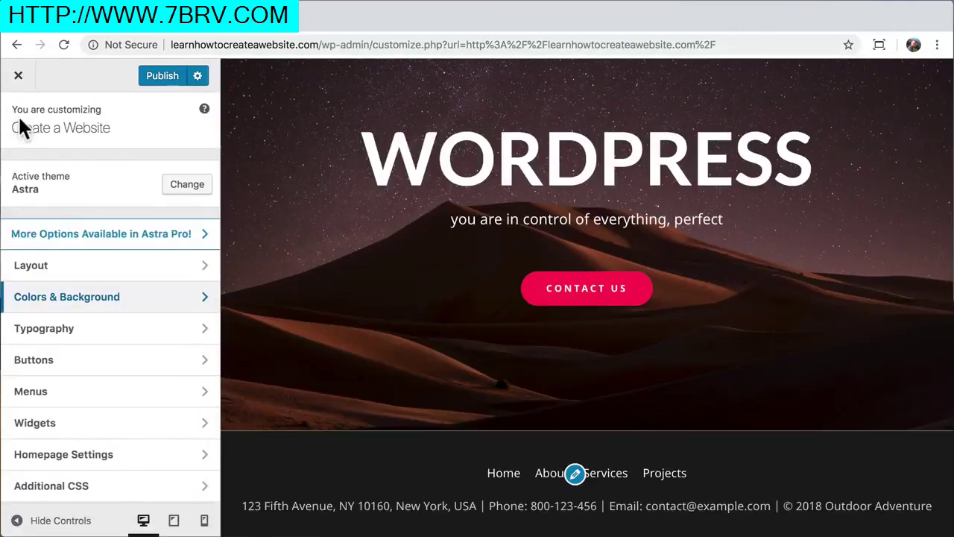
pyautogui.click(95, 393)
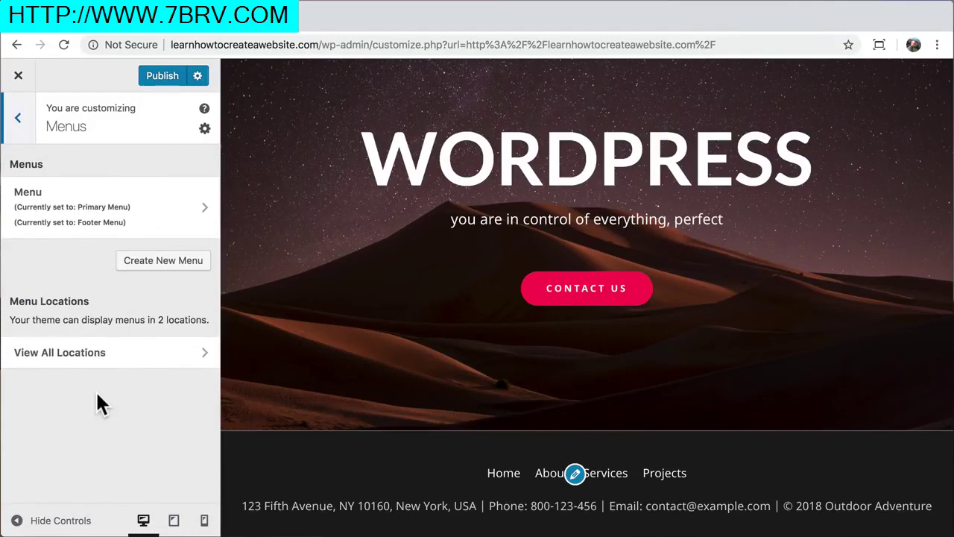
# Remove the existing Menu from the Footer Menu location
pyautogui.click(155, 218)
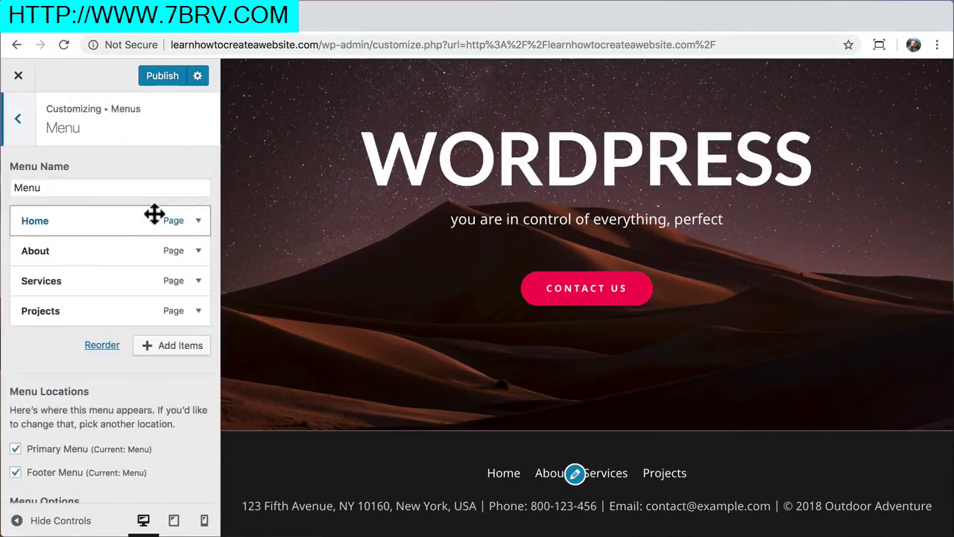
pyautogui.click(18, 474)
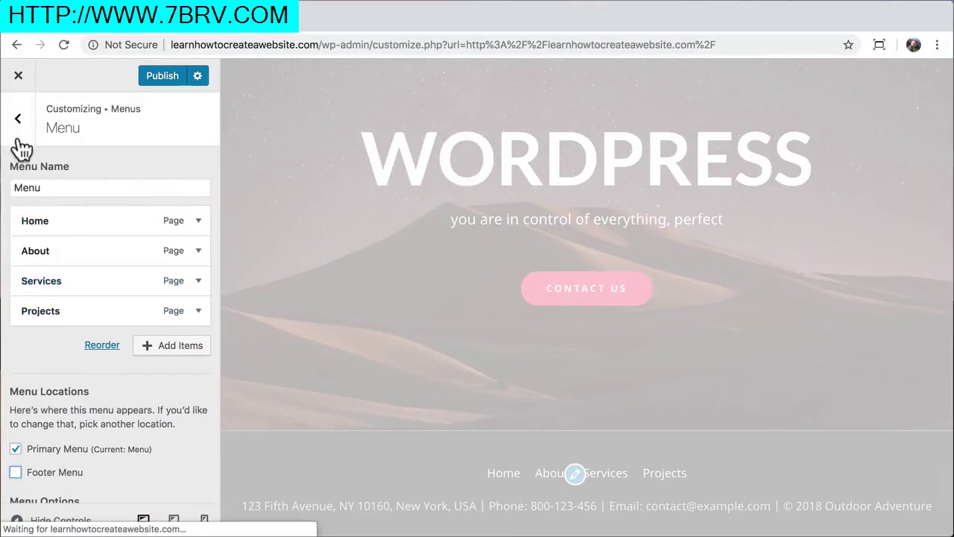
pyautogui.click(19, 122)
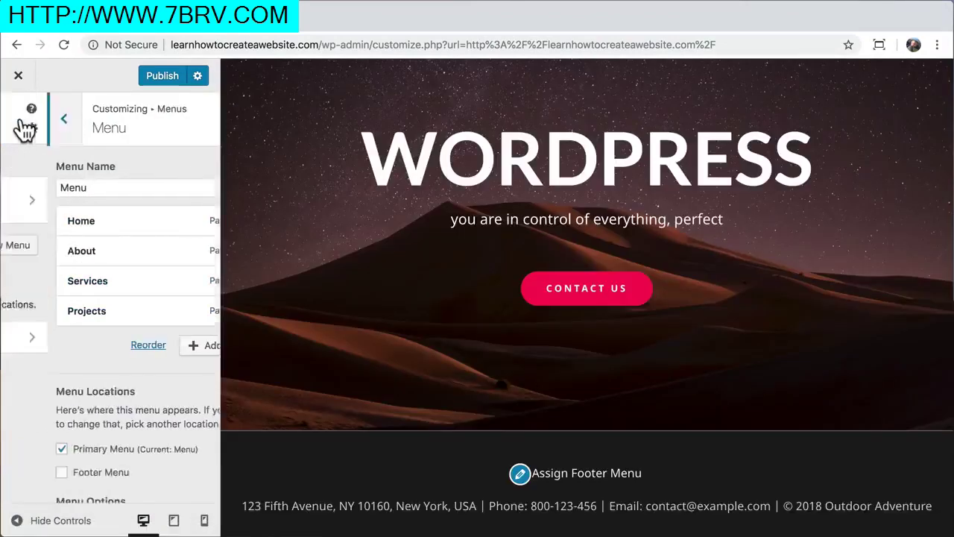
# Create a new menu named Footer assigned to the Footer Menu location
pyautogui.click(147, 249)
pyautogui.write('Footer')
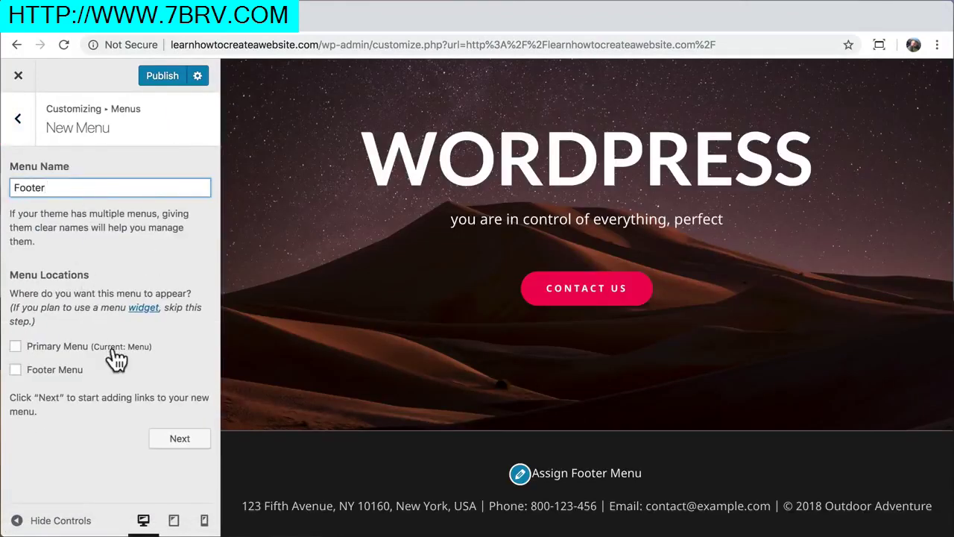
pyautogui.click(16, 370)
pyautogui.click(180, 439)
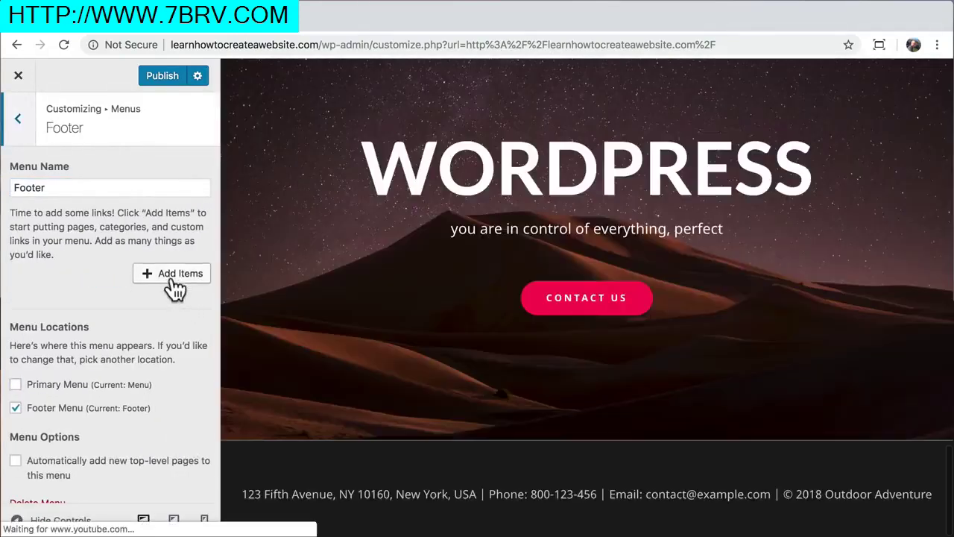
# Add Home, About, Services, Projects and Contact pages to the Footer menu
pyautogui.click(174, 287)
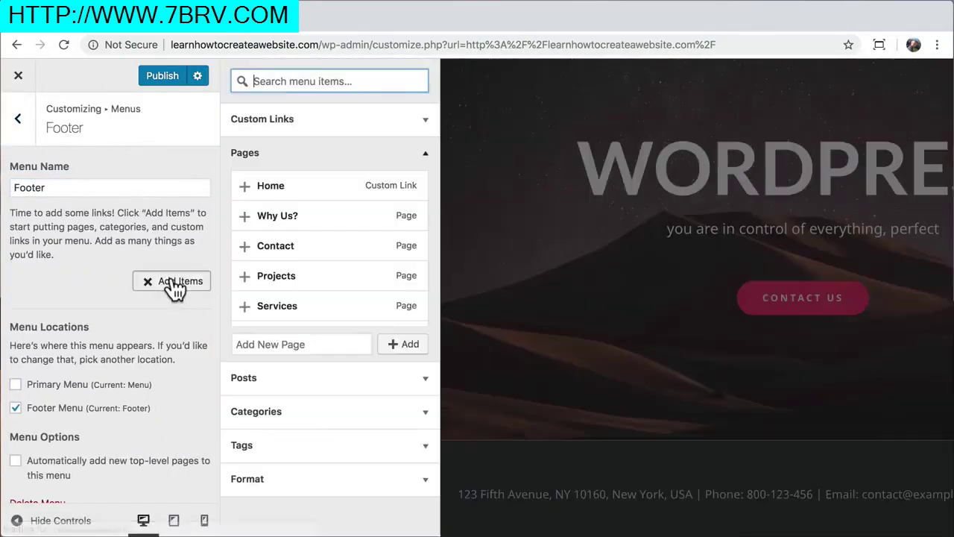
pyautogui.click(245, 186)
pyautogui.scroll(-2, 283, 275)
pyautogui.click(251, 279)
pyautogui.scroll(1, 252, 279)
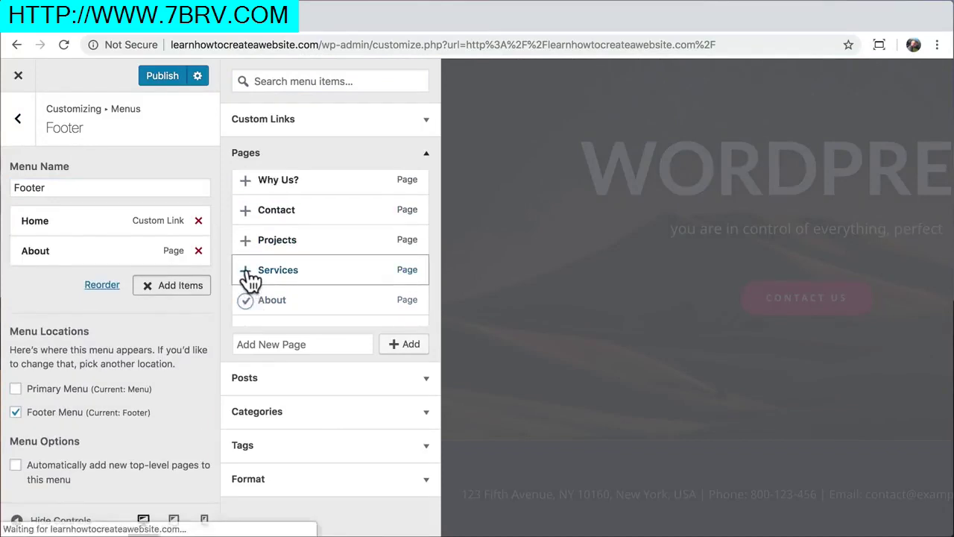
pyautogui.click(251, 279)
pyautogui.click(246, 240)
pyautogui.click(246, 211)
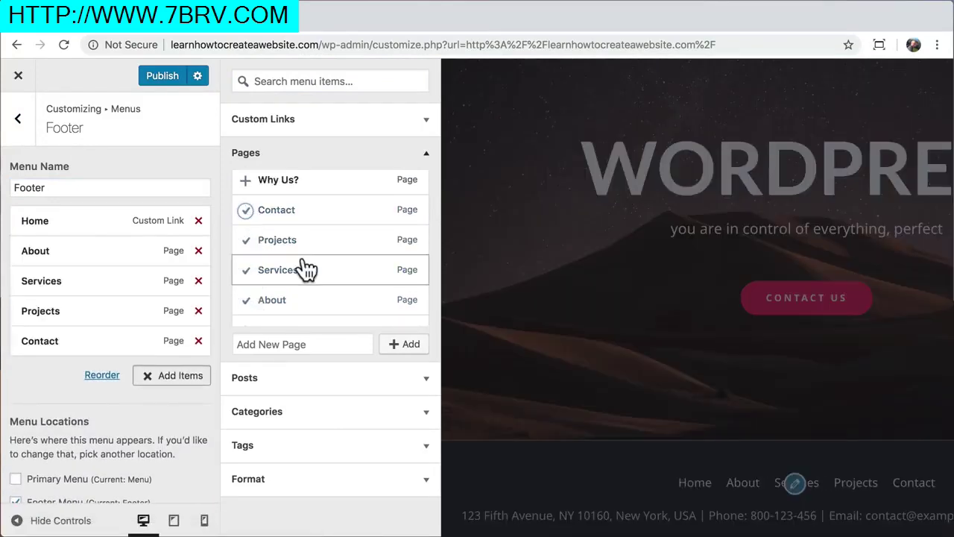
pyautogui.click(20, 121)
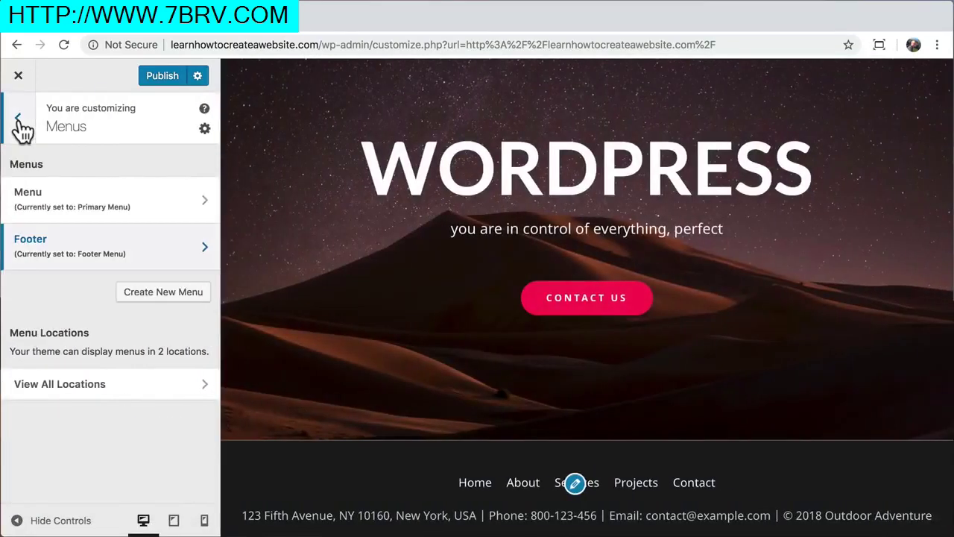
# Set the Footer Bar top border colour to near-black #1c1c1c
pyautogui.click(20, 123)
pyautogui.click(107, 275)
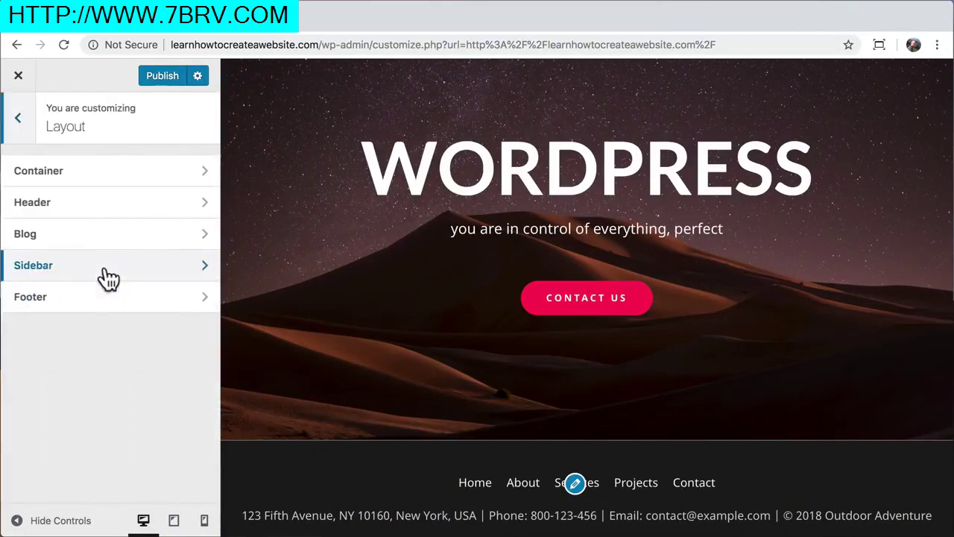
pyautogui.click(110, 302)
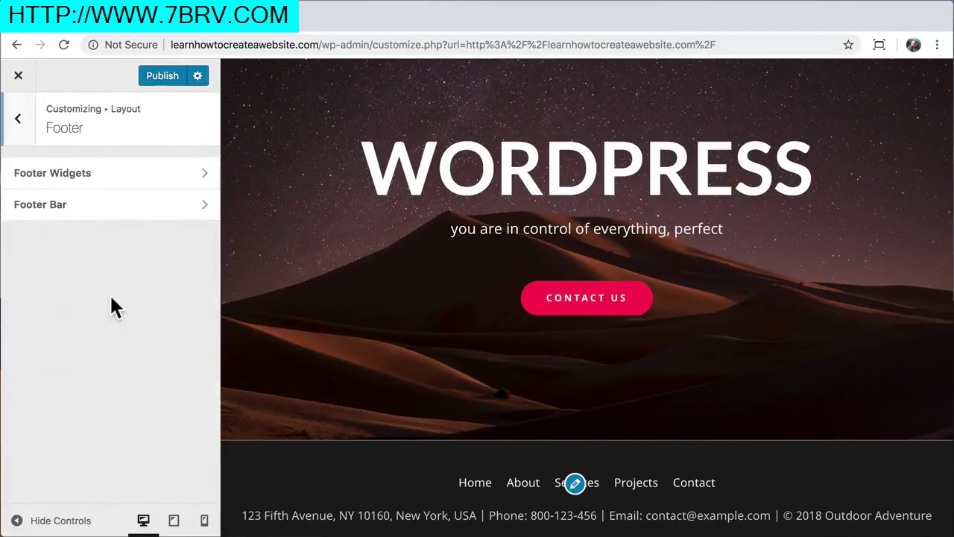
pyautogui.click(123, 218)
pyautogui.scroll(-3, 127, 302)
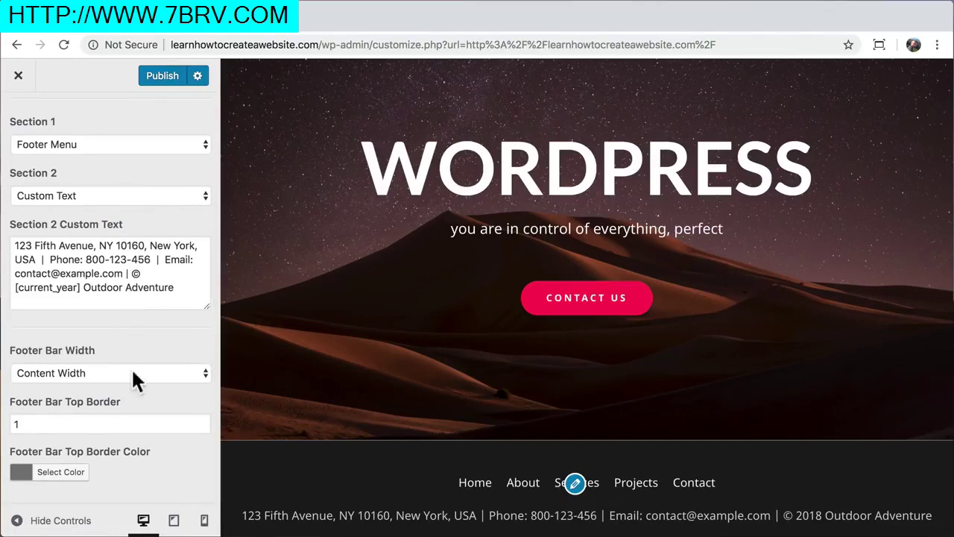
pyautogui.click(60, 476)
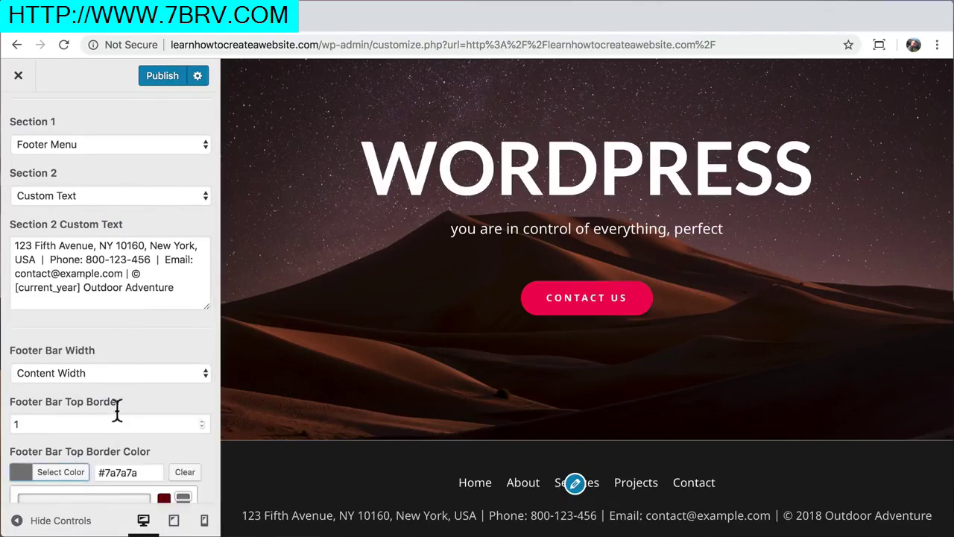
pyautogui.scroll(-5, 117, 409)
pyautogui.moveTo(39, 407)
pyautogui.mouseDown()
pyautogui.moveTo(0, 462)
pyautogui.moveTo(0, 446)
pyautogui.mouseUp()
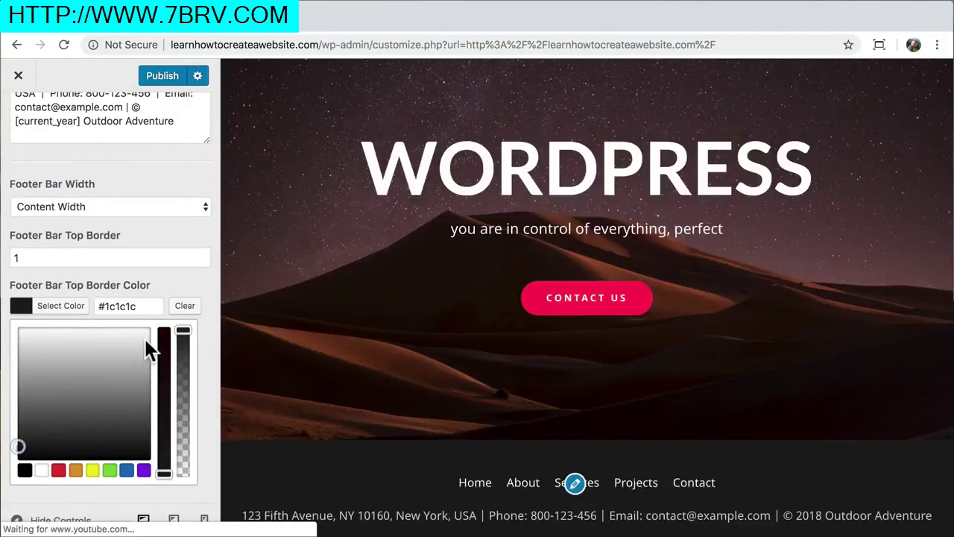
pyautogui.click(180, 271)
# Replace the footer's old address with the new one and put the copyright on its own line with <br>
pyautogui.moveTo(92, 248); pyautogui.dragTo(13, 247)
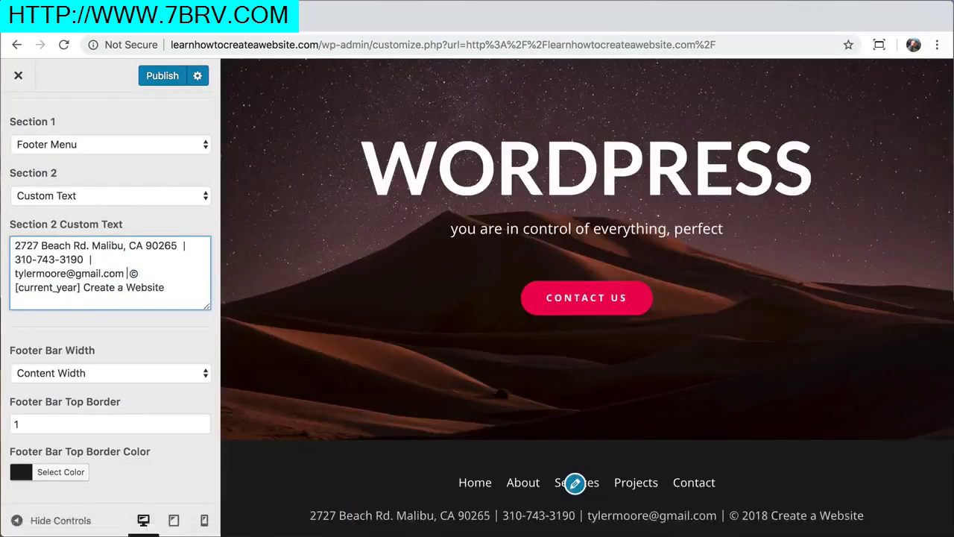
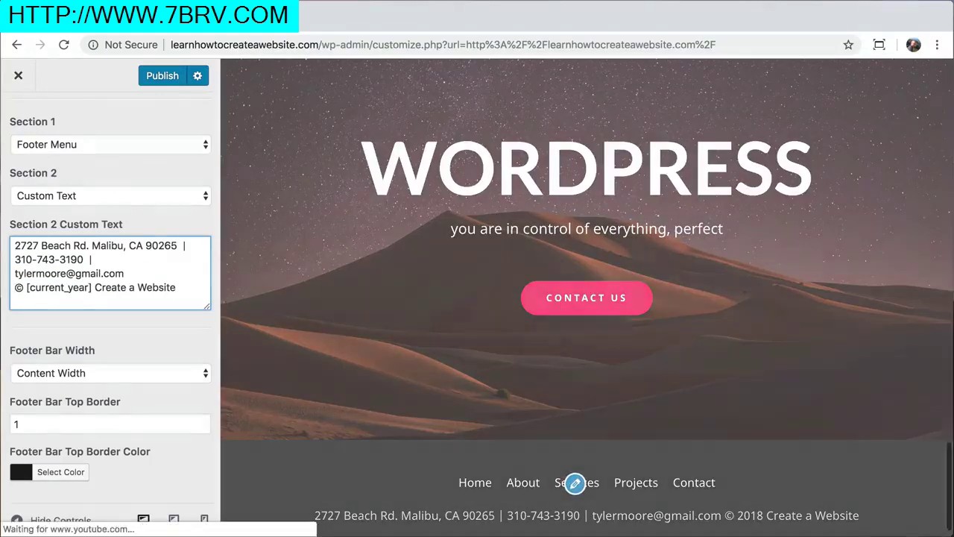
pyautogui.press('Return')
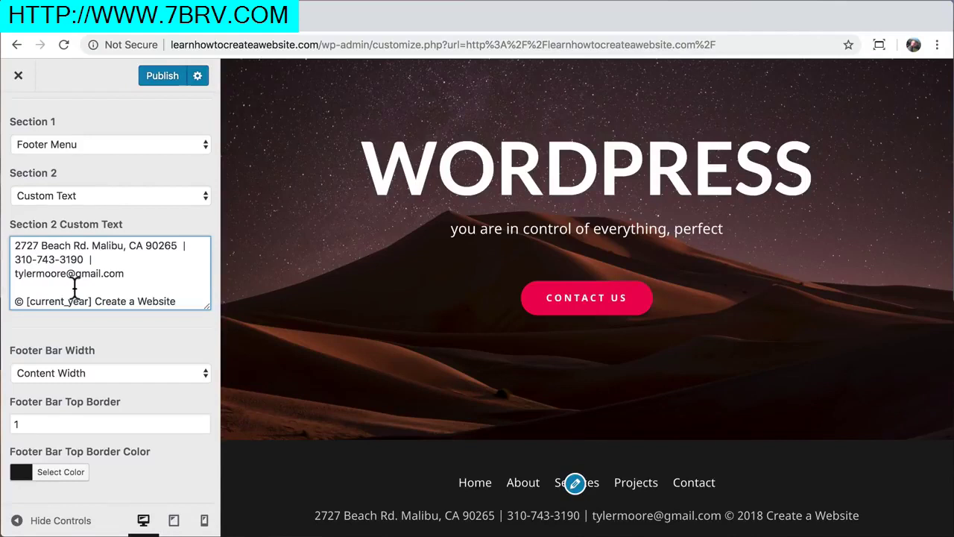
pyautogui.click(74, 287)
pyautogui.write('<br>')
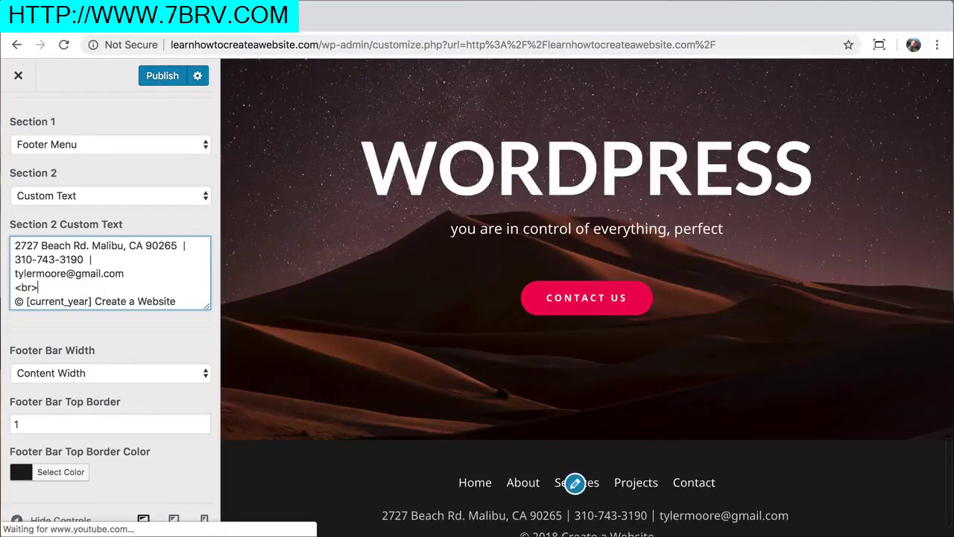
# Publish the footer changes and view the live site
pyautogui.scroll(-2, 387, 366)
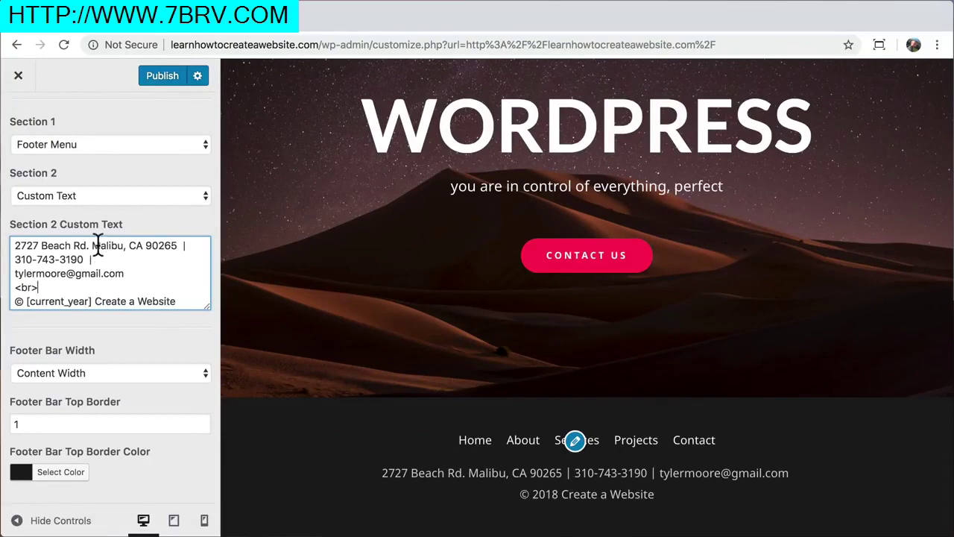
pyautogui.click(164, 76)
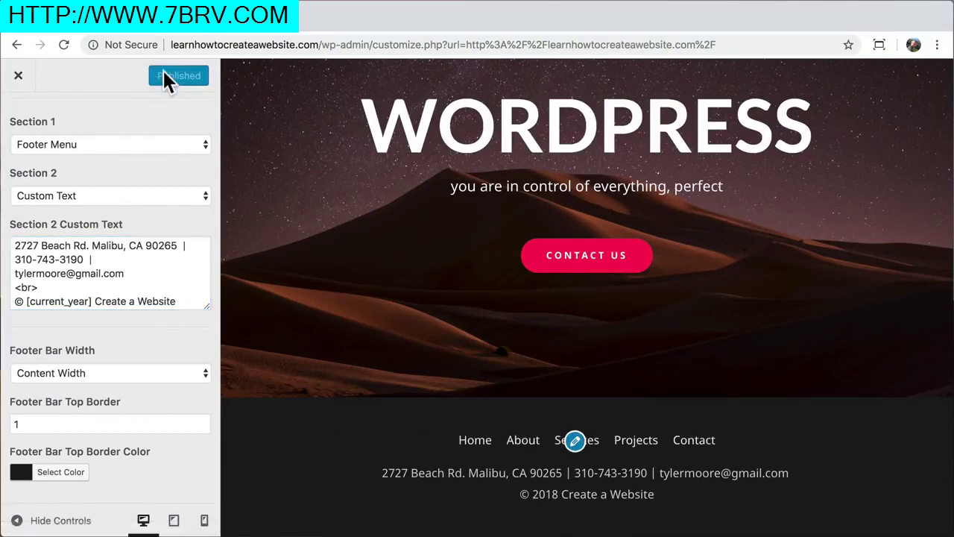
pyautogui.click(18, 76)
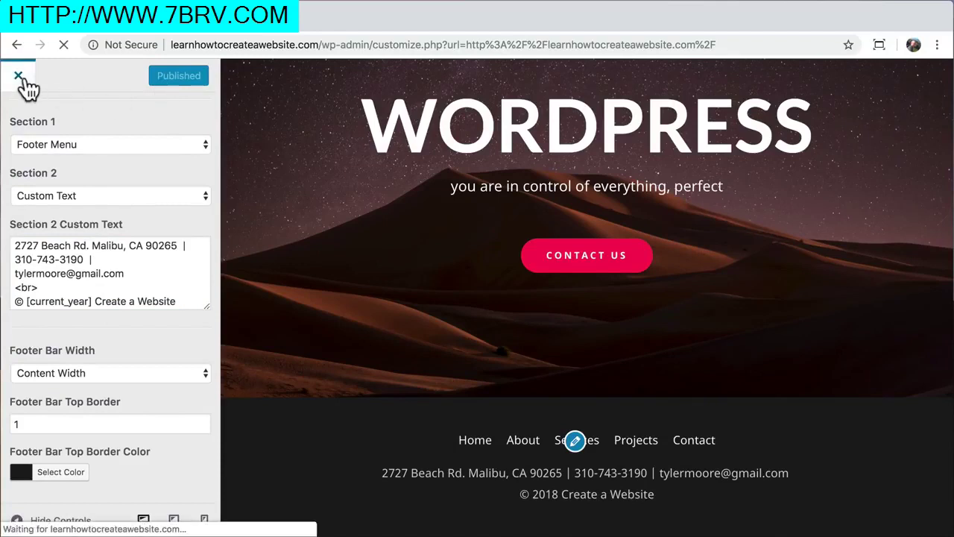
# Exit the Customizer to return to the live homepage with its mountain logo header
pyautogui.moveTo(14, 70)
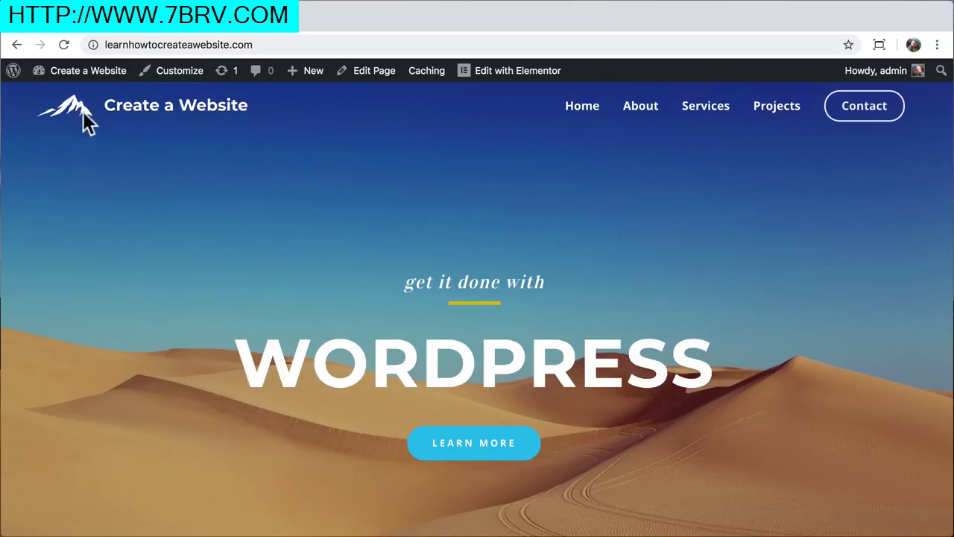
# Go to Plugins > Add New and search for 'ssl'
pyautogui.moveTo(86, 78)
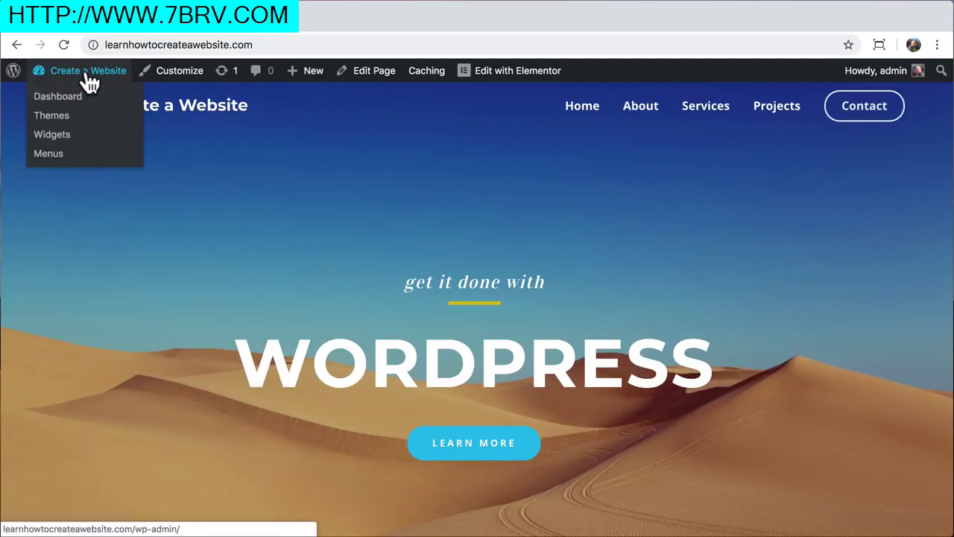
pyautogui.click(59, 97)
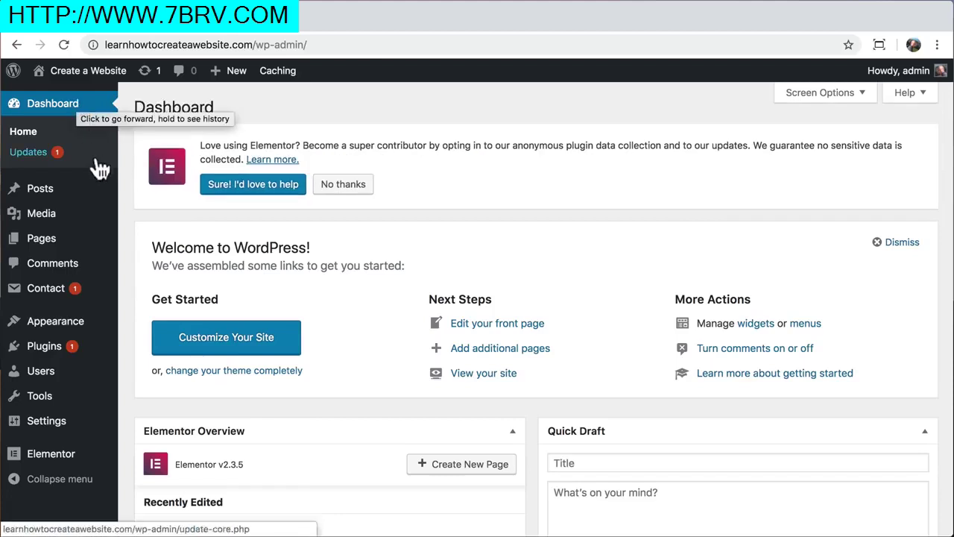
pyautogui.click(56, 352)
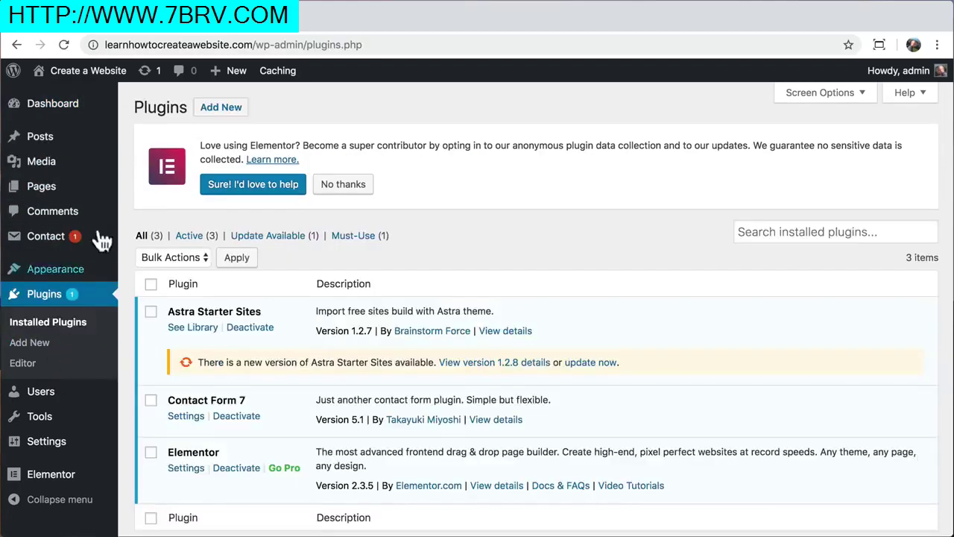
pyautogui.click(221, 108)
pyautogui.click(749, 249)
pyautogui.write('ssl')
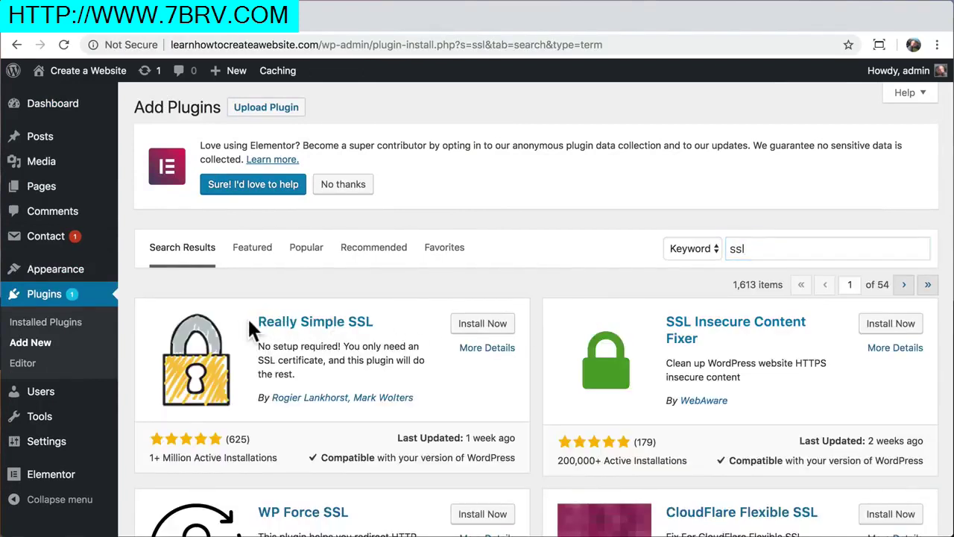
pyautogui.moveTo(256, 321); pyautogui.dragTo(378, 316)
# Install and activate the Really Simple SSL plugin
pyautogui.click(379, 317)
pyautogui.click(480, 325)
pyautogui.click(486, 325)
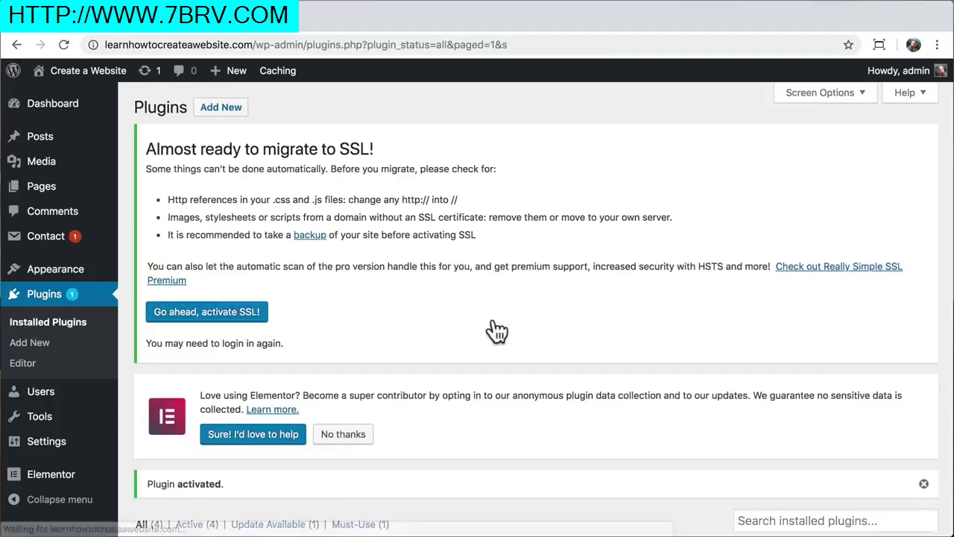
pyautogui.scroll(-1, 477, 328)
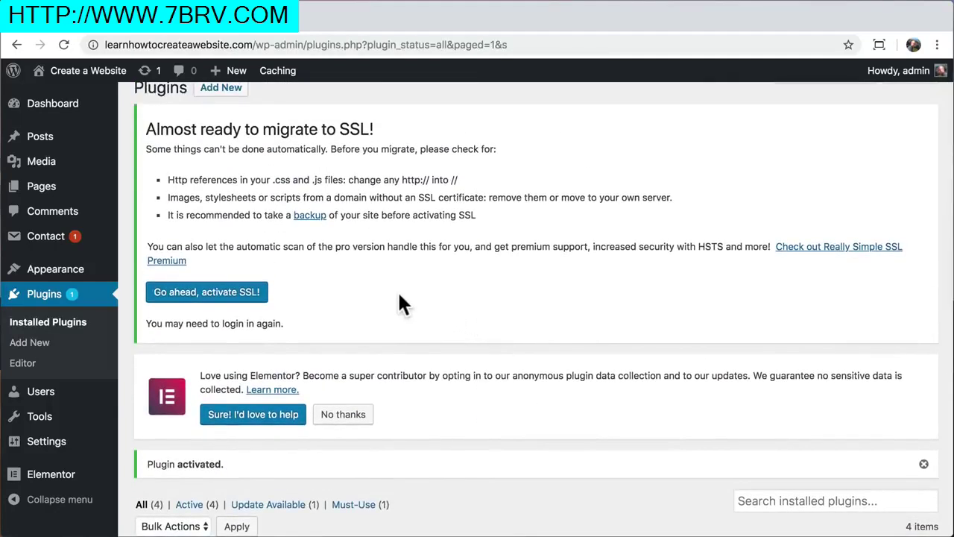
pyautogui.moveTo(64, 451)
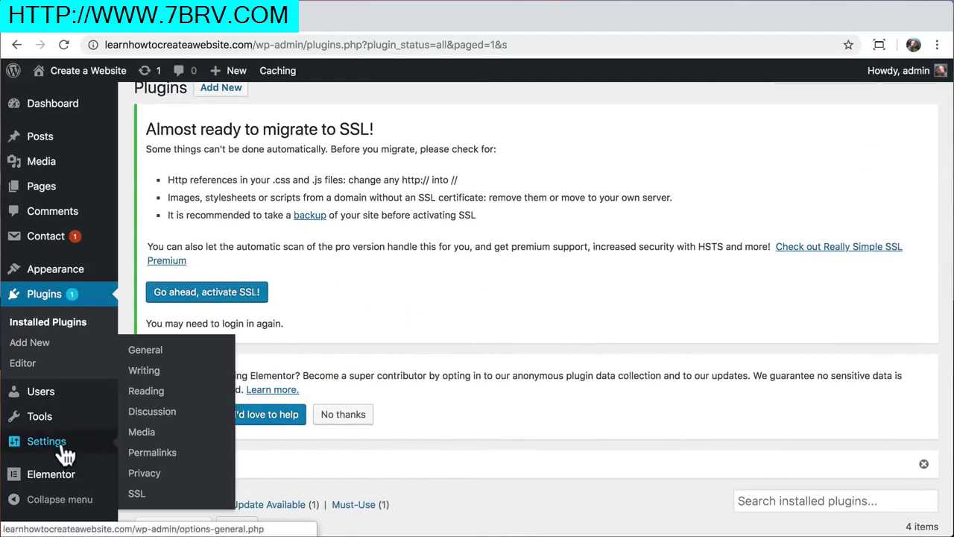
# In Settings > SSL, check the certificate message, activate SSL, then view the https homepage
pyautogui.click(155, 501)
pyautogui.scroll(-2, 280, 471)
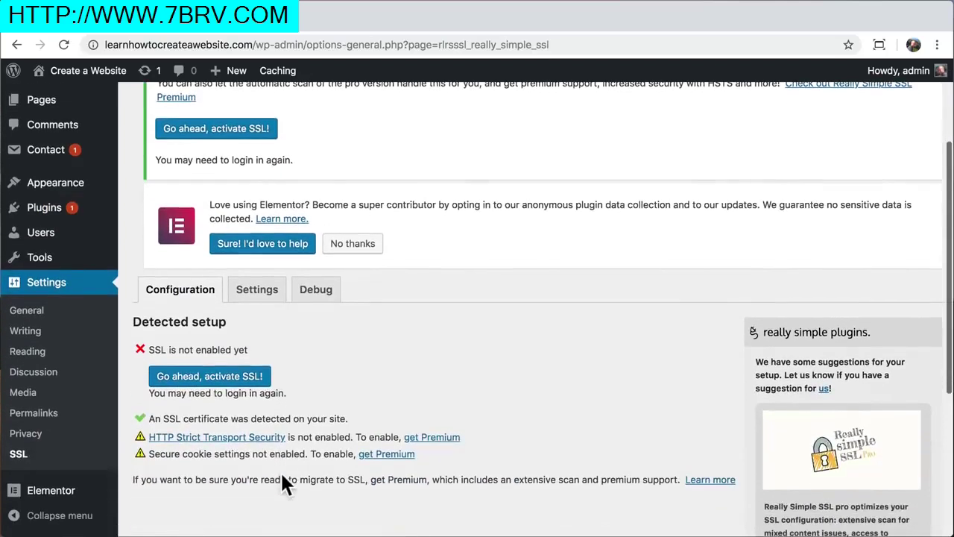
pyautogui.scroll(-1, 282, 474)
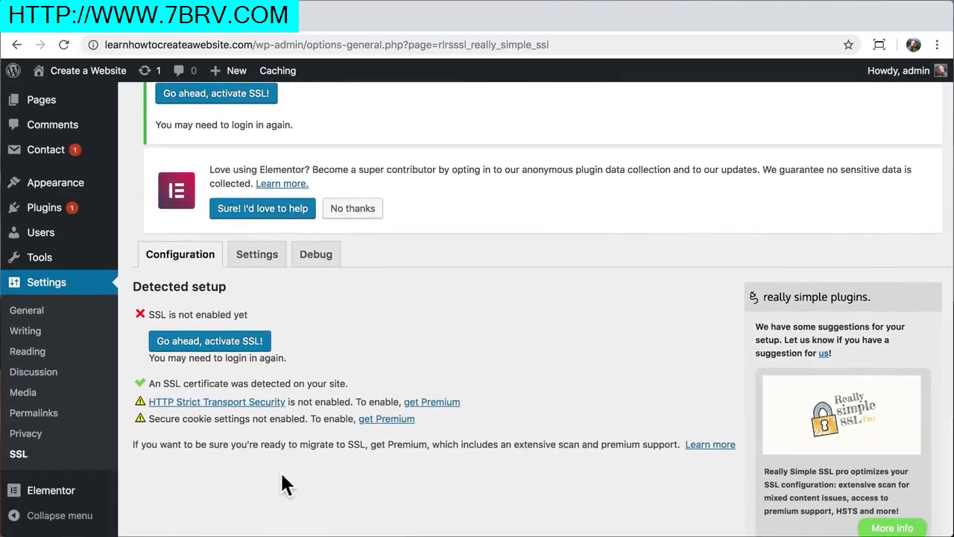
pyautogui.tripleClick(153, 383)
pyautogui.moveTo(220, 389); pyautogui.dragTo(338, 387)
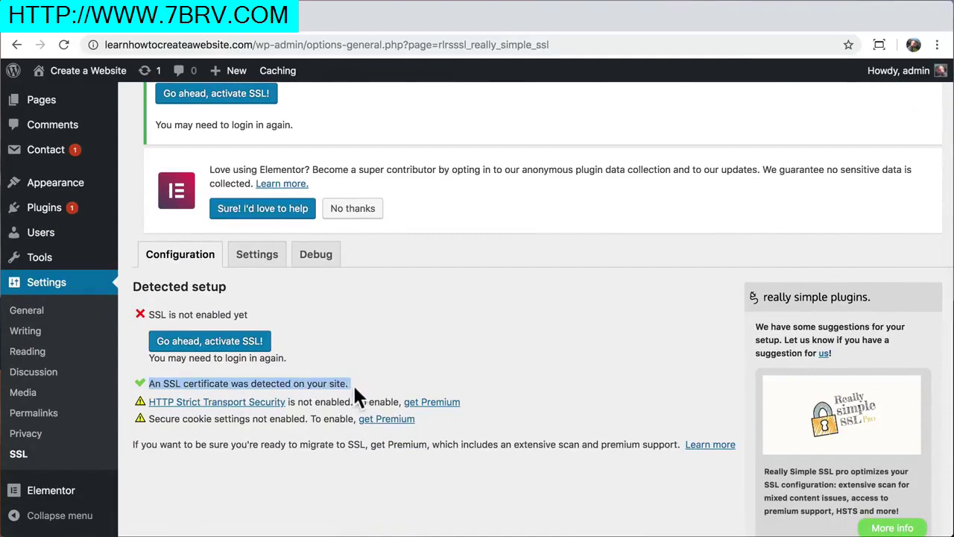
pyautogui.click(353, 383)
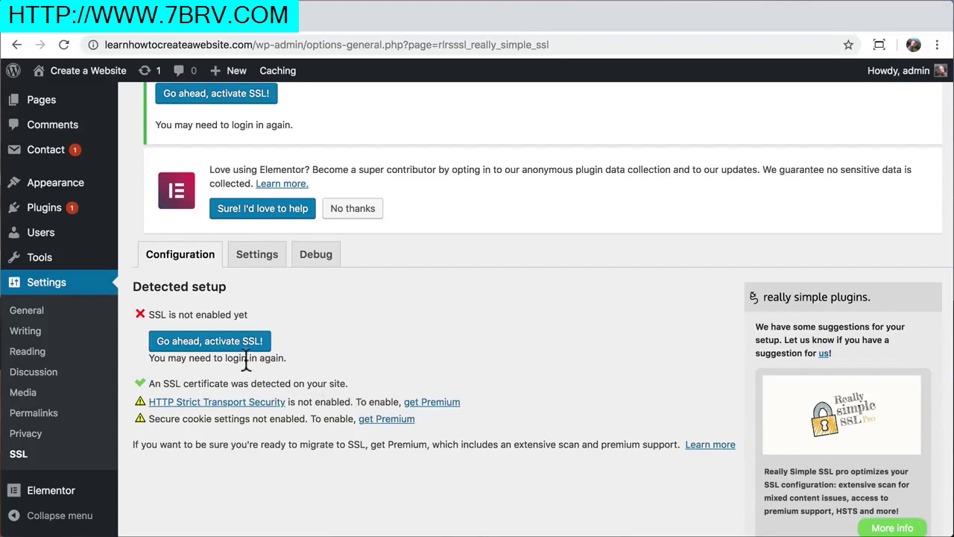
pyautogui.click(231, 343)
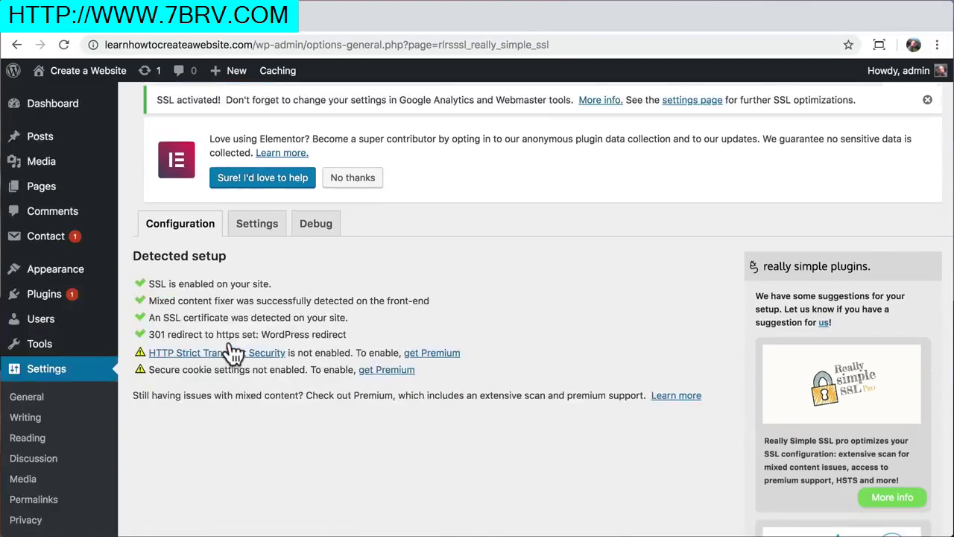
pyautogui.click(82, 95)
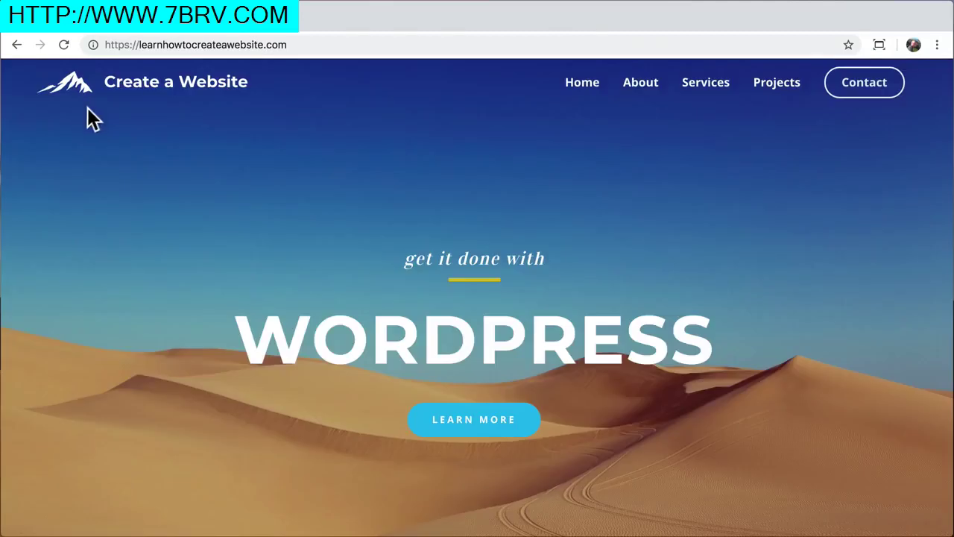
pyautogui.click(93, 44)
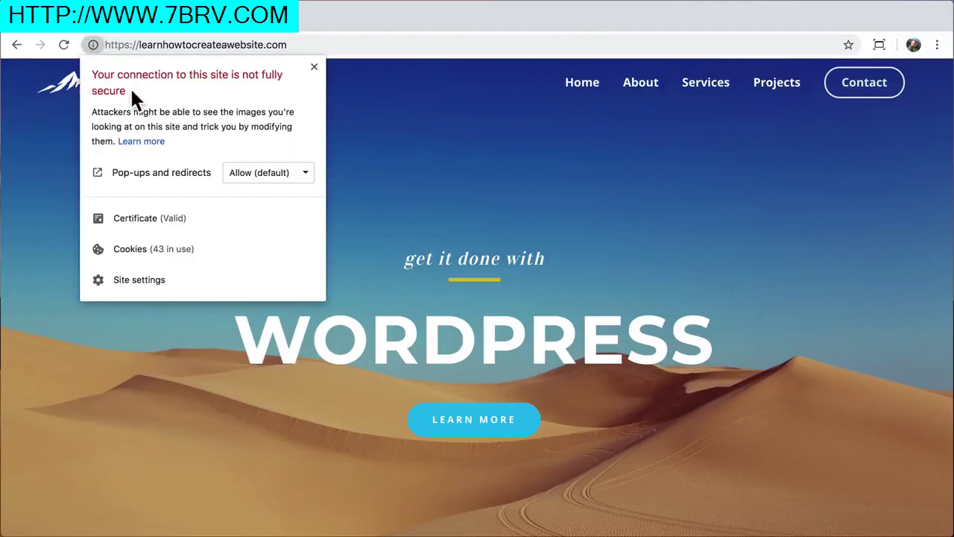
pyautogui.click(356, 150)
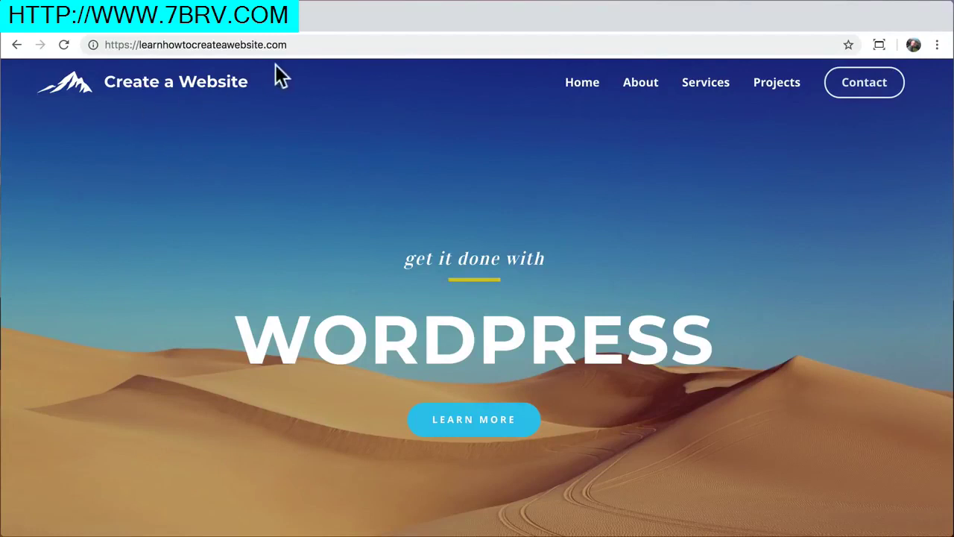
pyautogui.click(314, 47)
pyautogui.click(324, 47)
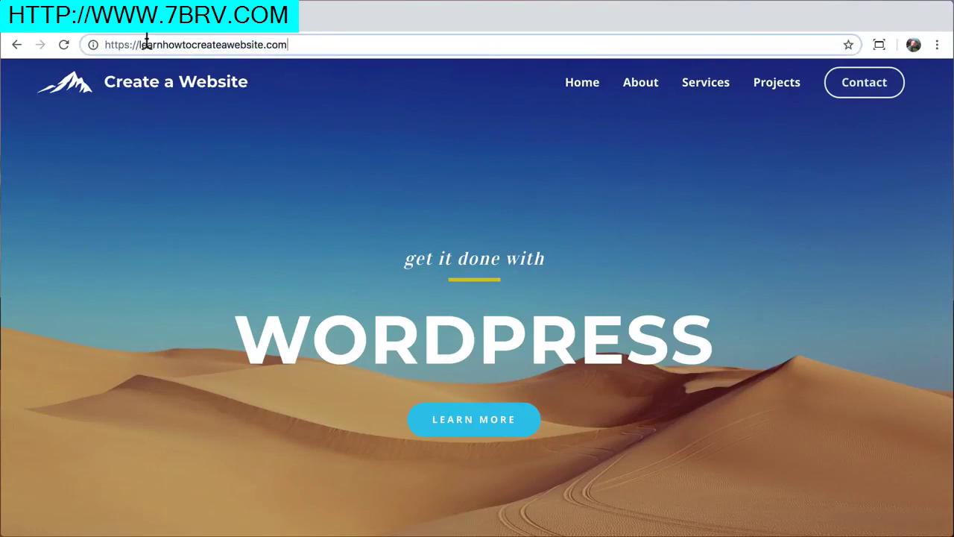
# Load the site's /wp-admin page over https and confirm the connection is secure
pyautogui.moveTo(129, 44); pyautogui.dragTo(92, 45)
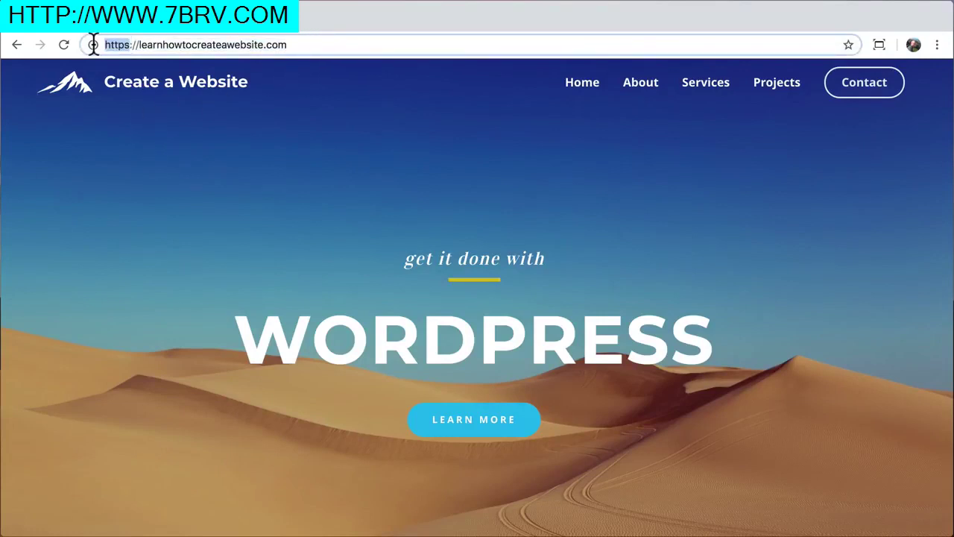
pyautogui.click(313, 43)
pyautogui.write('/wp-admin')
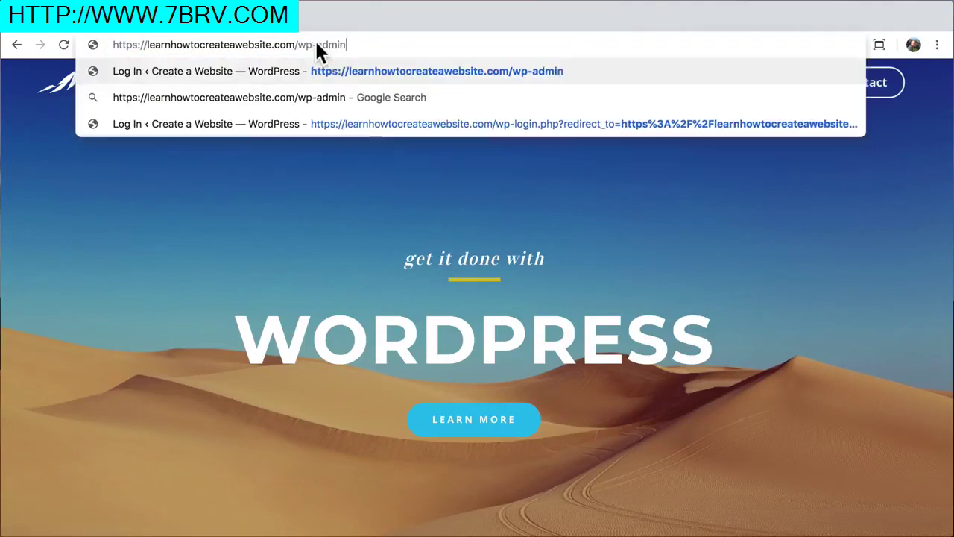
pyautogui.press('Return')
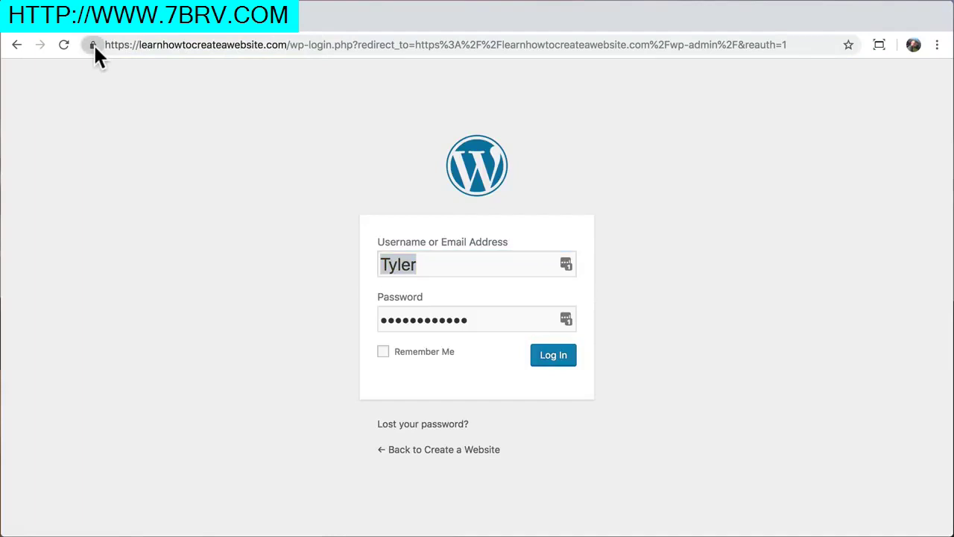
pyautogui.click(93, 45)
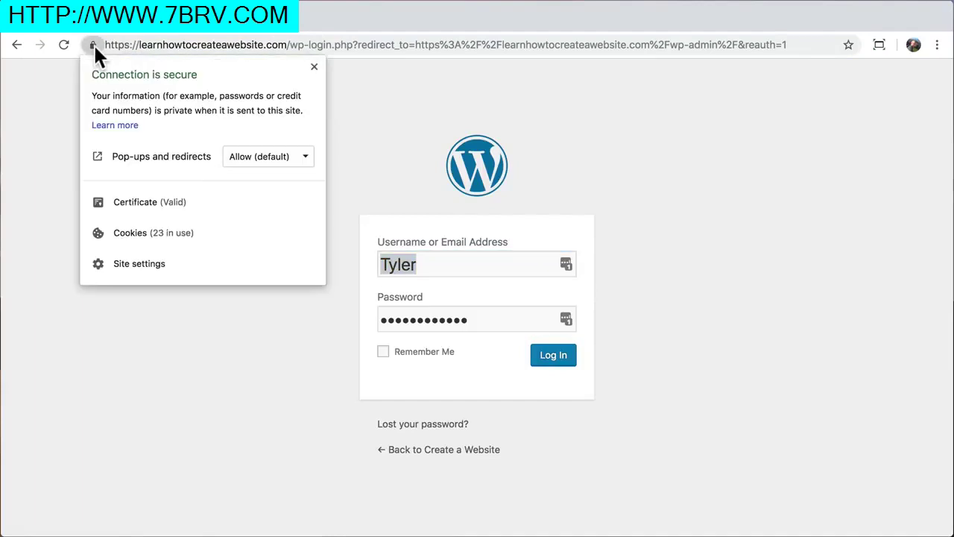
pyautogui.click(94, 45)
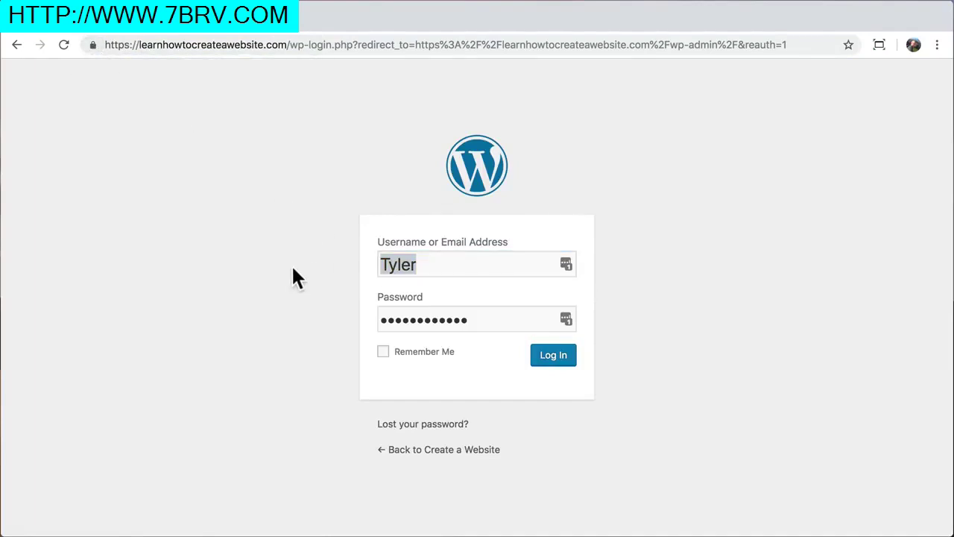
# Log in with the admin username and account password
pyautogui.click(438, 264)
pyautogui.doubleClick(439, 263)
pyautogui.write('admin')
pyautogui.press('Tab')
pyautogui.write('************')
pyautogui.press('Return')
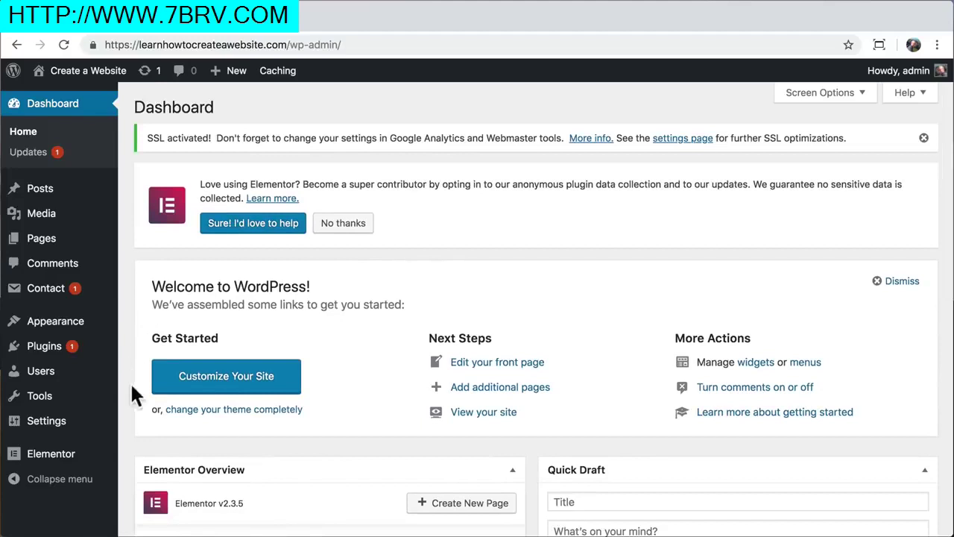
# In Elementor Tools, regenerate the CSS files and sync the template library
pyautogui.moveTo(73, 456)
pyautogui.click(160, 393)
pyautogui.scroll(-1, 214, 371)
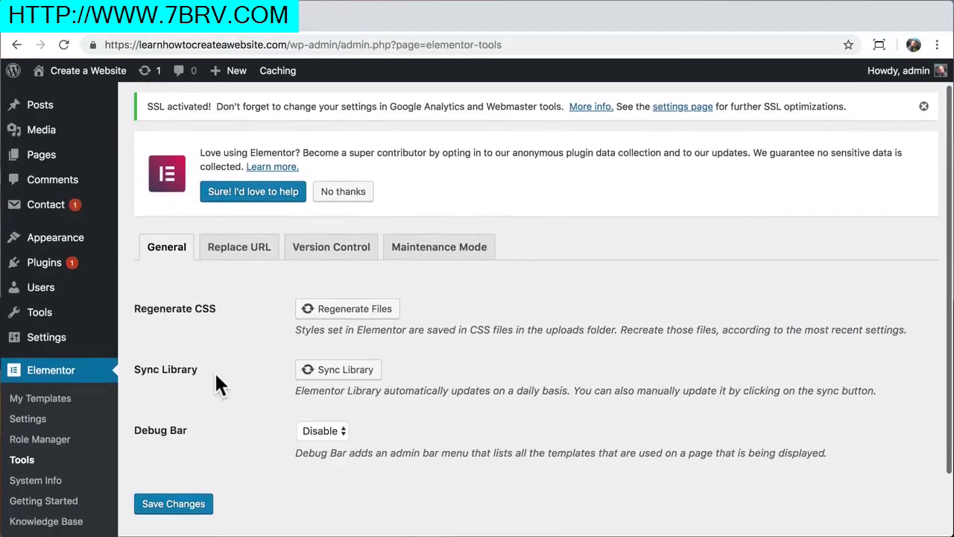
pyautogui.click(336, 315)
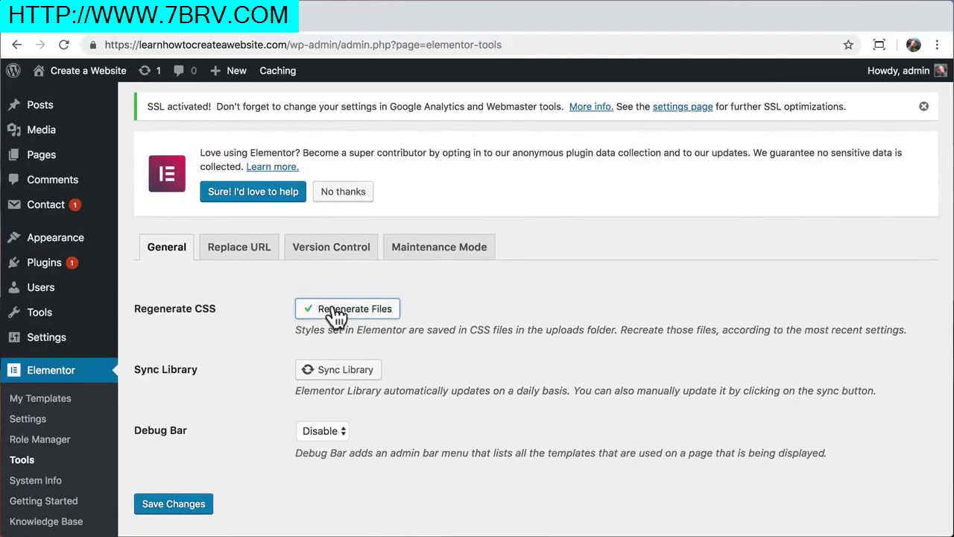
pyautogui.click(328, 373)
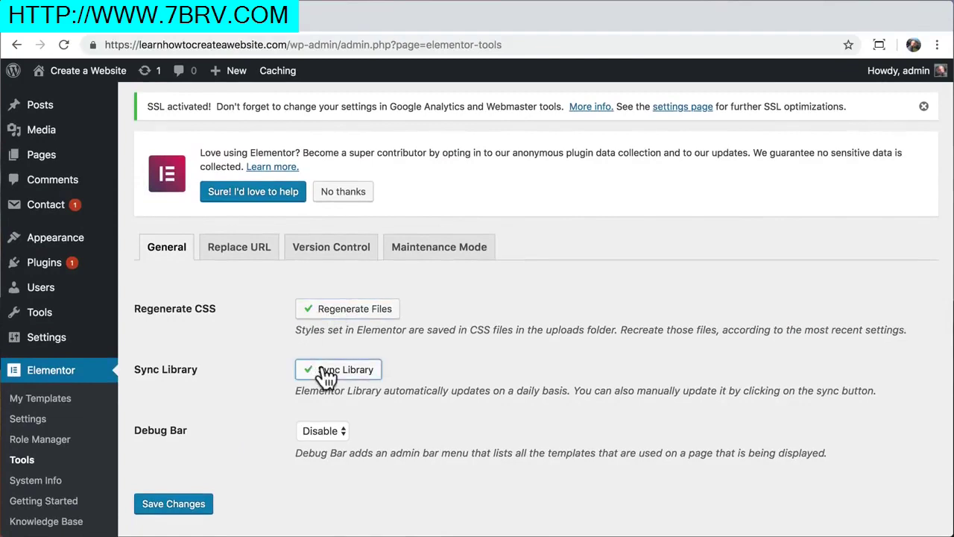
# Copy the site's https address into Replace URL's new URL field
pyautogui.click(246, 255)
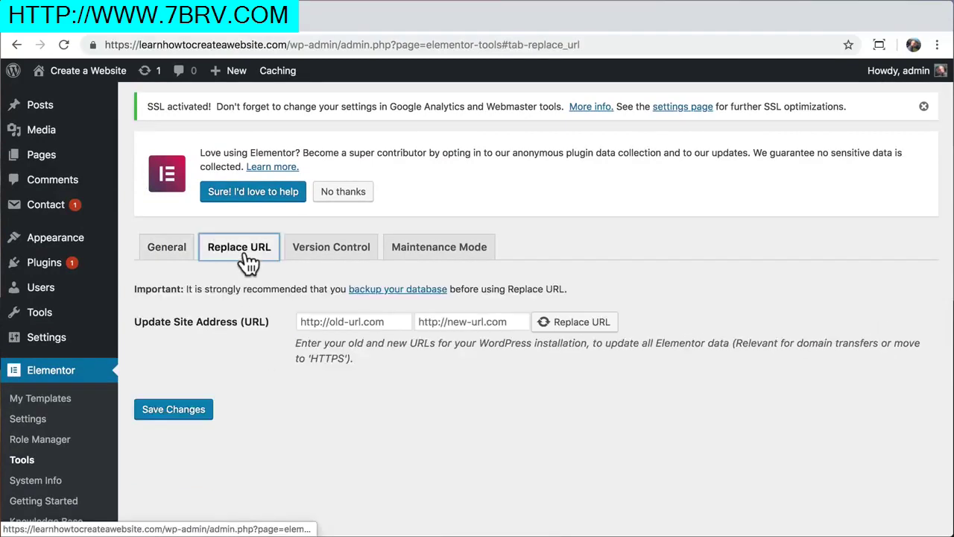
pyautogui.click(287, 45)
pyautogui.moveTo(287, 45); pyautogui.dragTo(103, 45)
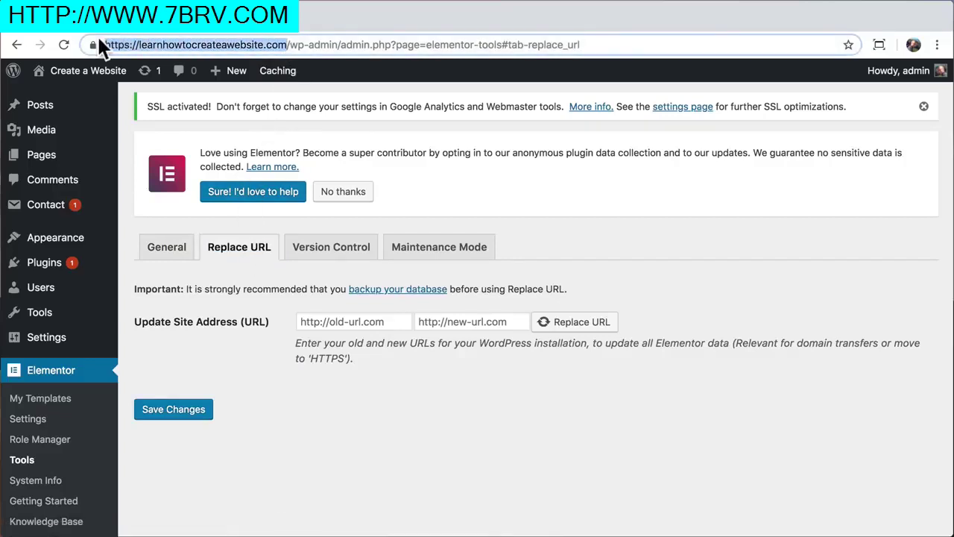
pyautogui.rightClick(169, 45)
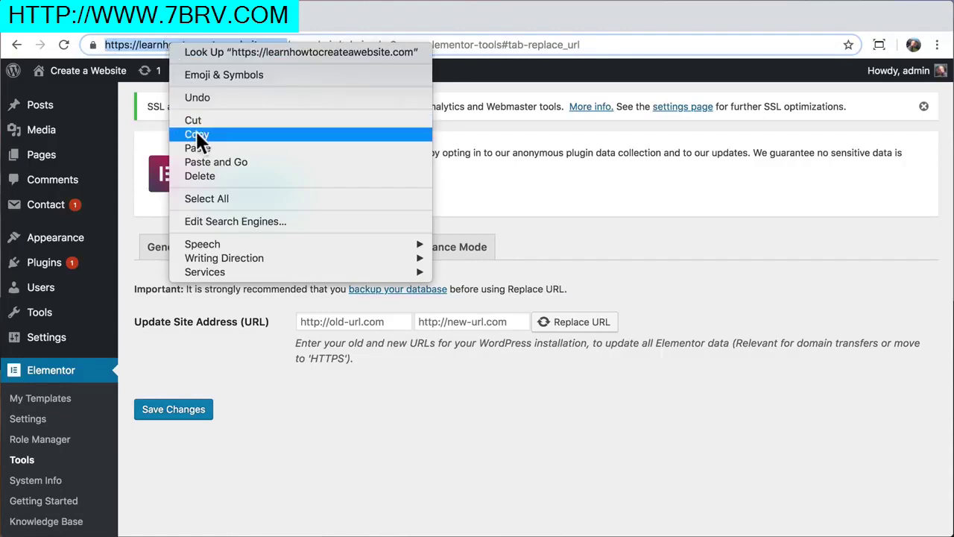
pyautogui.click(196, 131)
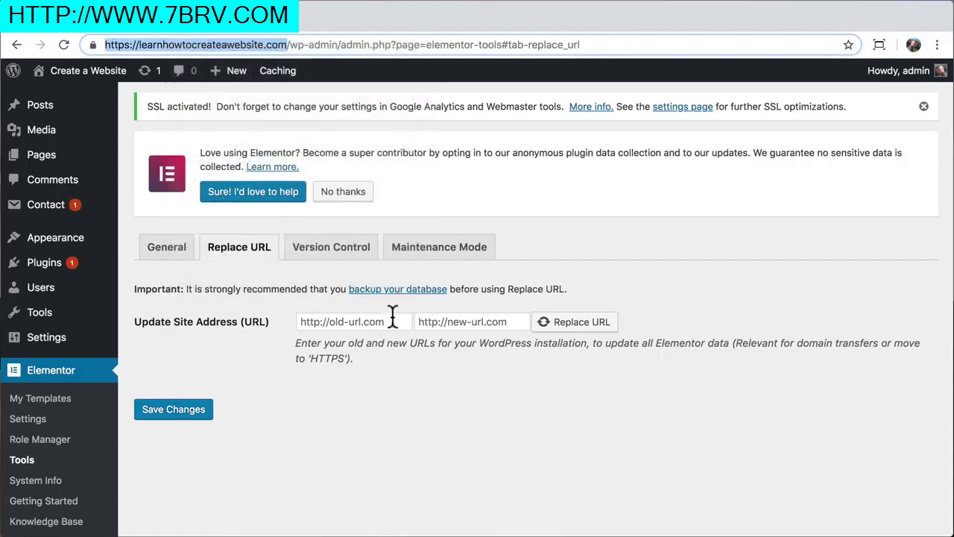
pyautogui.click(434, 322)
pyautogui.rightClick(434, 322)
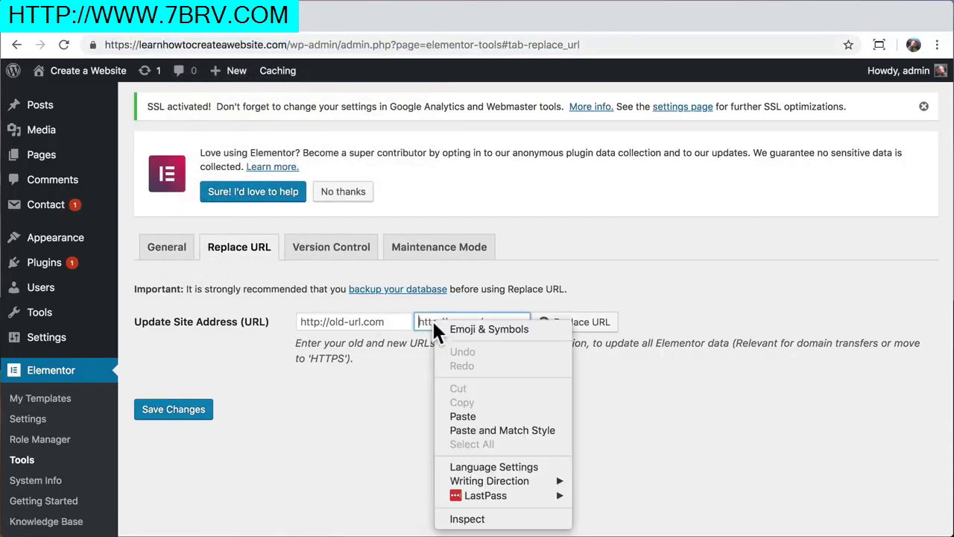
pyautogui.click(470, 415)
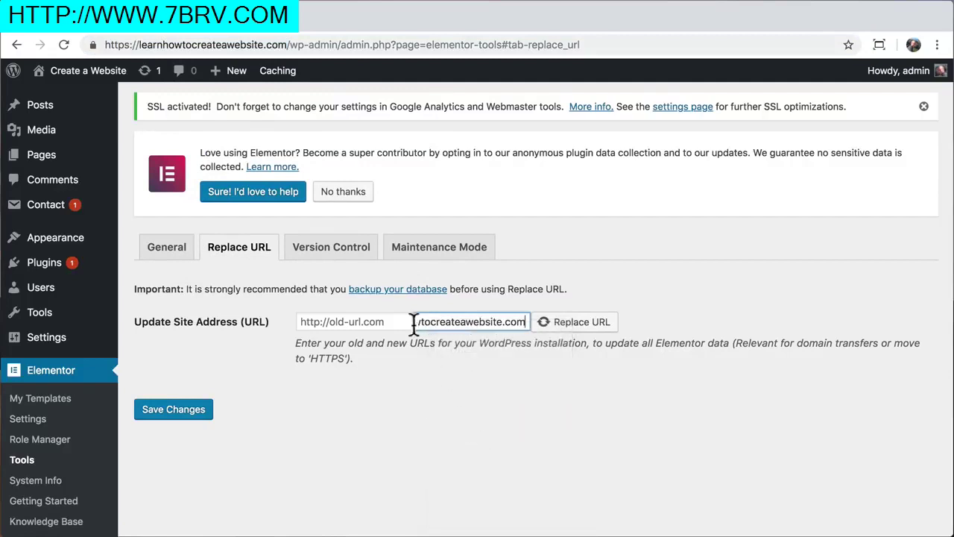
# Enter the site address with http instead of https as the old URL
pyautogui.moveTo(448, 322); pyautogui.dragTo(355, 319)
pyautogui.click(352, 319)
pyautogui.rightClick(352, 318)
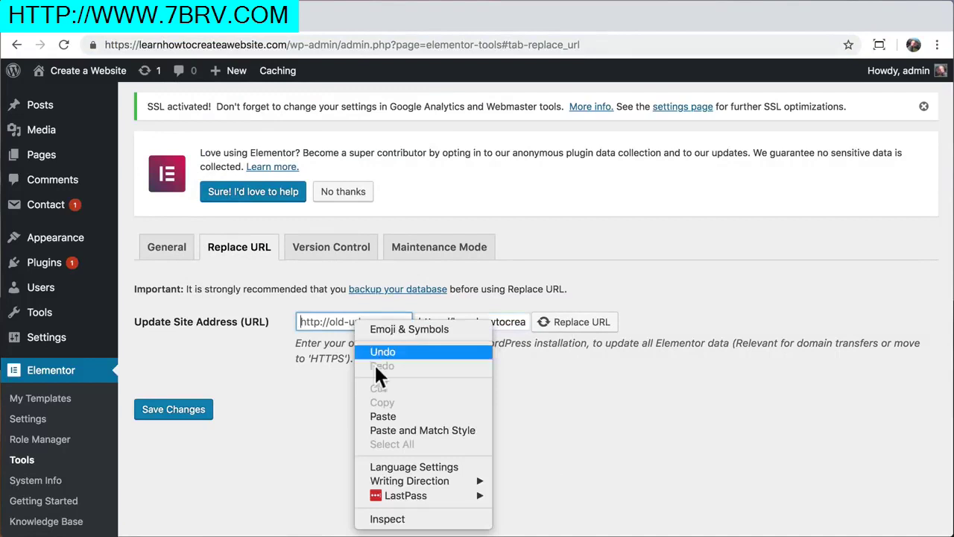
pyautogui.click(380, 414)
pyautogui.moveTo(414, 317); pyautogui.dragTo(251, 319)
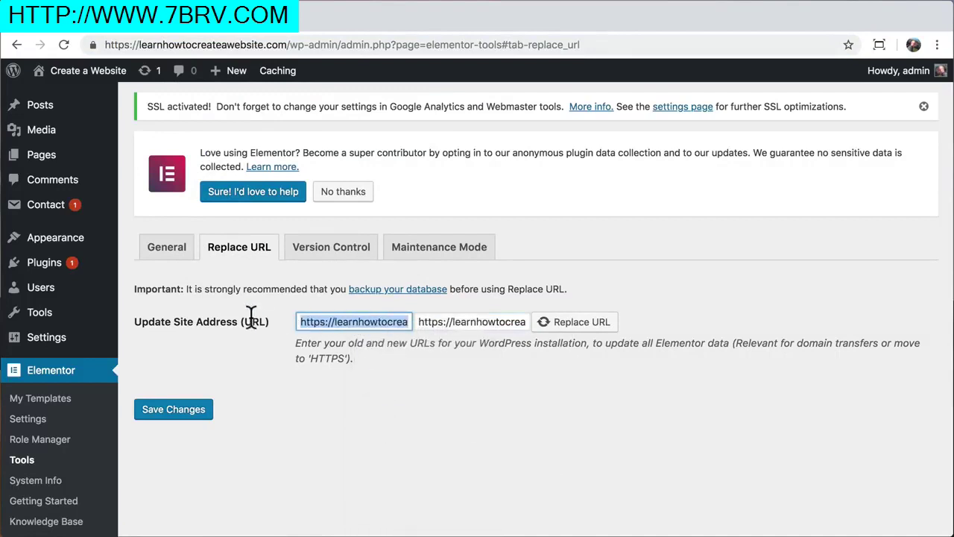
pyautogui.click(325, 321)
pyautogui.press('BackSpace')
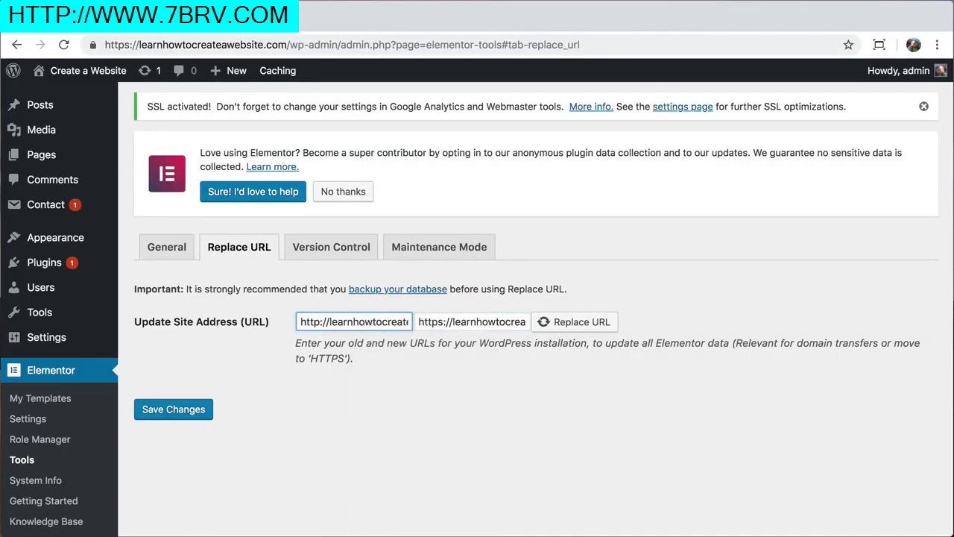
pyautogui.click(387, 386)
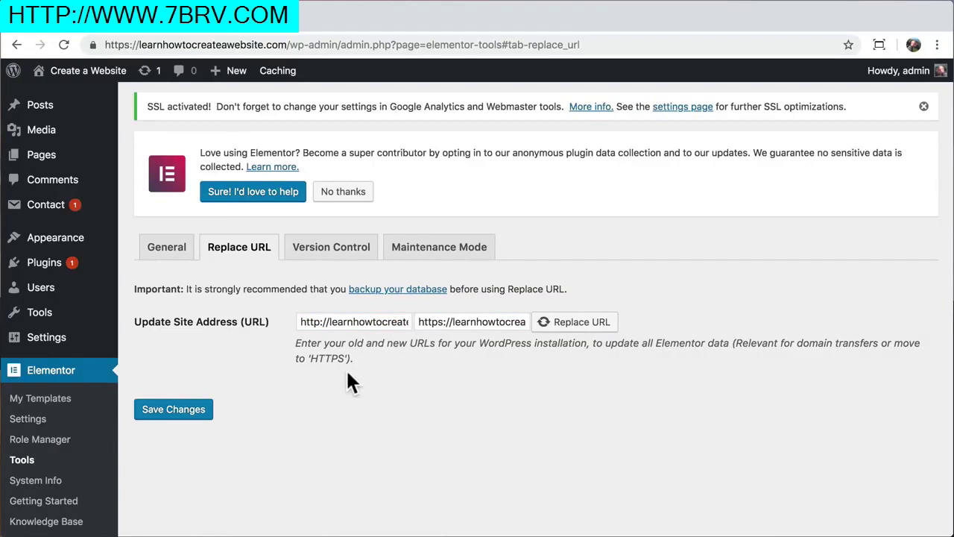
# Run Replace URL, confirm the 24 rows affected, and visit the site
pyautogui.click(561, 321)
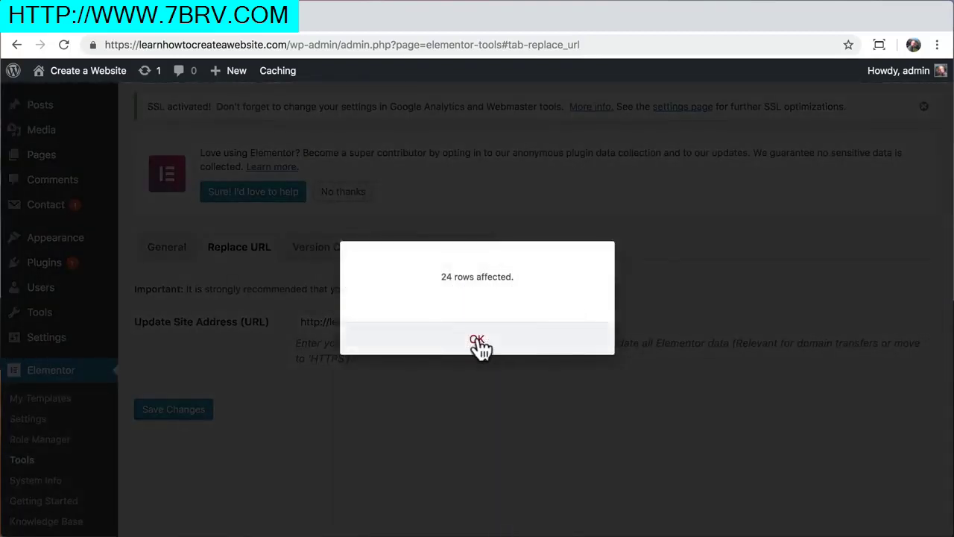
pyautogui.click(477, 340)
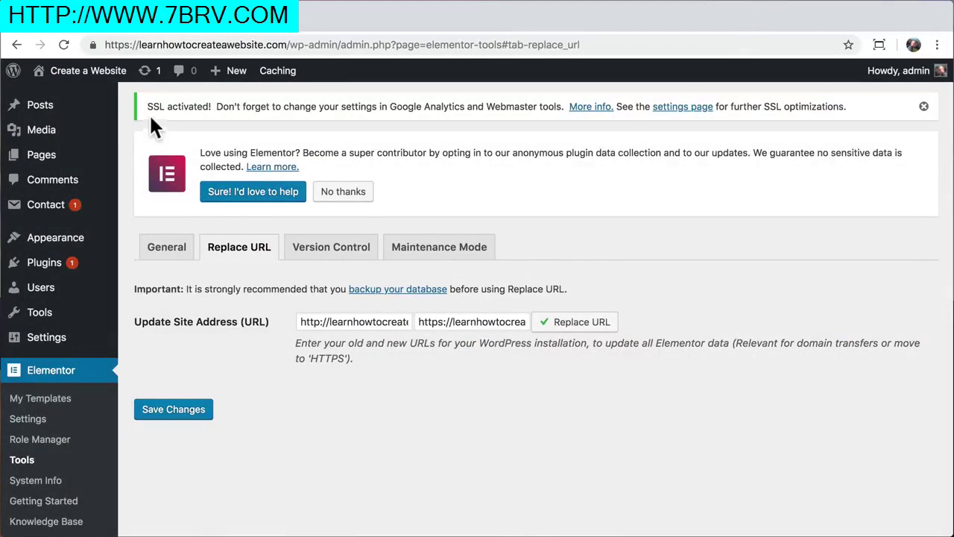
pyautogui.moveTo(82, 70)
pyautogui.click(70, 100)
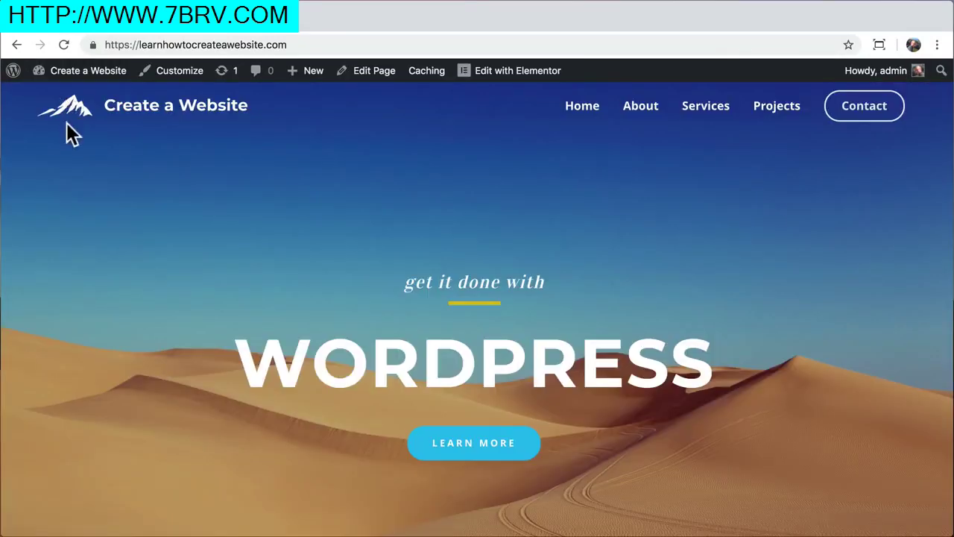
# Check the padlock certificate details, then visit the About, Services and Contact pages
pyautogui.click(91, 44)
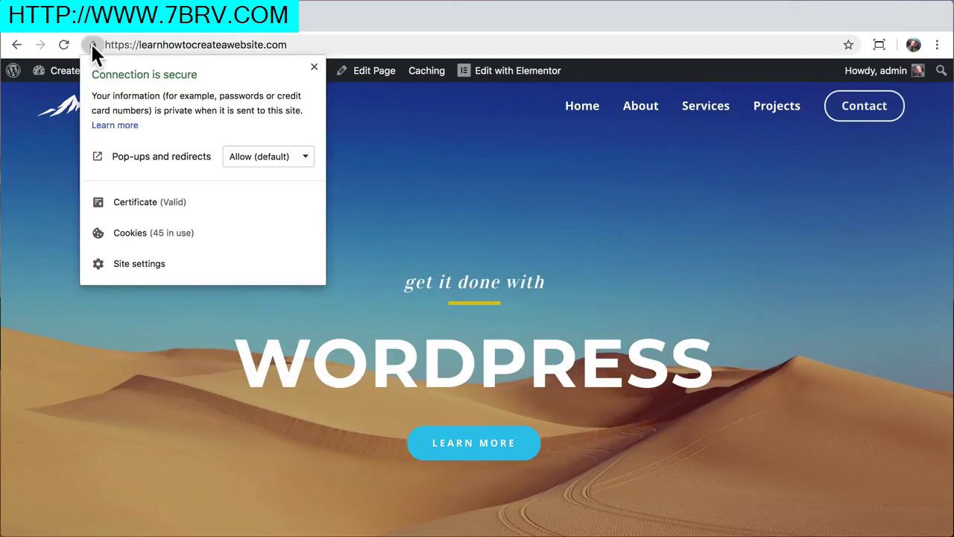
pyautogui.click(54, 155)
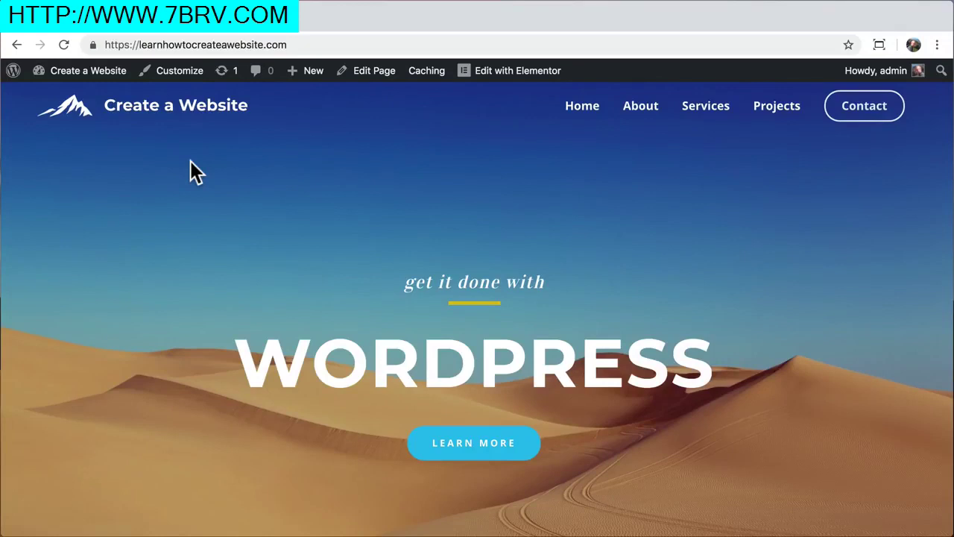
pyautogui.click(640, 117)
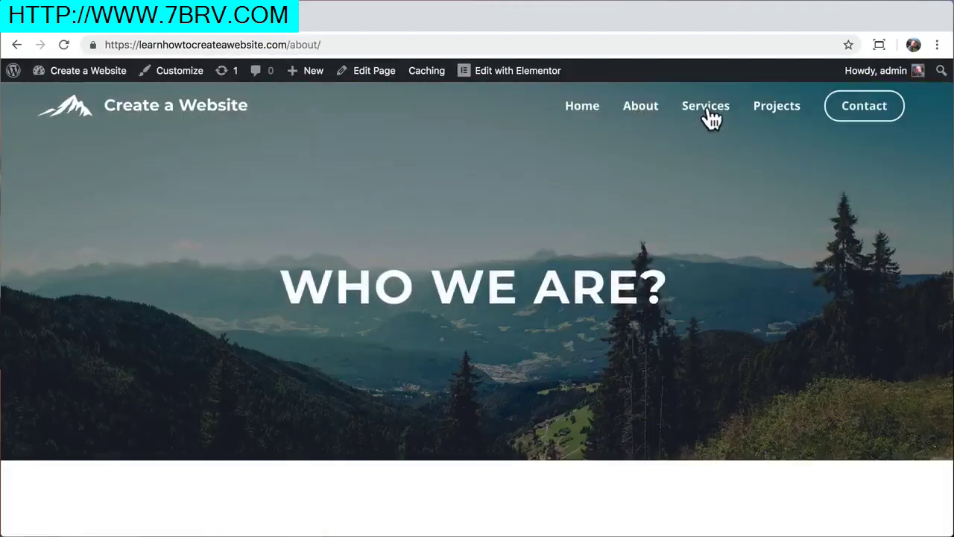
pyautogui.click(705, 108)
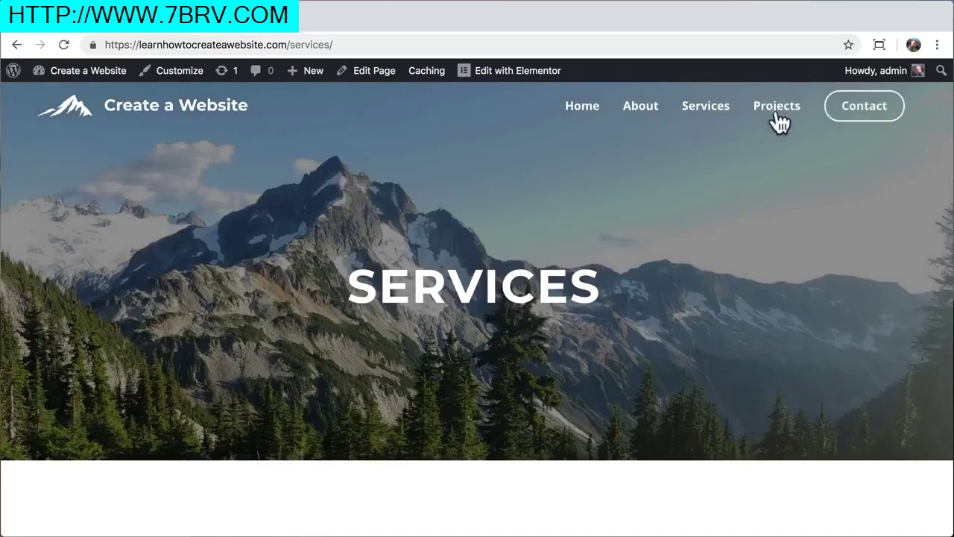
pyautogui.click(853, 116)
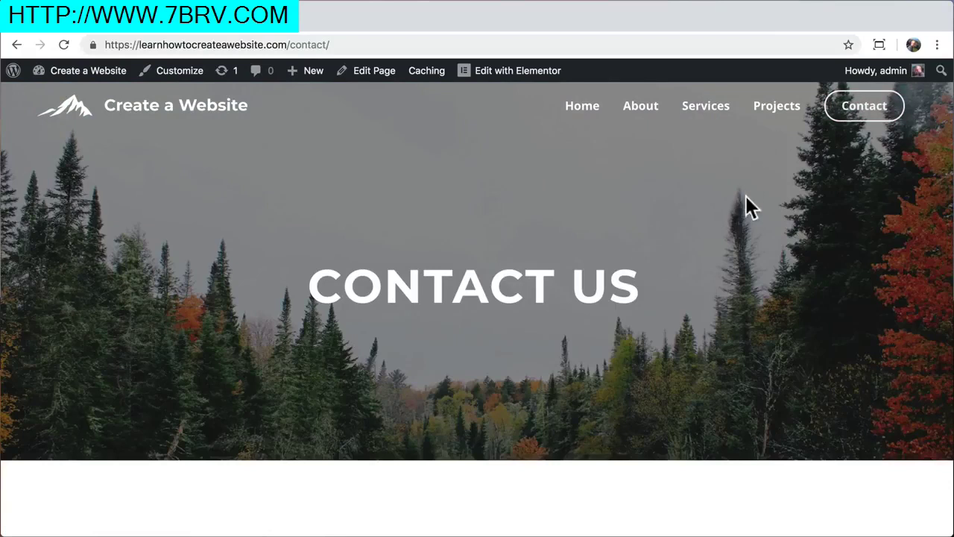
# Return to the home page and open it in the Elementor editor
pyautogui.scroll(-3, 745, 212)
pyautogui.scroll(2, 746, 216)
pyautogui.scroll(1, 745, 212)
pyautogui.click(153, 111)
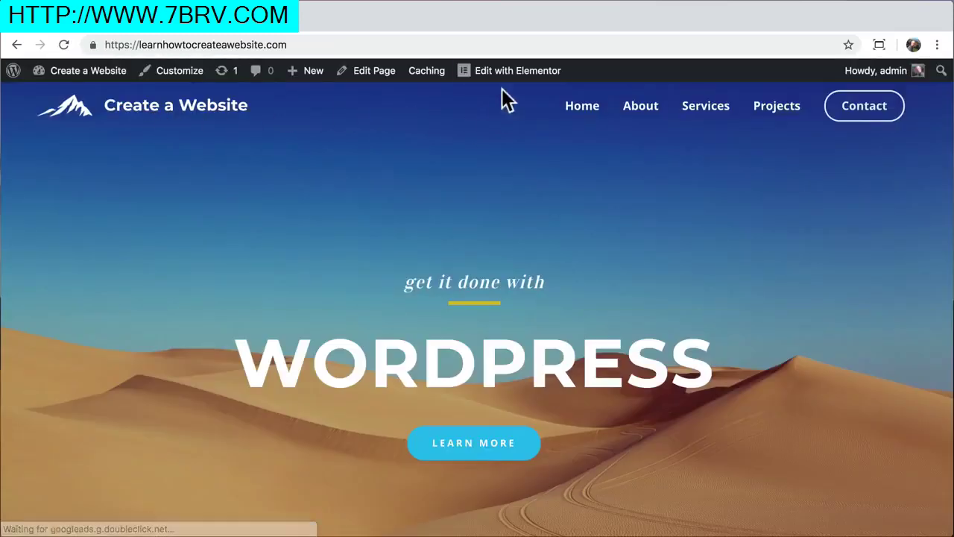
pyautogui.click(505, 75)
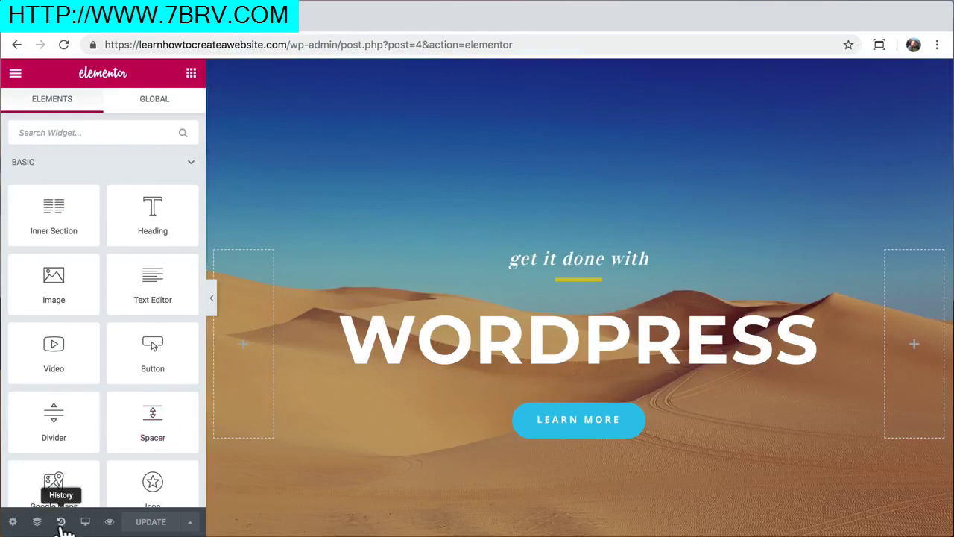
# Restore the Dec 5 @ 18:08 revision from History > Revisions and update the page
pyautogui.click(61, 521)
pyautogui.click(158, 101)
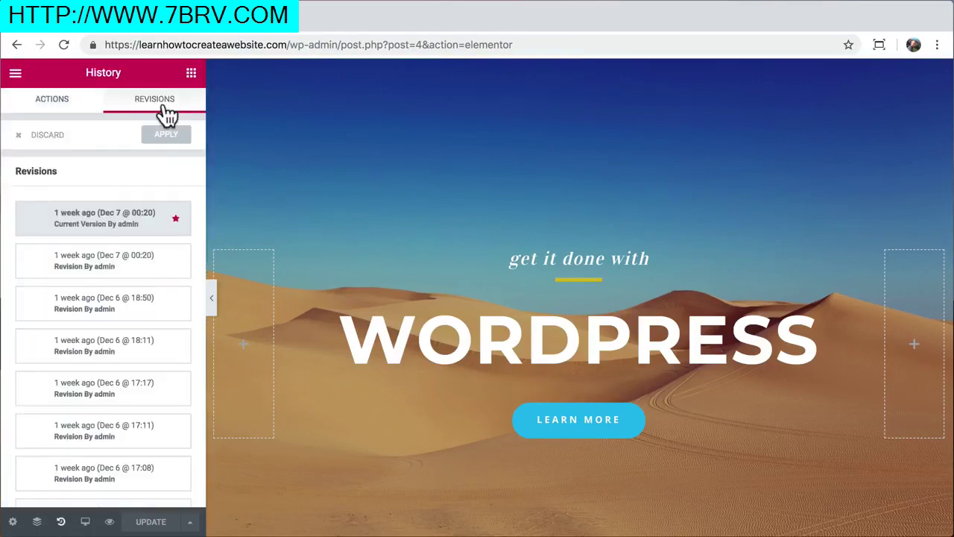
pyautogui.scroll(-5, 123, 348)
pyautogui.click(142, 486)
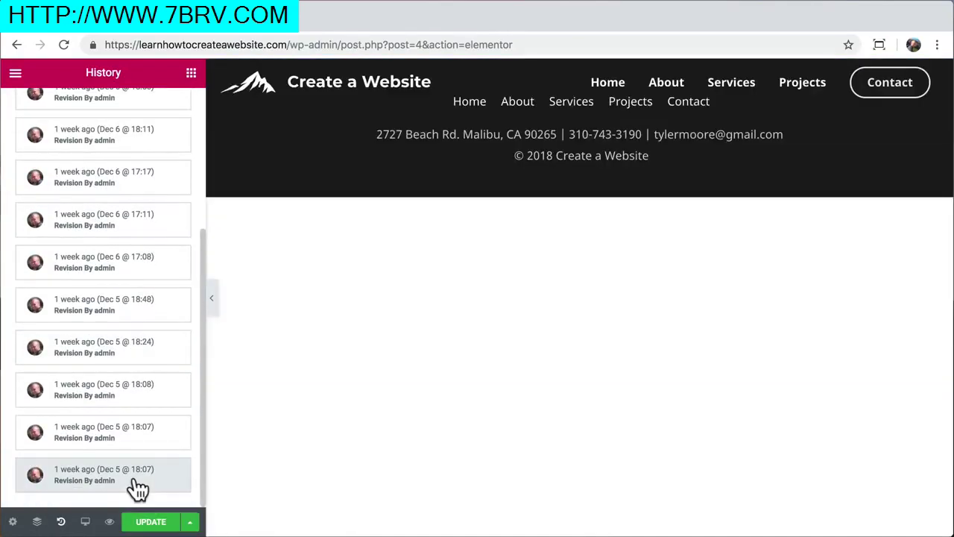
pyautogui.click(143, 439)
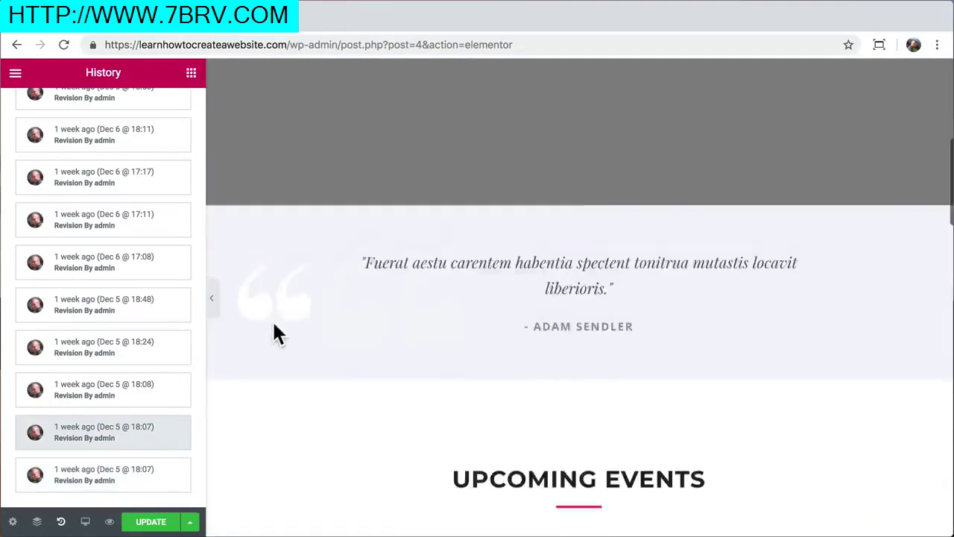
pyautogui.click(117, 392)
pyautogui.scroll(-10, 318, 307)
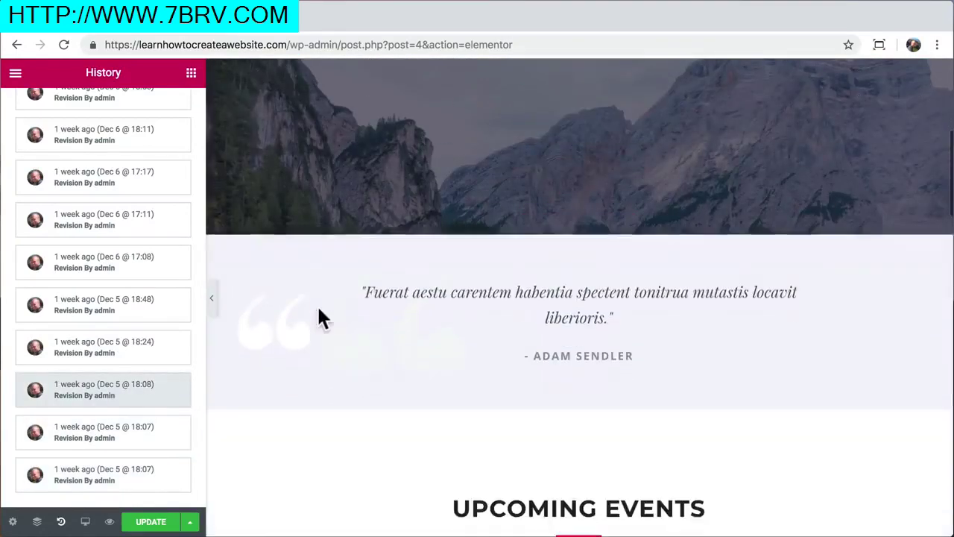
pyautogui.scroll(-5, 317, 313)
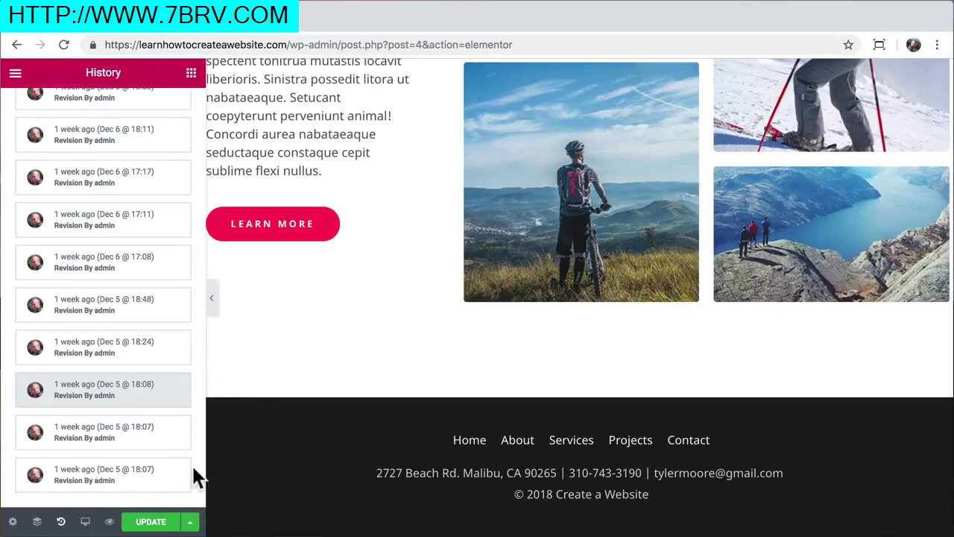
pyautogui.click(152, 523)
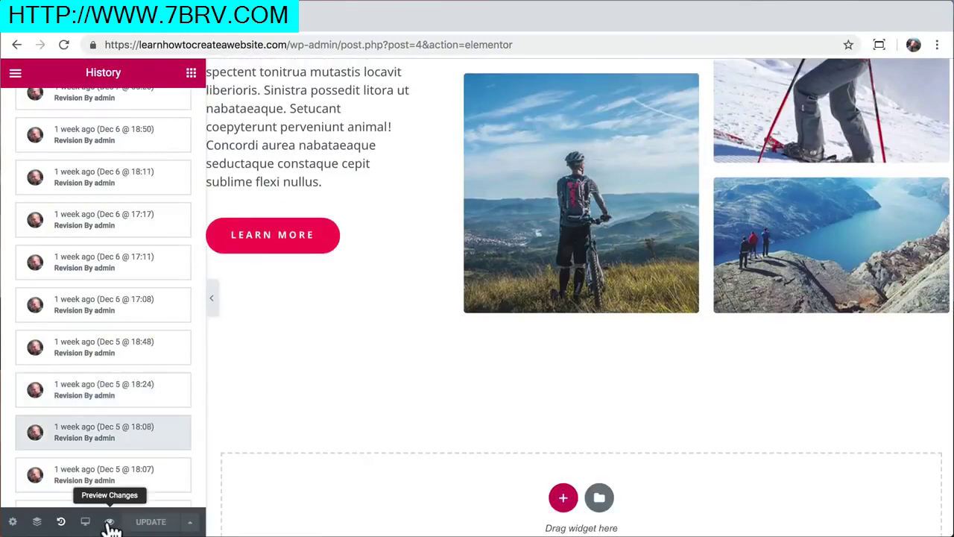
# Strip the editor path from the address to load the live home page
pyautogui.moveTo(290, 45); pyautogui.dragTo(547, 45)
pyautogui.press('BackSpace')
pyautogui.press('Return')
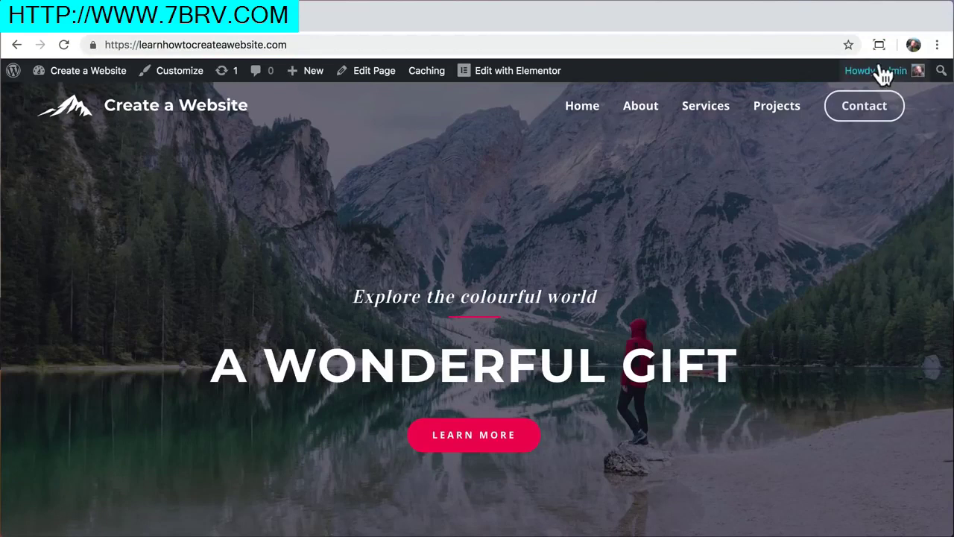
# Log out, load the https home page, and scroll through it down to Upcoming Events
pyautogui.moveTo(885, 71)
pyautogui.click(836, 153)
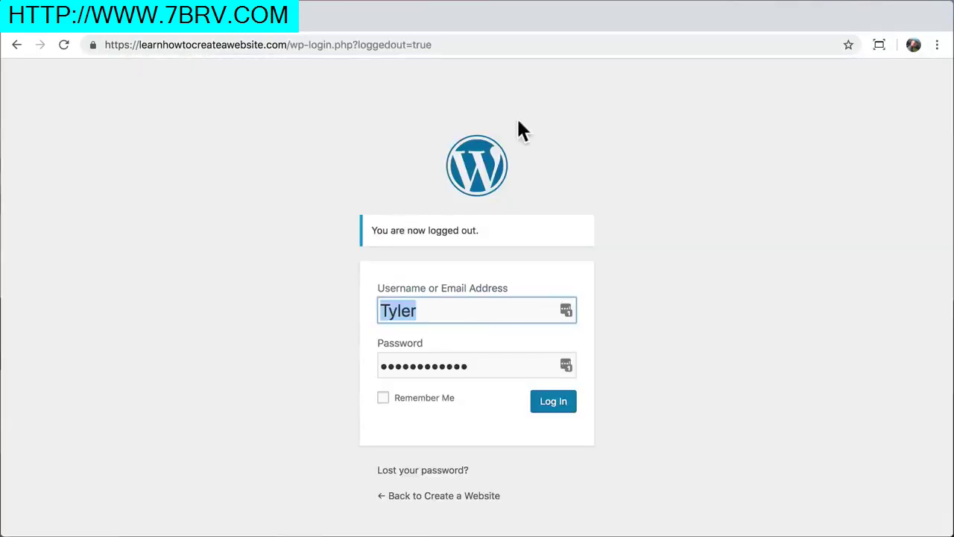
pyautogui.moveTo(289, 45); pyautogui.dragTo(460, 47)
pyautogui.press('BackSpace')
pyautogui.press('Return')
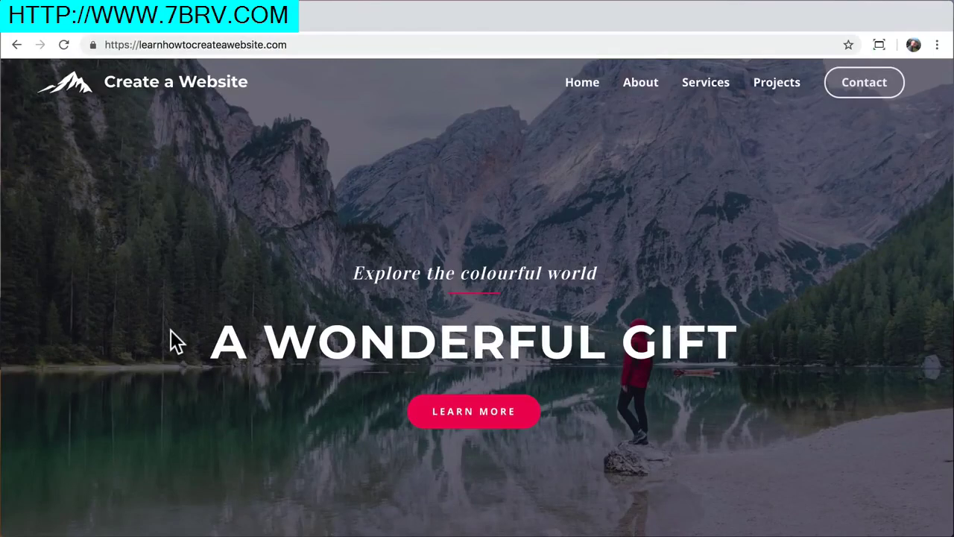
pyautogui.scroll(-15, 171, 330)
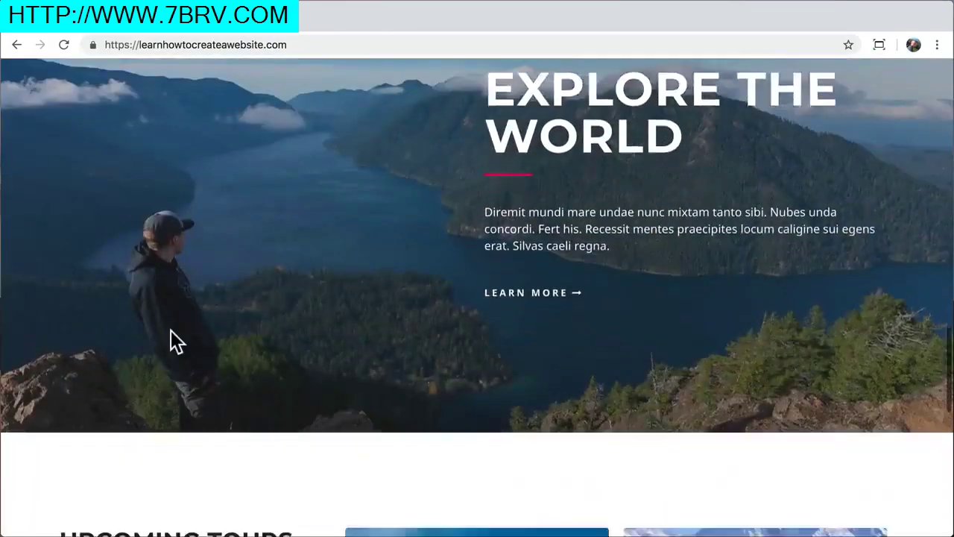
pyautogui.scroll(-8, 171, 330)
pyautogui.scroll(15, 169, 327)
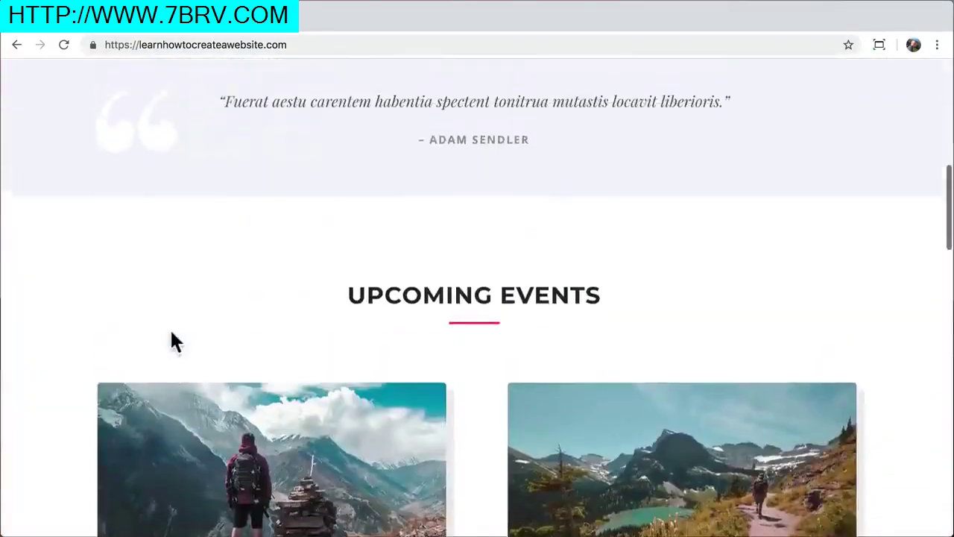
pyautogui.scroll(10, 171, 334)
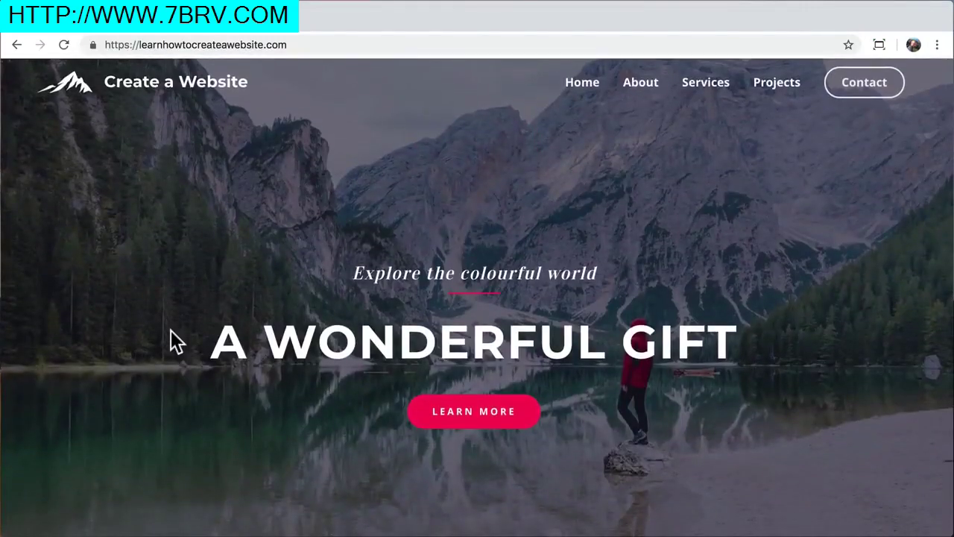